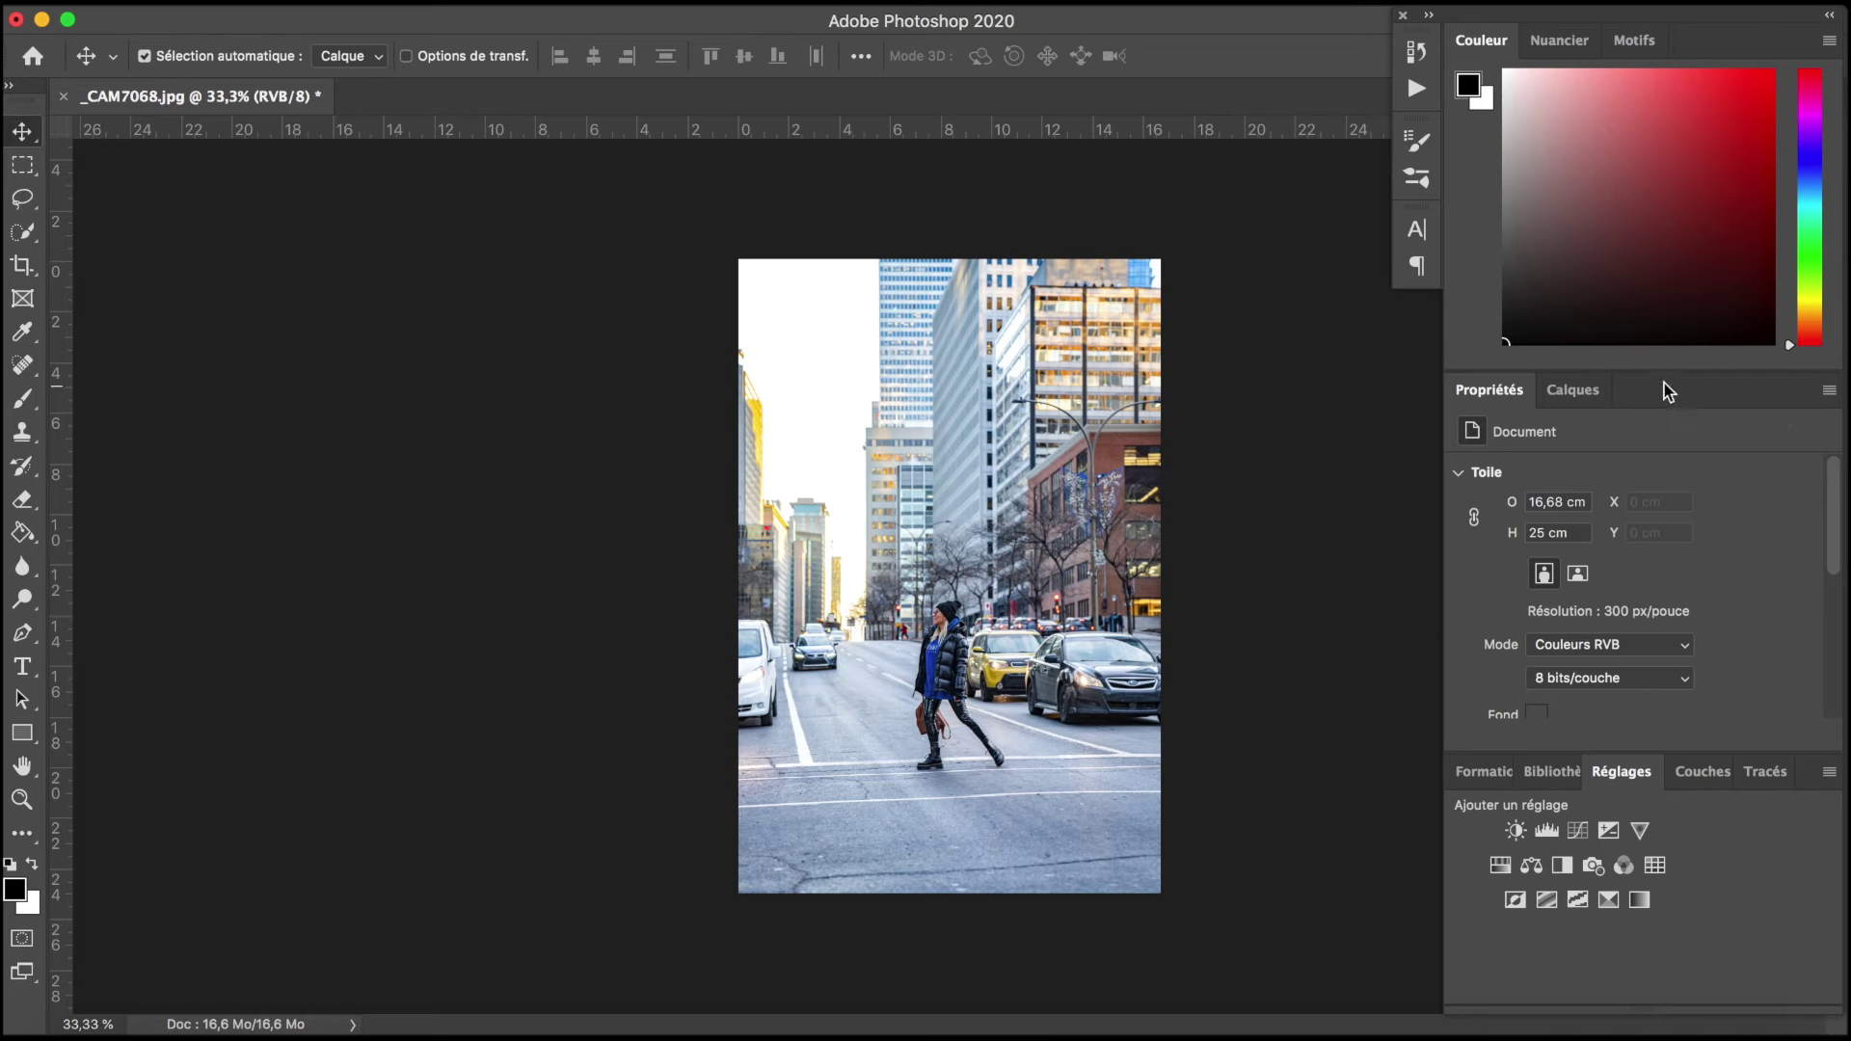
Step: Show the Calques layers panel and open the Calque menu
left_click(1573, 389)
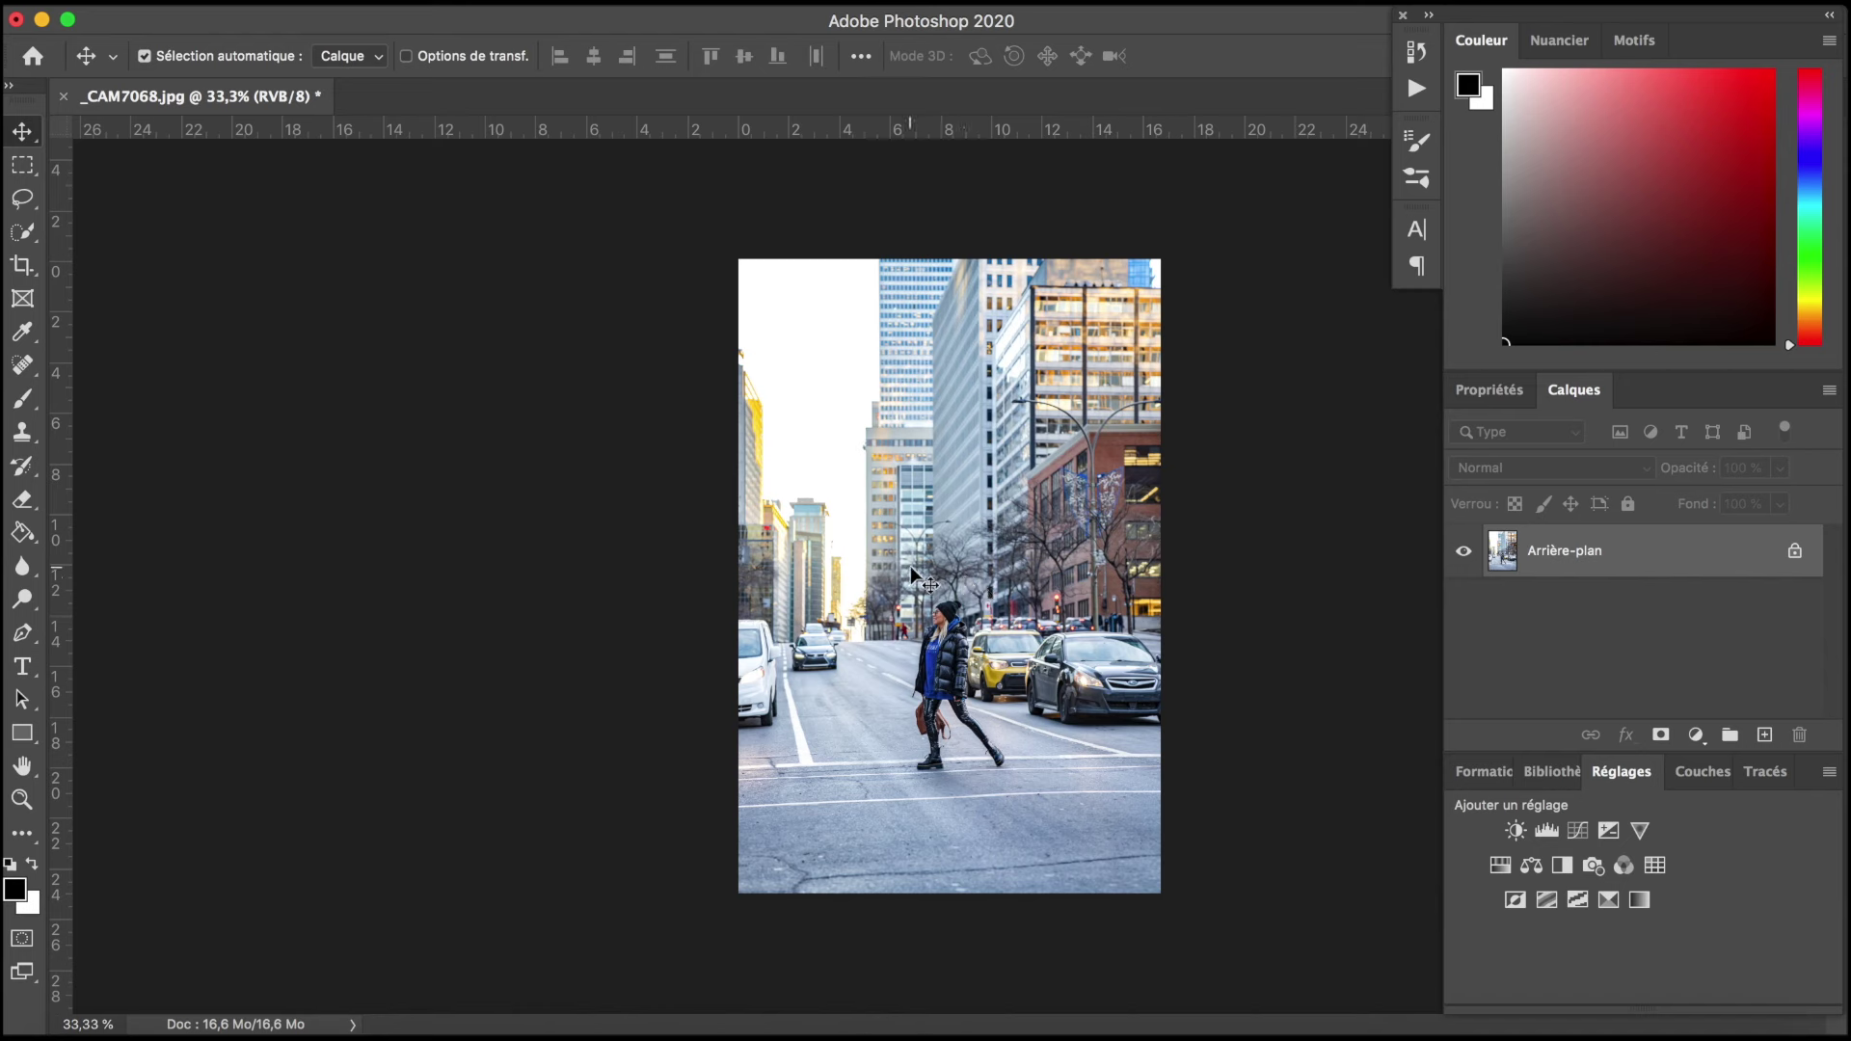
left_click(476, 5)
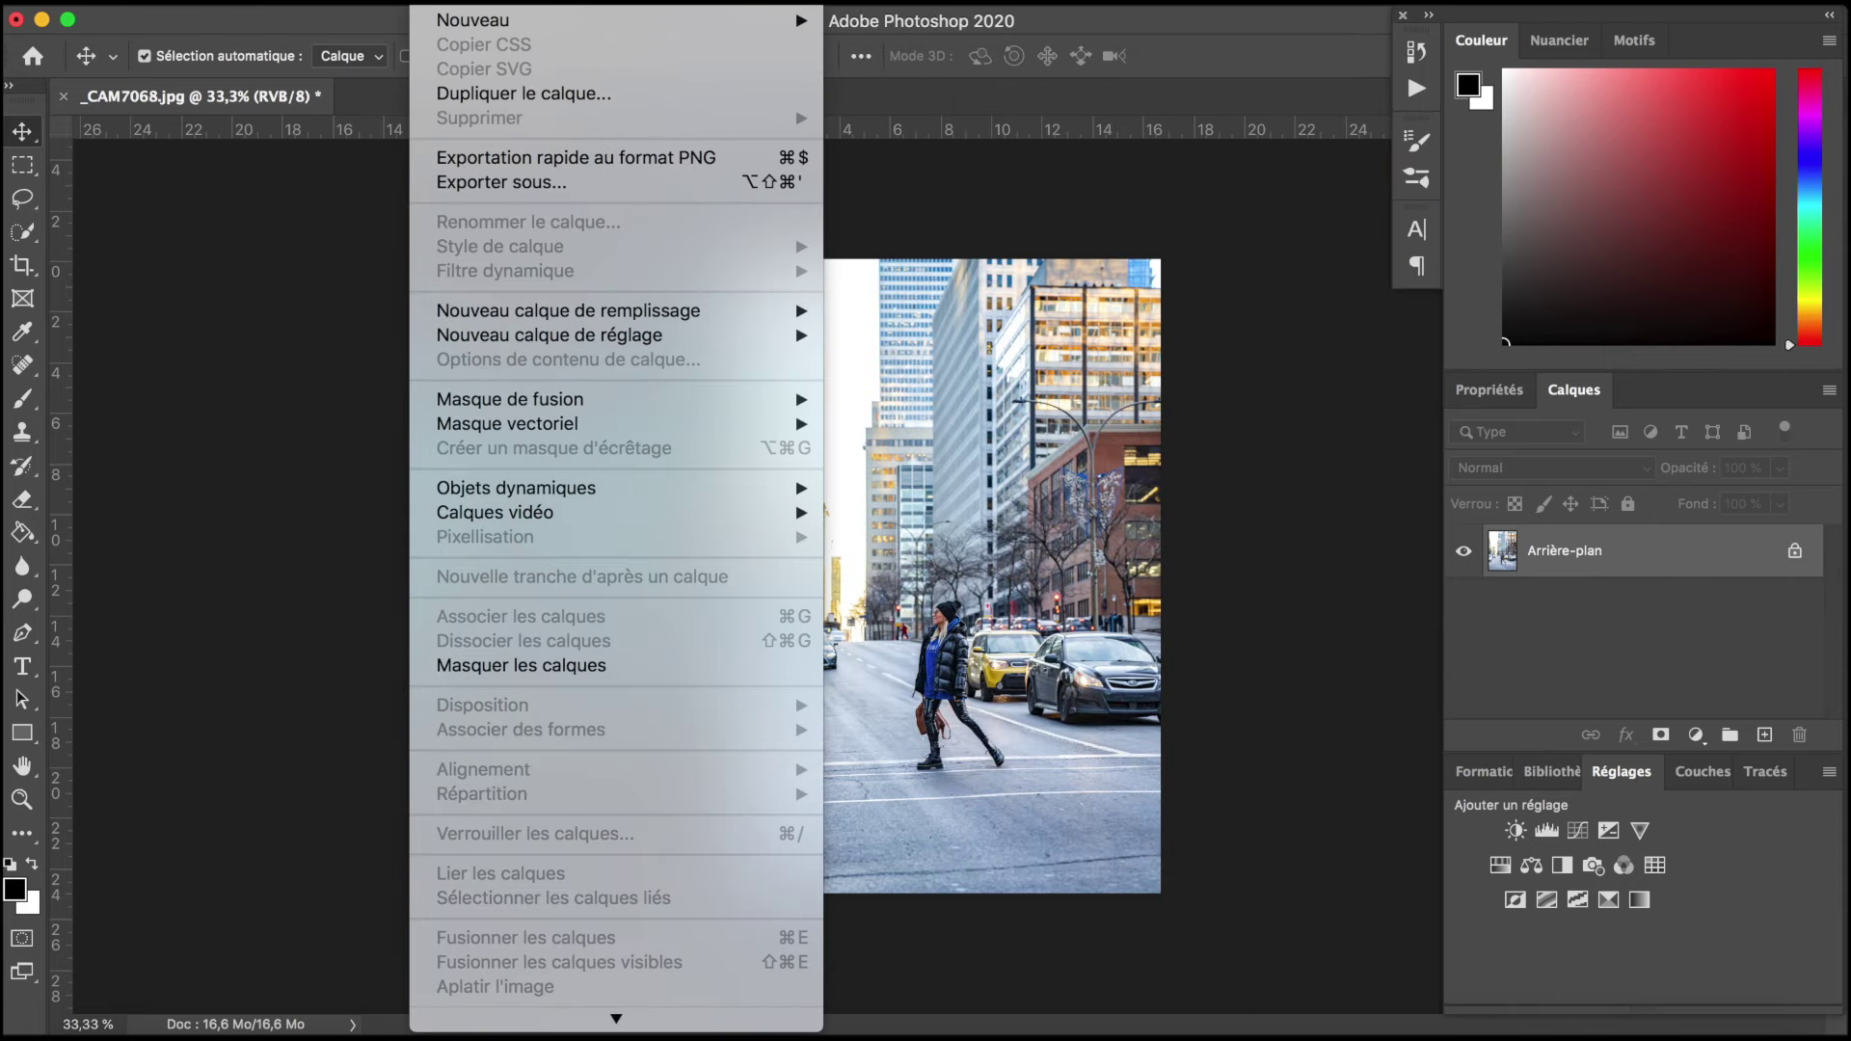
Step: Duplicate the background layer, then shrink the copy from its corner and shift it up-right
left_click(490, 95)
key("Return")
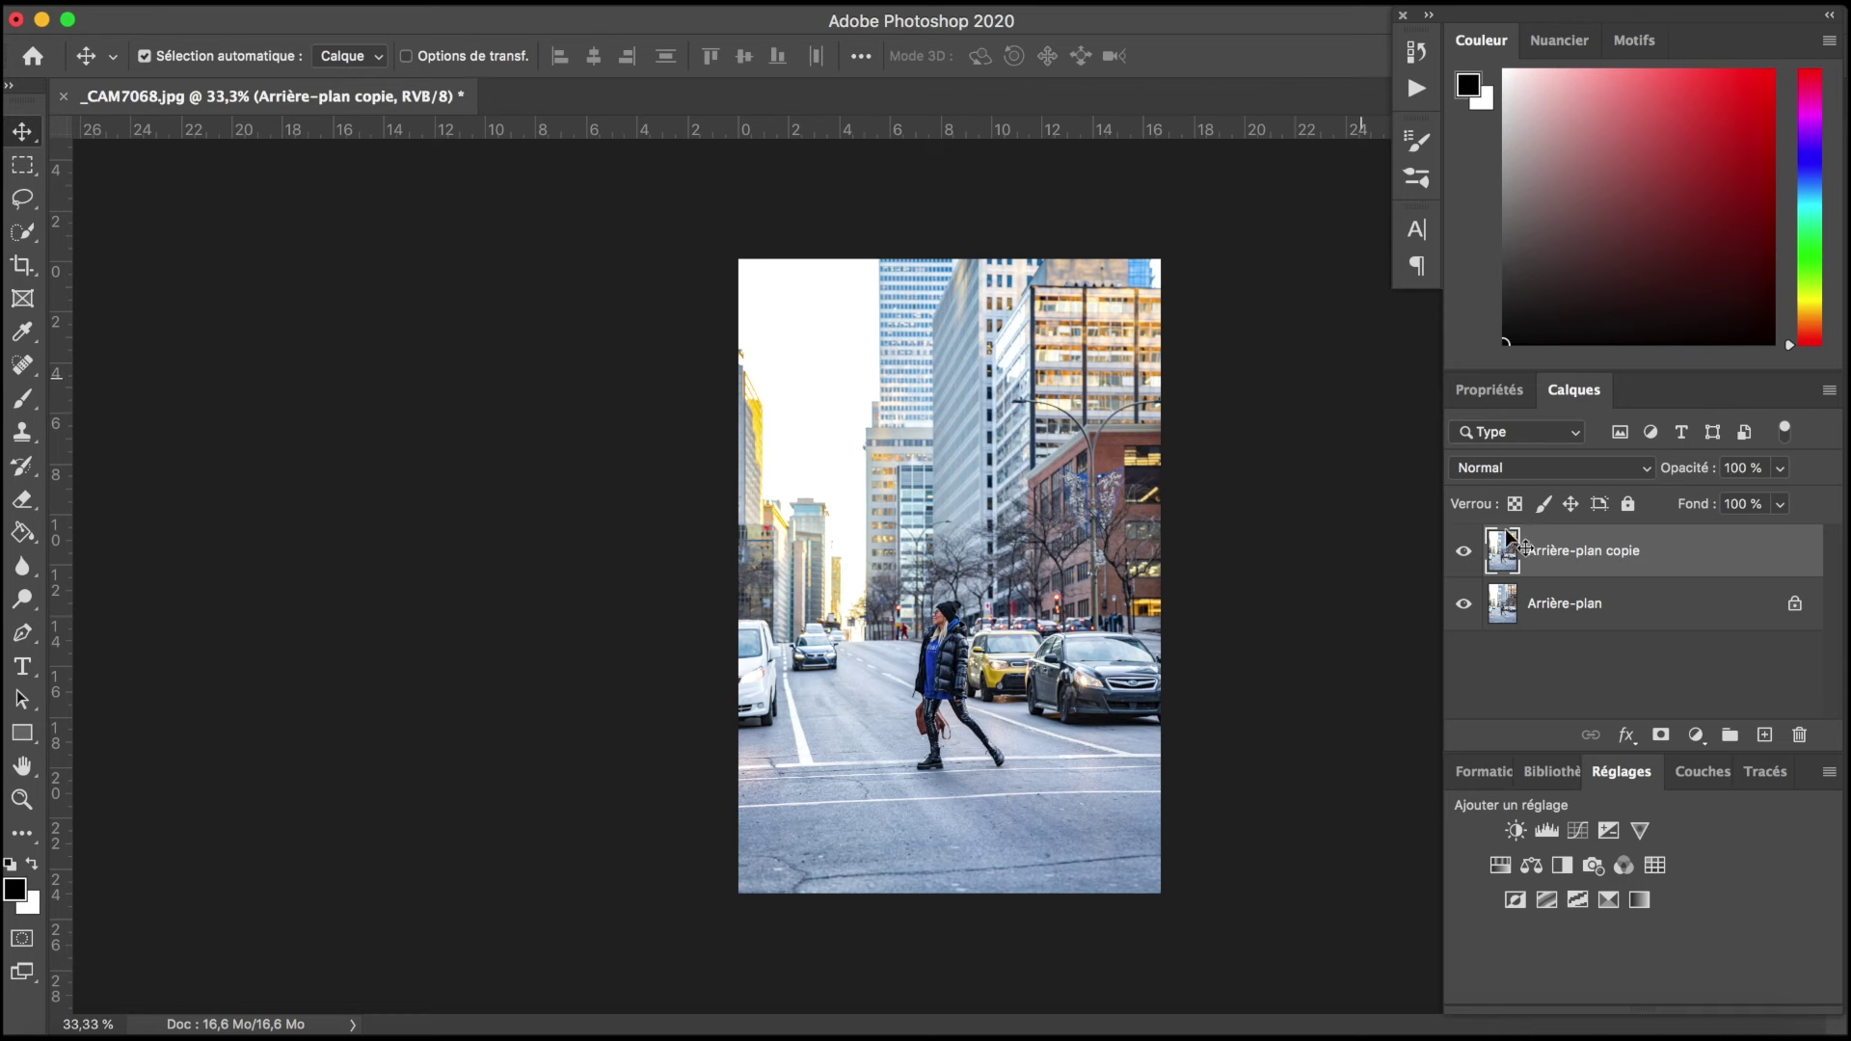
key("ctrl+t")
left_click_drag(1156, 287, 1079, 381)
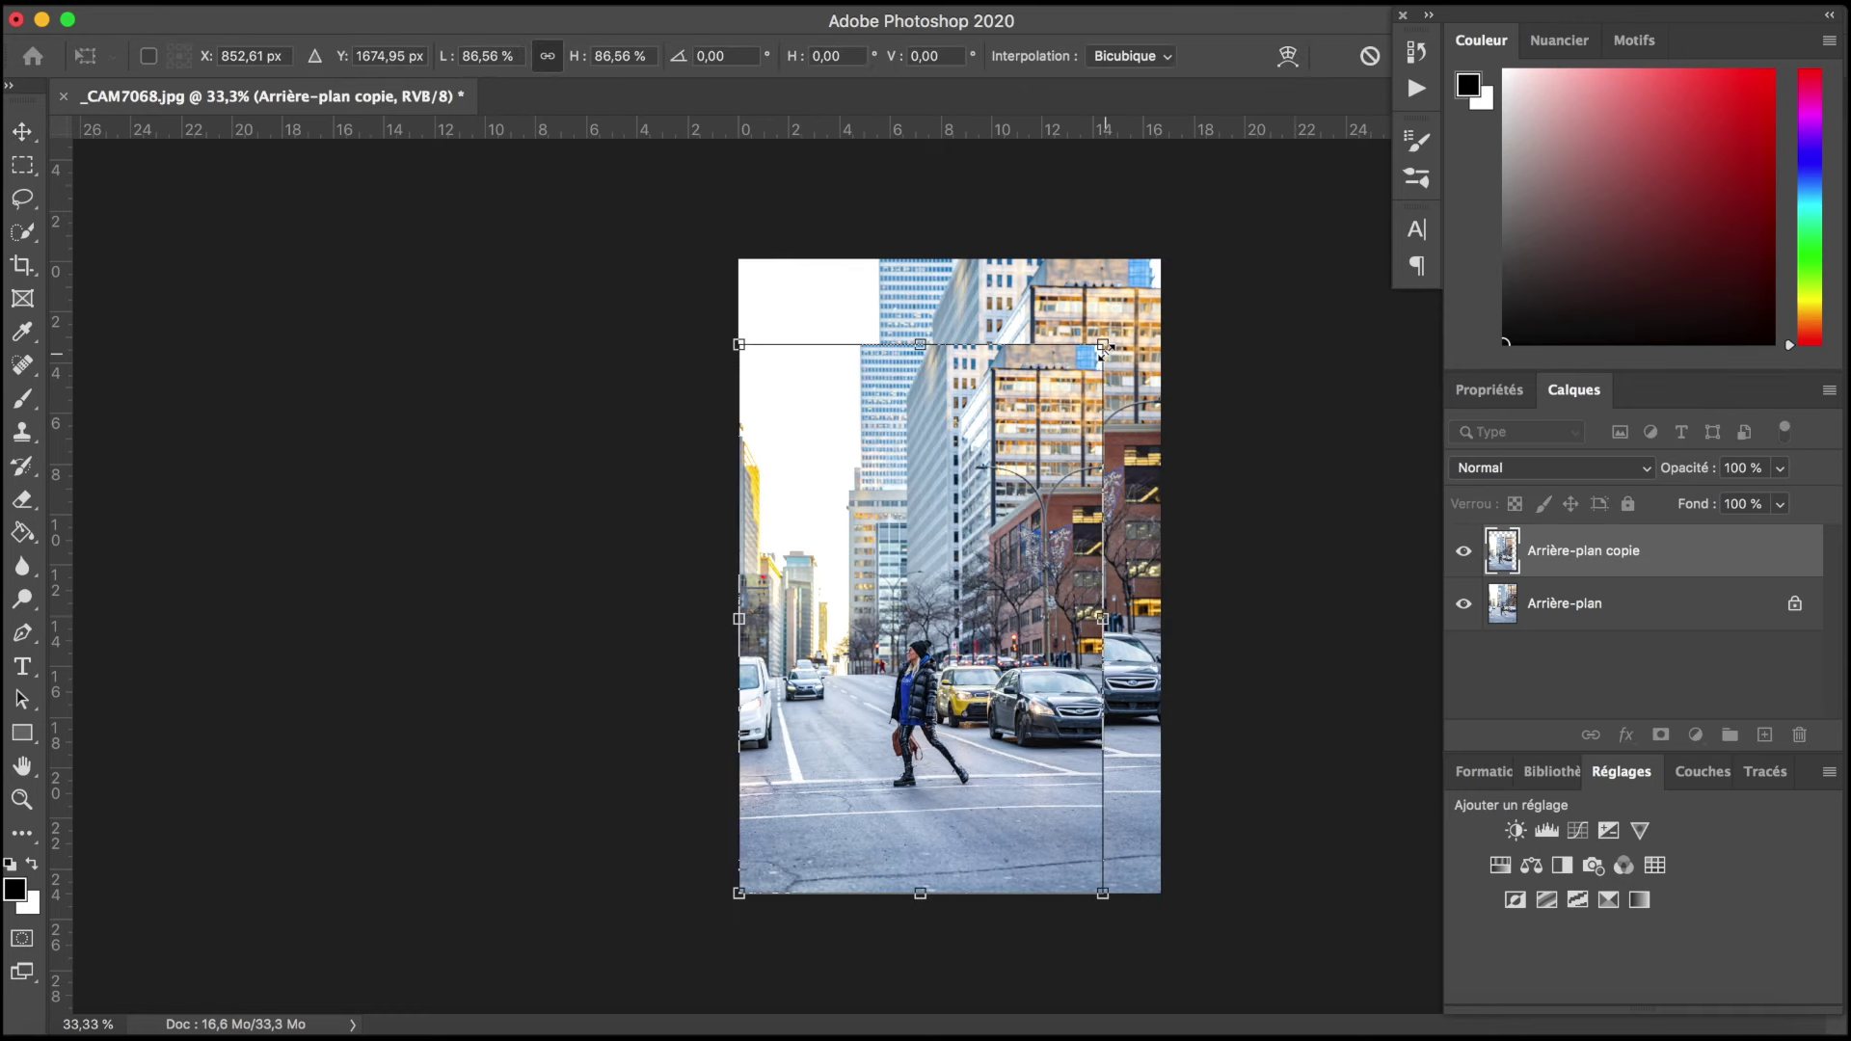
key("Return")
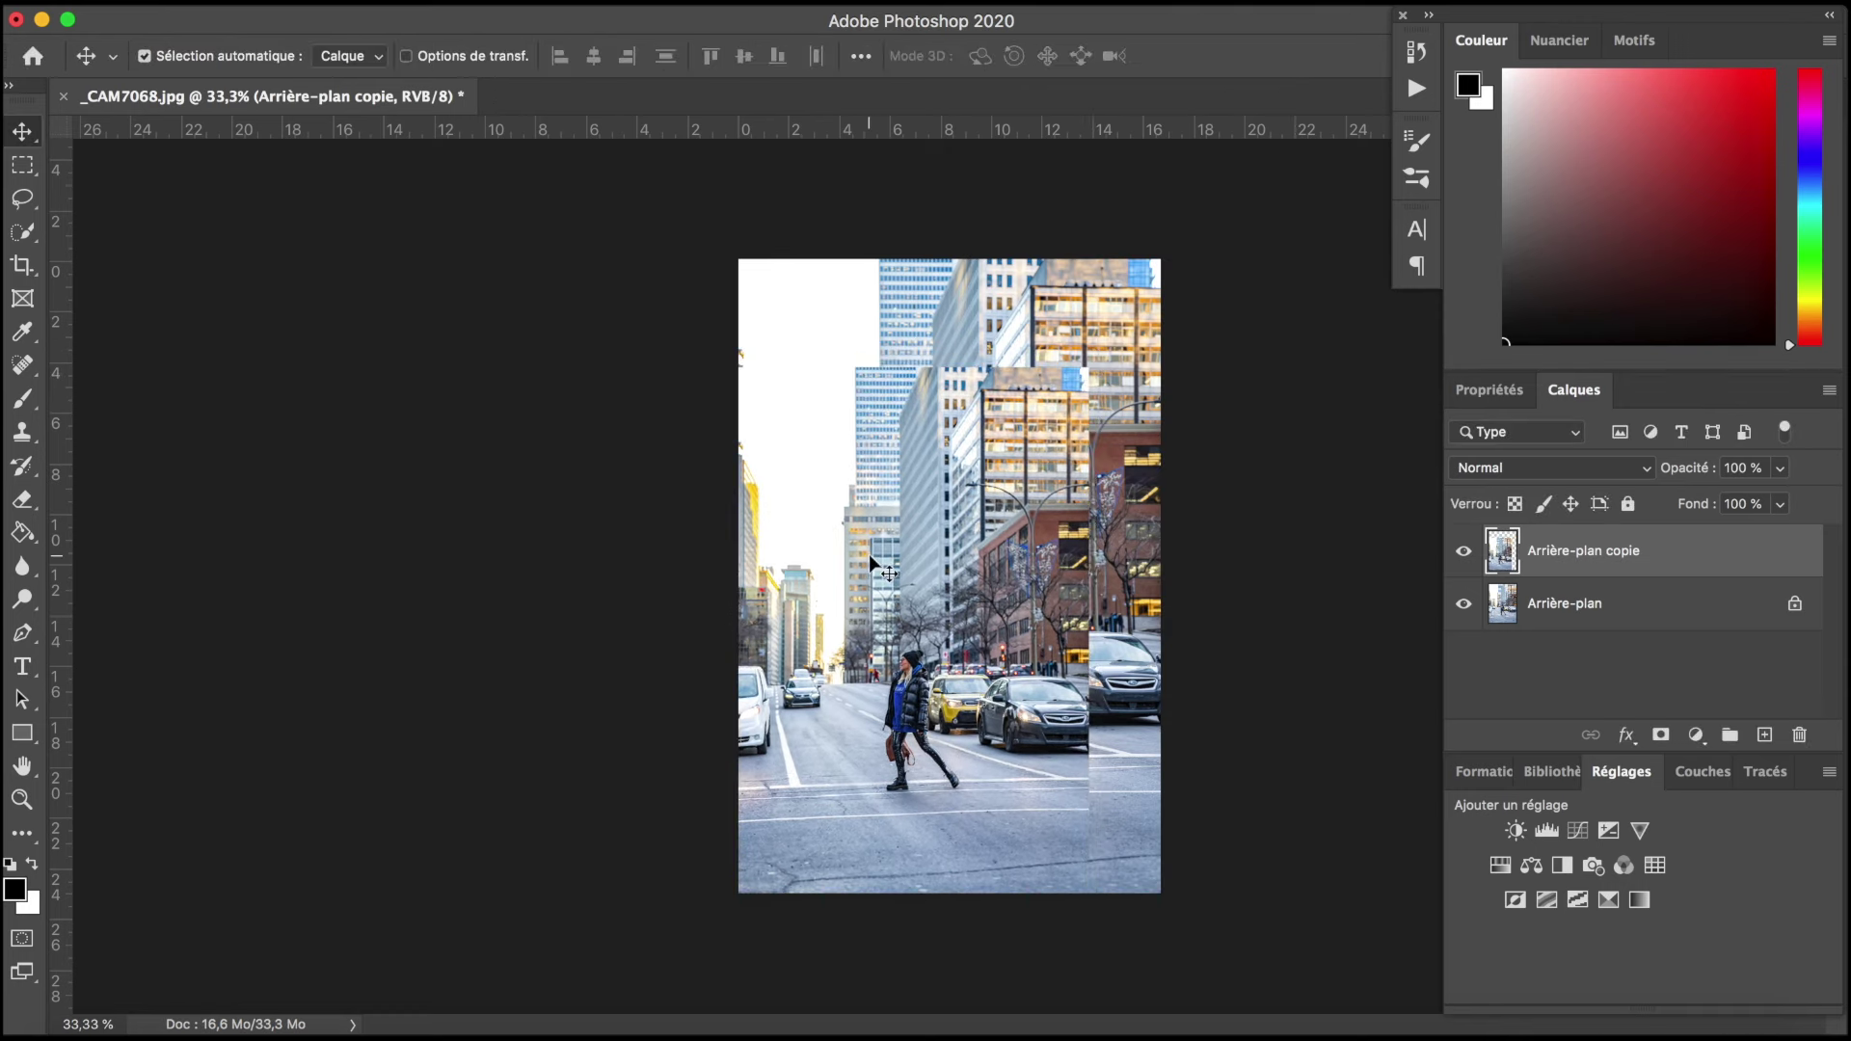
mouse_move(870, 556)
left_mouse_down()
mouse_move(902, 466)
mouse_move(1017, 486)
left_mouse_up()
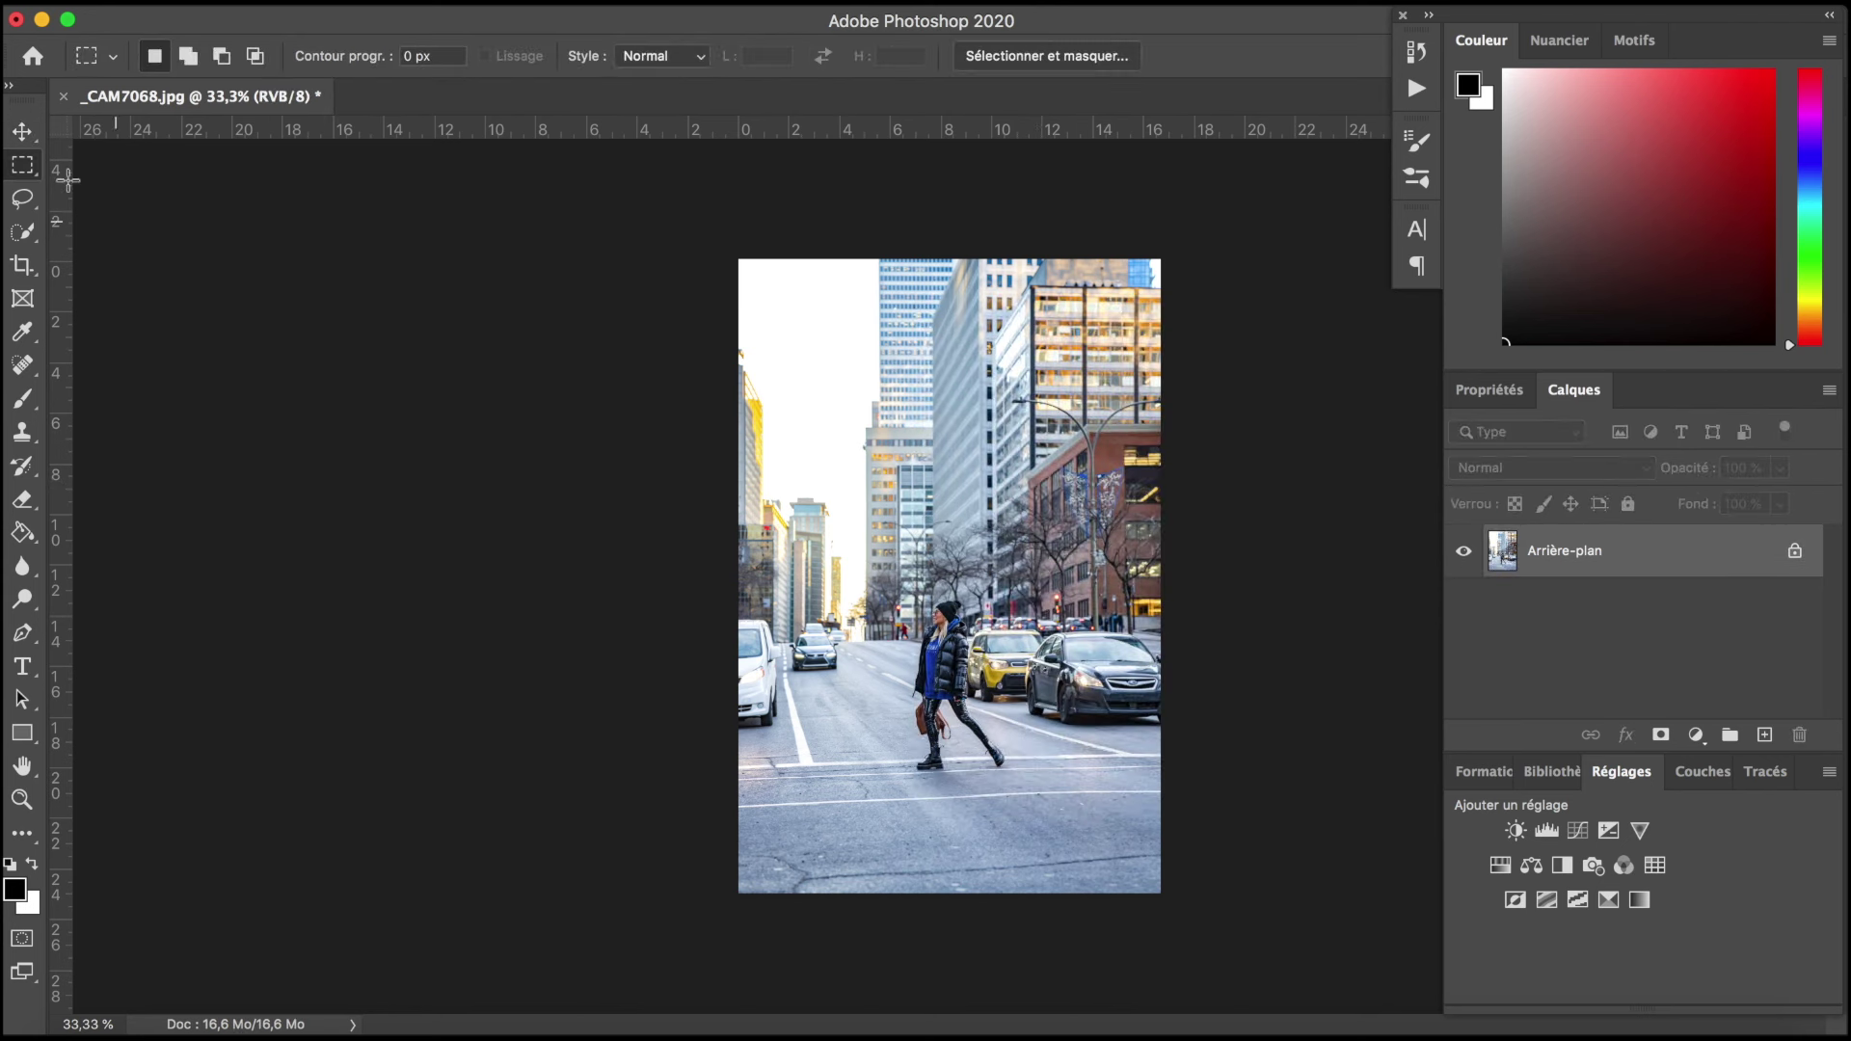
right_click(28, 171)
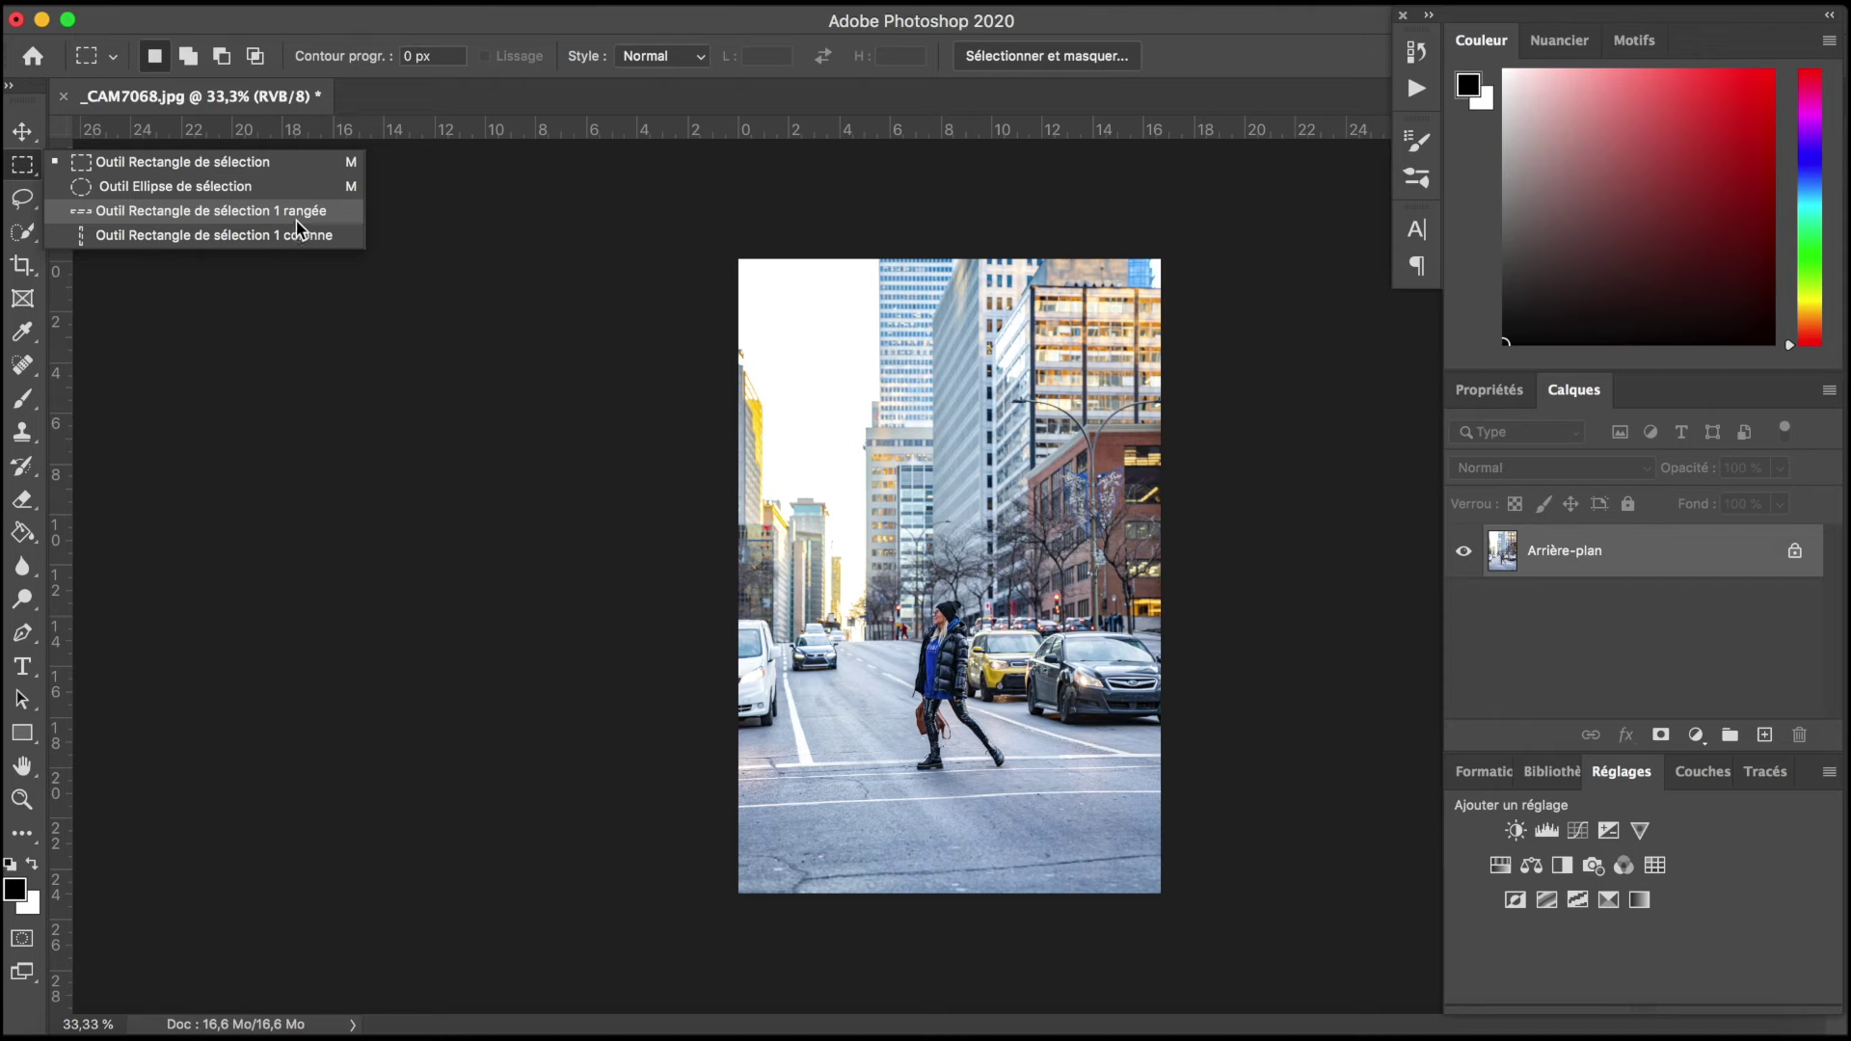
Step: Copy a rectangle around the woman onto Calque 1 and move it up and right
left_click(268, 163)
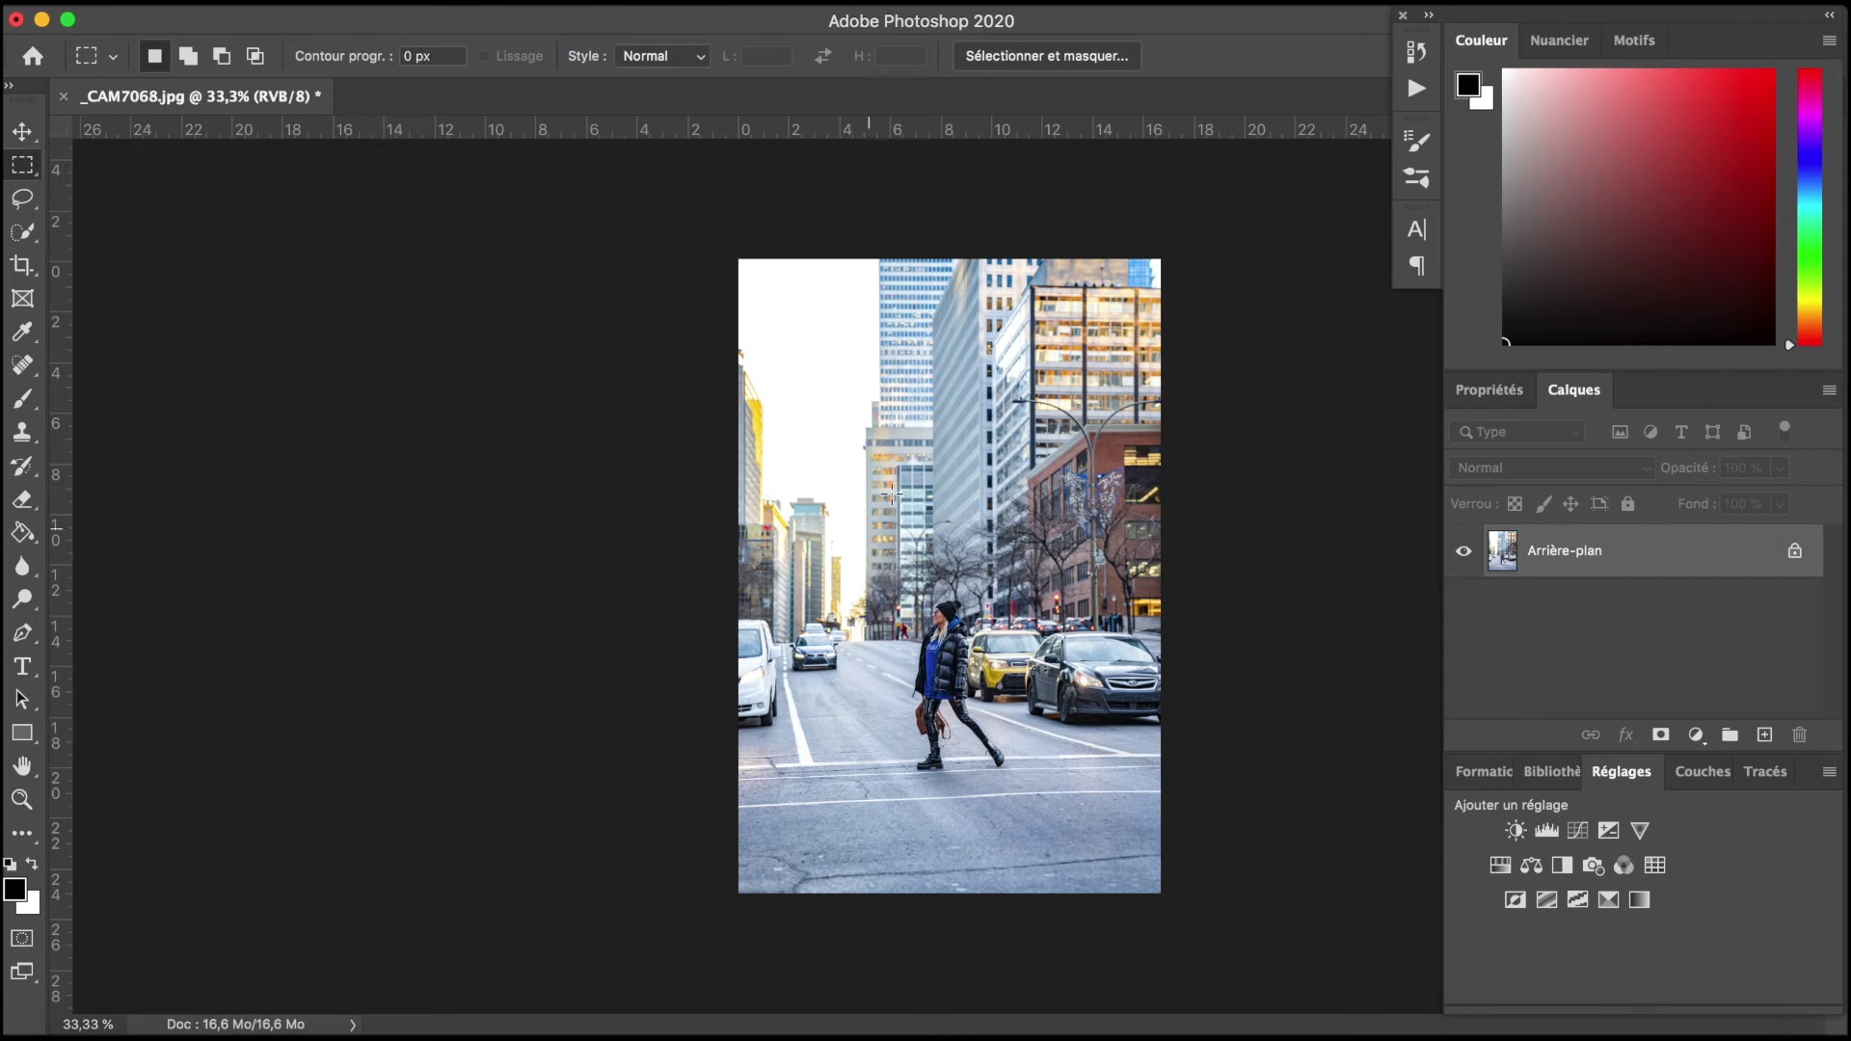
left_click_drag(800, 432, 1064, 774)
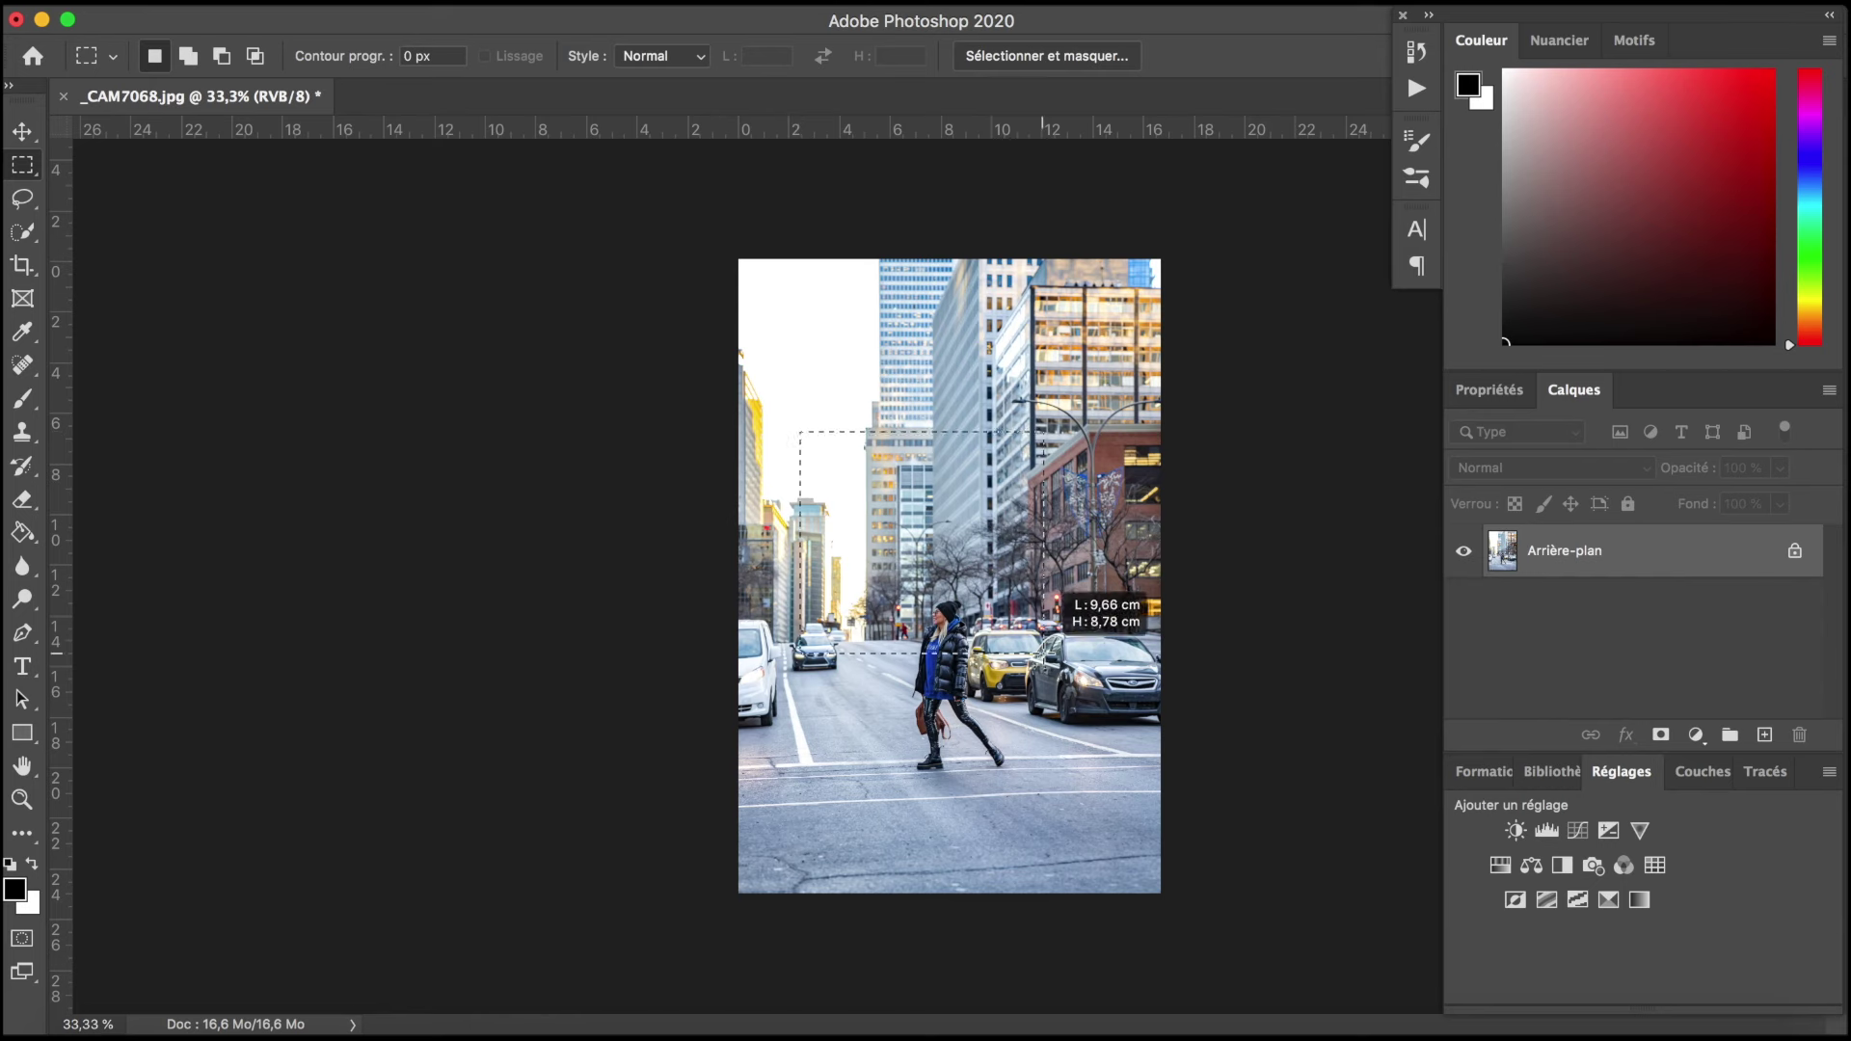
left_click_drag(1064, 774, 1096, 831)
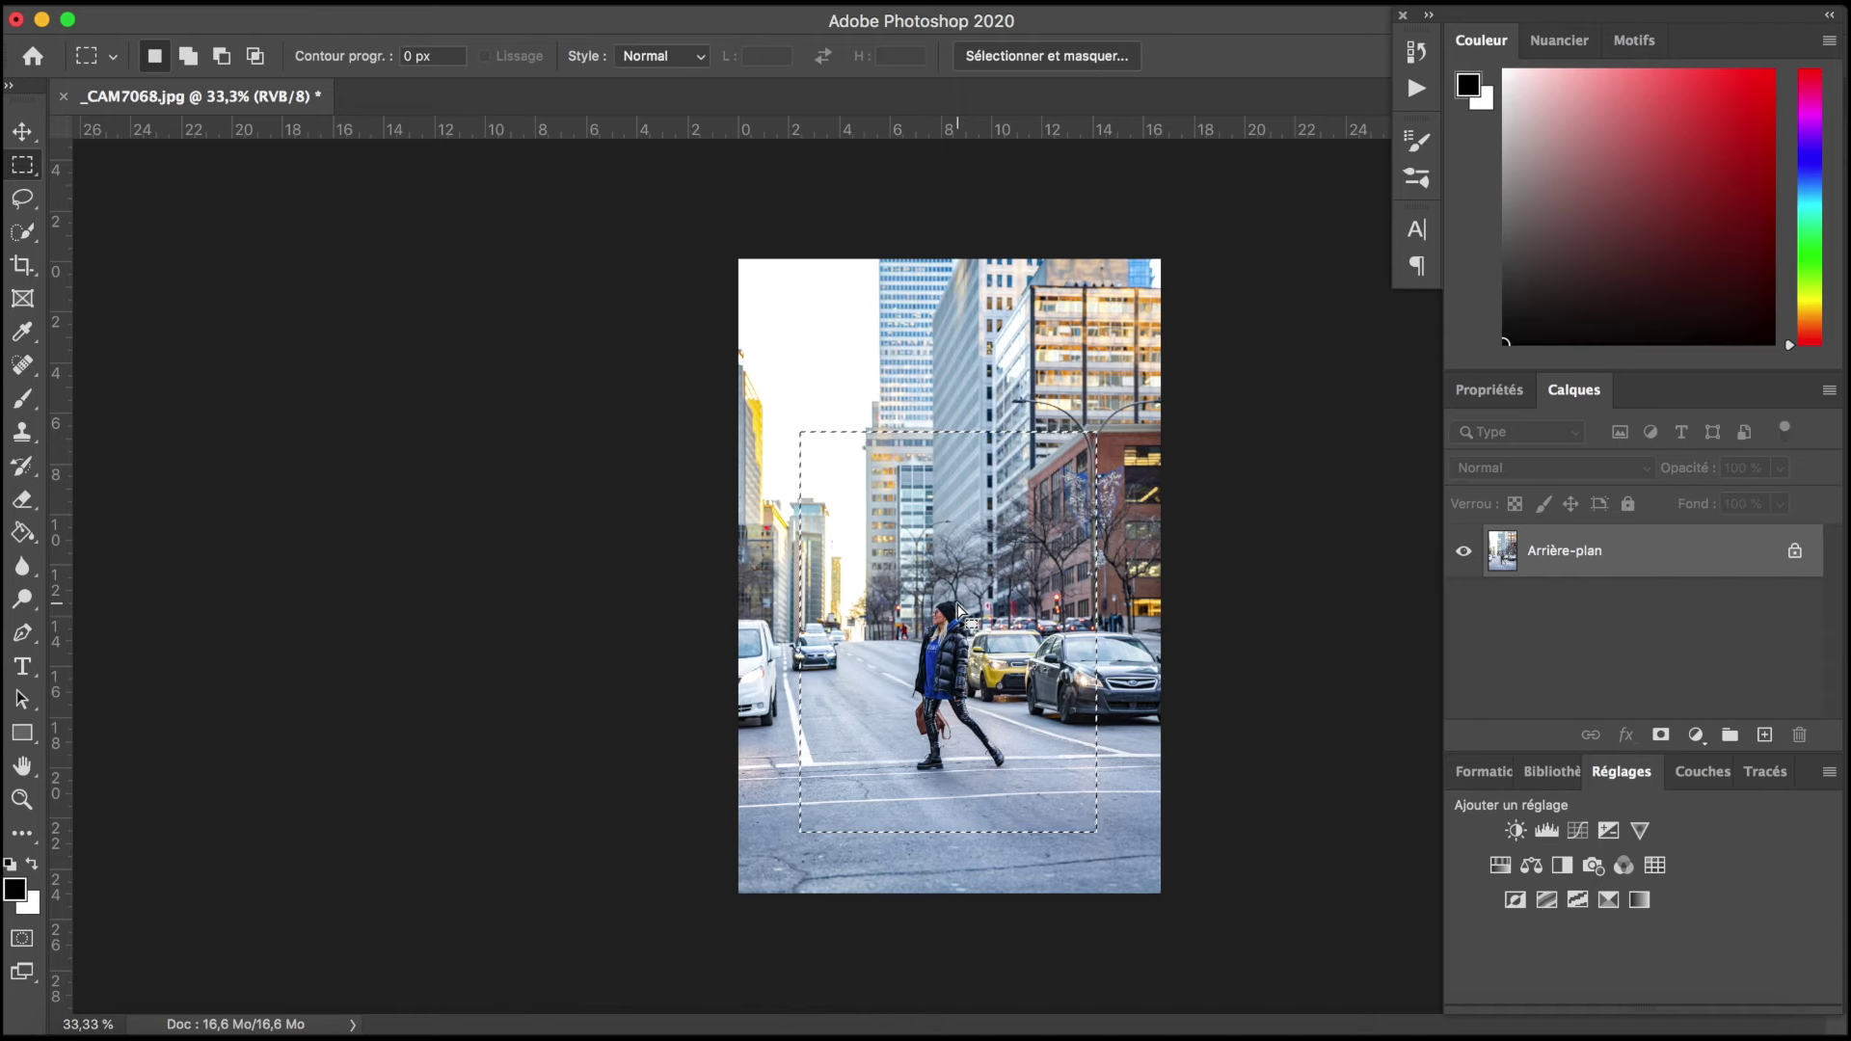
key("ctrl+j")
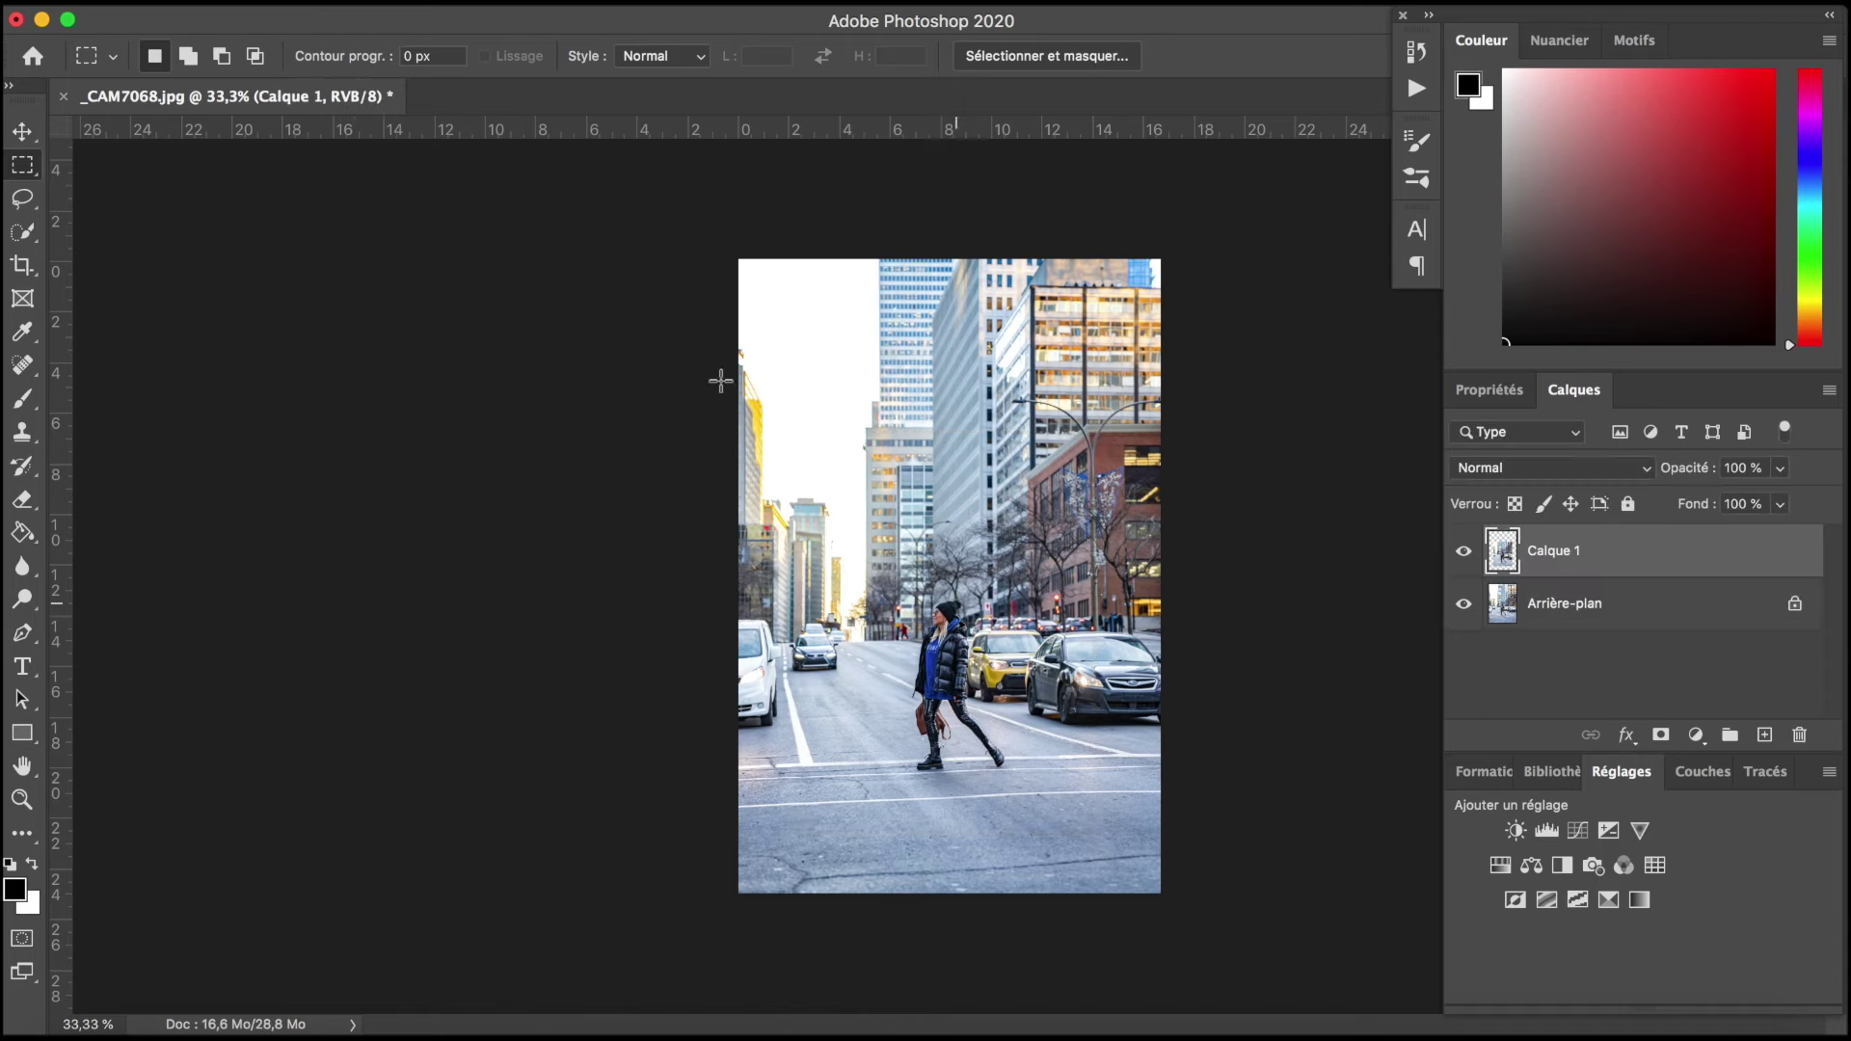
key("v")
left_click_drag(985, 665, 1012, 613)
Step: Apply a command from the Edit menu
left_click(281, 2)
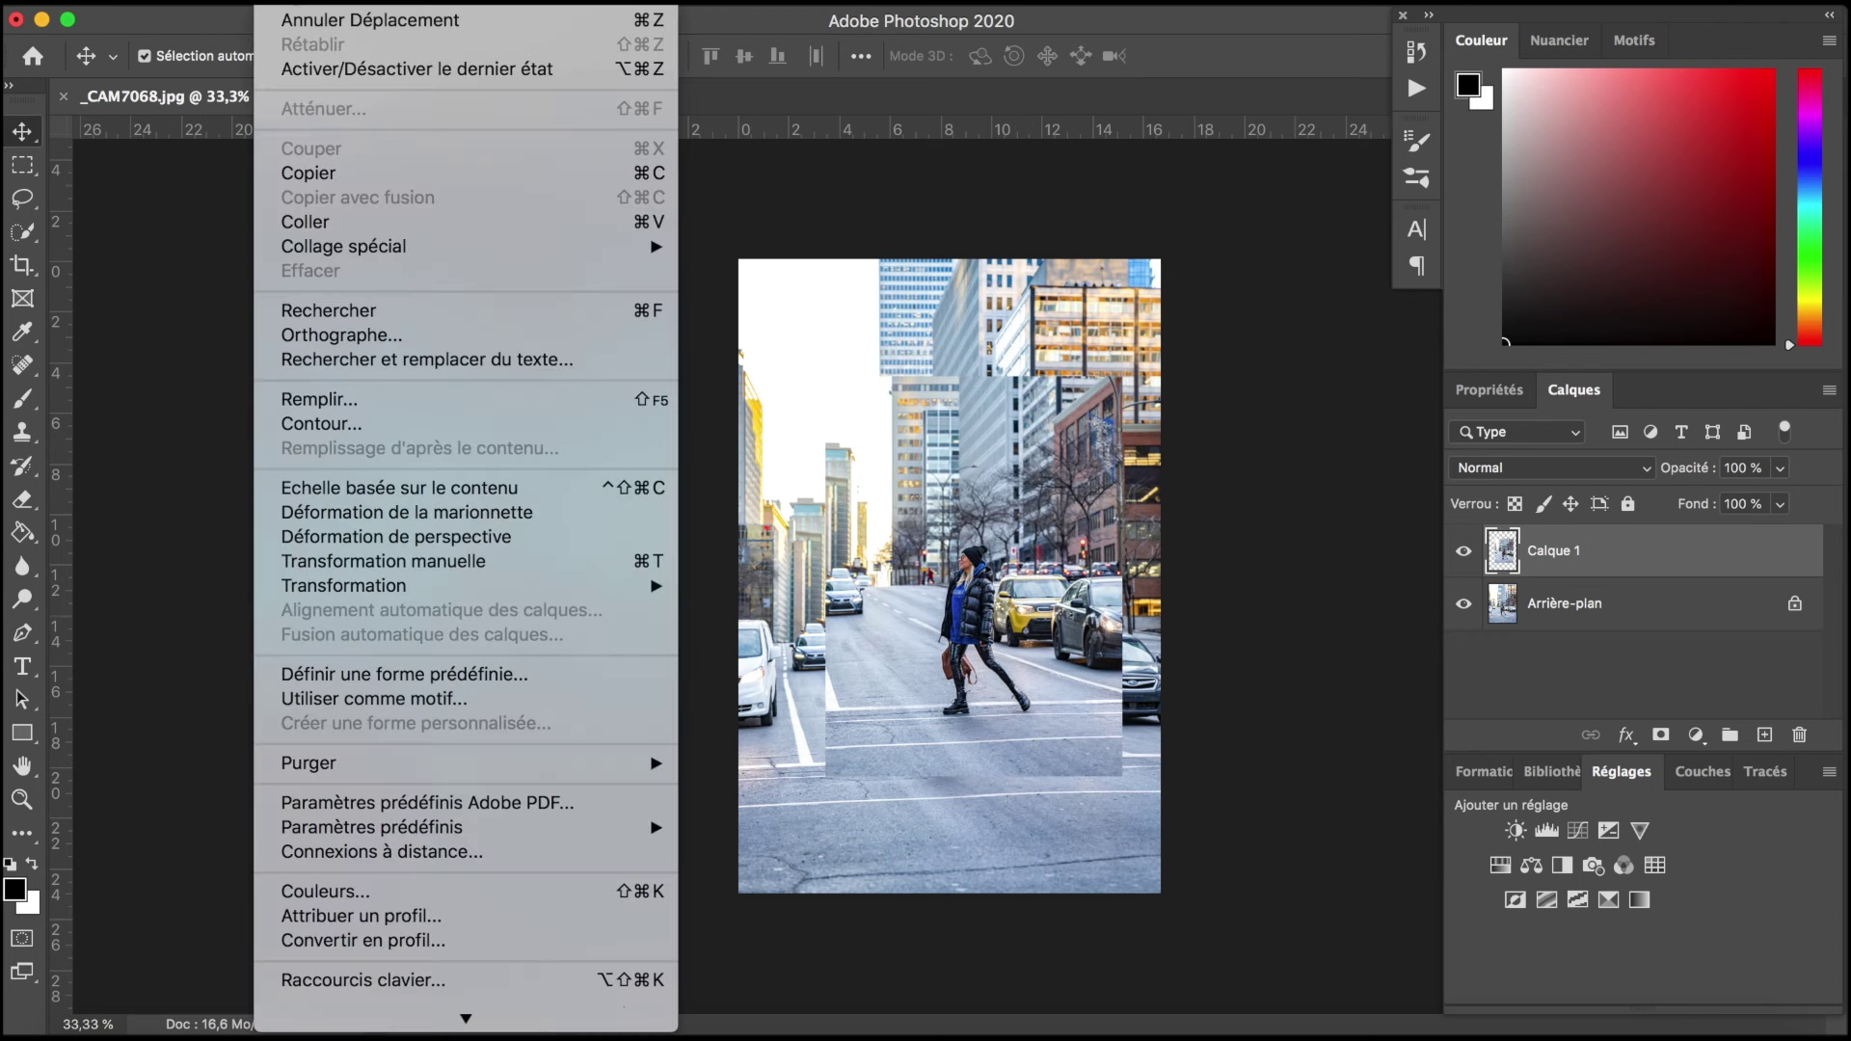
left_click(304, 221)
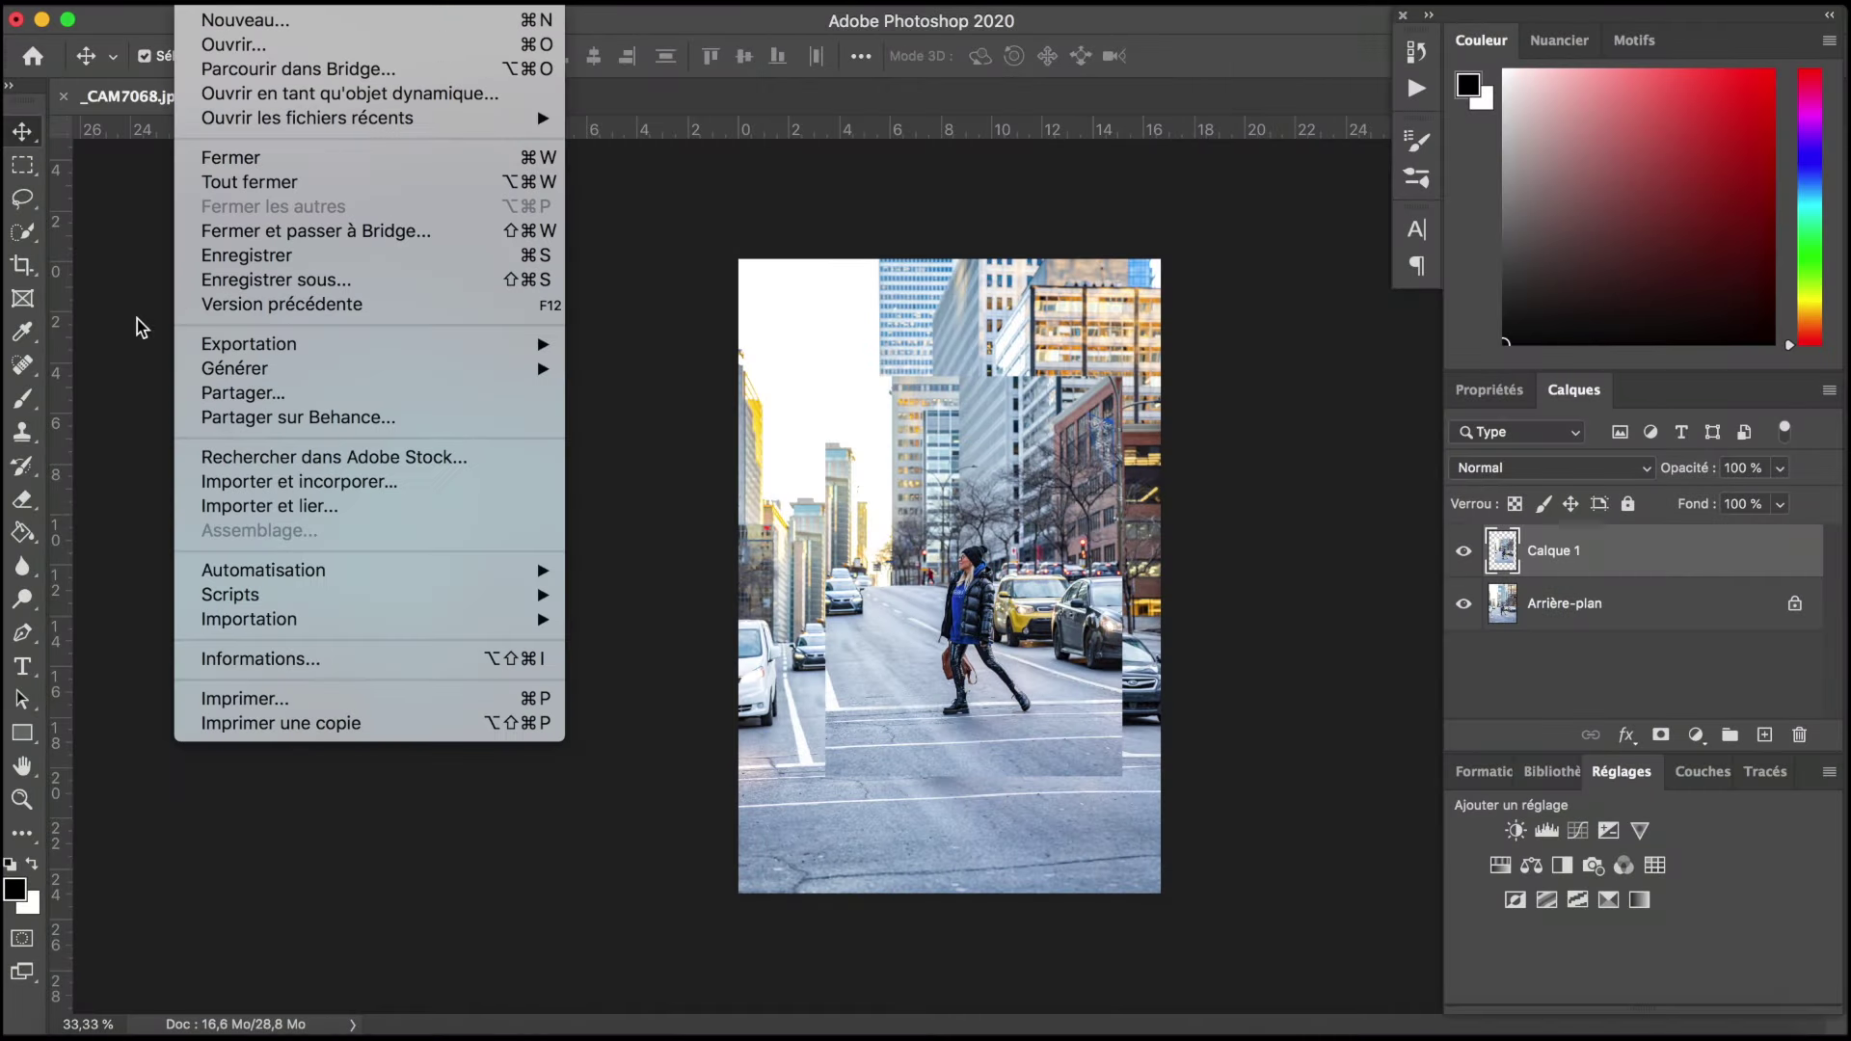
left_click(25, 202)
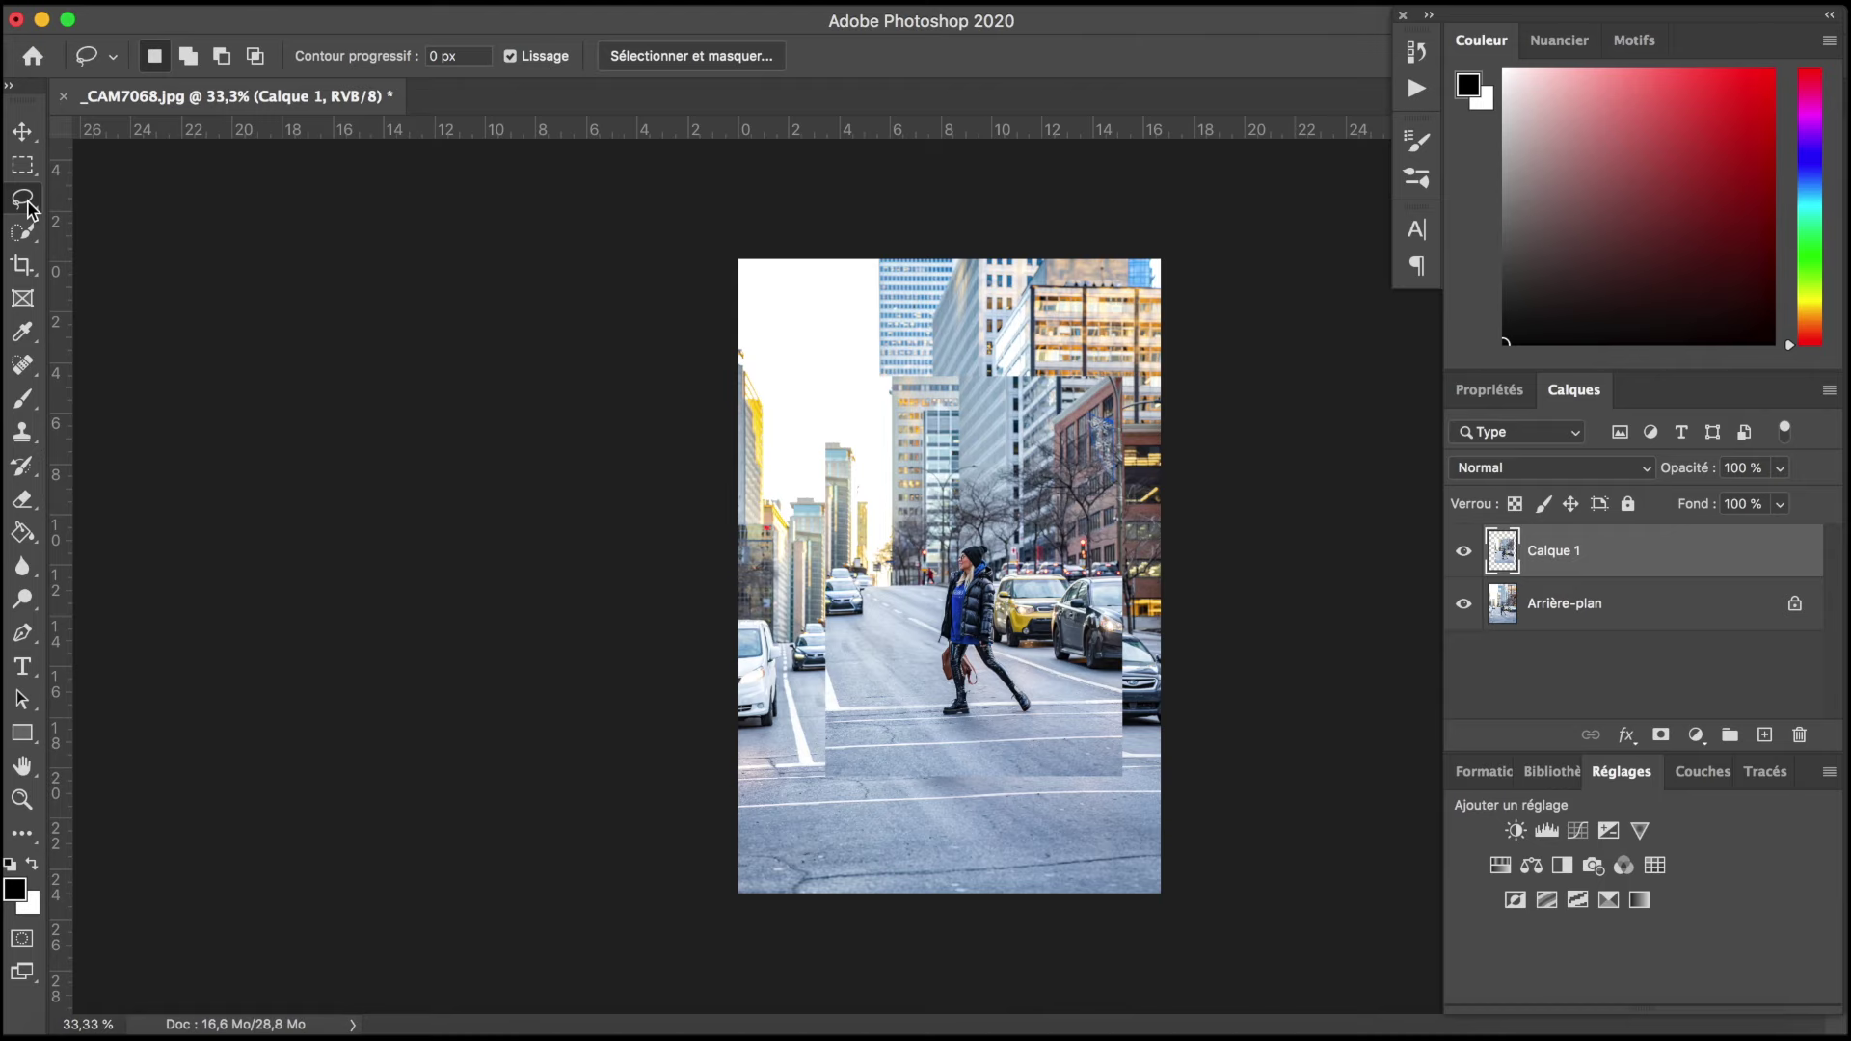
Step: Zoom in and trace a freehand Lasso selection around the woman's upper body
right_click(28, 202)
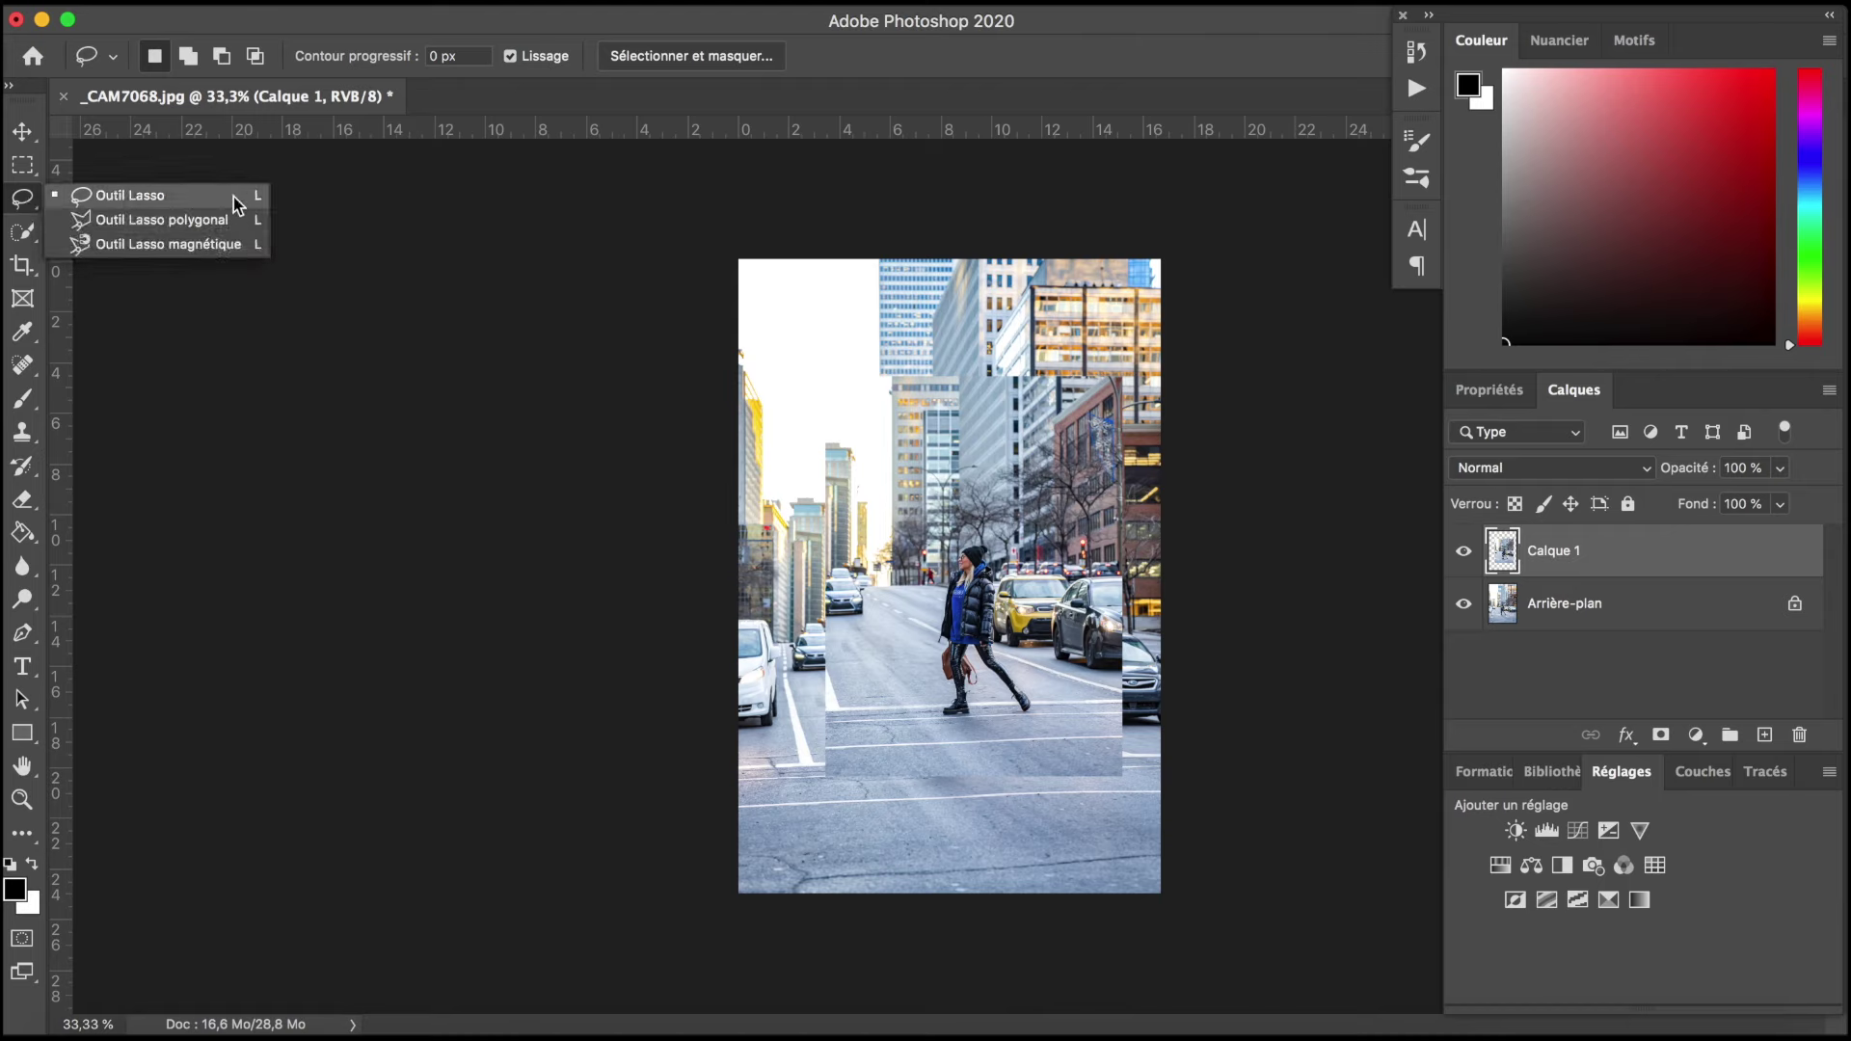
left_click(238, 203)
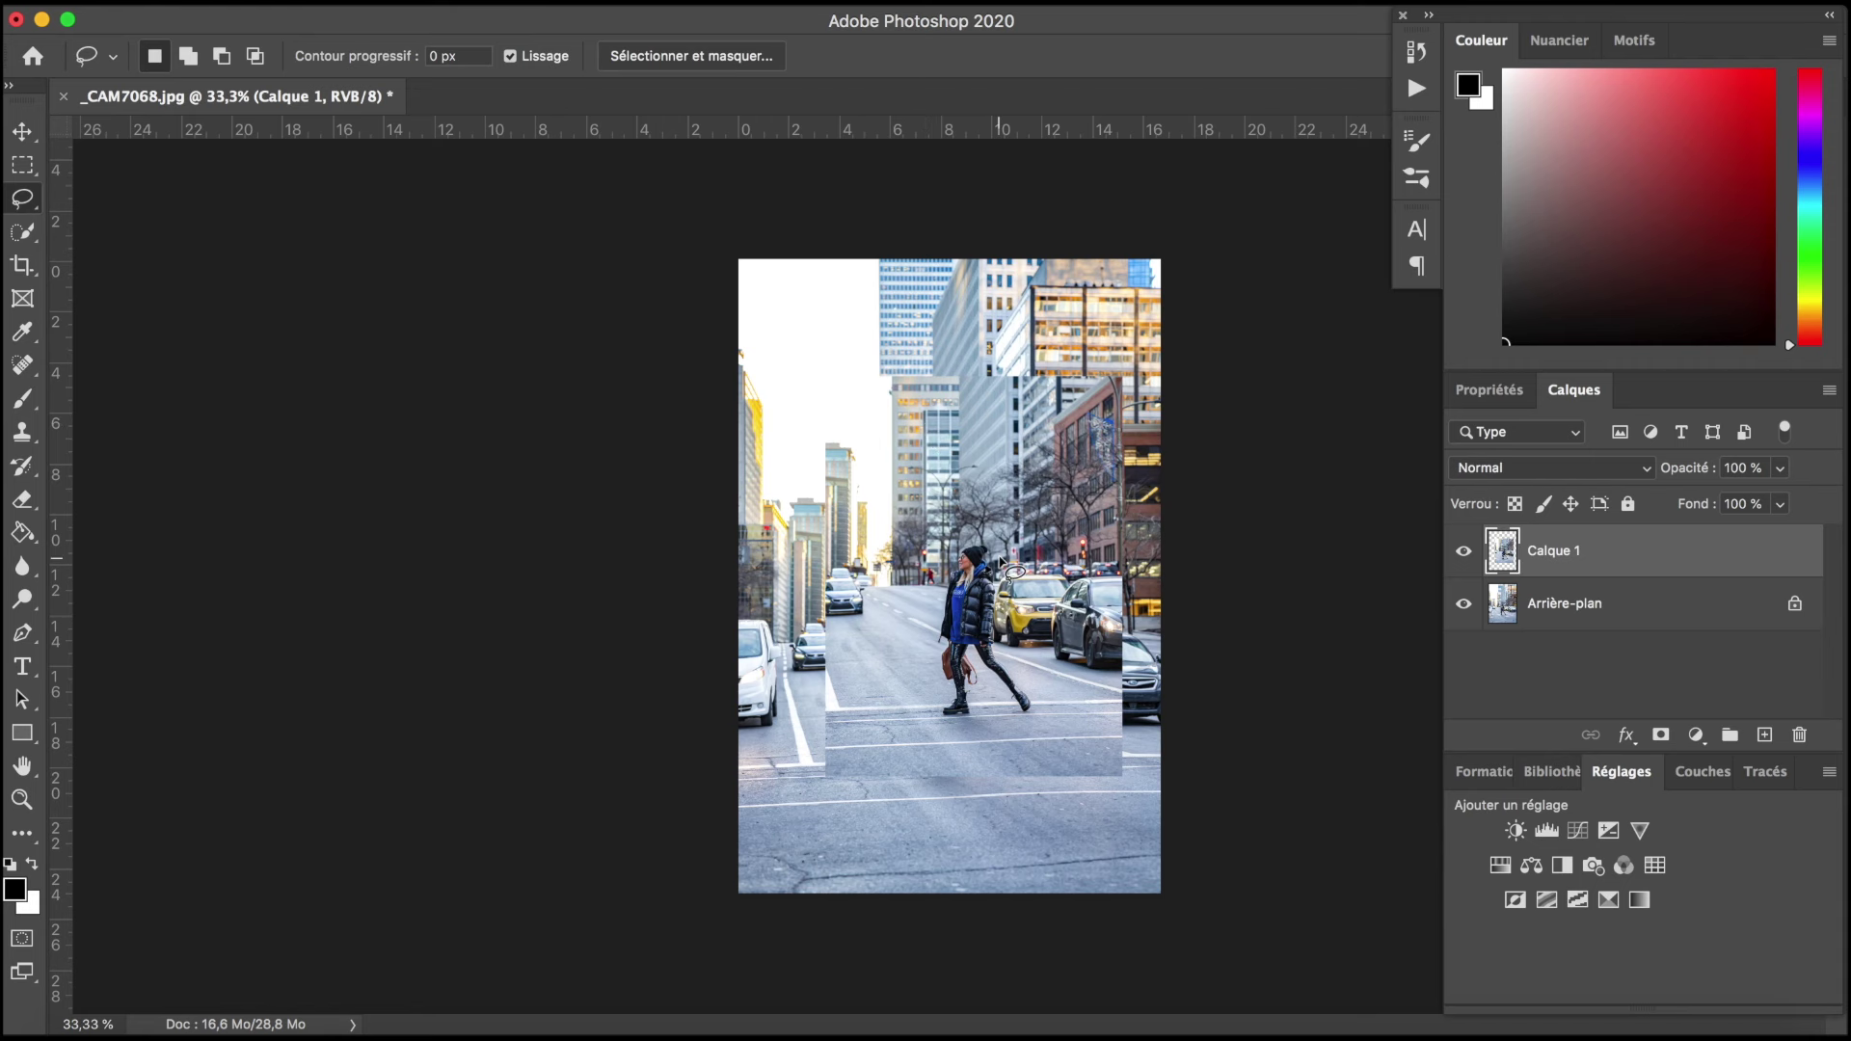
key("ctrl+plus")
key("ctrl+plus")
key("ctrl+plus")
key("ctrl+plus")
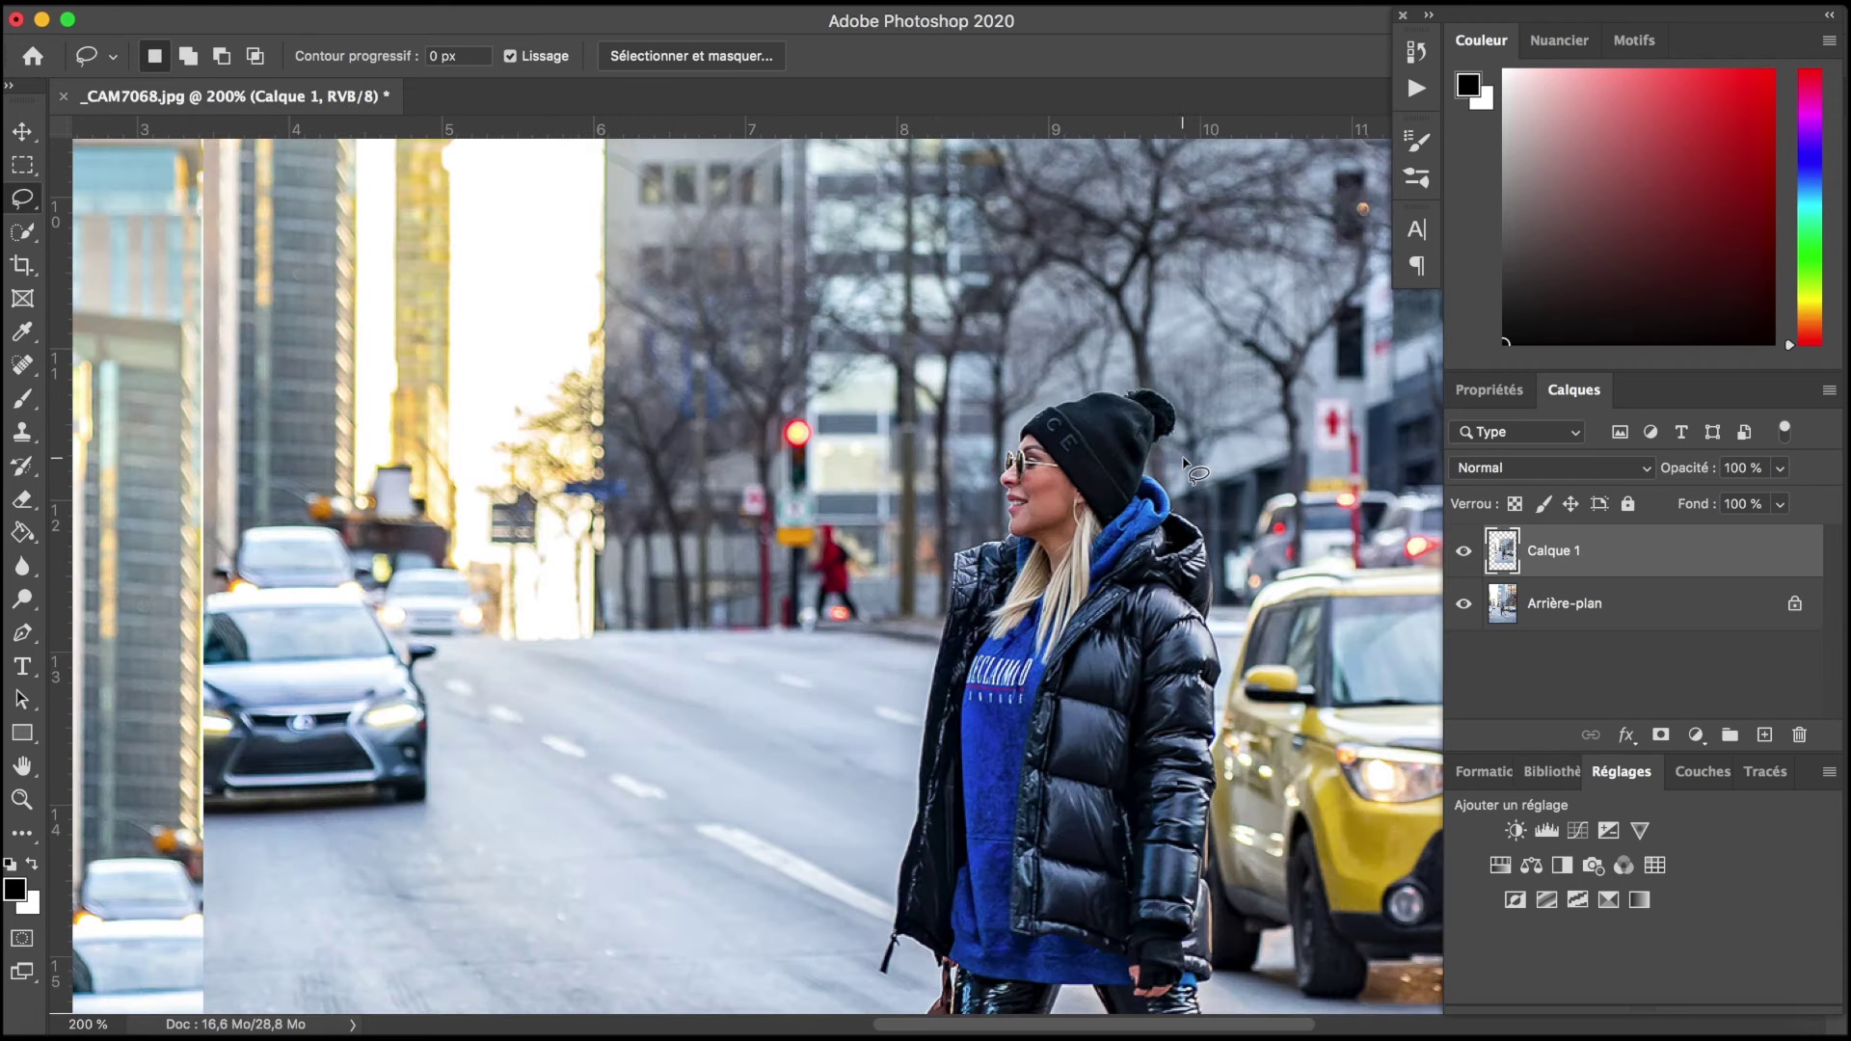
mouse_move(1184, 460)
left_mouse_down()
mouse_move(906, 560)
mouse_move(1275, 725)
left_mouse_up()
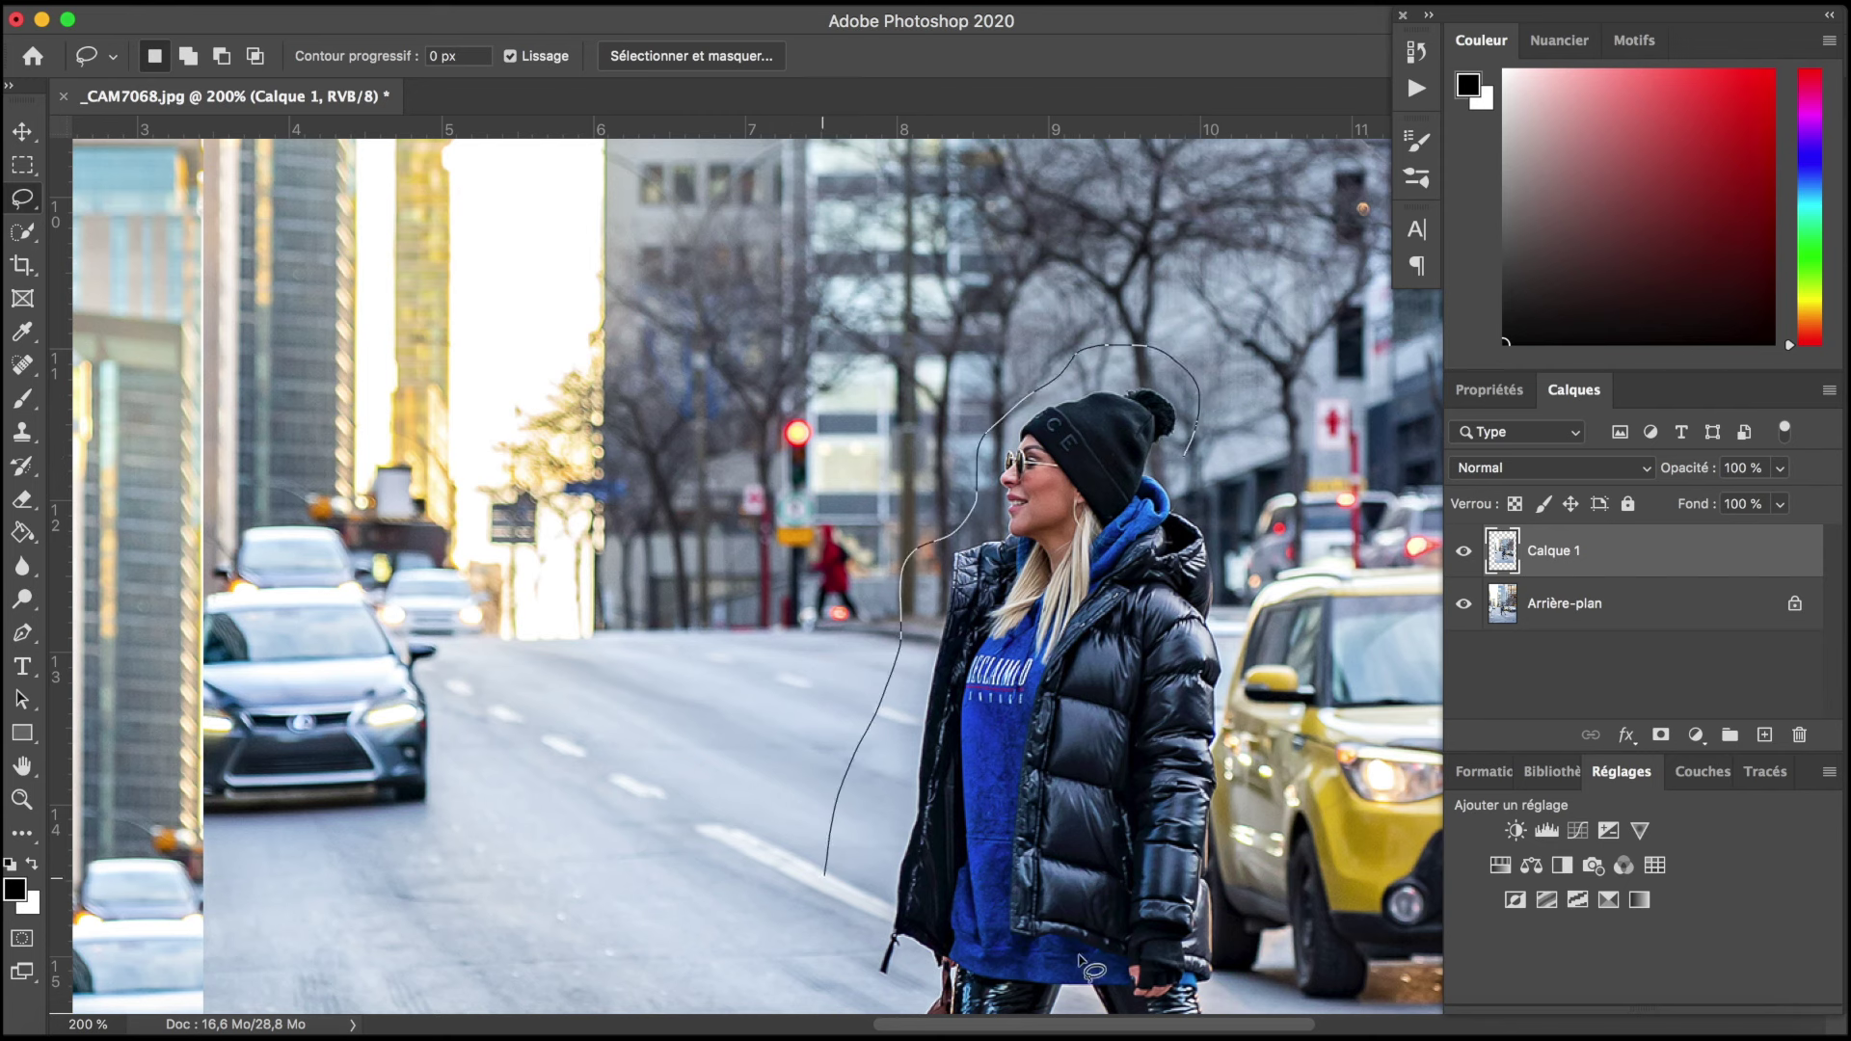
left_click_drag(1275, 725, 1177, 453)
Step: Deselect and draw a seven-point Polygonal Lasso selection between the woman and the yellow taxi
right_click(22, 197)
left_click(126, 213)
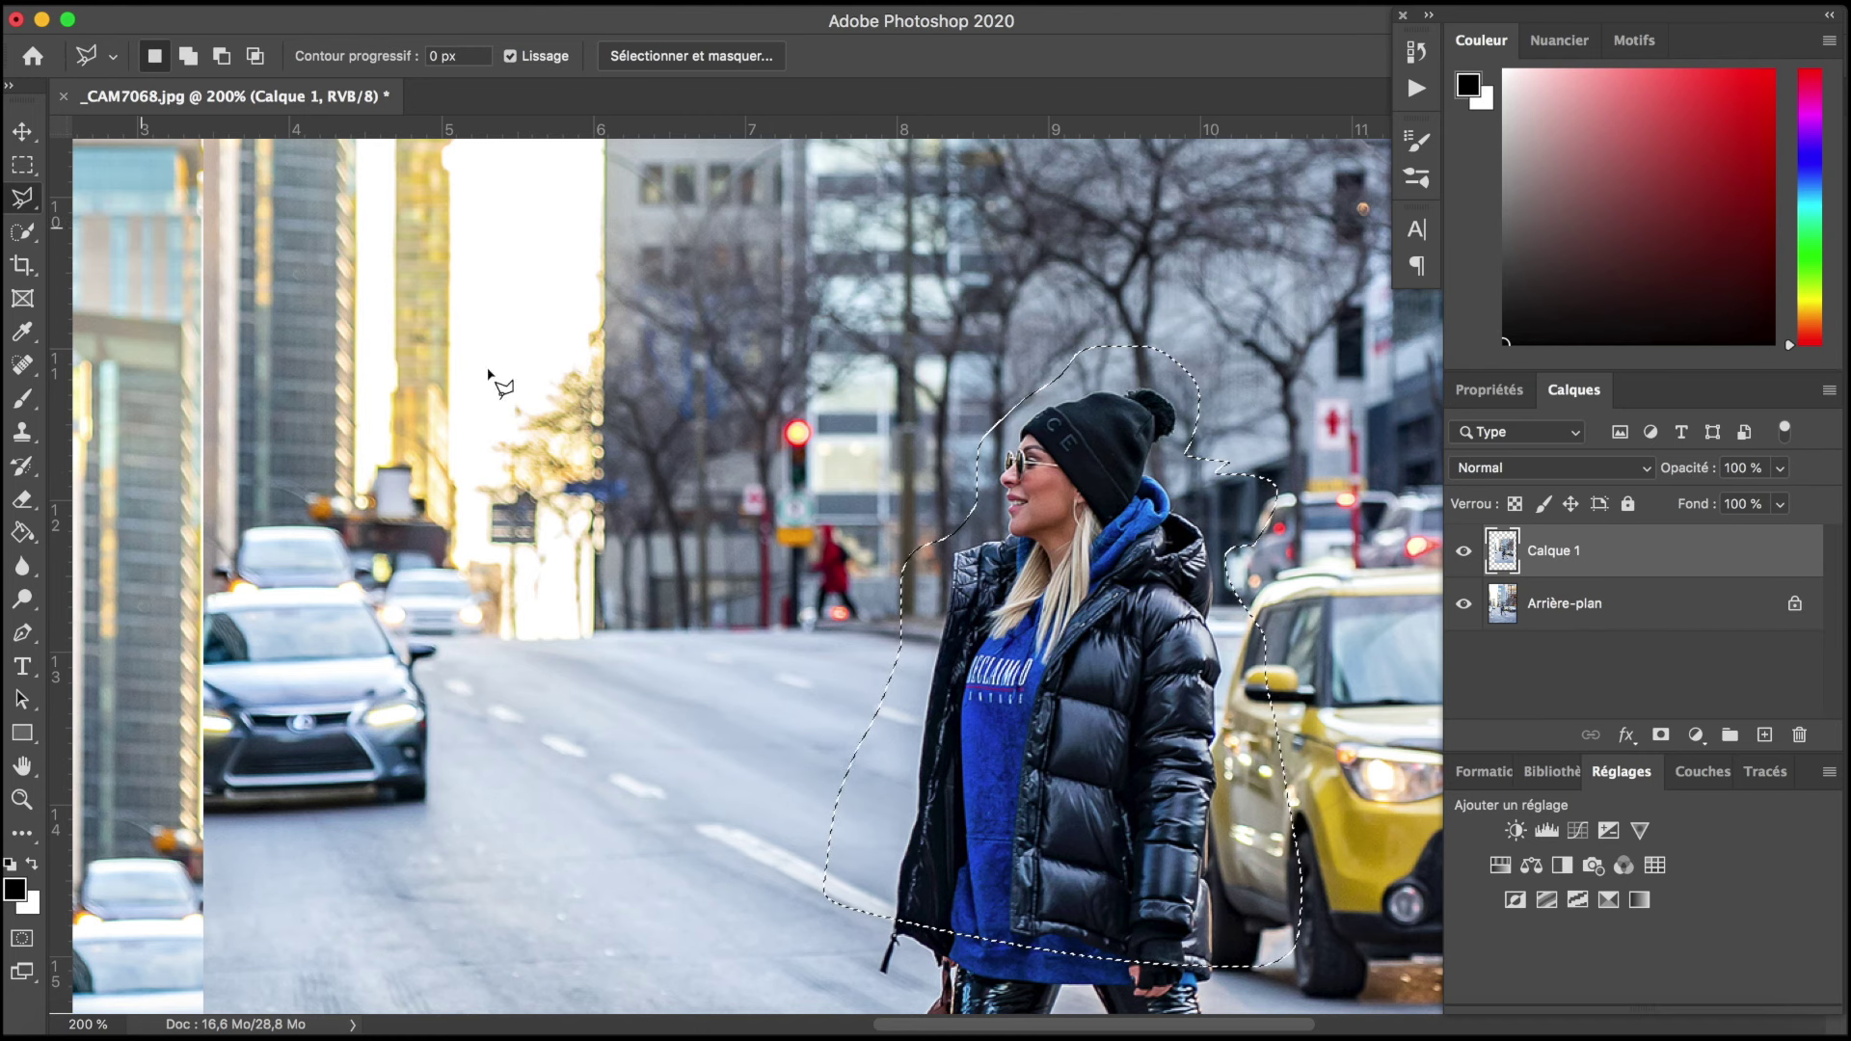
key("ctrl+d")
left_click(638, 420)
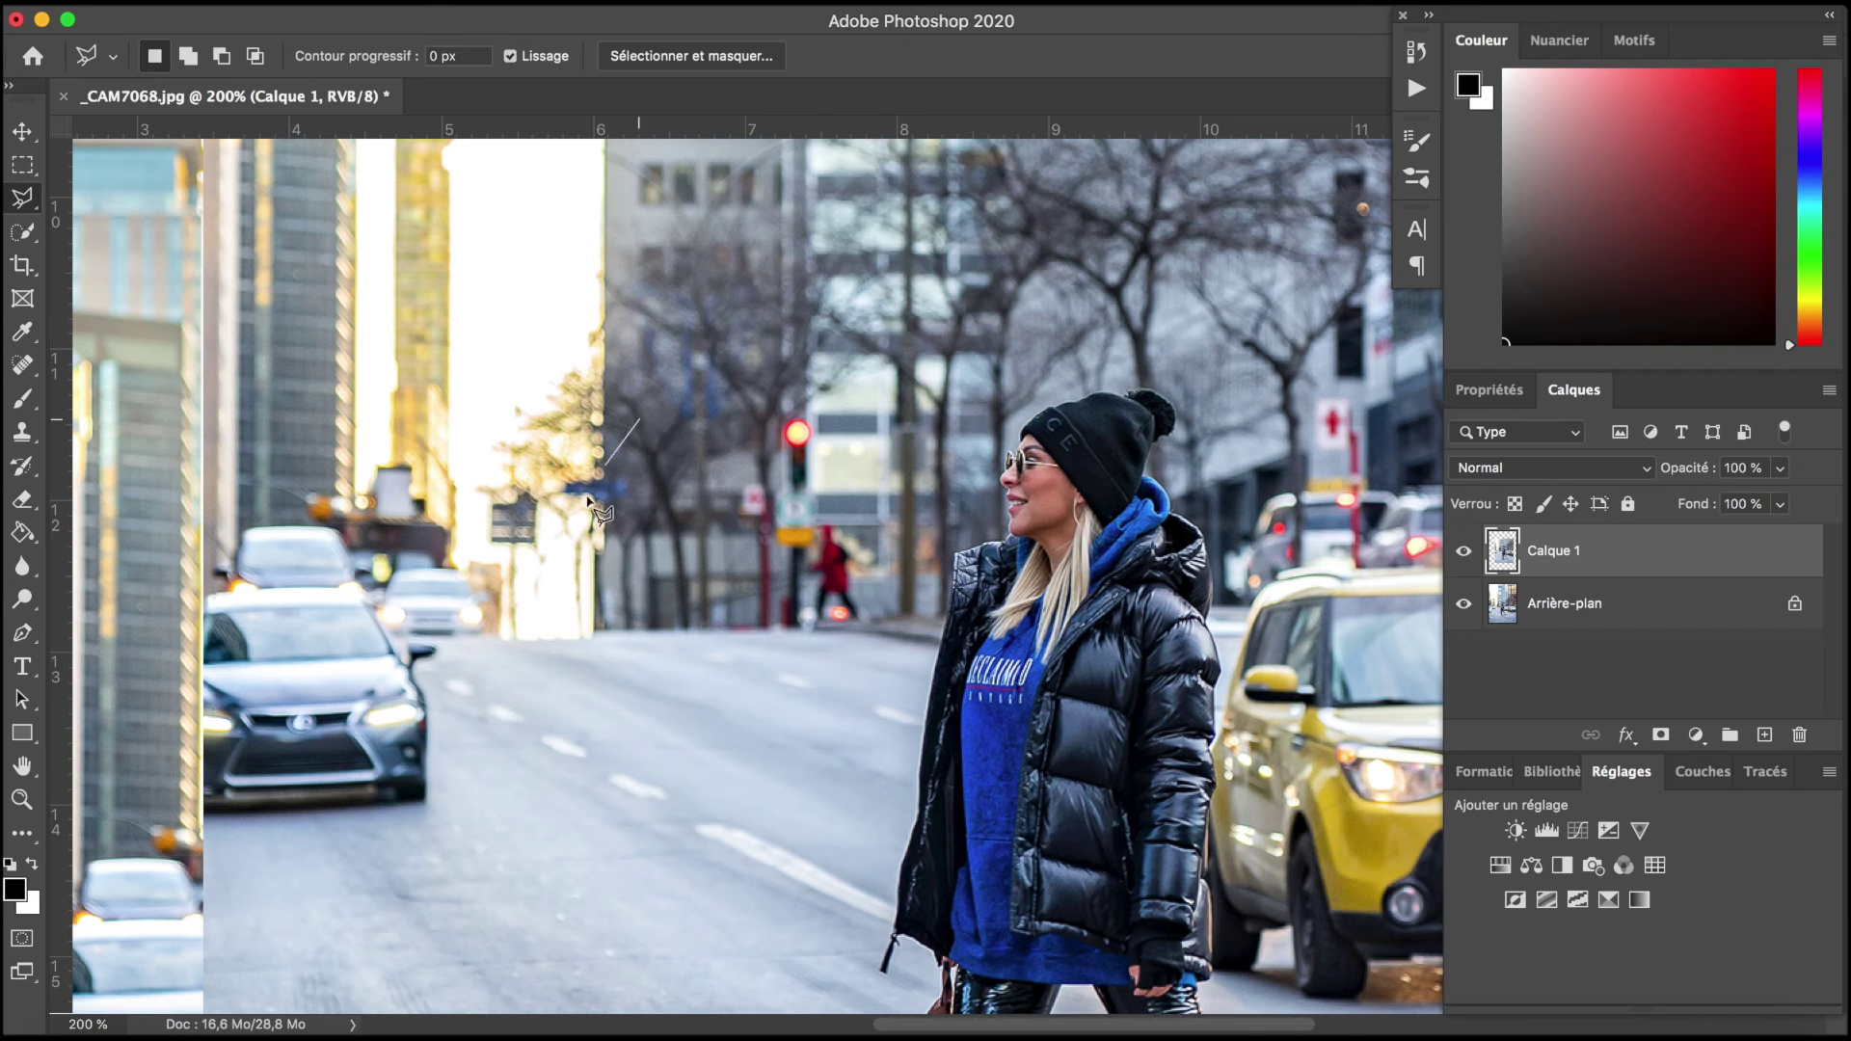
left_click(545, 557)
left_click(591, 738)
left_click(945, 632)
left_click(953, 447)
left_click(801, 379)
left_click(712, 426)
left_click(639, 420)
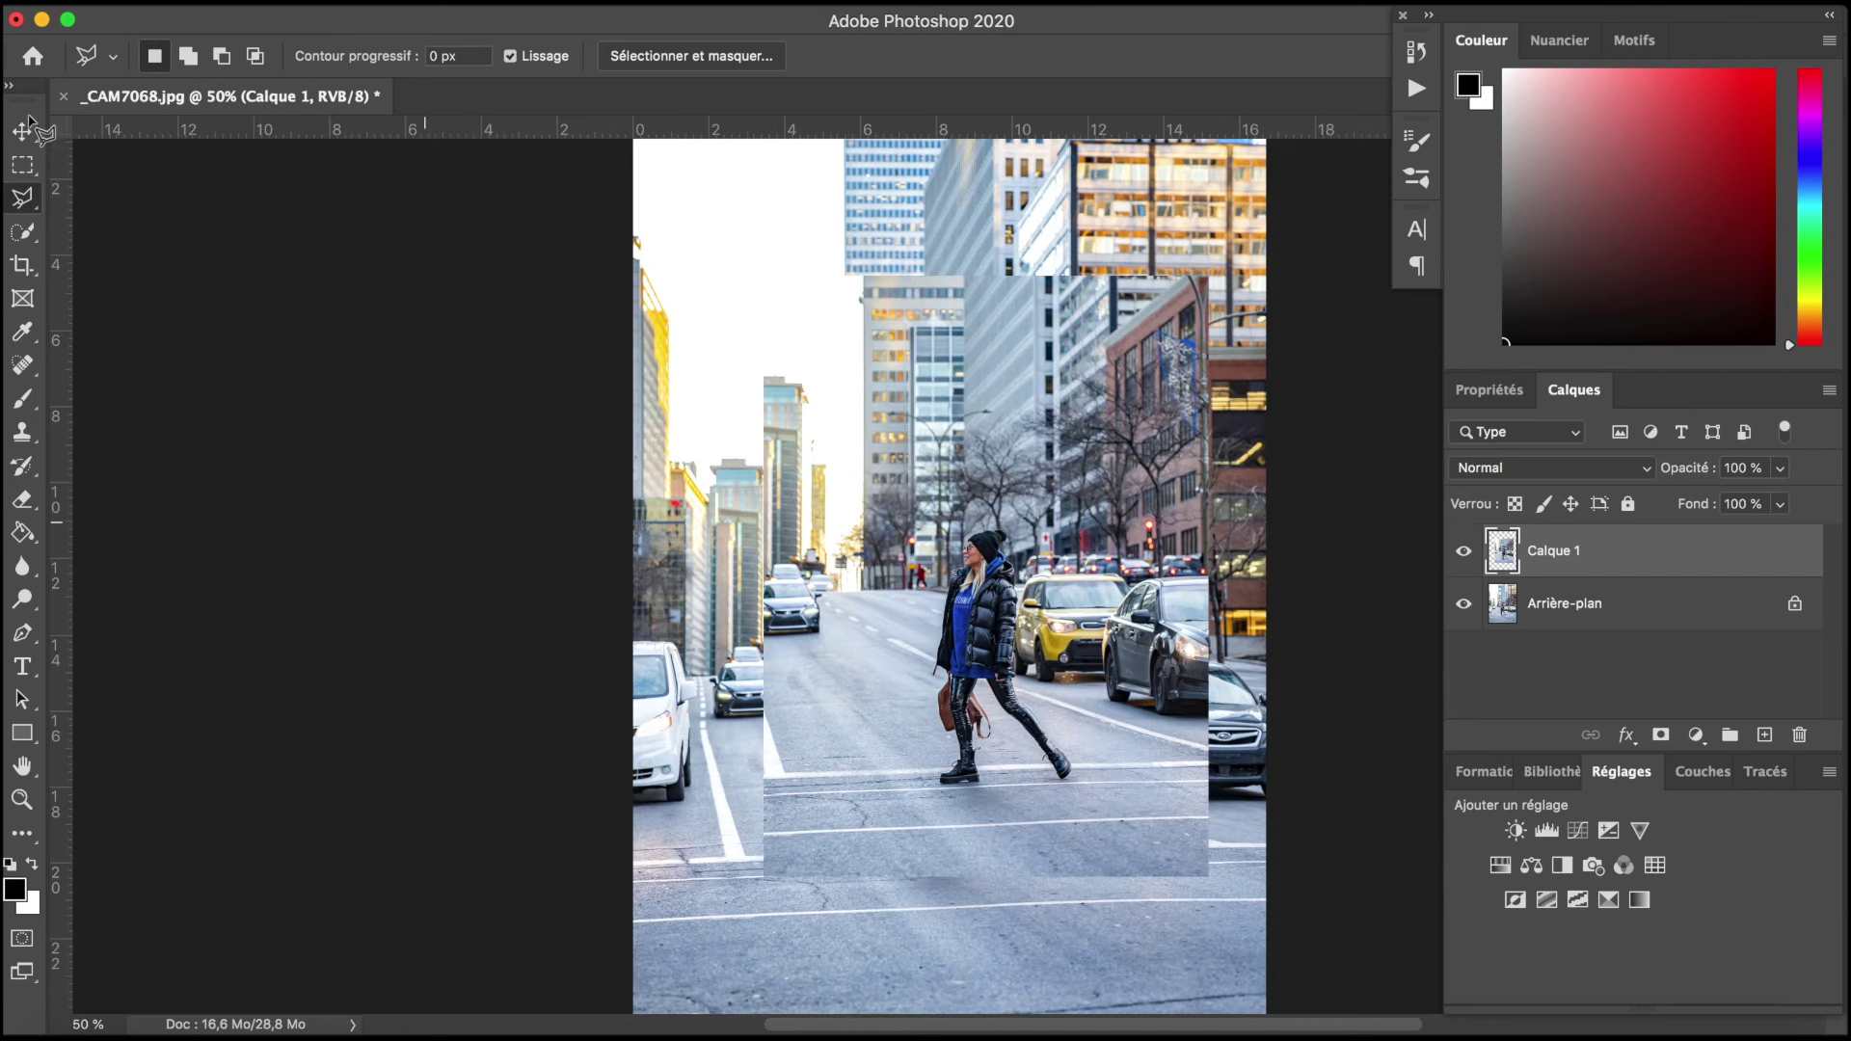
Step: Delete the Calque 1 layer, leaving only the background
right_click(22, 198)
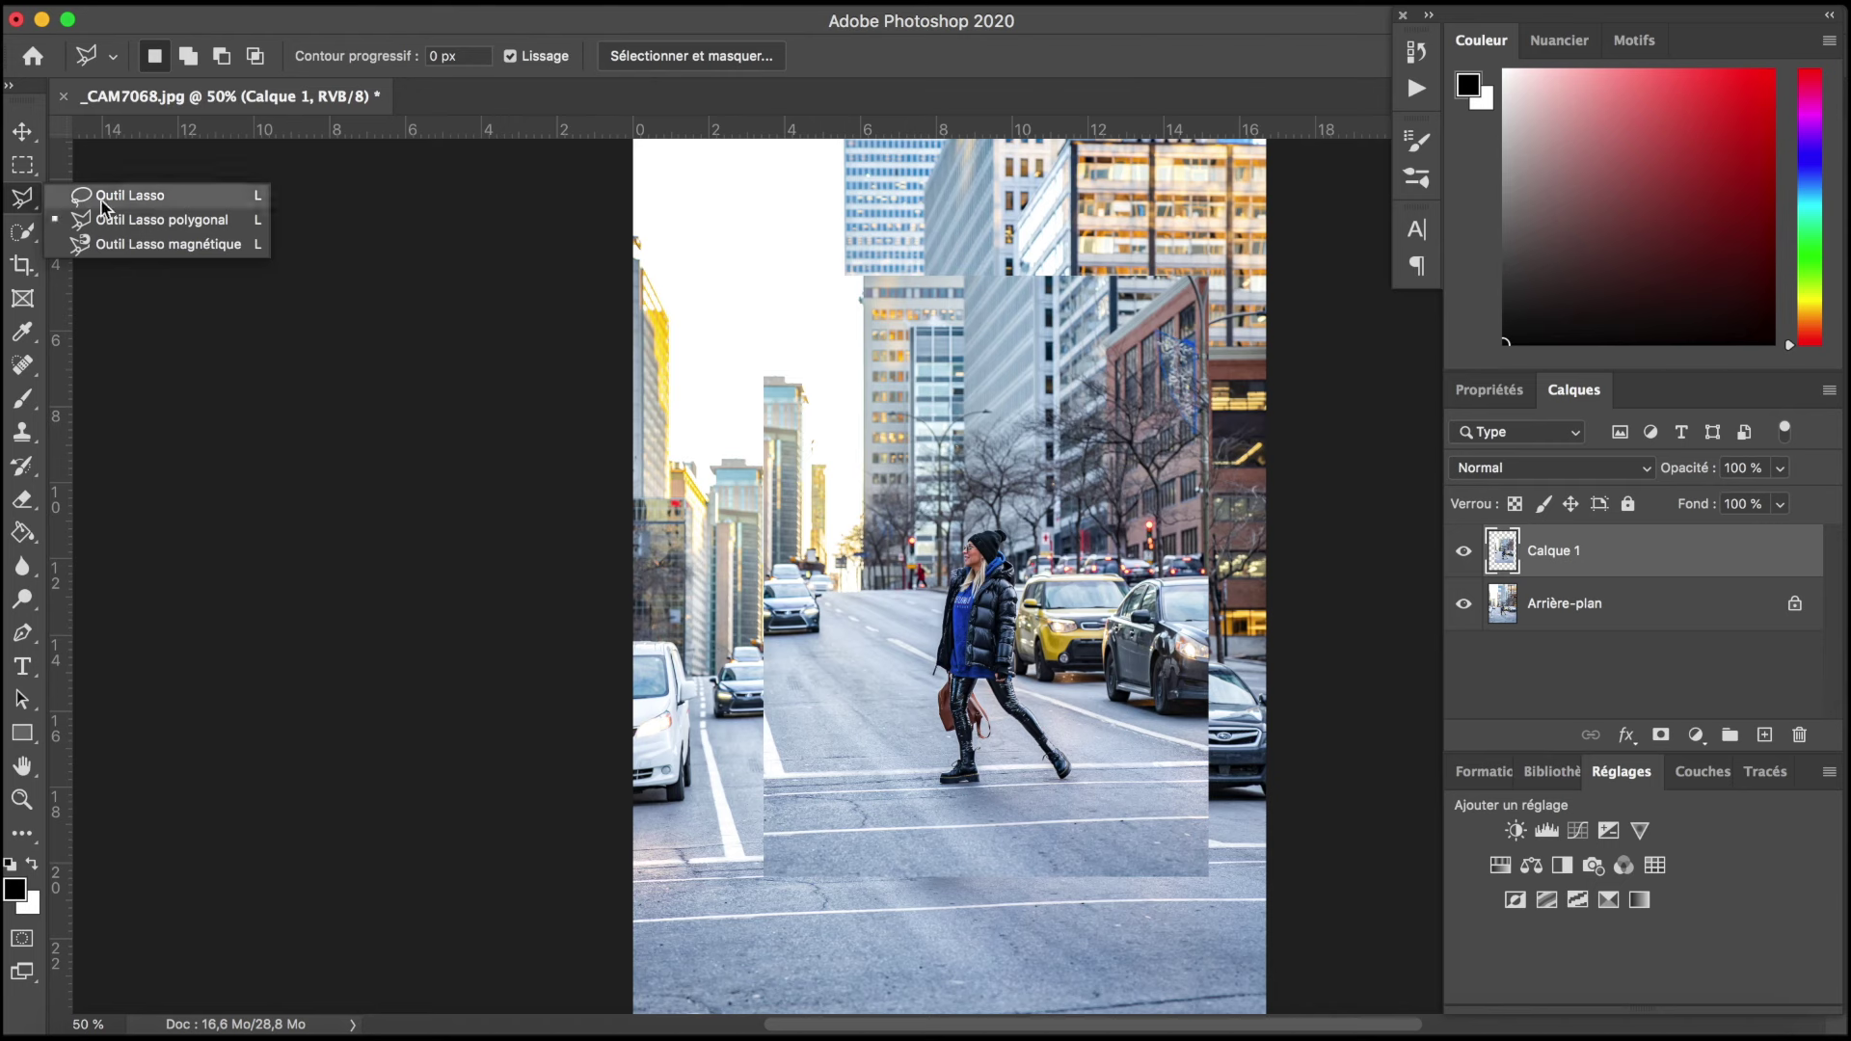
left_click(168, 245)
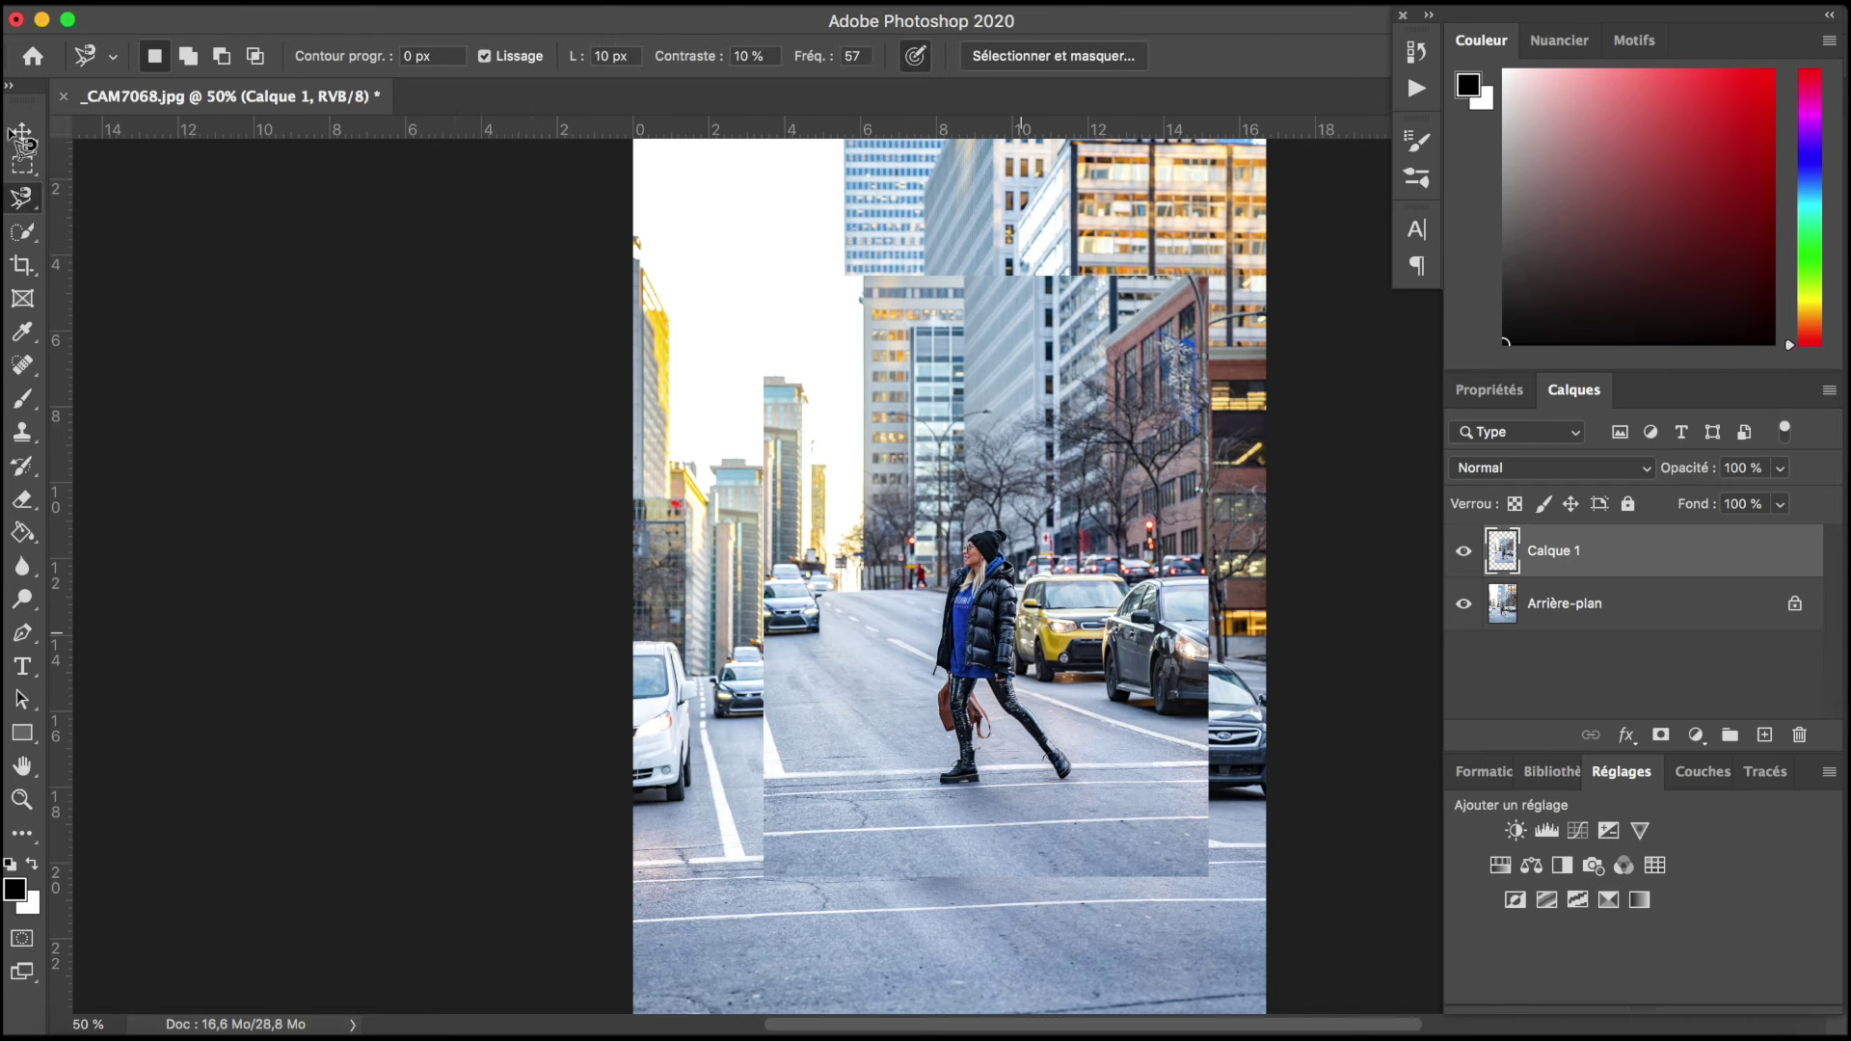
key("a")
mouse_move(1588, 552)
left_mouse_down()
mouse_move(1740, 632)
mouse_move(1799, 734)
left_mouse_up()
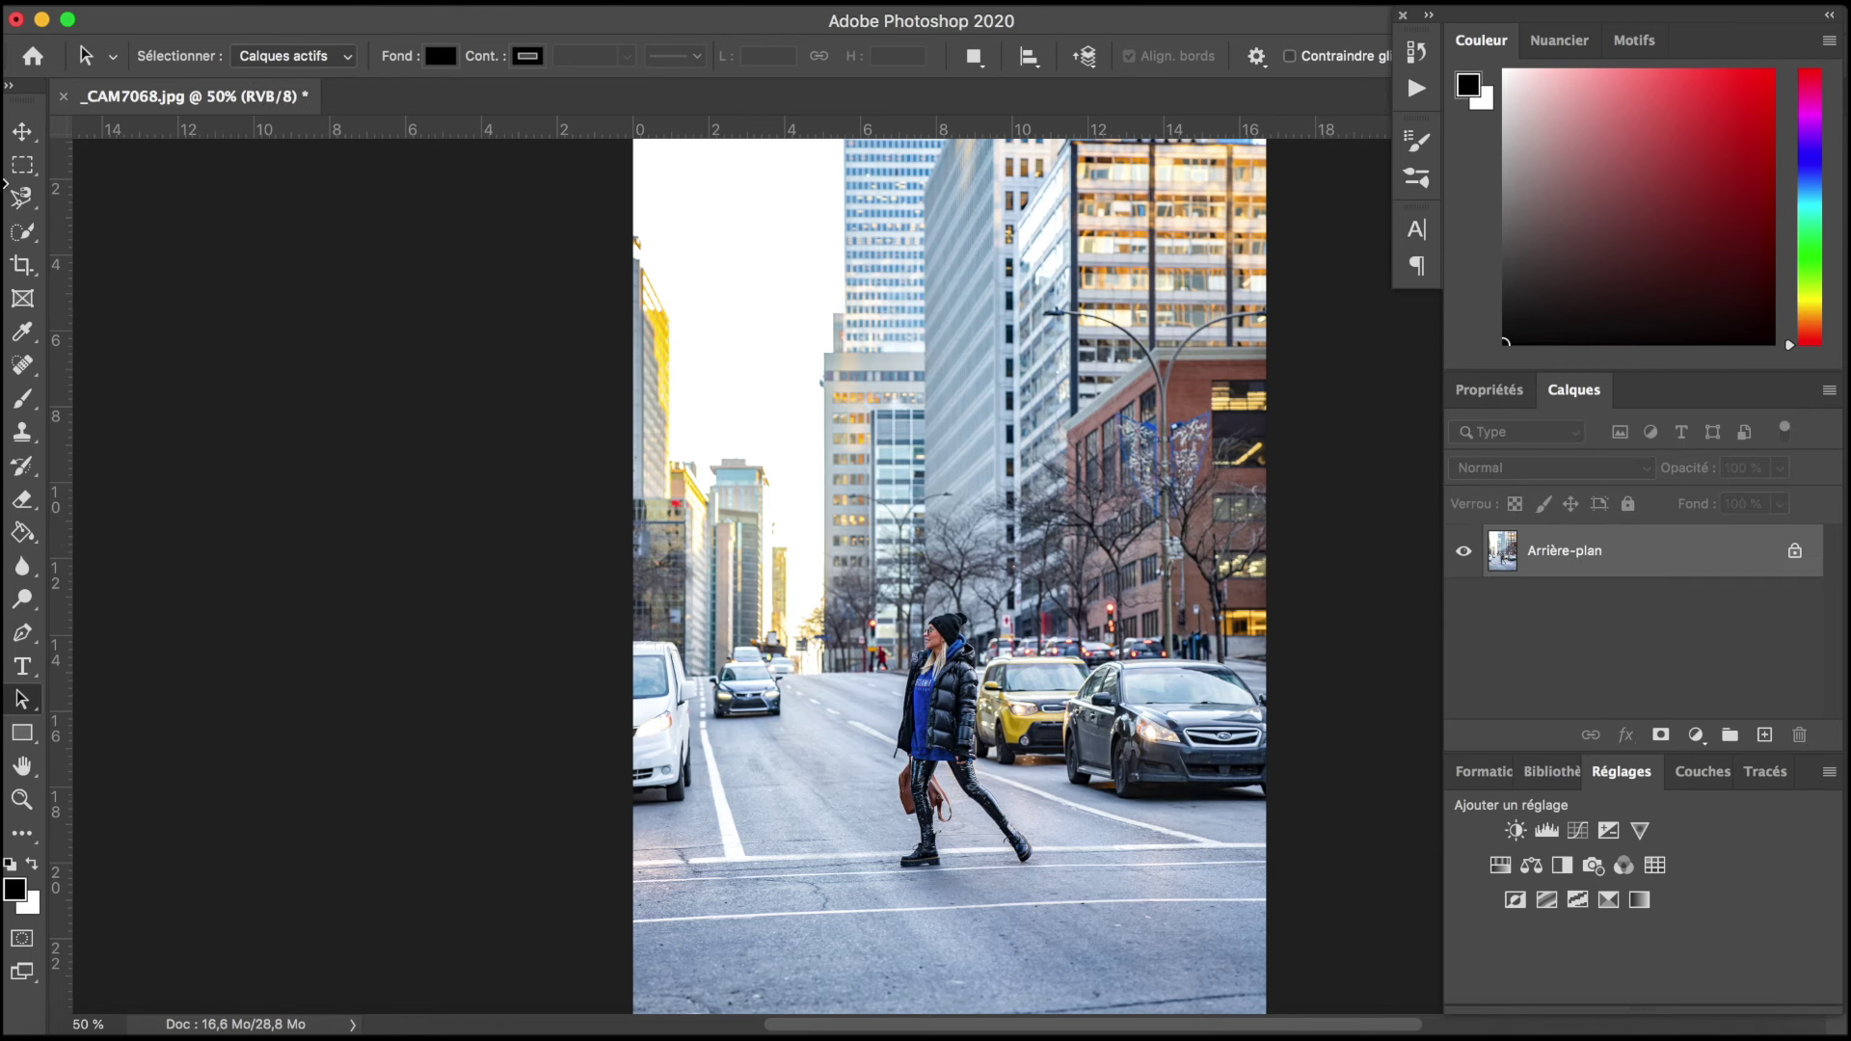
Step: Outline the left and upper sky with the Magnetic Lasso, then deselect
left_click(21, 198)
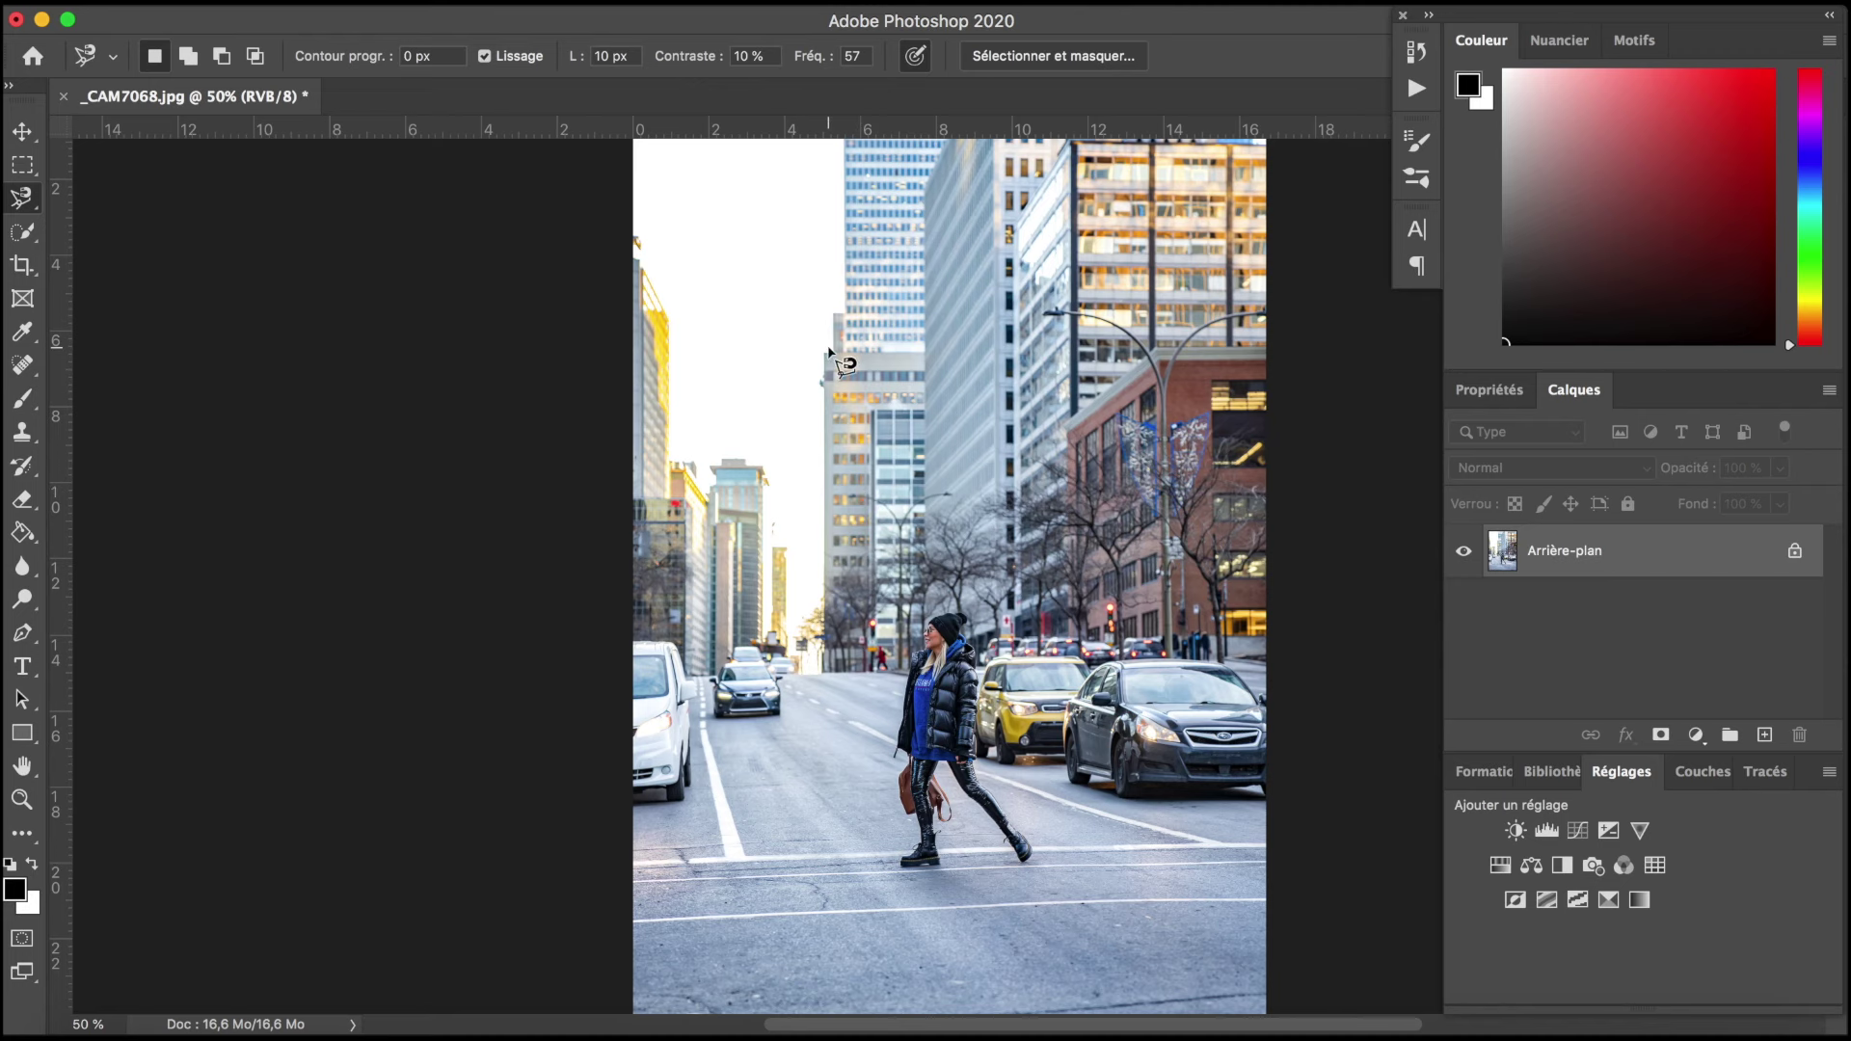
scroll(682, 186, "up", 2)
left_click(640, 299)
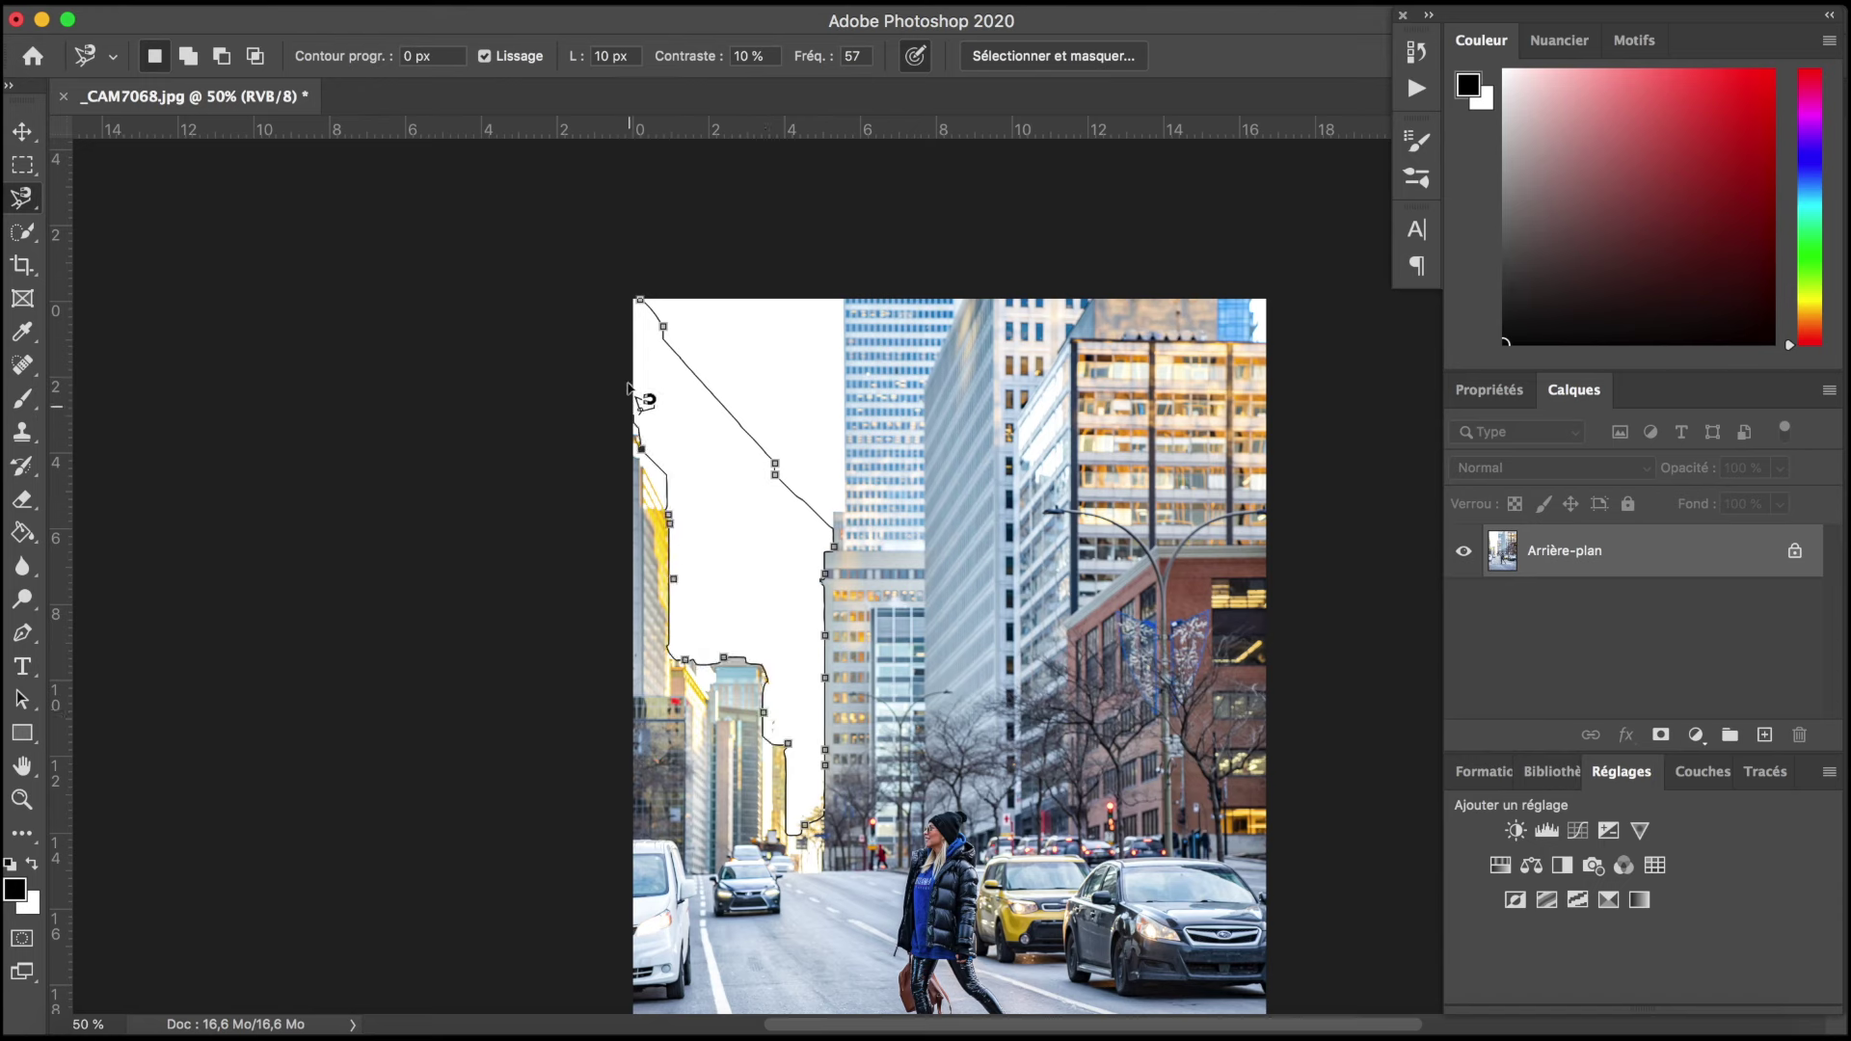
left_click(638, 301)
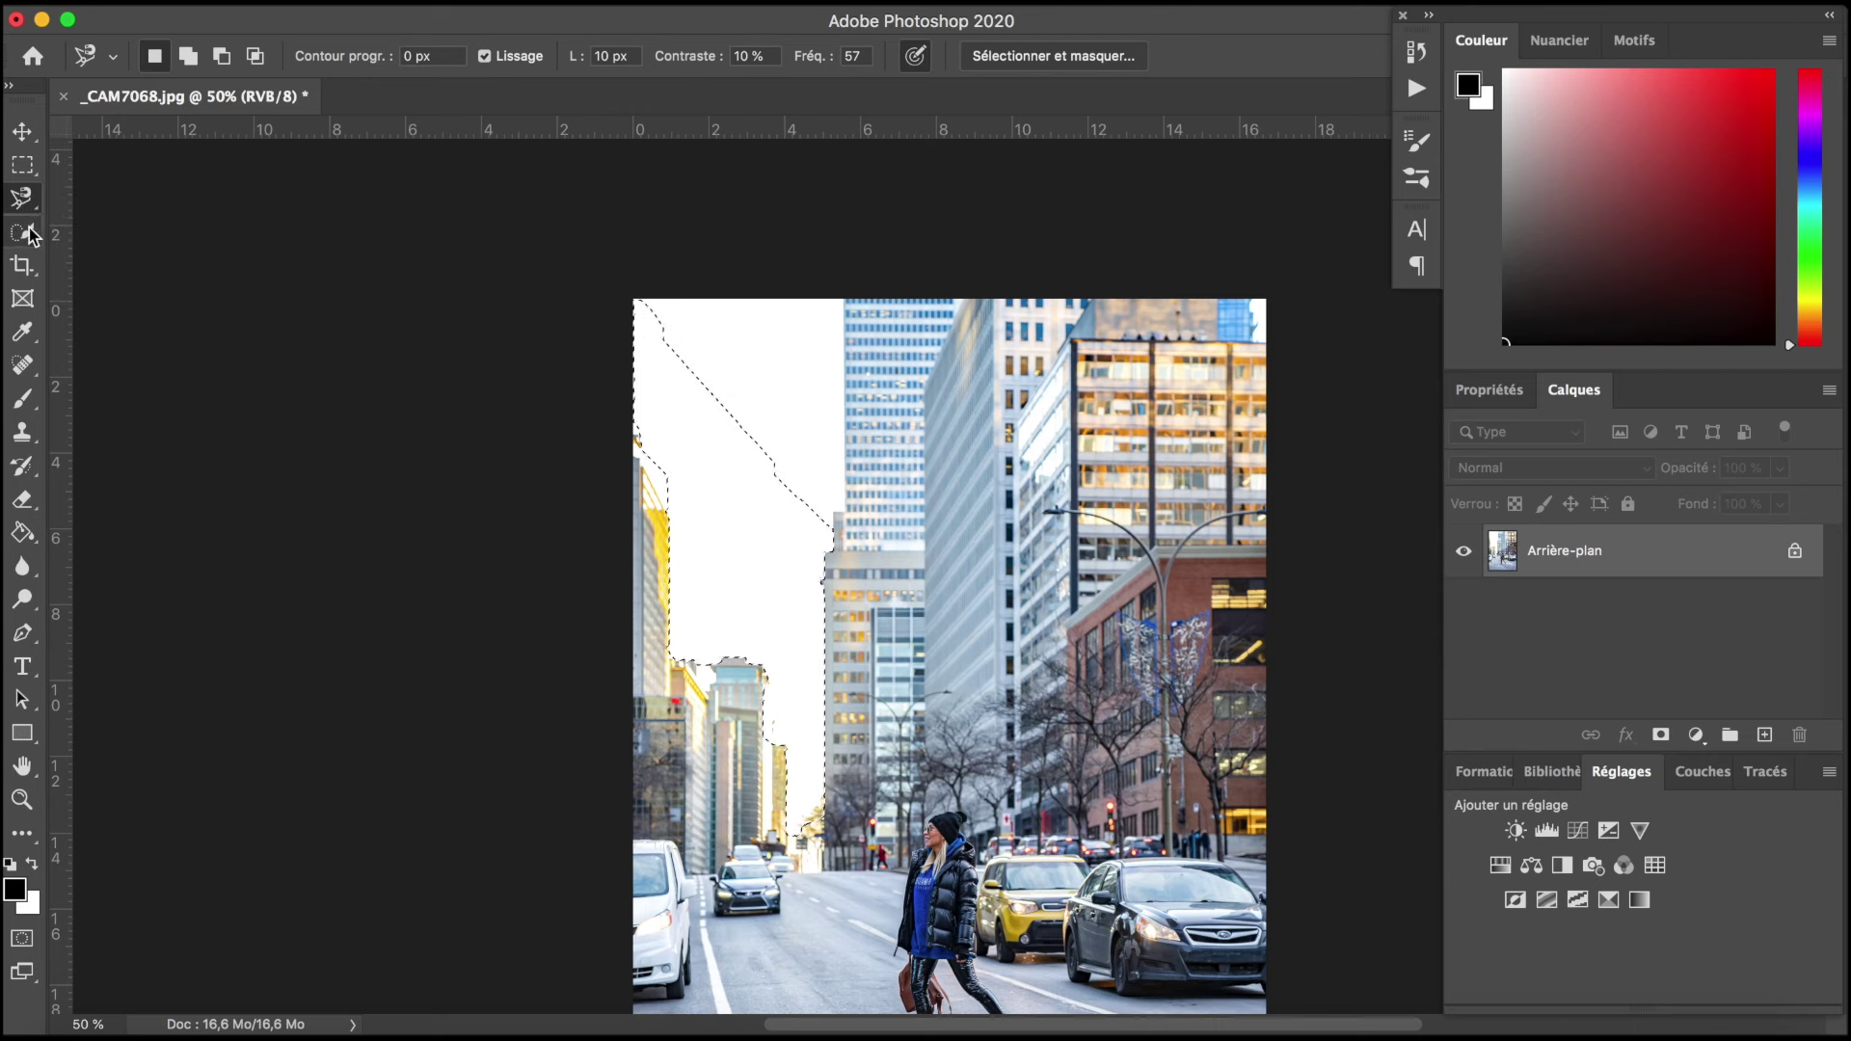
key("alt")
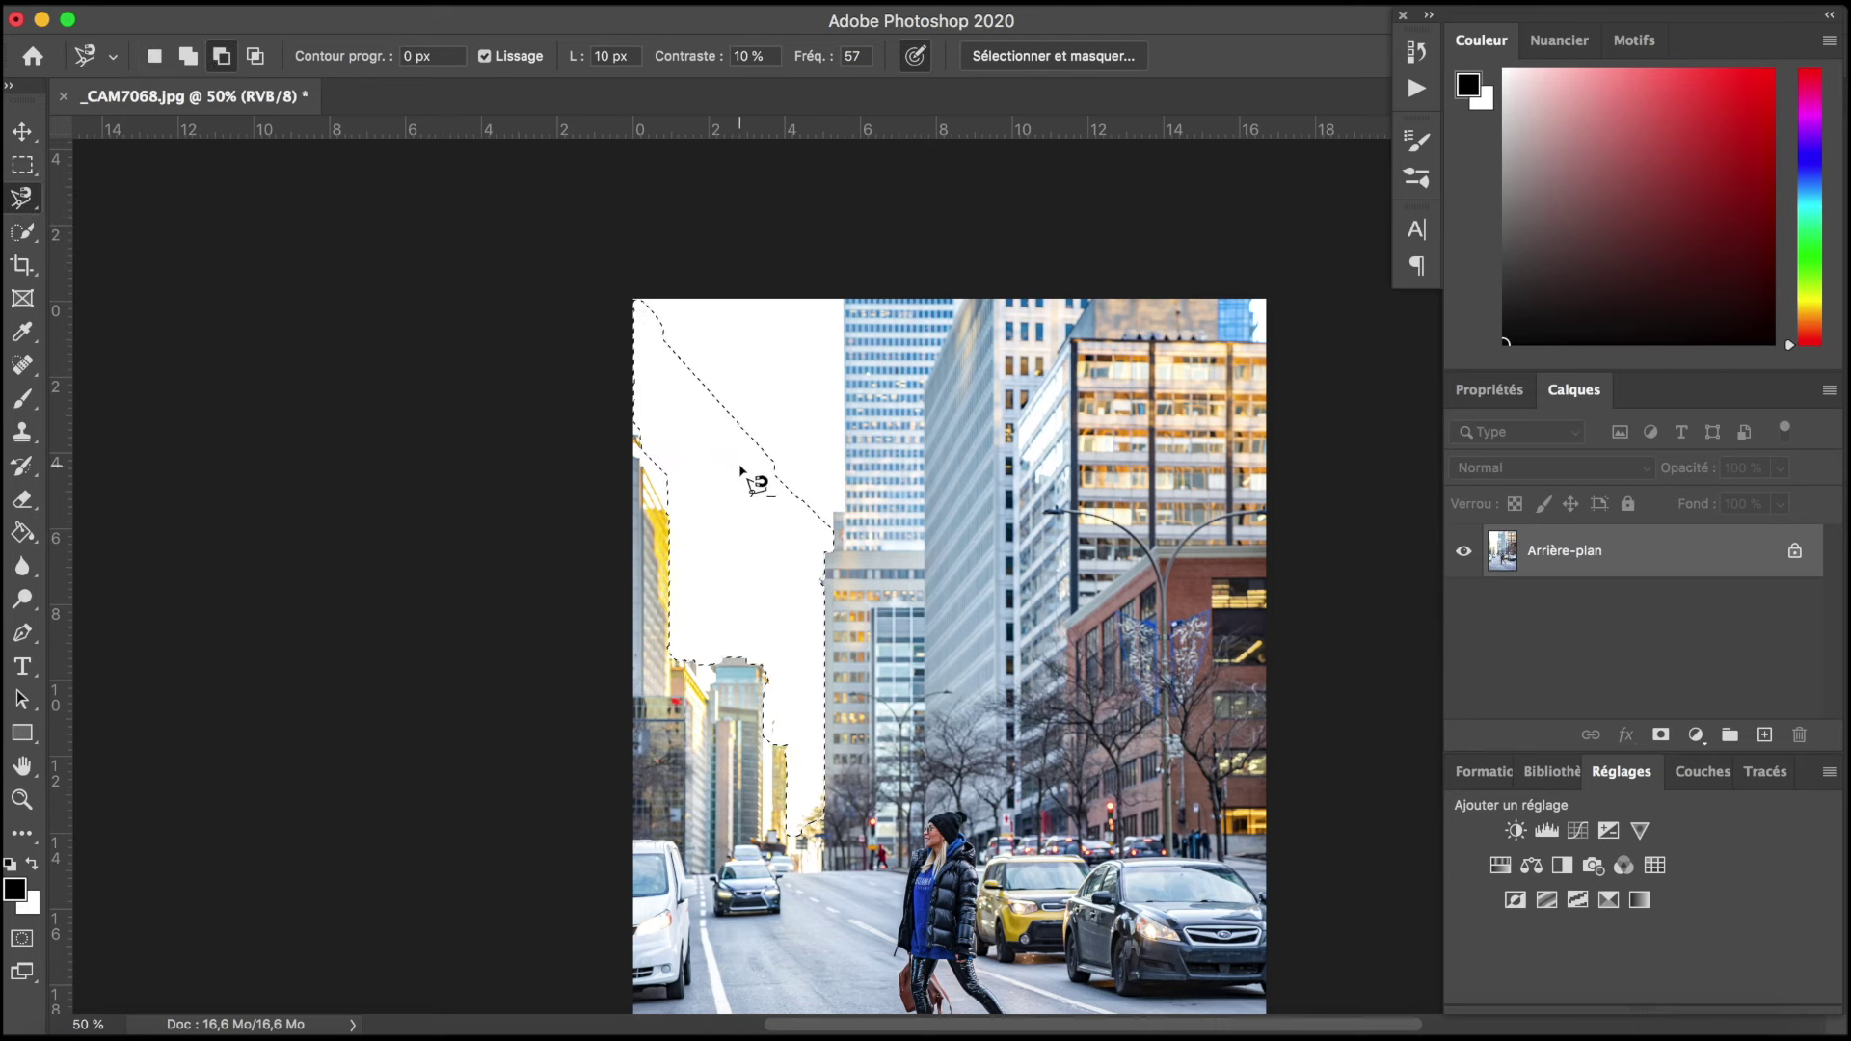
key("shift")
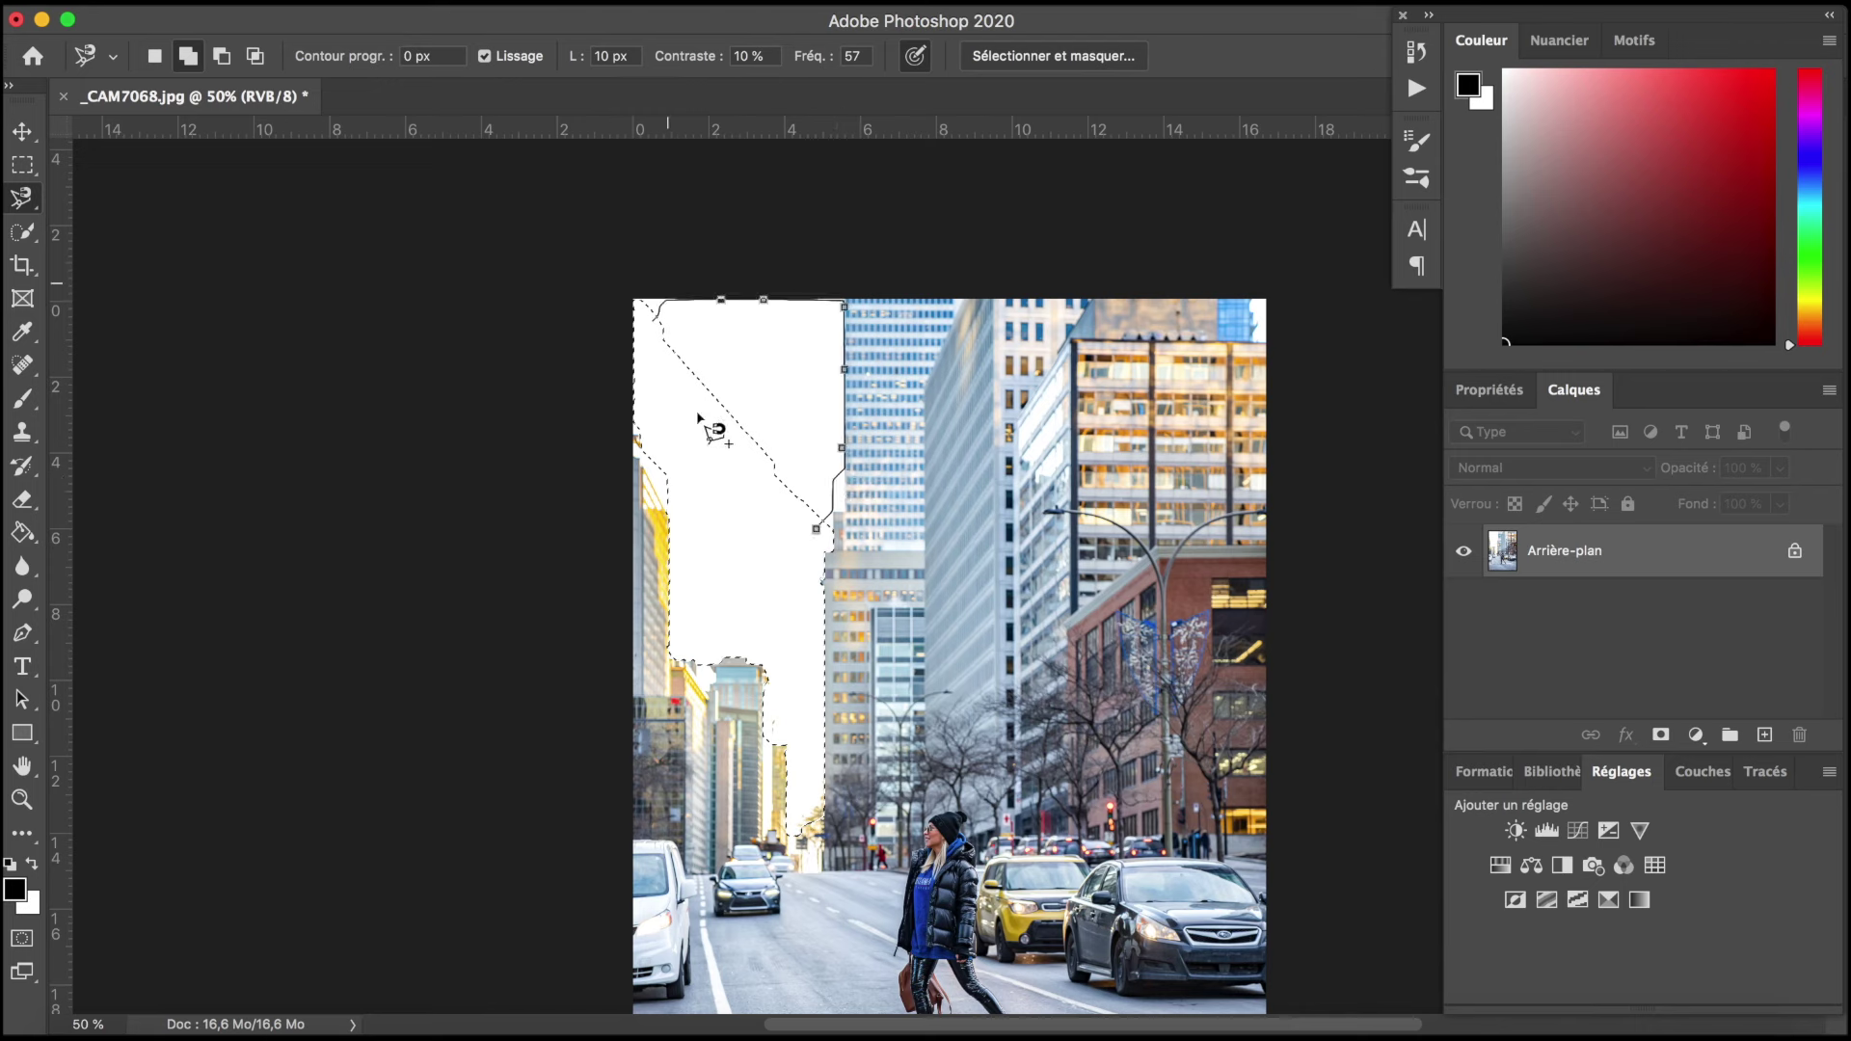
left_click(815, 522)
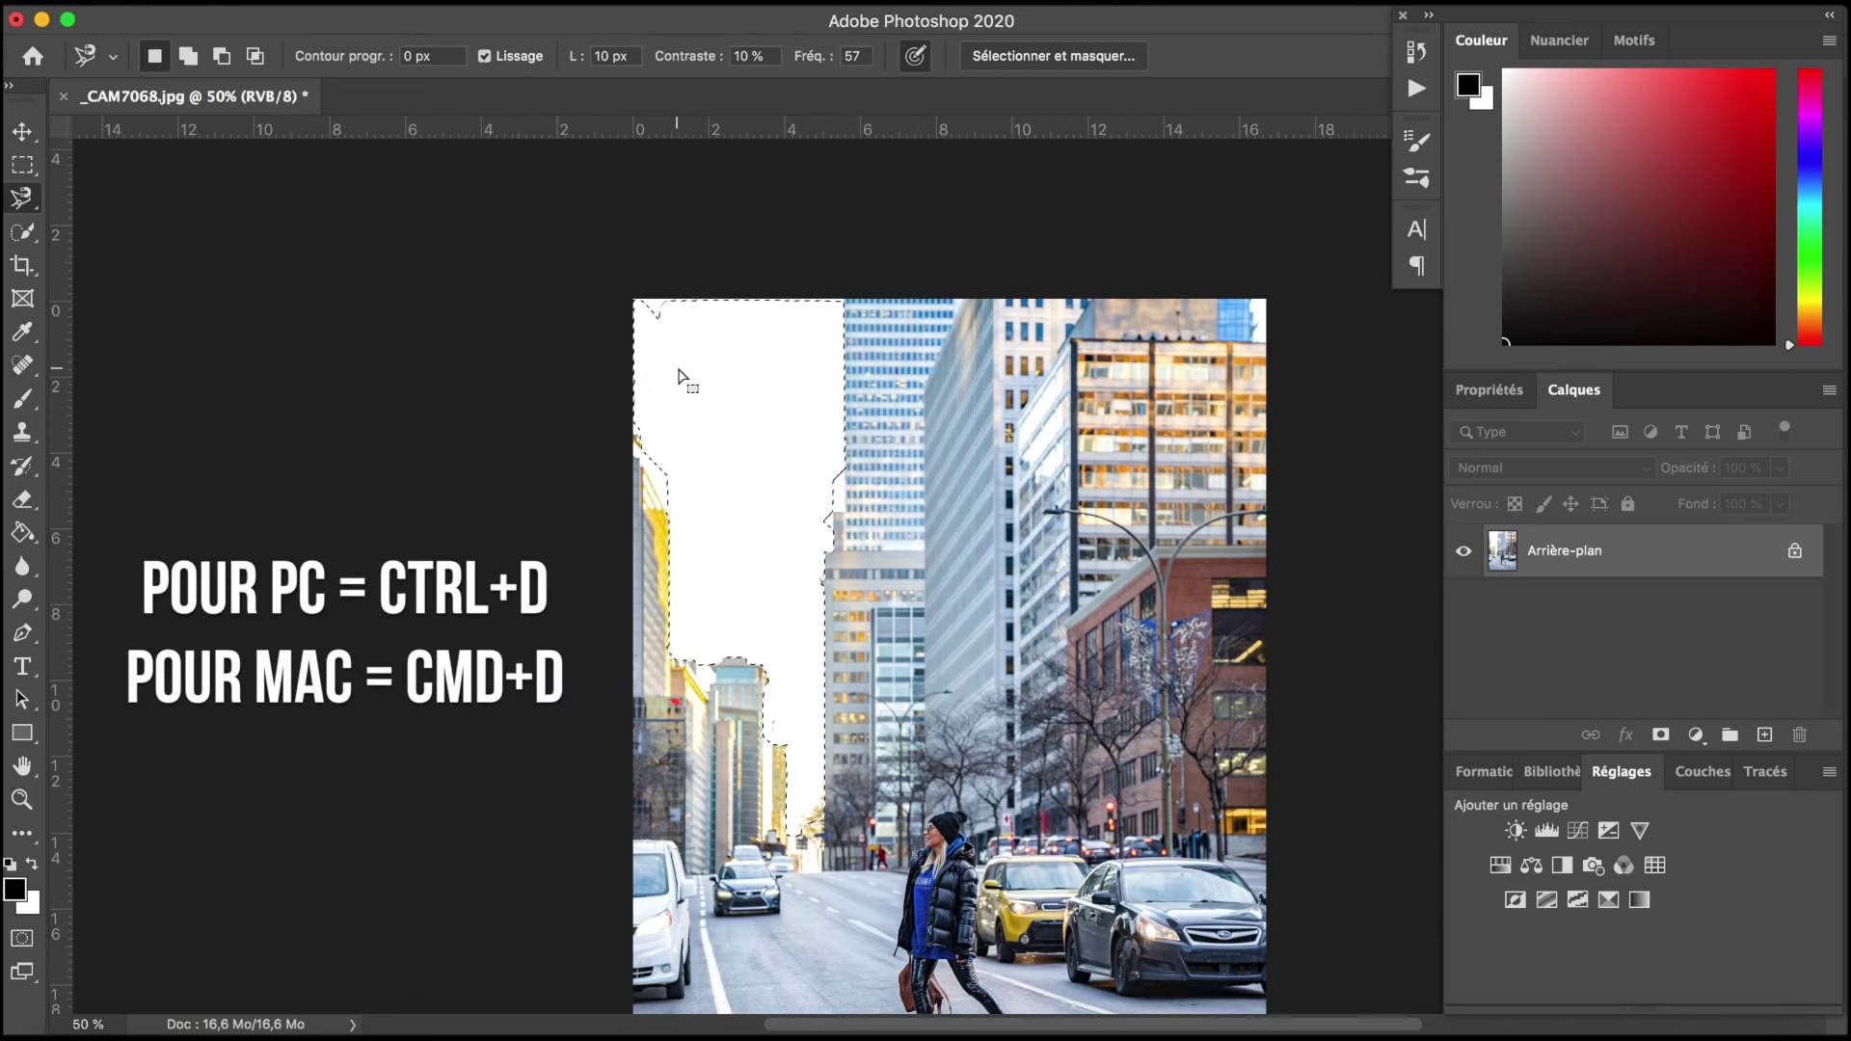
key("super+d")
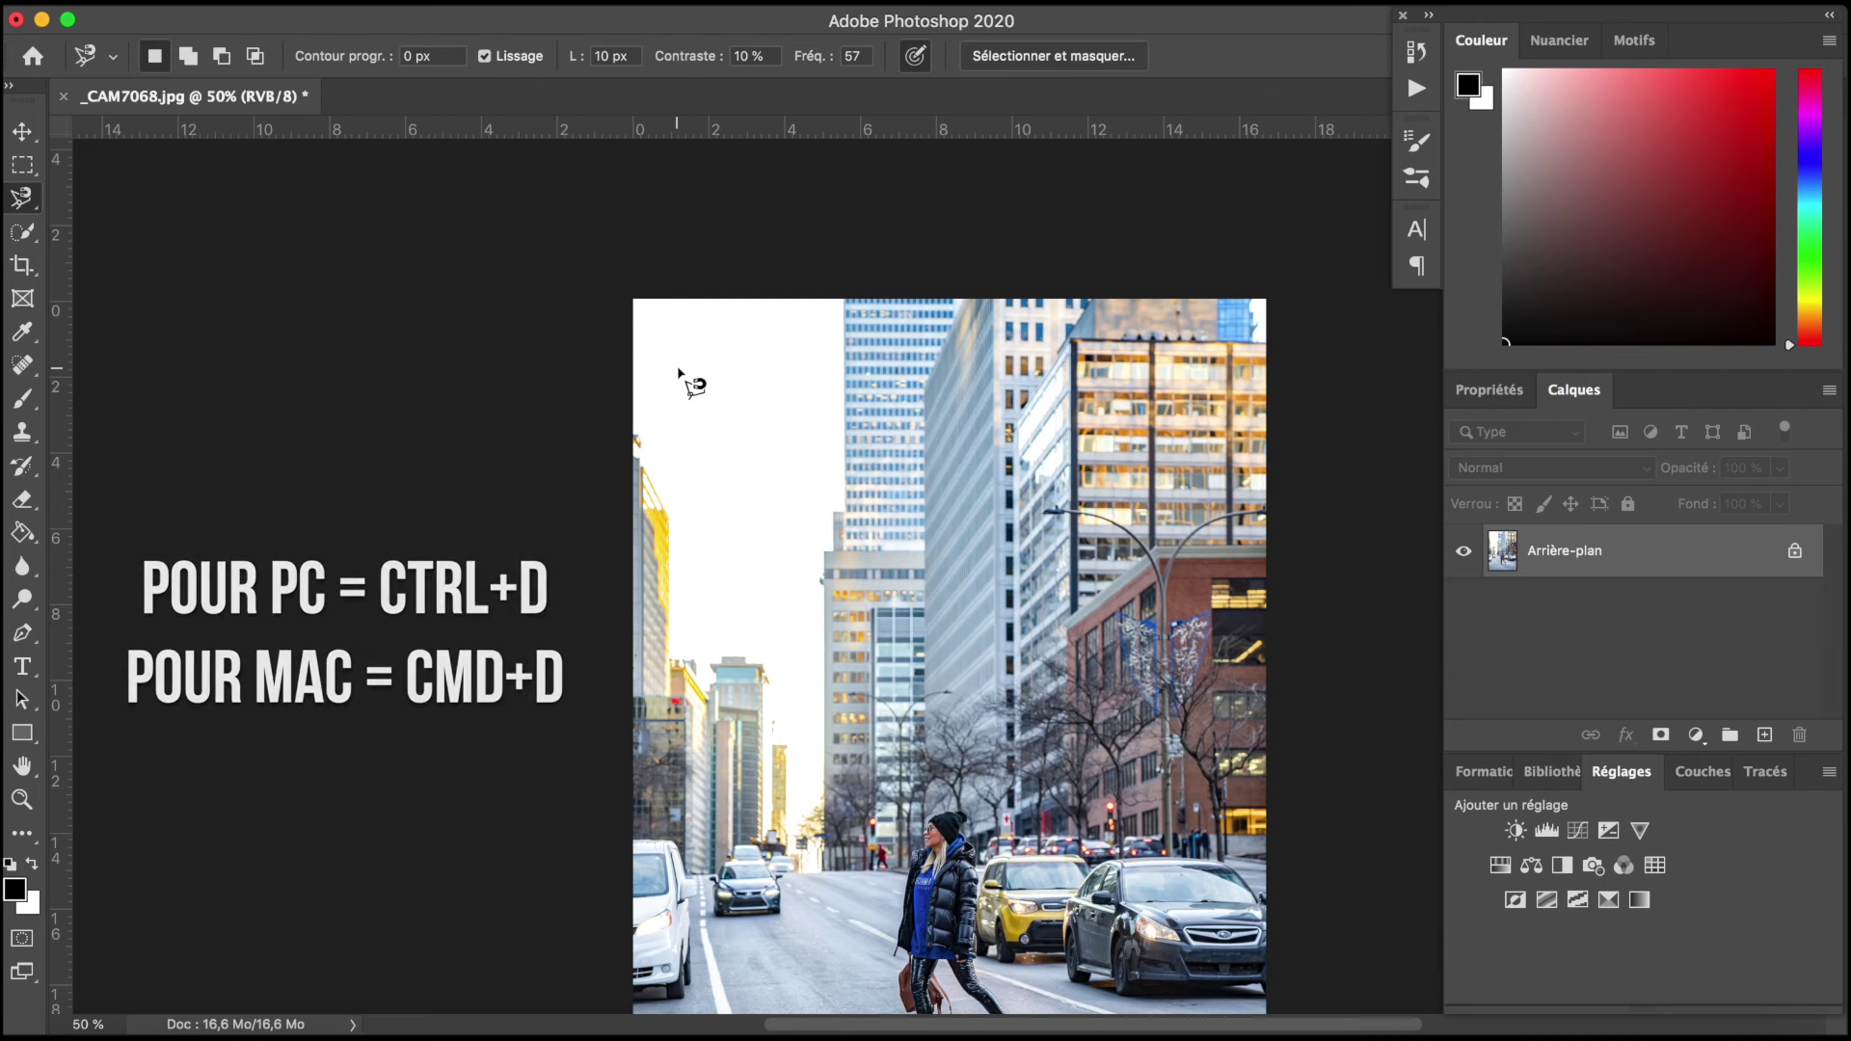
Step: Browse the Sélection and Fenêtre menus and zoom out to show the whole photo
key("a")
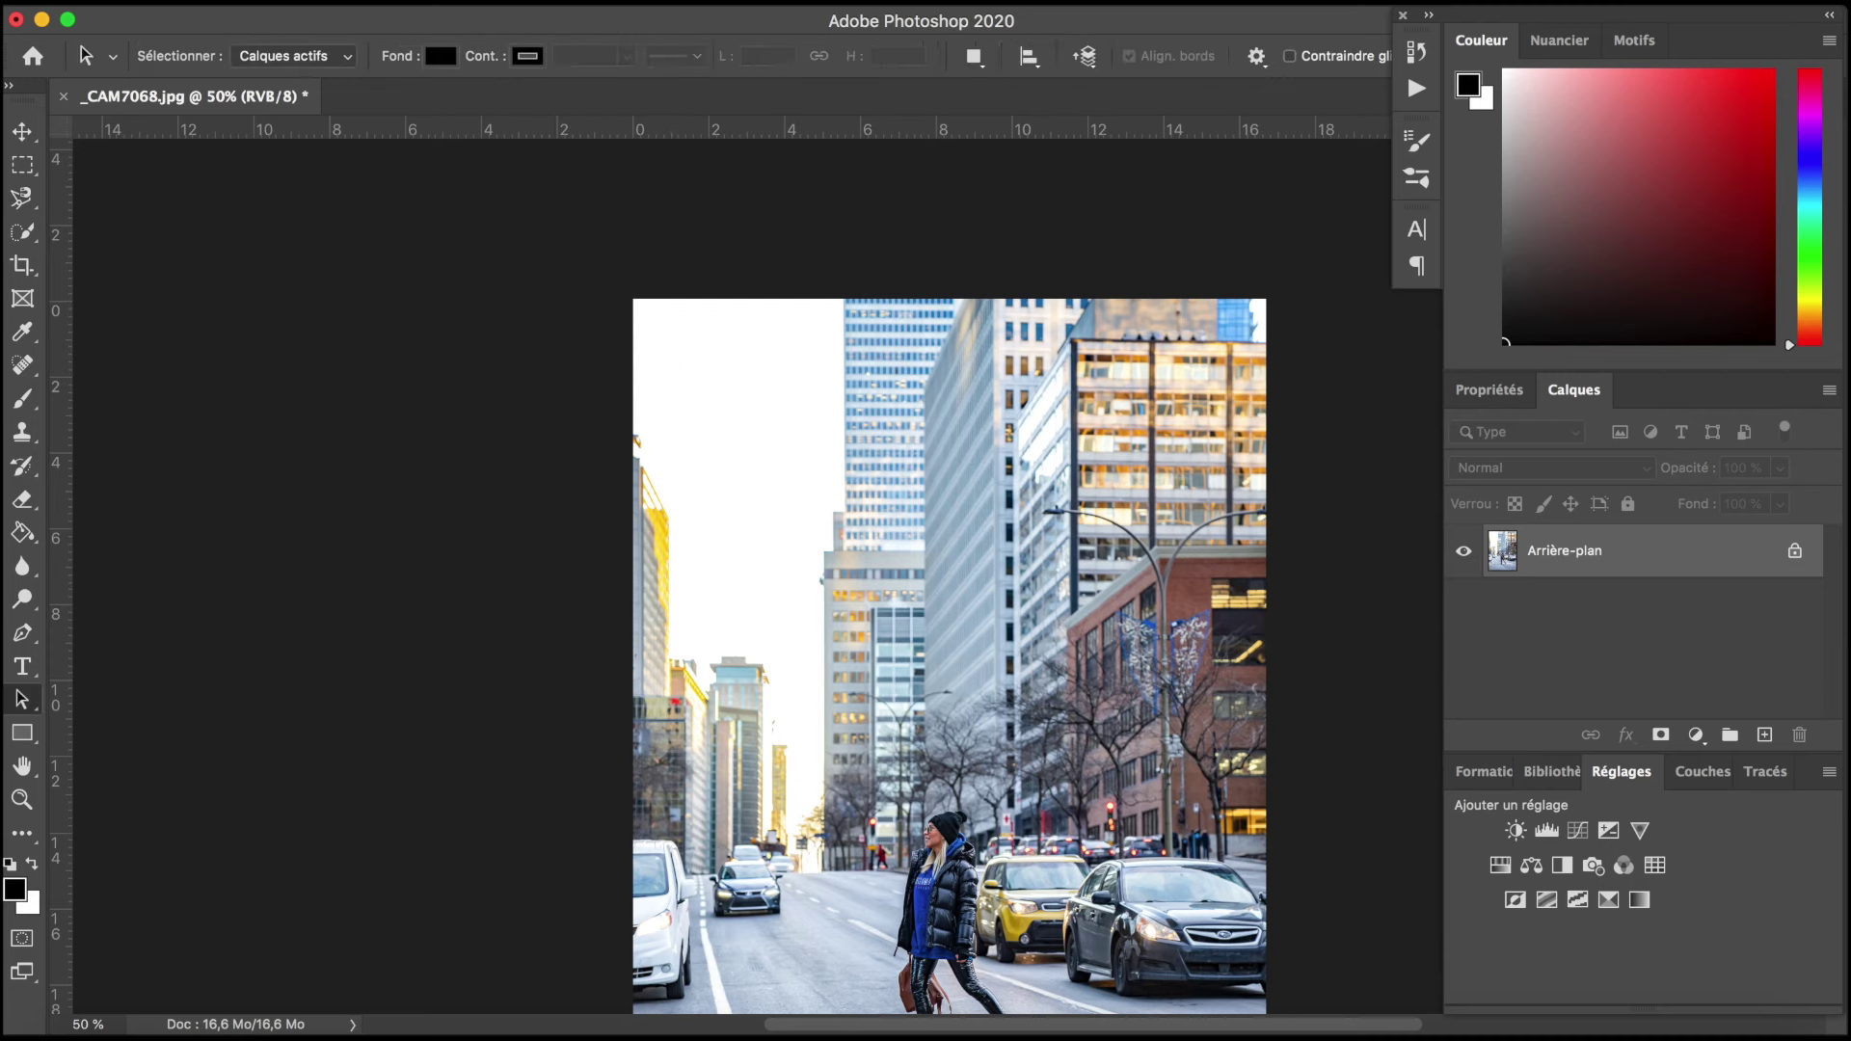
left_click(593, 2)
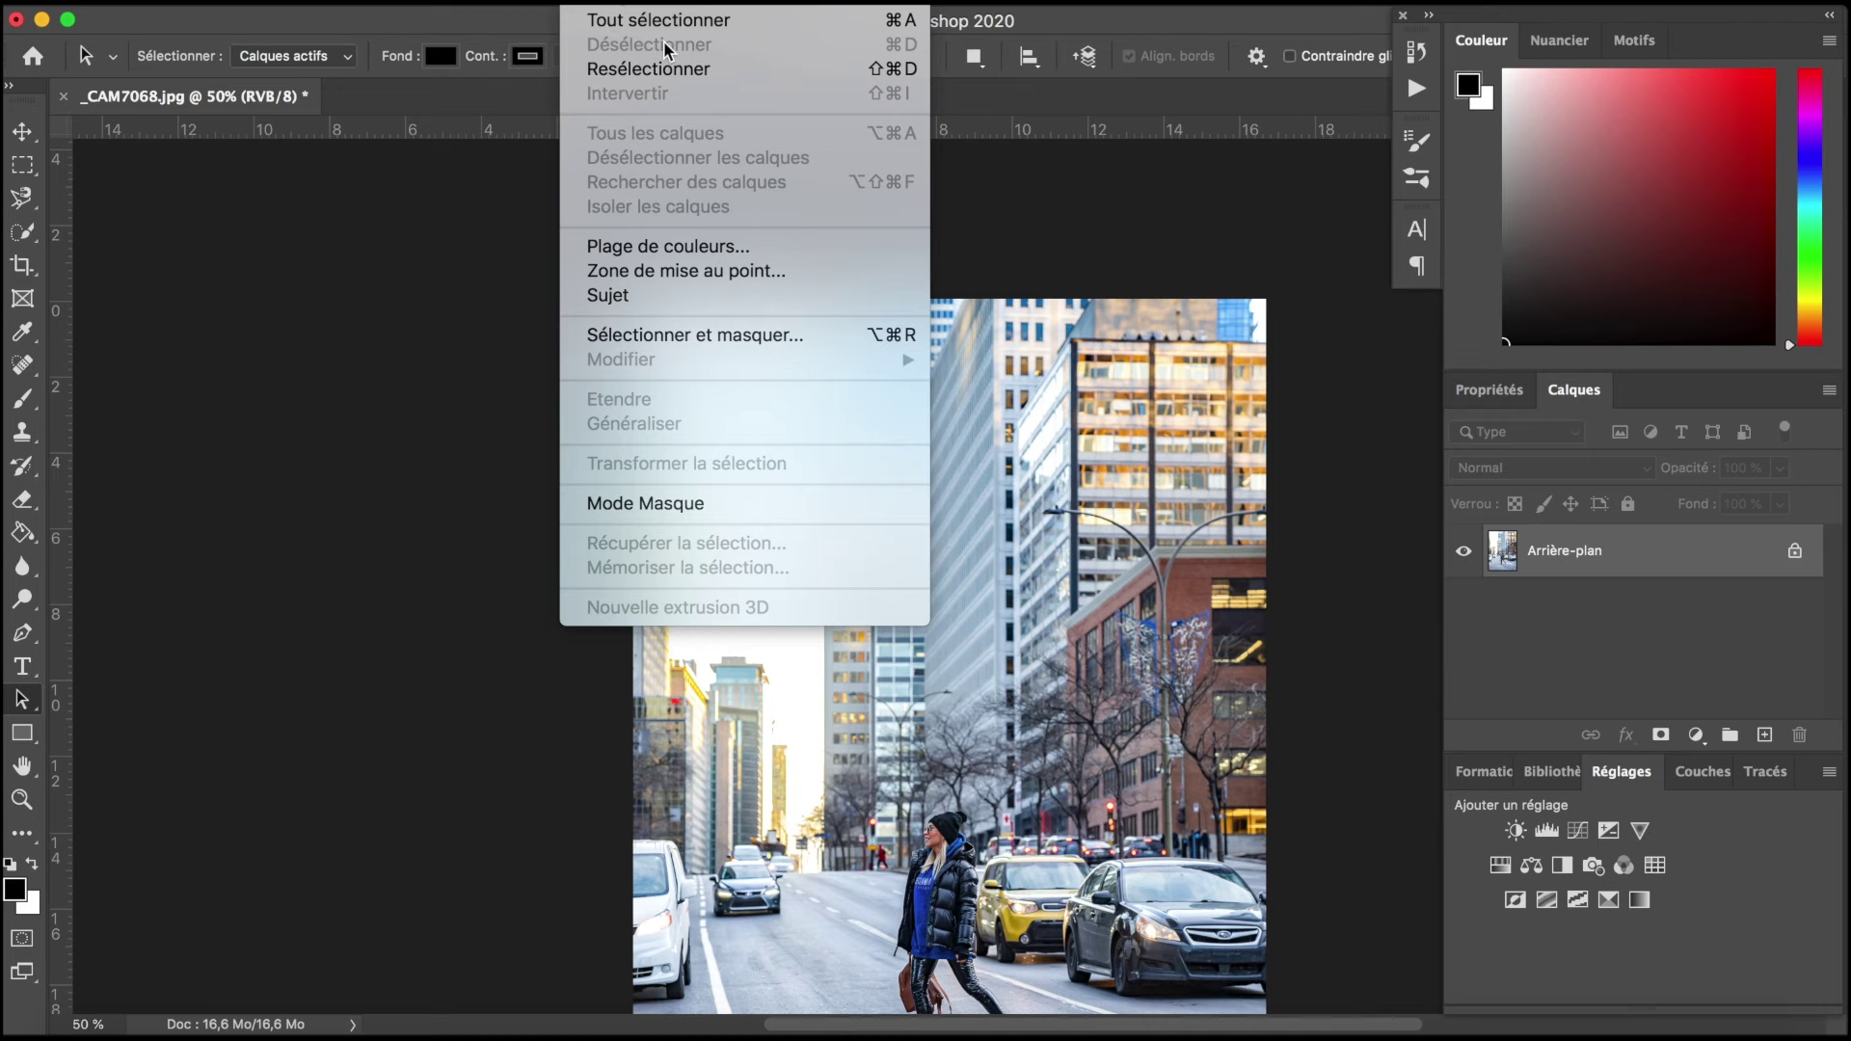
left_click(911, 3)
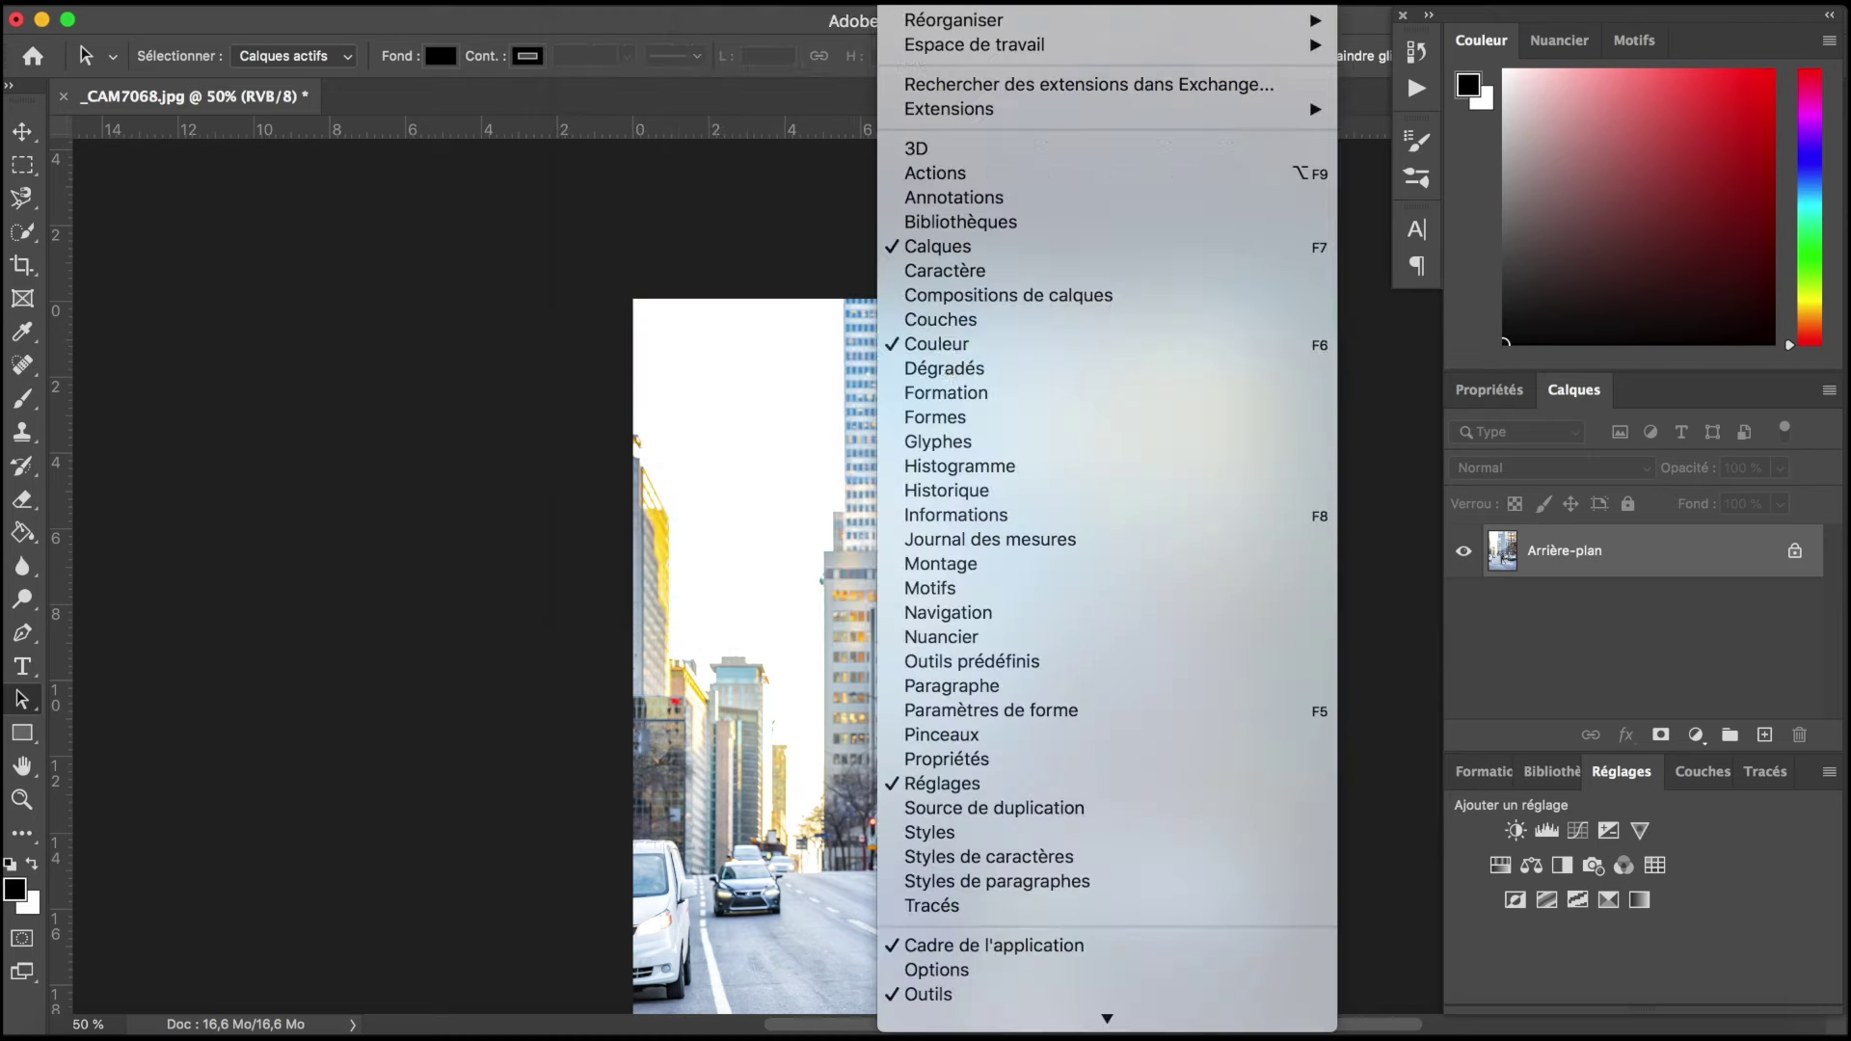
key("super+minus")
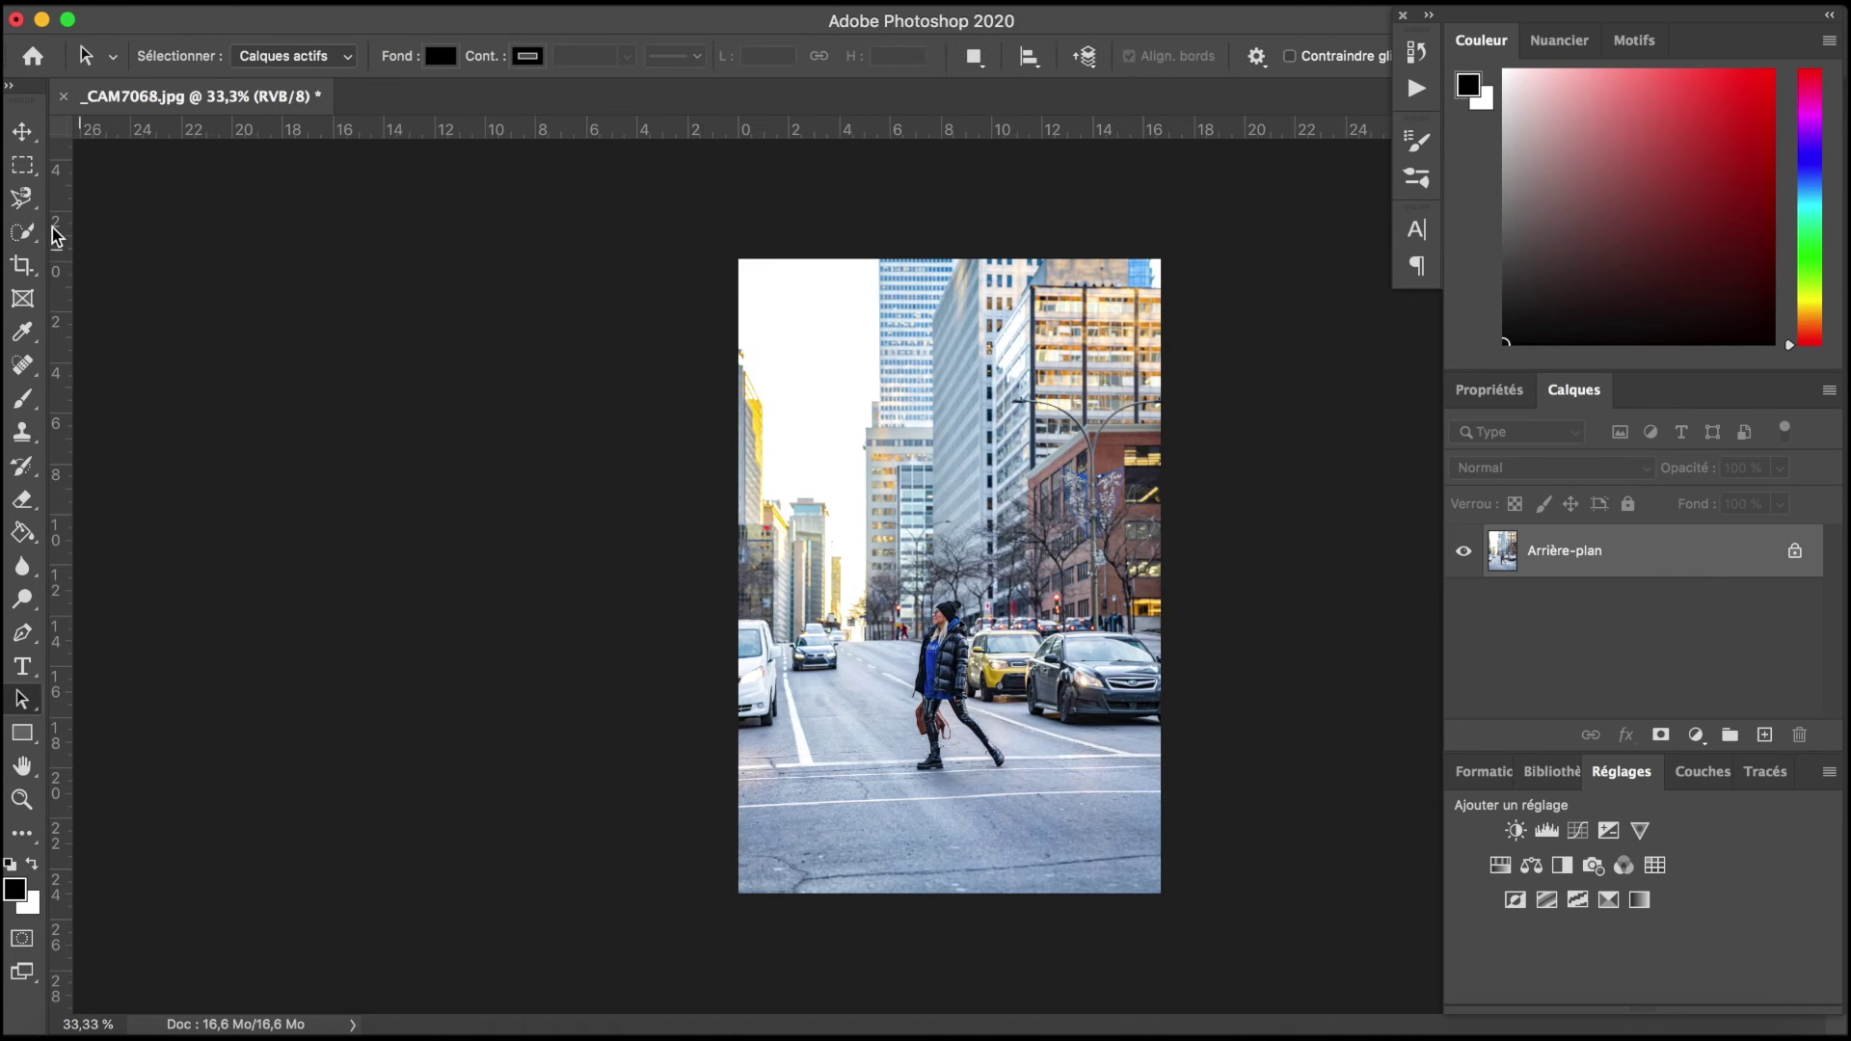
Step: Choose the Magic Wand and zoom in on the woman to 200%
left_click(36, 233)
right_click(35, 228)
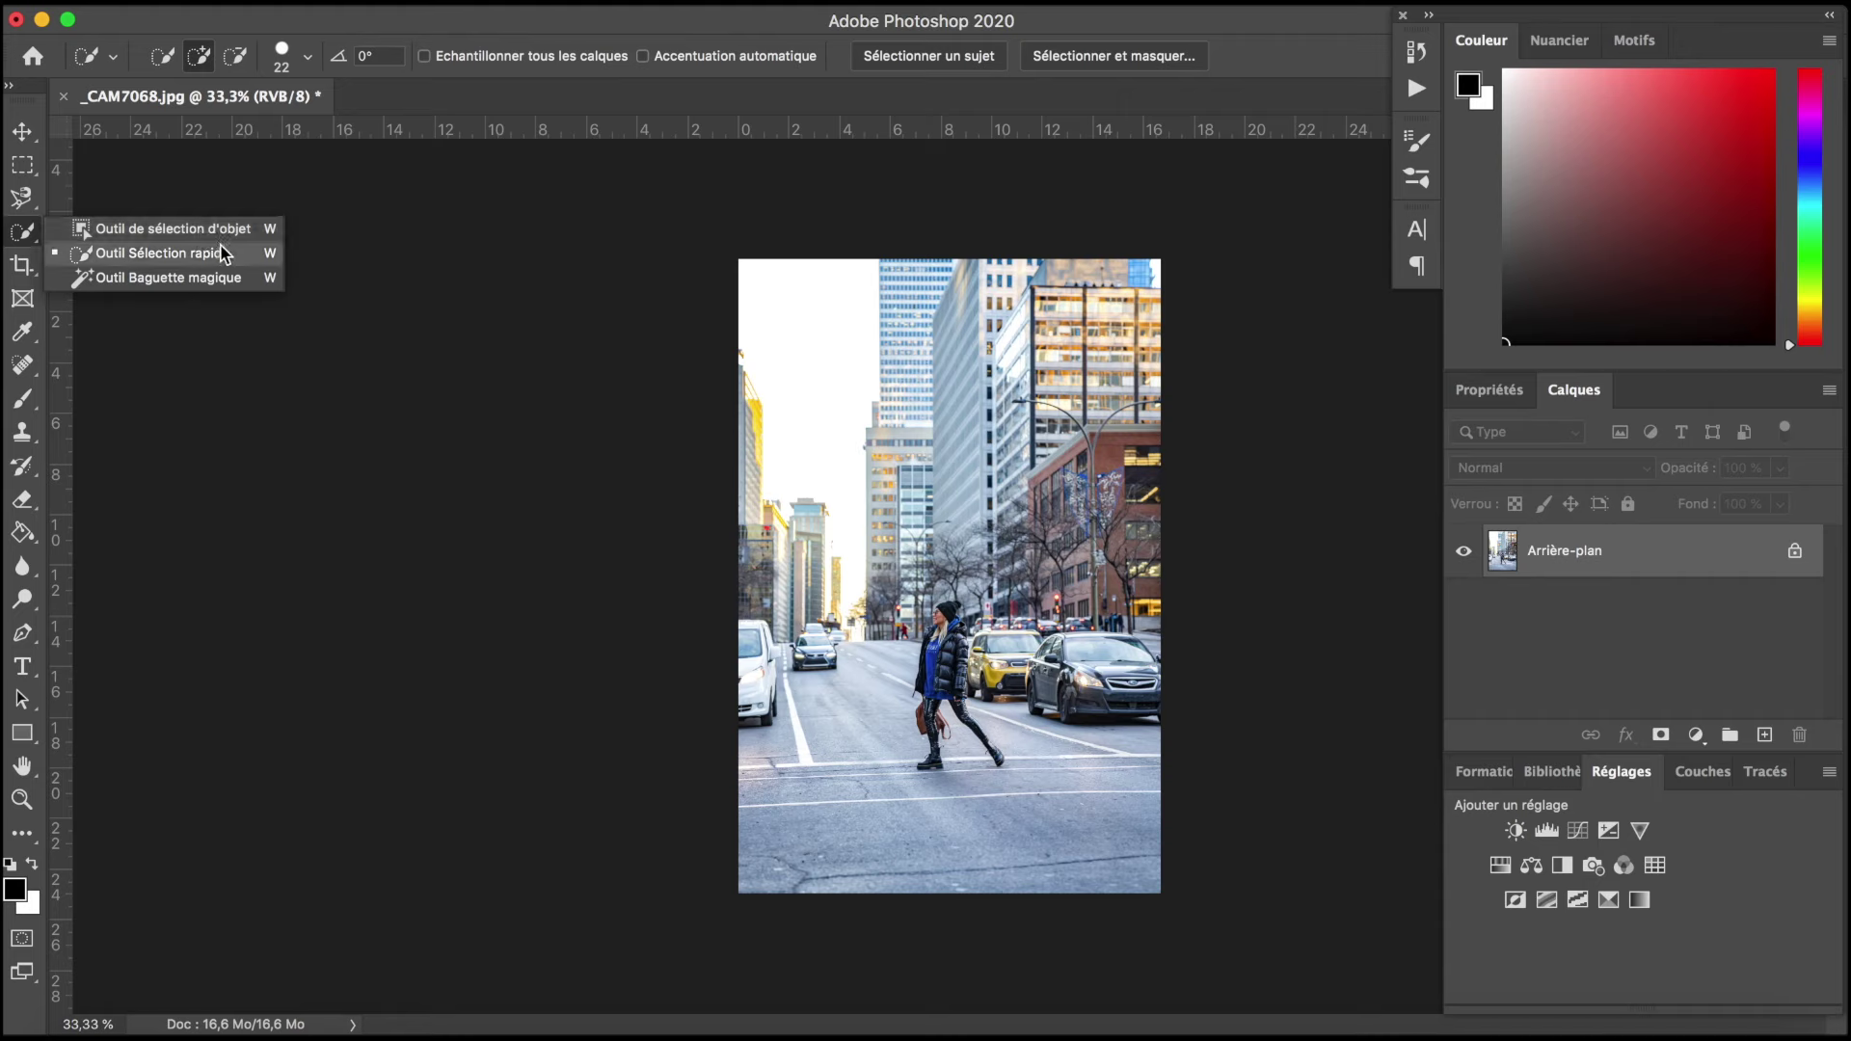
left_click(221, 285)
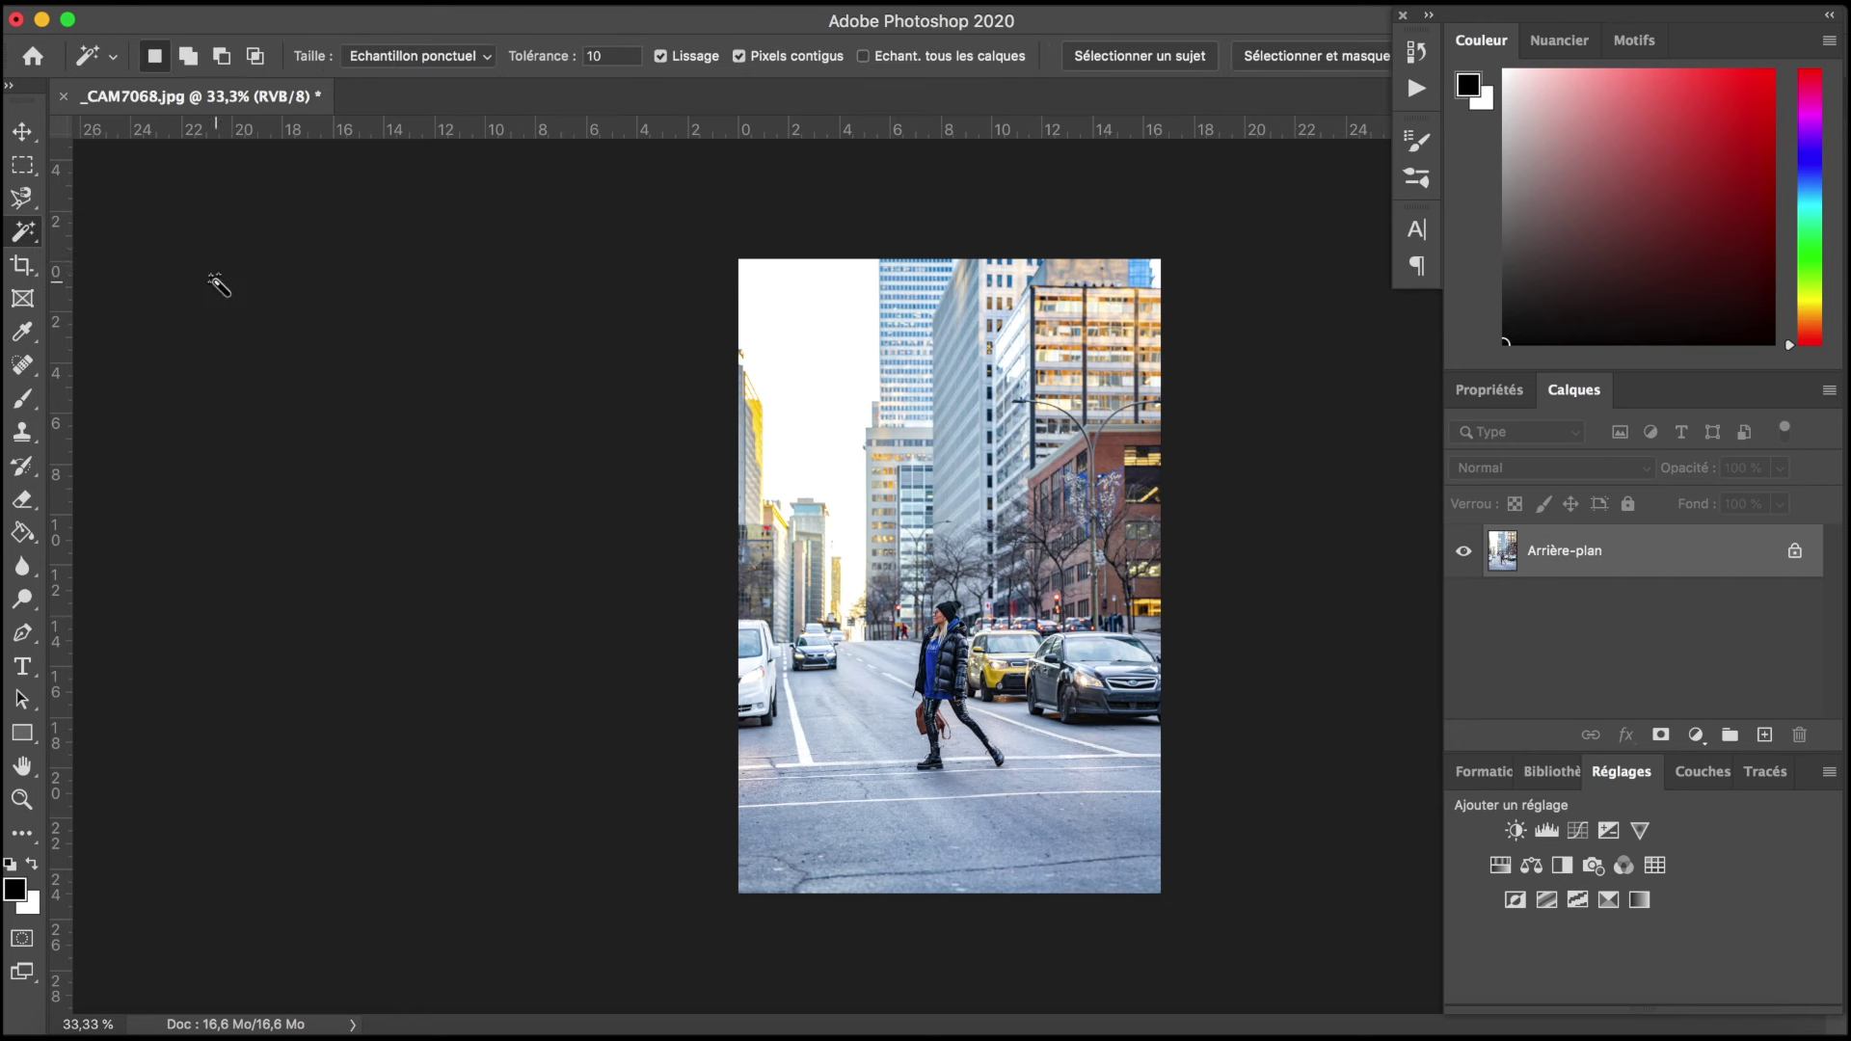
key("ctrl+plus")
key("ctrl+plus")
key("ctrl+plus")
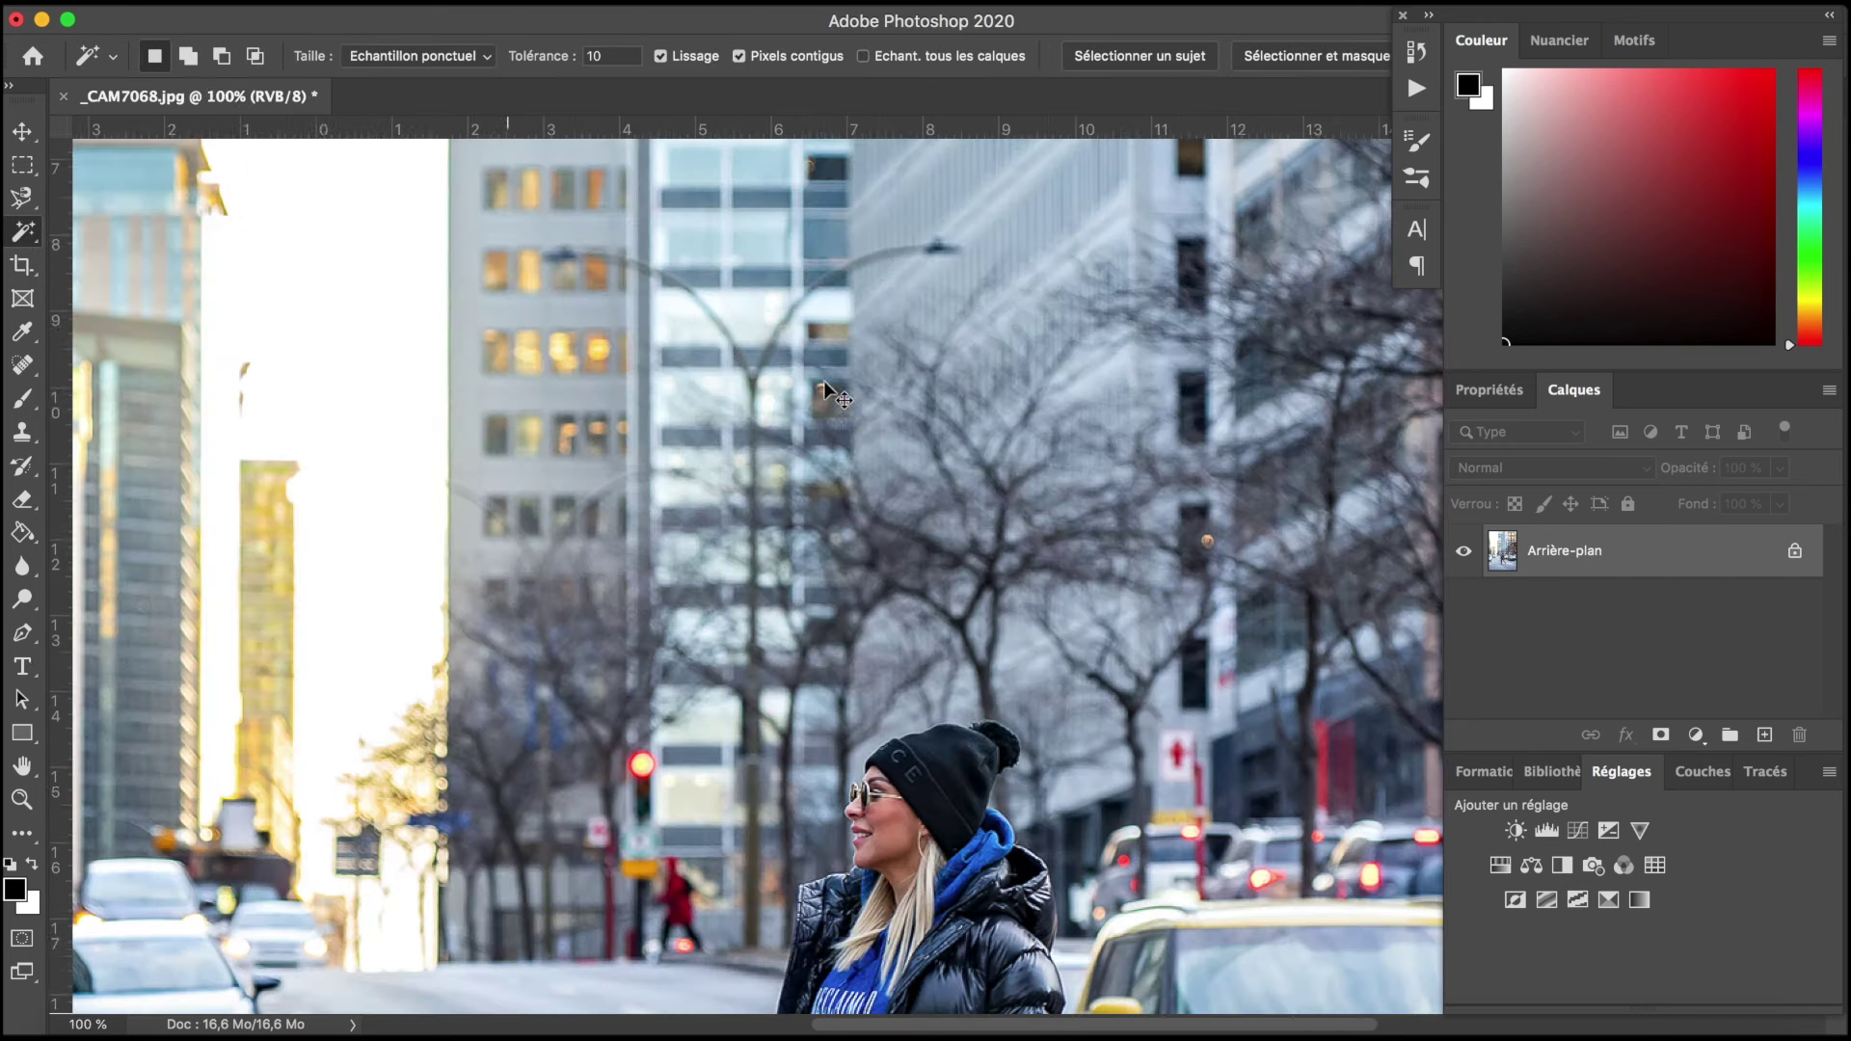
key("ctrl+plus")
scroll(873, 530, "up", 3)
scroll(873, 530, "up", 3)
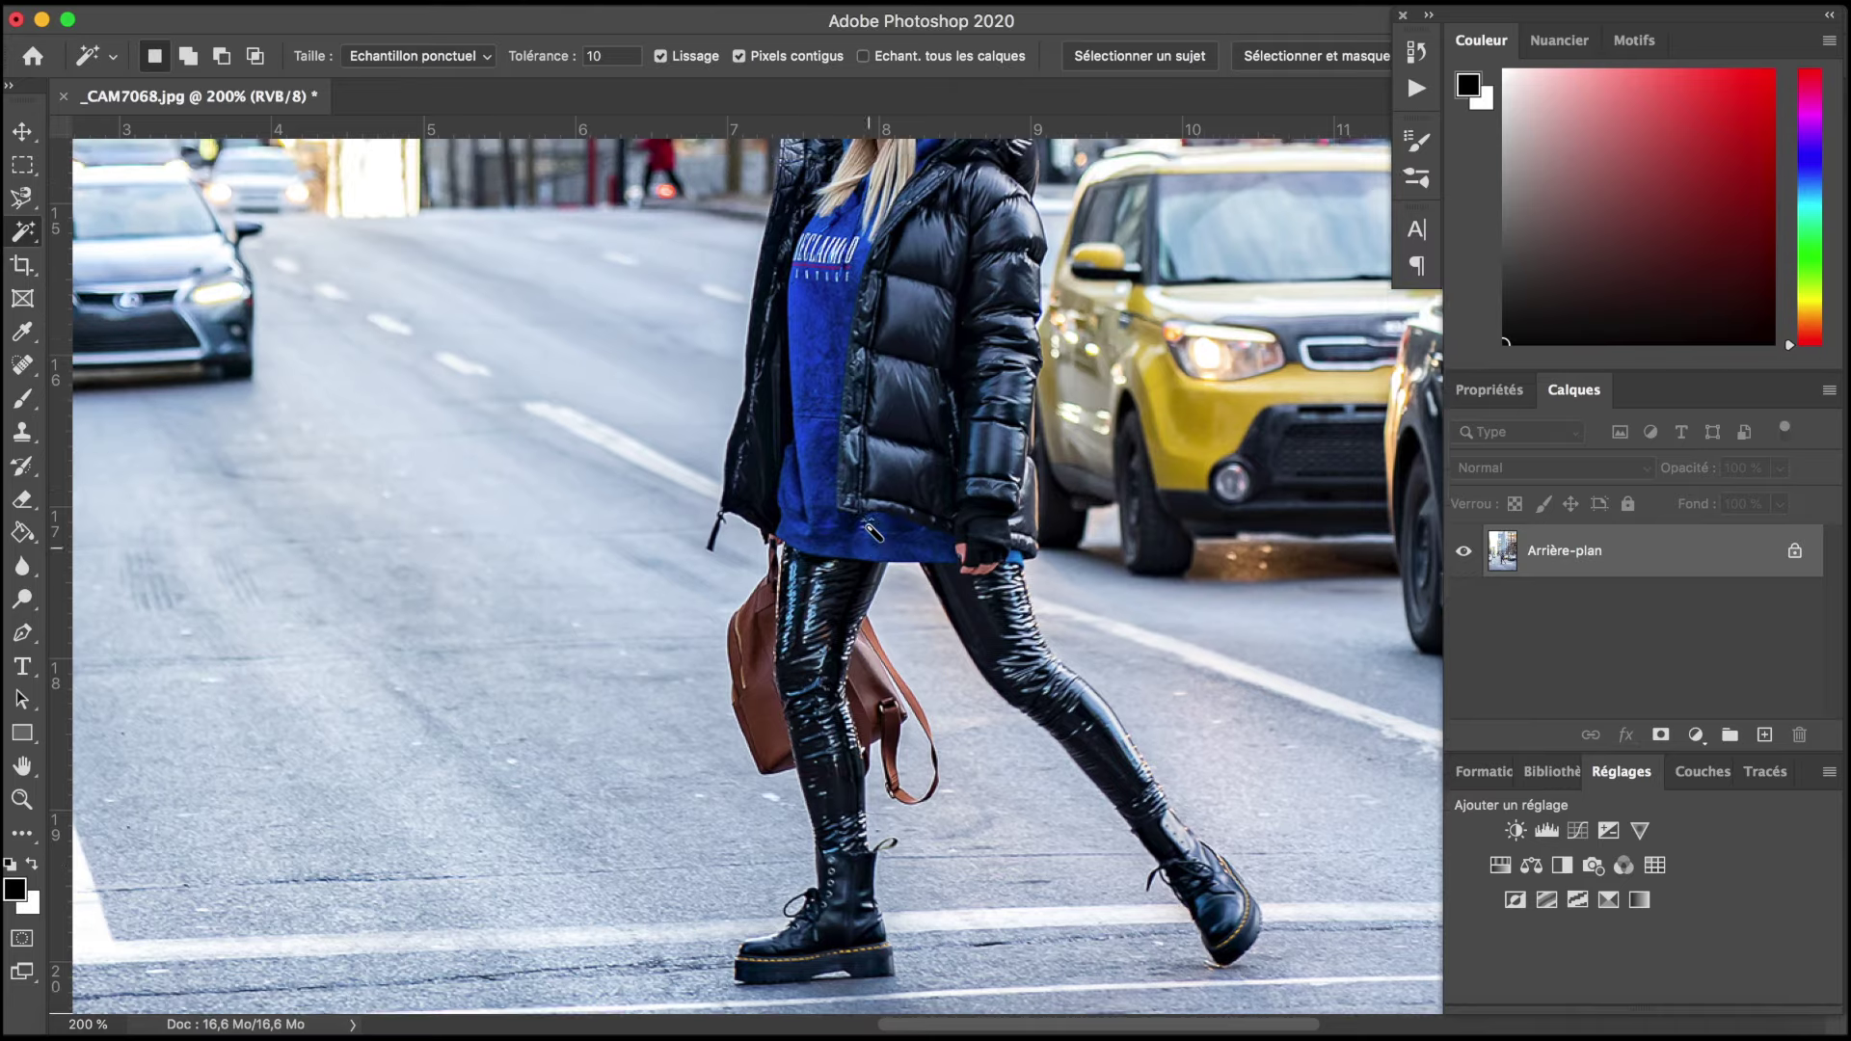
scroll(873, 530, "up", 3)
scroll(873, 530, "up", 3)
scroll(873, 530, "down", 1)
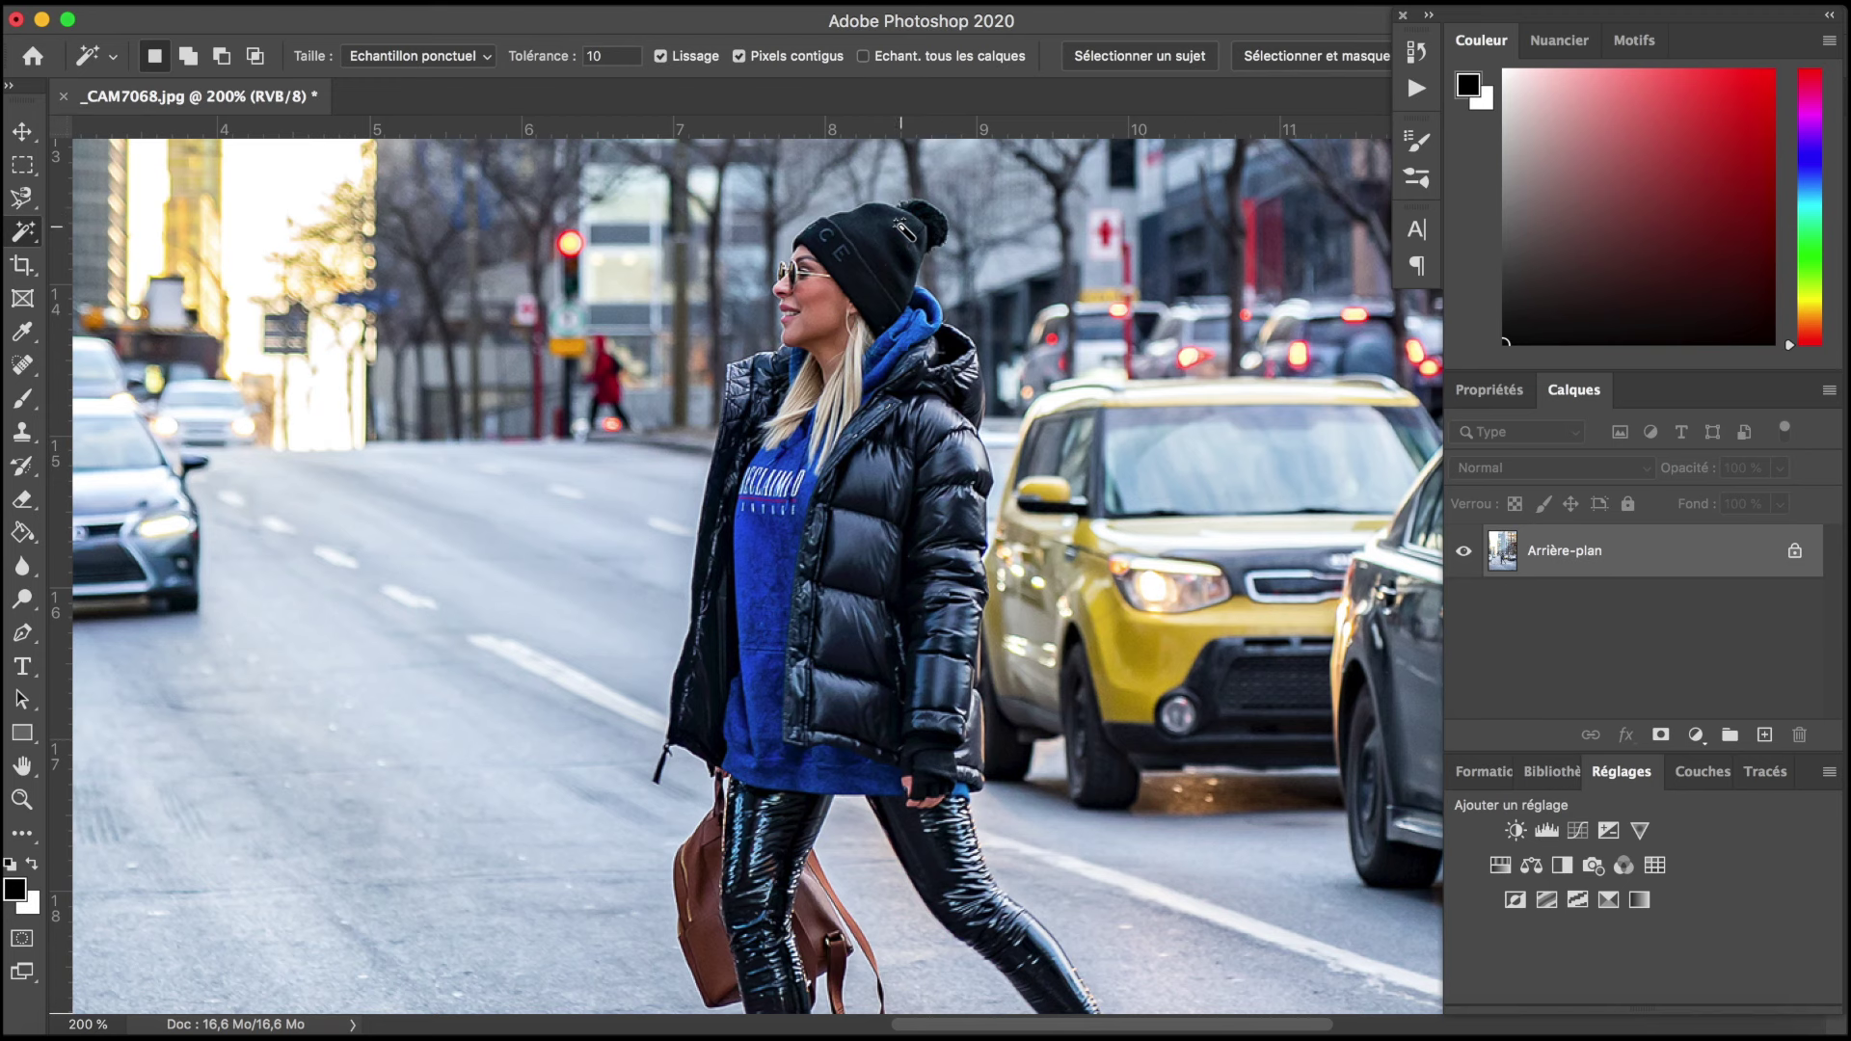
Step: Set Tolérance to 50 and select the black beanie by colour, then zoom out
left_click(626, 56)
left_click(907, 241)
key("ctrl+d")
left_click(893, 257)
left_click(189, 56)
left_click(909, 253, "shift")
key("ctrl+minus")
key("ctrl+minus")
key("ctrl+minus")
Step: Choose Quick Selection at 38 px brush size, zoomed in on the parked cars
right_click(34, 235)
type("50")
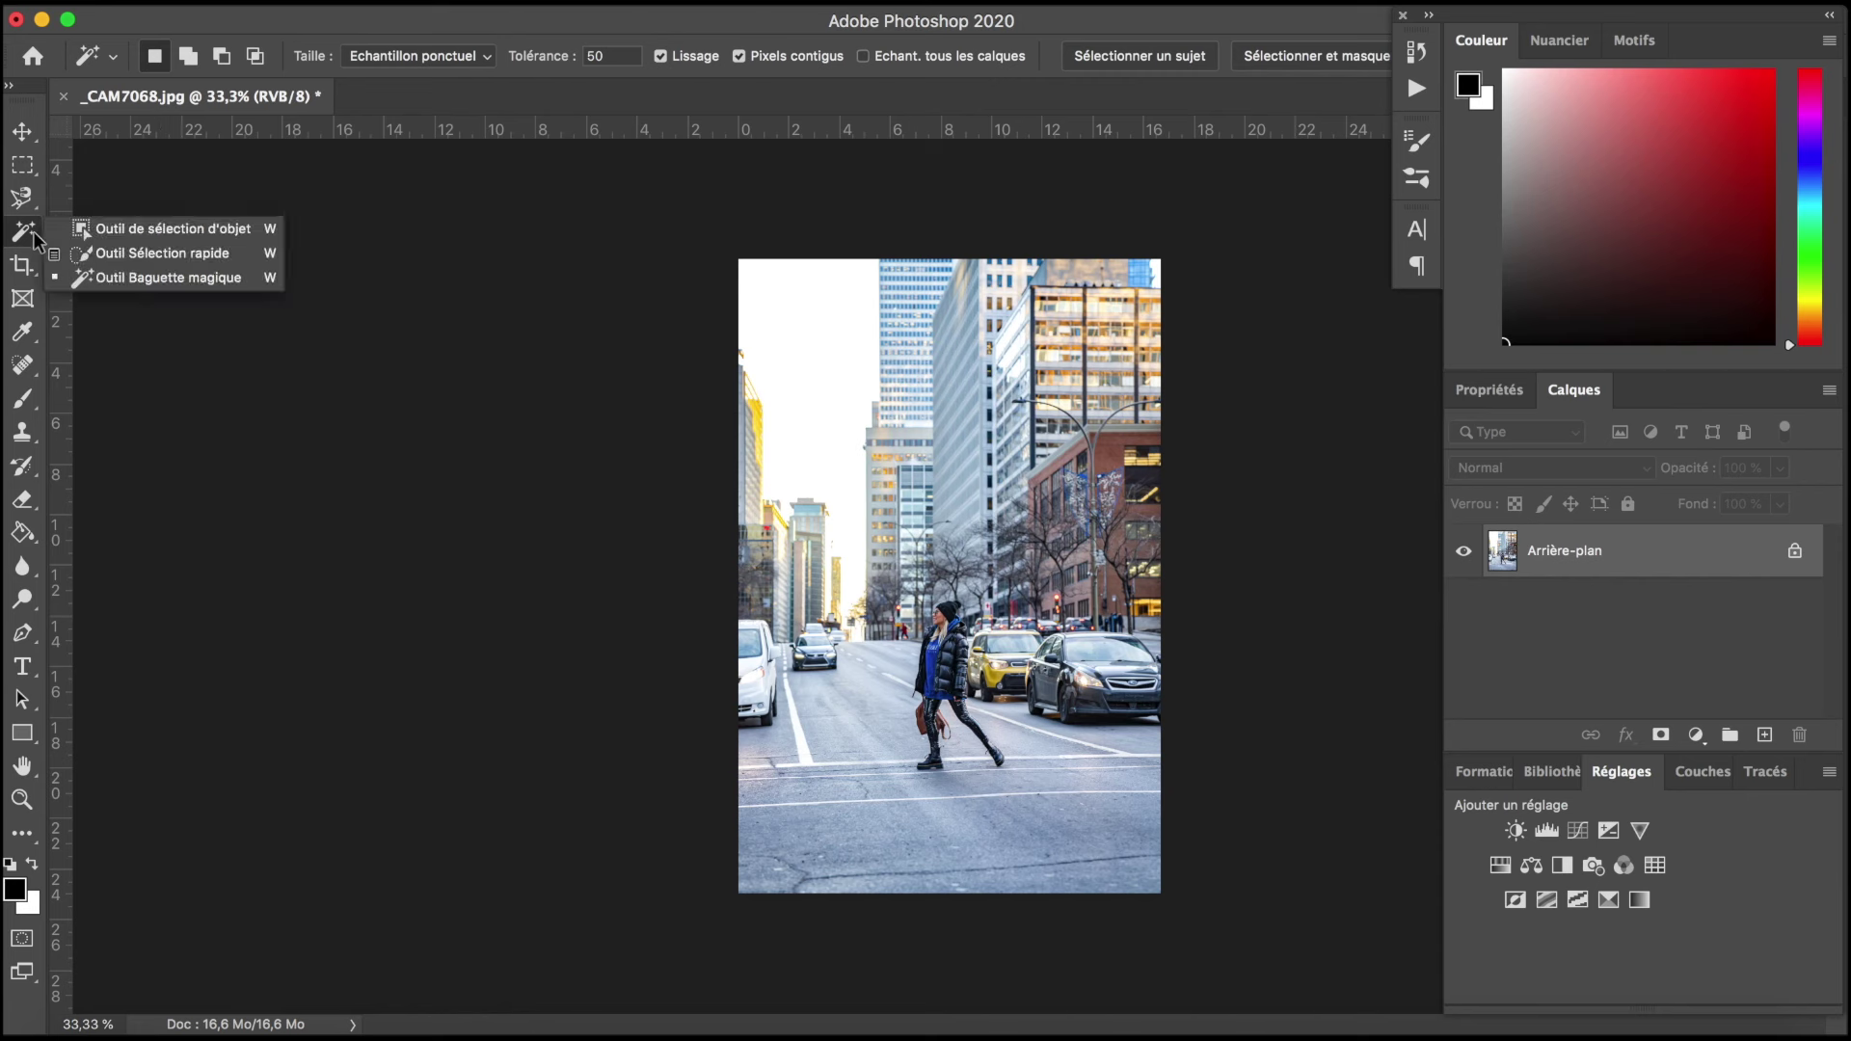
left_click(212, 253)
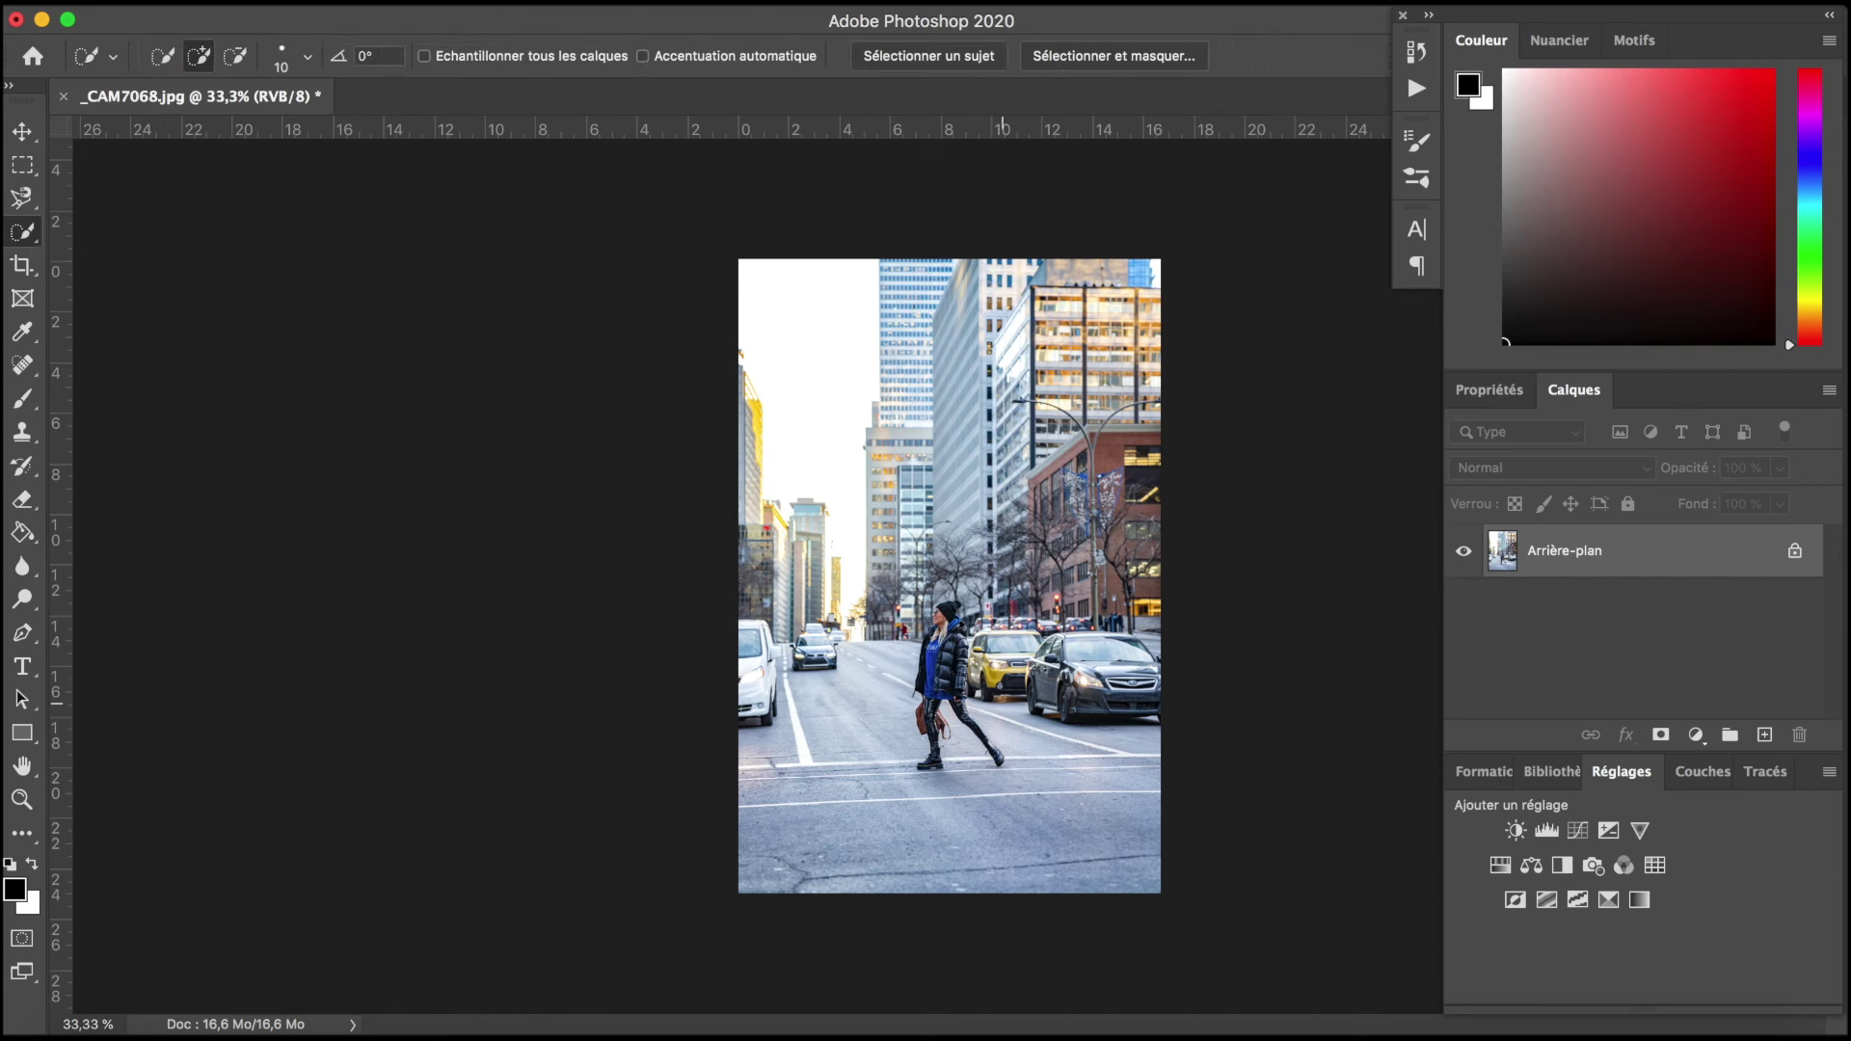
key("ctrl+plus")
key("ctrl+plus")
key("ctrl+plus")
mouse_move(1350, 965)
left_mouse_down()
mouse_move(1022, 593)
mouse_move(840, 603)
left_mouse_up()
key("ctrl+r")
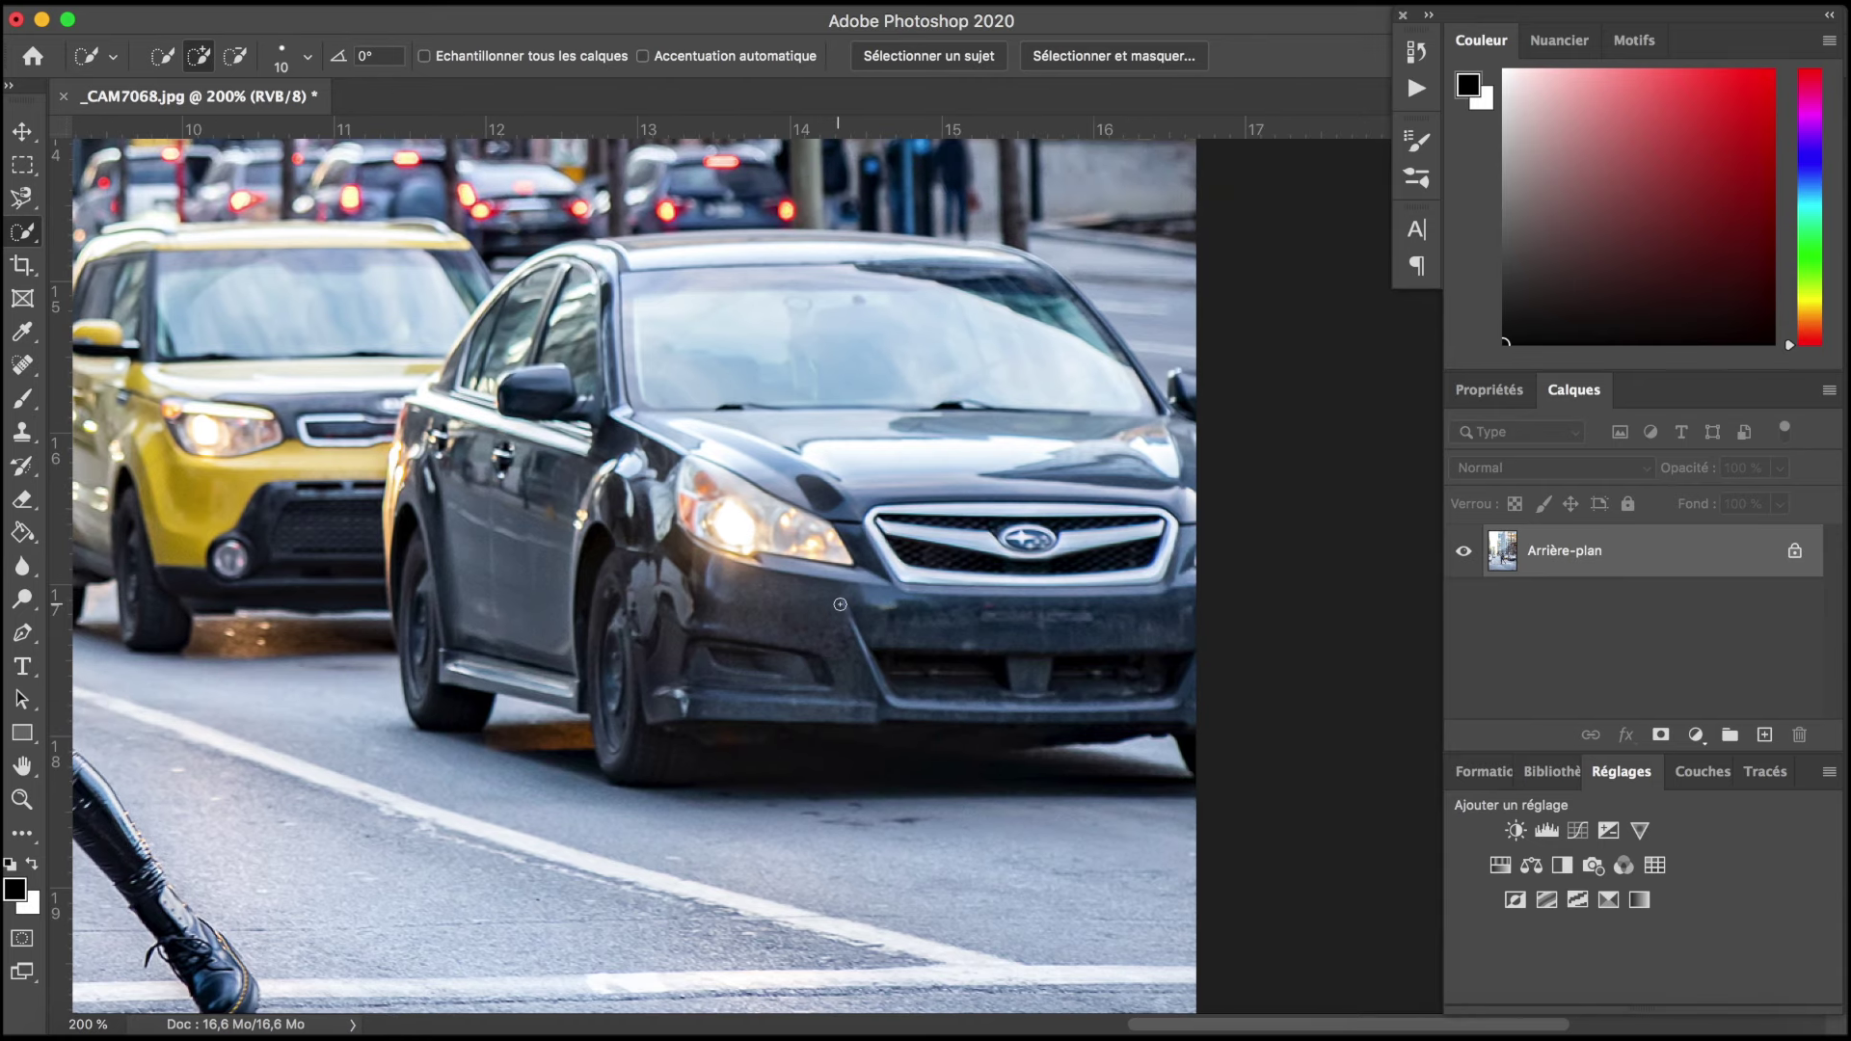
left_click(306, 58)
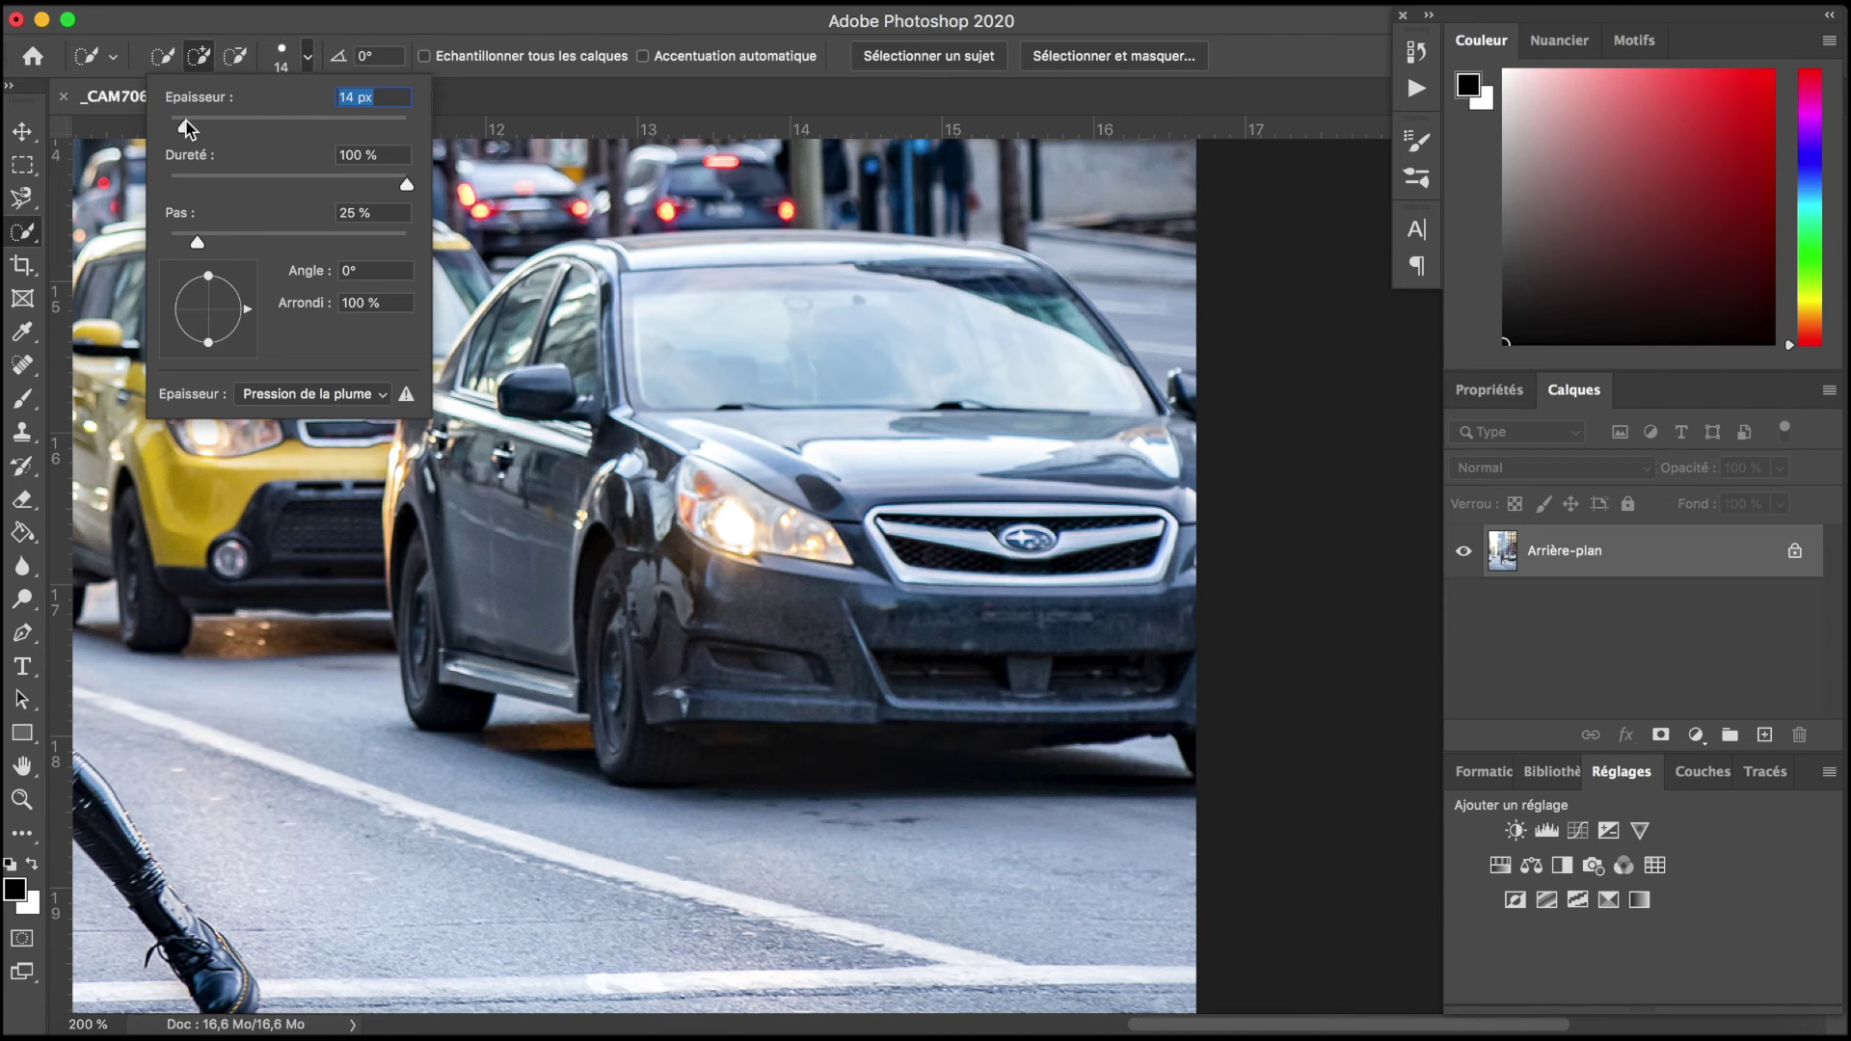
left_click(666, 423)
left_click(307, 58)
left_click_drag(207, 126, 227, 126)
left_click(307, 58)
Step: Paint a selection over the grey Subaru and Alt-subtract the surrounding road patches
mouse_move(622, 256)
left_mouse_down()
mouse_move(1056, 347)
mouse_move(741, 659)
left_mouse_up()
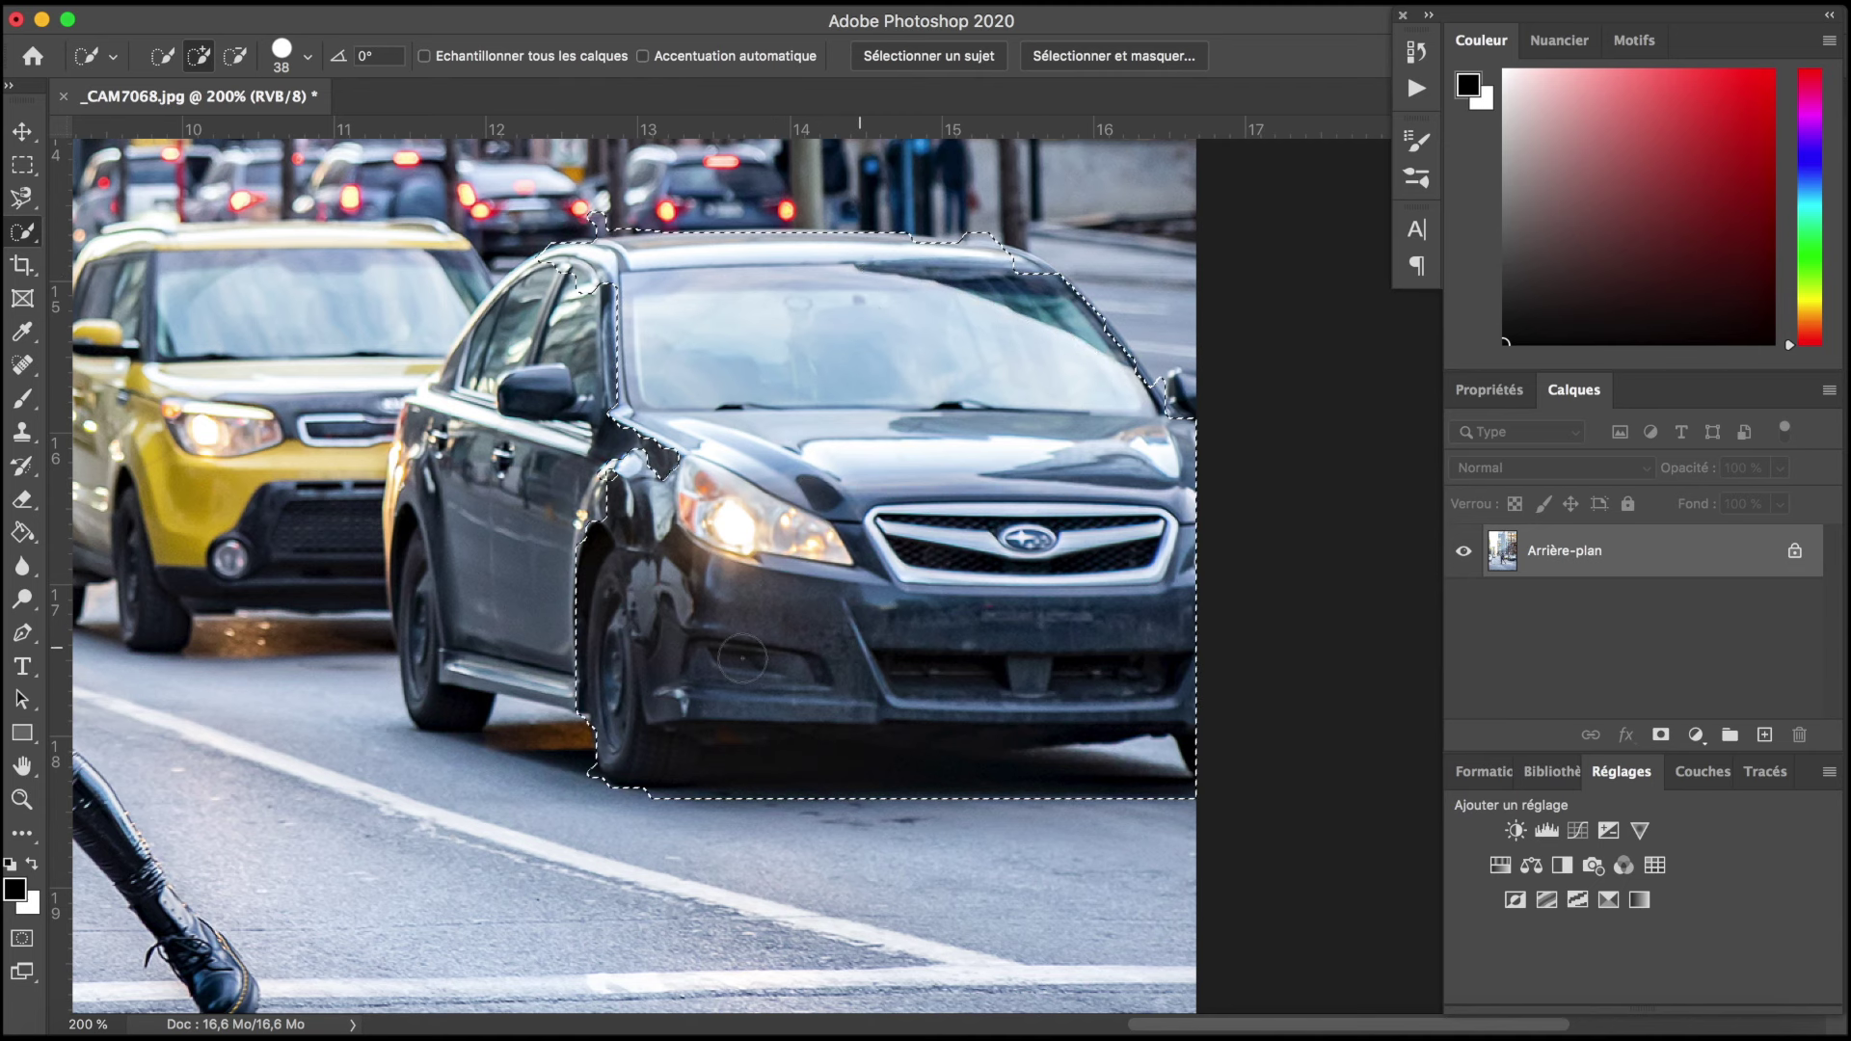
left_click_drag(615, 500, 579, 328)
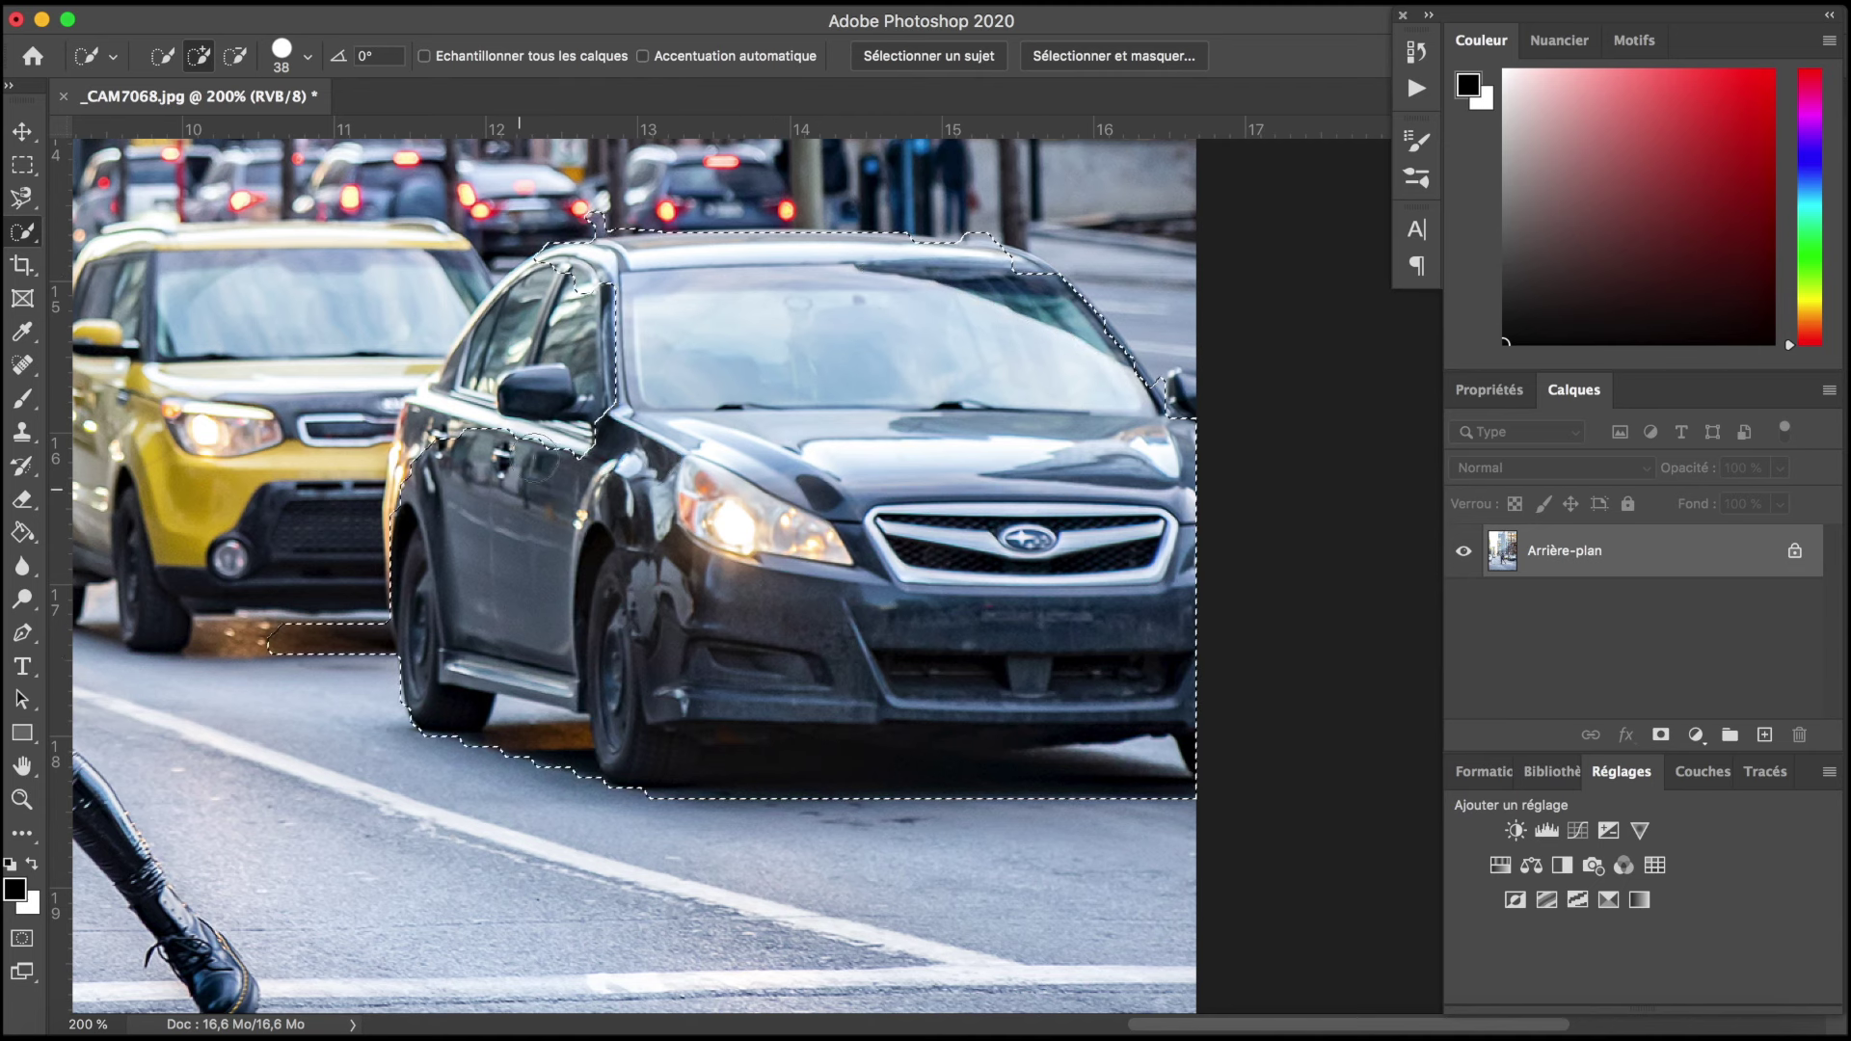
mouse_move(482, 405)
left_mouse_down()
mouse_move(446, 408)
mouse_move(405, 539)
left_mouse_up()
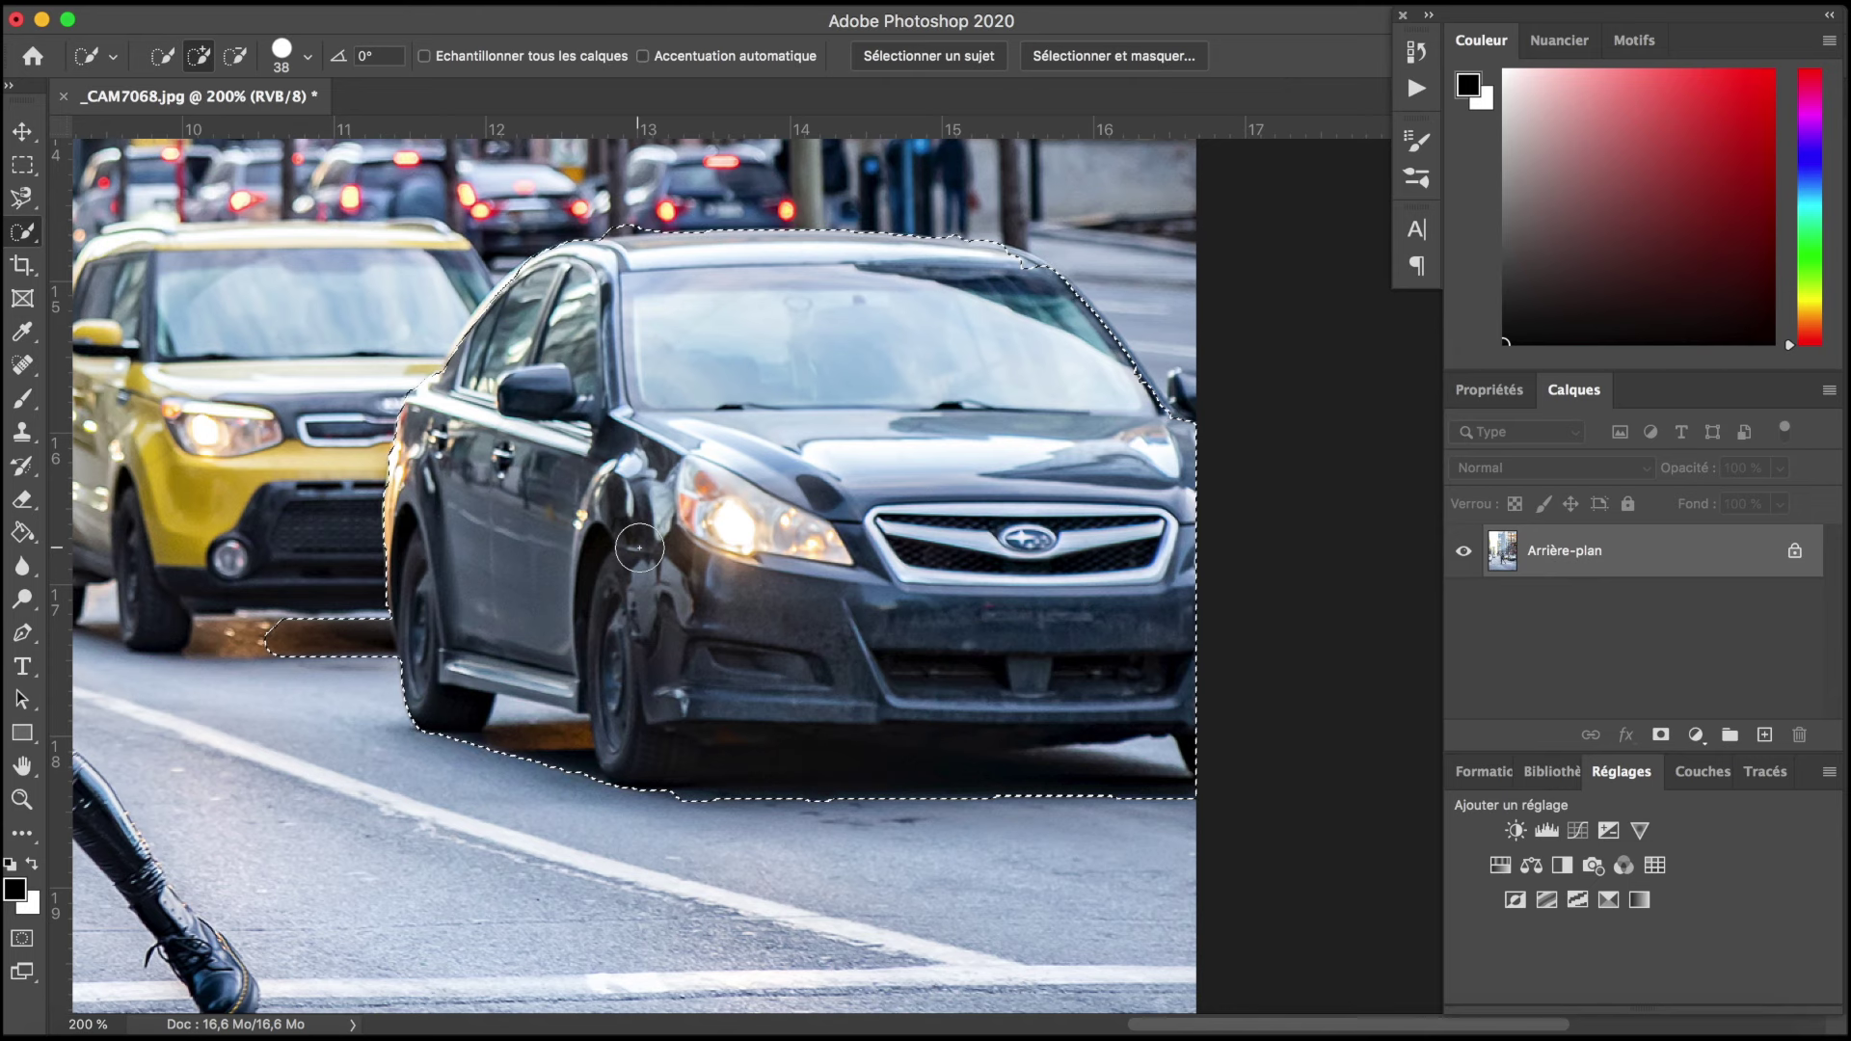
key("alt")
left_click_drag(333, 591, 336, 670)
left_click(362, 634, "alt")
left_click_drag(460, 625, 431, 555)
left_click_drag(643, 703, 885, 779)
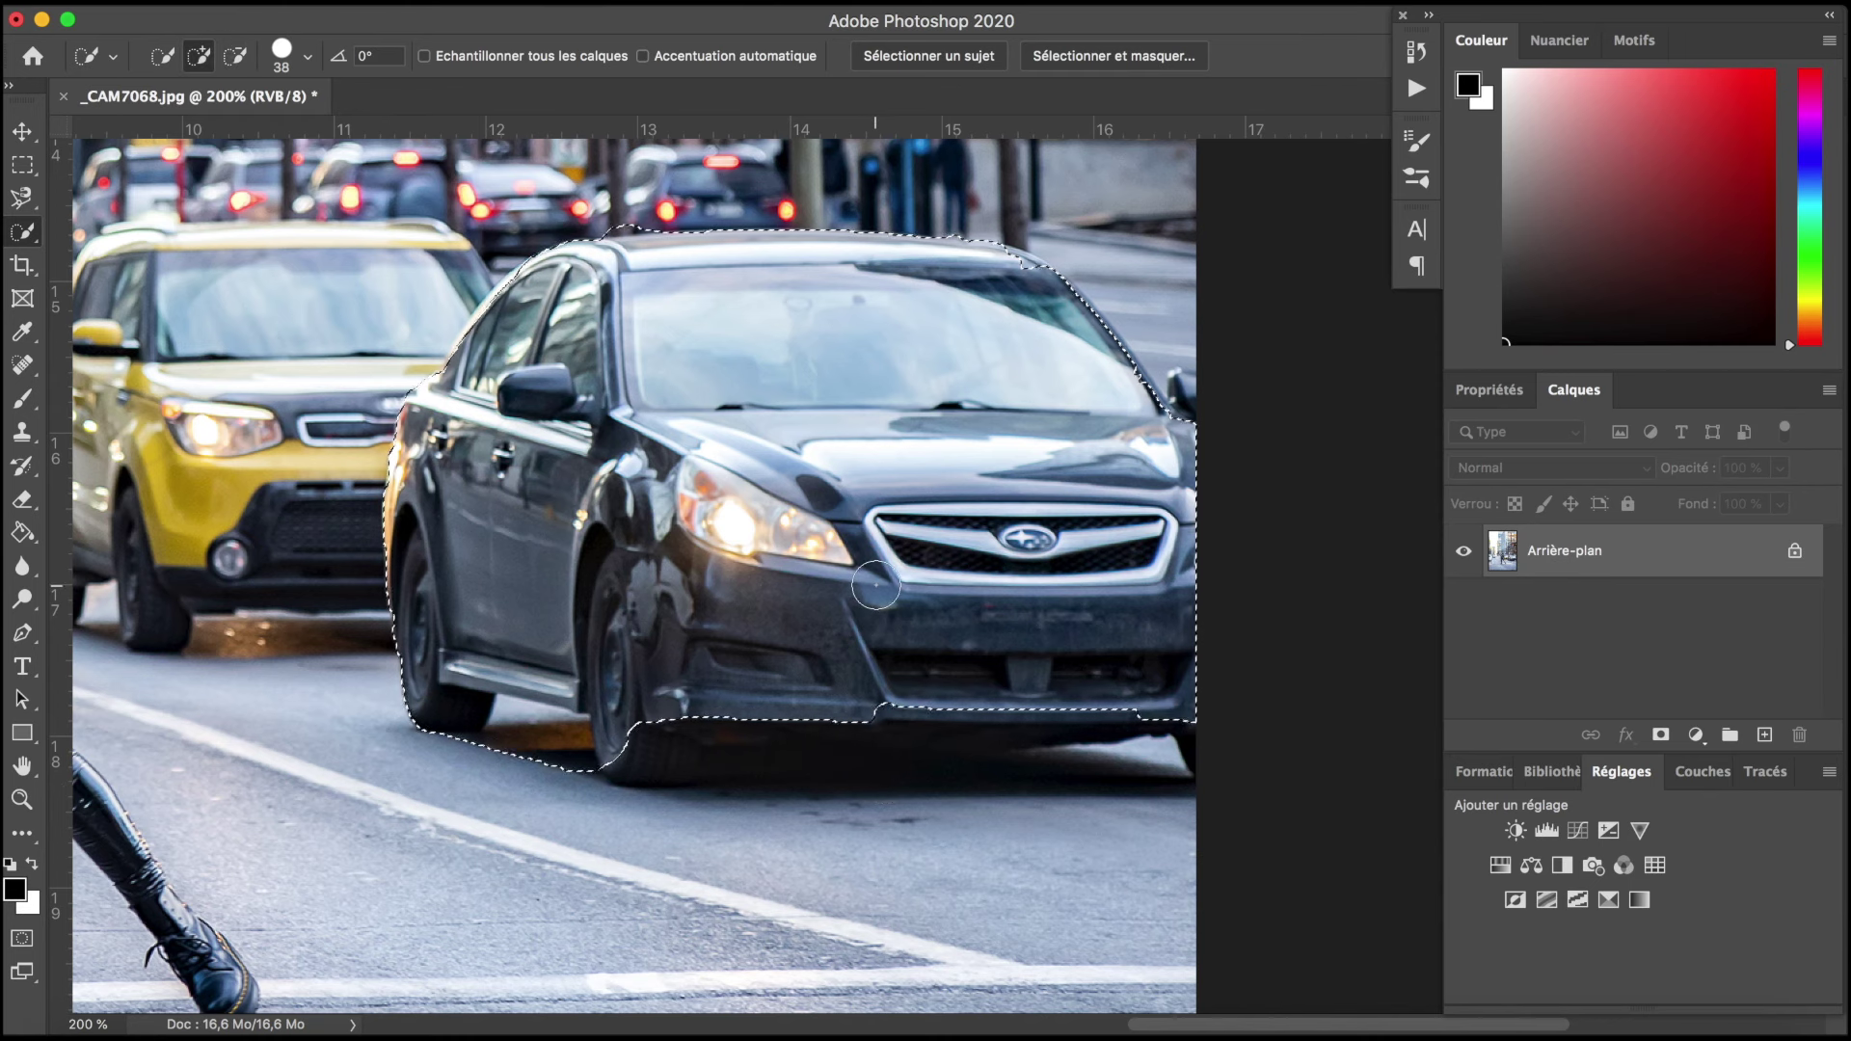
scroll(881, 595, "down", 3)
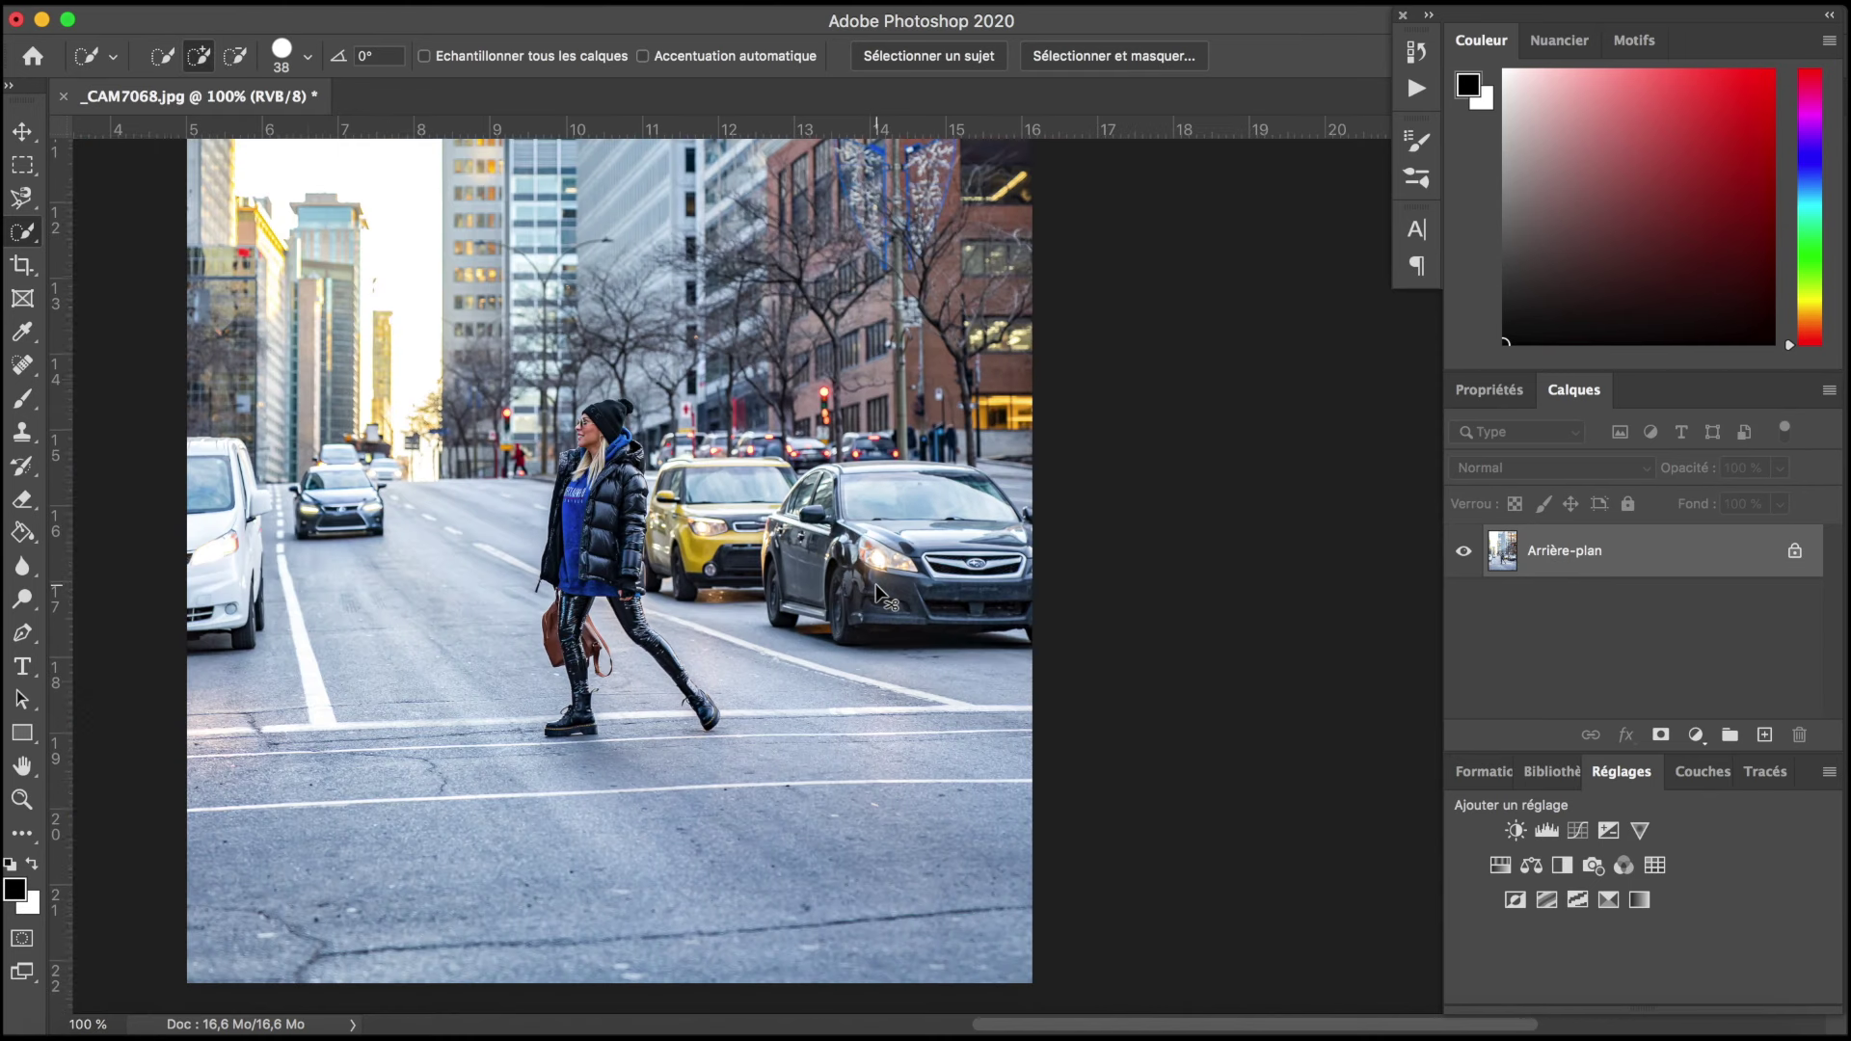
Step: Box the woman with the Object Selection tool to select her
right_click(21, 233)
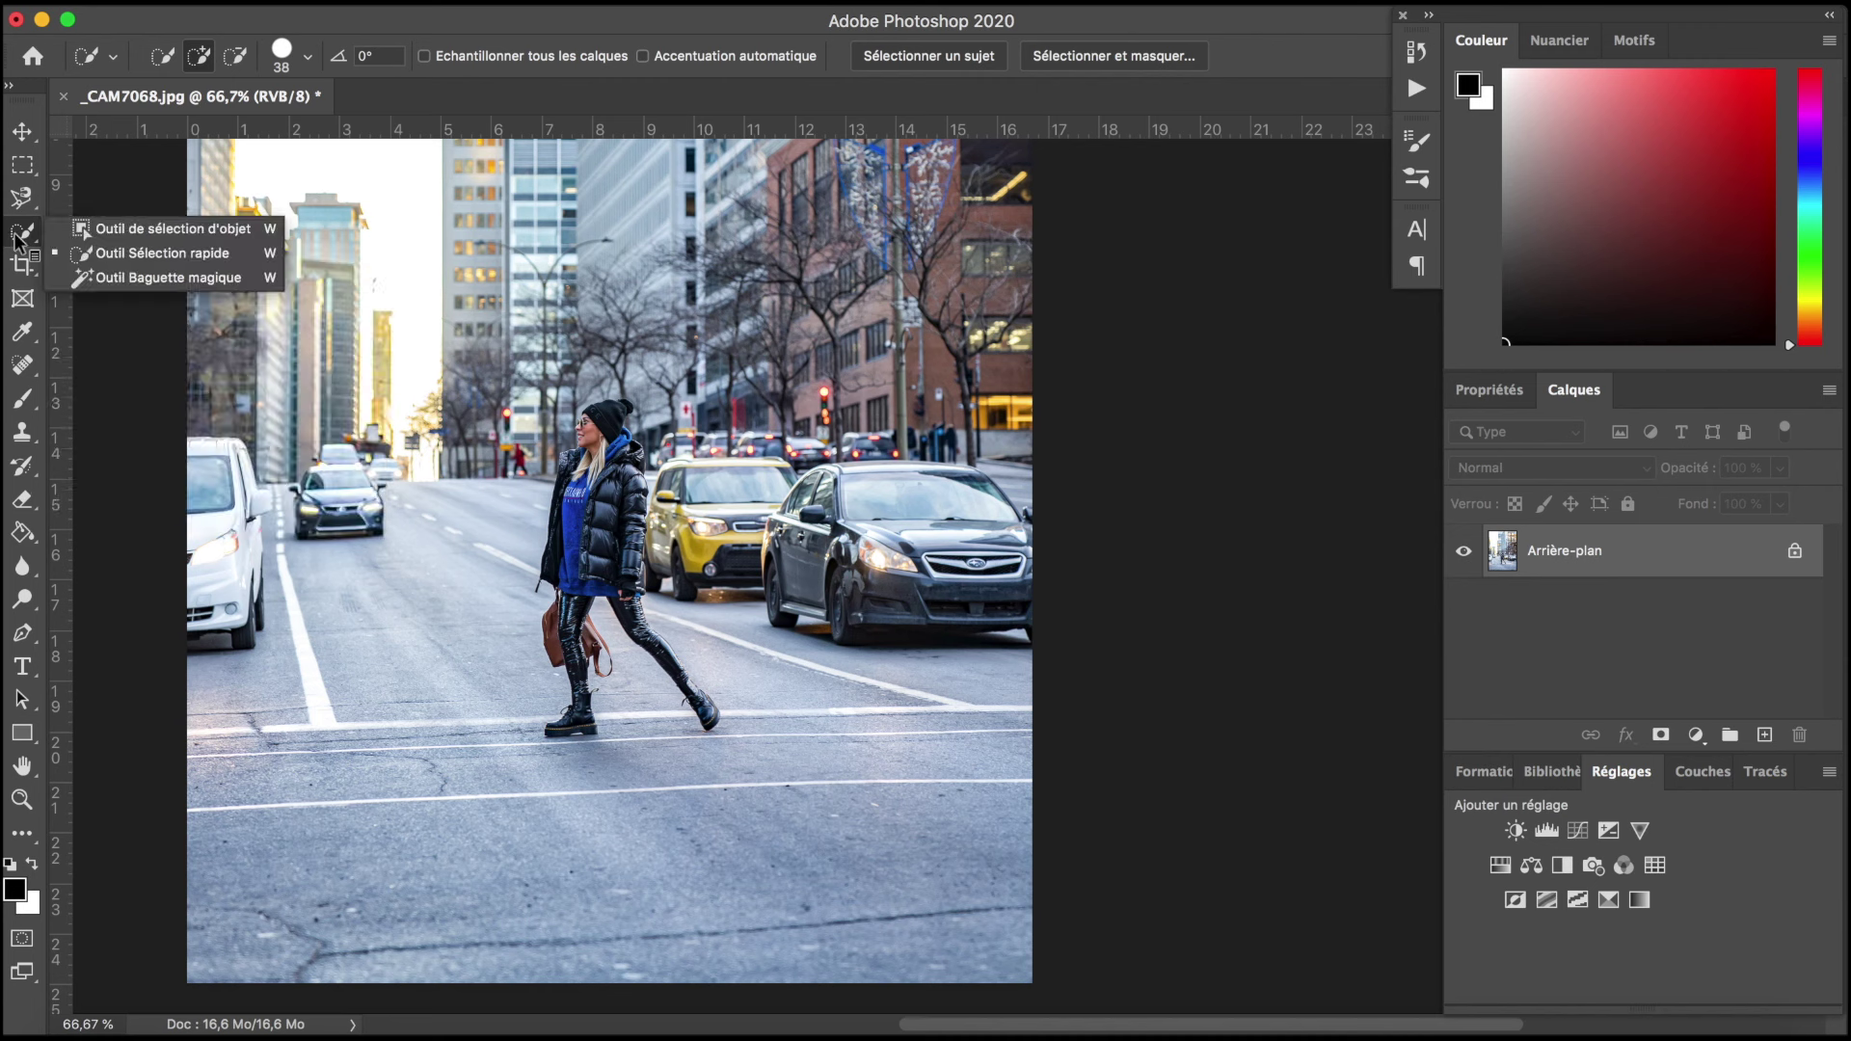
left_click(197, 229)
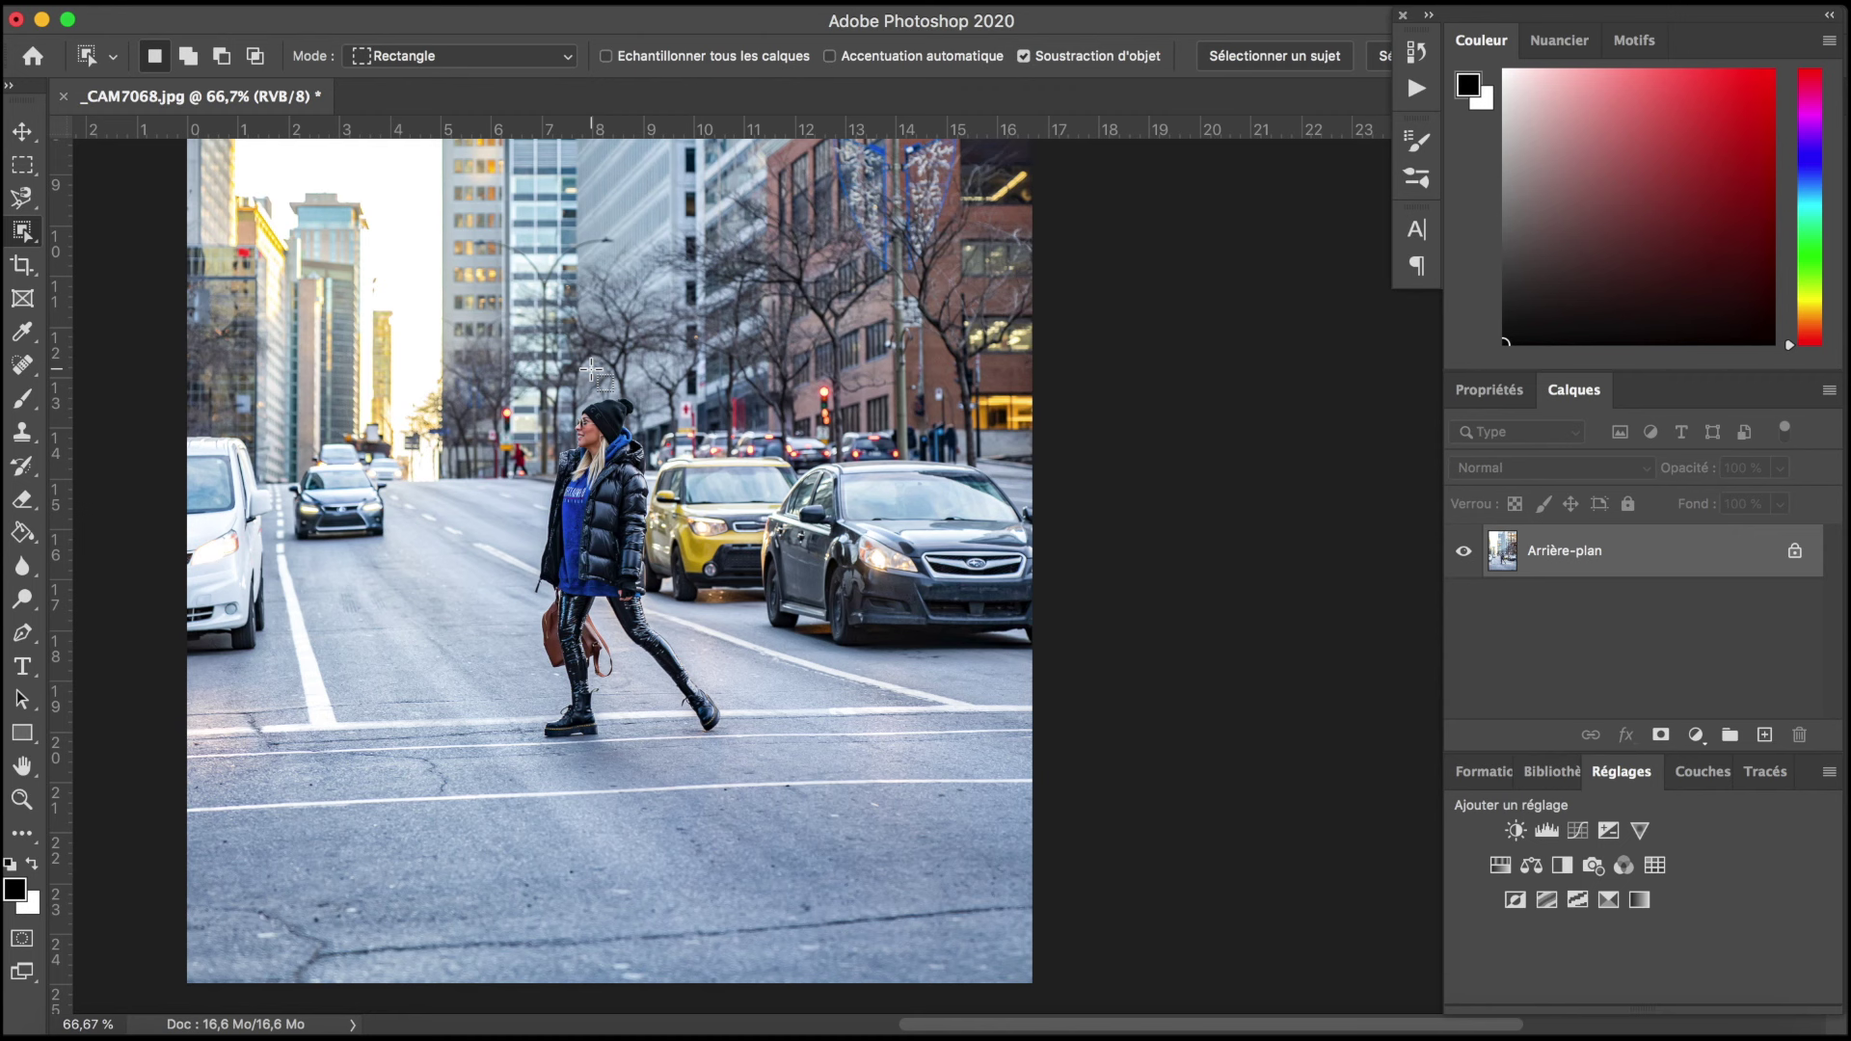
key("ctrl+plus")
left_click_drag(604, 280, 966, 889)
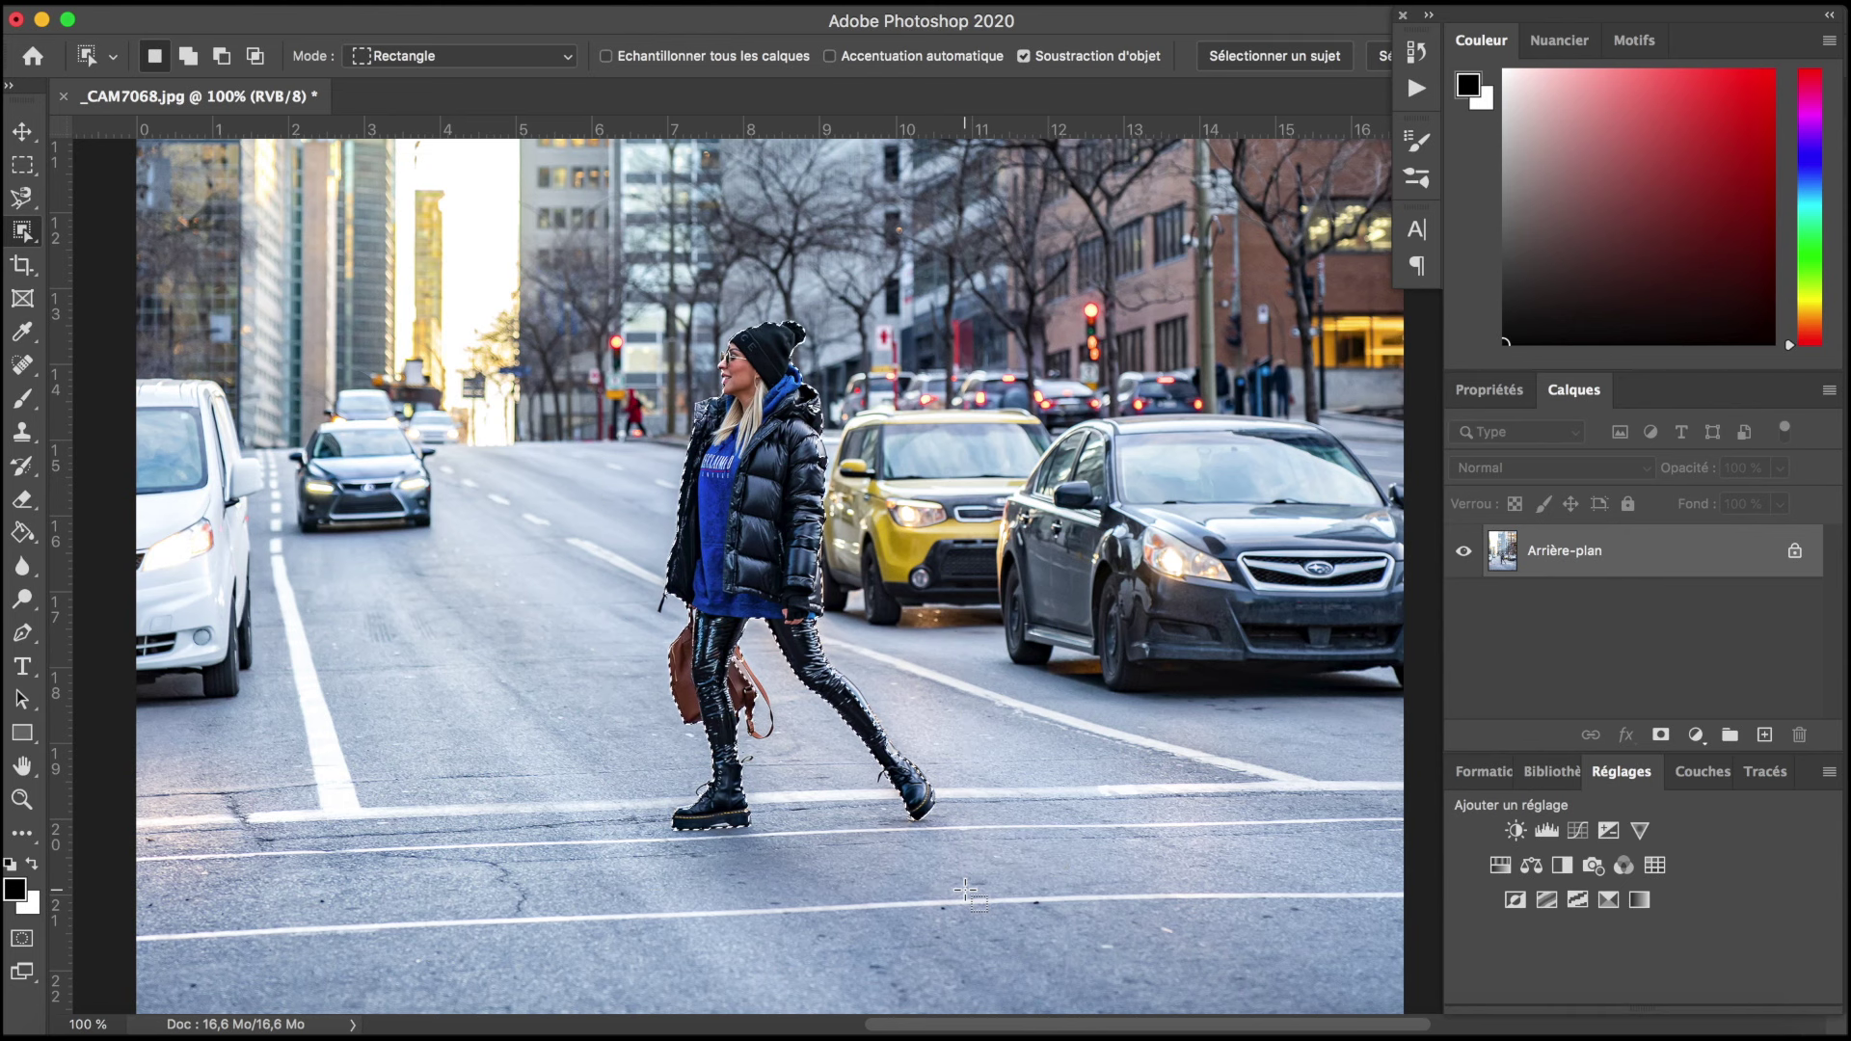
Step: Zoom to 300% and Shift-box her legs and boots to add them
key("ctrl+plus")
left_click_drag(964, 888, 1176, 637)
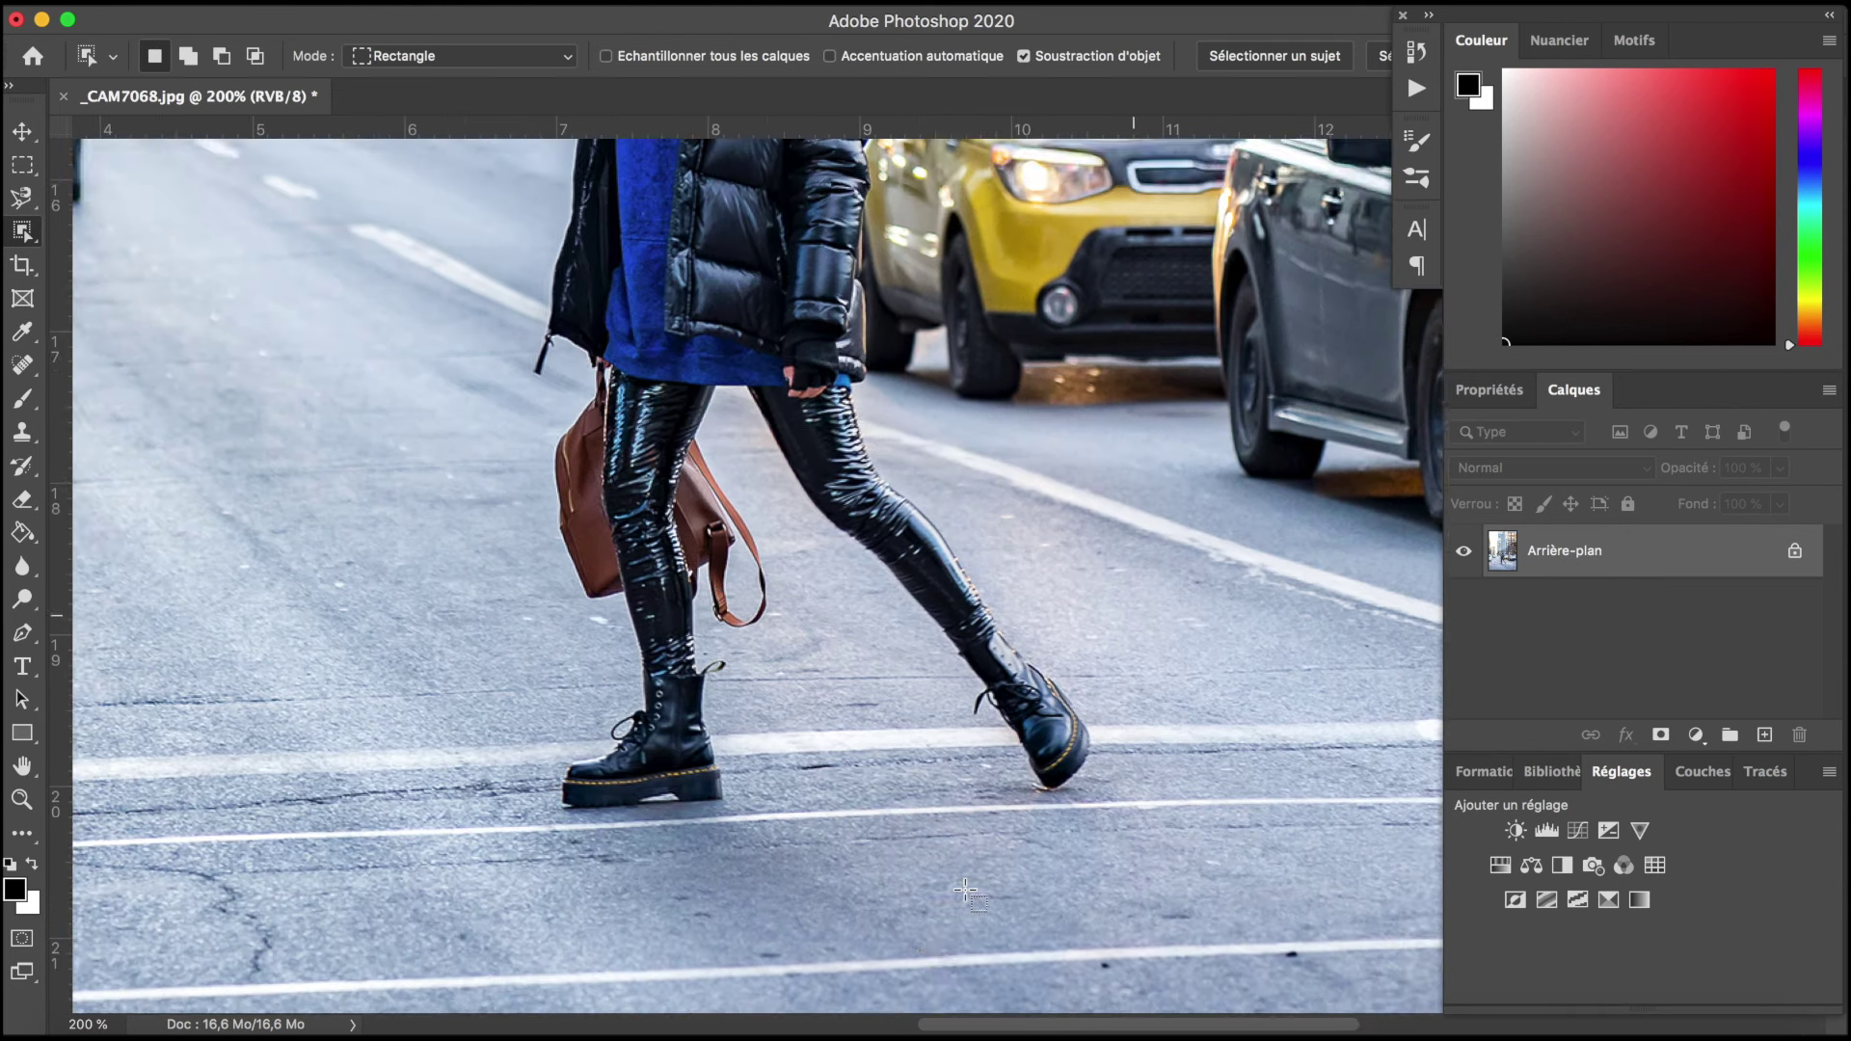
scroll(1176, 637, "up", 5)
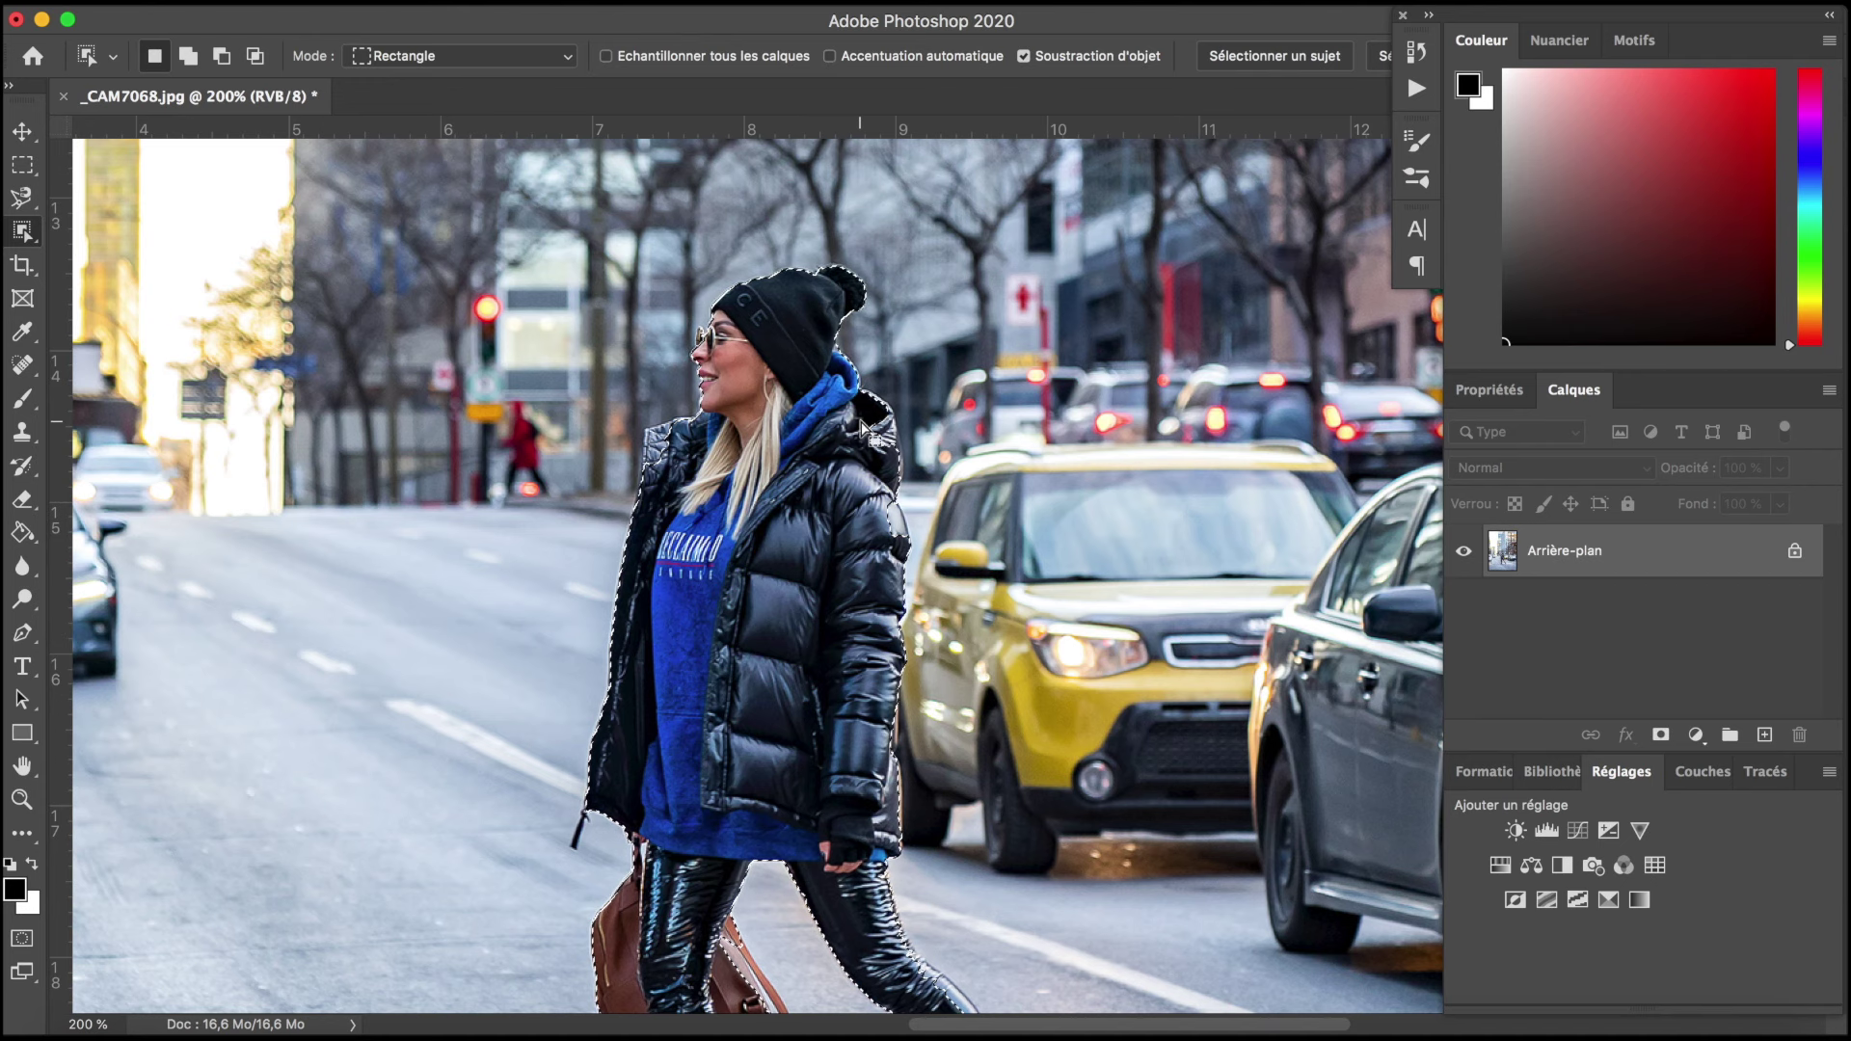
key("ctrl+plus")
scroll(969, 400, "up", 1)
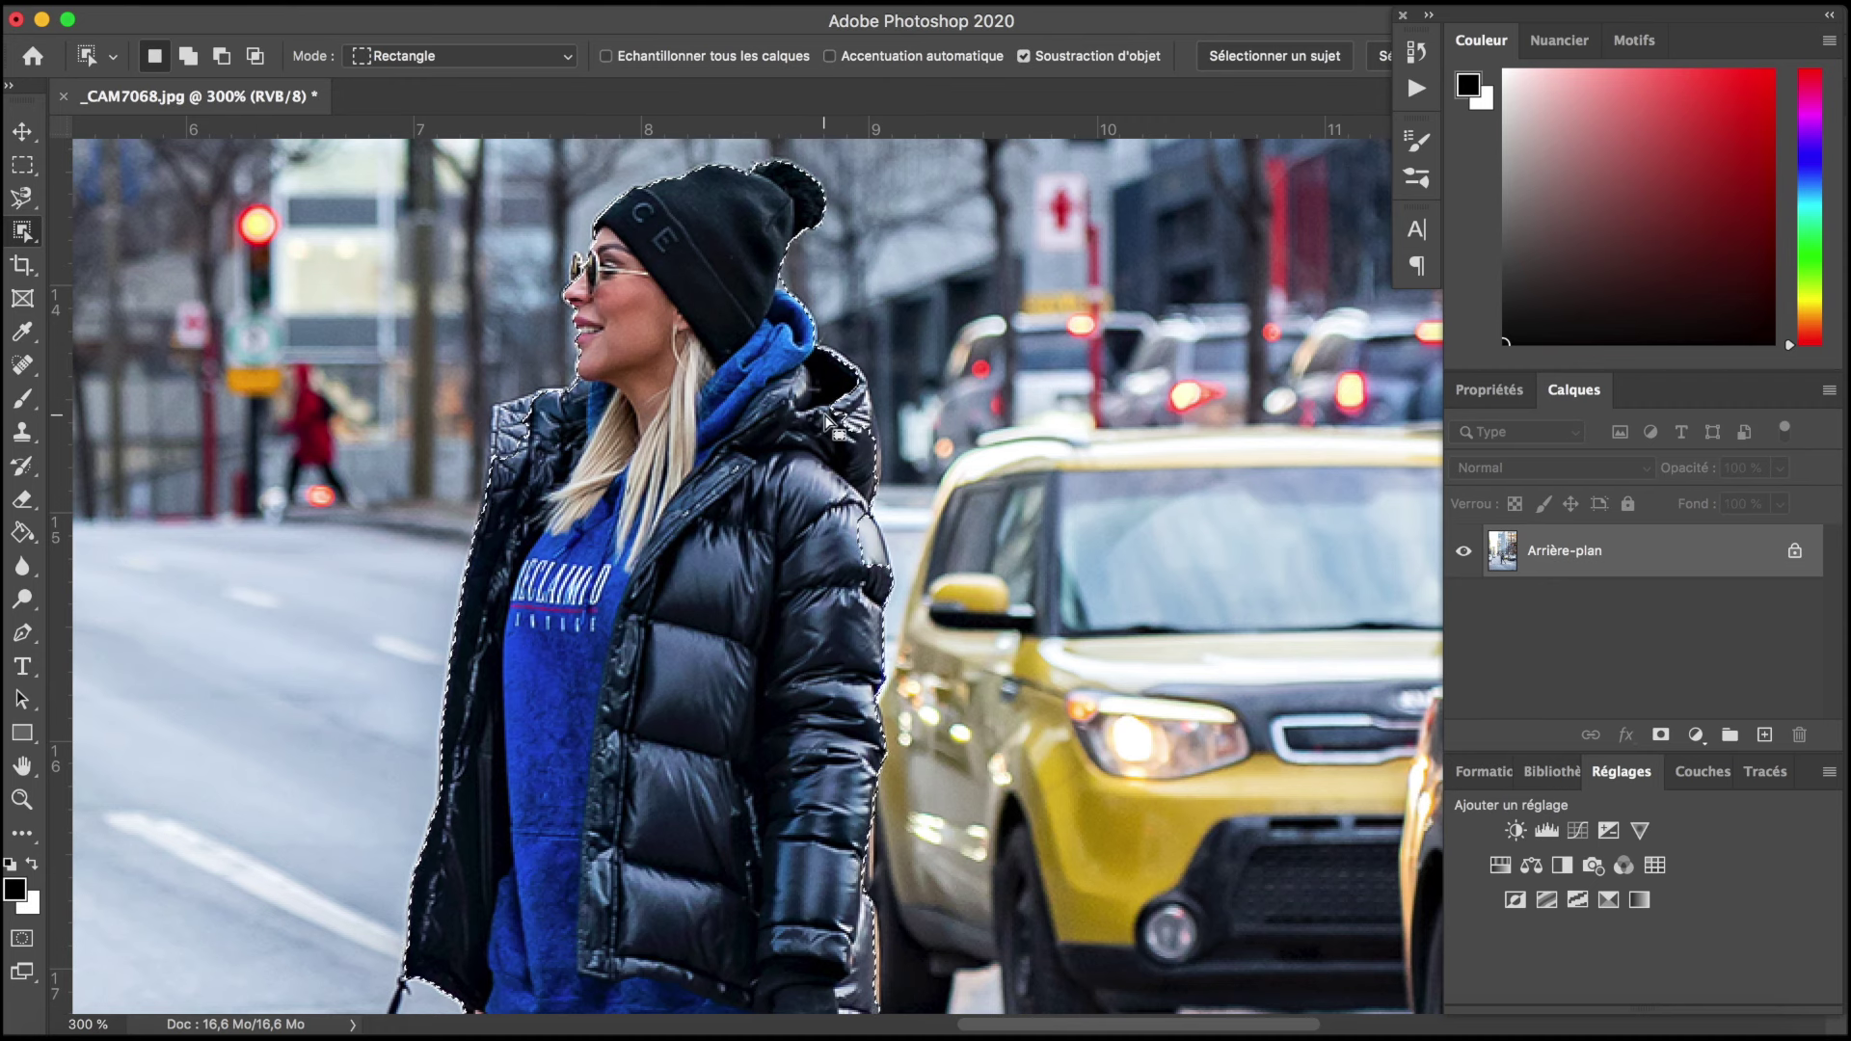
scroll(820, 385, "down", 5)
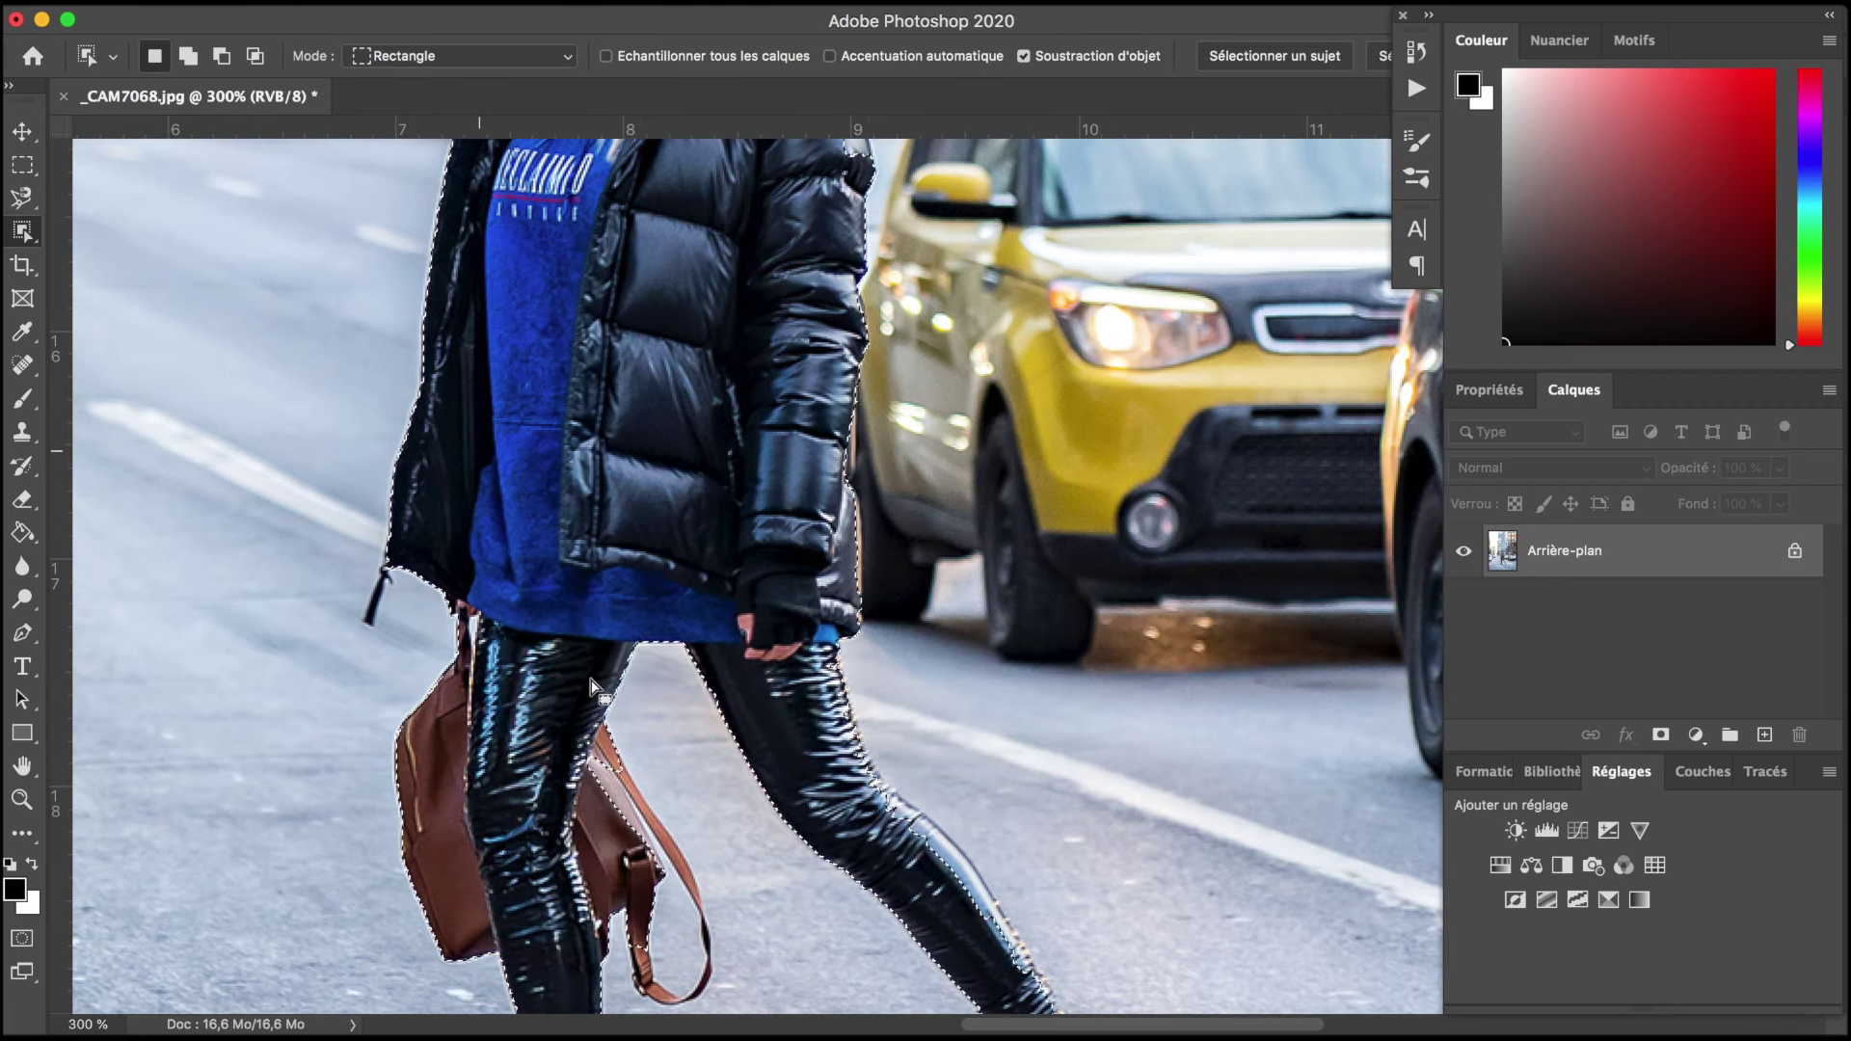
scroll(827, 424, "down", 3)
scroll(827, 424, "left", 2)
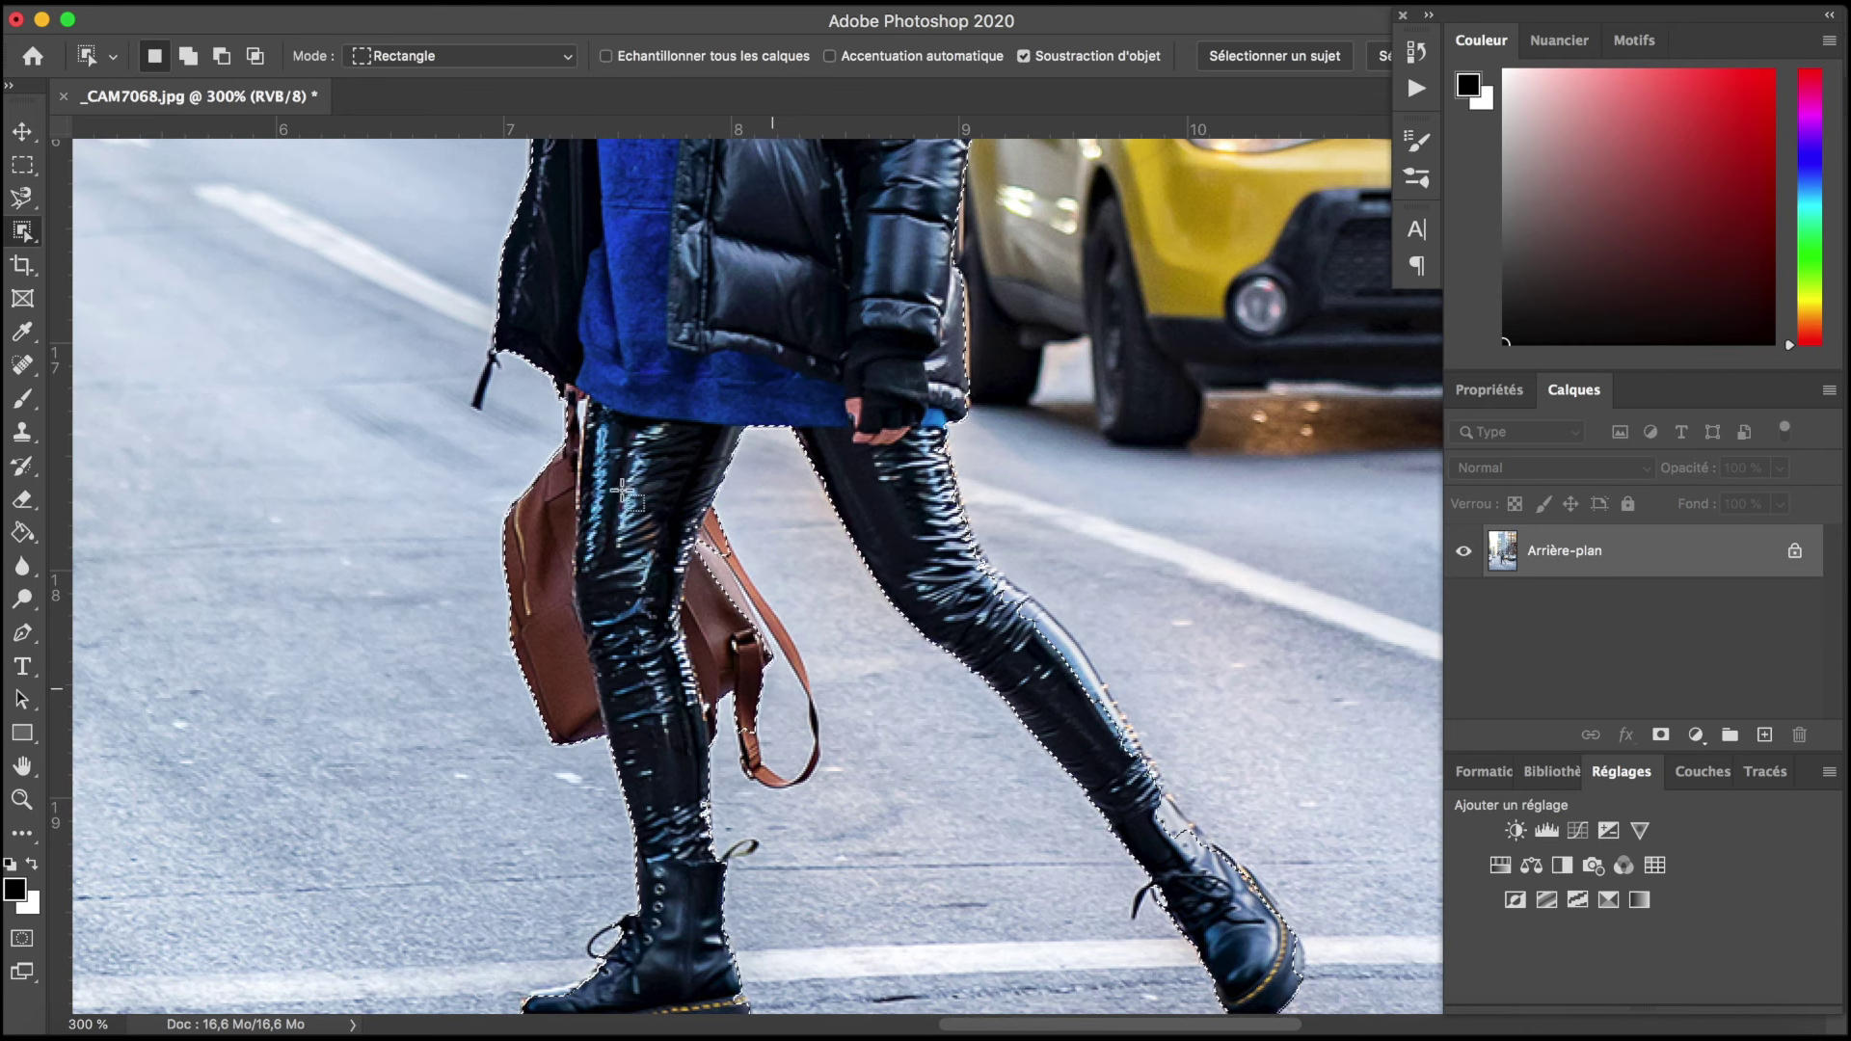
key("shift")
left_click_drag(667, 487, 849, 838)
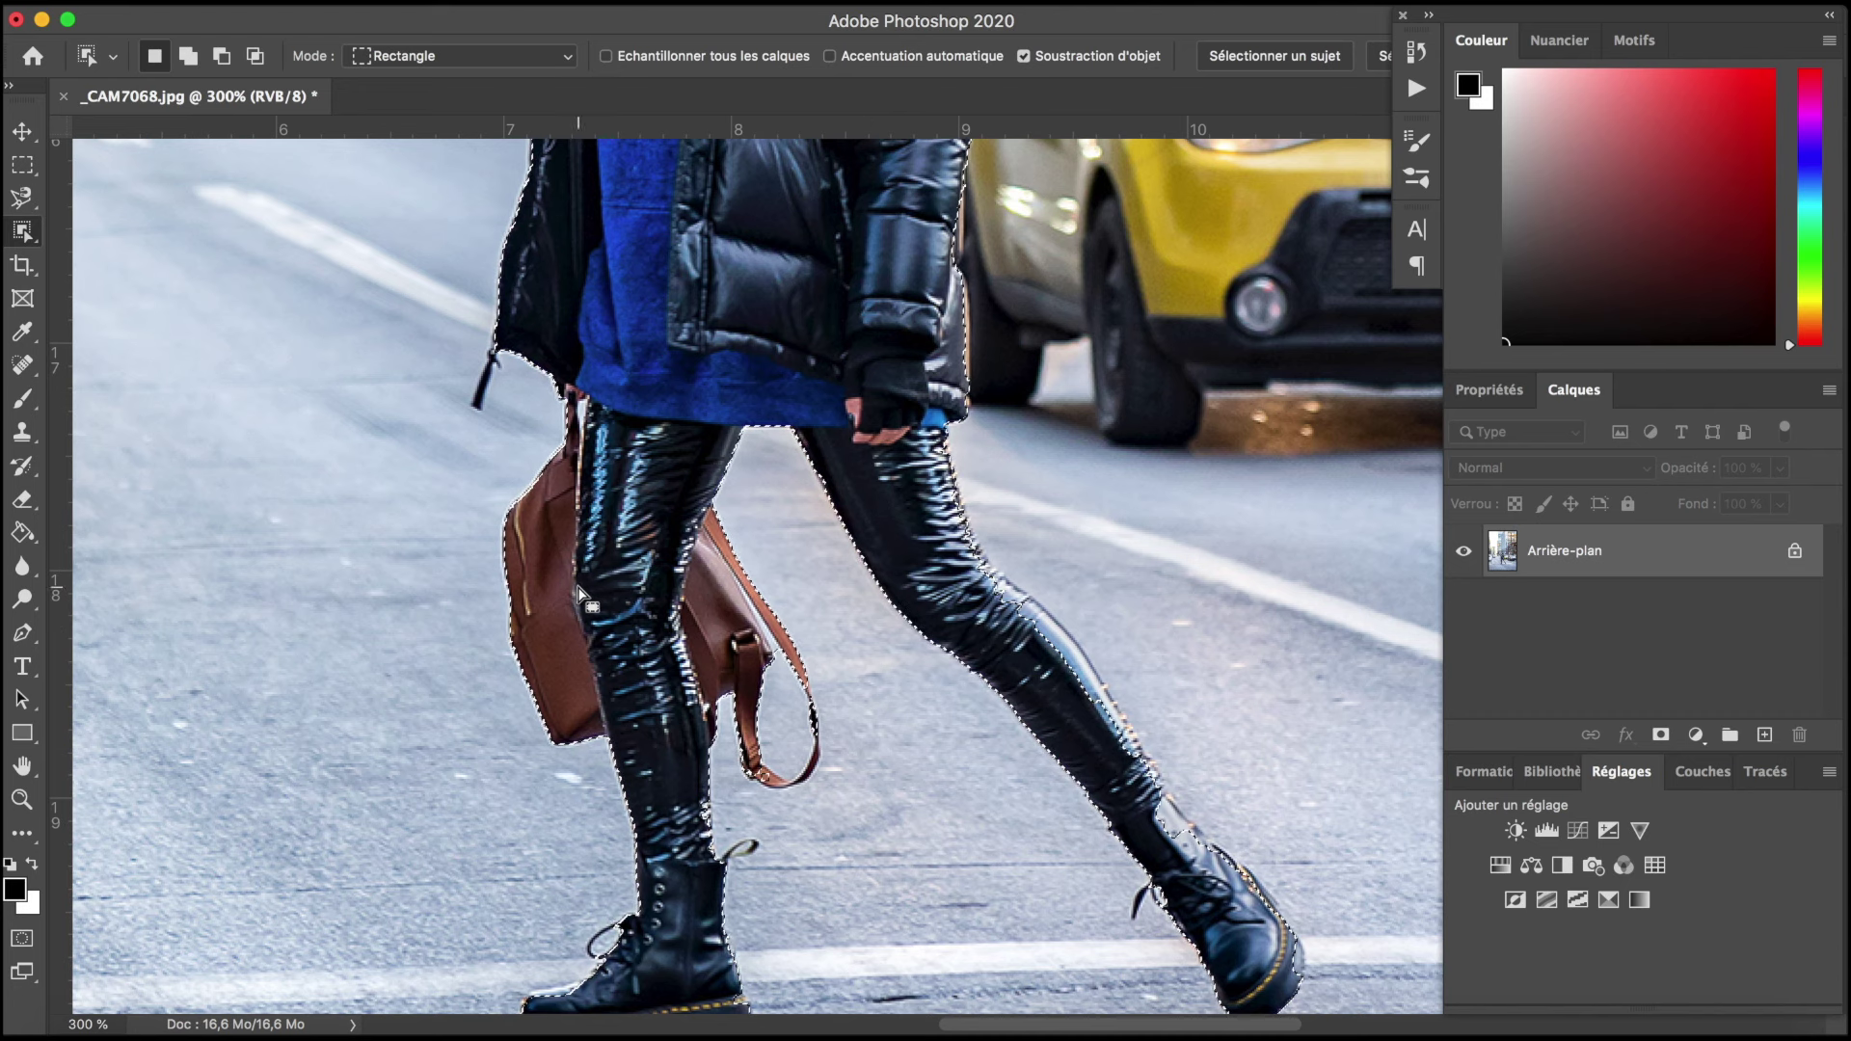
Step: Trim stray areas along the bag strap with a 10 px Quick Selection brush
right_click(22, 231)
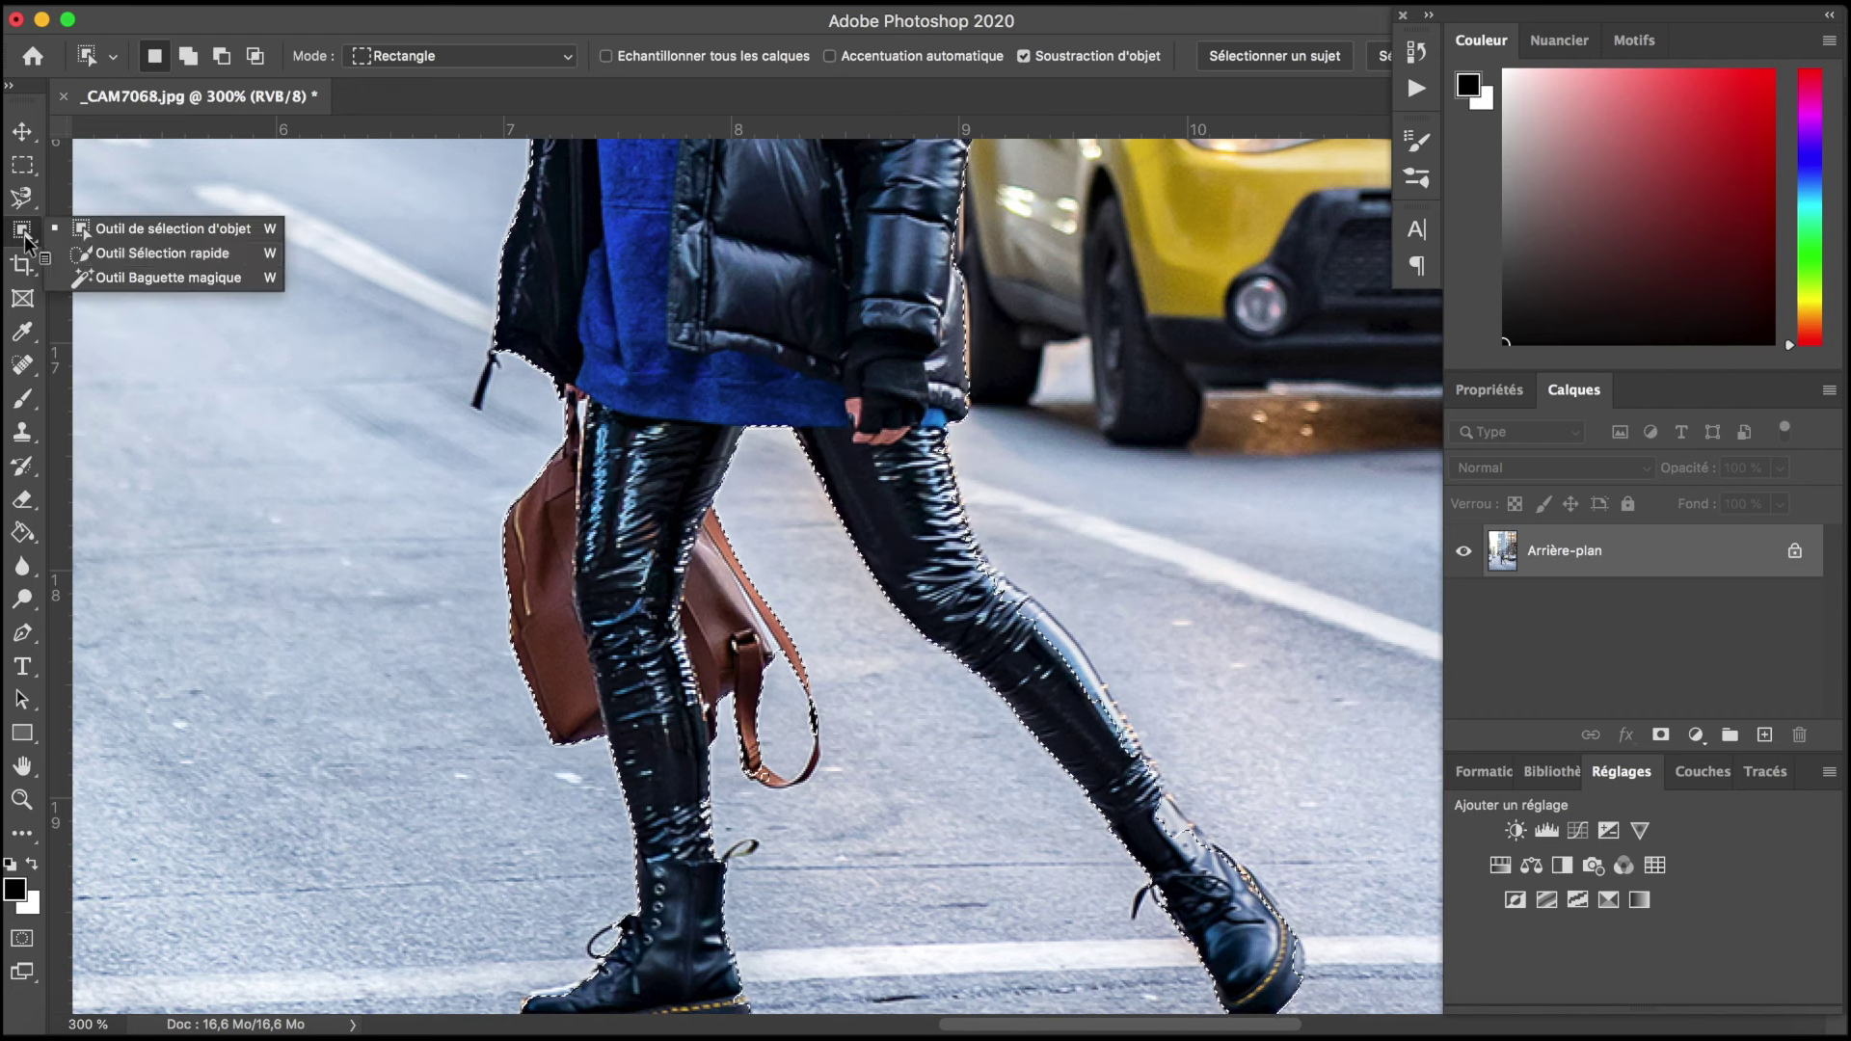
left_click(162, 252)
left_click(278, 65)
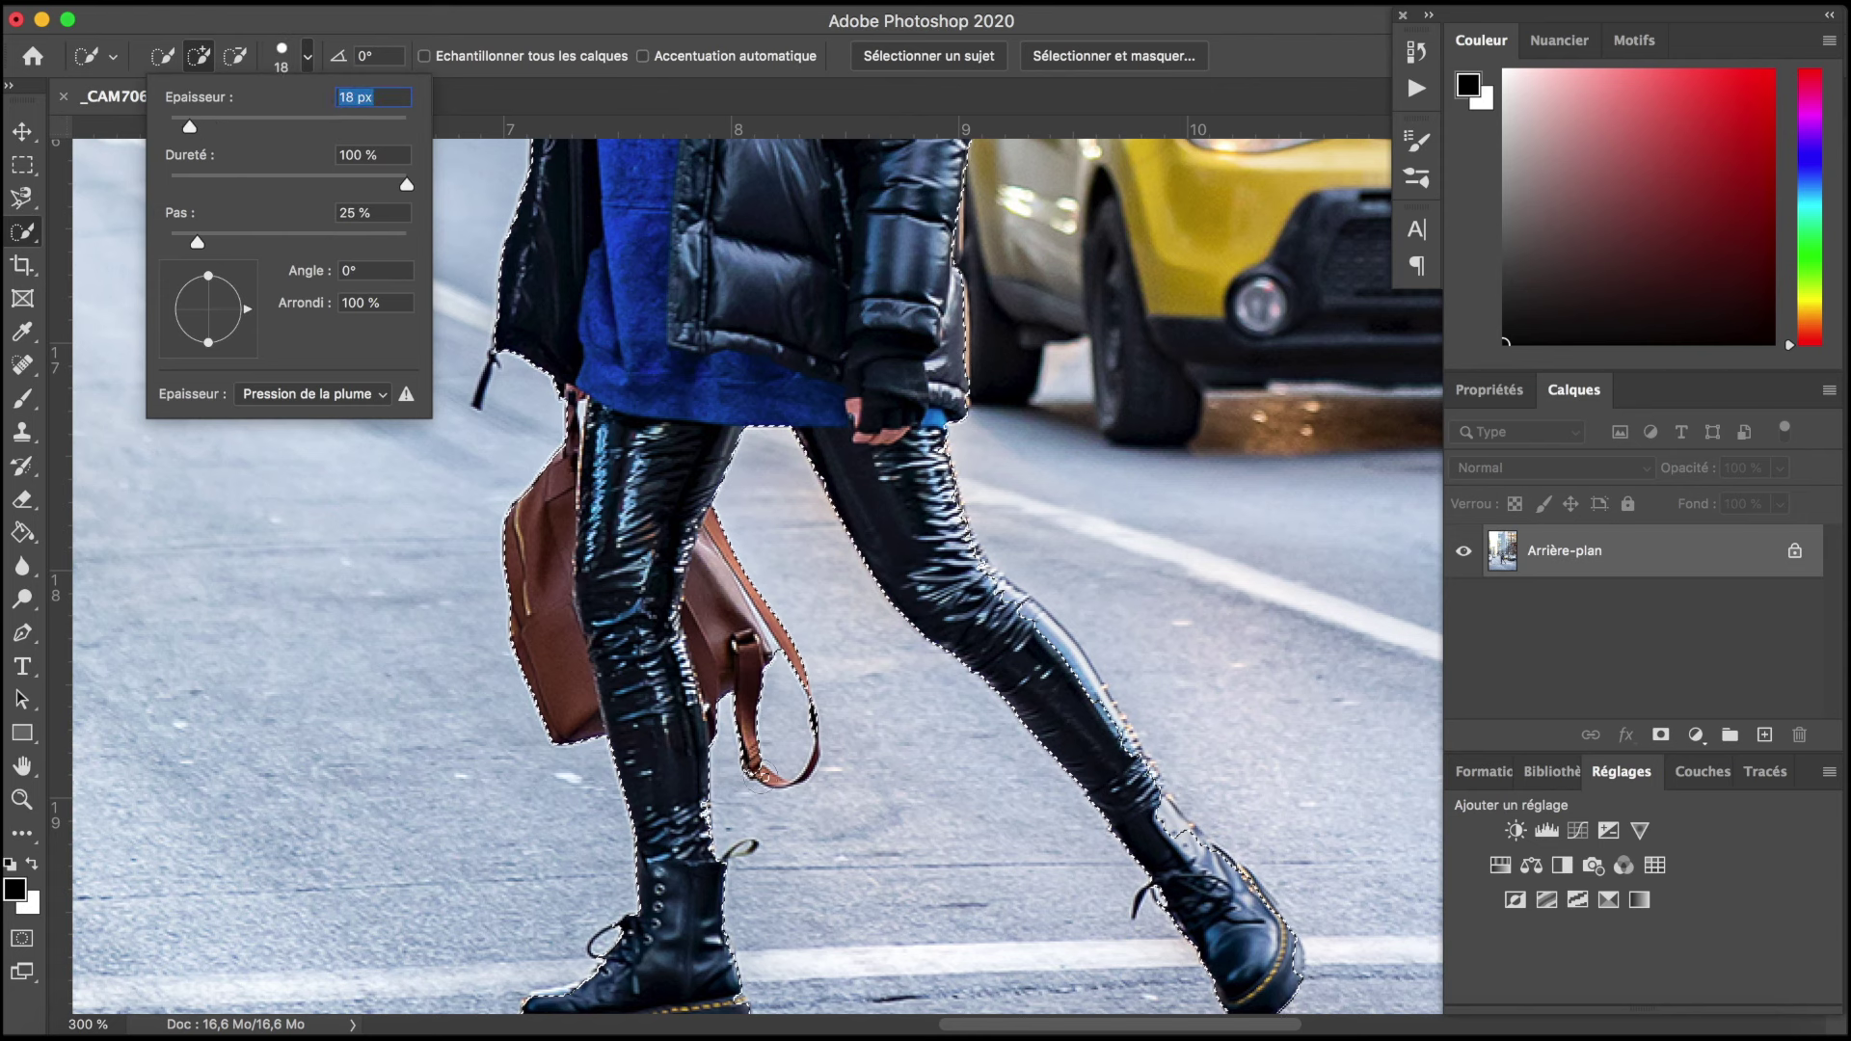
left_click_drag(190, 126, 179, 126)
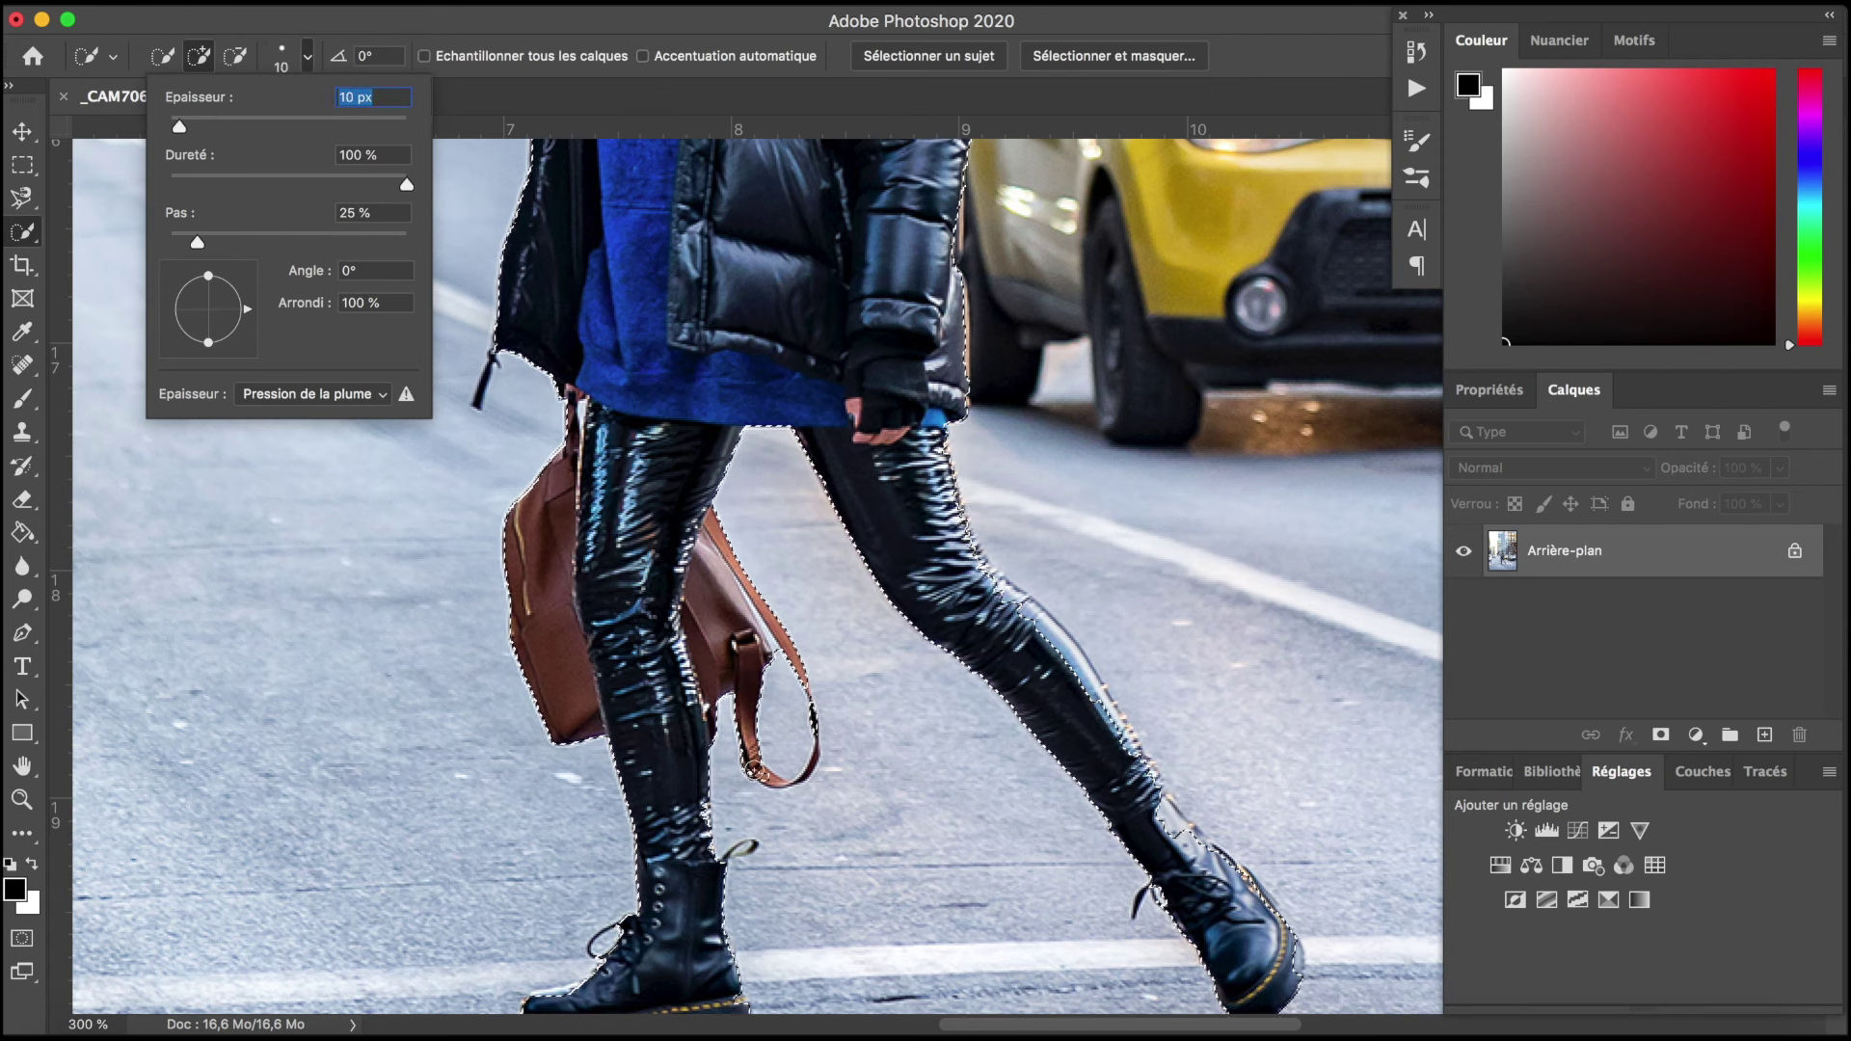
key("Return")
left_click_drag(810, 747, 767, 648)
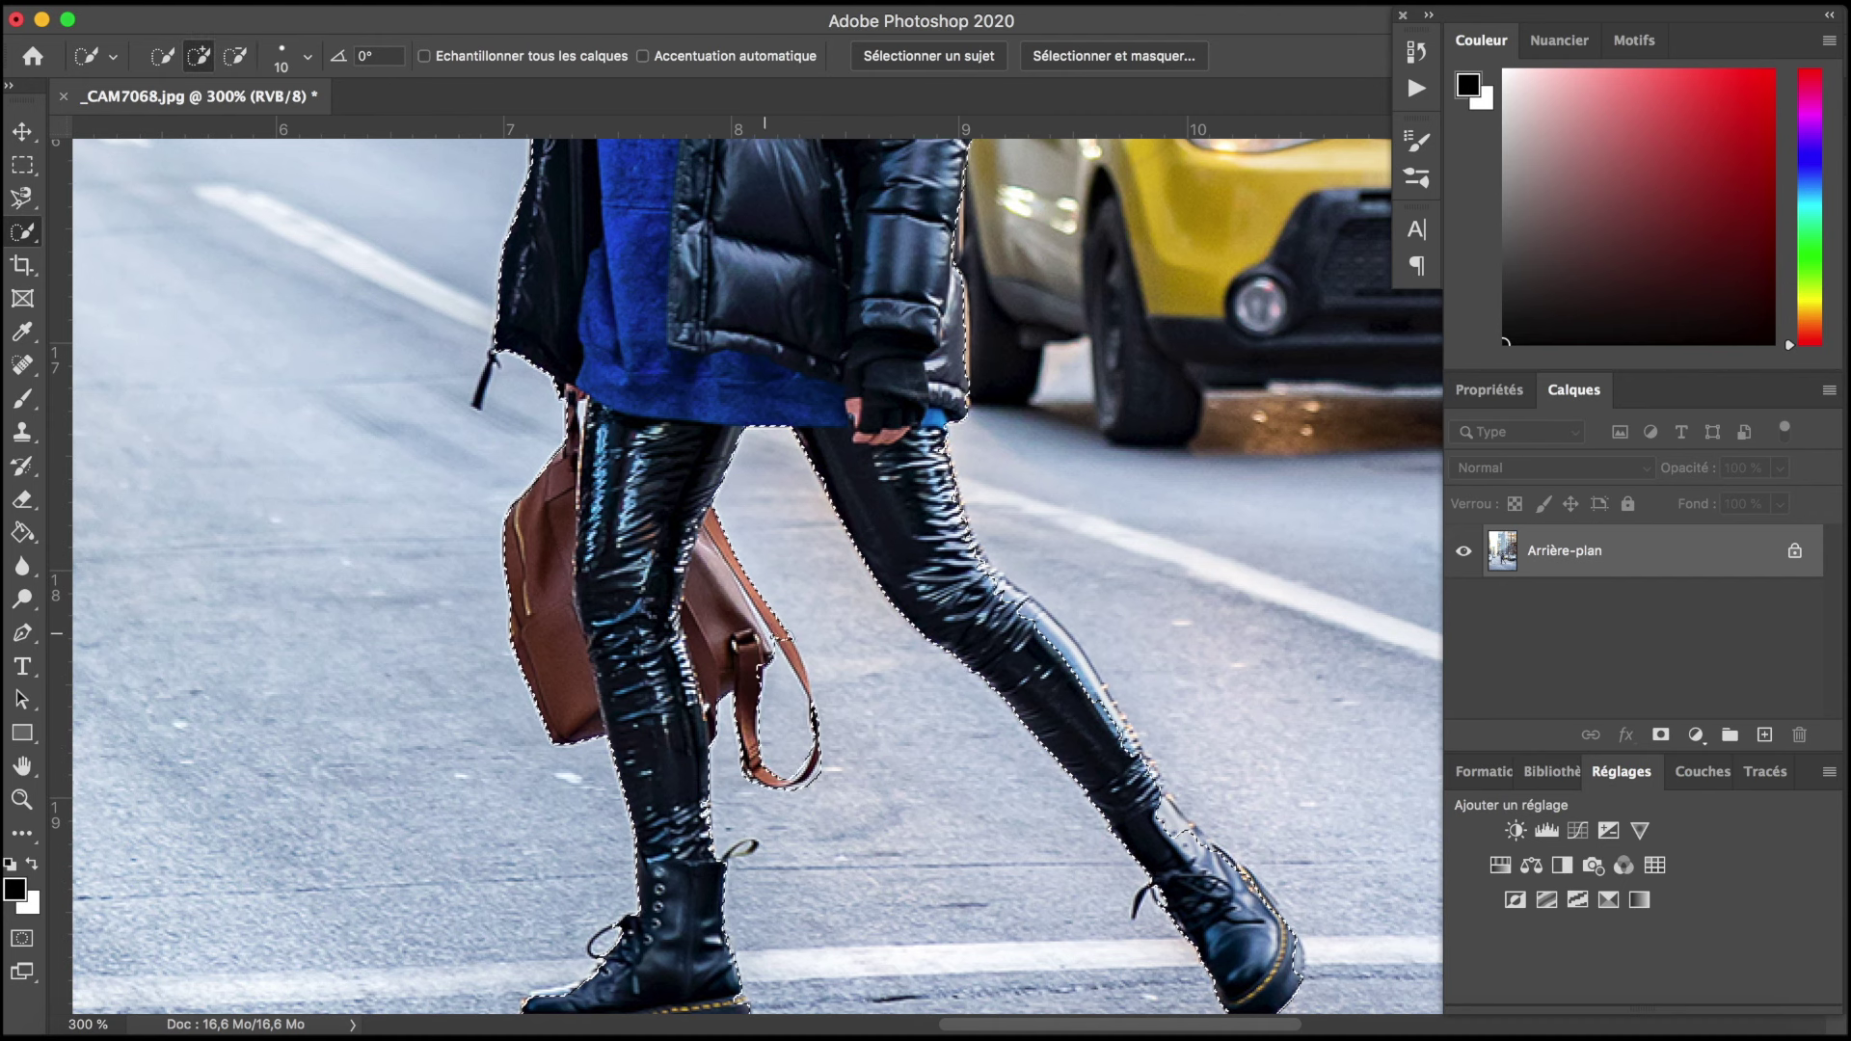
Step: Pick the Crop tool so a crop frame surrounds the whole photo
scroll(966, 543, "up", 10)
scroll(863, 607, "down", 4)
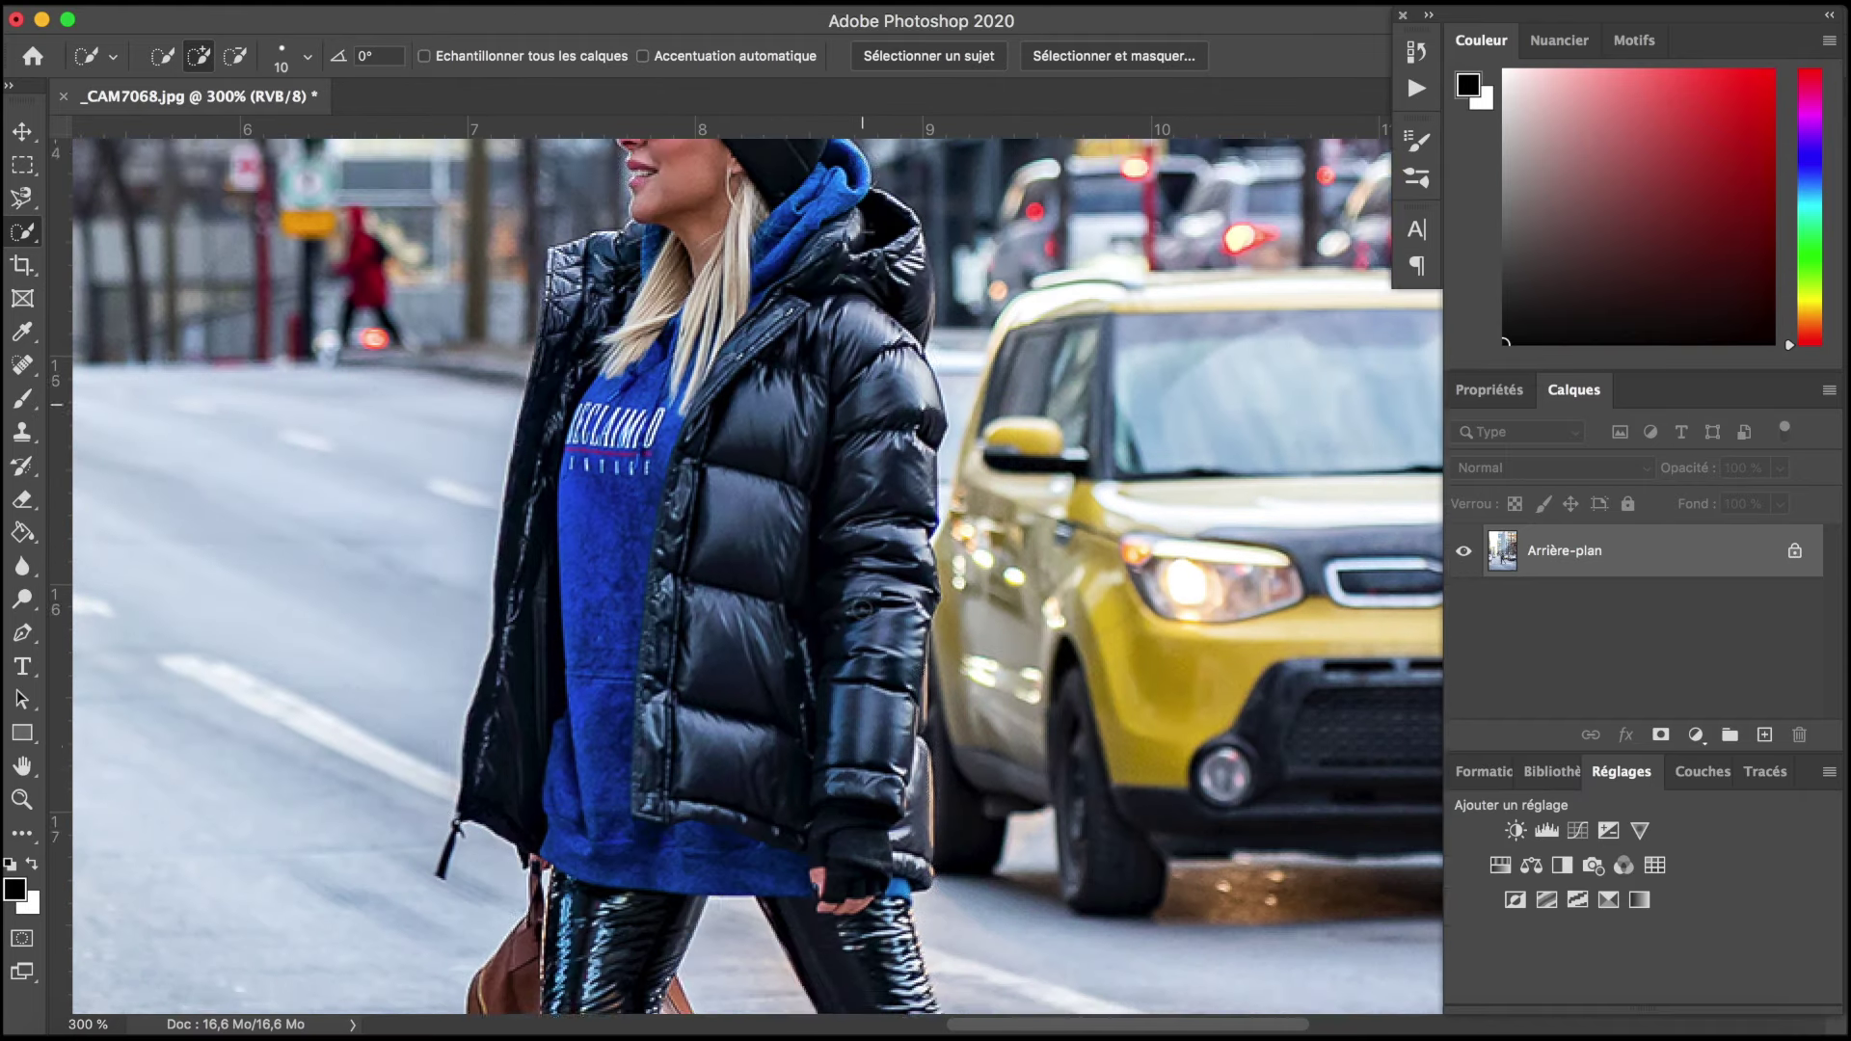
scroll(897, 636, "down", 2)
scroll(945, 675, "down", 2)
scroll(999, 710, "down", 2)
scroll(999, 709, "up", 4)
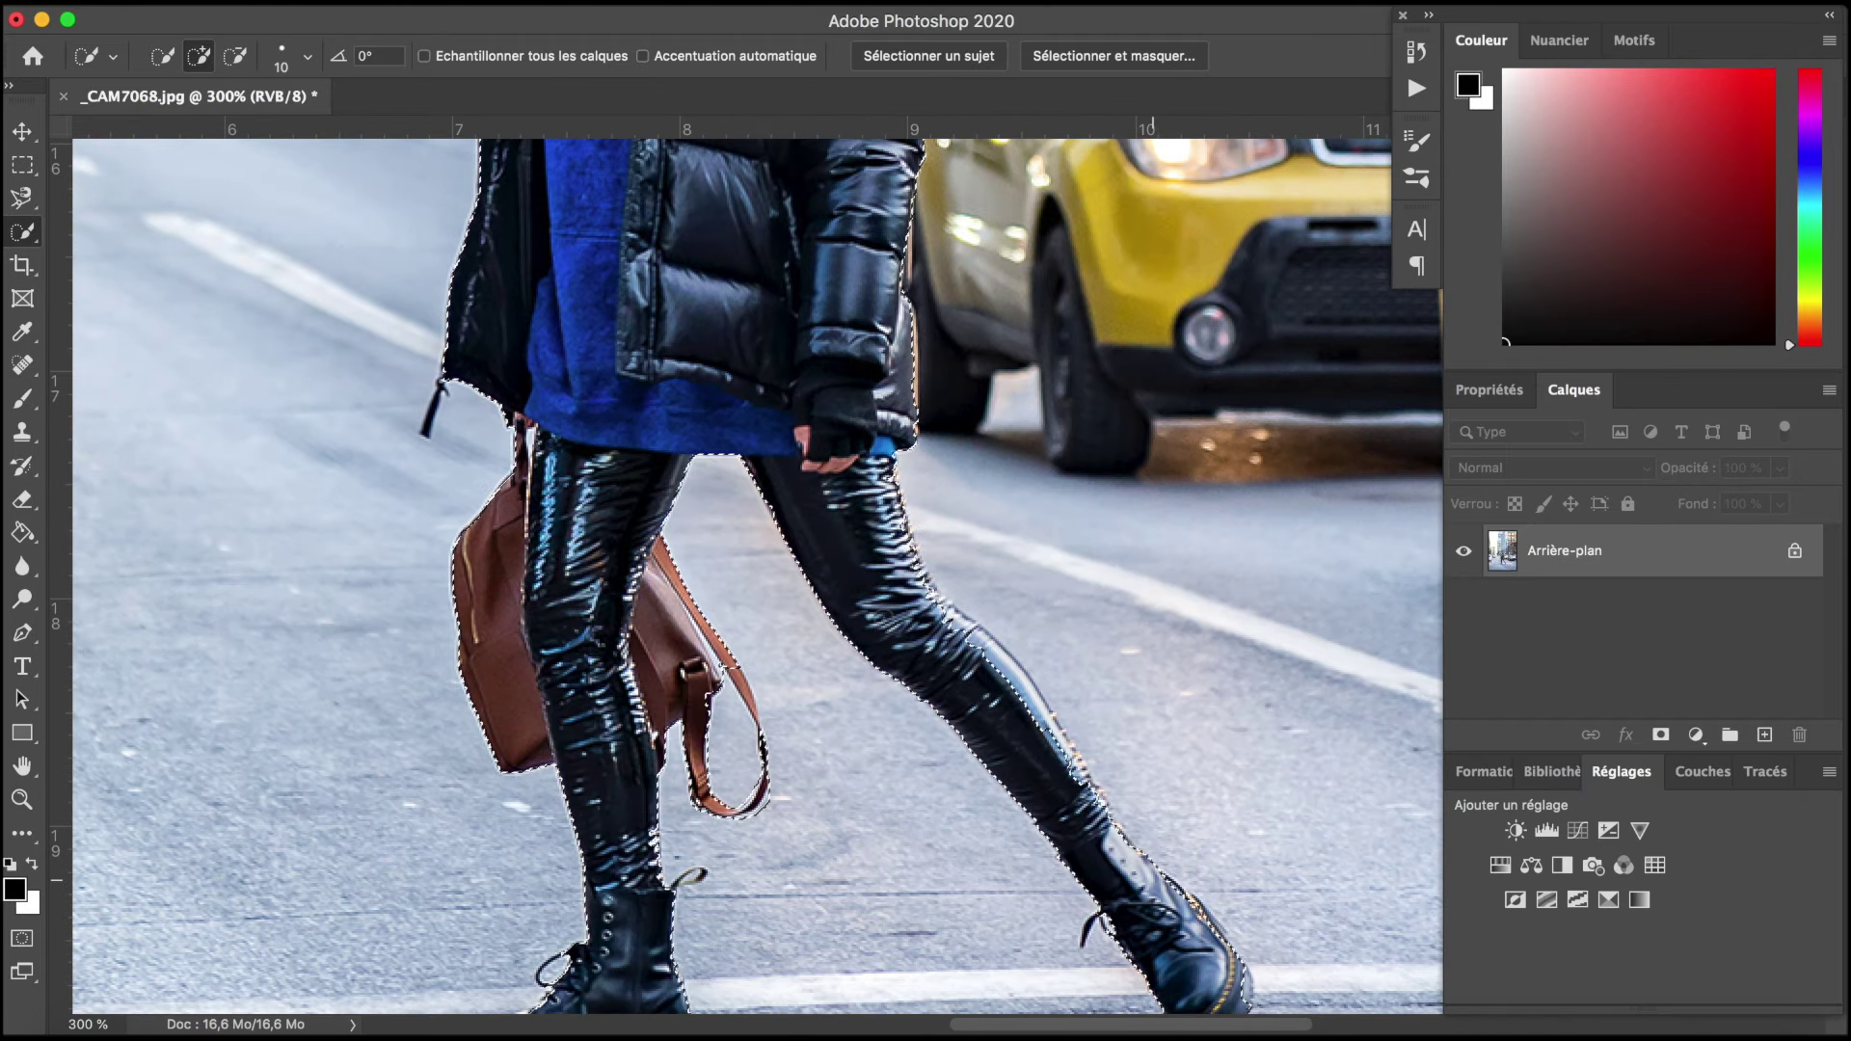
scroll(965, 606, "down", 2)
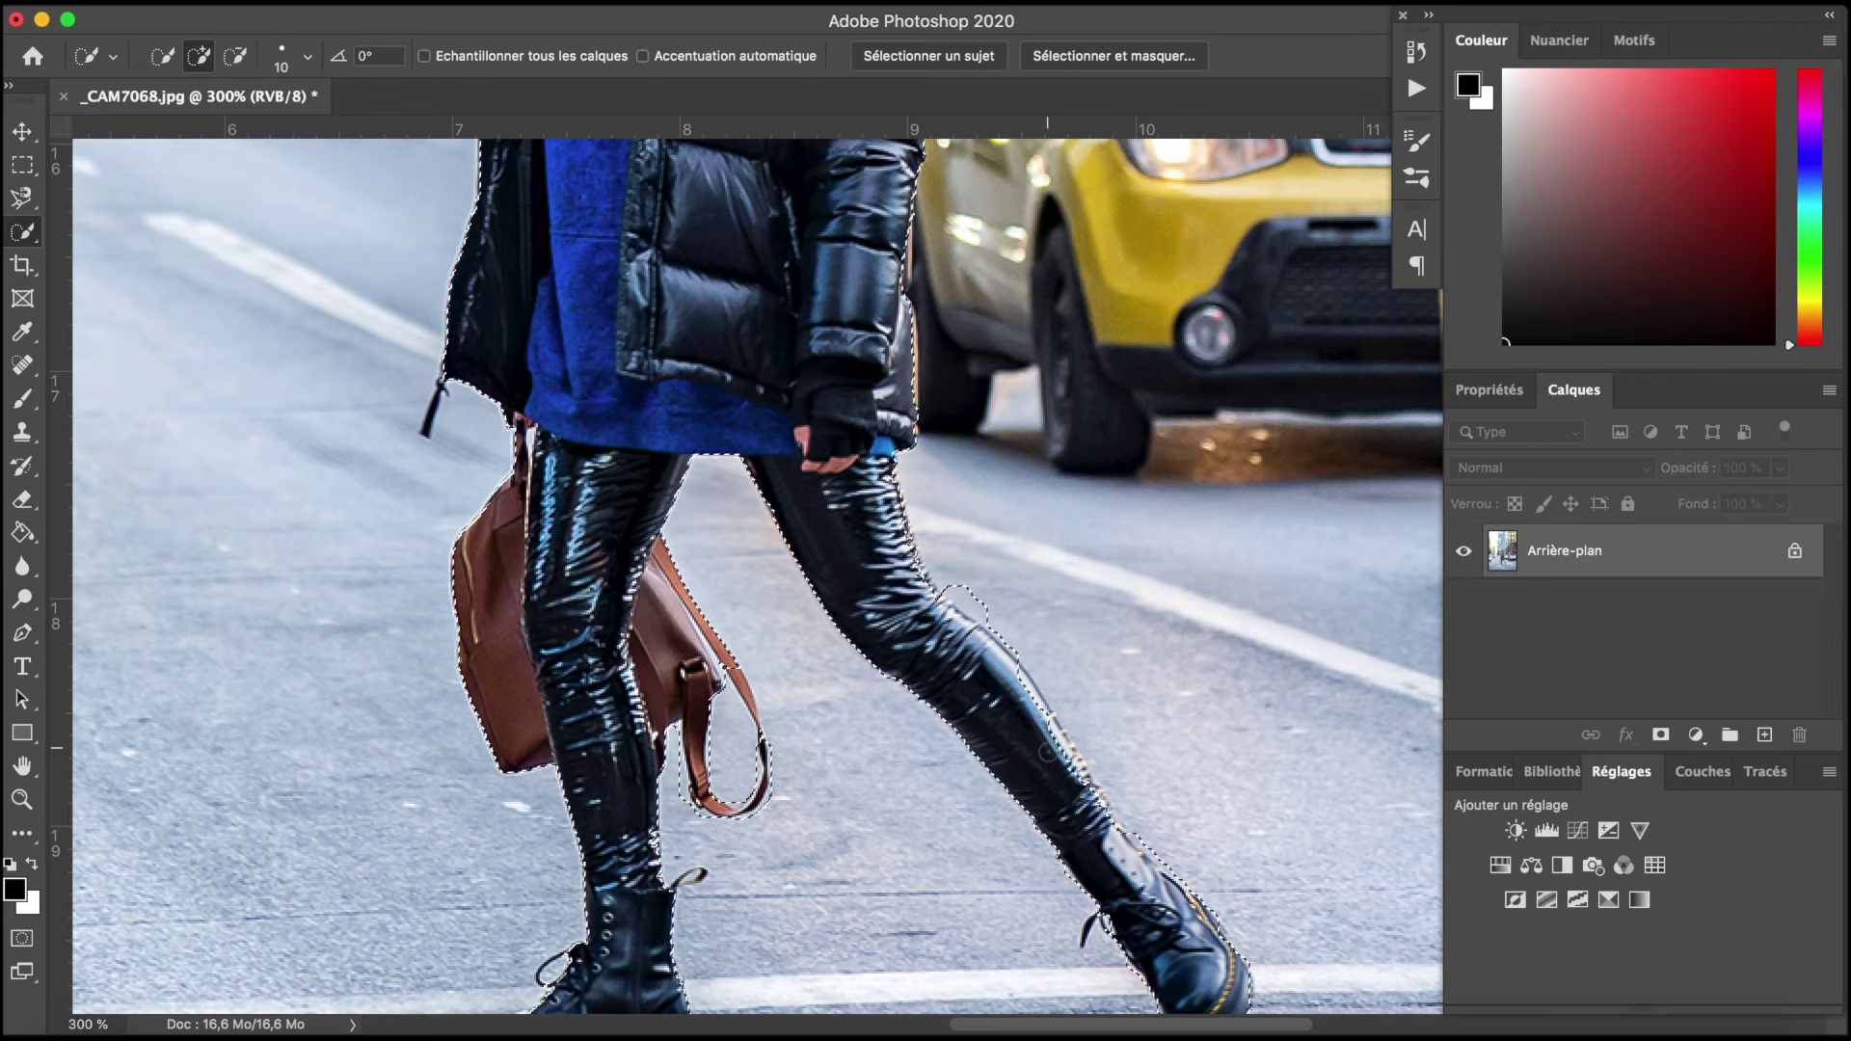
scroll(965, 606, "down", 2)
scroll(964, 605, "down", 2)
left_click(22, 266)
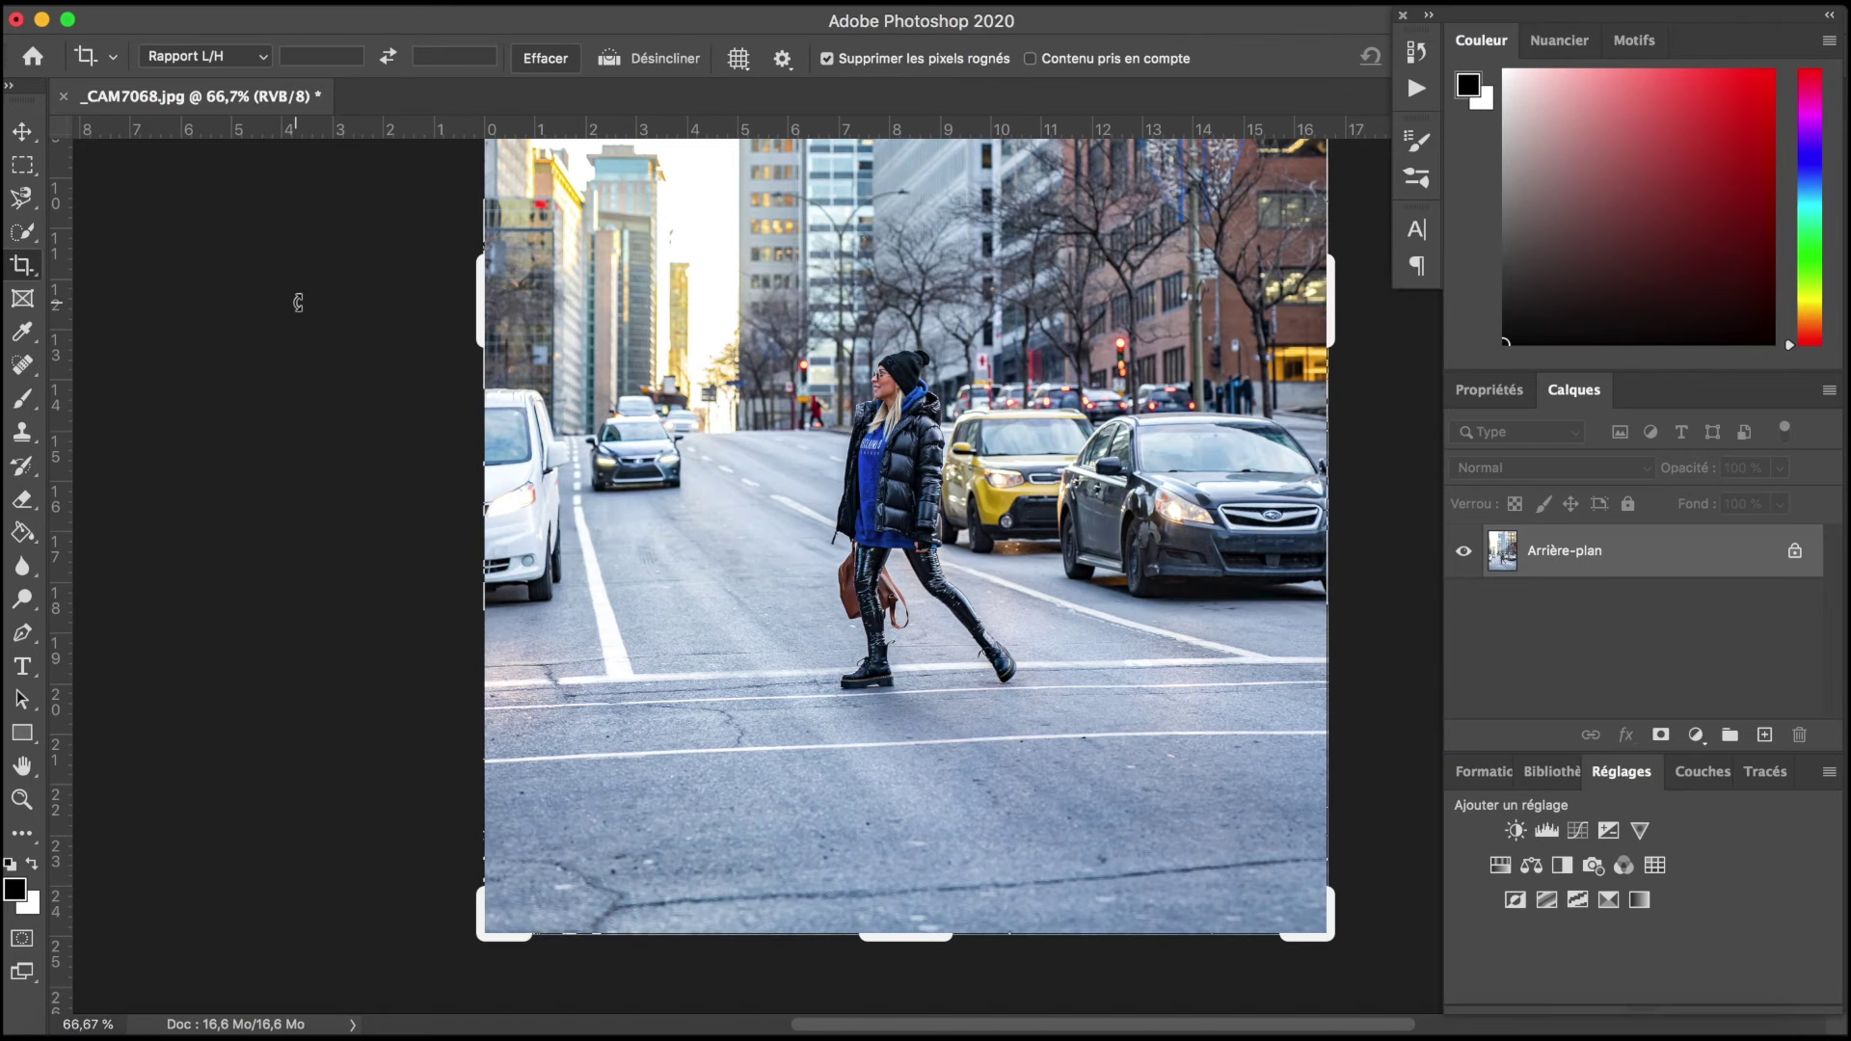
Step: Reset the crop frame to the photo bounds and enter a 10 by 15 ratio
key("ctrl+minus")
key("ctrl+minus")
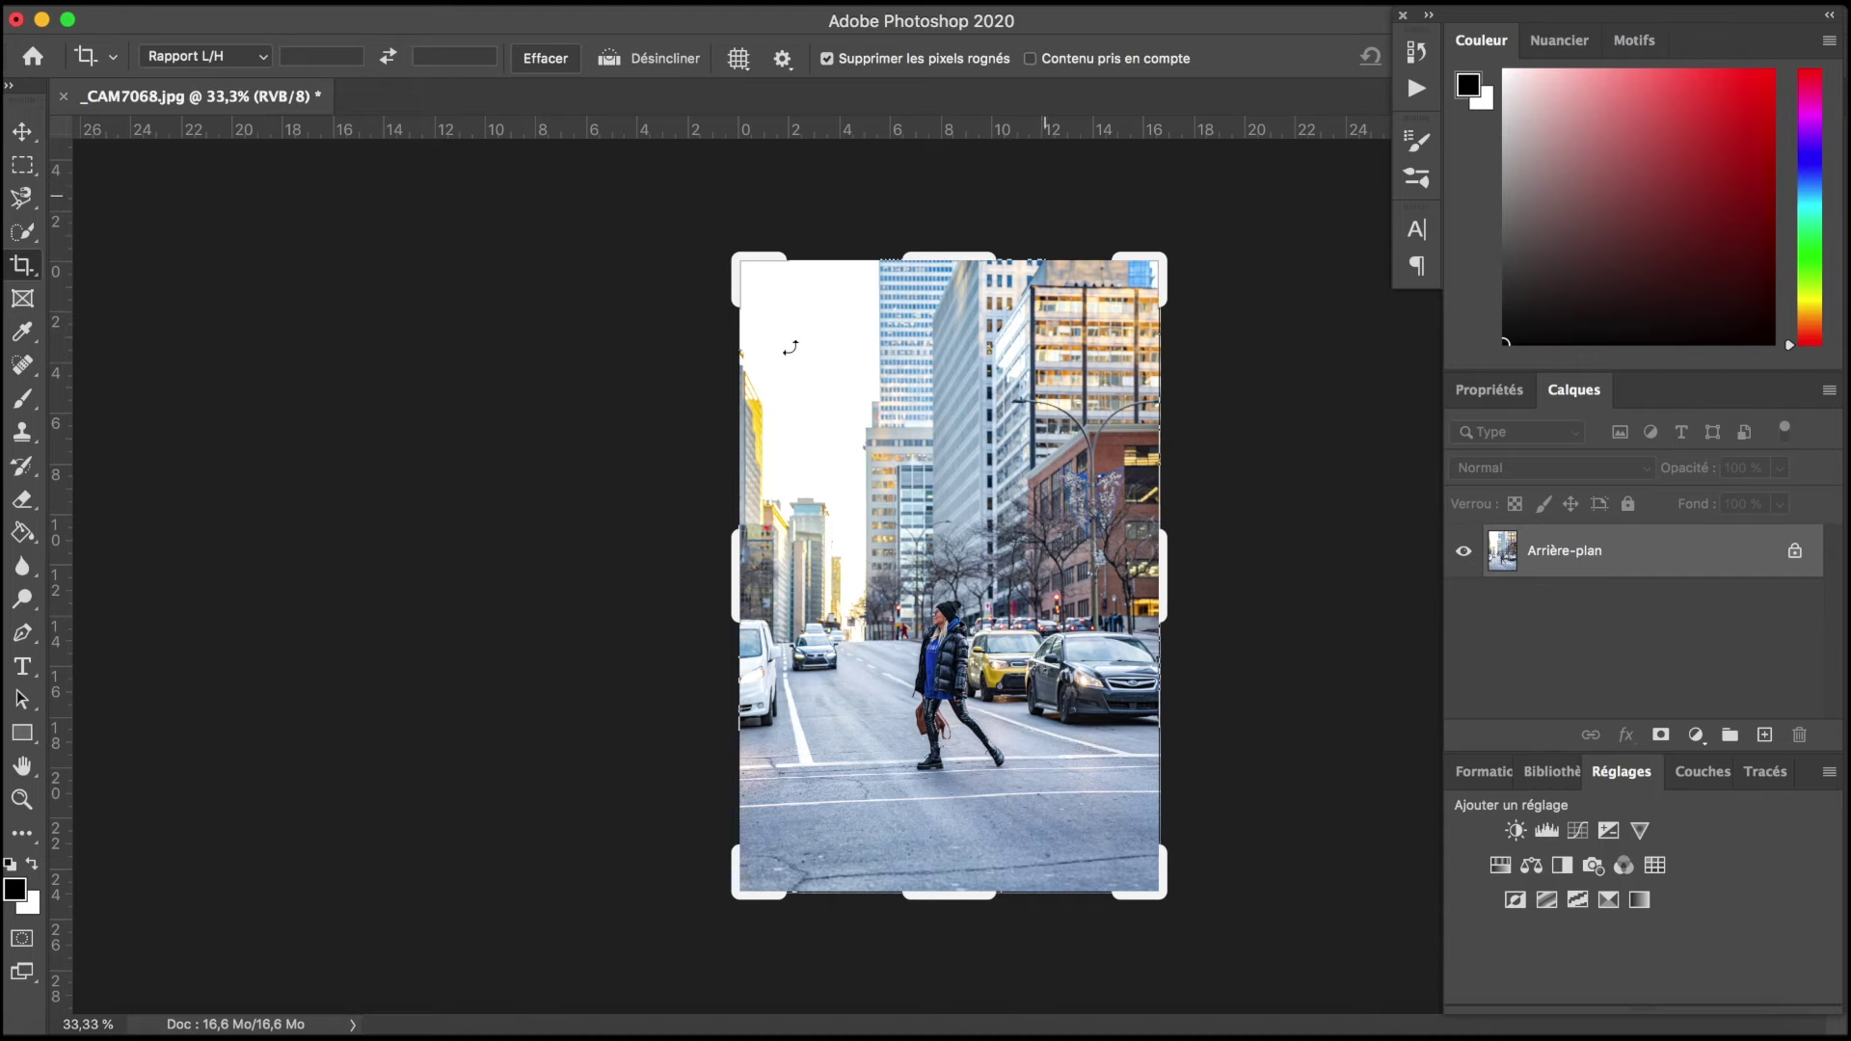
left_click(1264, 732)
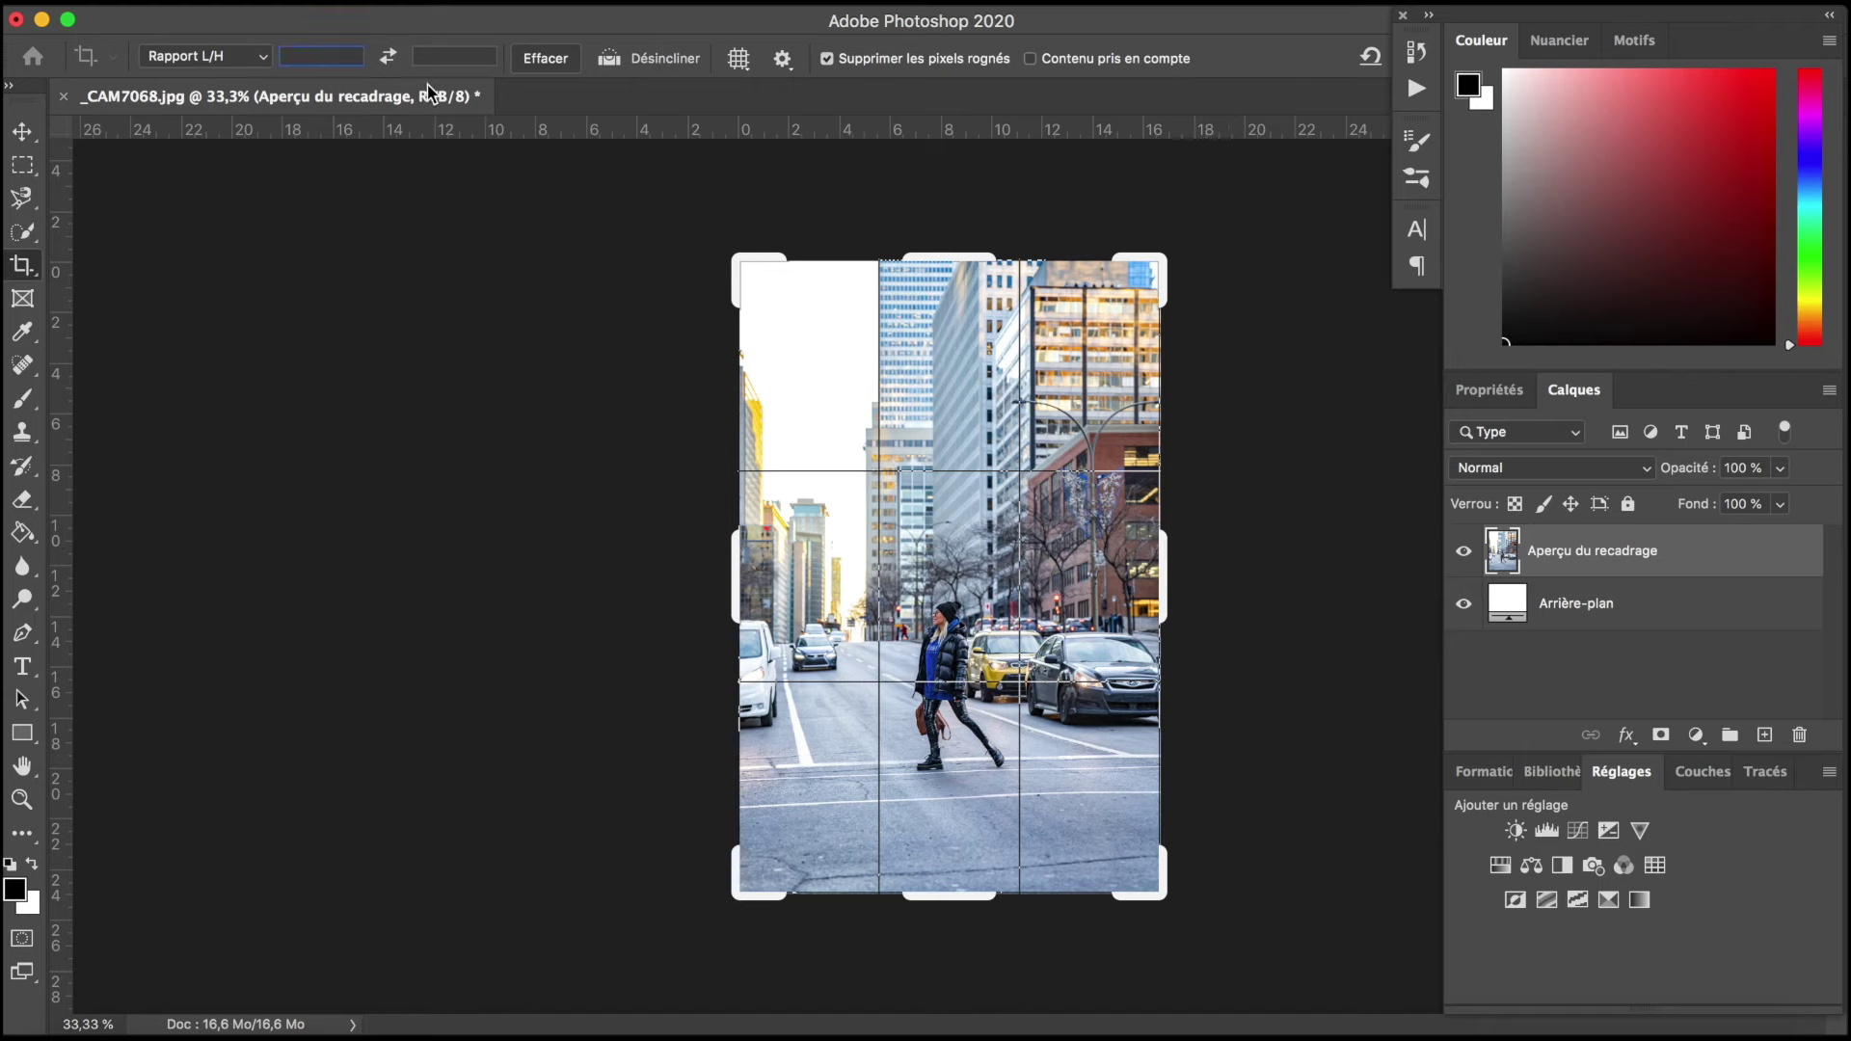
mouse_move(1162, 258)
left_mouse_down()
mouse_move(1241, 391)
mouse_move(1250, 222)
mouse_move(1141, 235)
mouse_move(1232, 223)
left_mouse_up()
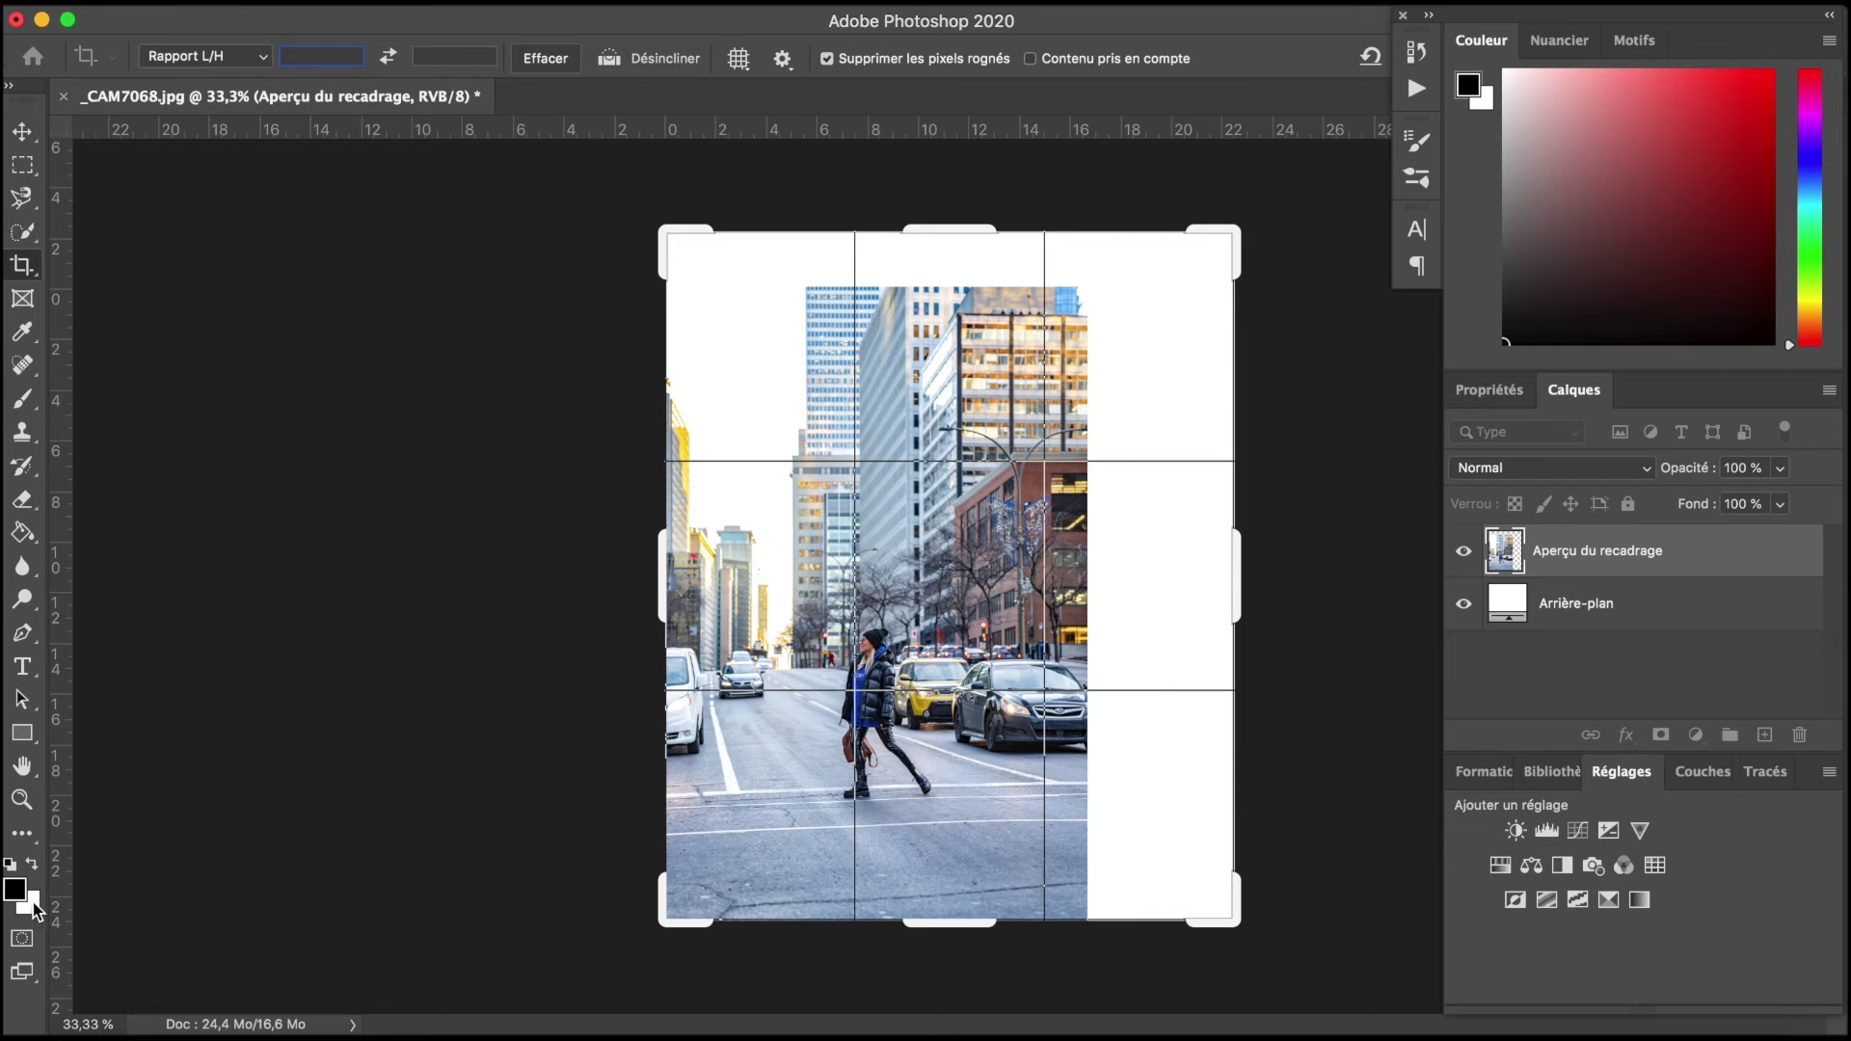
left_click_drag(1227, 234, 1155, 260)
key("ctrl+r")
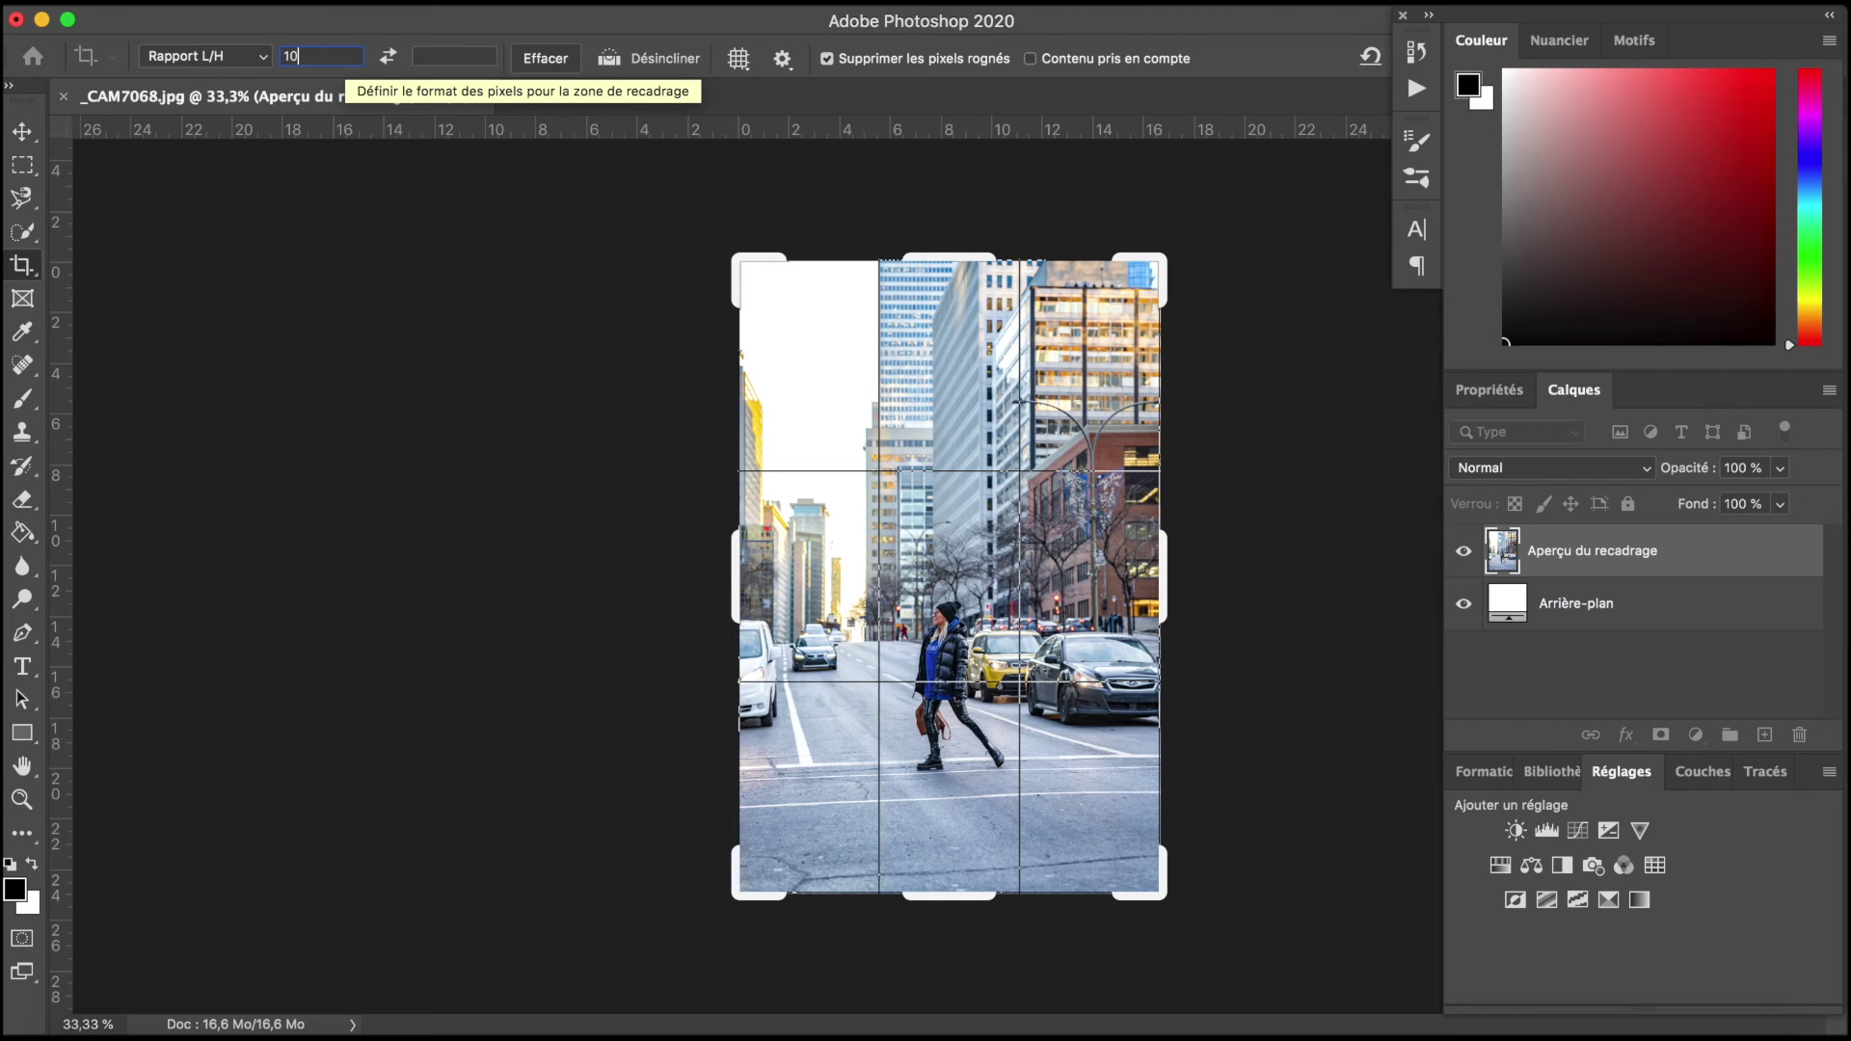
key("Tab")
type("15")
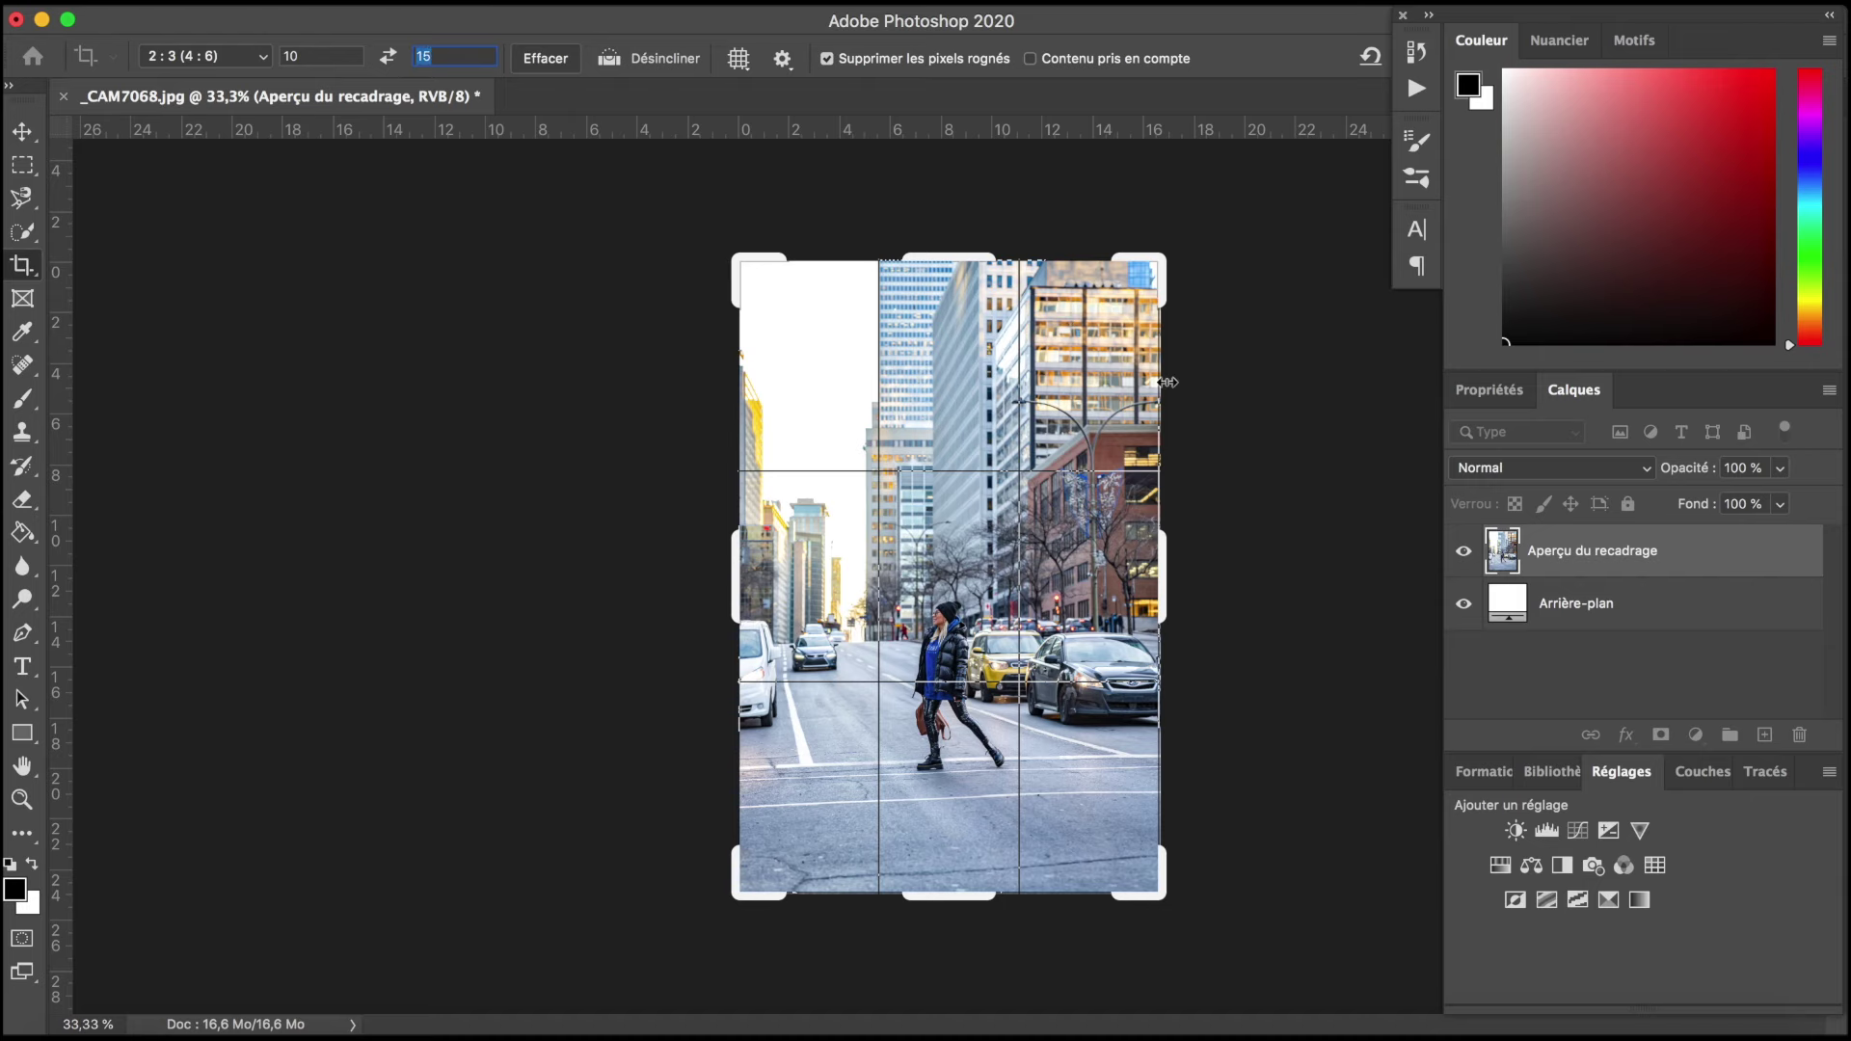
Step: Crop to a 2:3 portrait around the woman and cars, rotated about 8°
mouse_move(1162, 258)
left_mouse_down()
mouse_move(1135, 421)
mouse_move(1125, 323)
mouse_move(1158, 256)
mouse_move(1129, 302)
mouse_move(1091, 727)
mouse_move(1198, 611)
mouse_move(1298, 600)
mouse_move(1418, 669)
mouse_move(1108, 340)
left_mouse_up()
key("x")
key("x")
key("x")
mouse_move(1030, 449)
left_mouse_down()
mouse_move(1065, 450)
mouse_move(974, 467)
mouse_move(999, 479)
left_mouse_up()
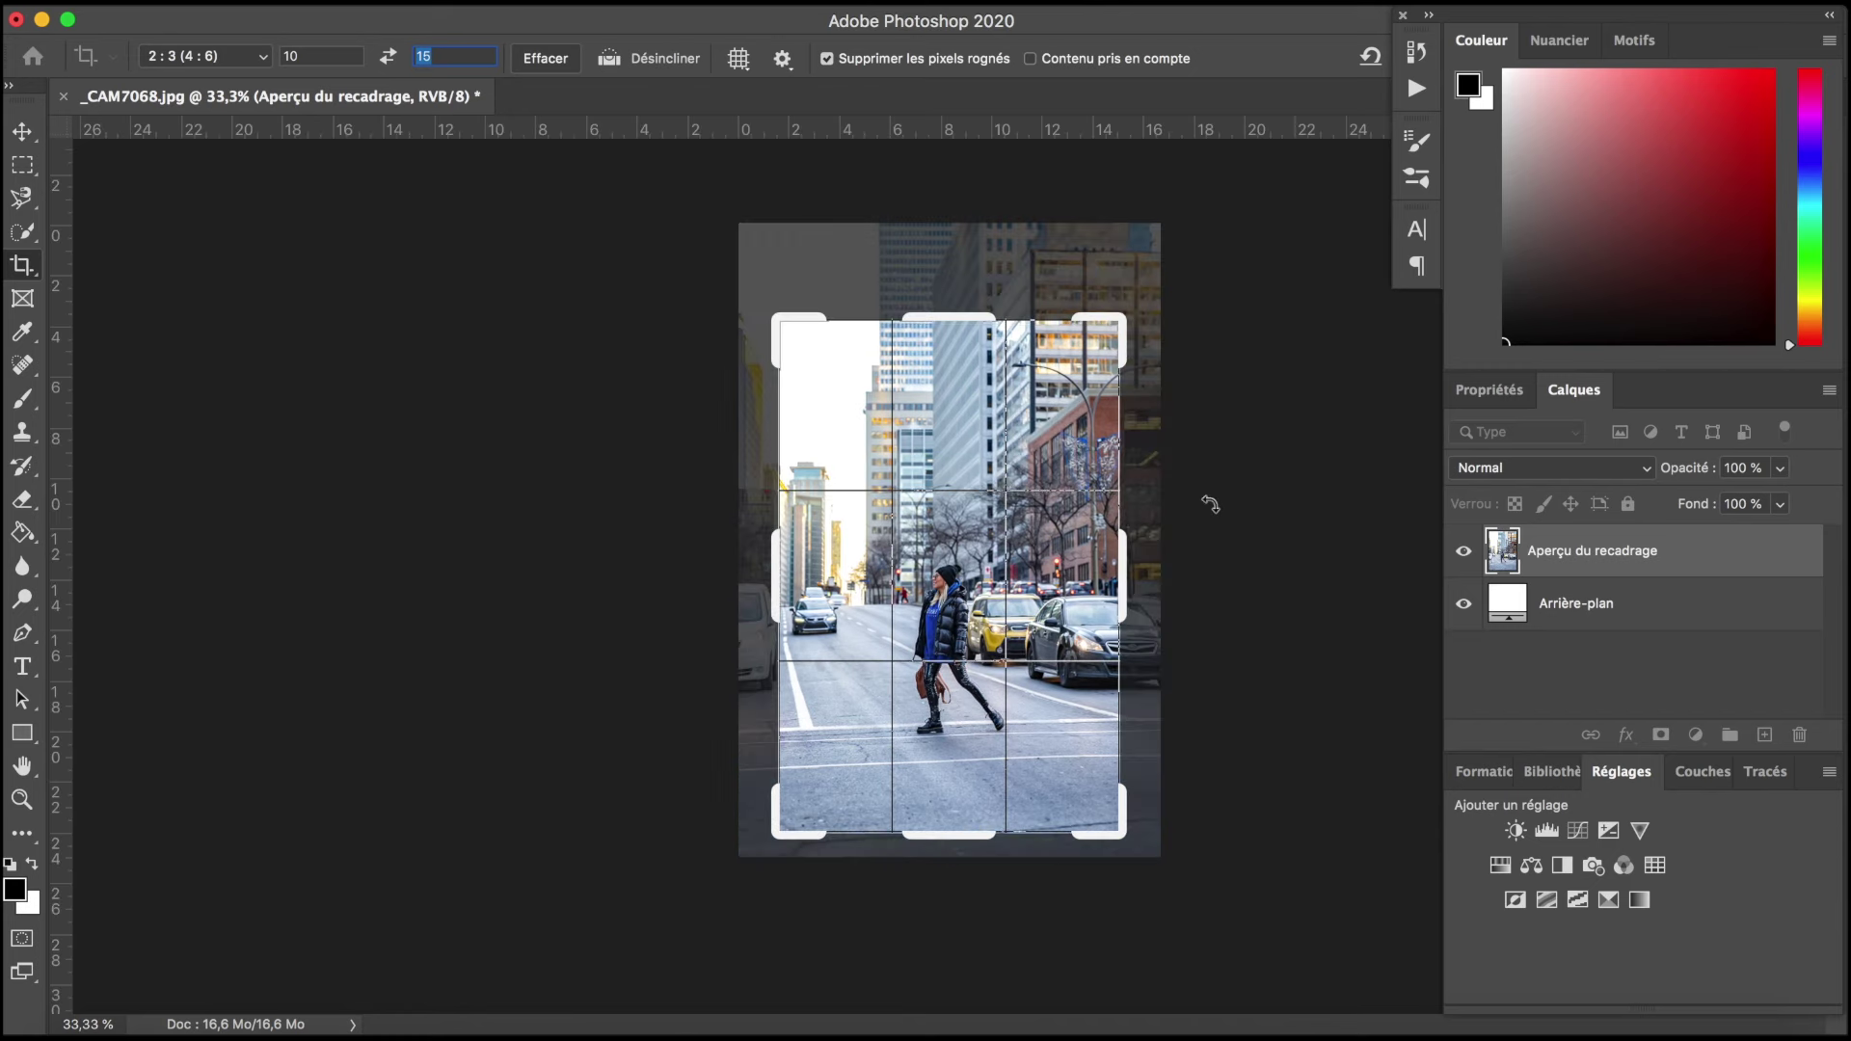
mouse_move(1210, 503)
left_mouse_down()
mouse_move(1215, 544)
mouse_move(1231, 502)
mouse_move(1198, 372)
mouse_move(1182, 375)
mouse_move(1275, 595)
left_mouse_up()
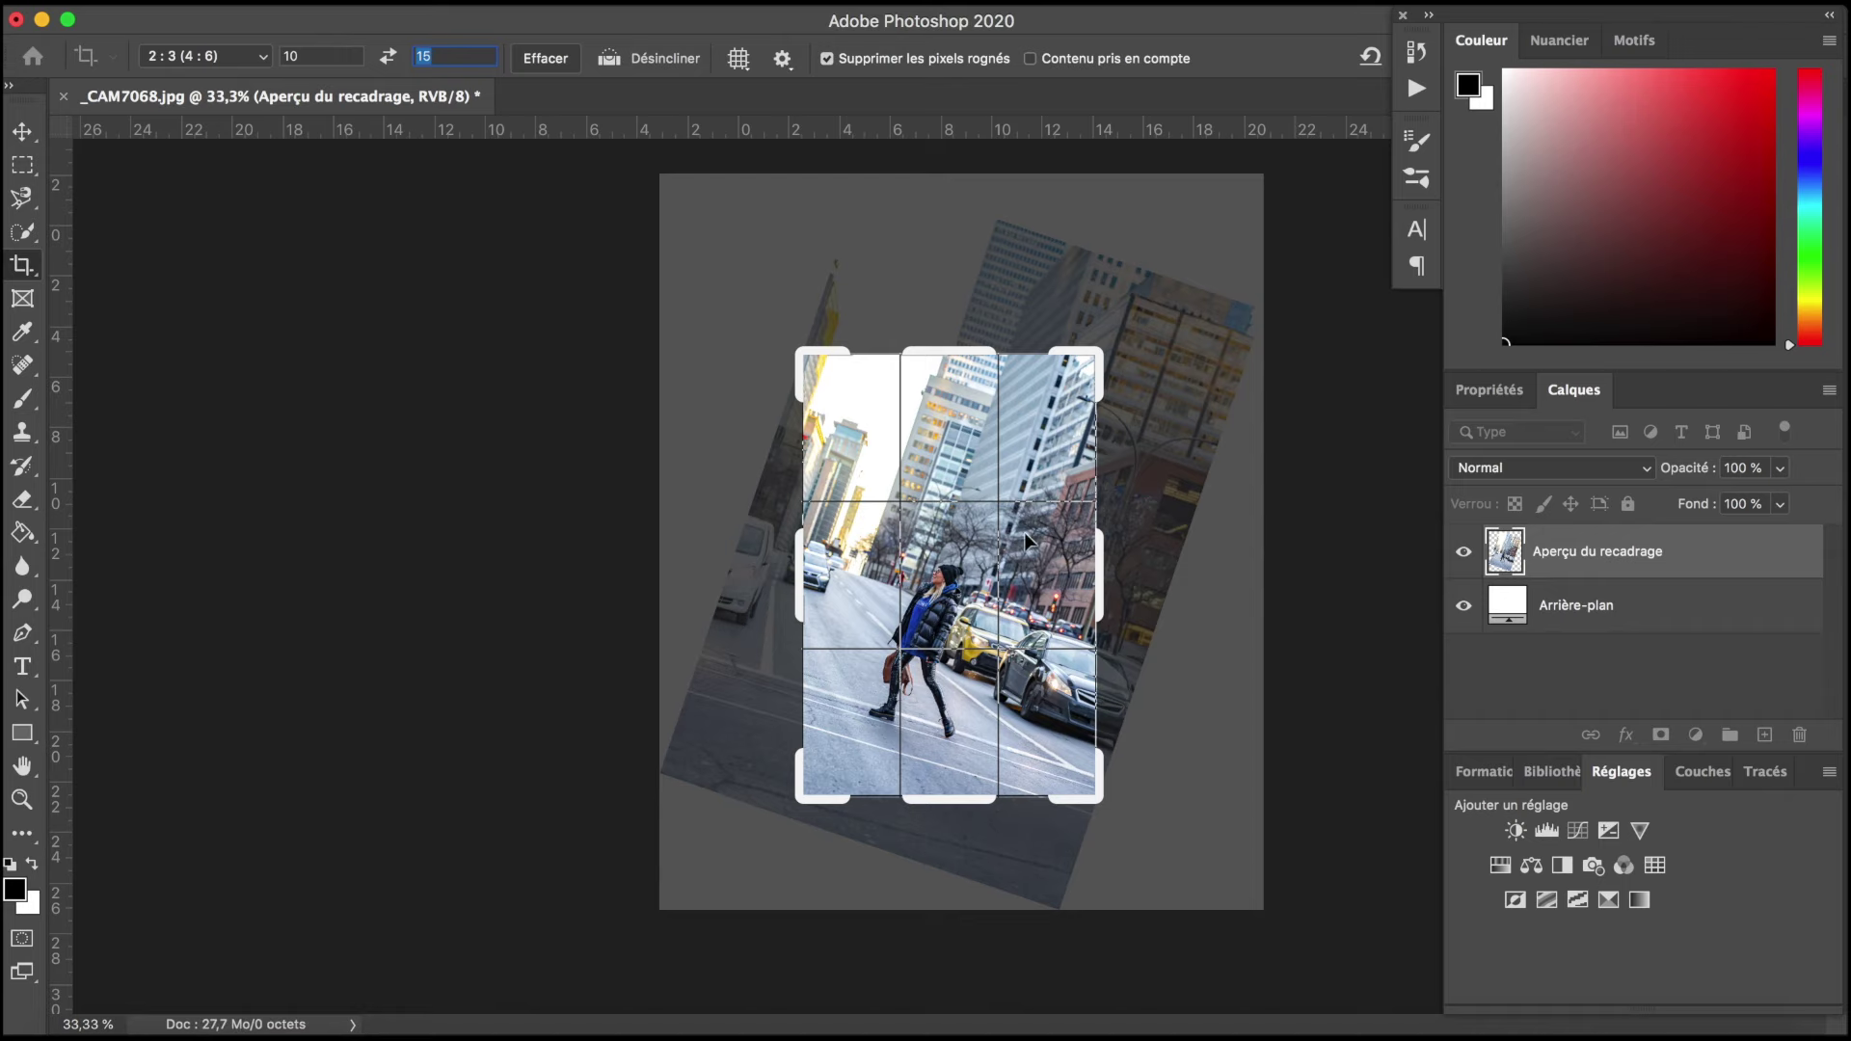
key("Return")
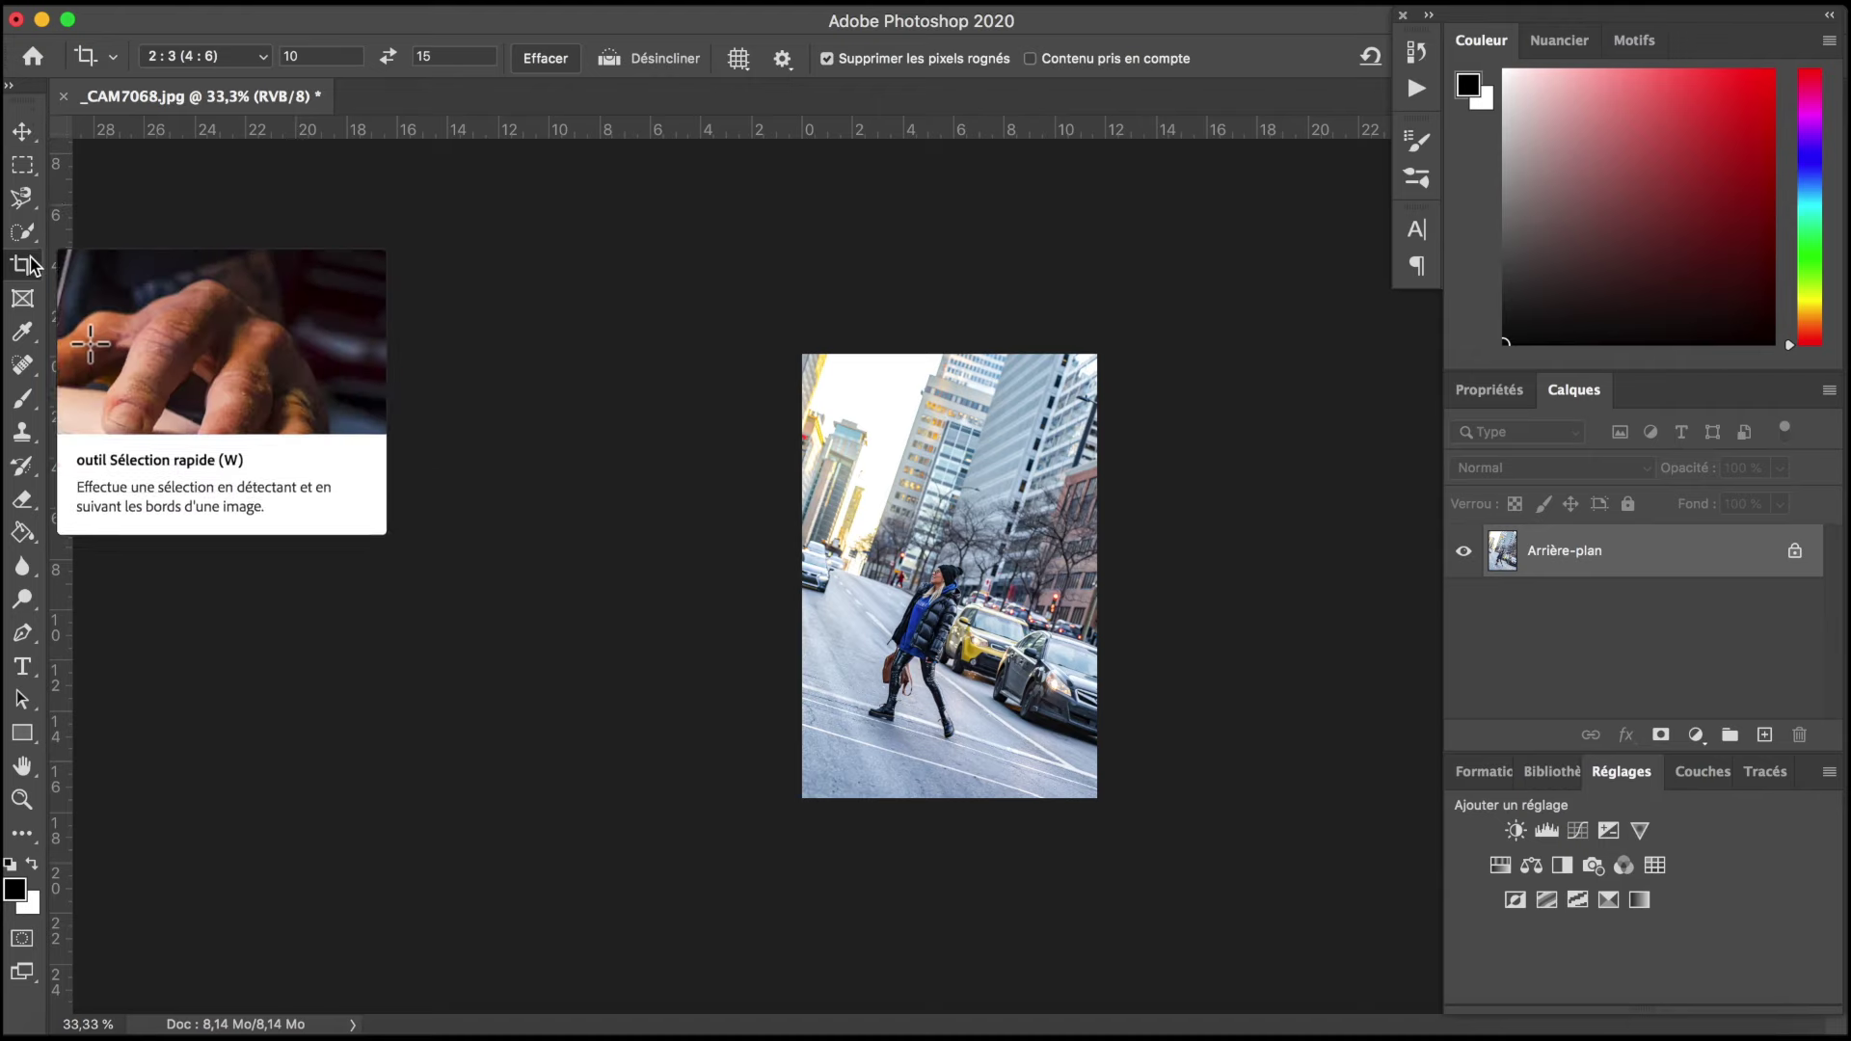
key("a")
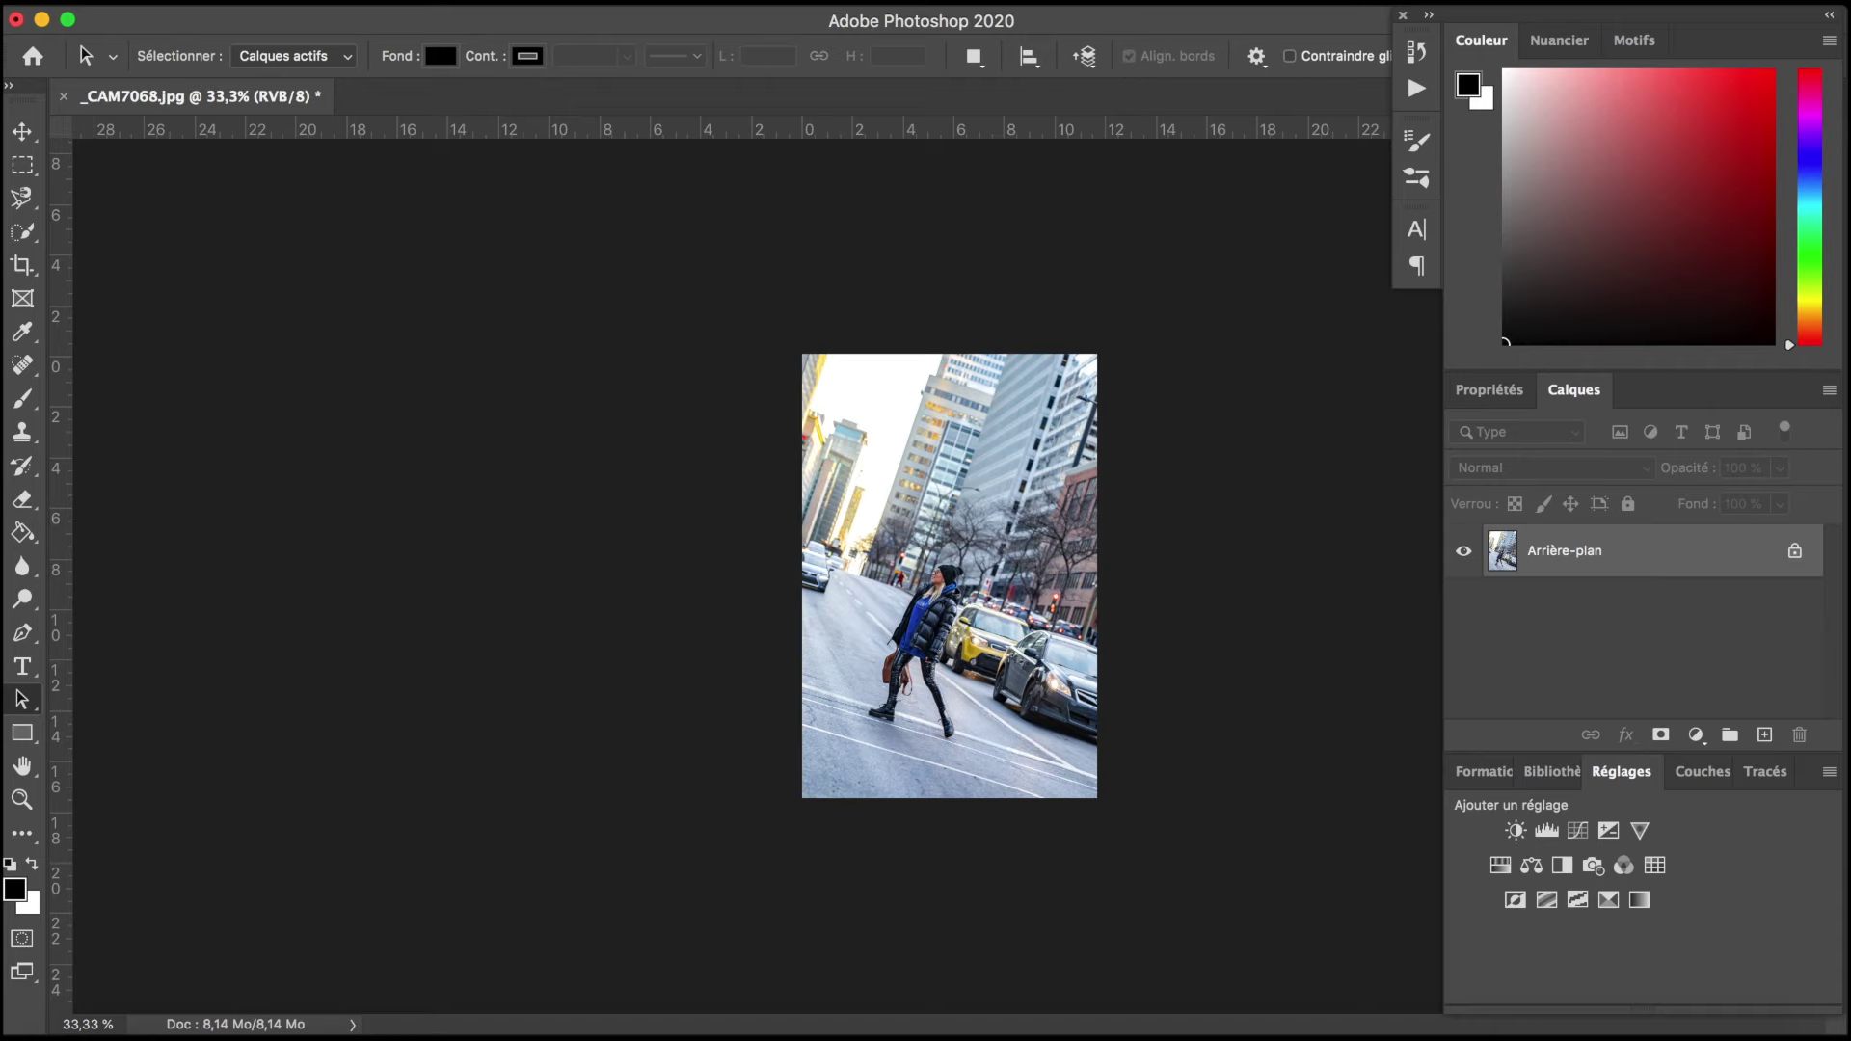
left_click(366, 0)
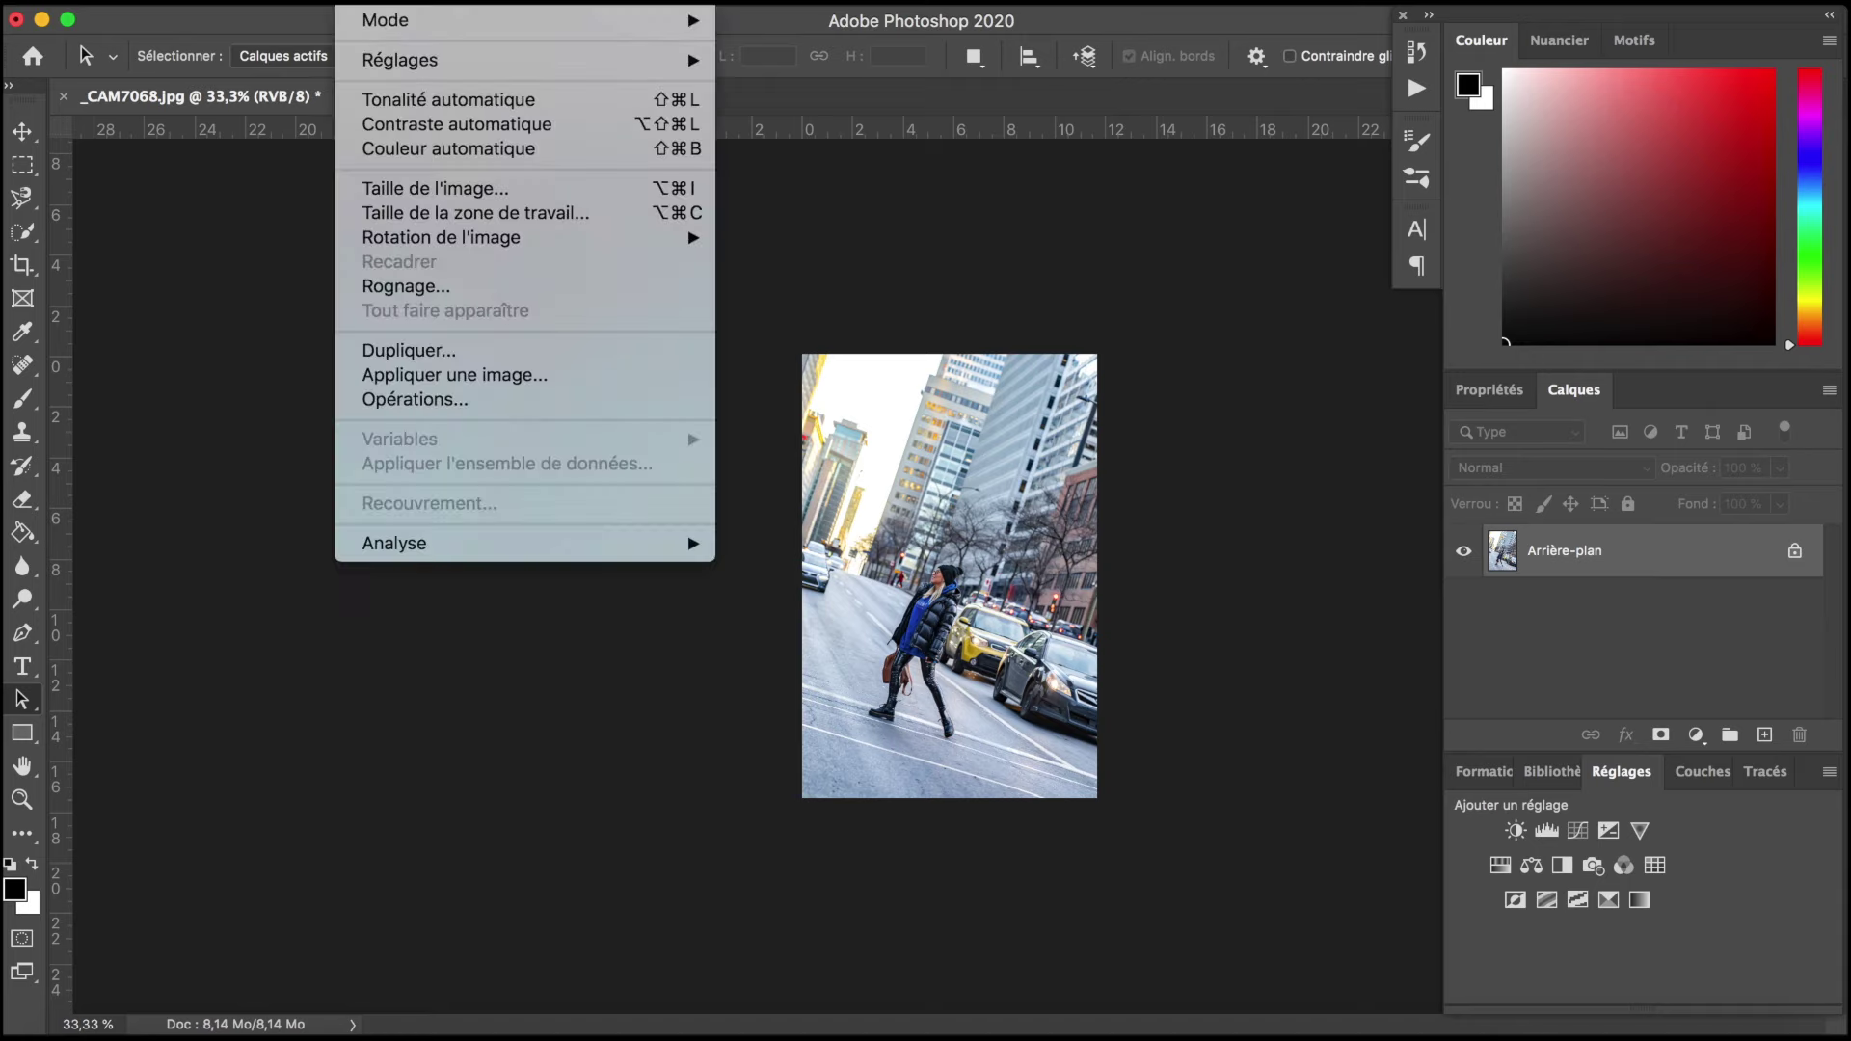
left_click(535, 189)
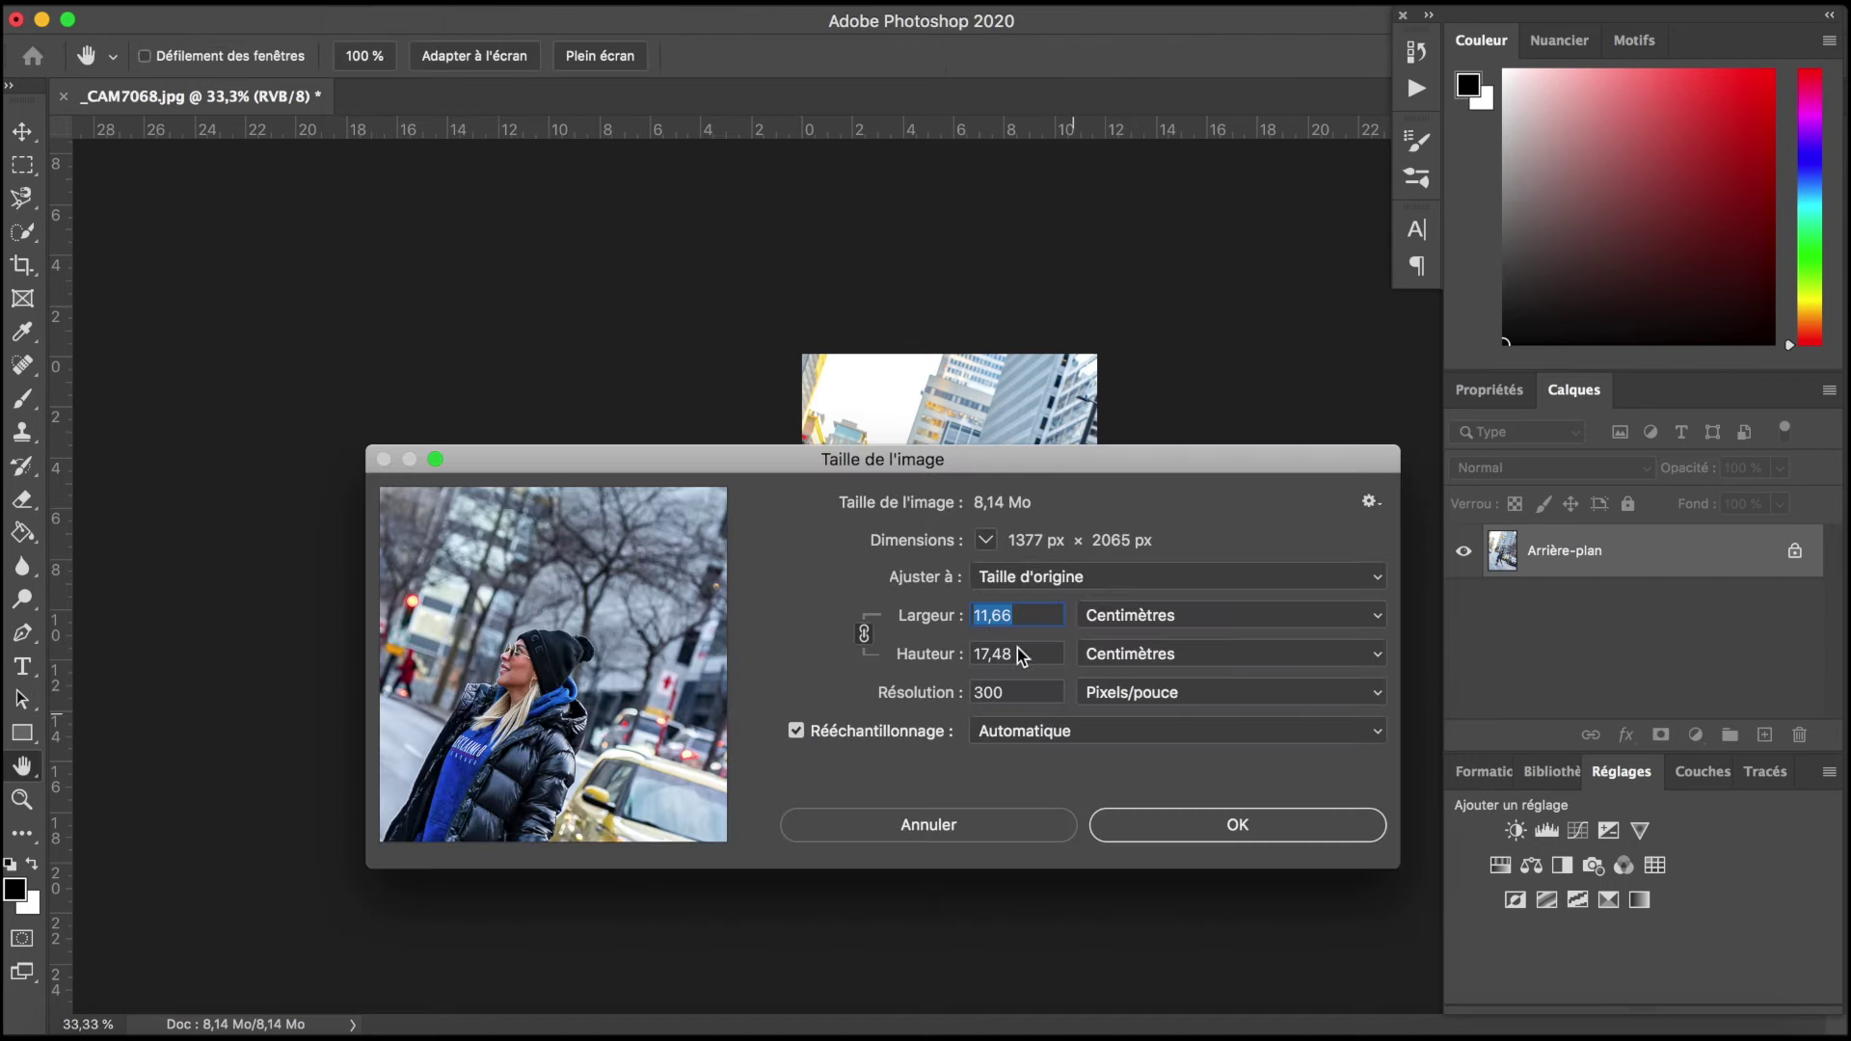
double_click(1043, 690)
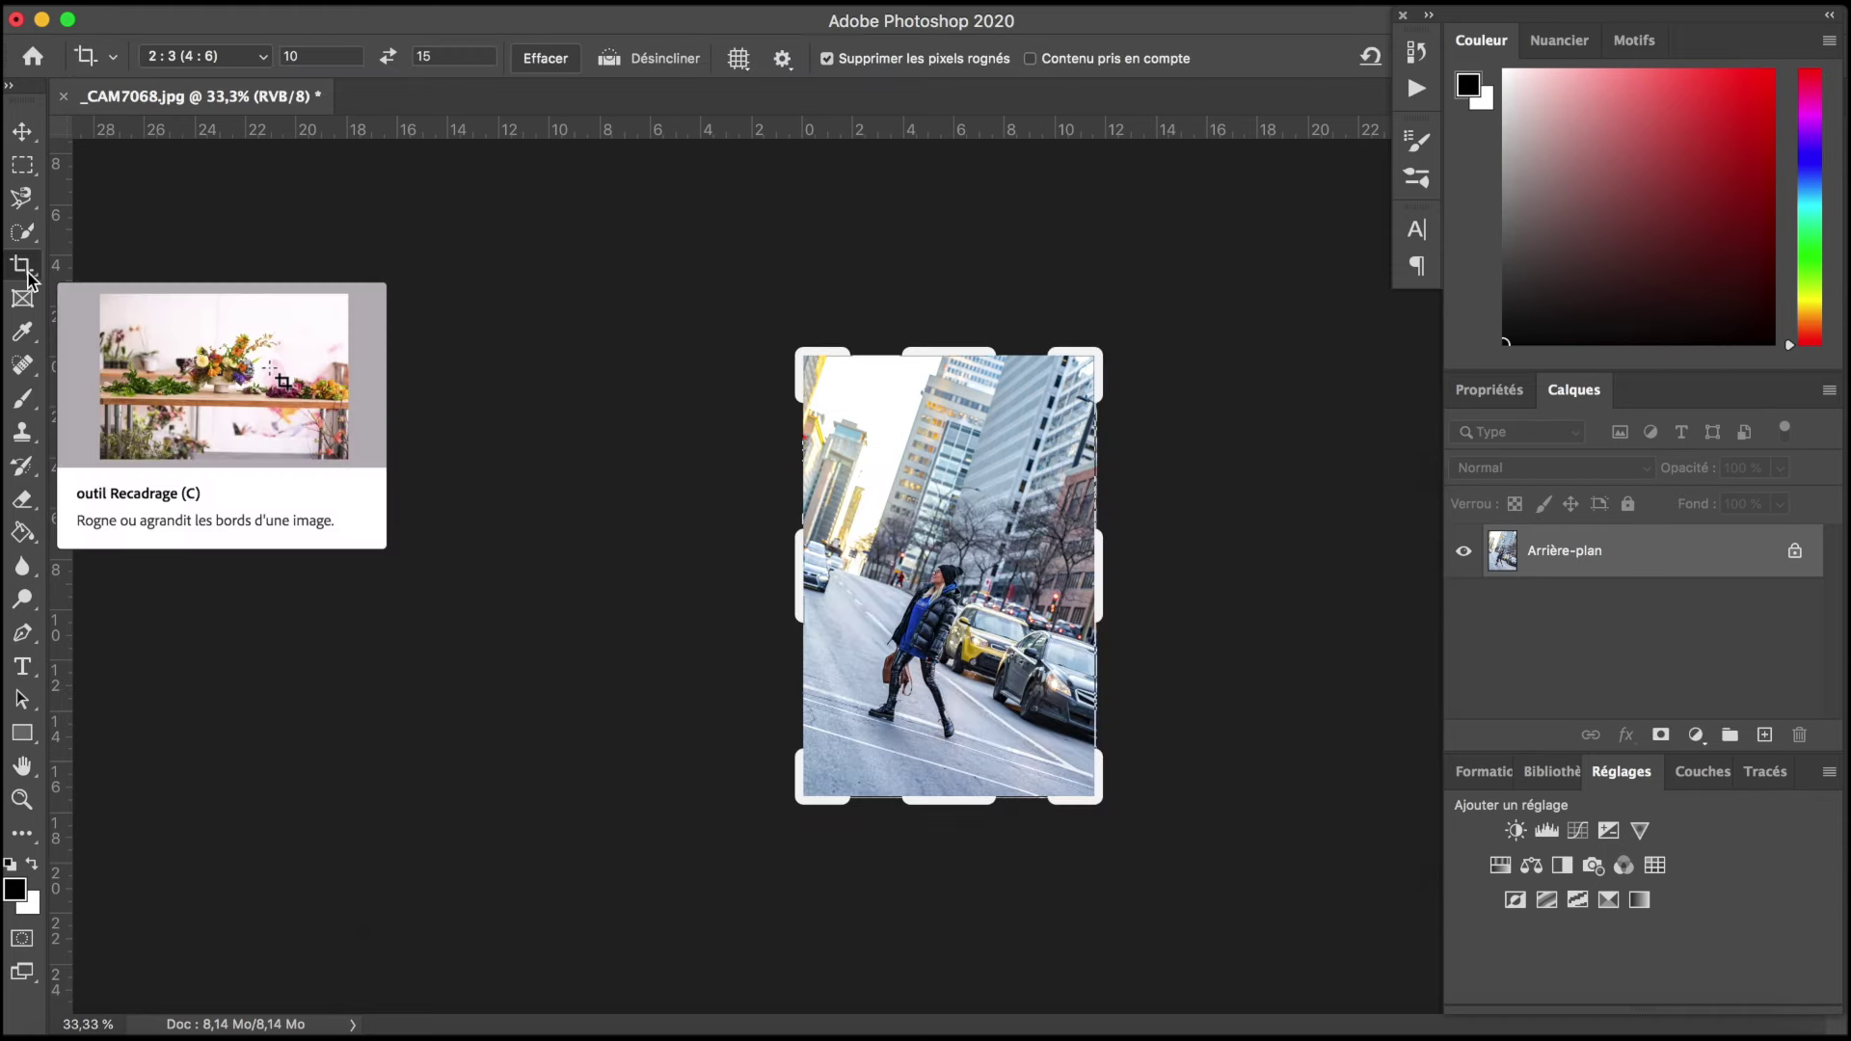
Step: Perspective-crop around the woman, aligning top corners with the buildings and widening the bottom corners
right_click(22, 266)
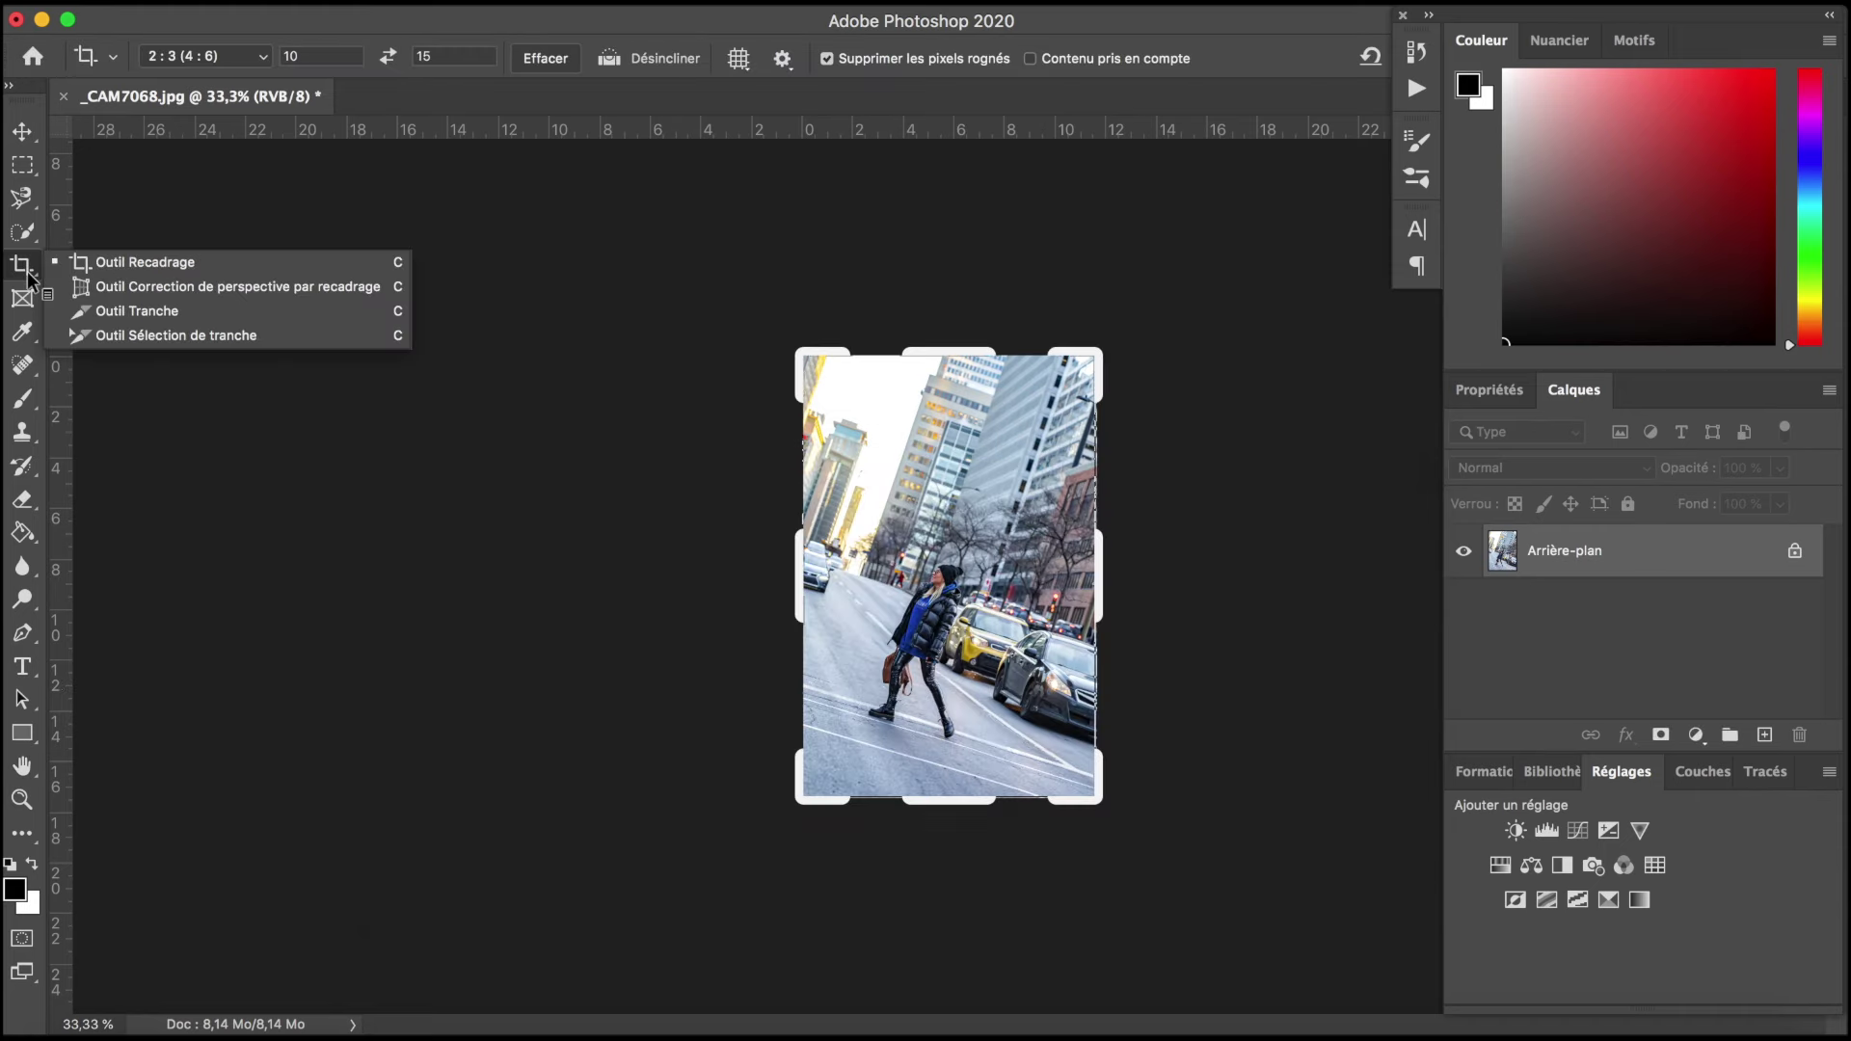
left_click(193, 287)
left_click_drag(855, 503, 1017, 779)
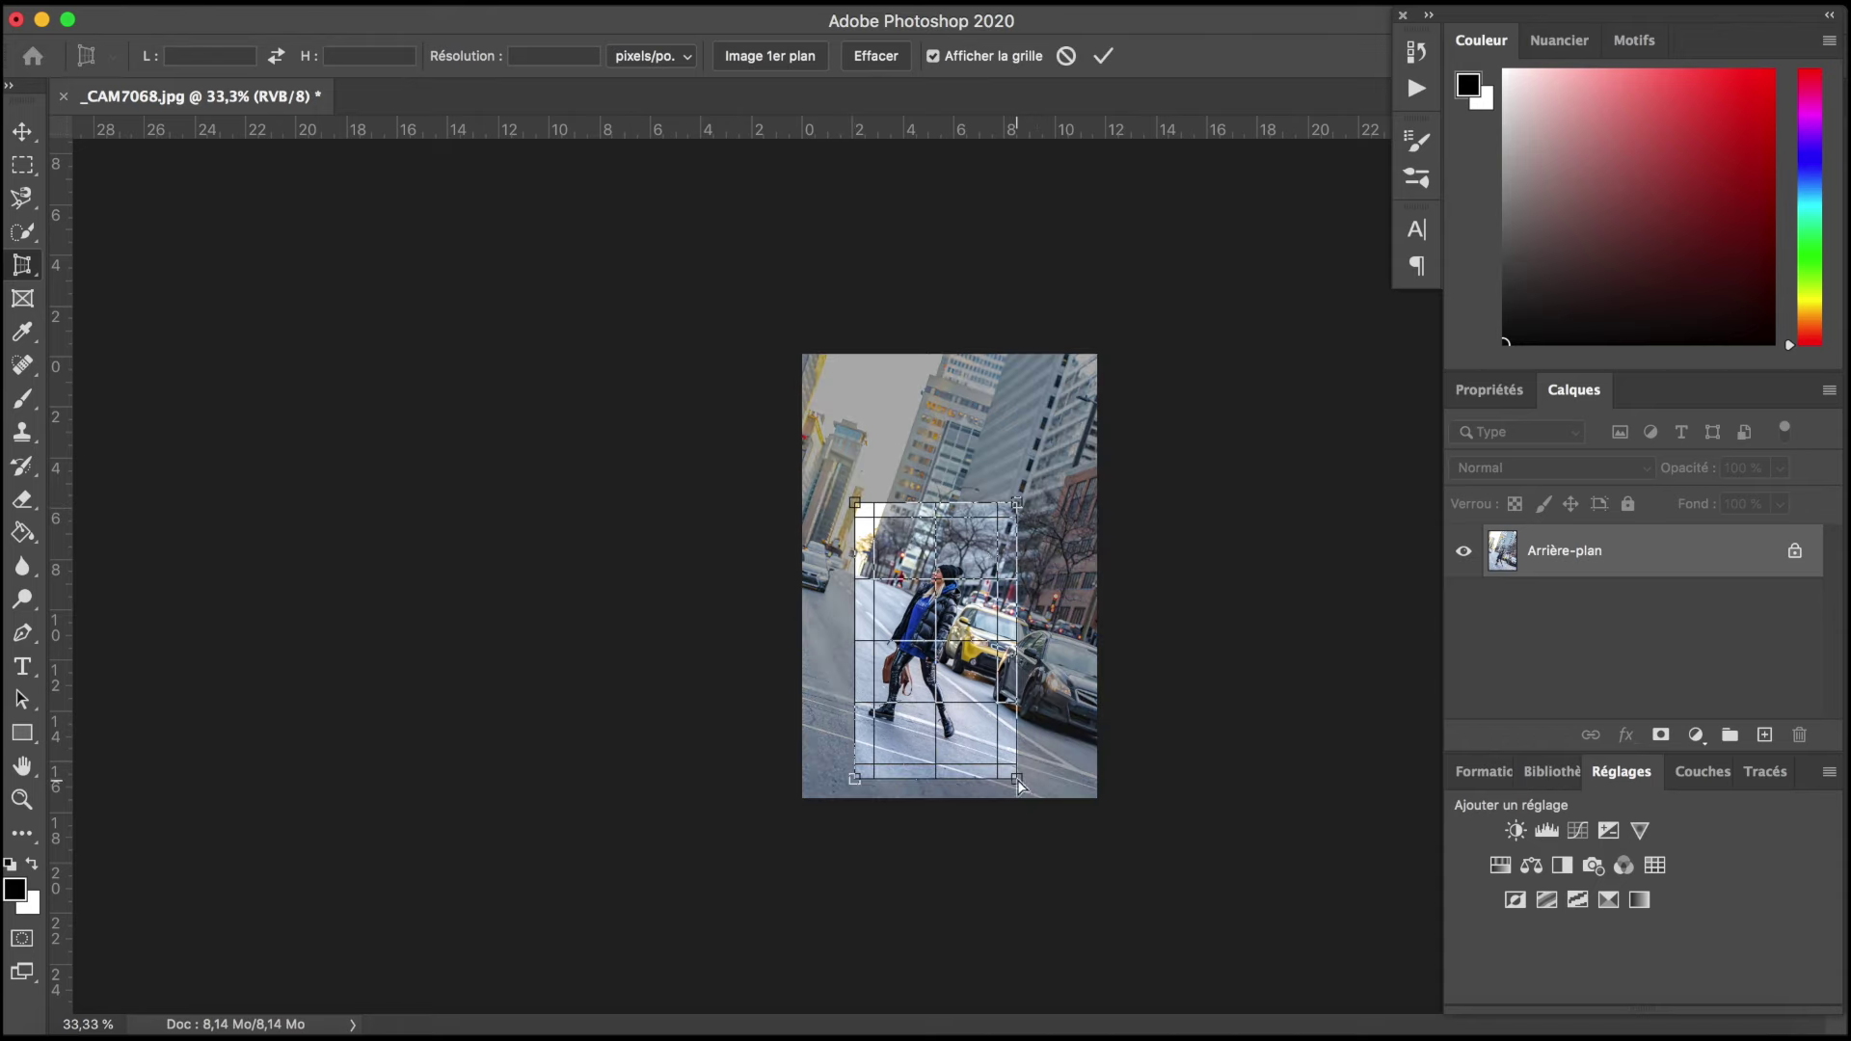
mouse_move(1017, 503)
left_mouse_down()
mouse_move(1038, 526)
mouse_move(1025, 500)
left_mouse_up()
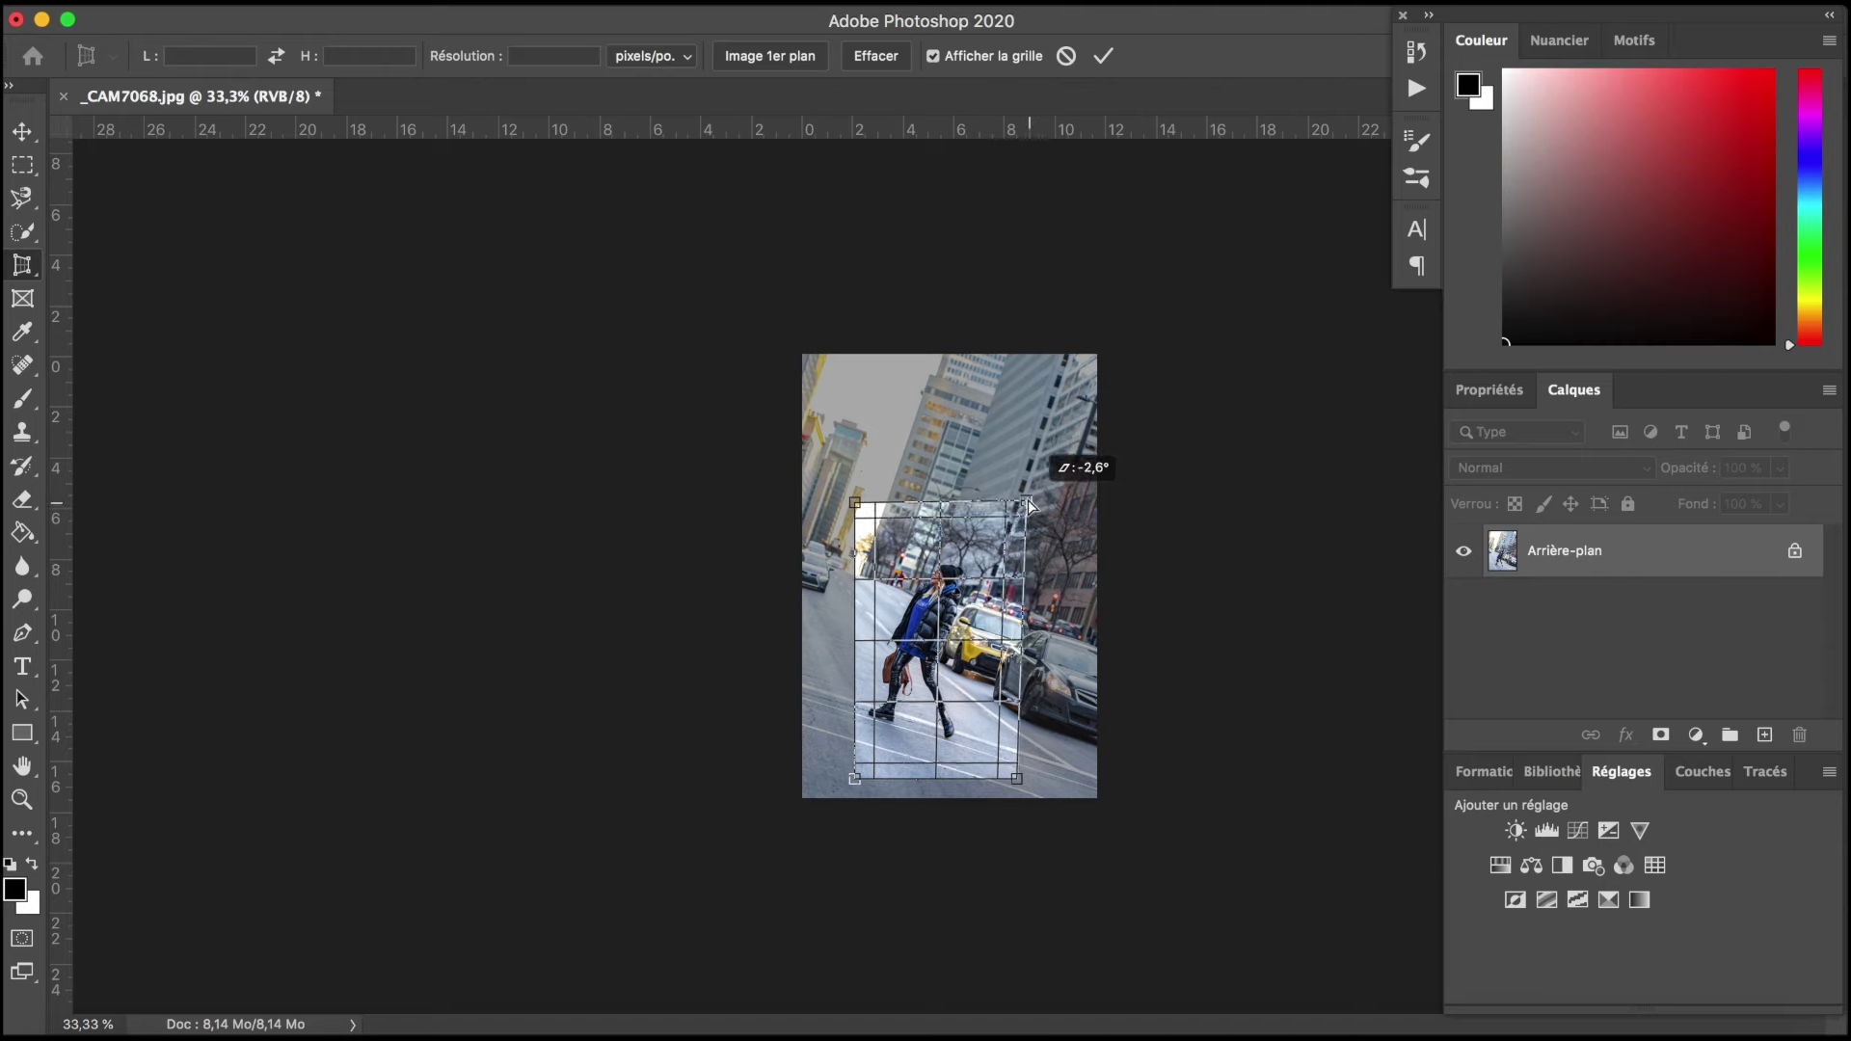
left_click_drag(855, 502, 845, 467)
left_click_drag(854, 778, 819, 778)
left_click_drag(1017, 778, 1112, 778)
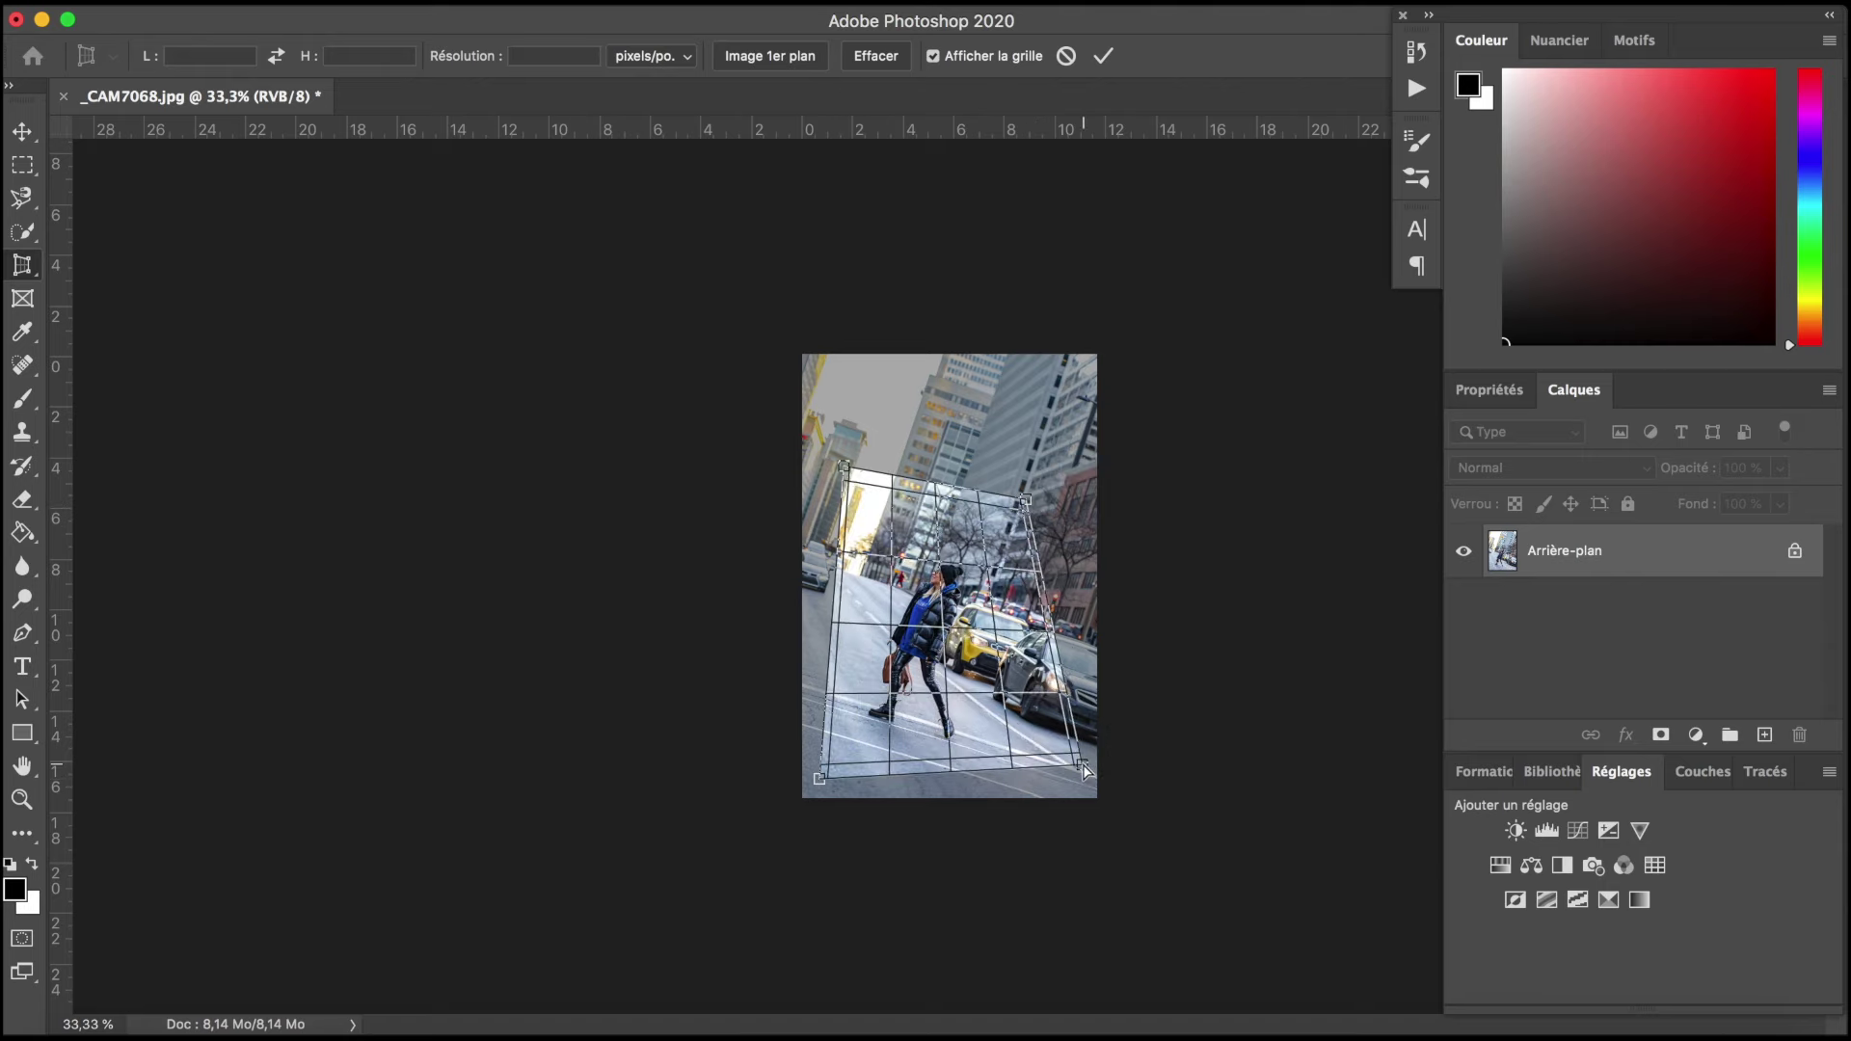
key("Return")
Step: Select the whole photo and scale it down toward the lower left with Free Transform
left_click(22, 165)
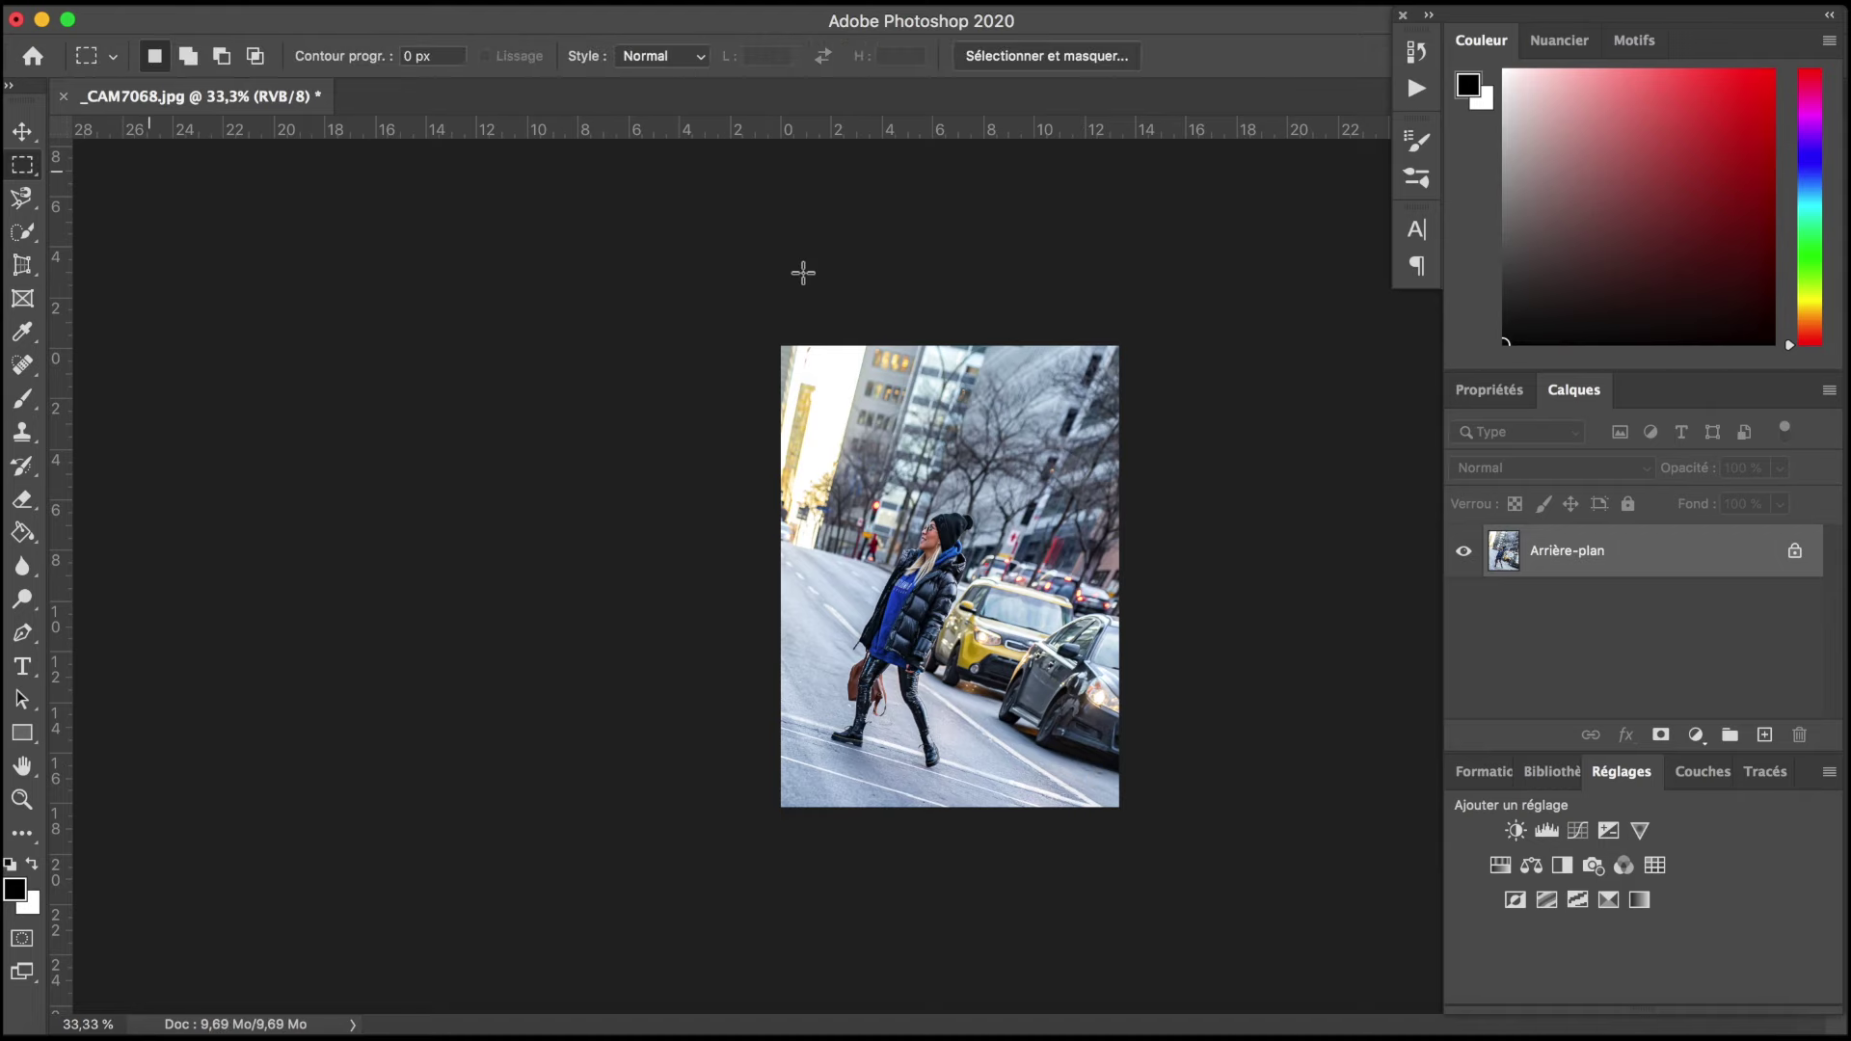
left_click_drag(738, 316, 1297, 975)
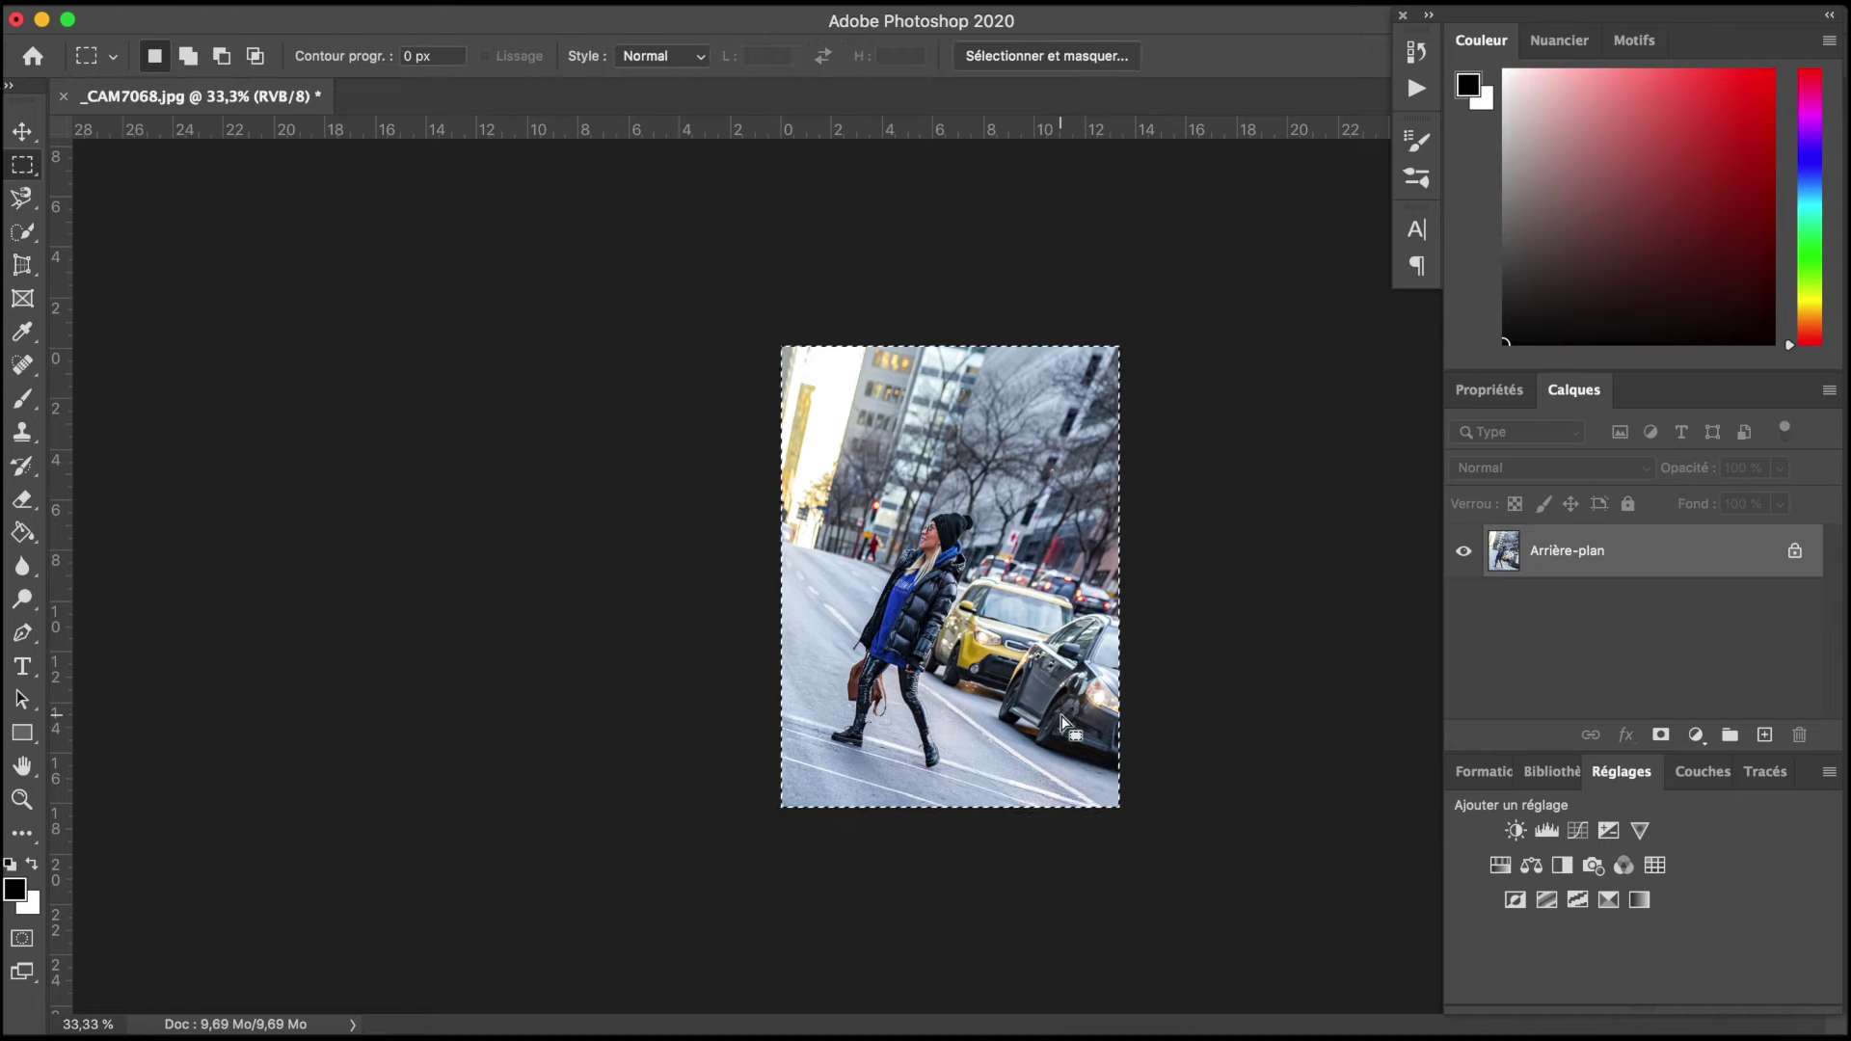
key("super+t")
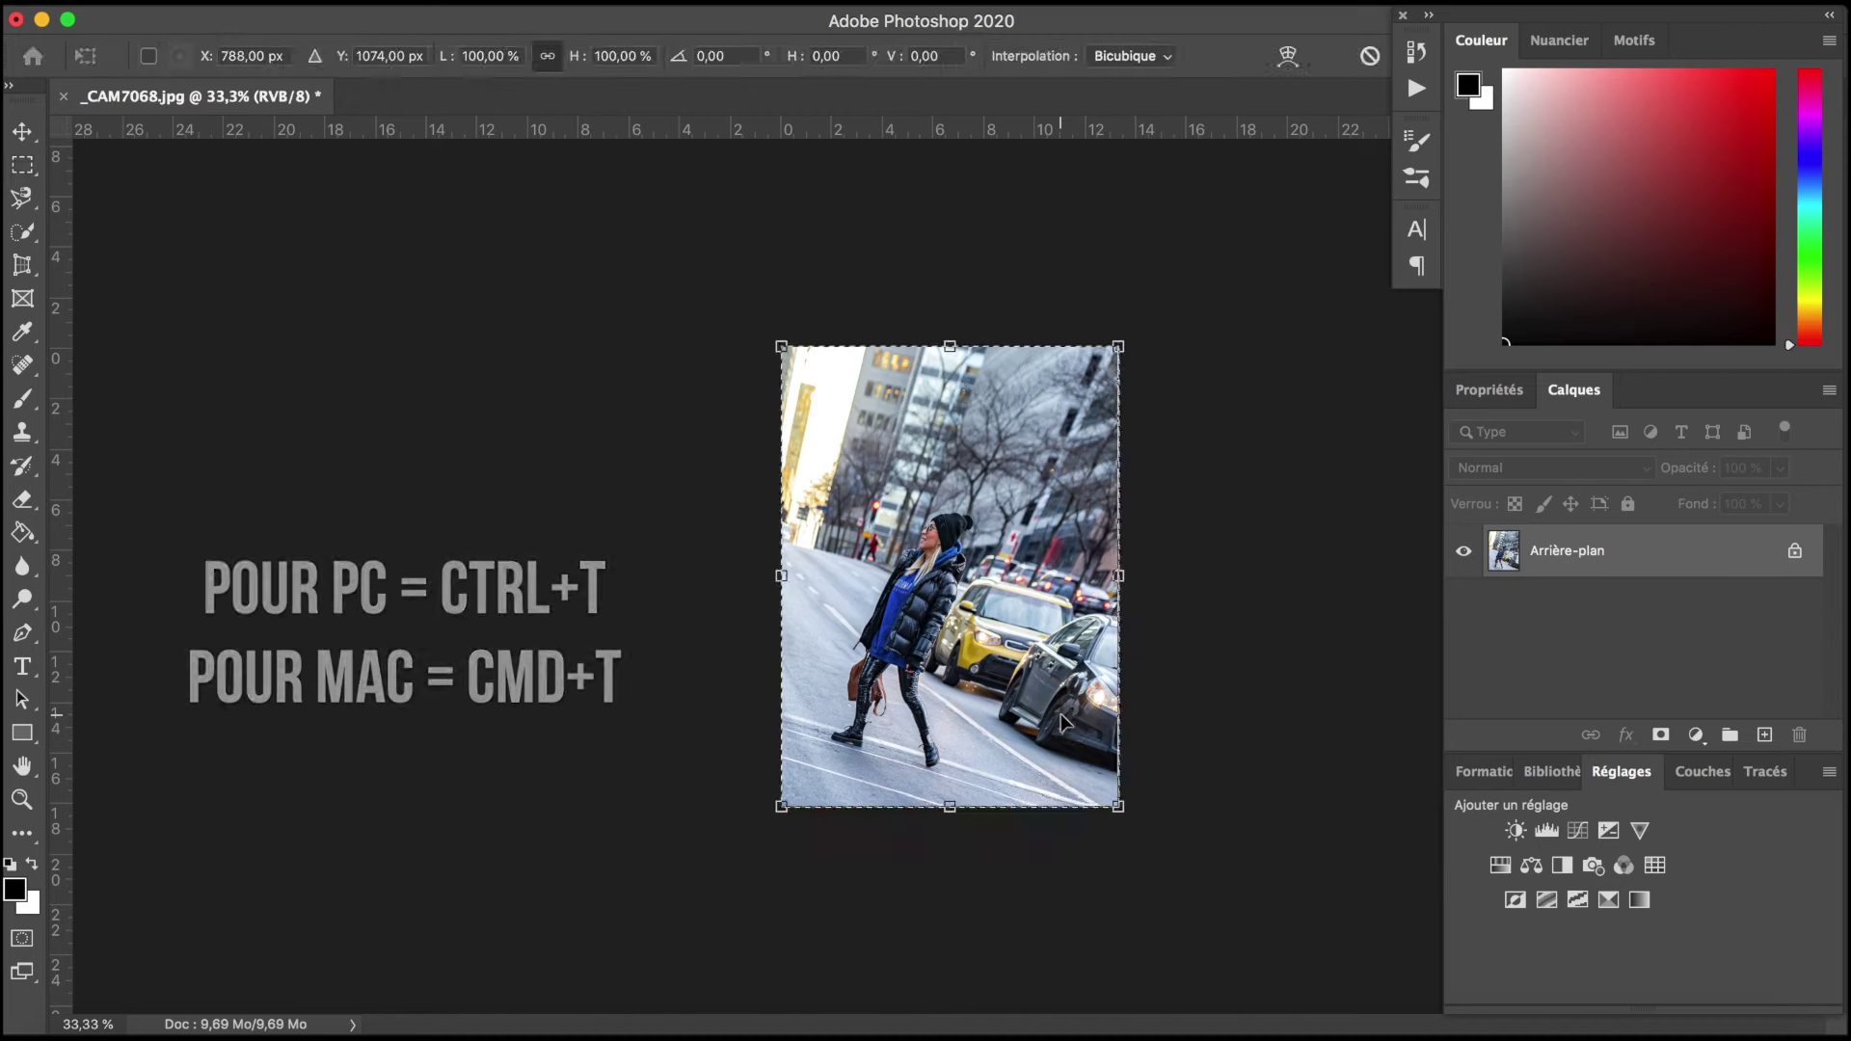
left_click_drag(1118, 346, 1121, 342)
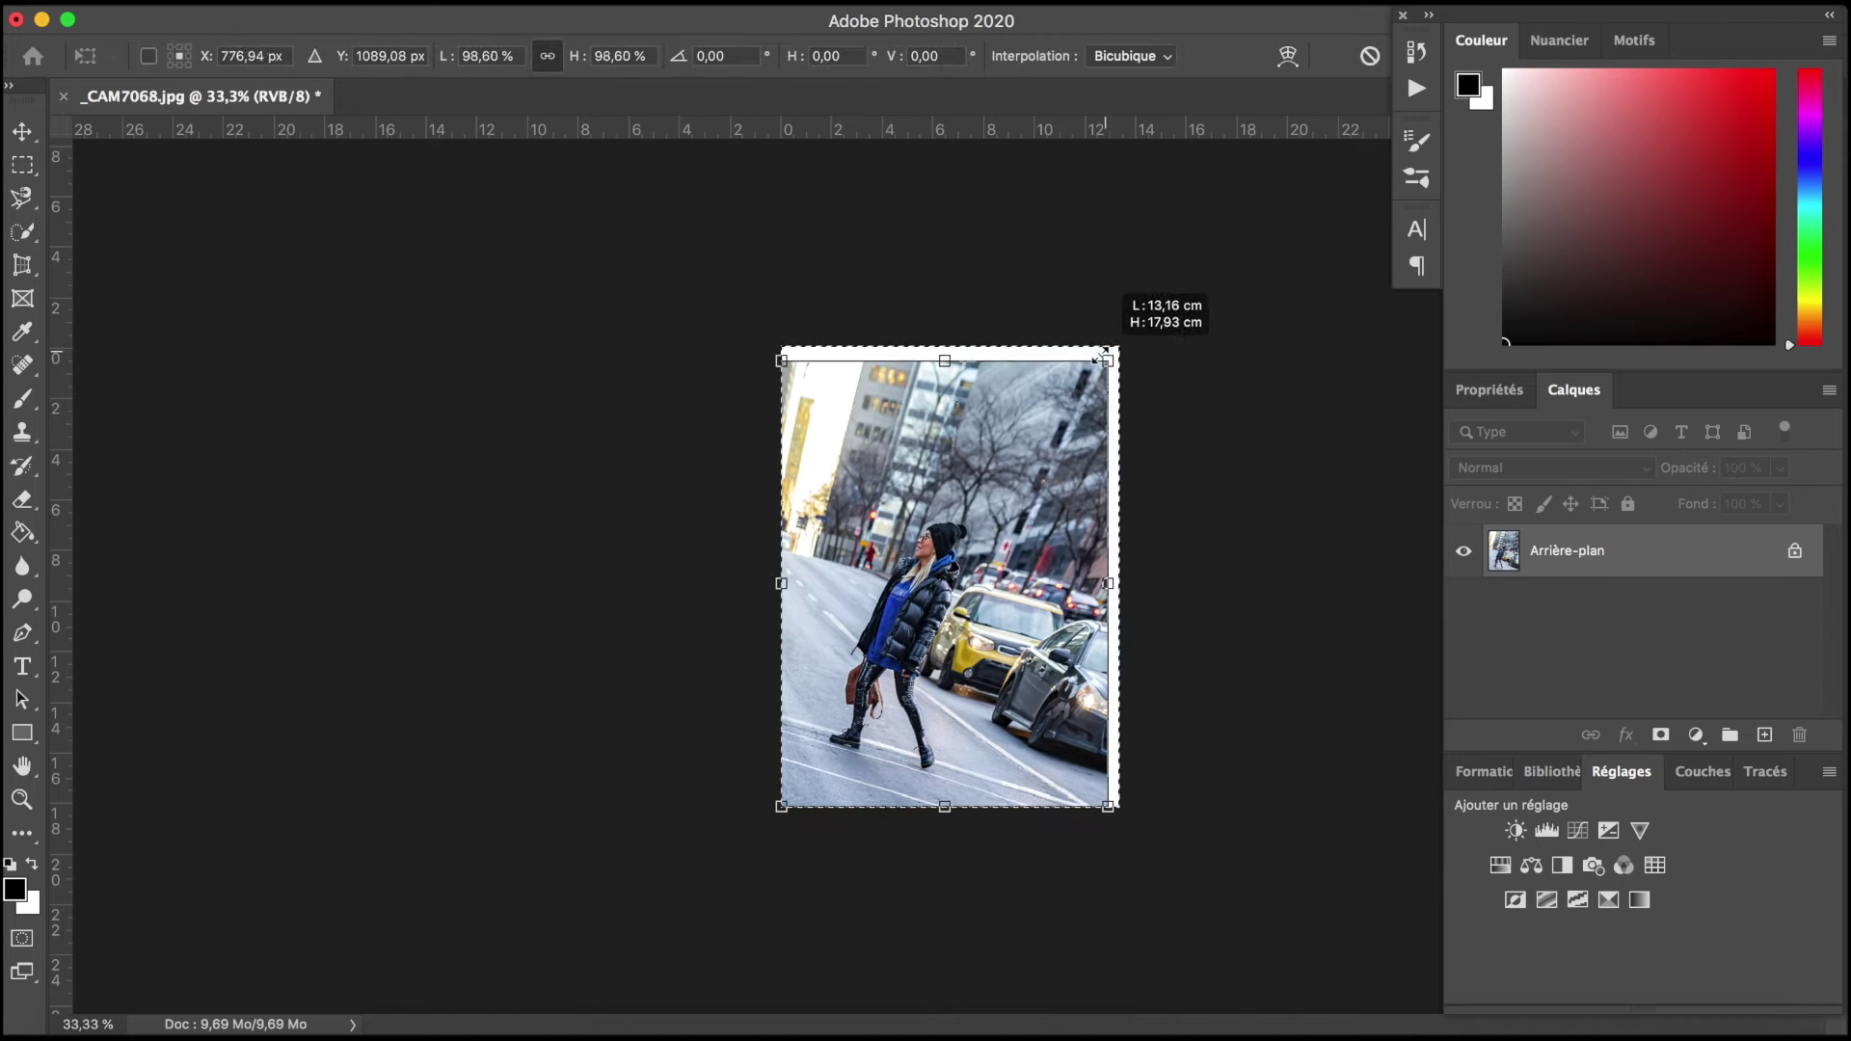
left_click_drag(1122, 343, 1044, 396)
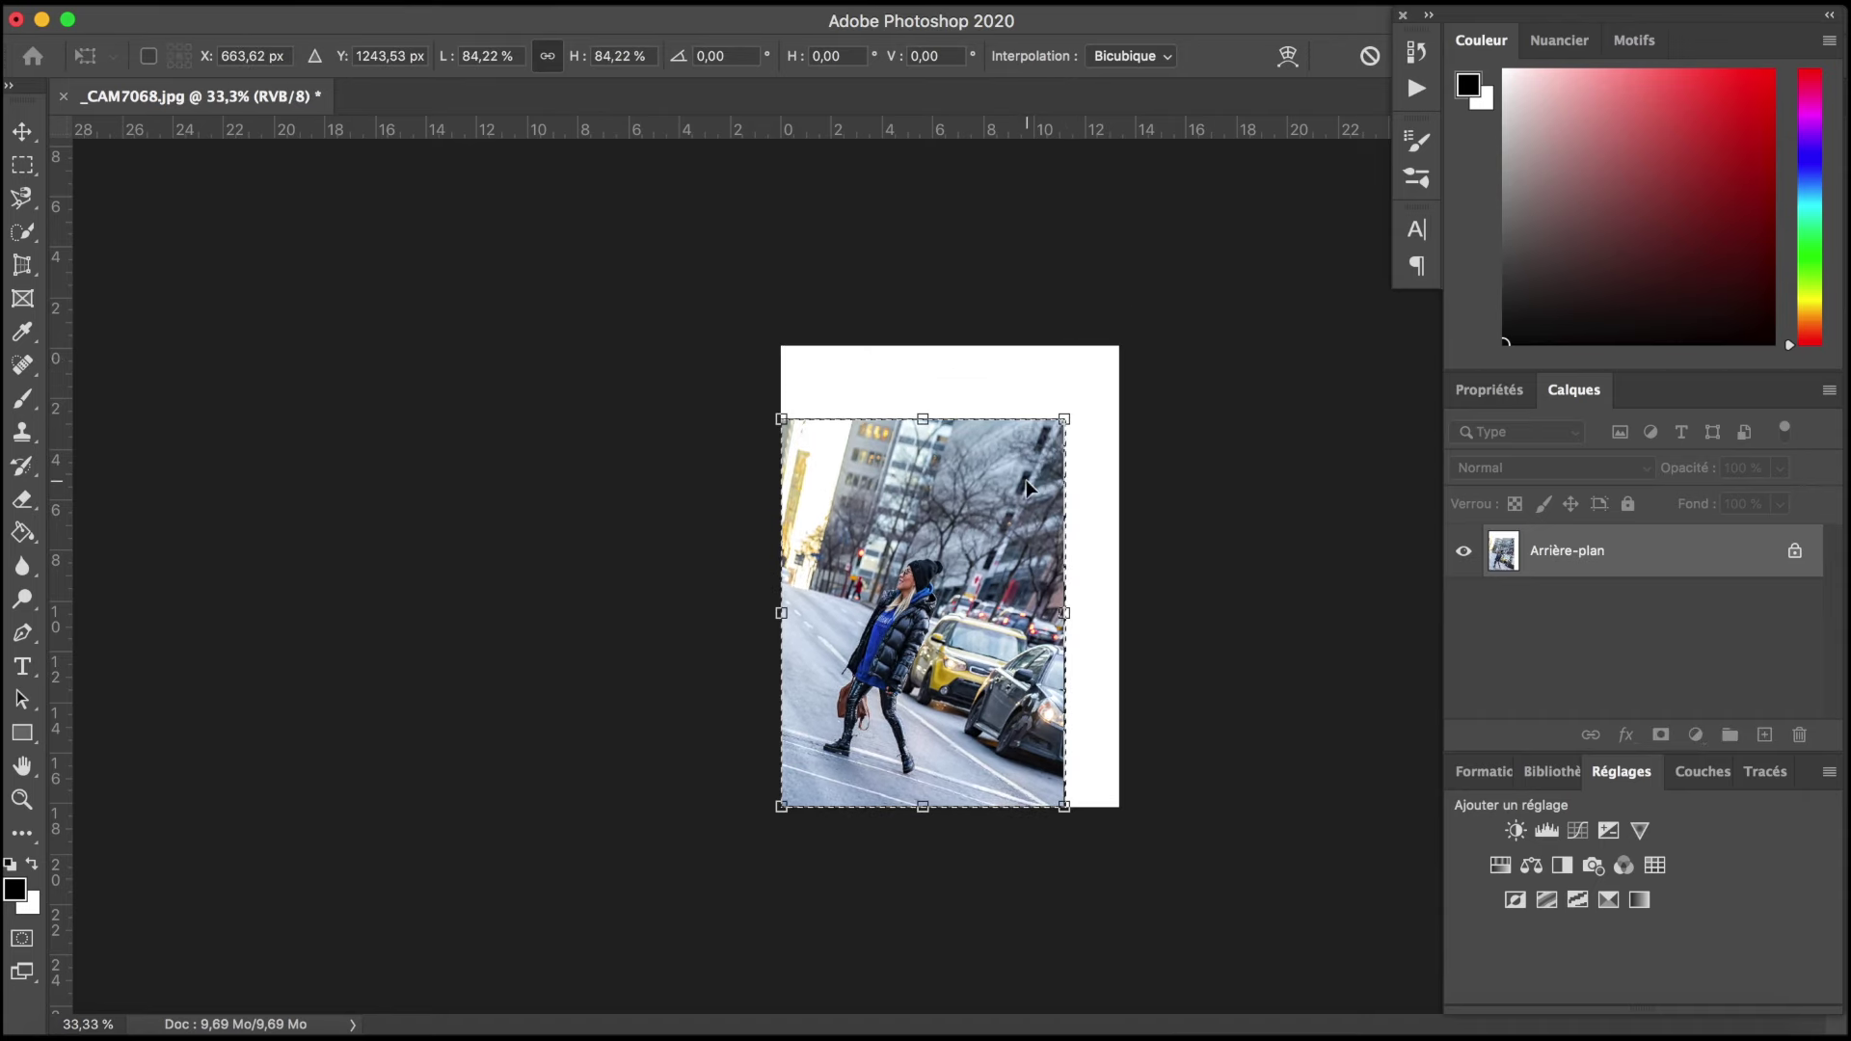
Step: Distort the photo into a leaning perspective trapezoid, apply it, and deselect
right_click(1005, 492)
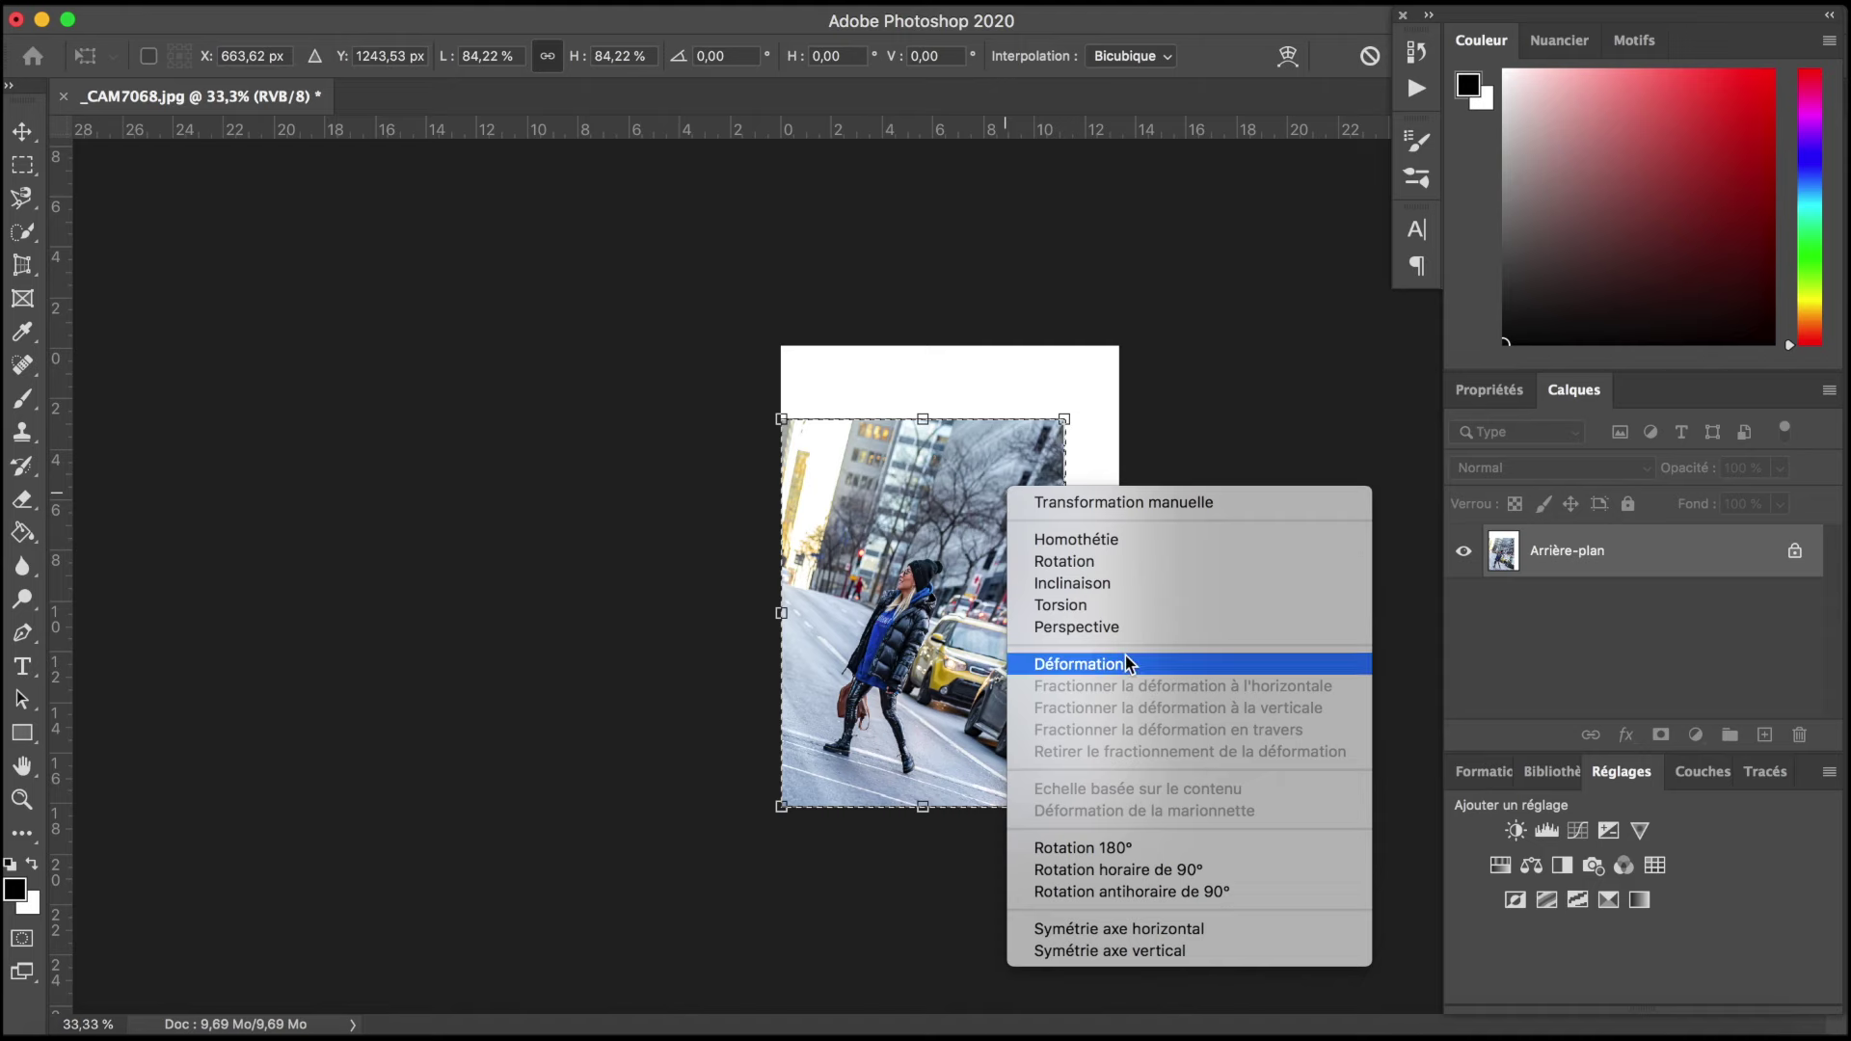
left_click(1132, 628)
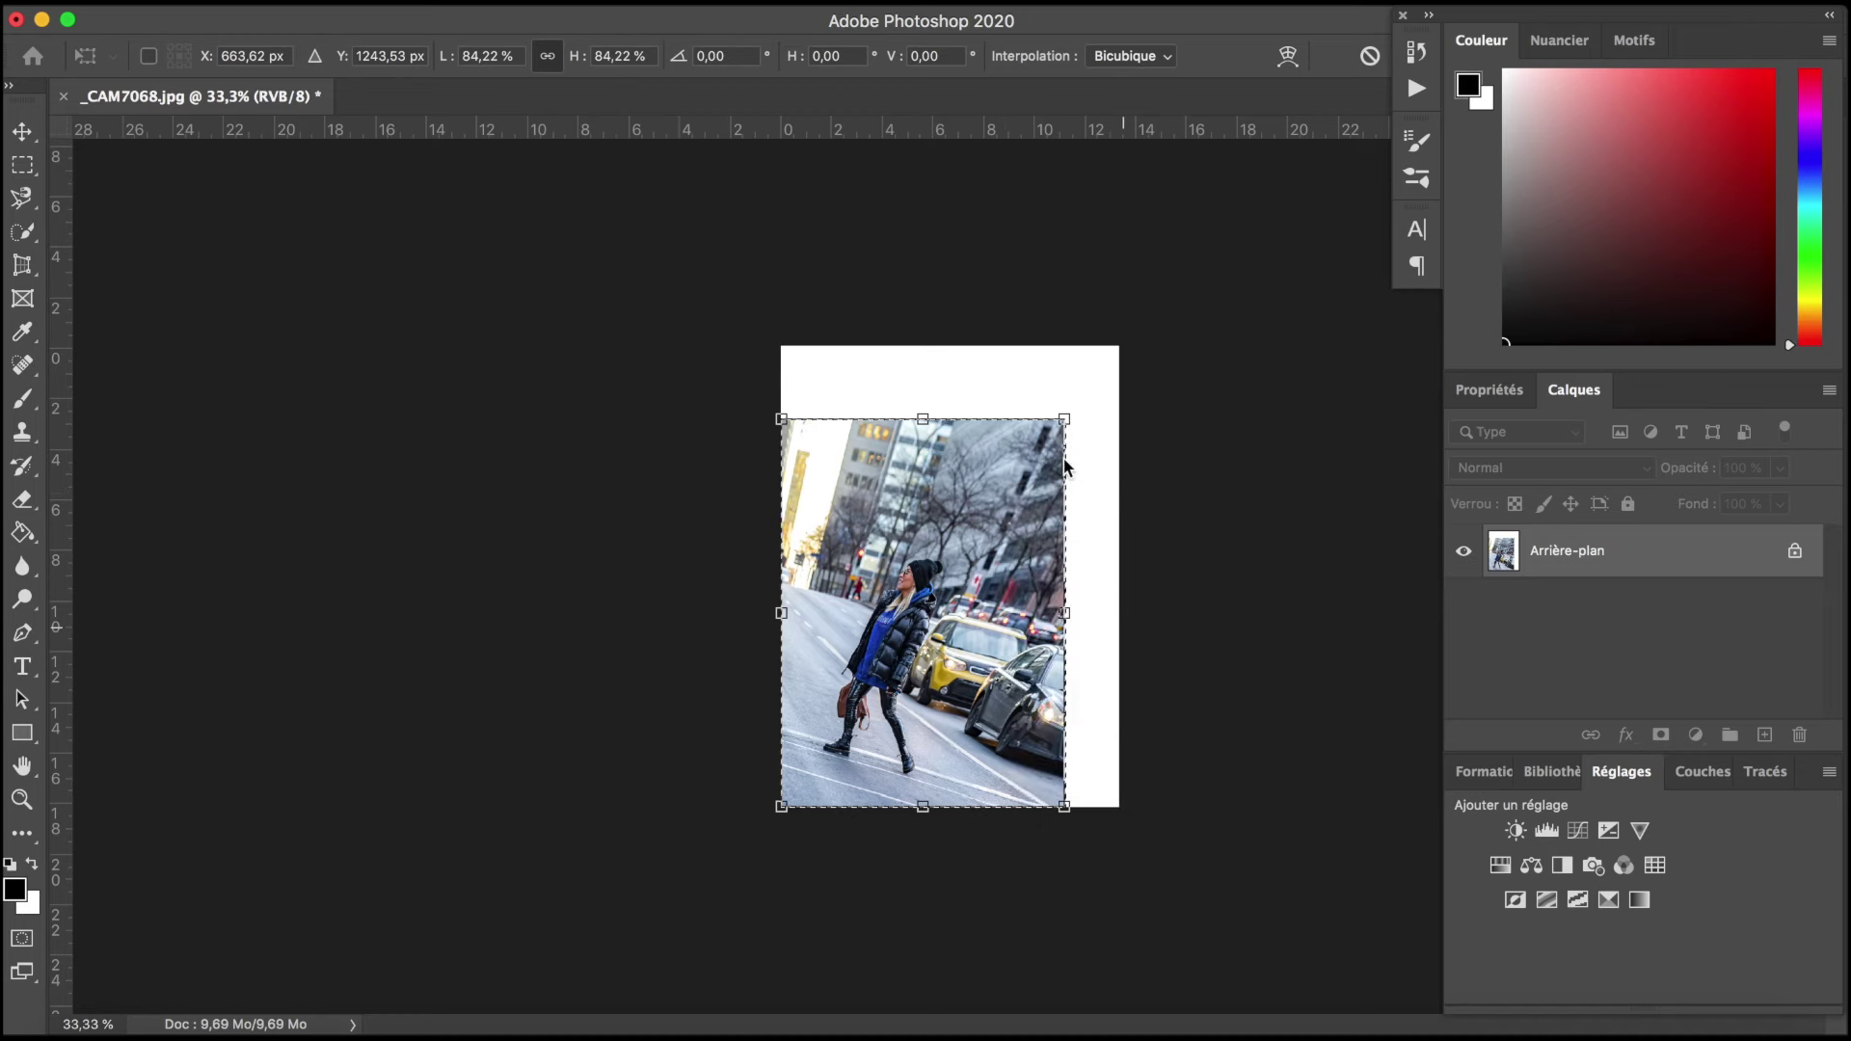
left_click_drag(1064, 419, 1066, 472)
mouse_move(781, 419)
left_mouse_down()
mouse_move(842, 429)
mouse_move(839, 487)
left_mouse_up()
mouse_move(1064, 754)
left_mouse_down()
mouse_move(1082, 826)
mouse_move(1084, 783)
left_mouse_up()
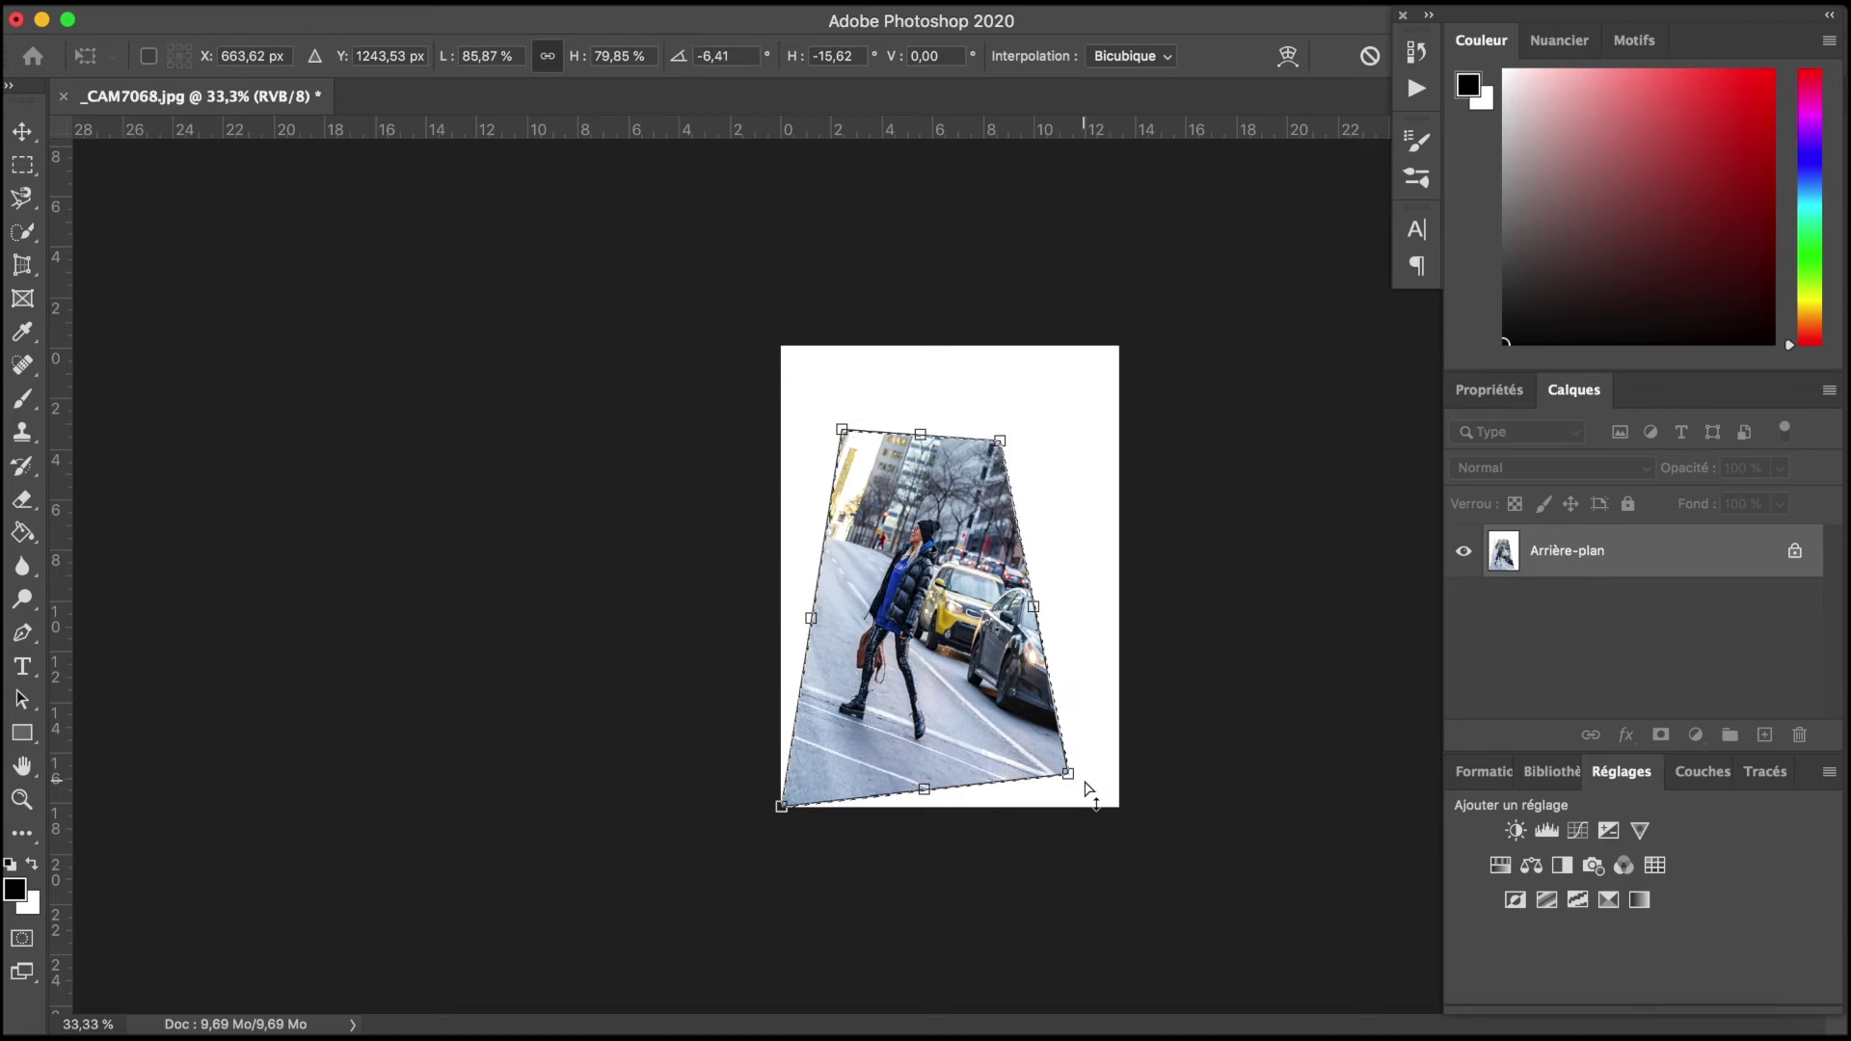
key("Return")
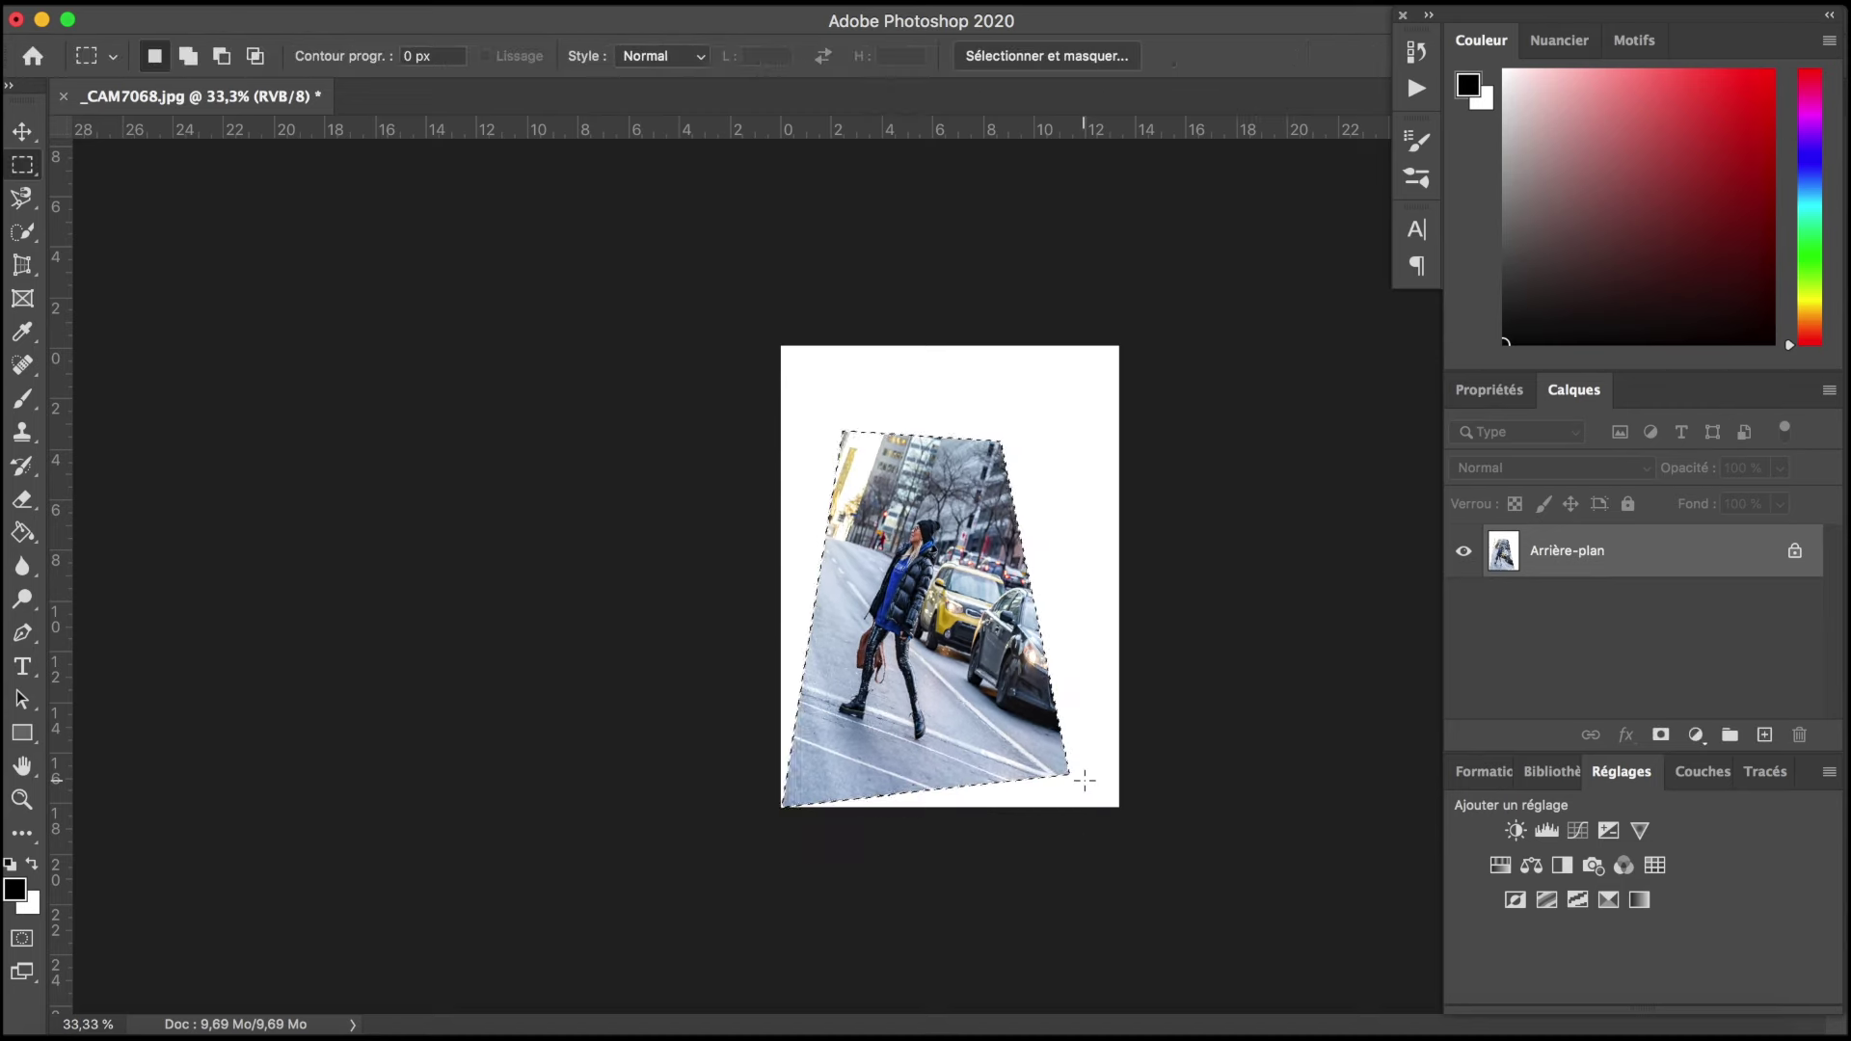
key("ctrl+d")
Step: Revert the photo to its original snapshot in the History panel
left_click(1414, 42)
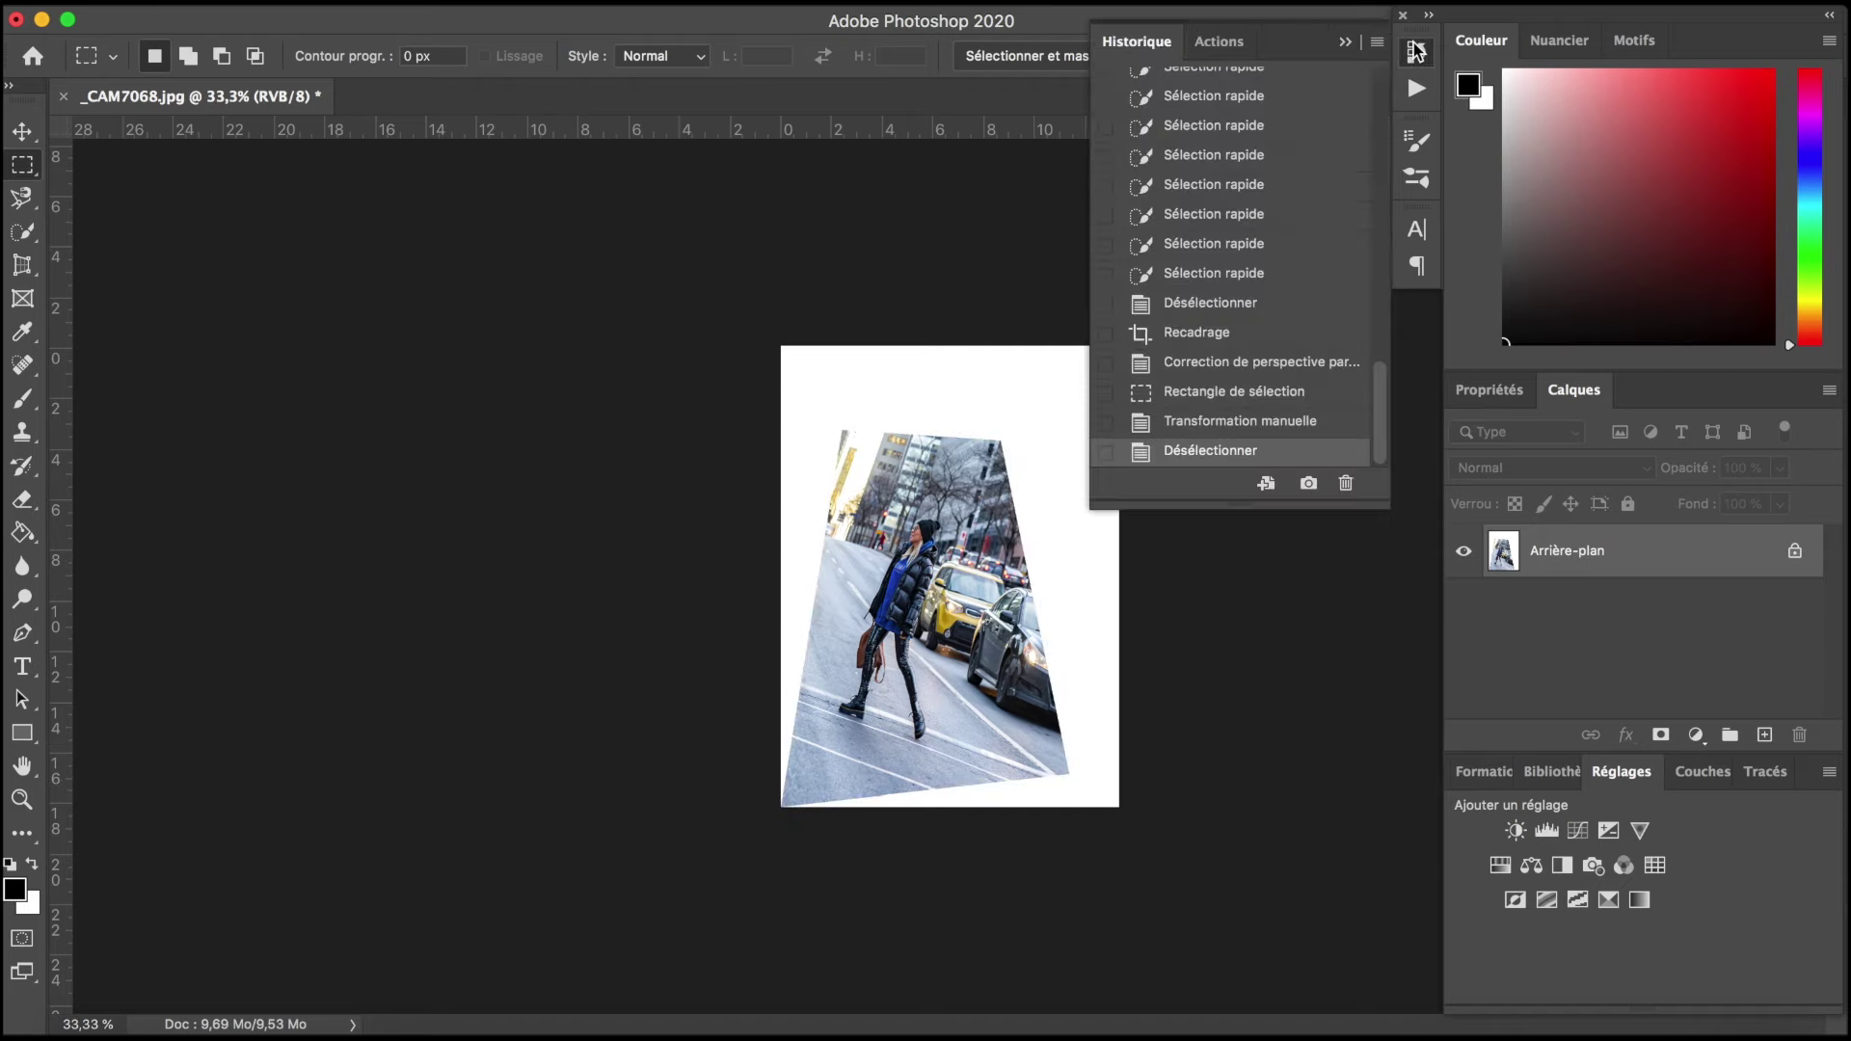
scroll(1322, 128, "up", 10)
left_click(1261, 93)
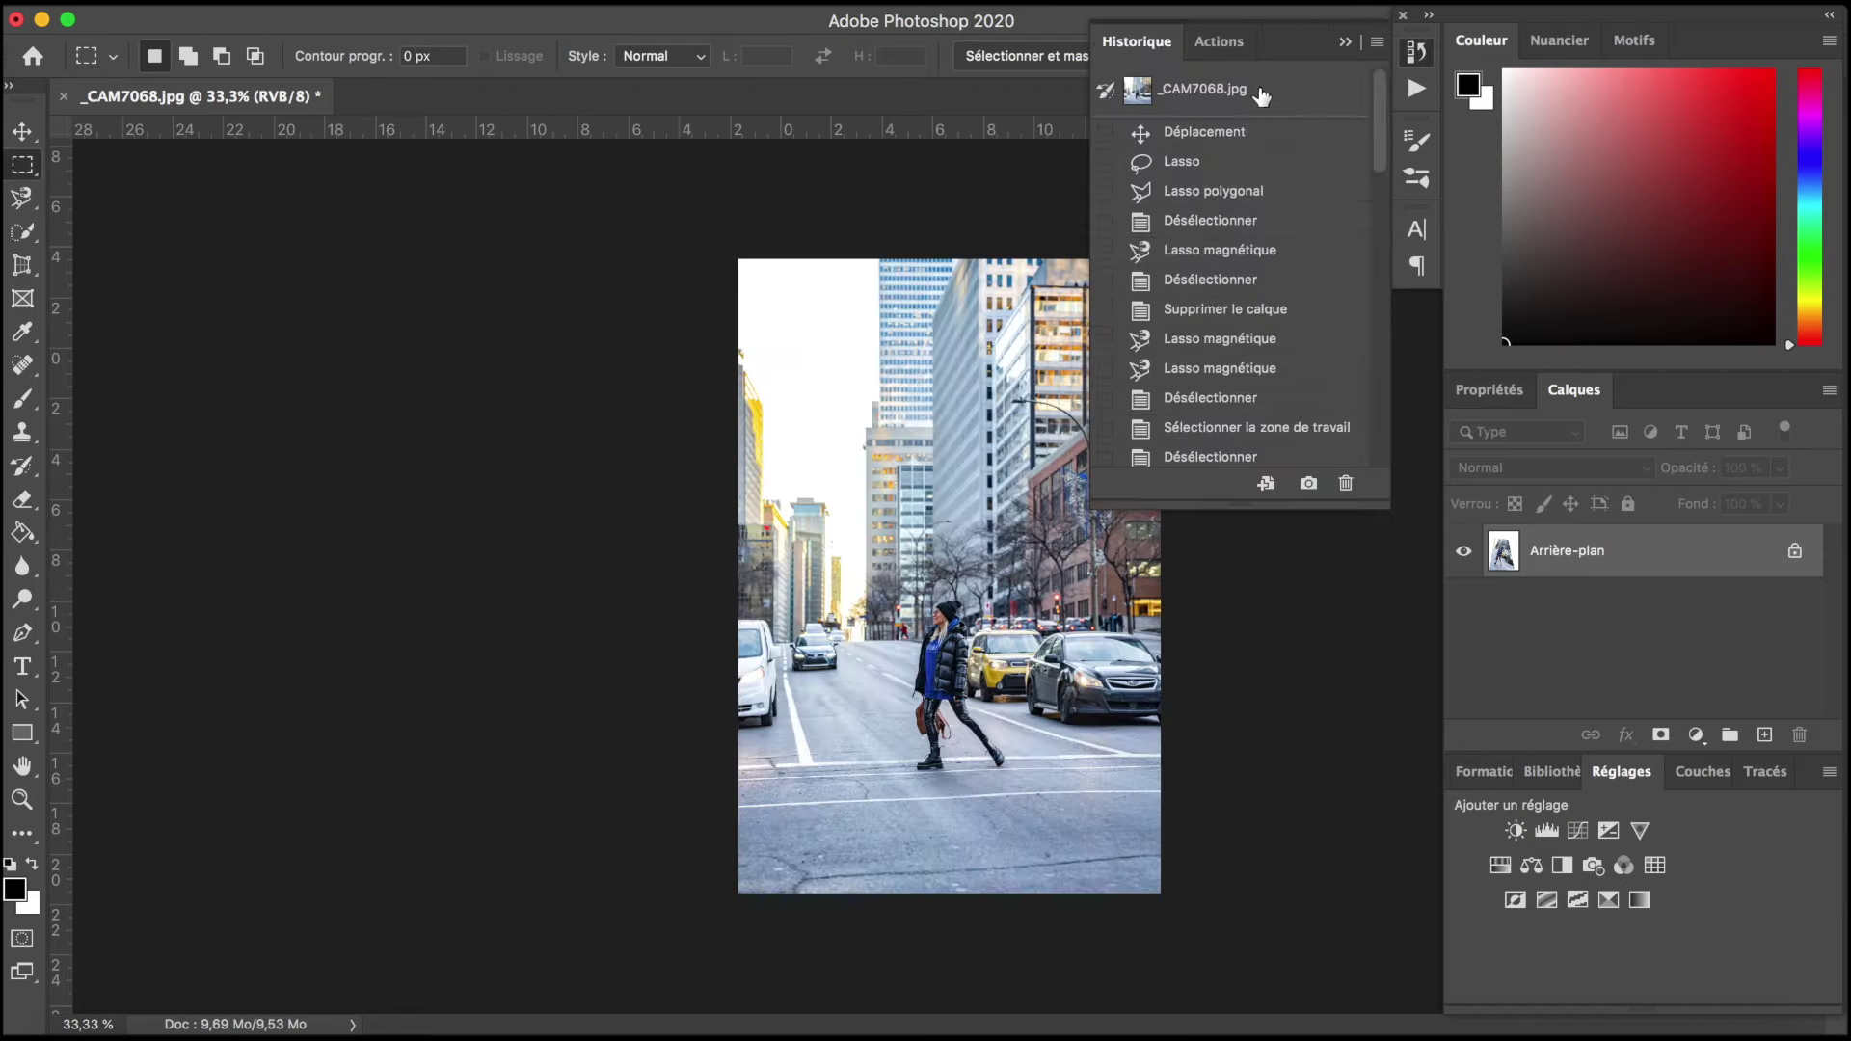
left_click(1345, 42)
Step: Try the Slice tool, then switch to the Frame tool
left_click(22, 266)
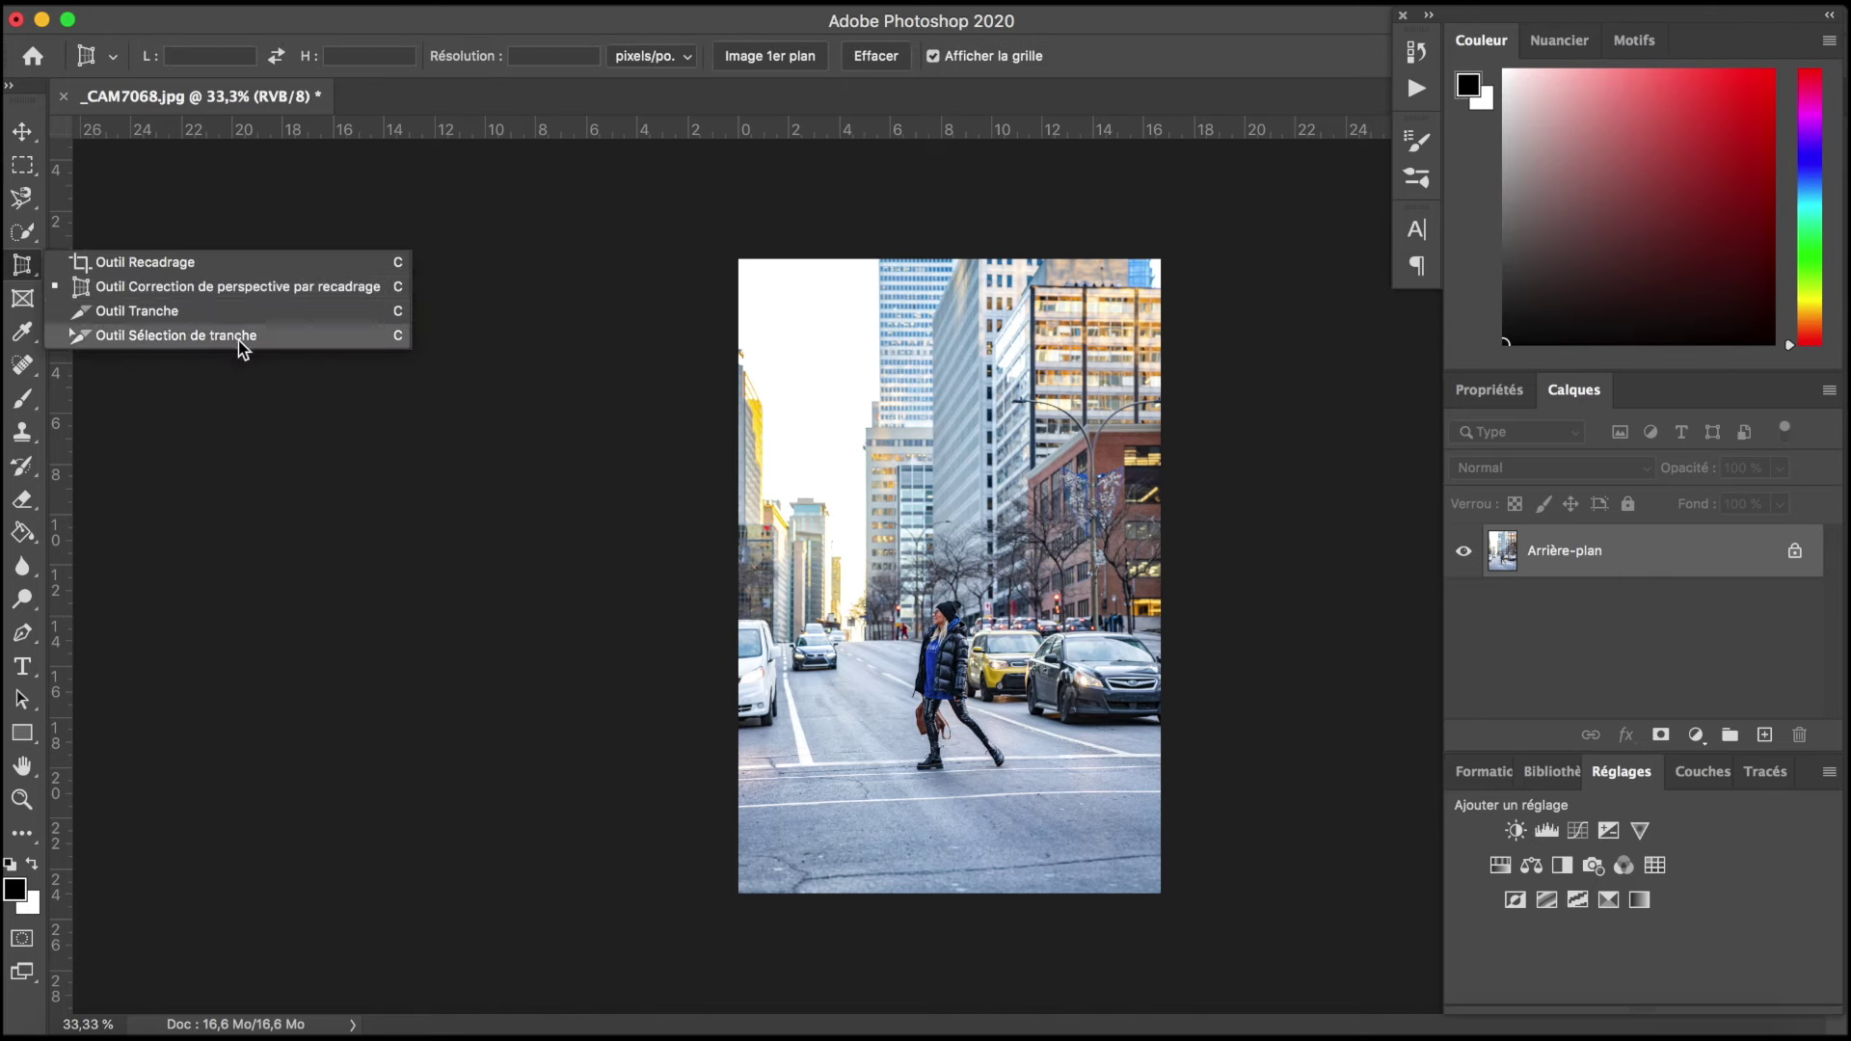
left_click(261, 318)
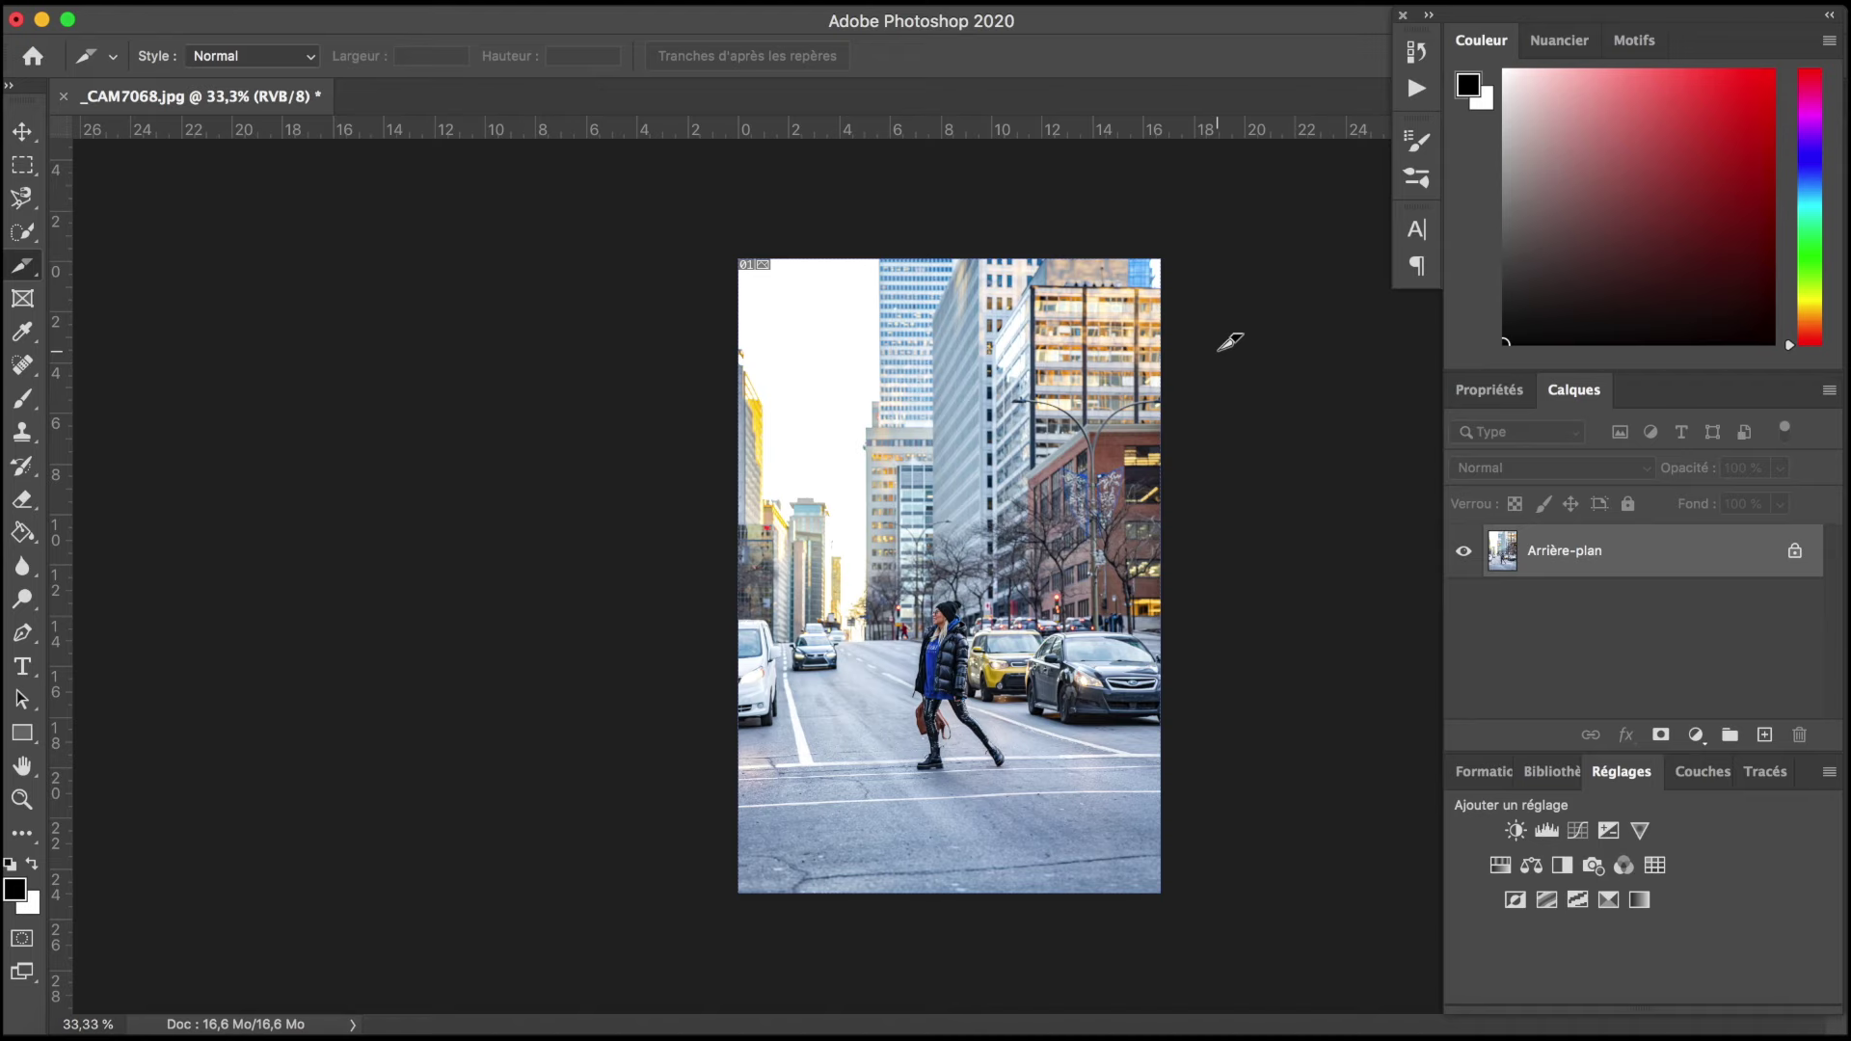
left_click(23, 298)
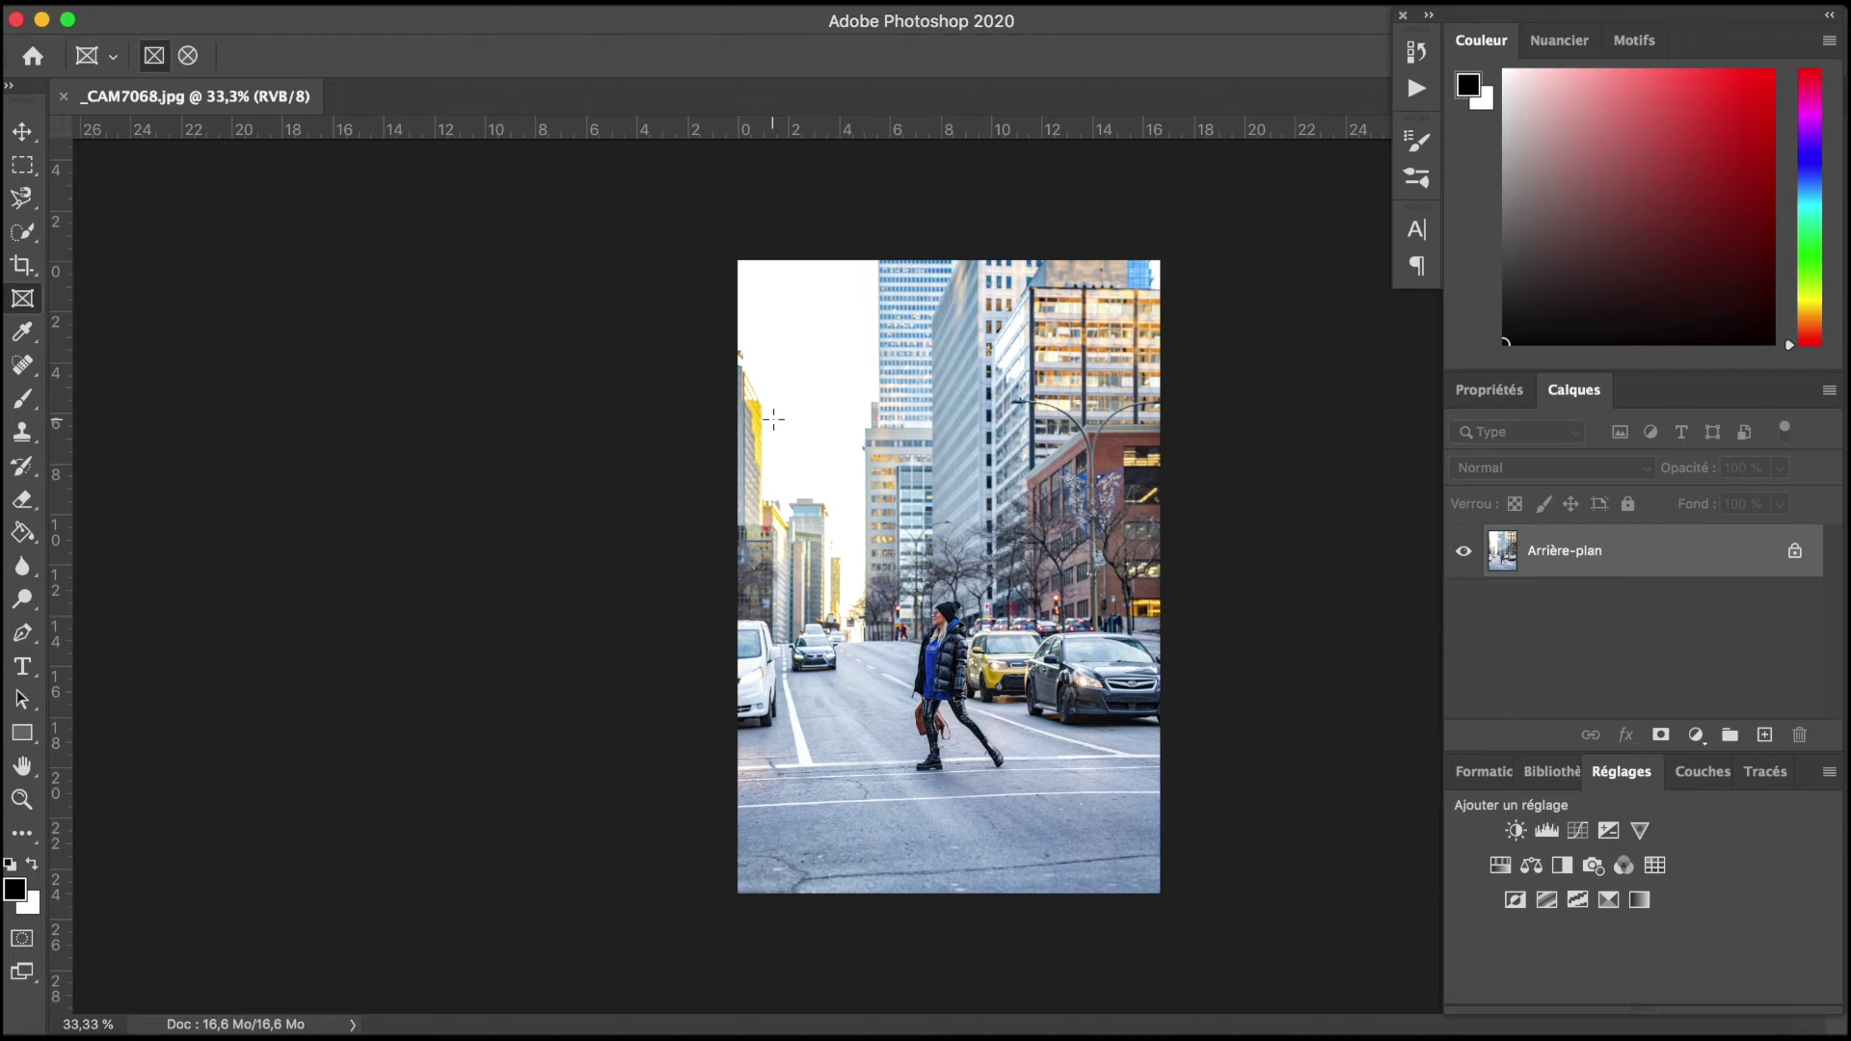
Step: Draw a rectangular image frame across the photo's middle, briefly trying the elliptical shape
mouse_move(754, 432)
left_mouse_down()
mouse_move(1122, 827)
mouse_move(1126, 861)
left_mouse_up()
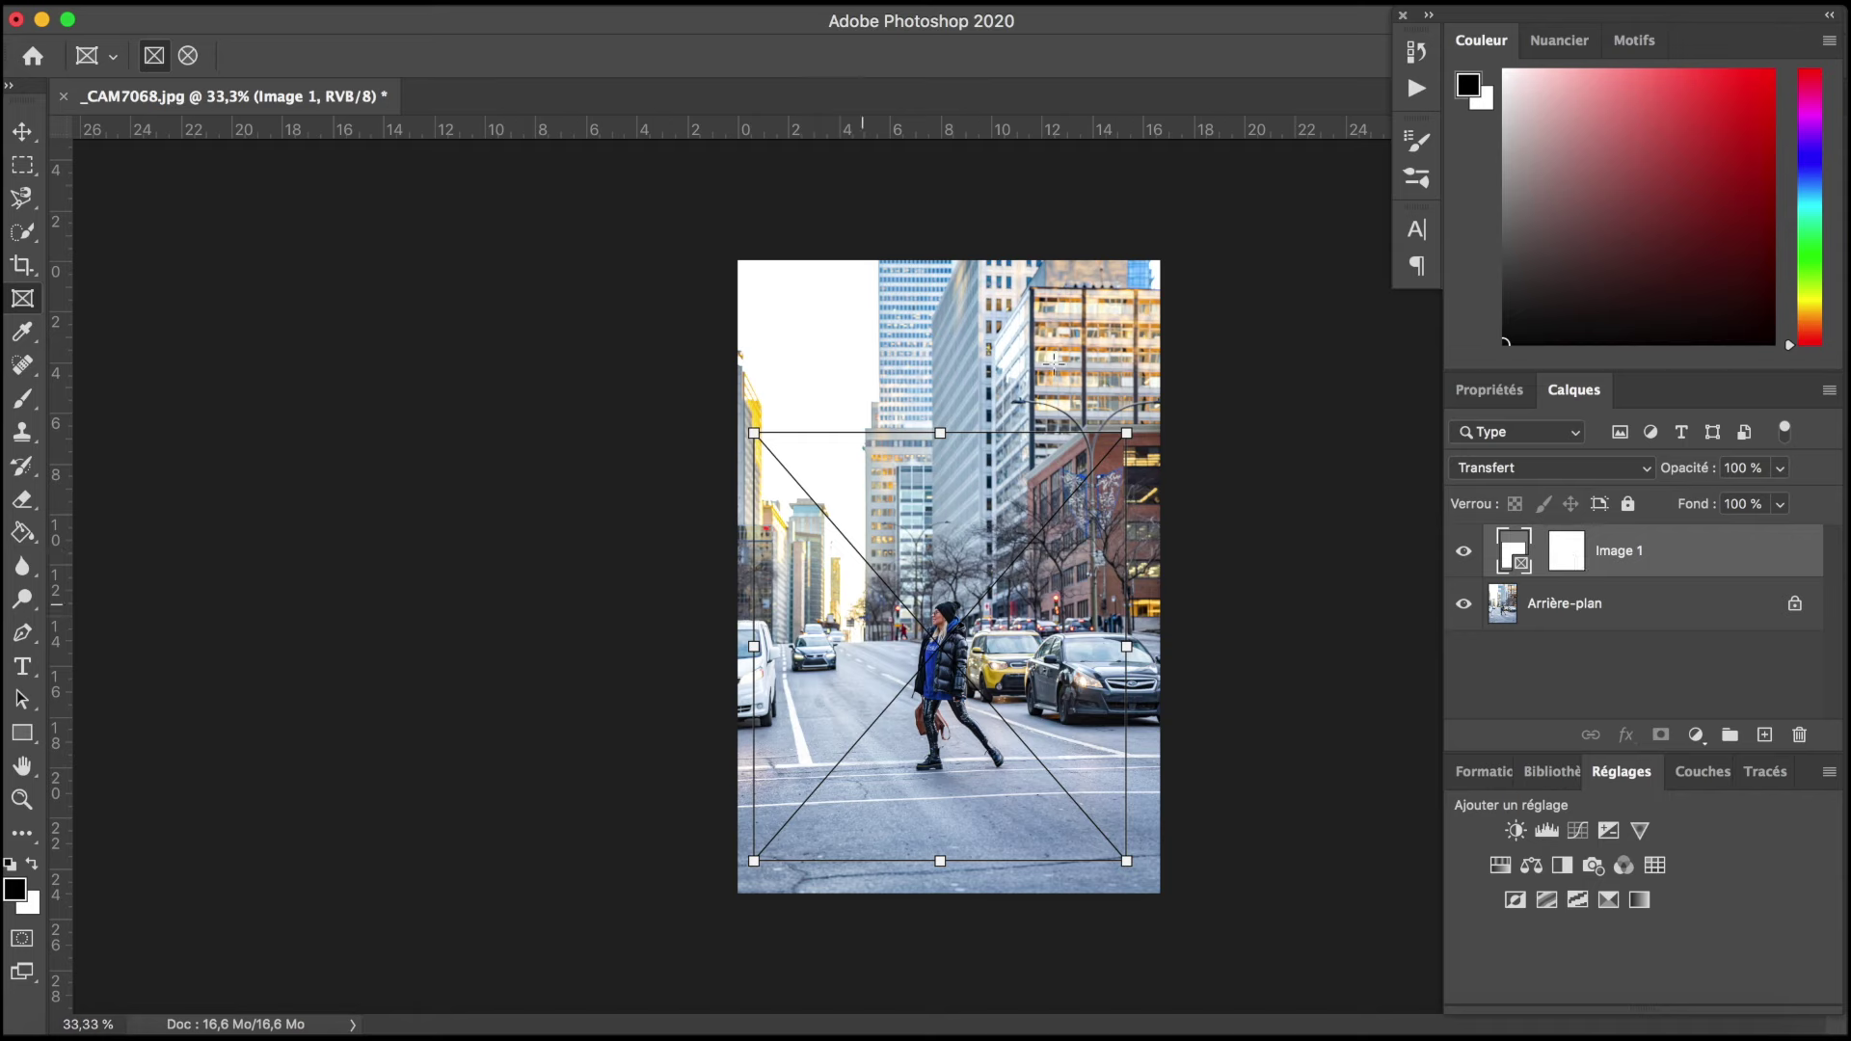
left_click(188, 56)
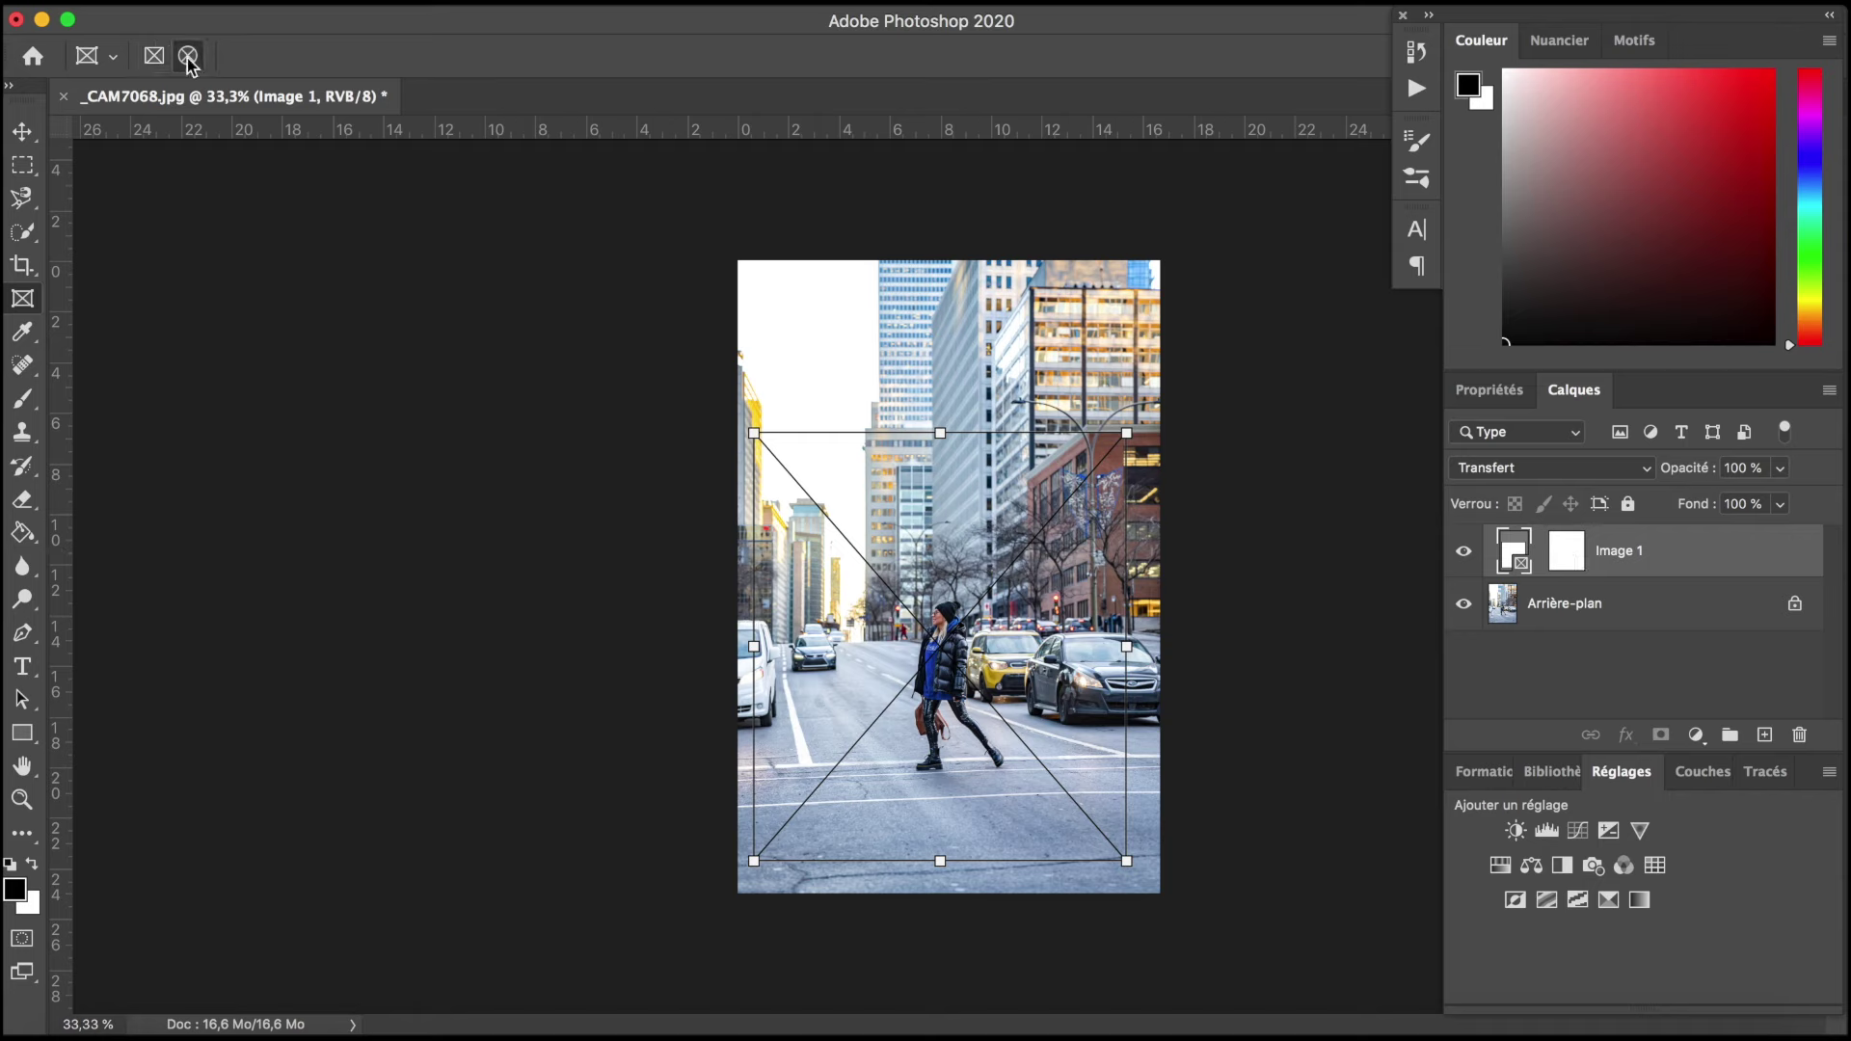
left_click(159, 56)
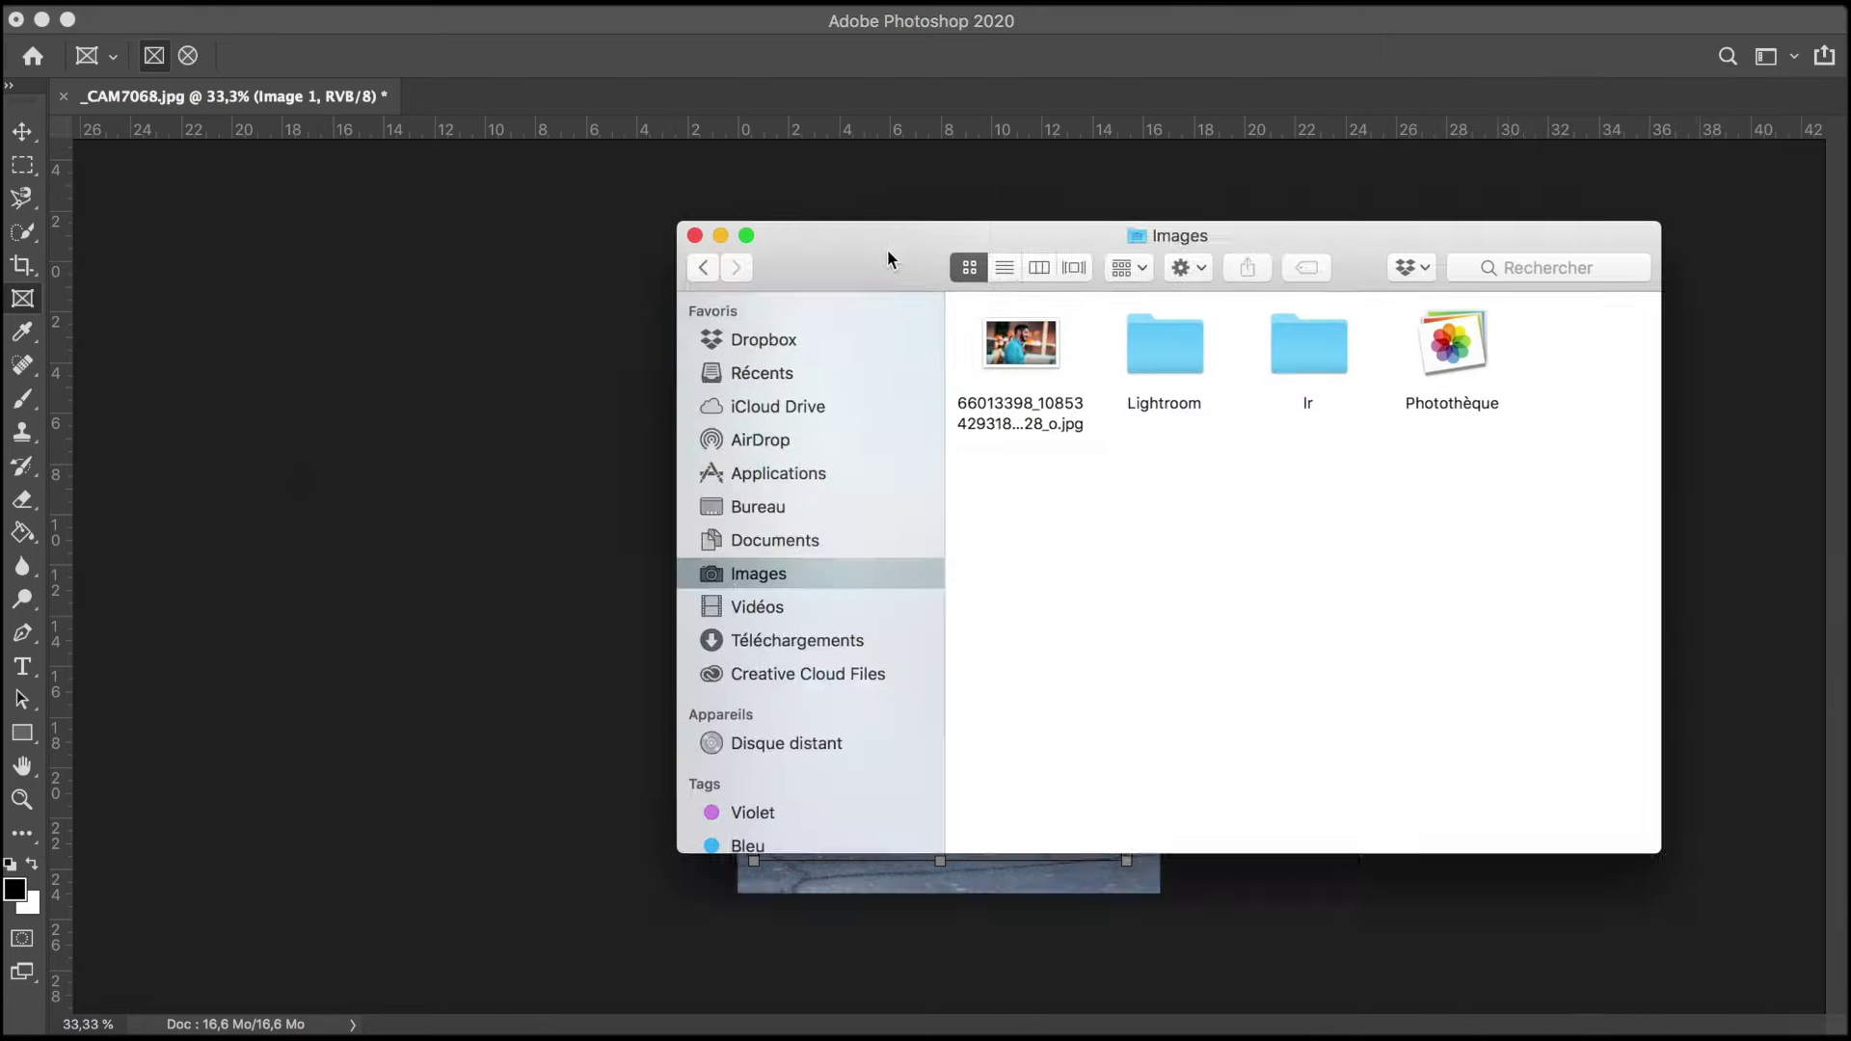
Step: Drop a man's portrait JPG into the frame, reposition it, then delete the frame
left_click_drag(887, 249, 768, 562)
mouse_move(911, 678)
left_mouse_down()
mouse_move(941, 471)
mouse_move(942, 561)
left_mouse_up()
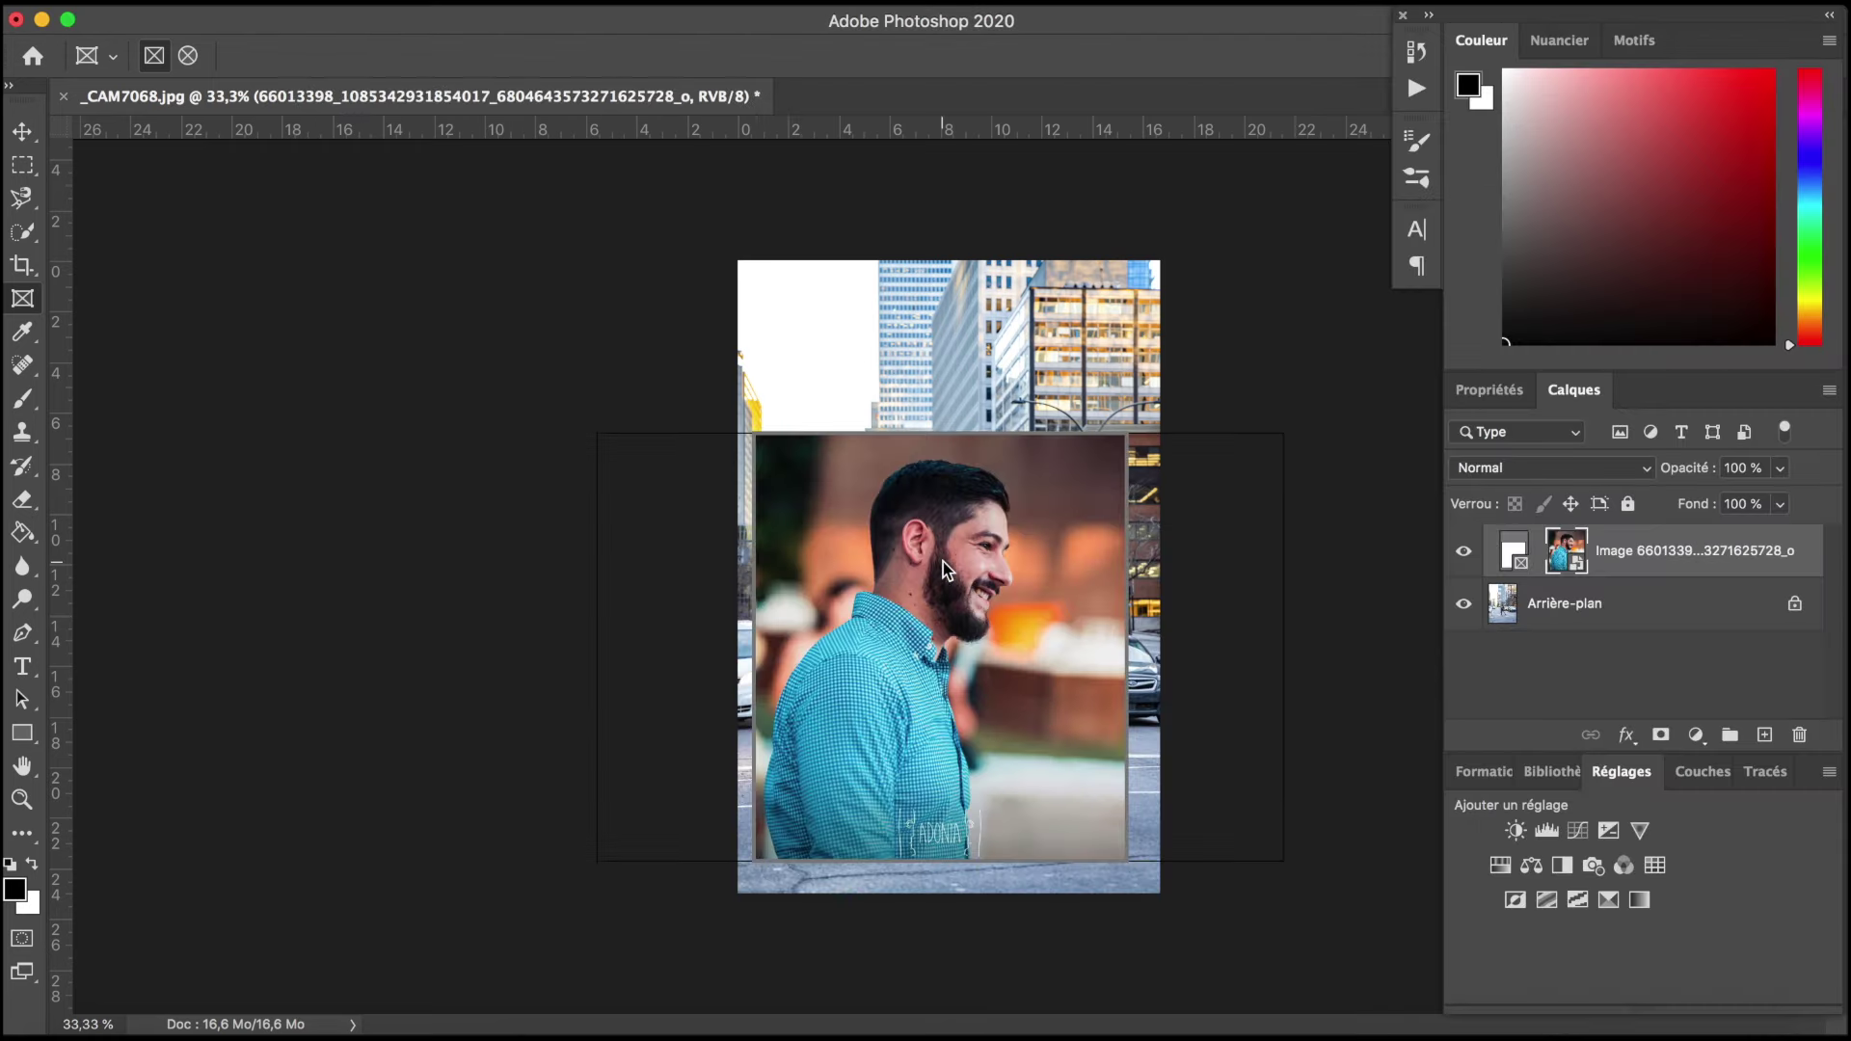
left_click_drag(1008, 512, 1005, 632)
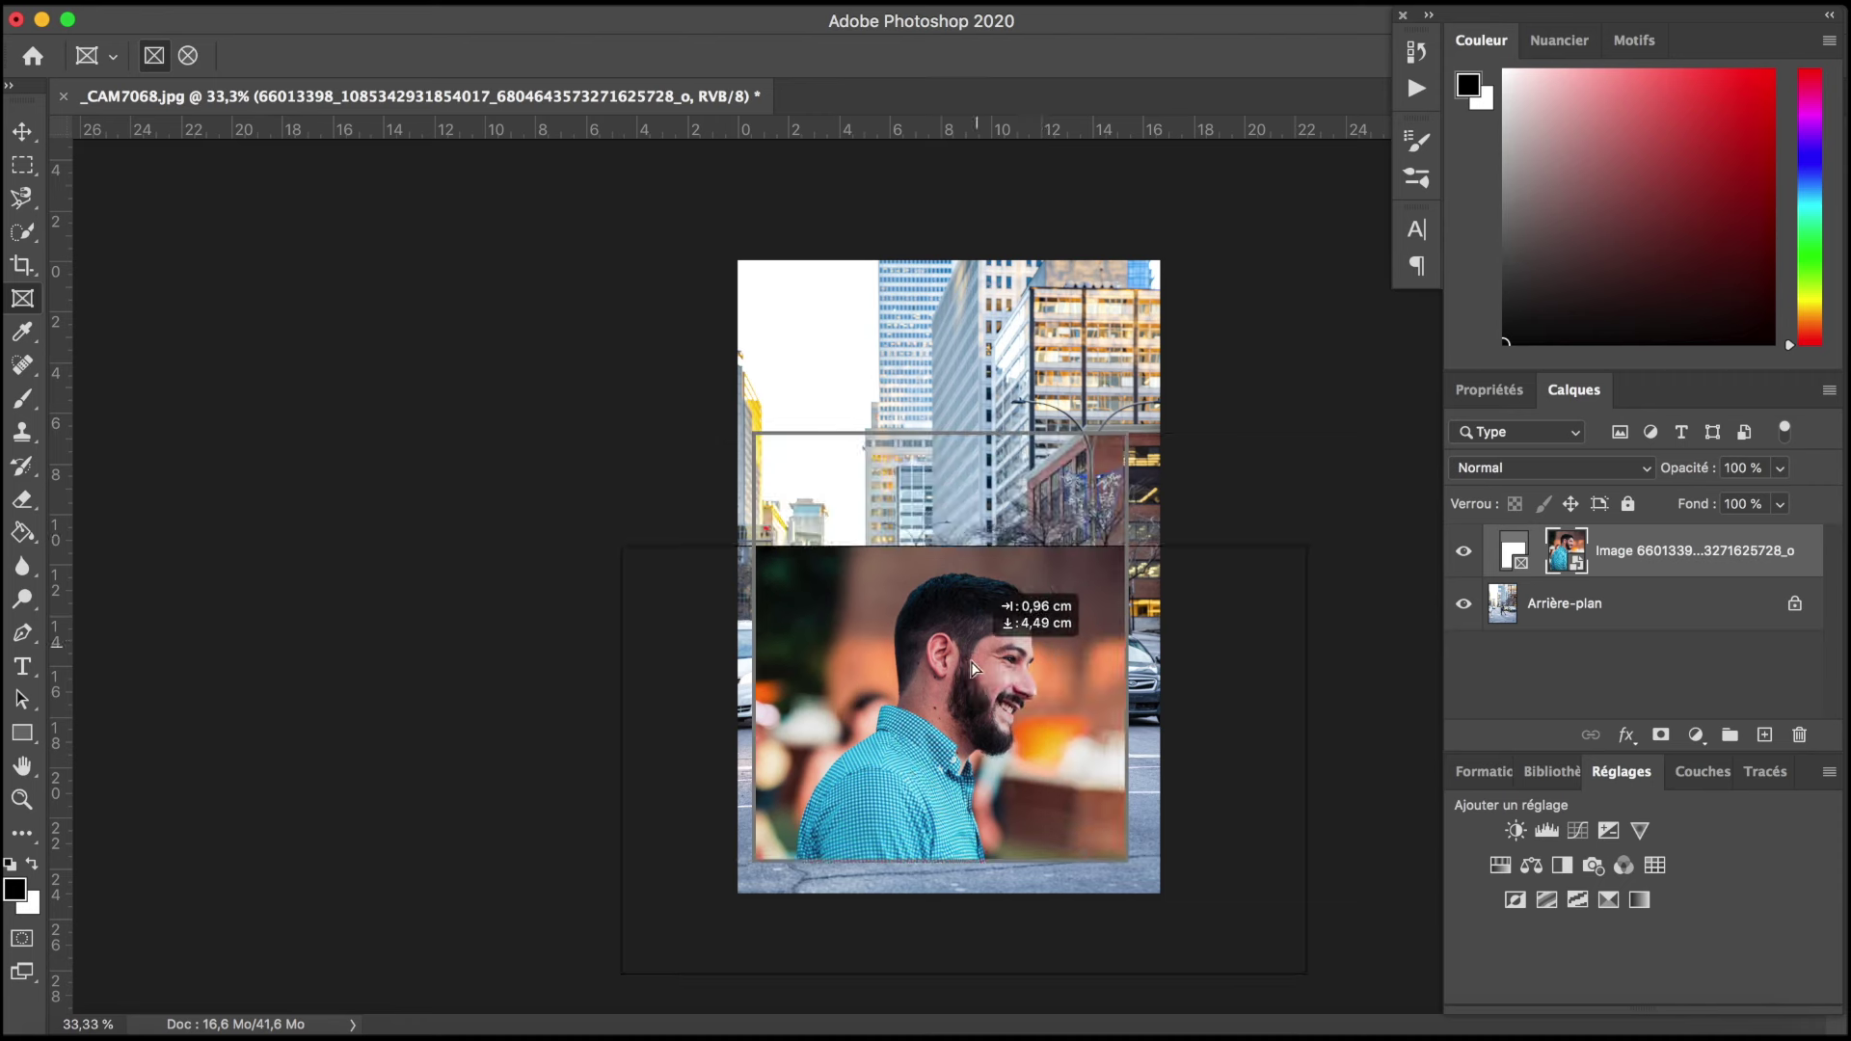
left_click_drag(1005, 631, 963, 598)
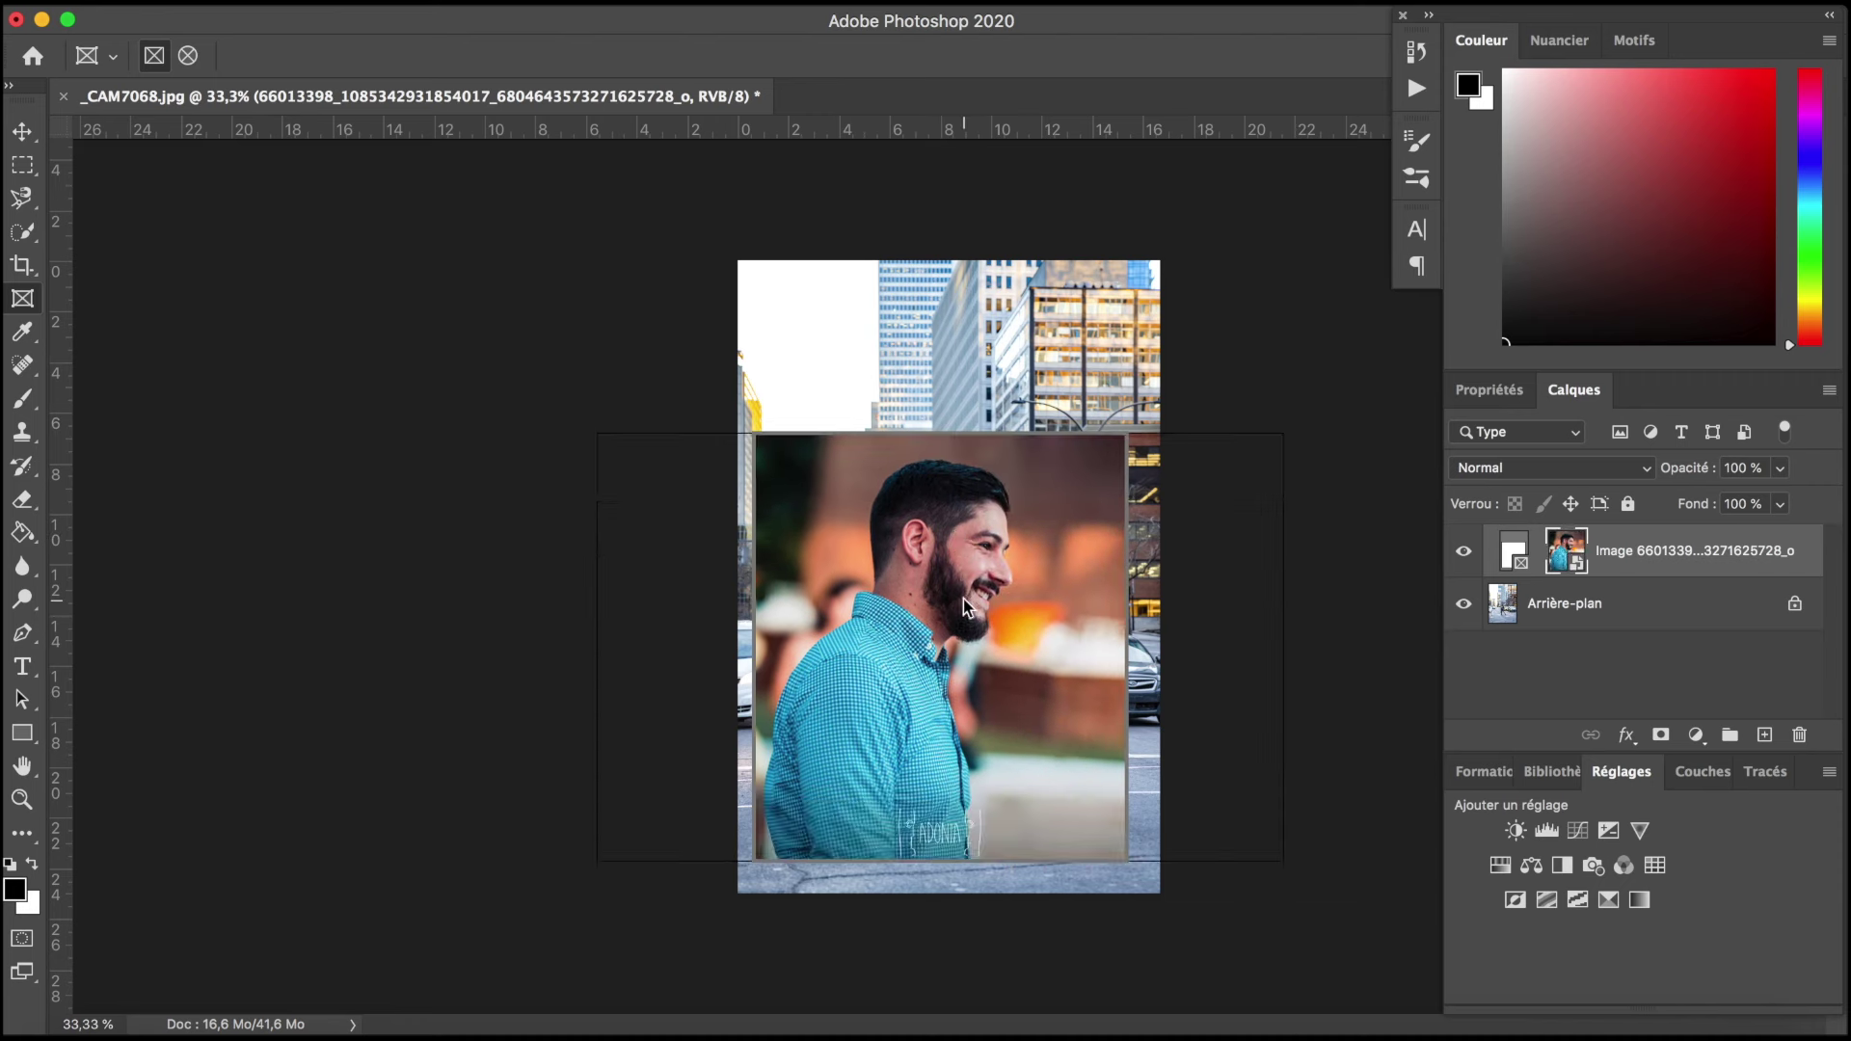
key("Delete")
key("Delete")
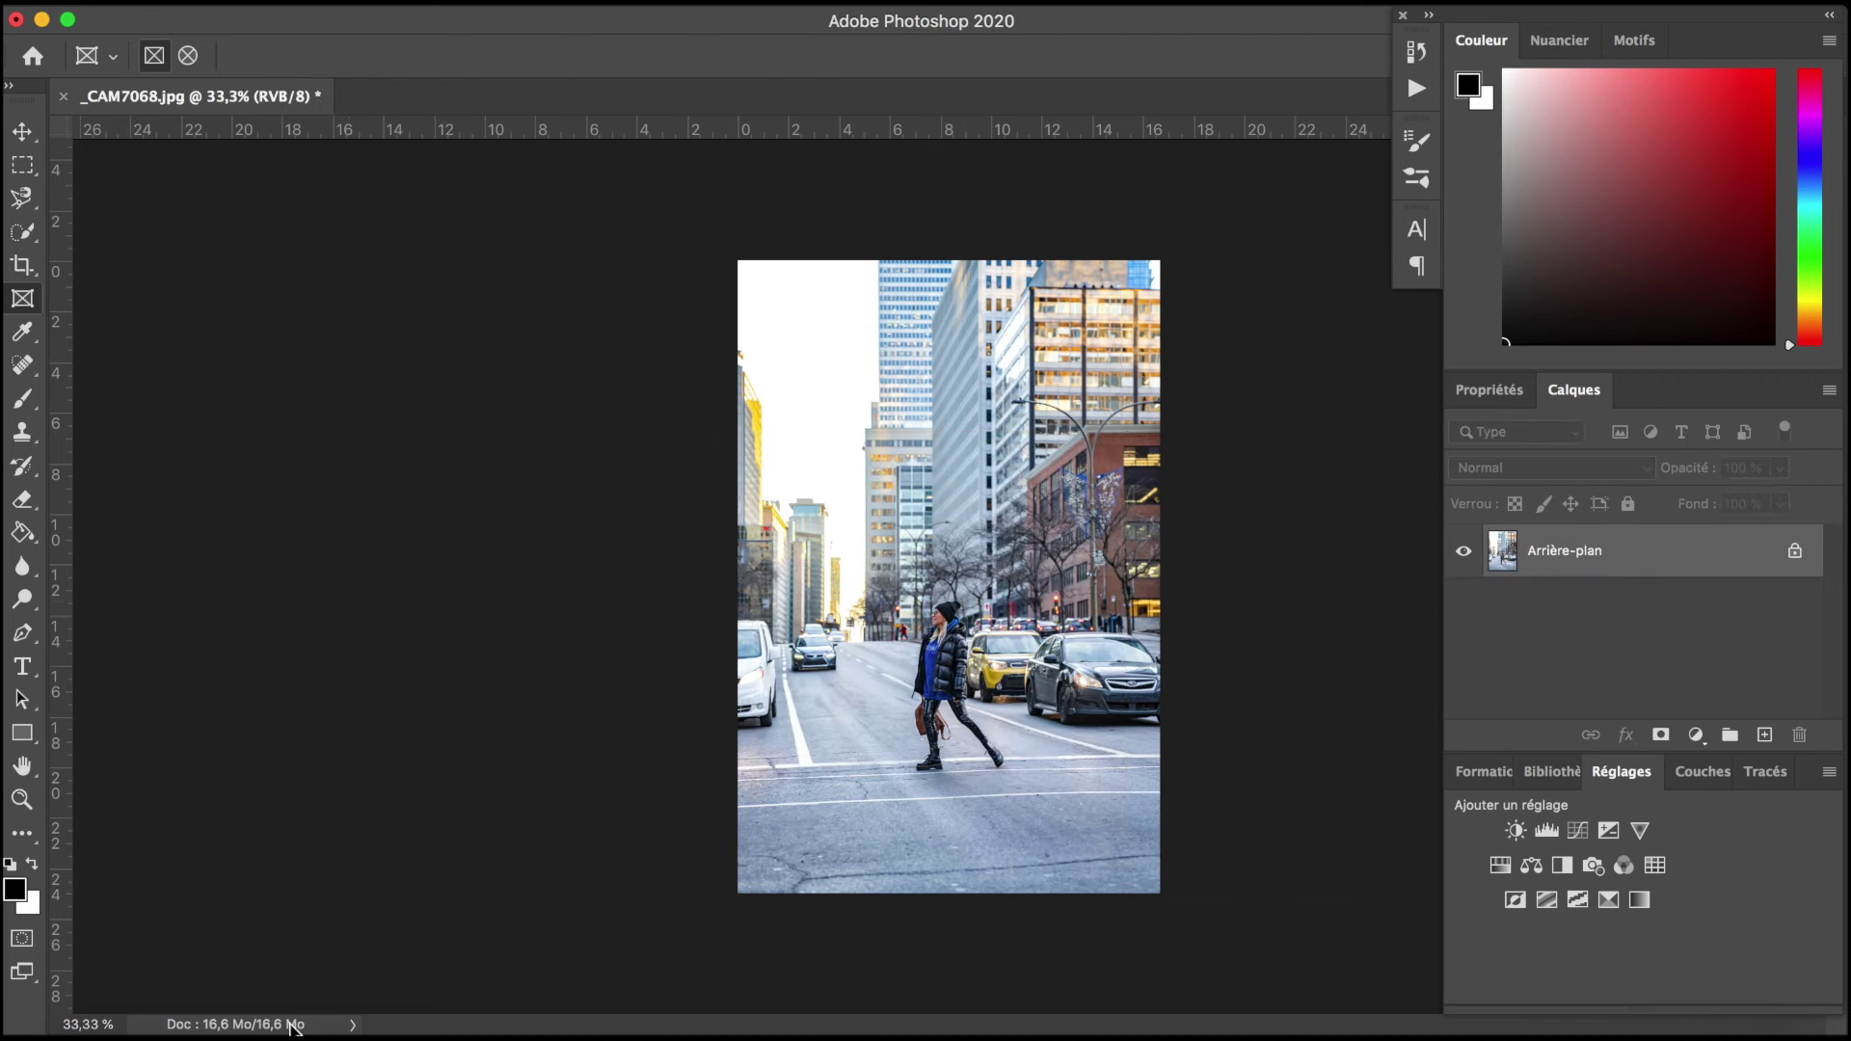
Step: Place and resize the portrait photo, cancel the placement with Esc, then open the Édition menu
left_click(103, 1036)
left_click_drag(897, 662, 911, 366)
mouse_move(1198, 365)
left_mouse_down()
mouse_move(1077, 407)
mouse_move(1182, 349)
mouse_move(1198, 420)
mouse_move(1228, 445)
mouse_move(1189, 311)
mouse_move(1143, 356)
mouse_move(1176, 440)
mouse_move(1236, 314)
left_mouse_up()
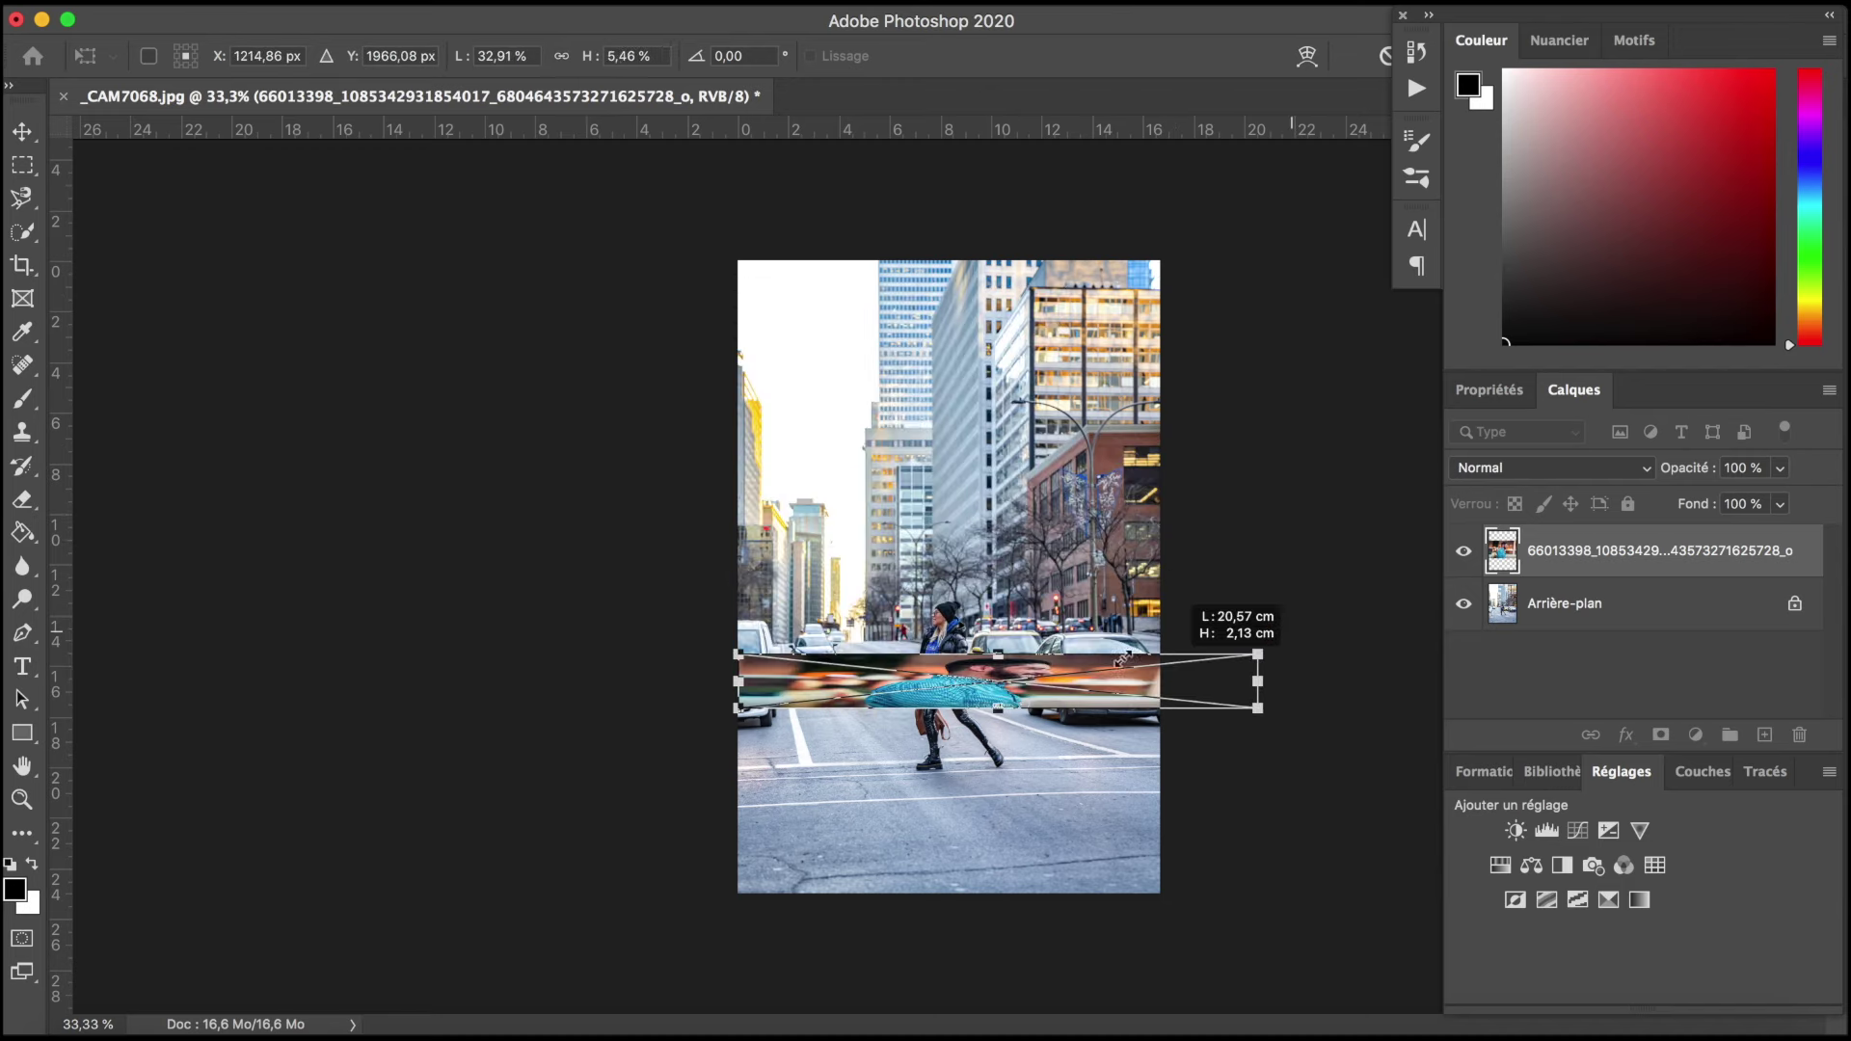
left_click_drag(1236, 314, 999, 315)
key("Escape")
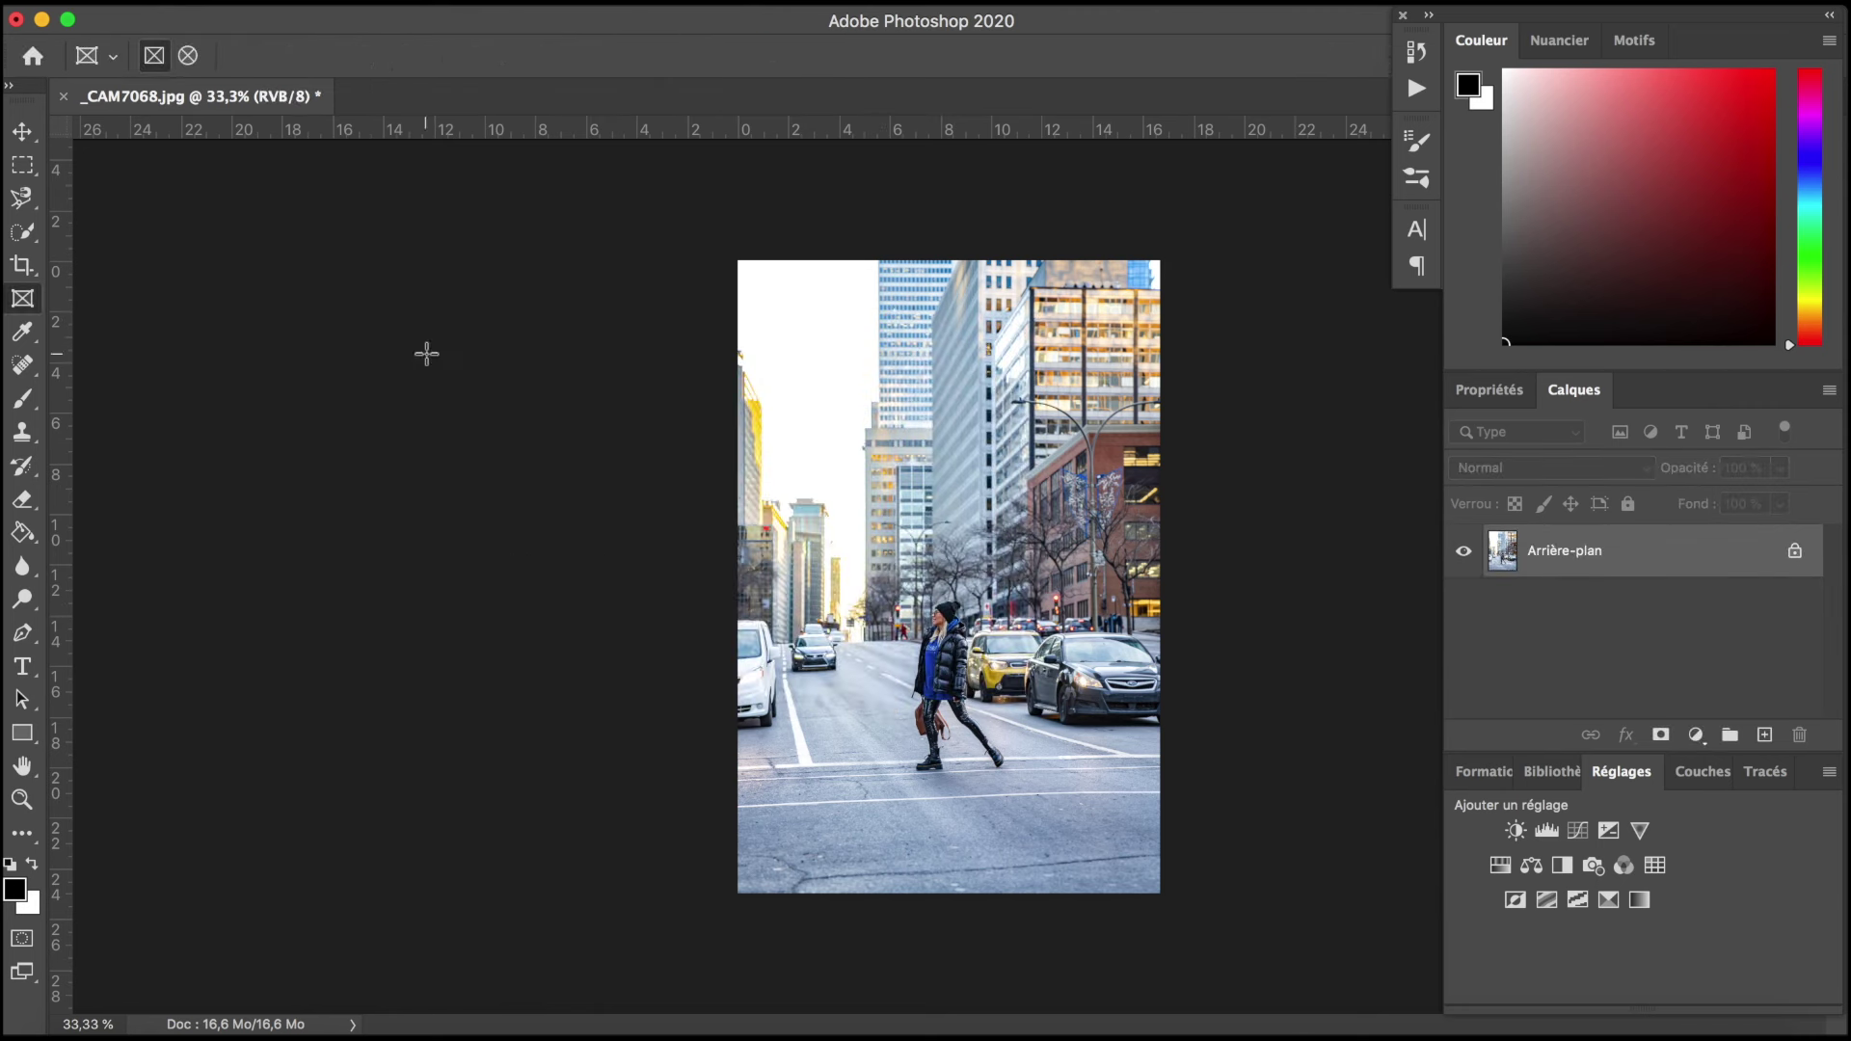
left_click(322, 14)
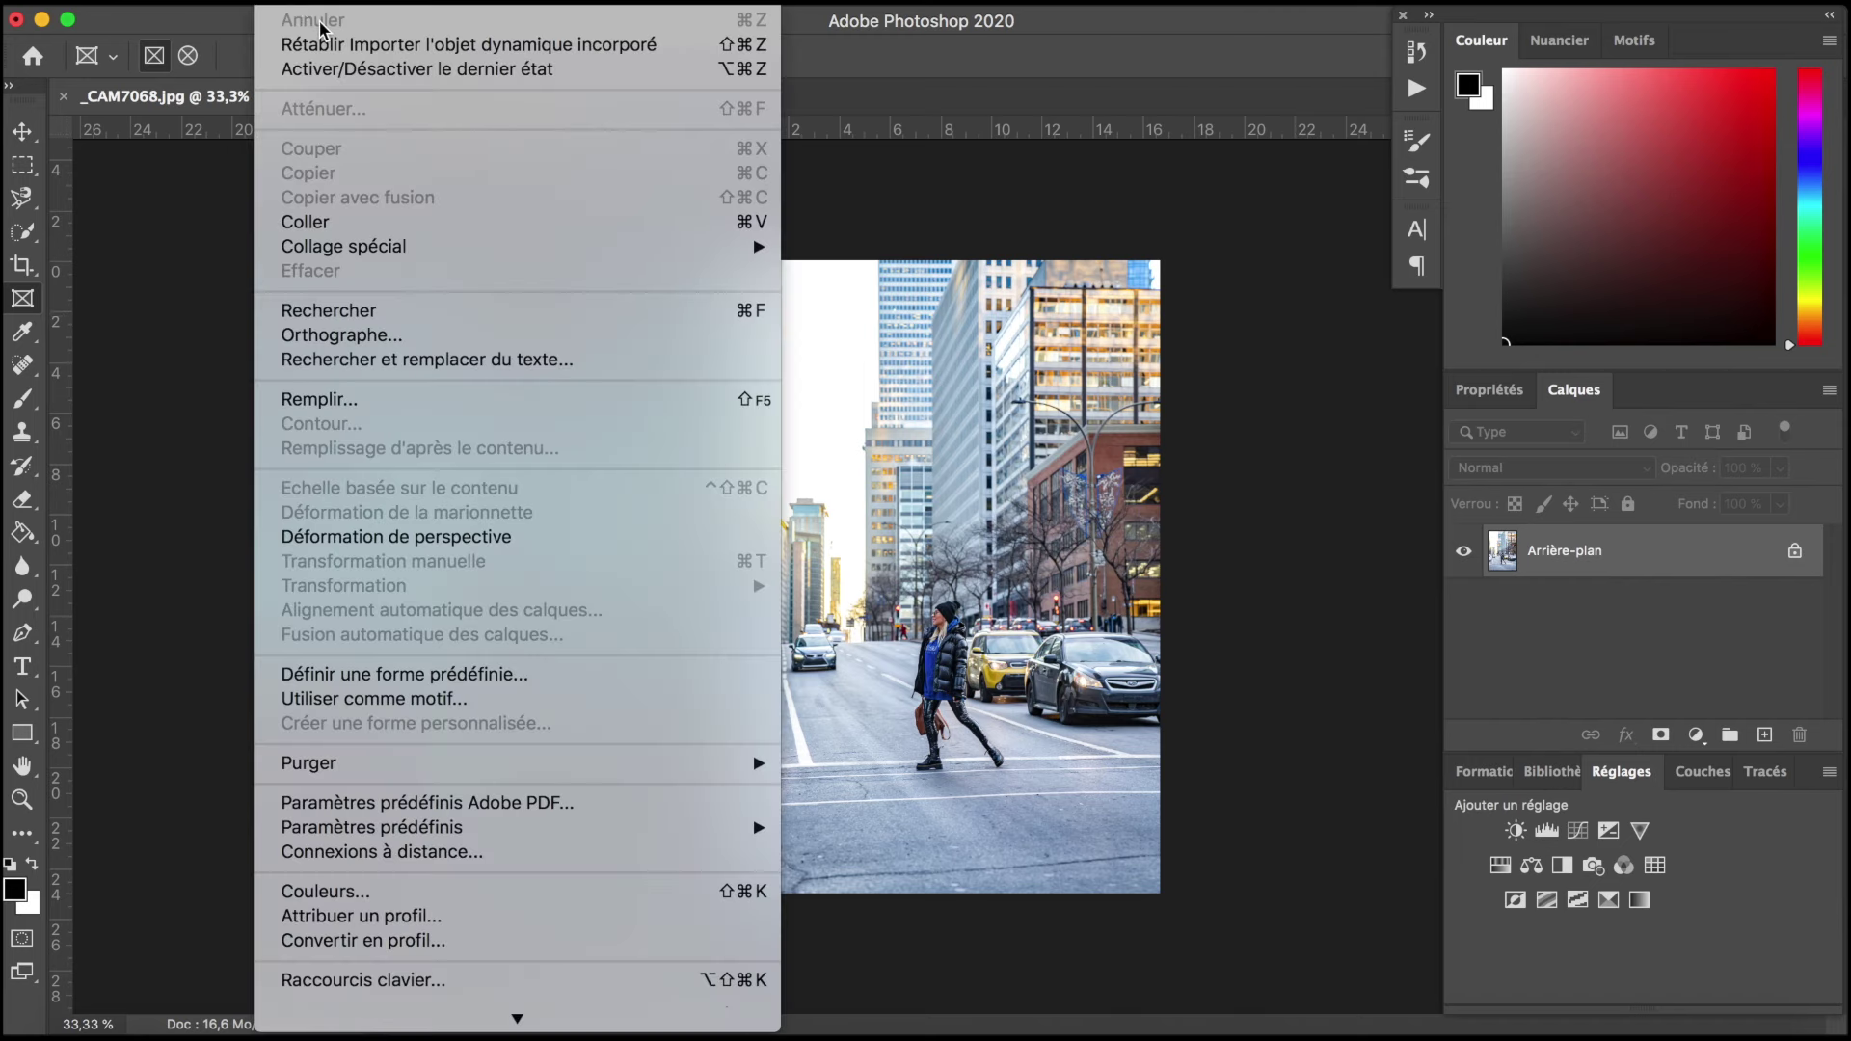
Step: Sample the hoodie's blue with the Eyedropper at 200% zoom, then reset to default black and white
left_click(203, 252)
left_click(25, 333)
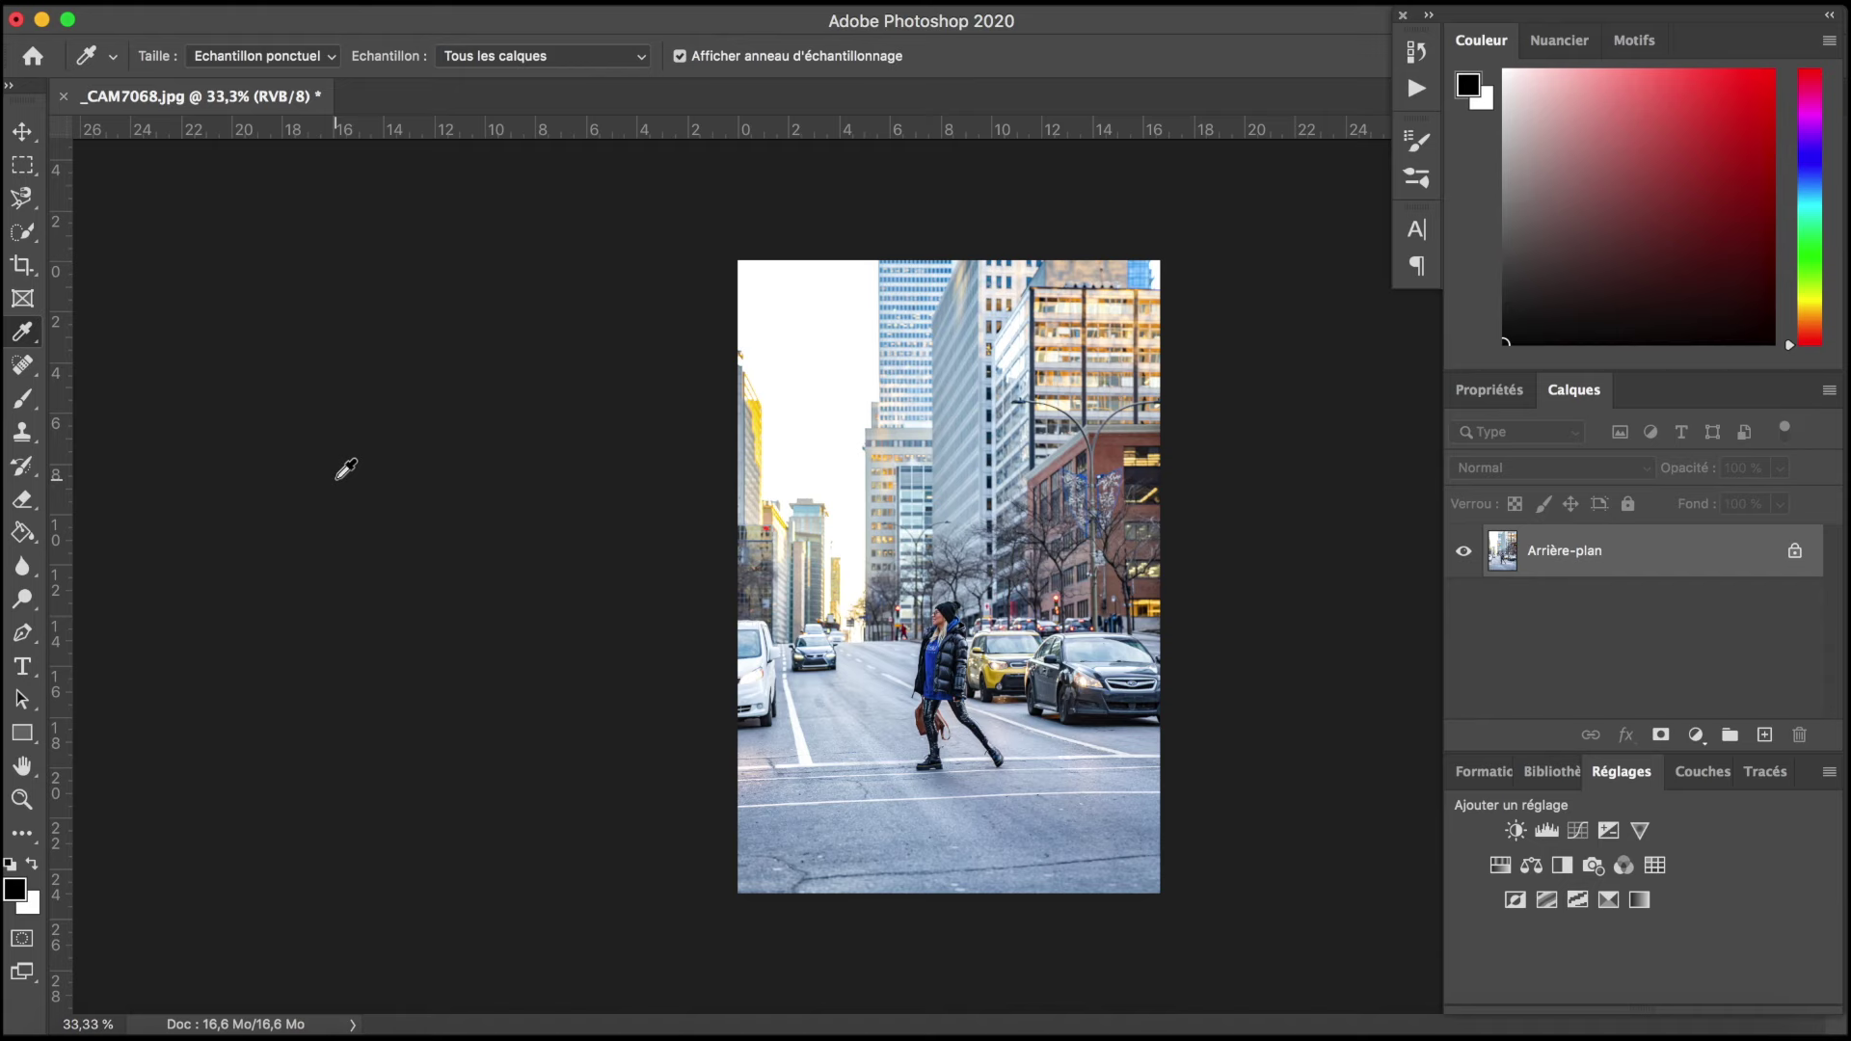
right_click(23, 333)
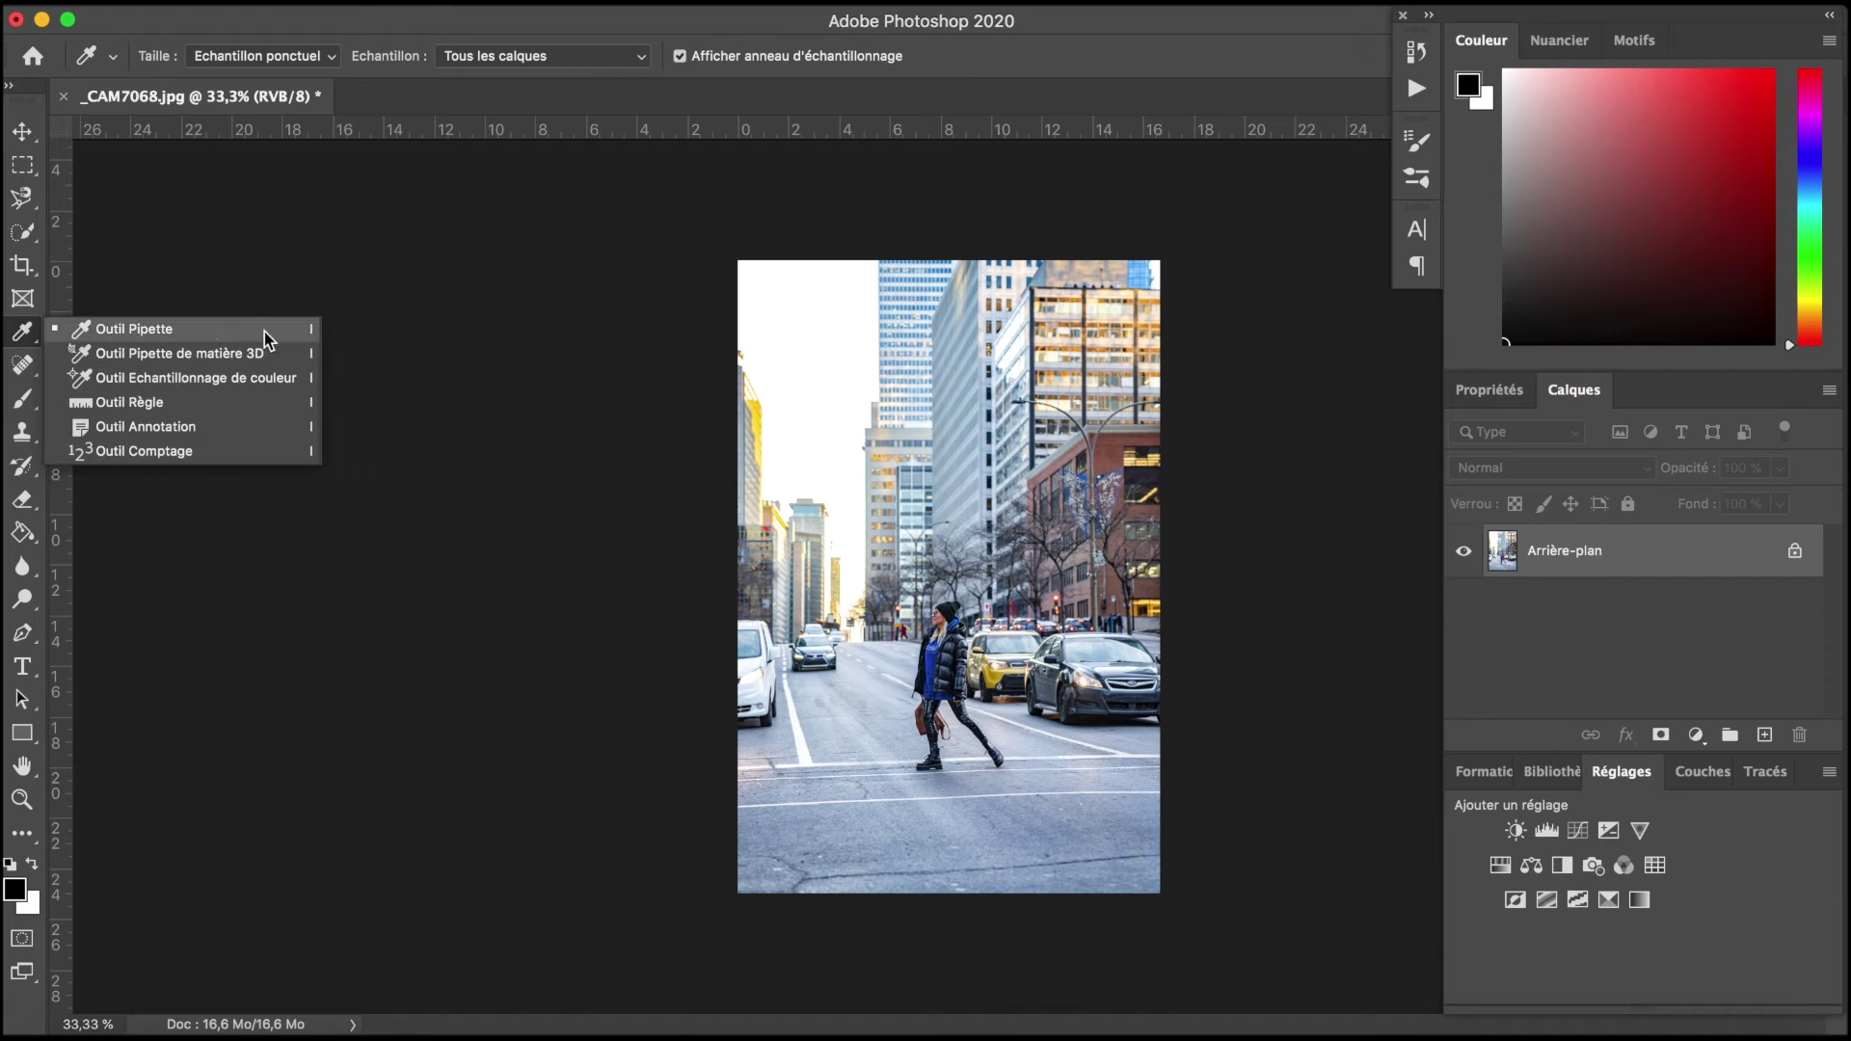
left_click(203, 335)
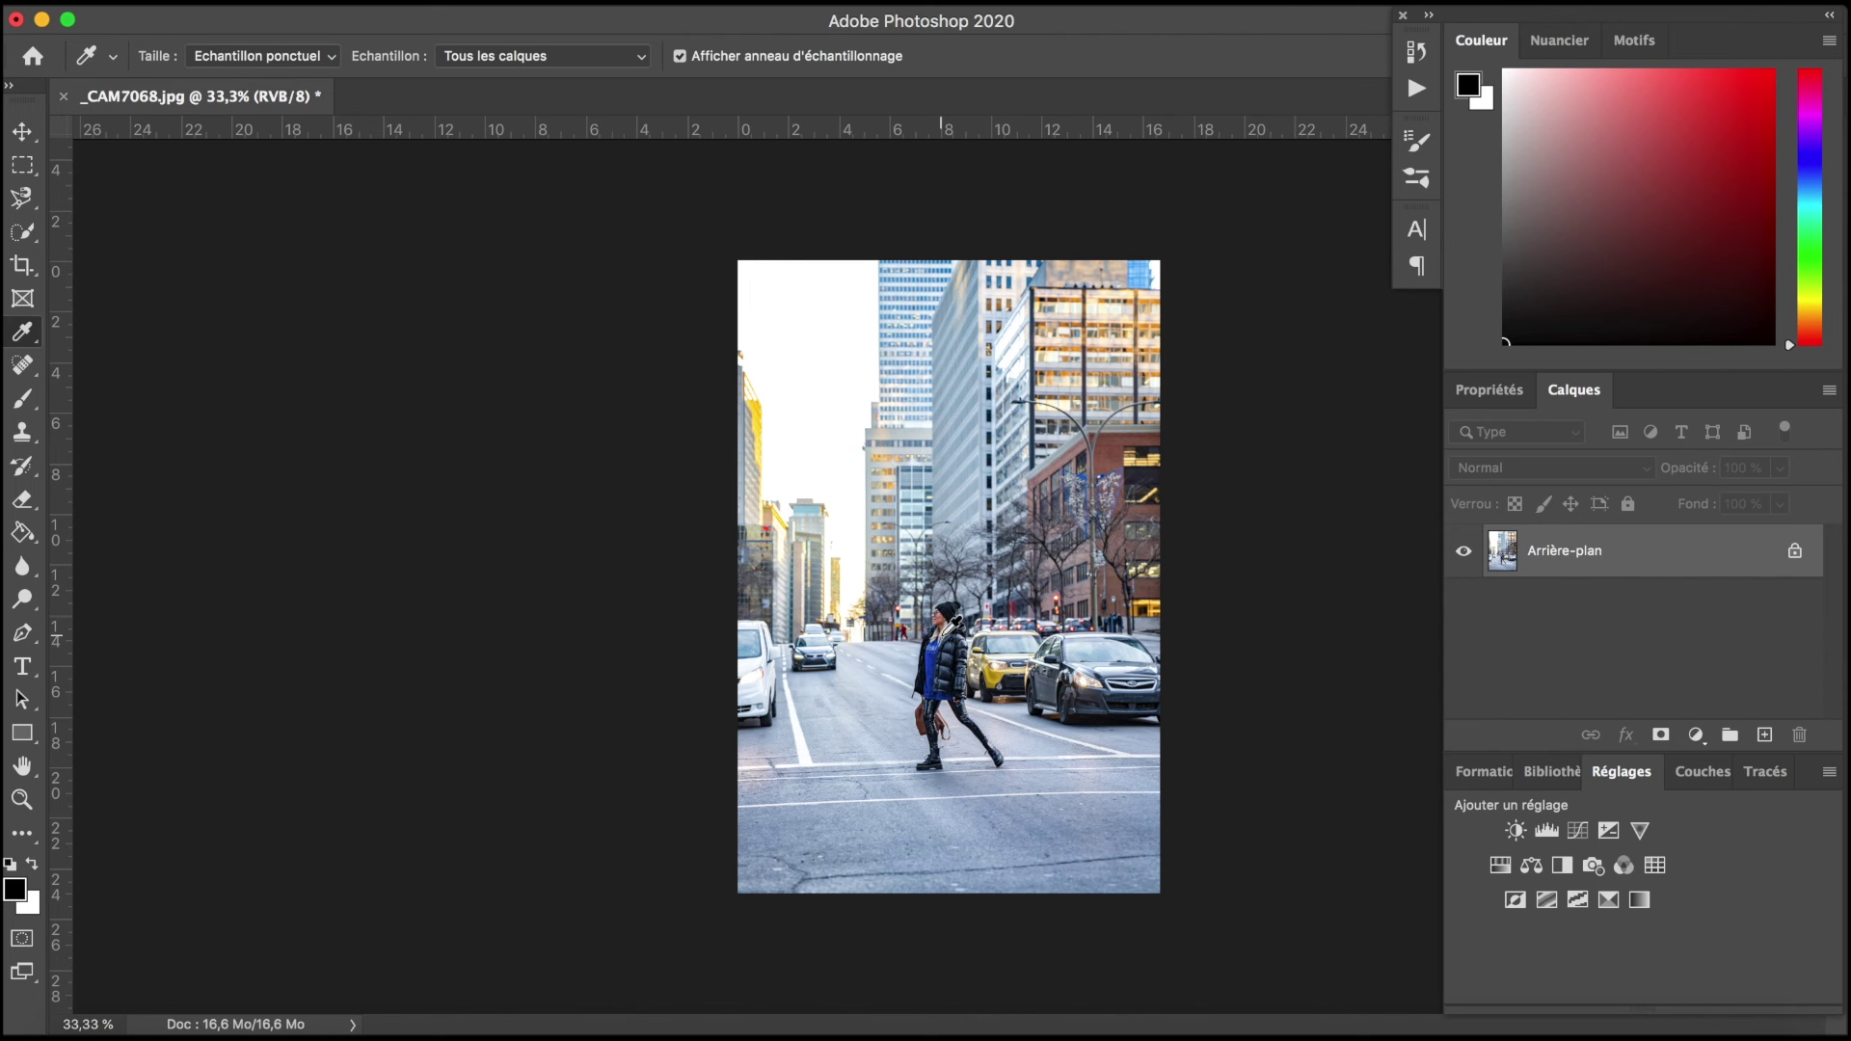
key("ctrl+plus")
key("ctrl+plus")
key("ctrl+plus")
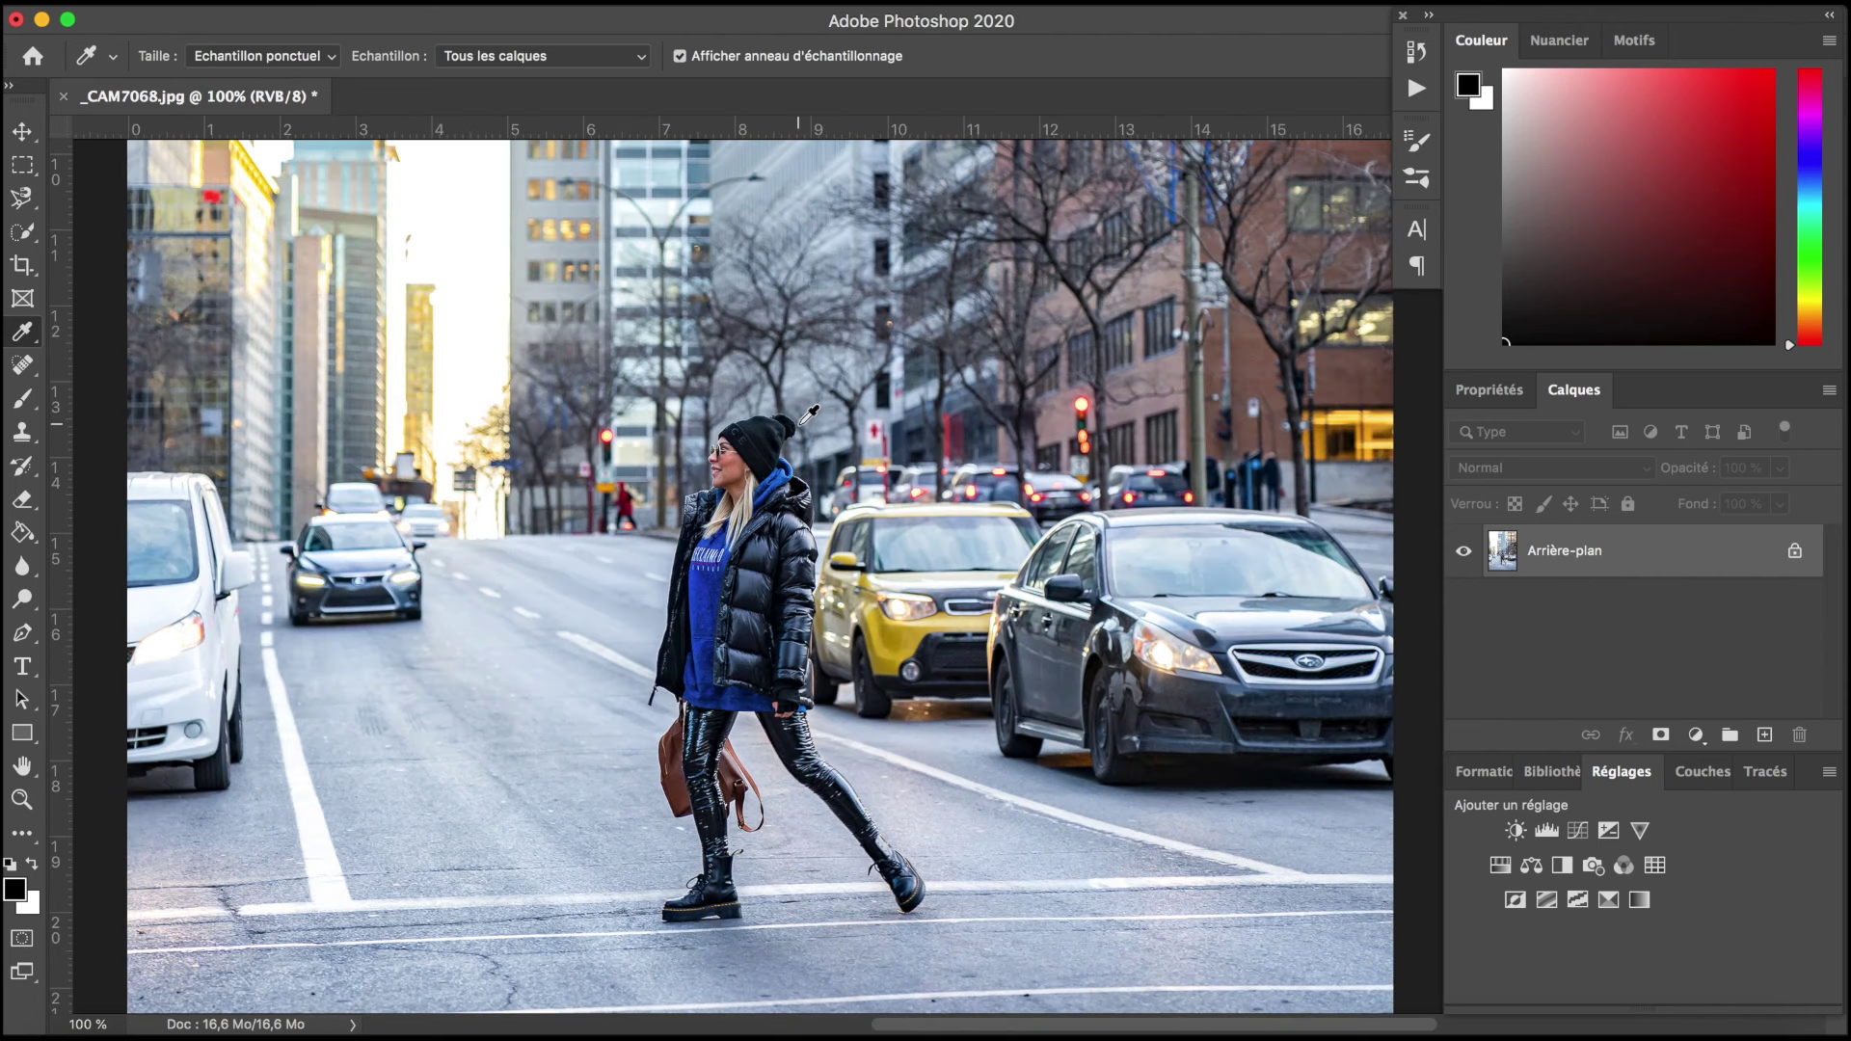
key("ctrl+plus")
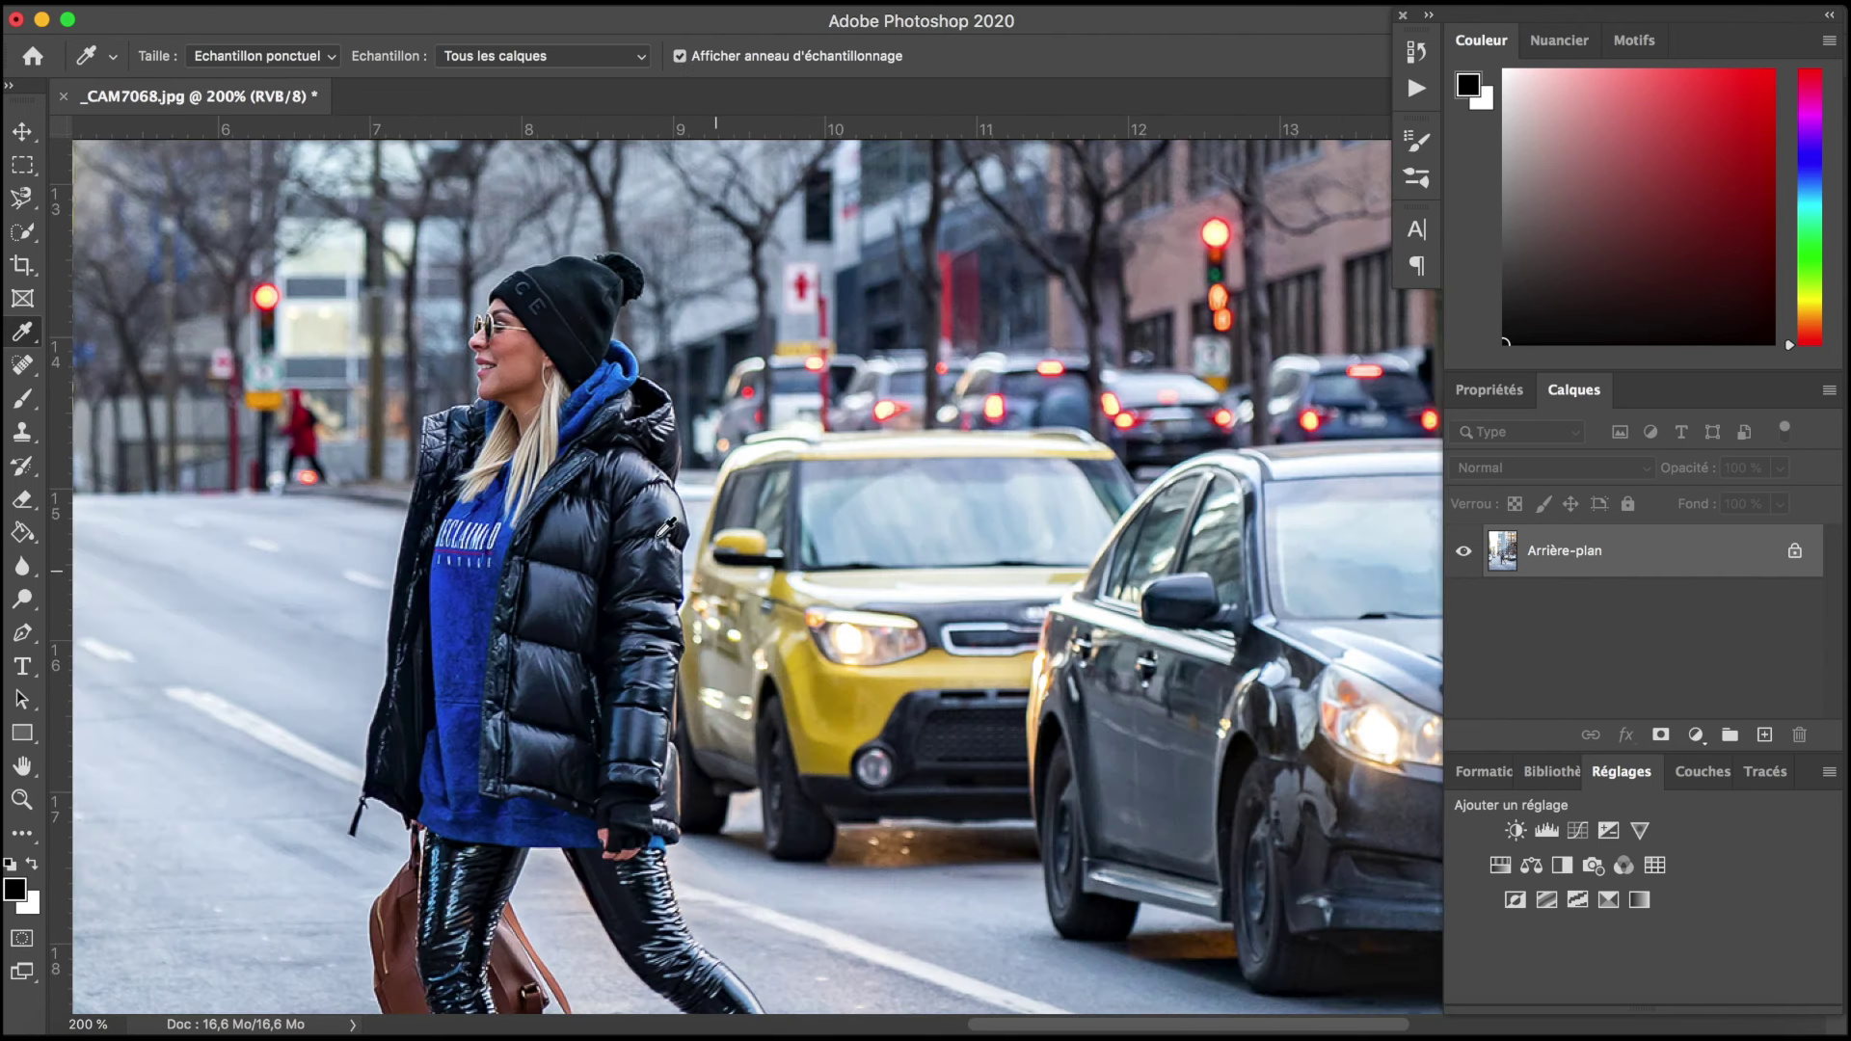
scroll(665, 528, "left", 5)
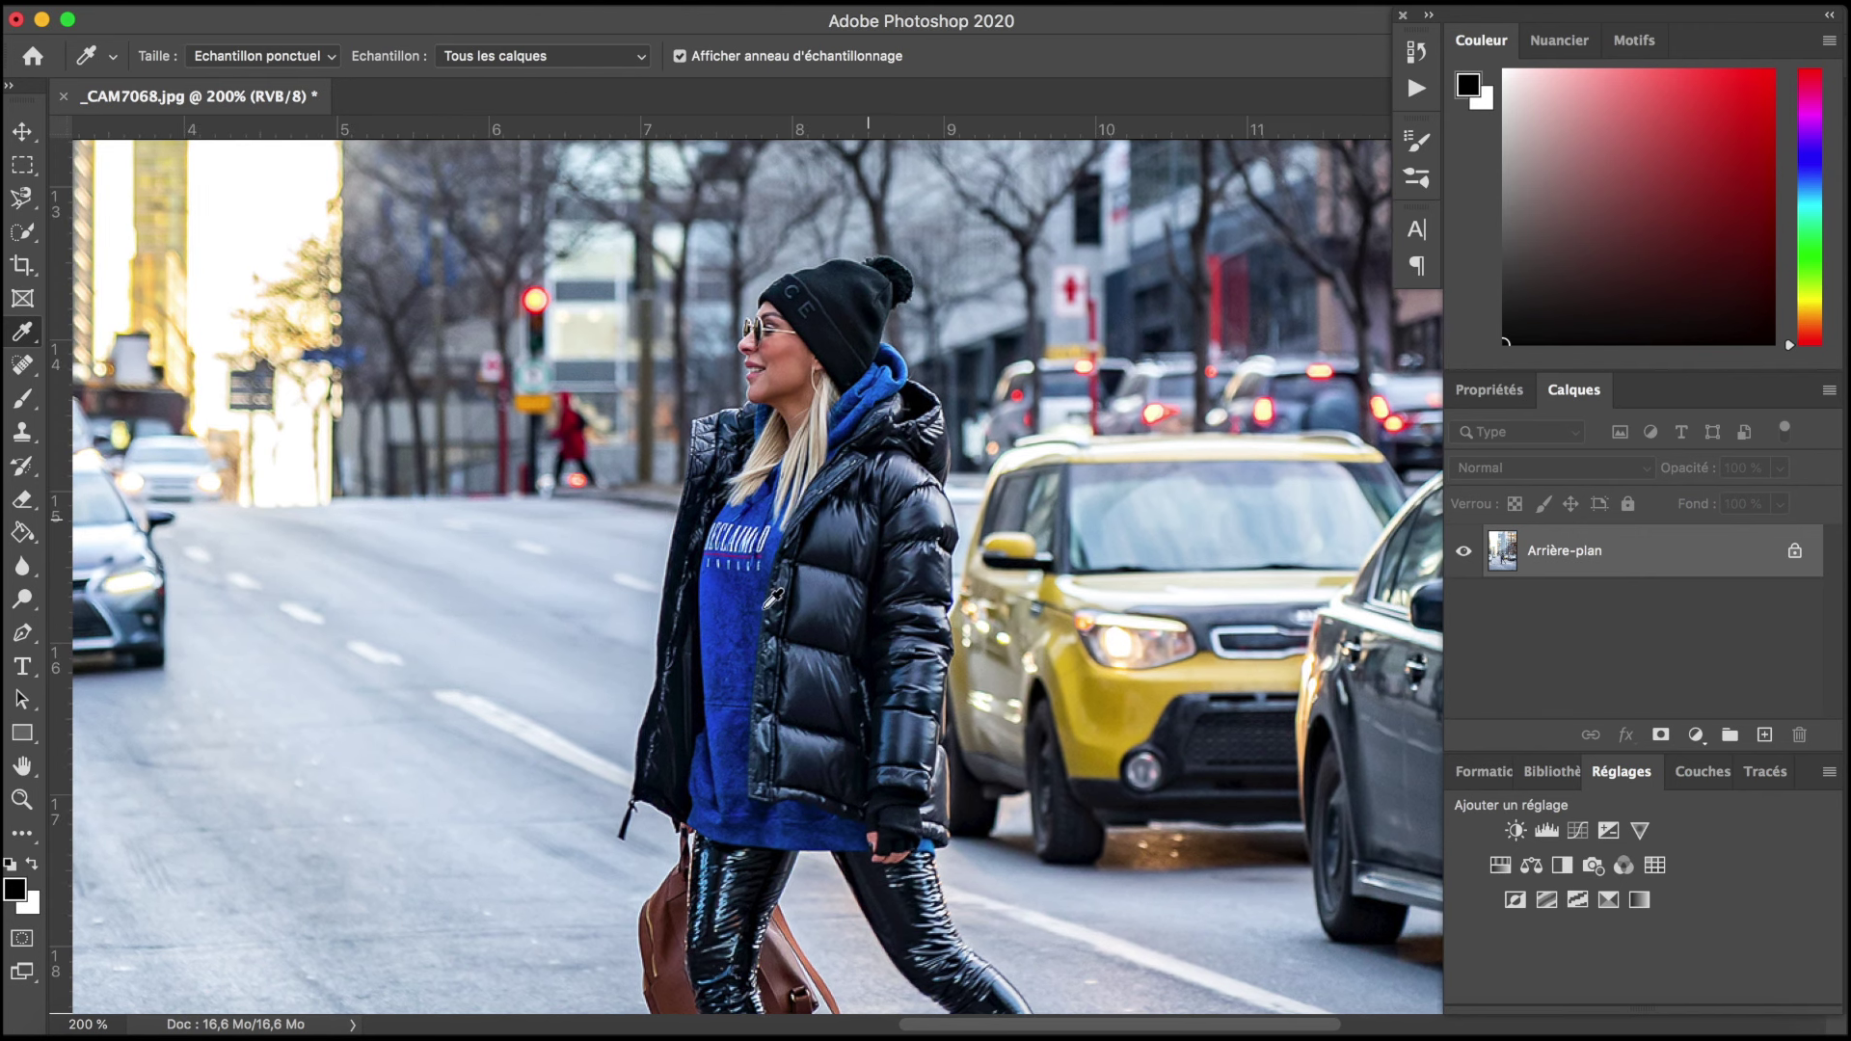
mouse_move(734, 626)
left_mouse_down()
mouse_move(752, 577)
mouse_move(725, 576)
left_mouse_up()
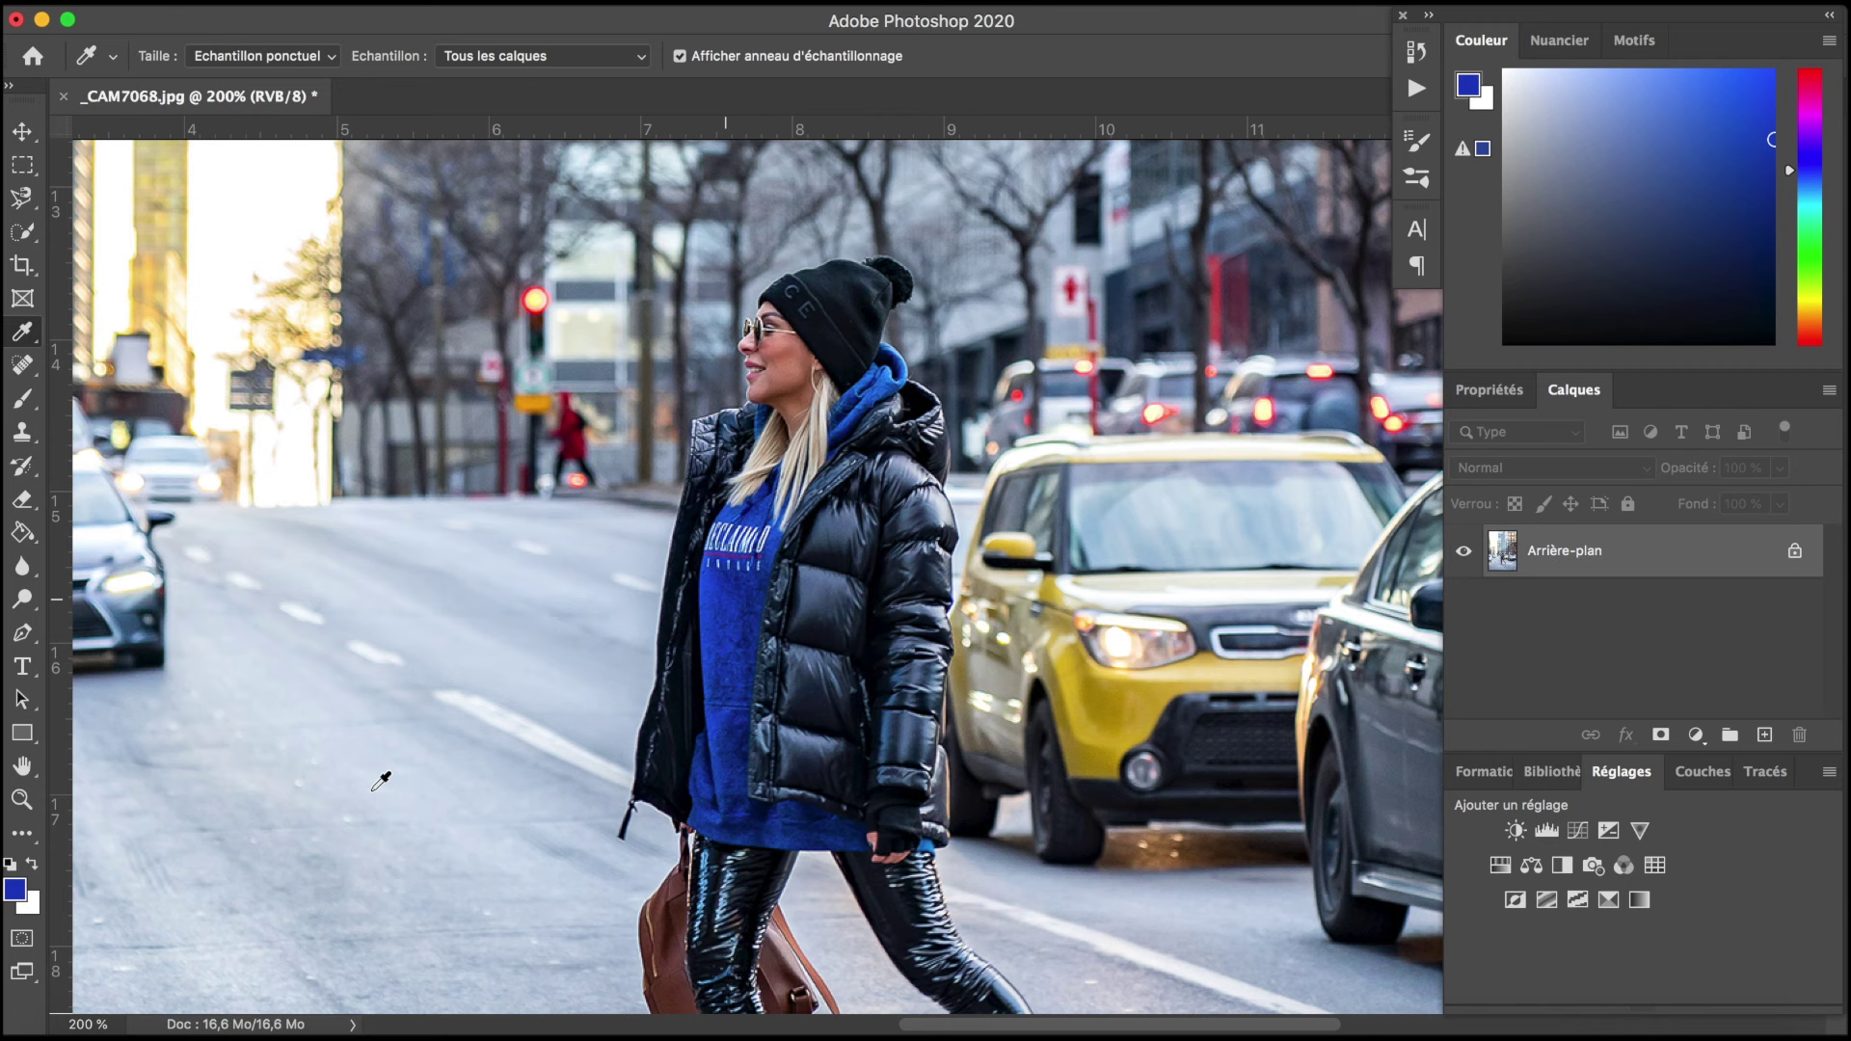
left_click(11, 867)
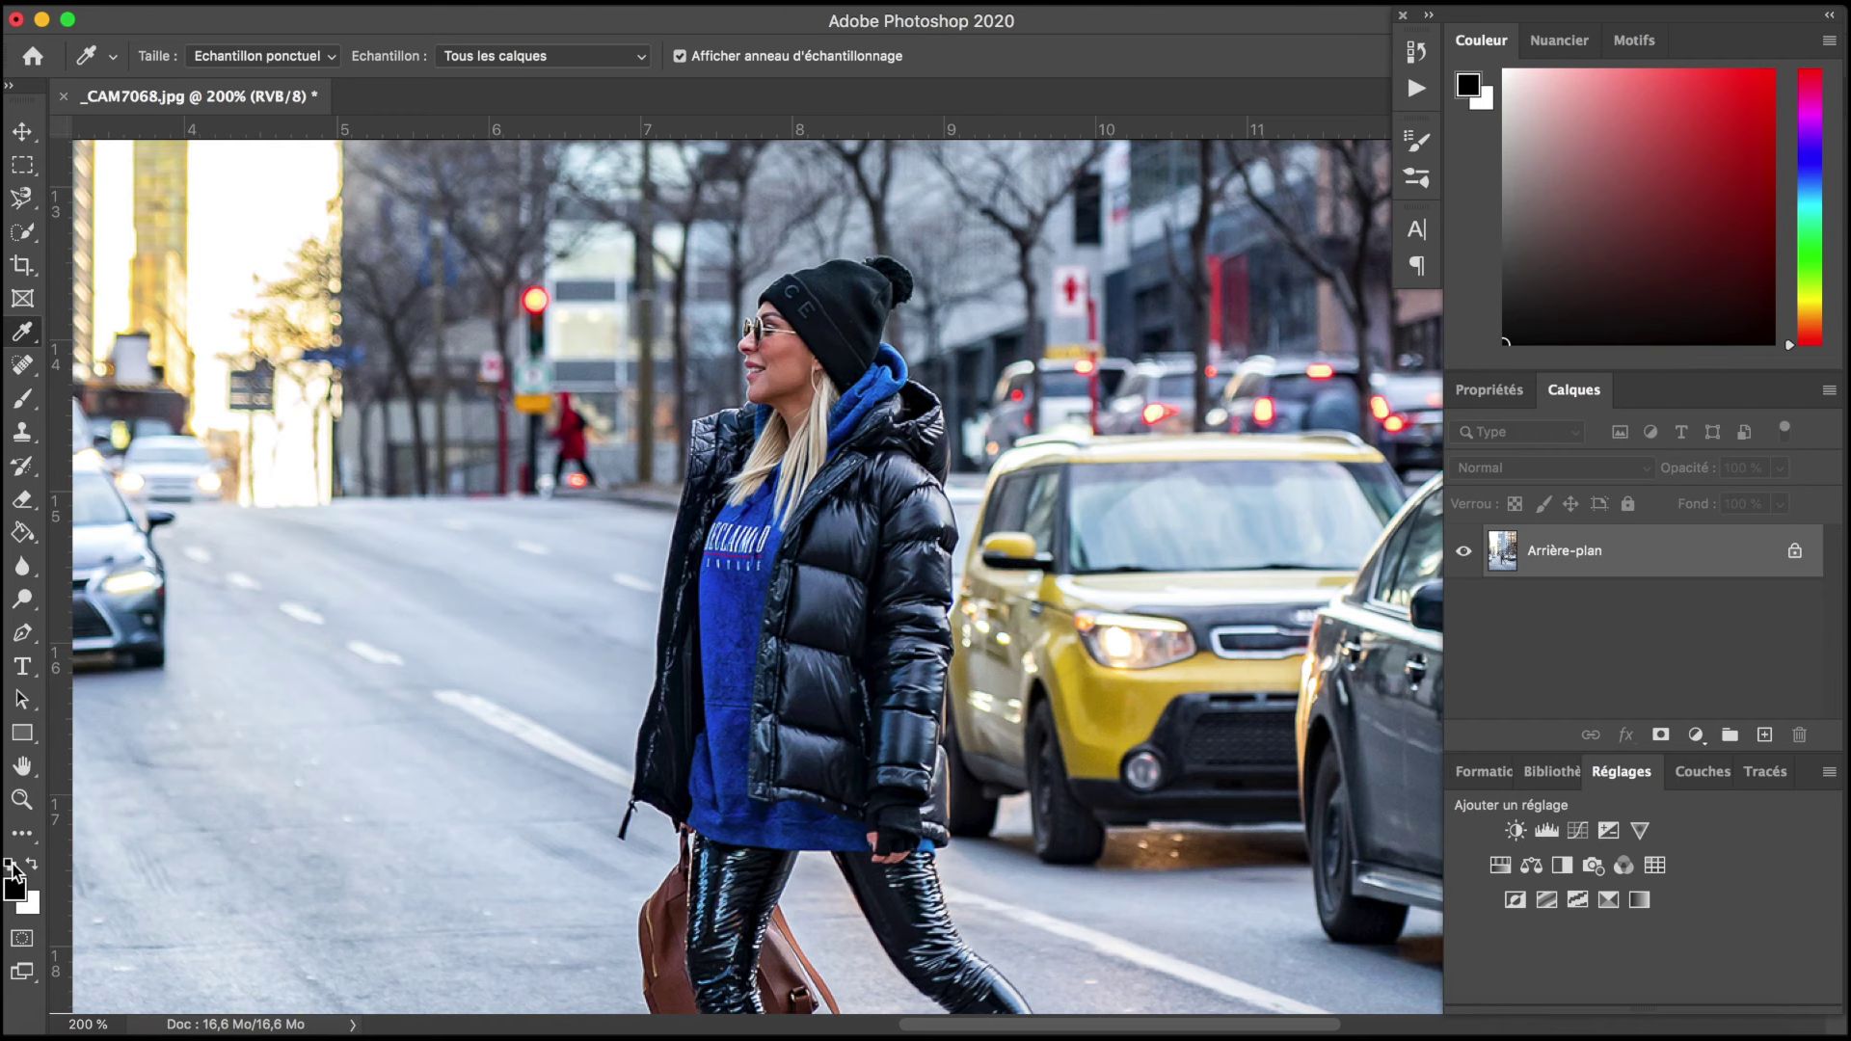
key("ctrl+0")
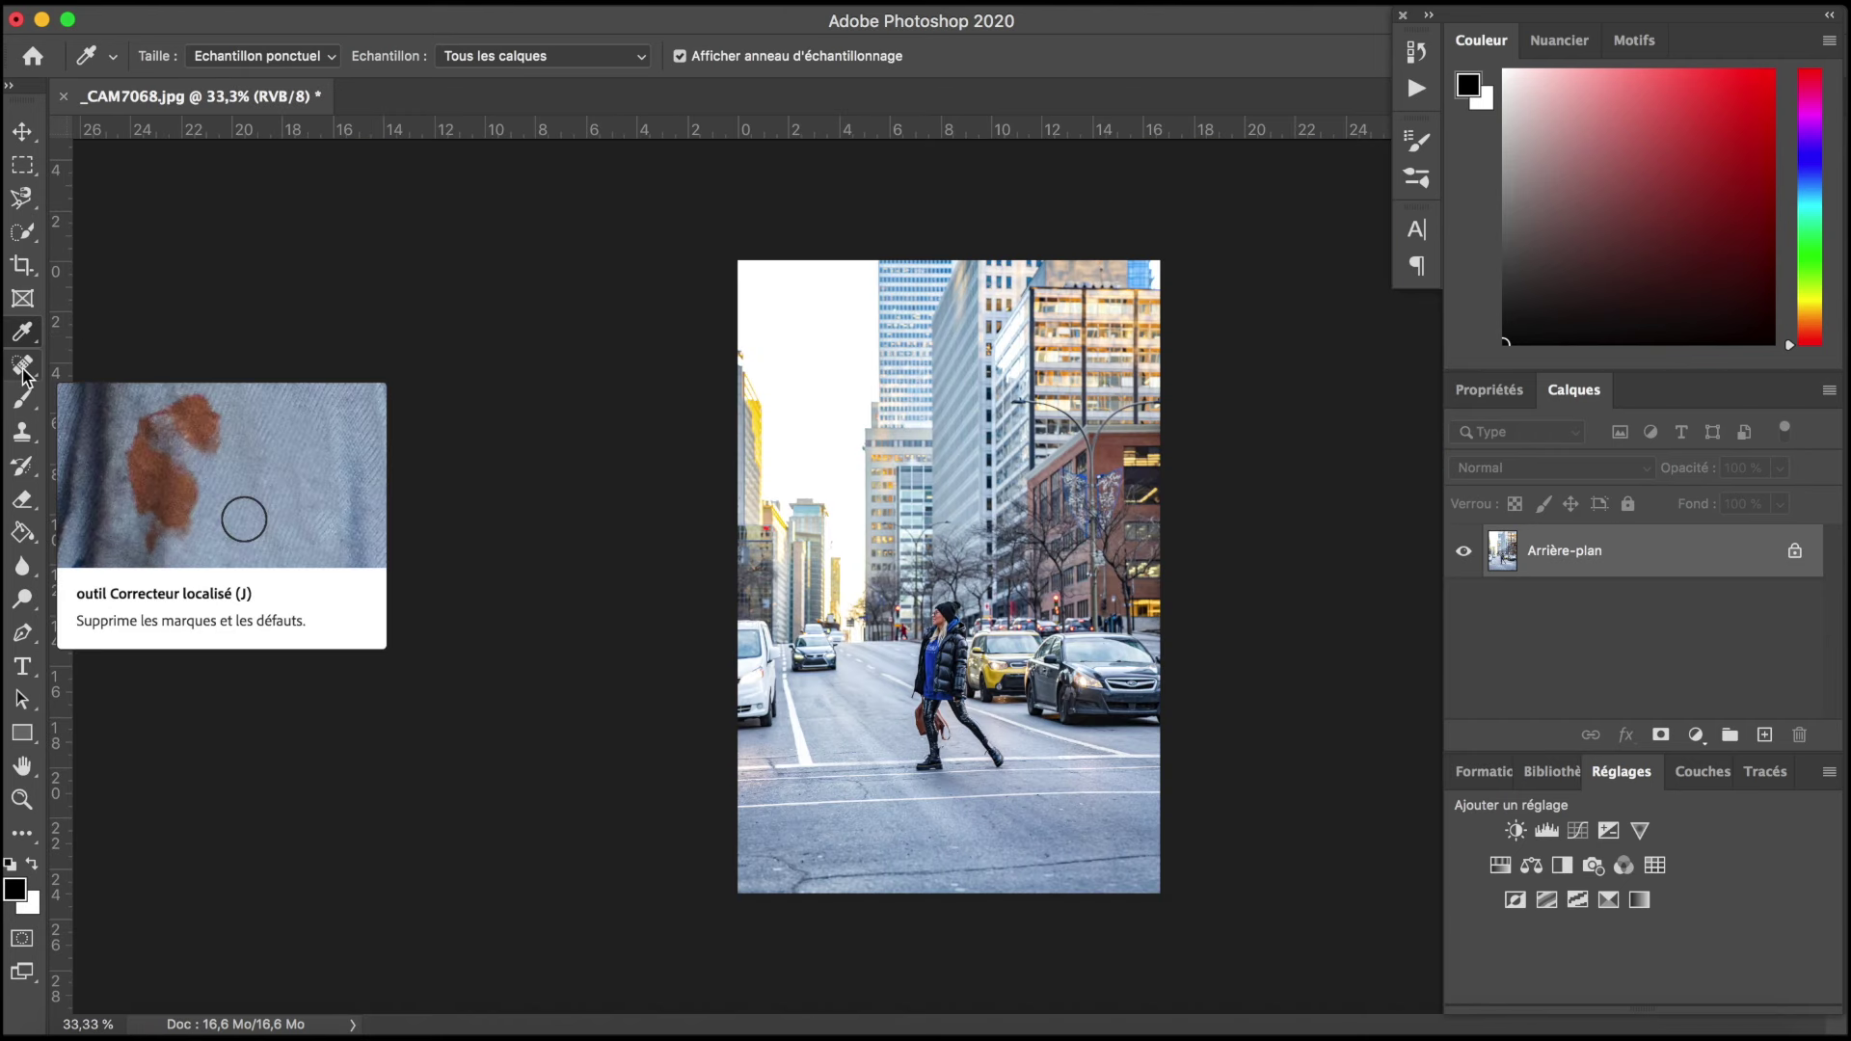
Step: Select the Spot Healing Brush and show its healing tool variants
left_click(23, 367)
right_click(23, 371)
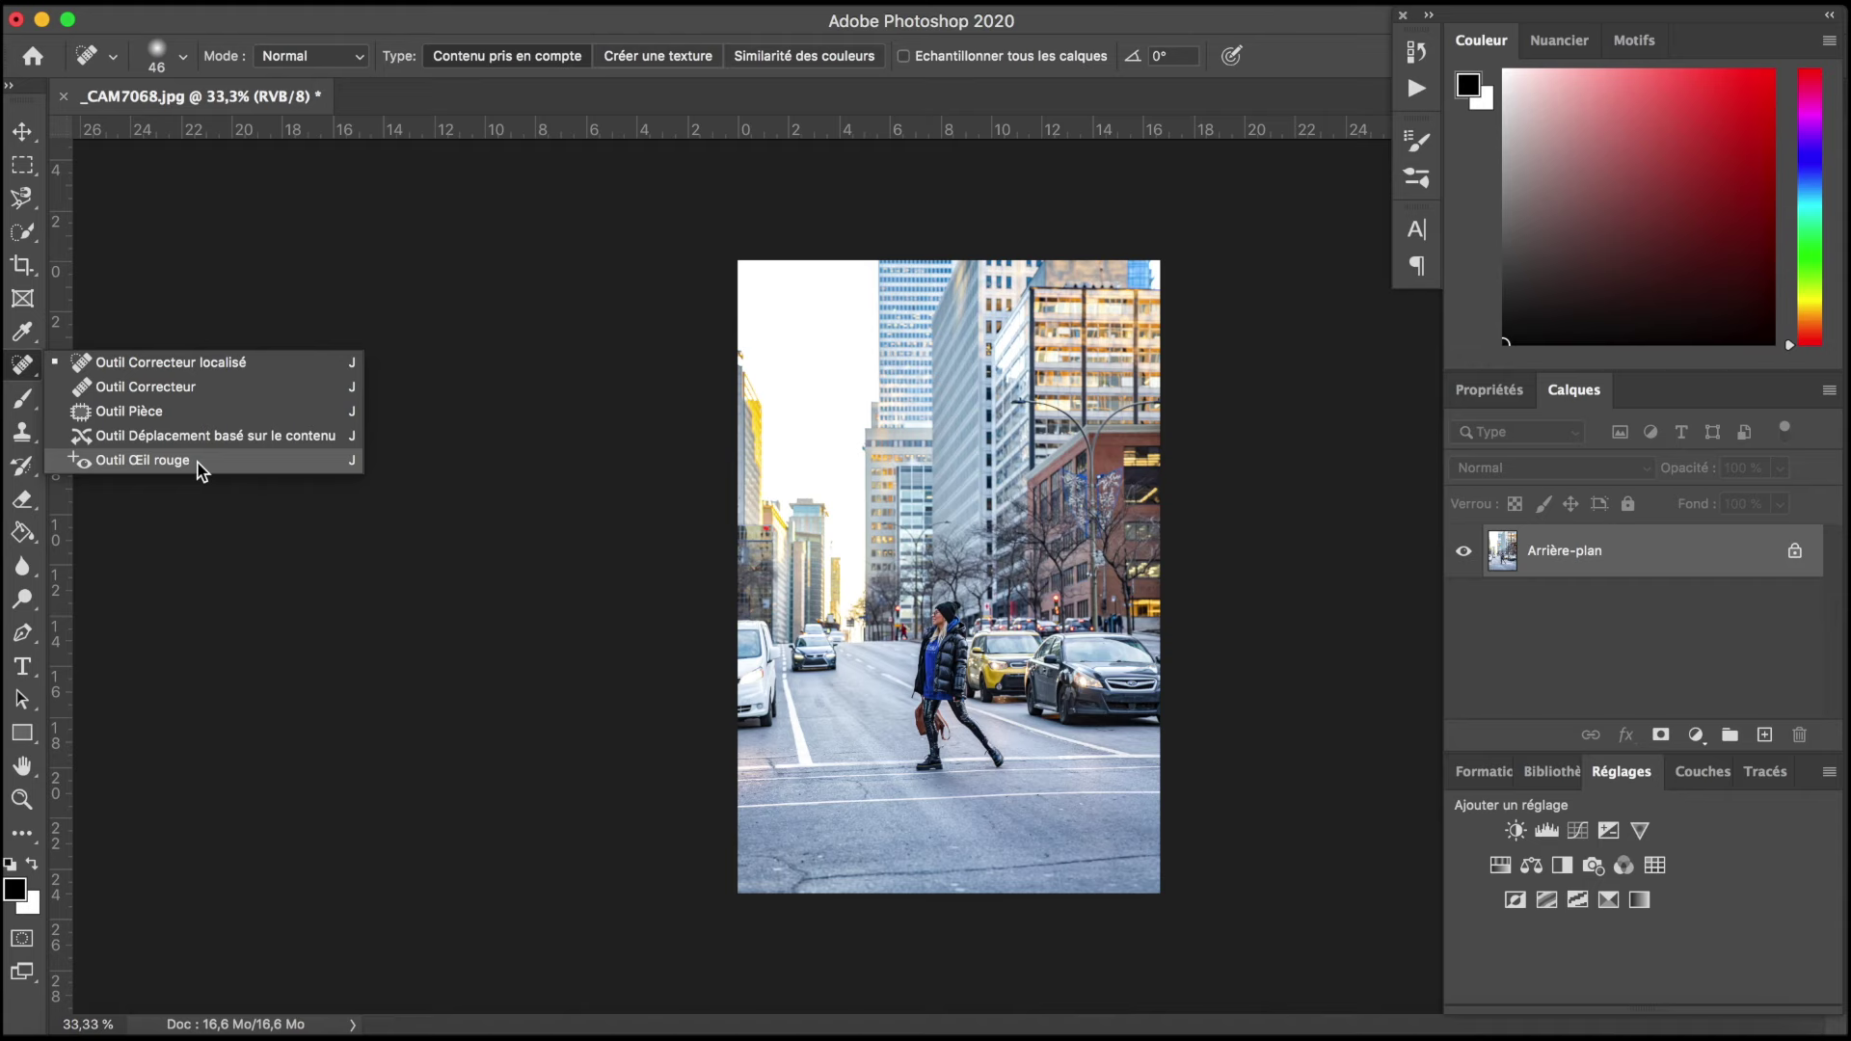
left_click(195, 360)
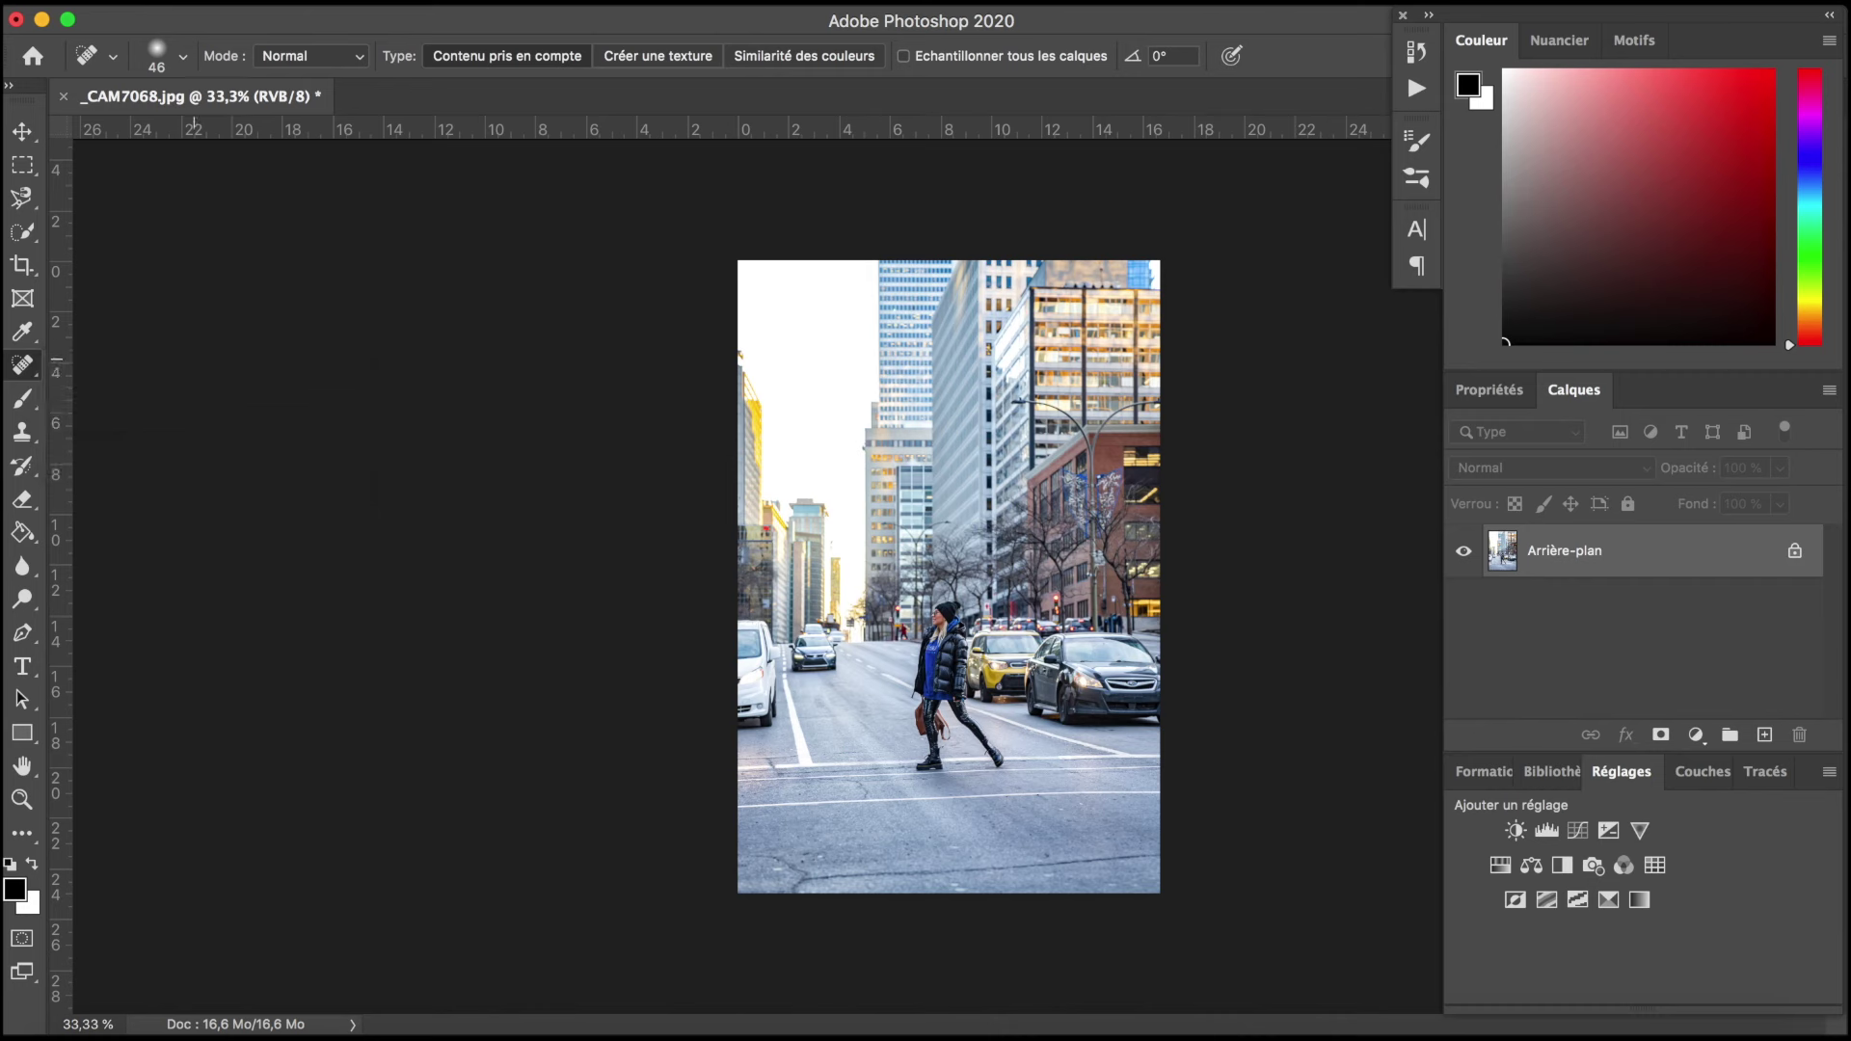
scroll(870, 599, "up", 1)
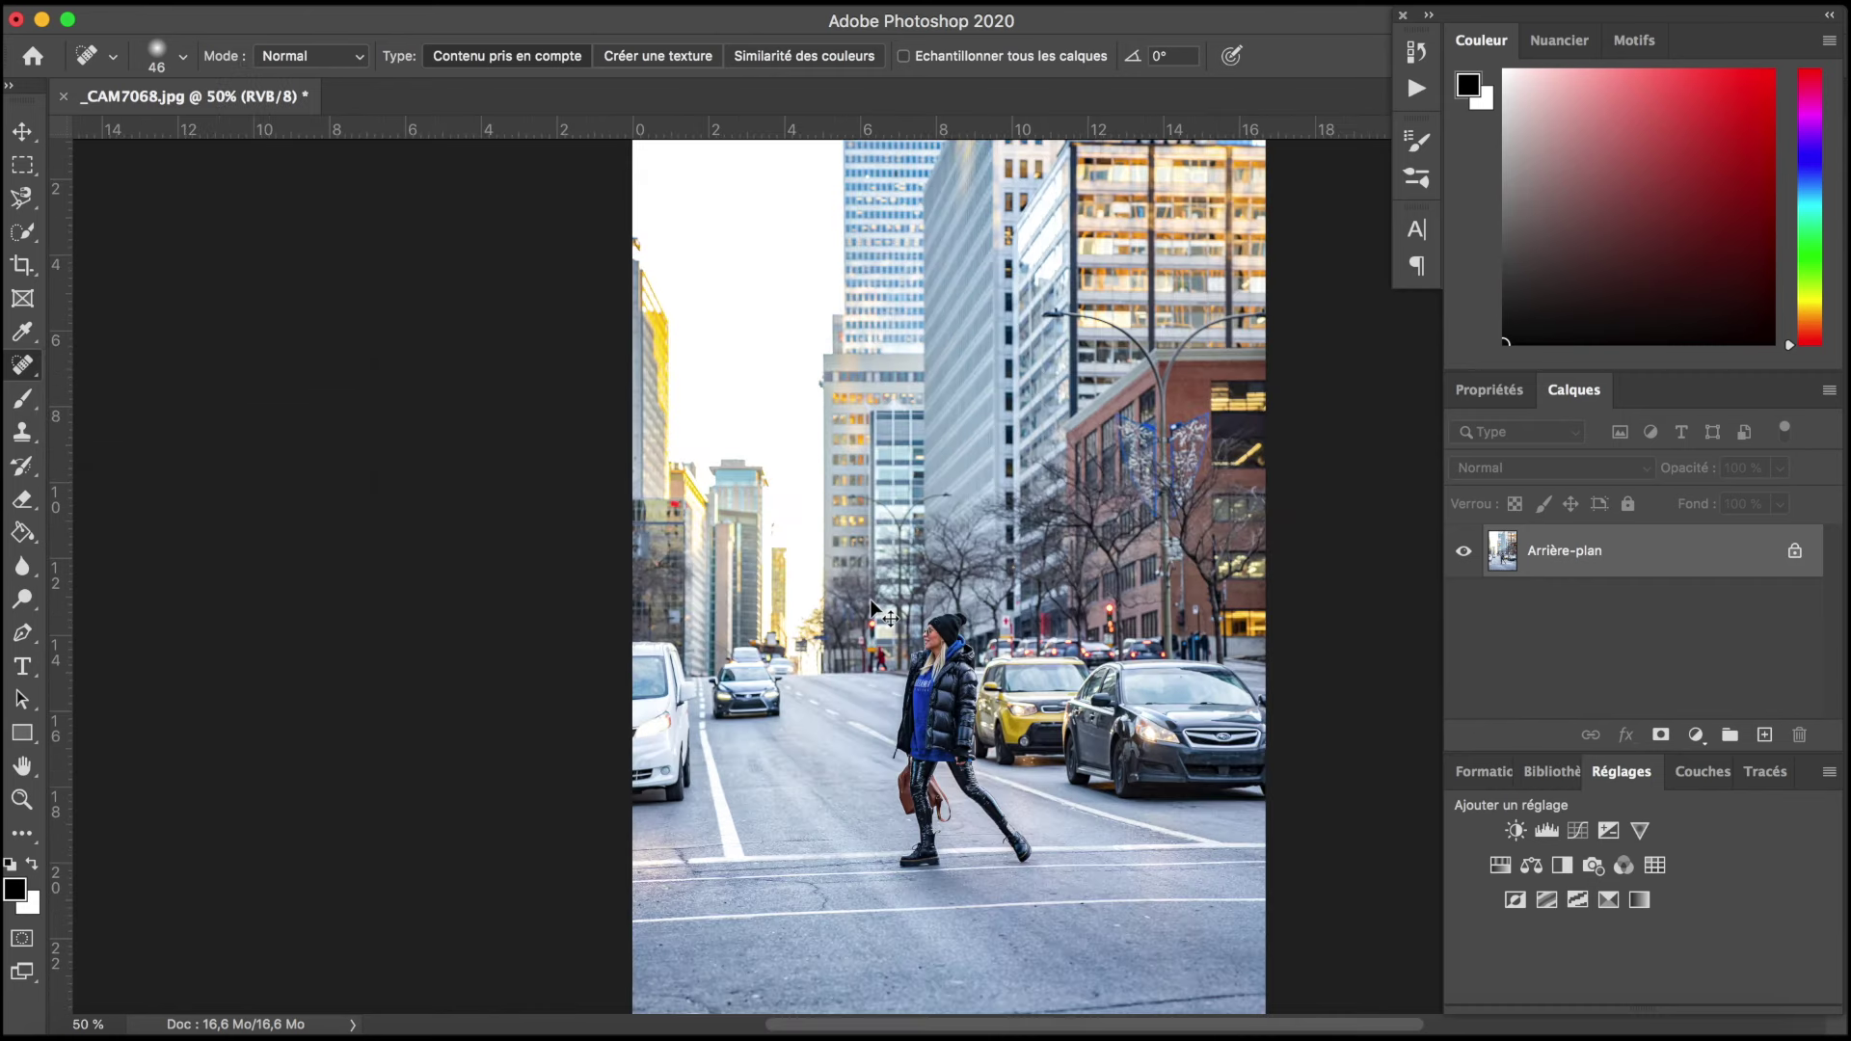
scroll(870, 598, "up", 2)
scroll(869, 599, "up", 1)
scroll(870, 599, "up", 1)
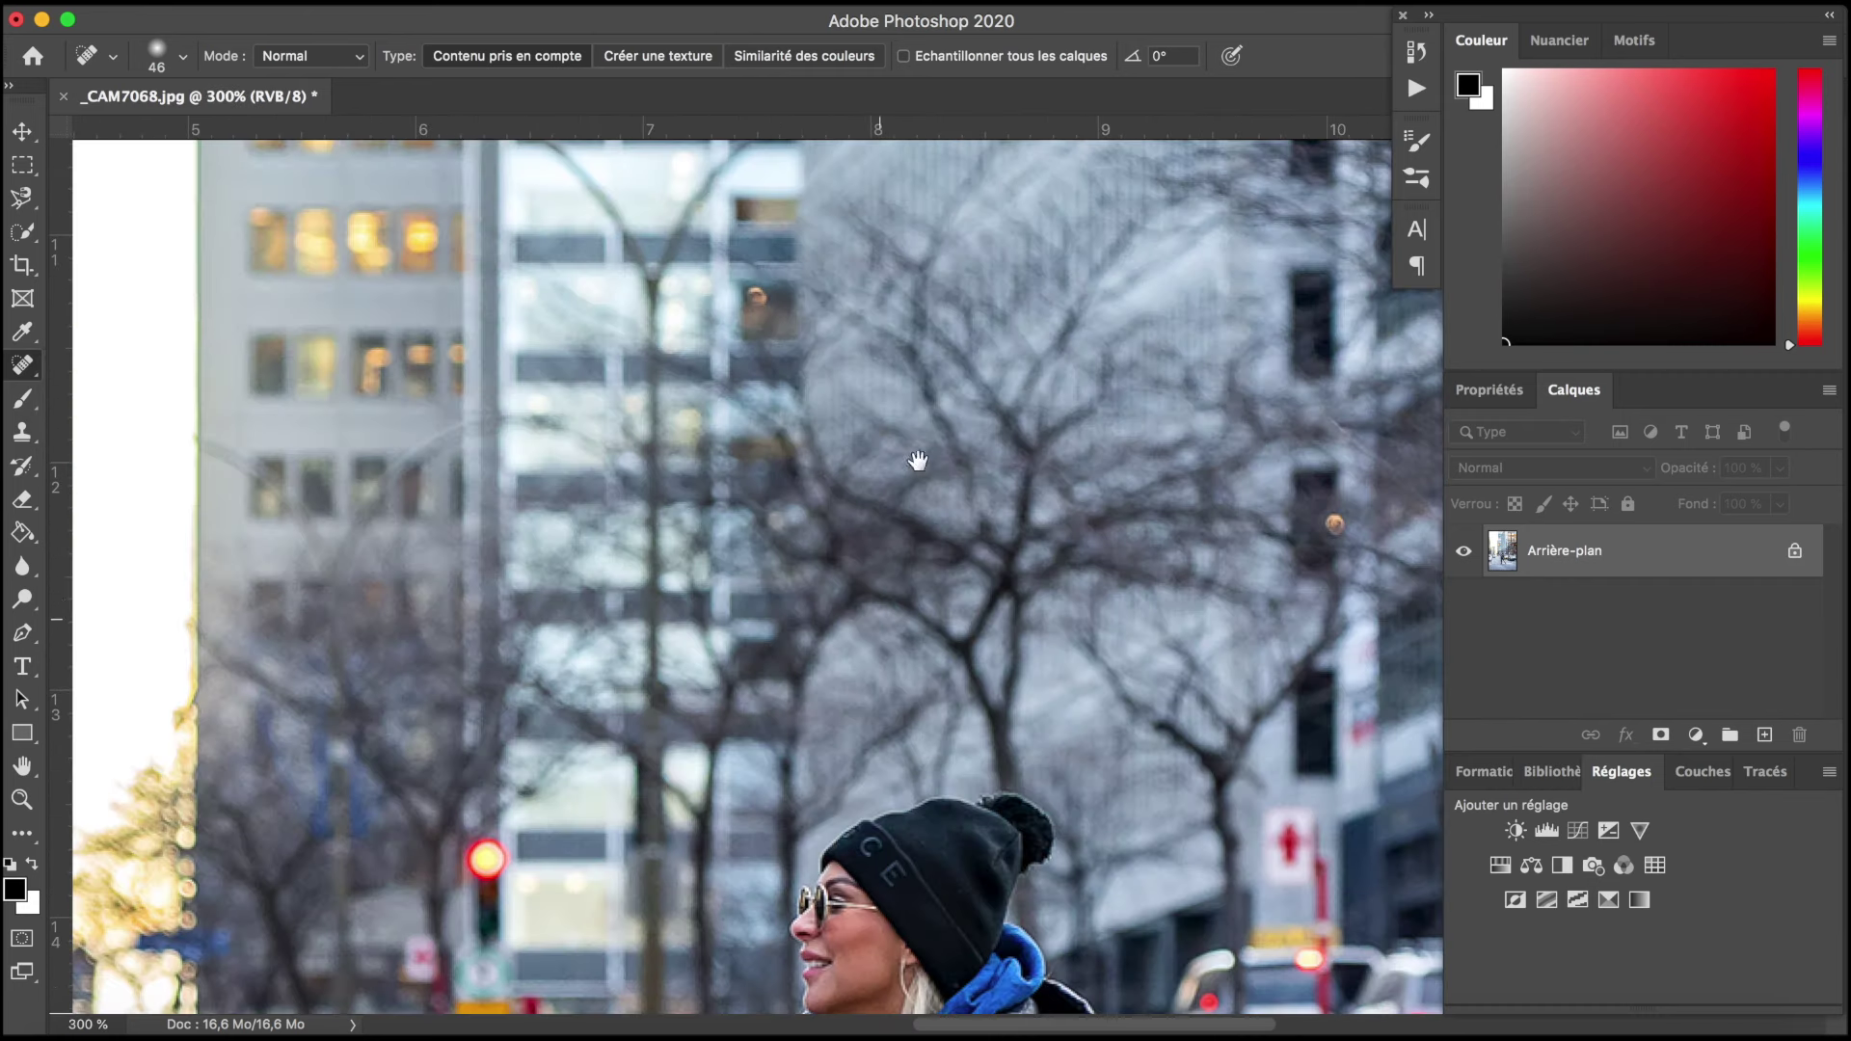
scroll(869, 599, "down", 1)
mouse_move(617, 530)
left_mouse_down()
mouse_move(1154, 591)
mouse_move(1226, 575)
left_mouse_up()
key("ctrl+r")
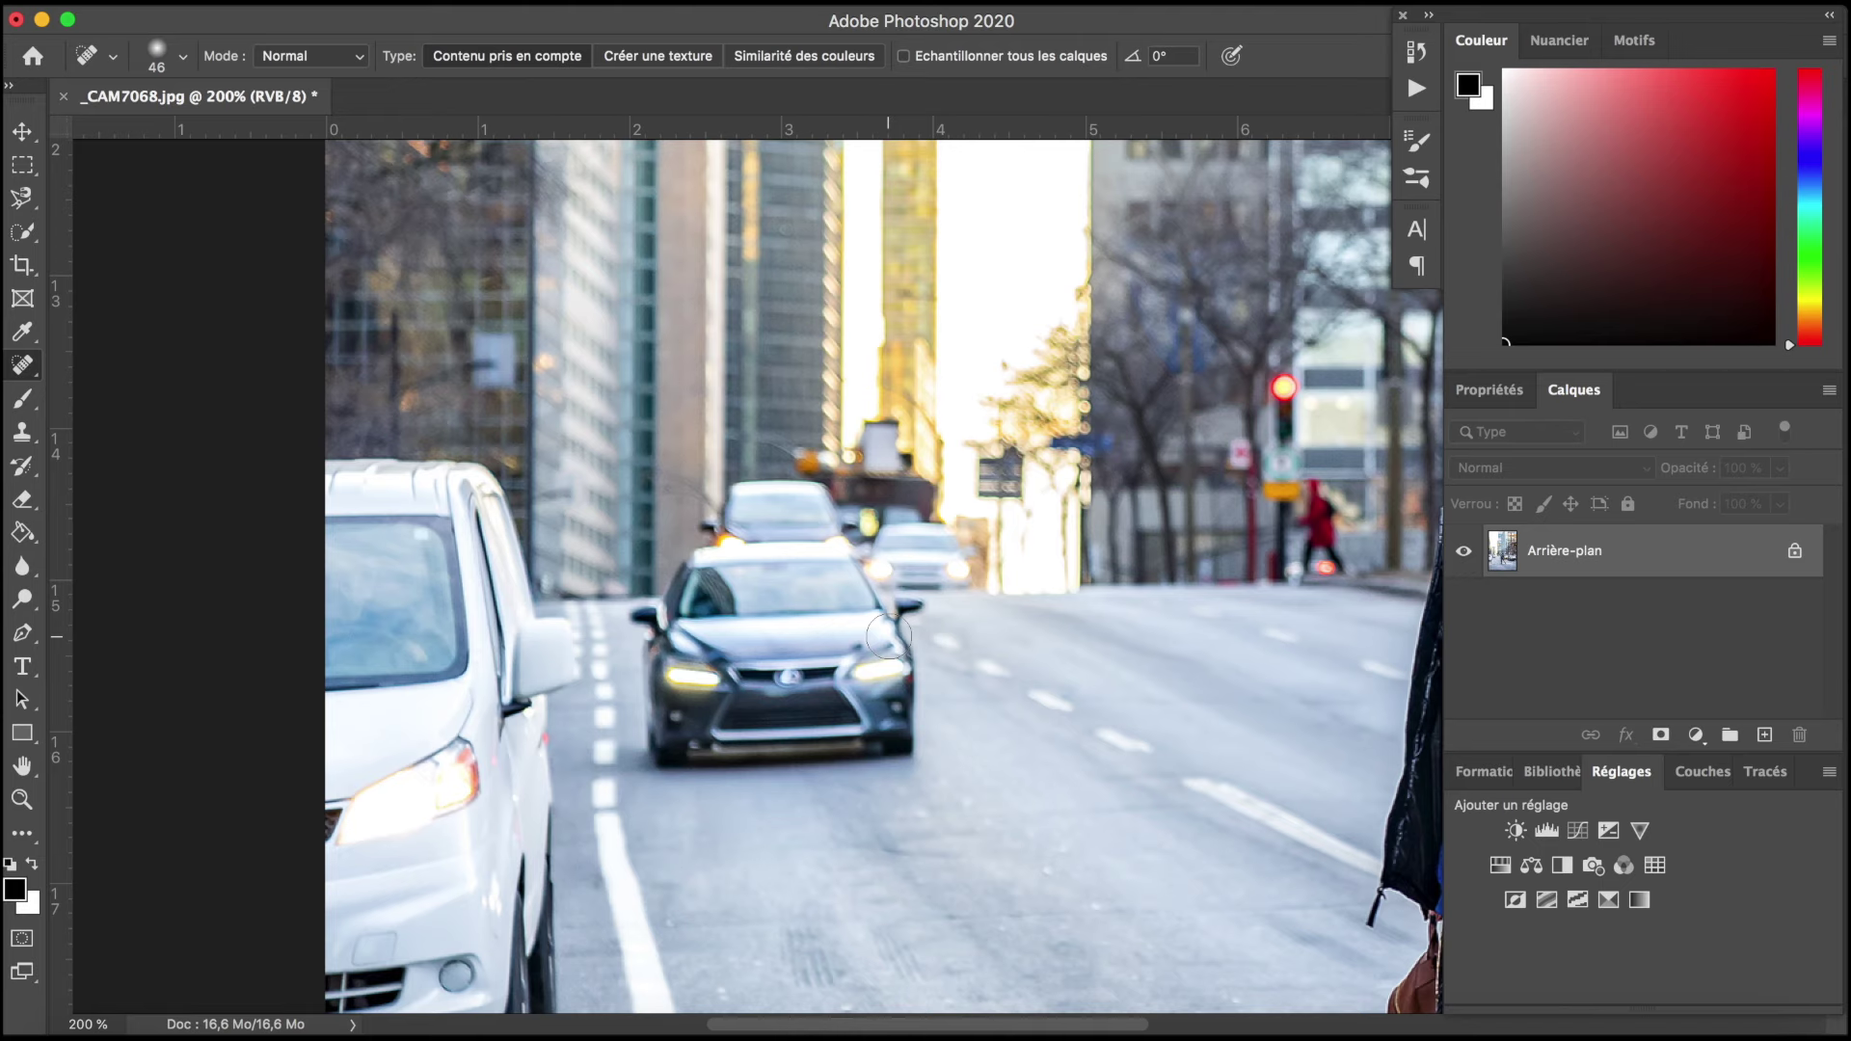
mouse_move(888, 637)
left_mouse_down()
mouse_move(797, 759)
mouse_move(775, 741)
left_mouse_up()
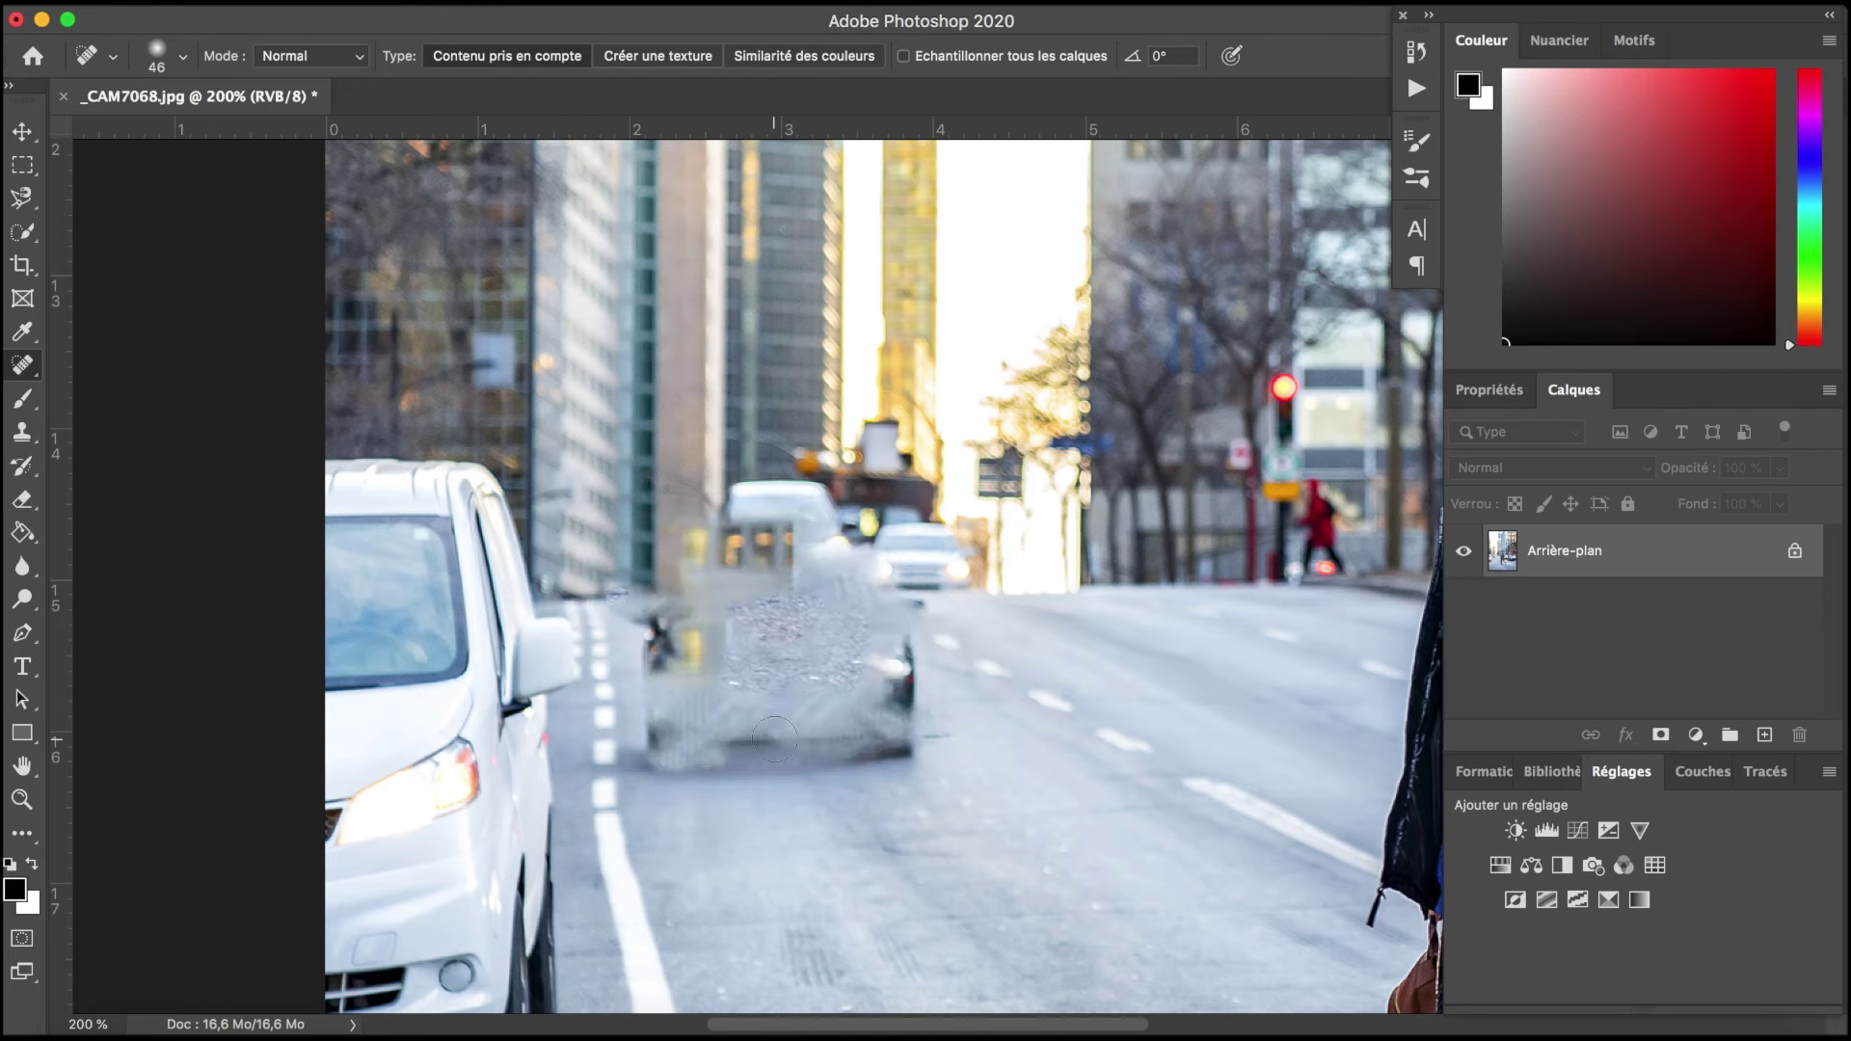
scroll(927, 764, "down", 1)
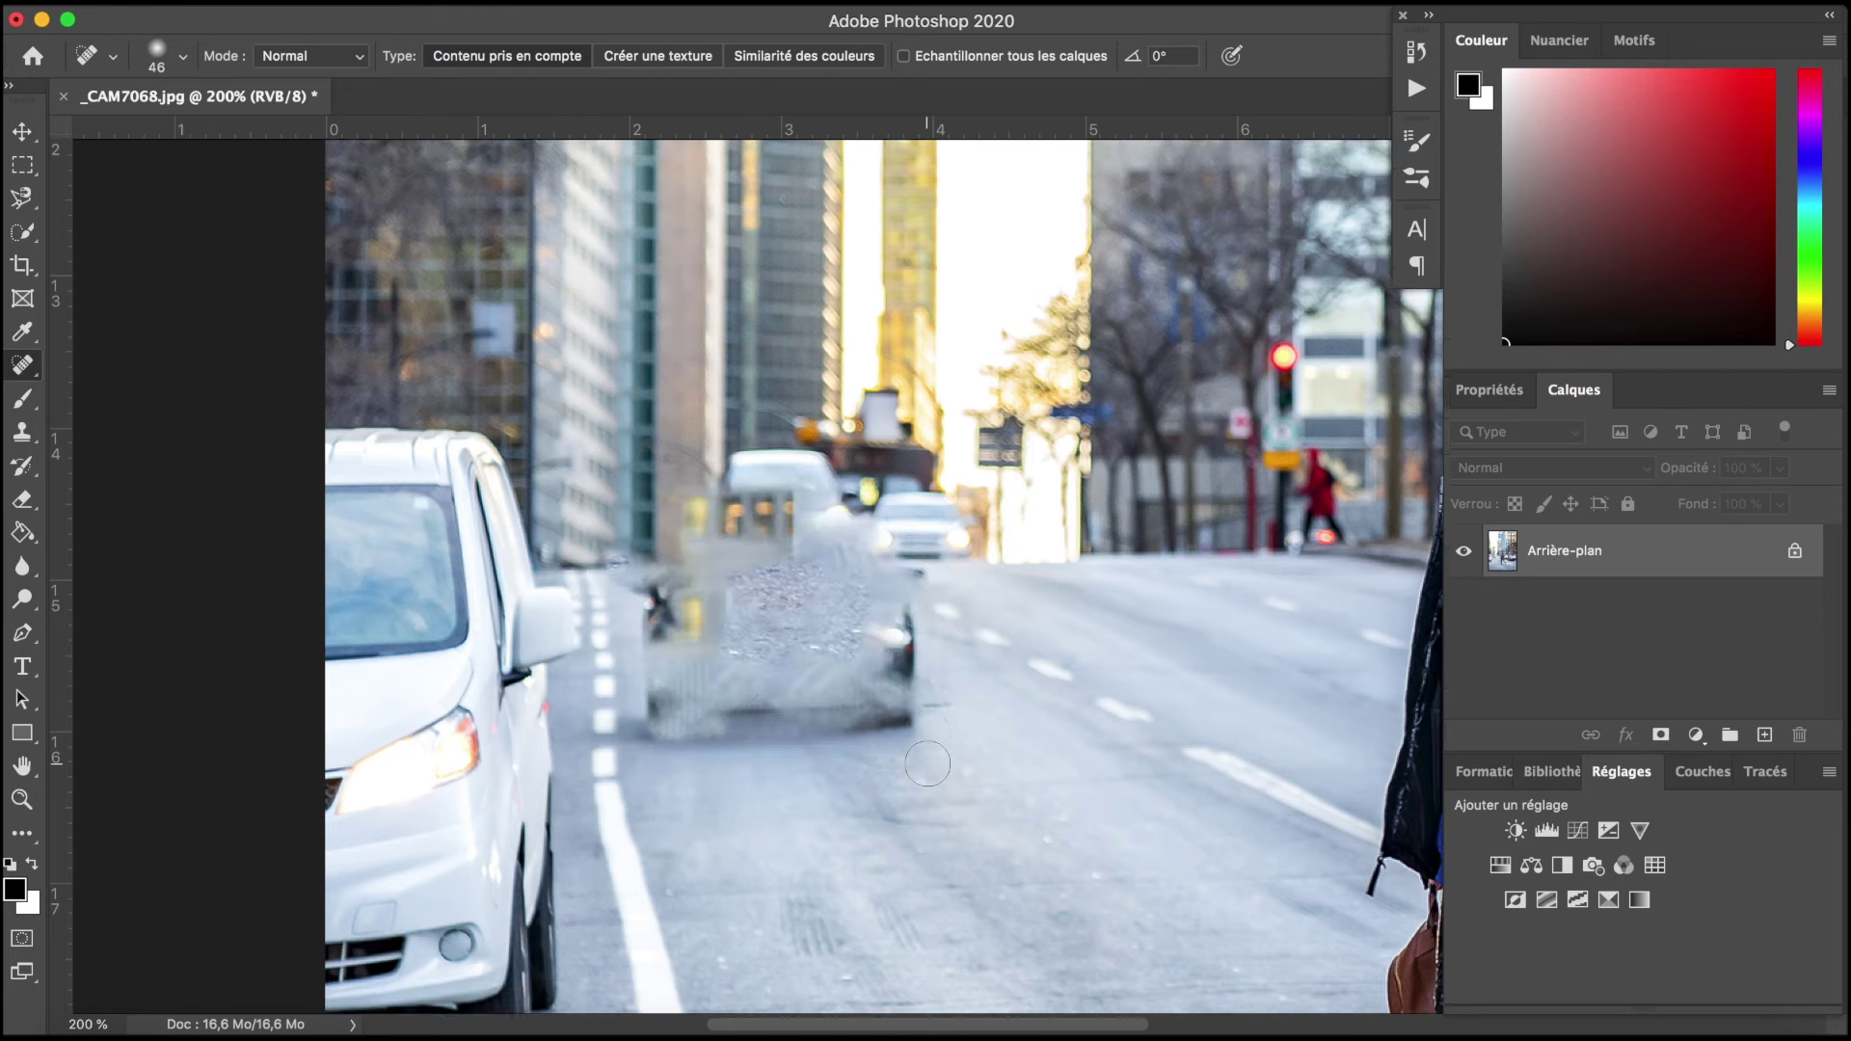
scroll(928, 763, "down", 3)
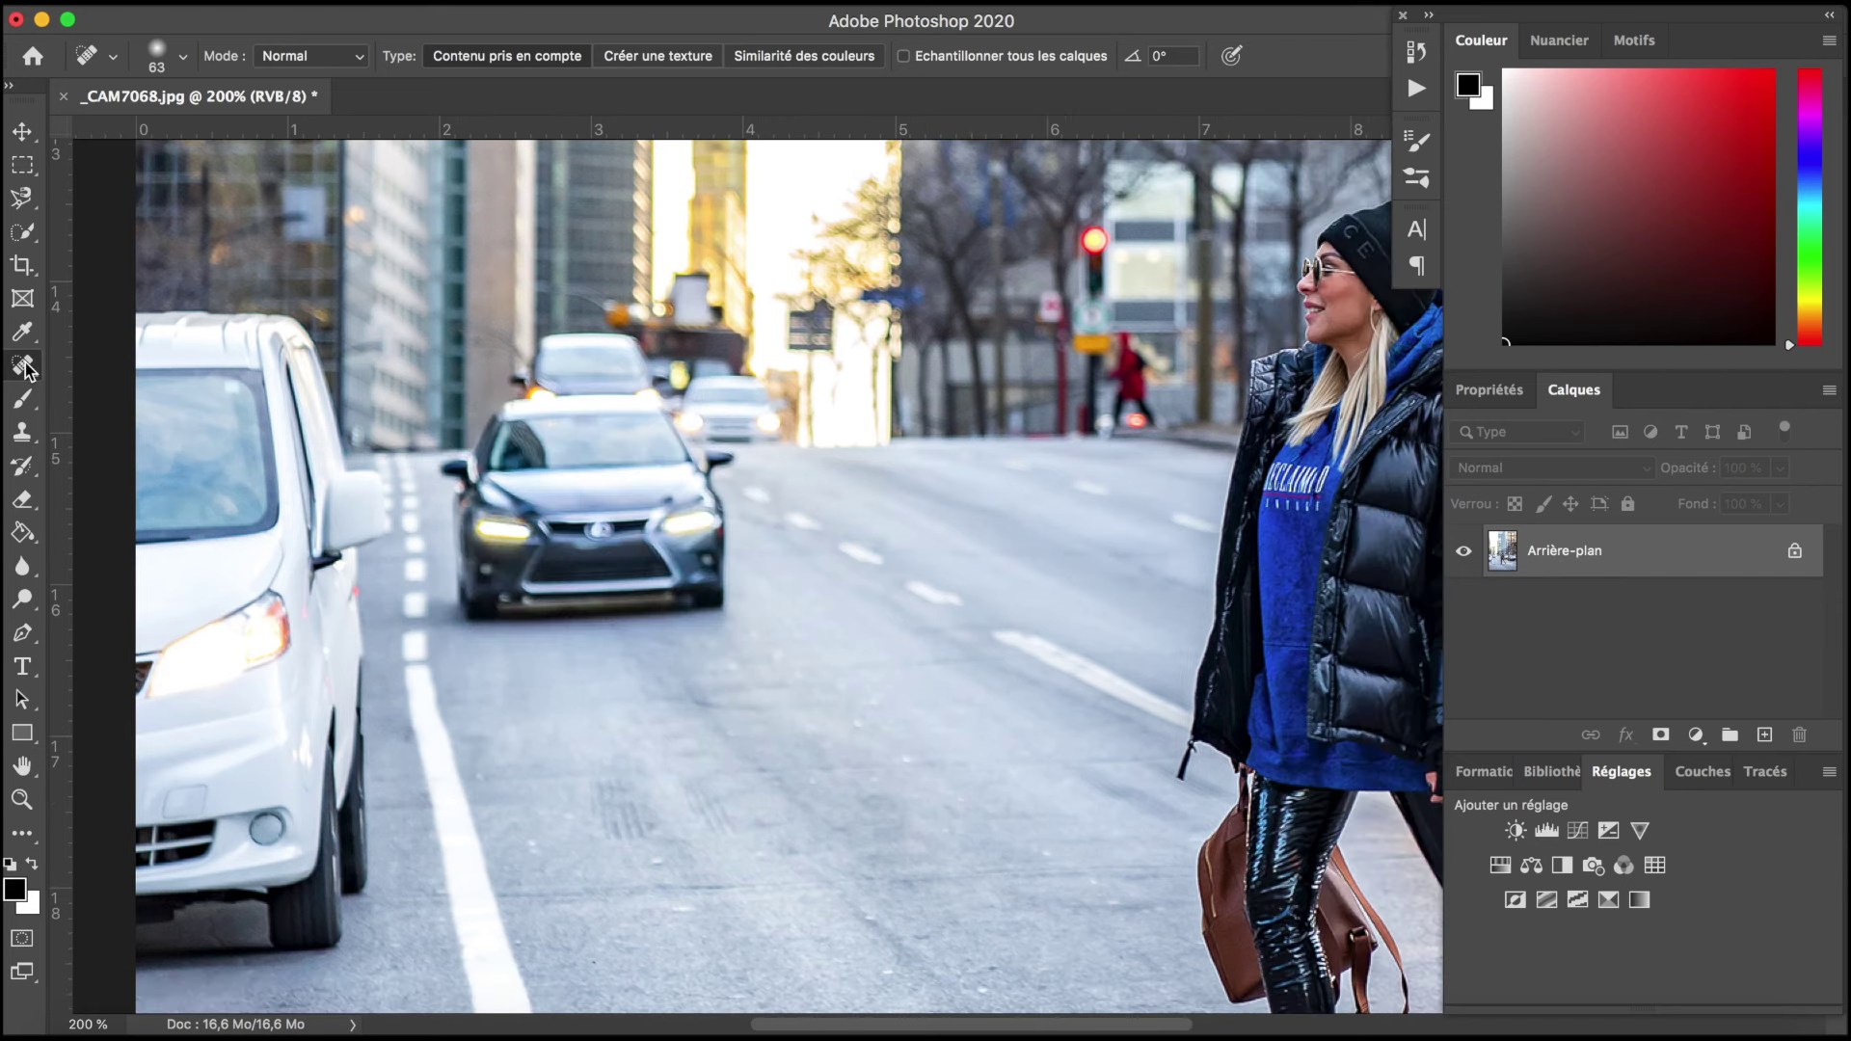
Step: Select the Healing Brush and set its size to 58 px
right_click(22, 365)
left_click(198, 386)
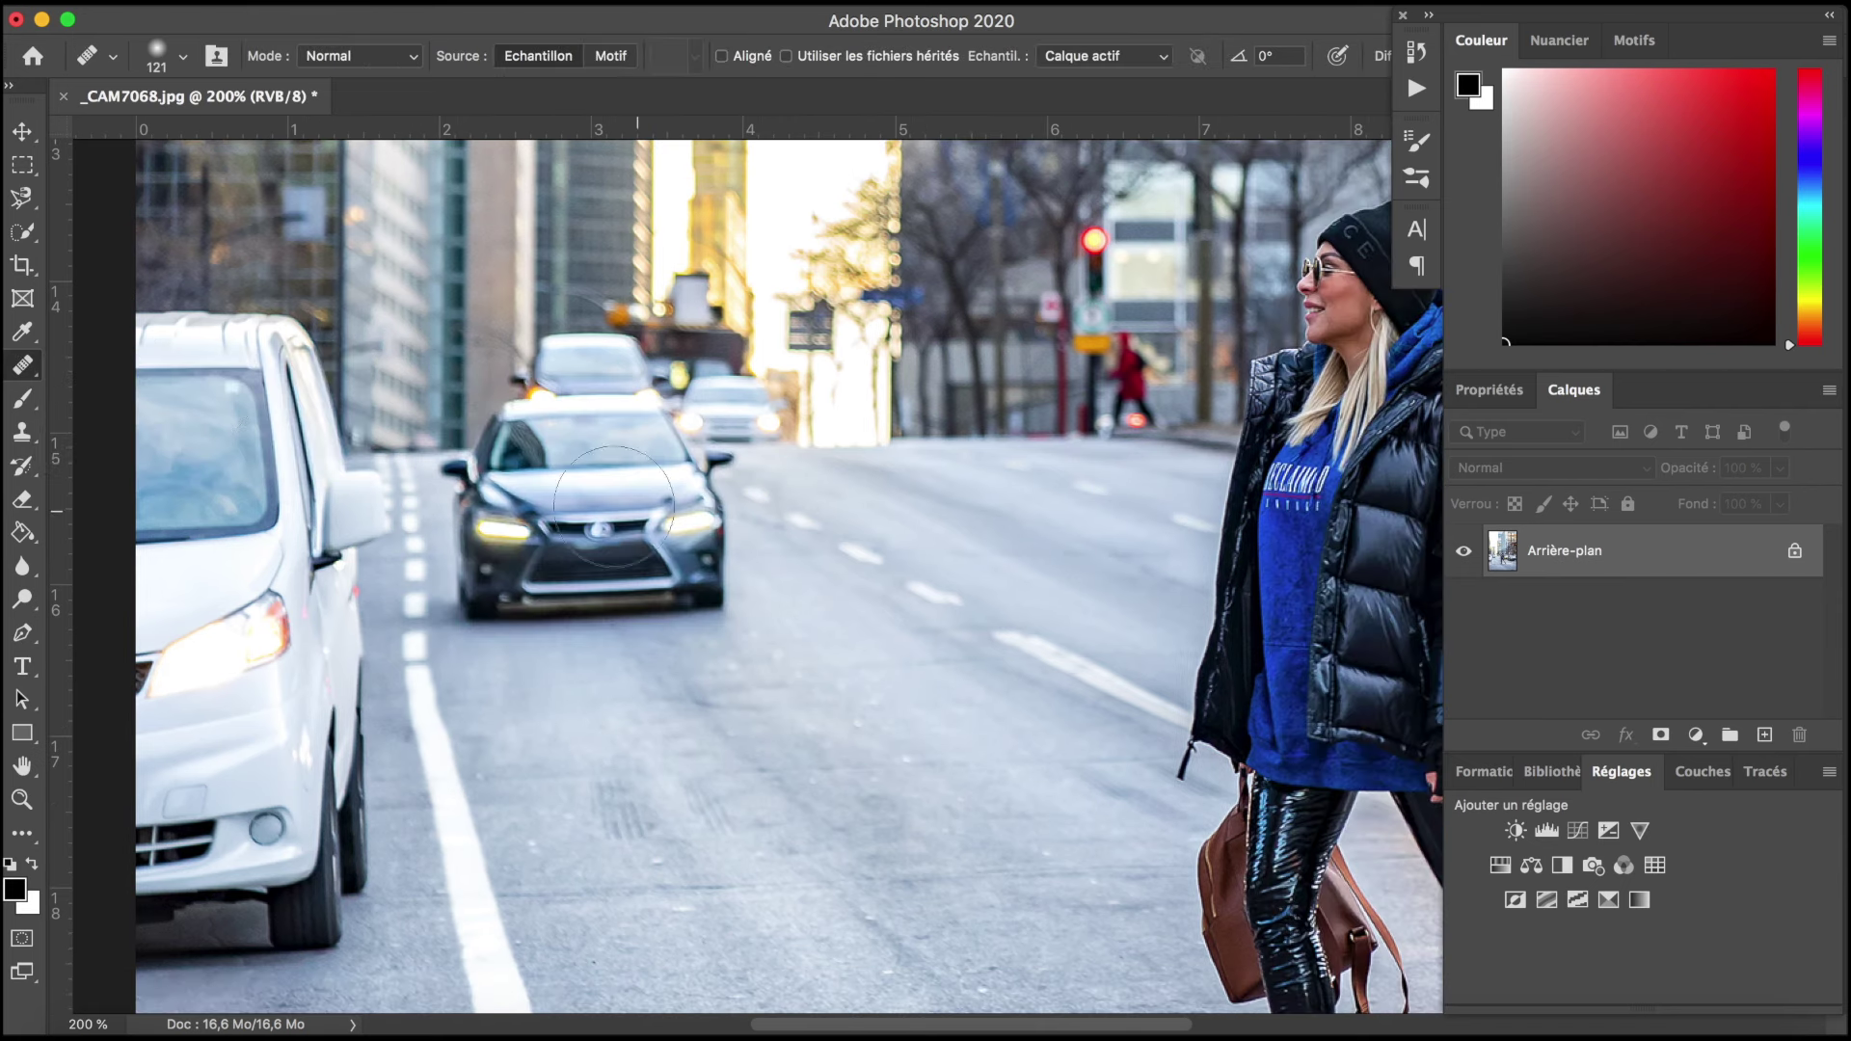
left_click(185, 55)
left_click_drag(175, 126, 141, 126)
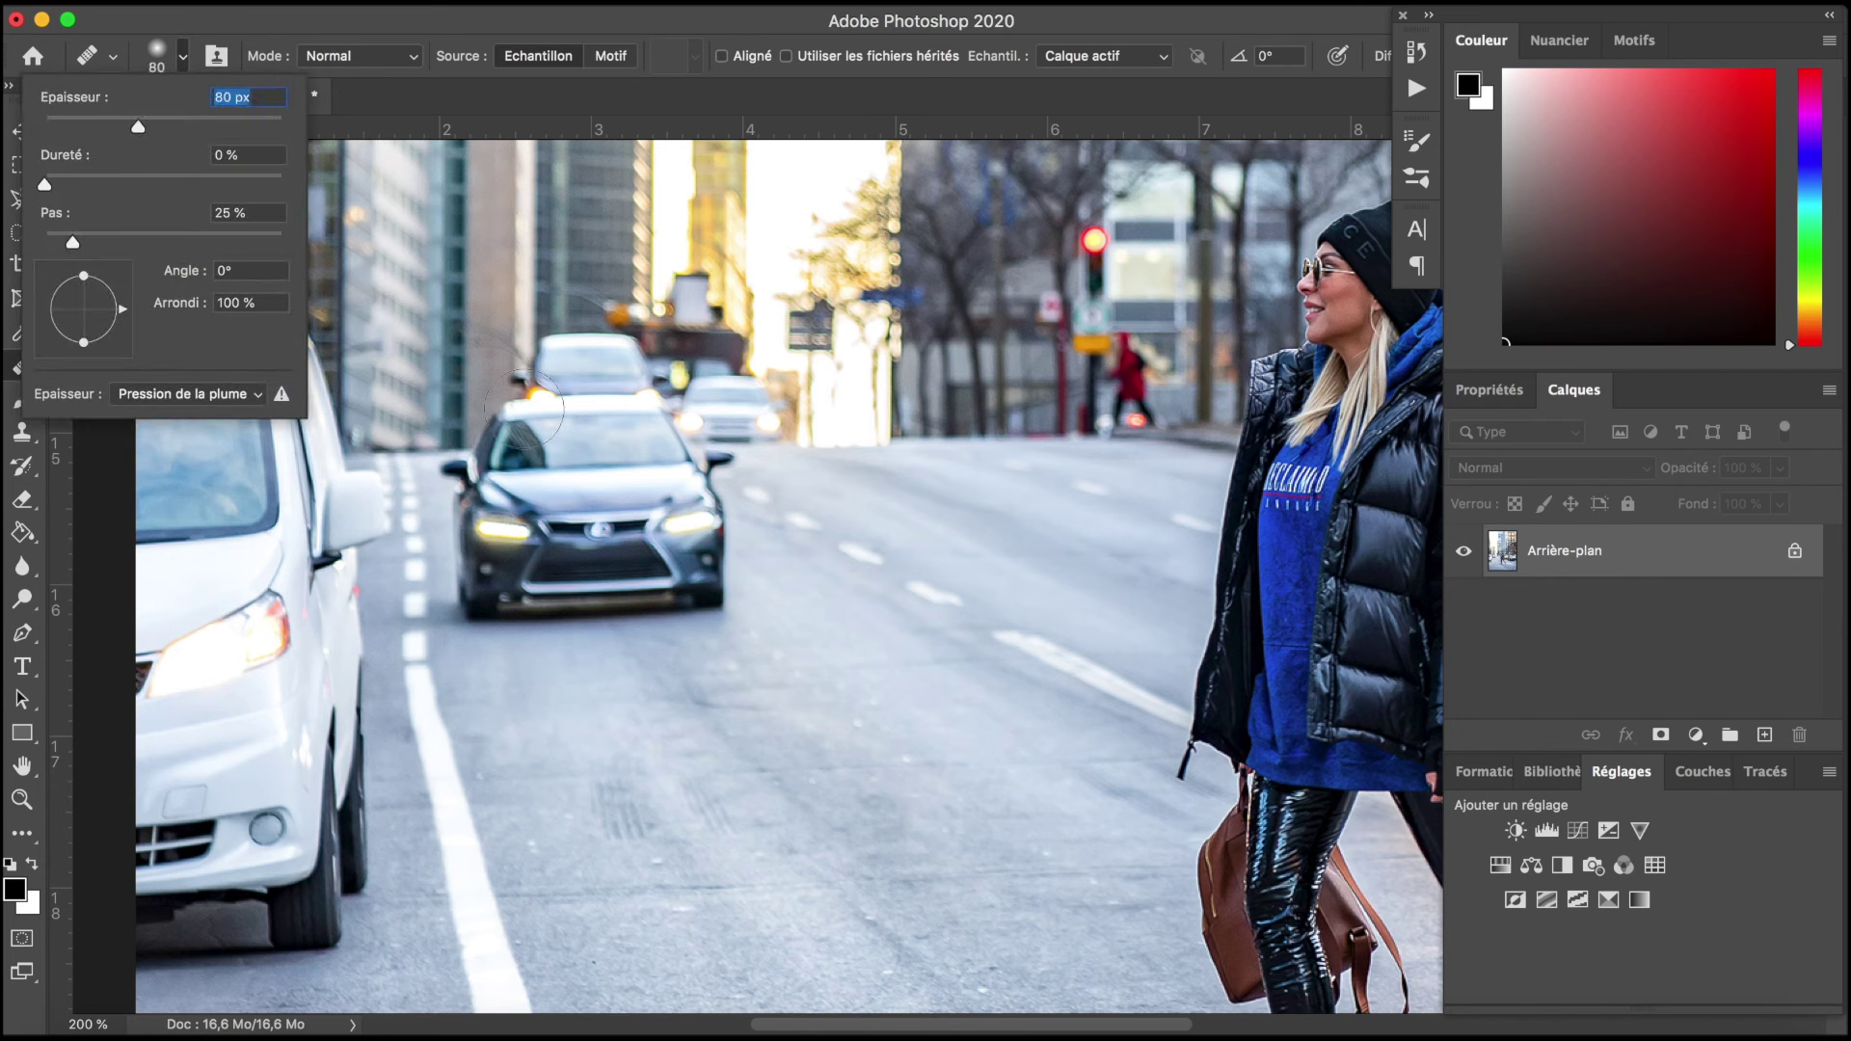
key("Return")
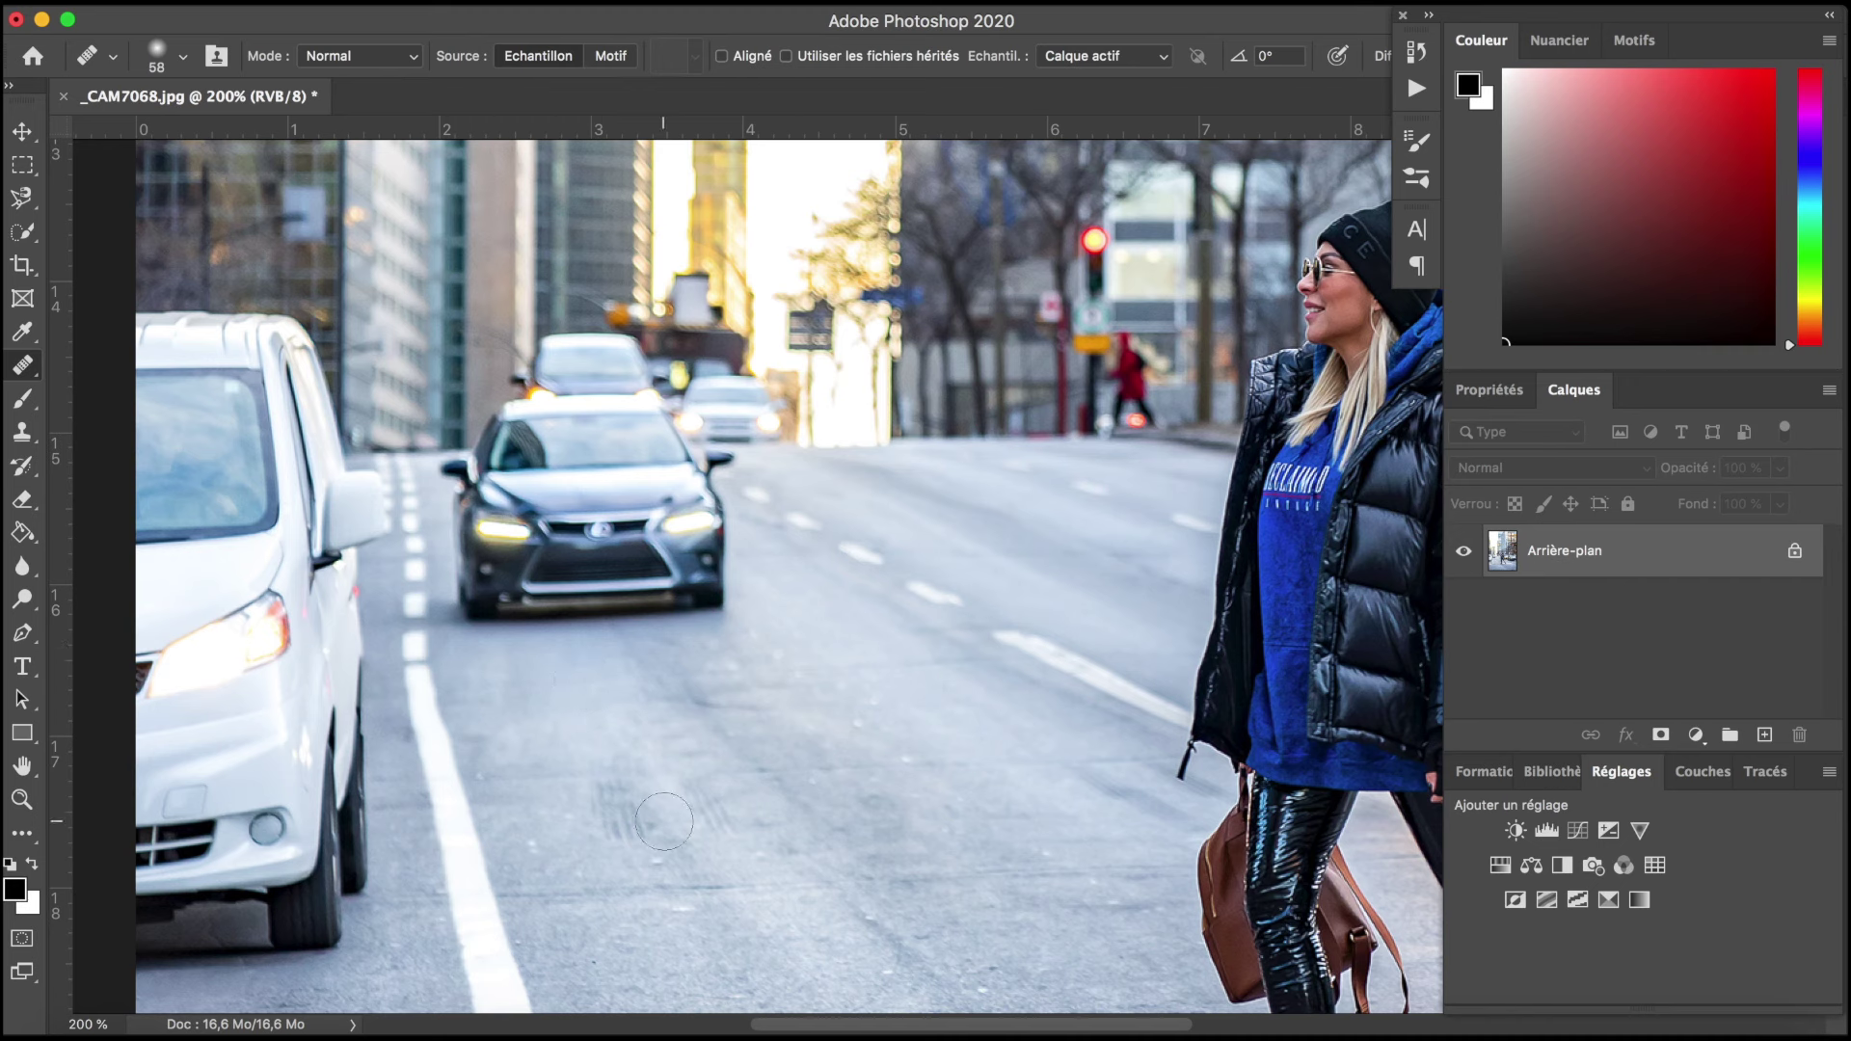
Step: Alt-sample clean road beside the car and paint road texture over its bumper and body
key("alt")
left_click(677, 849, "alt")
left_click(501, 571)
left_click(514, 570)
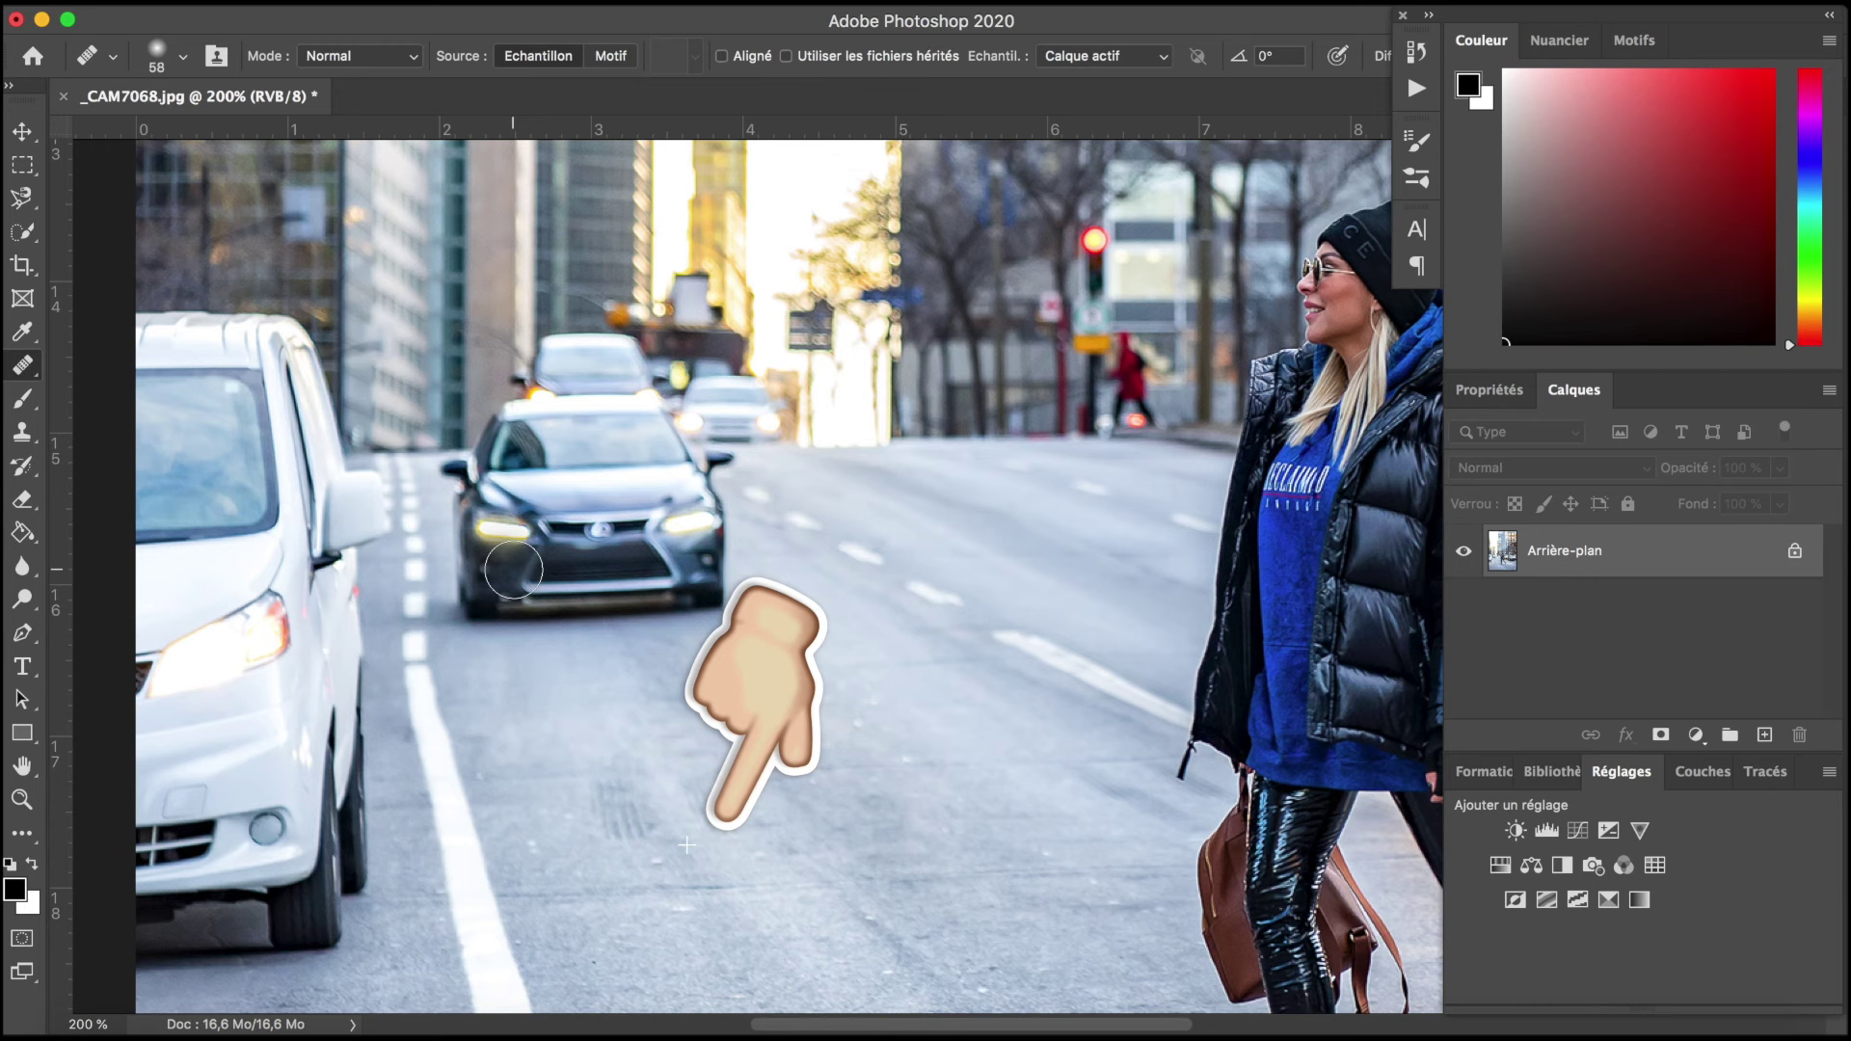
mouse_move(514, 570)
left_mouse_down()
mouse_move(689, 588)
mouse_move(487, 602)
mouse_move(475, 476)
mouse_move(713, 629)
left_mouse_up()
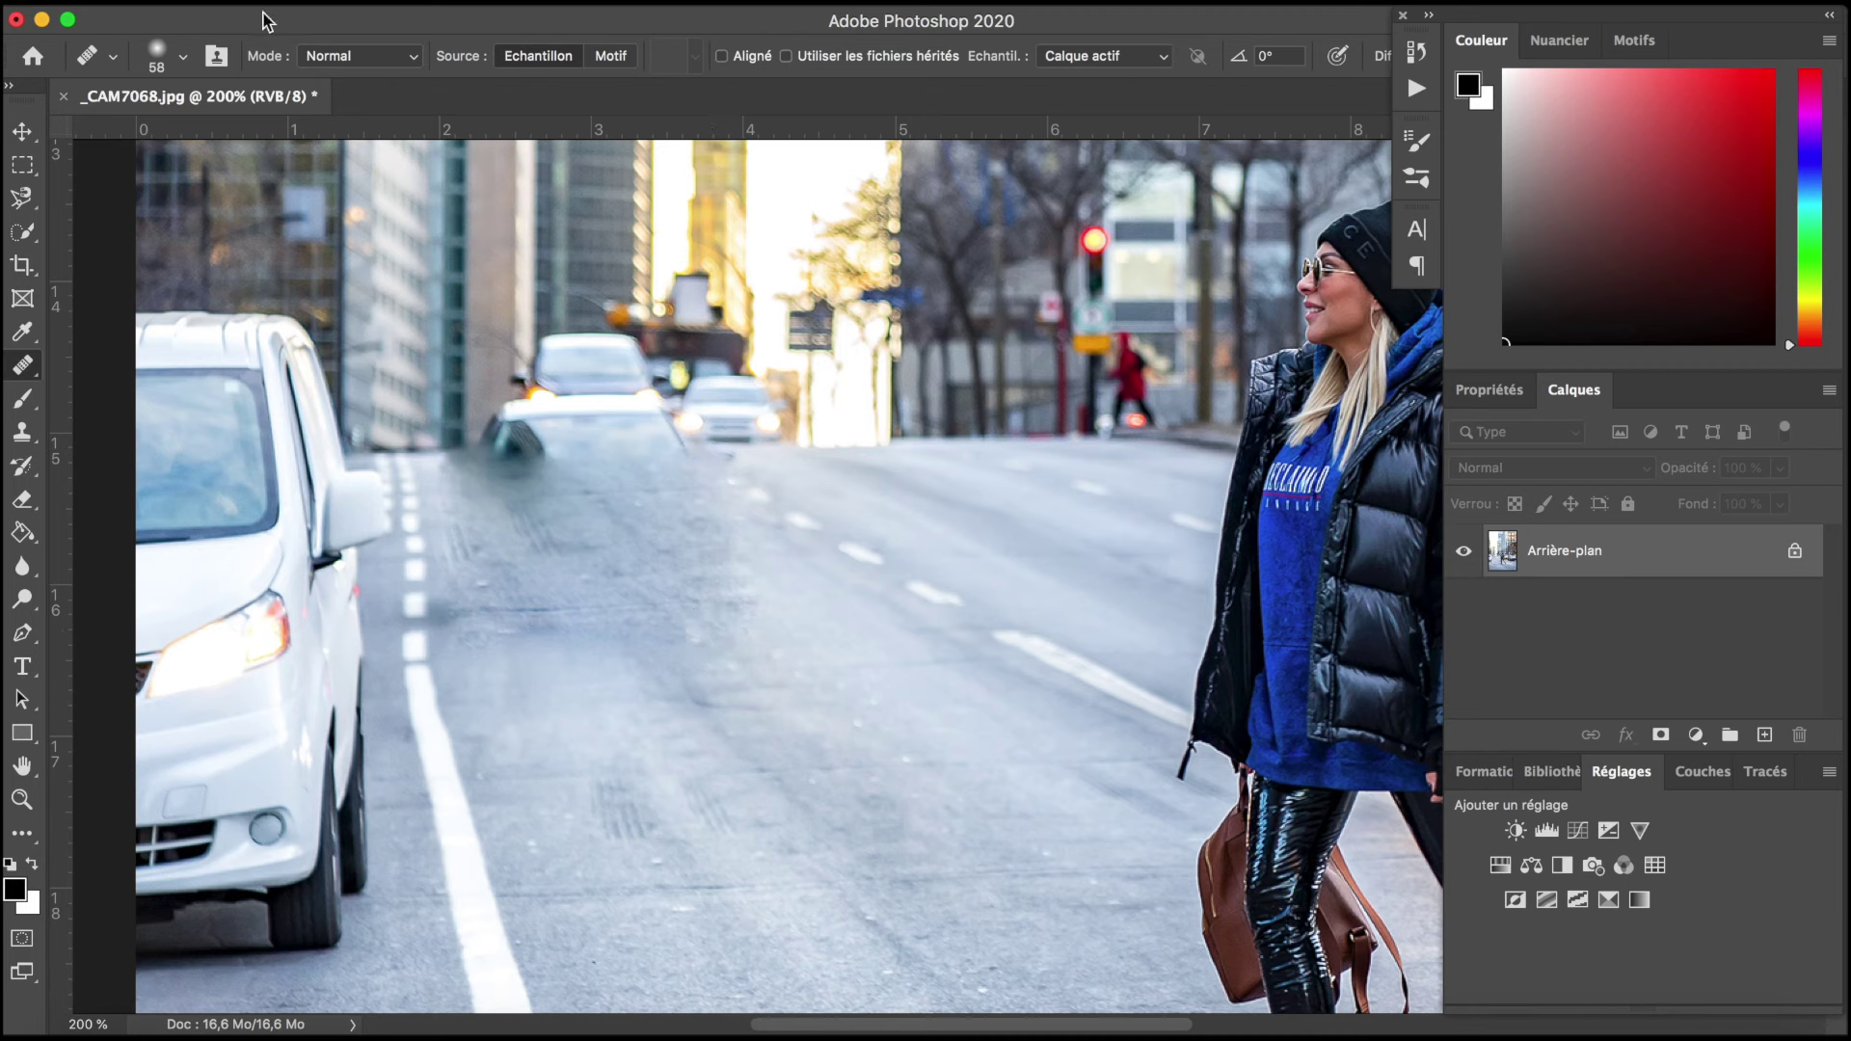
Step: Resize the healing brush to 63 px and heal patches of the street
left_click(183, 60)
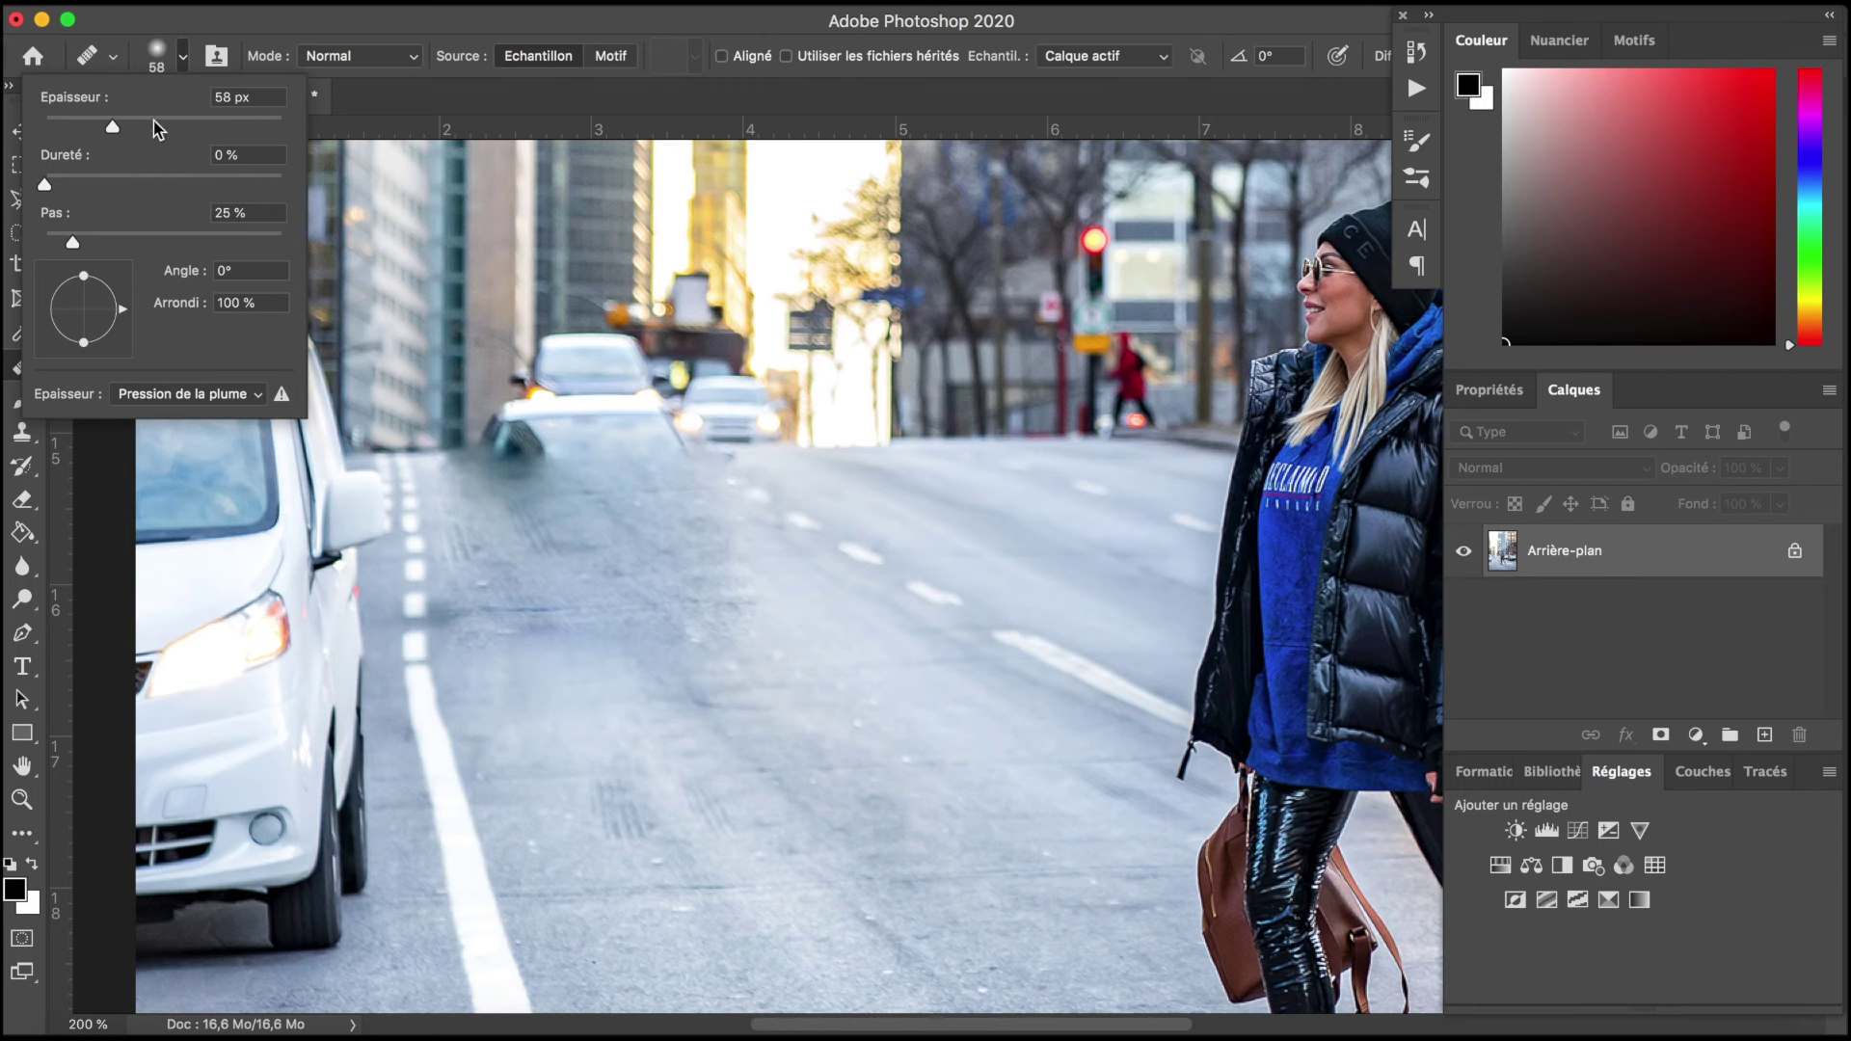
left_click_drag(154, 119, 82, 119)
type("1108")
key("Return")
left_click_drag(742, 535, 785, 576)
left_click_drag(193, 133, 118, 127)
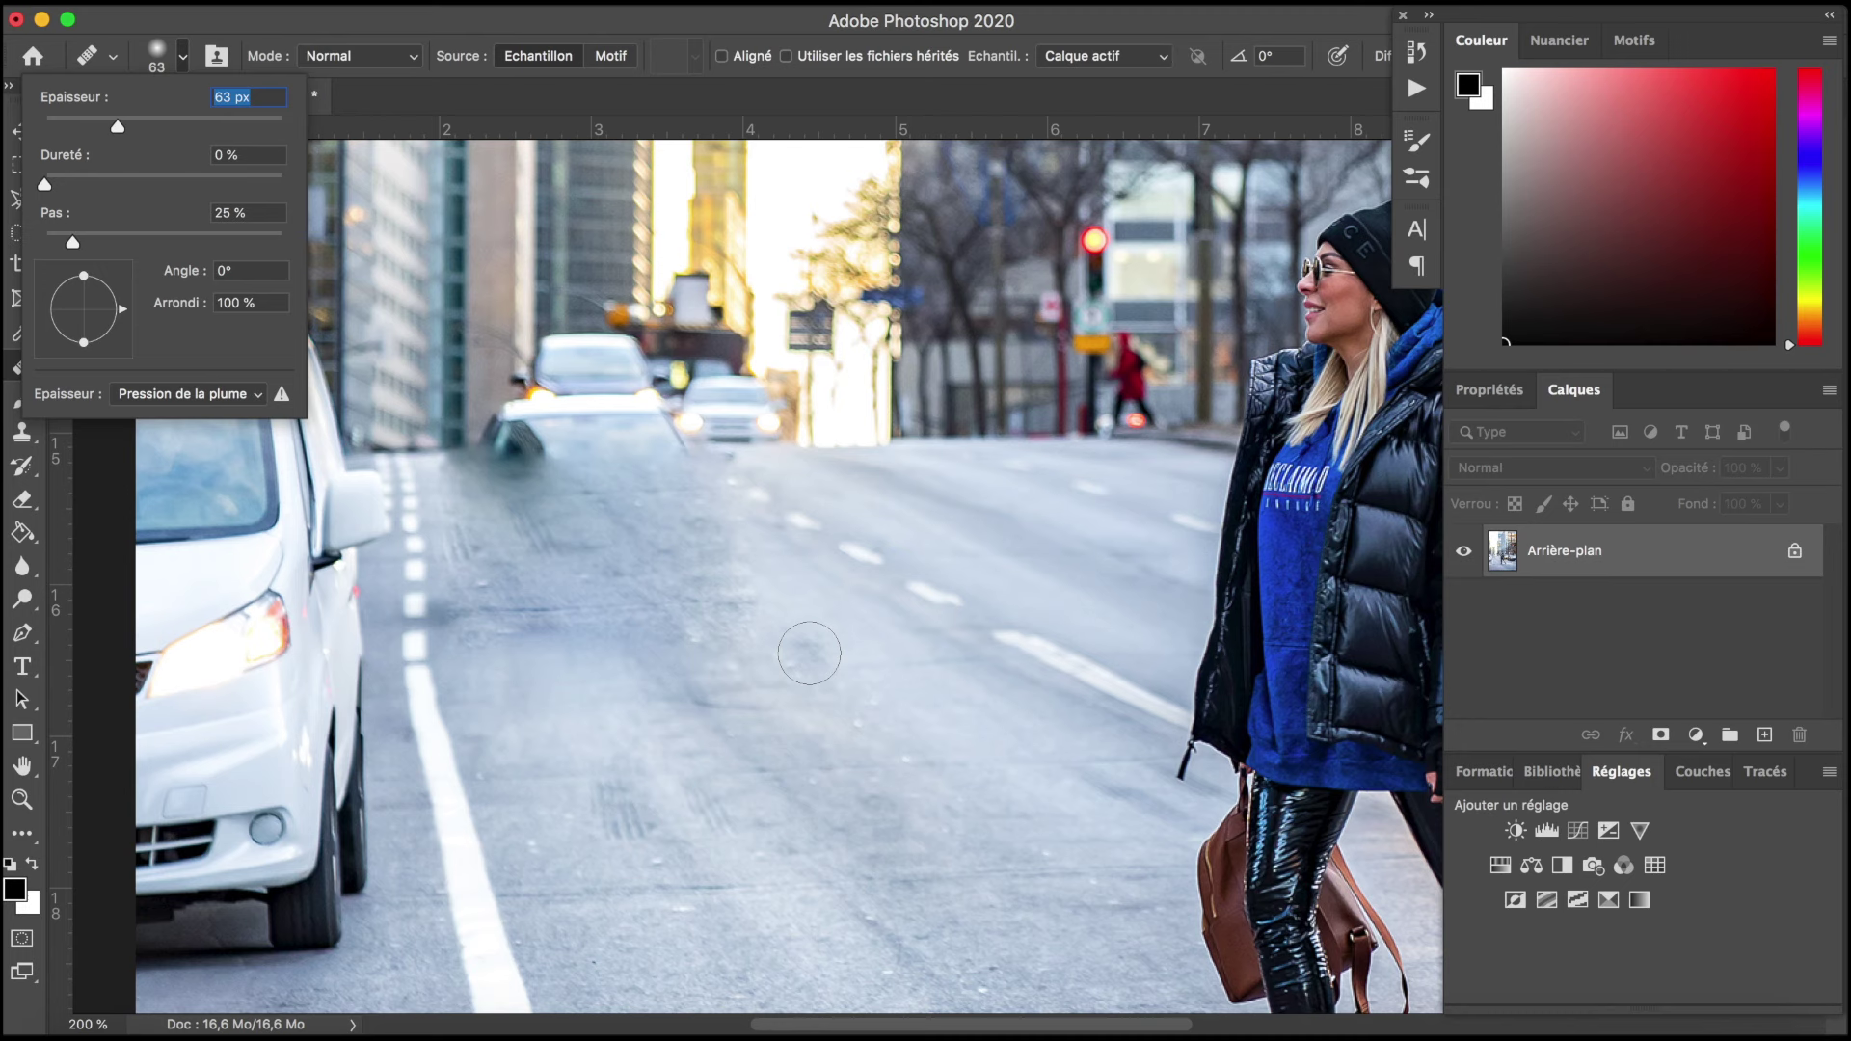
left_click(809, 654)
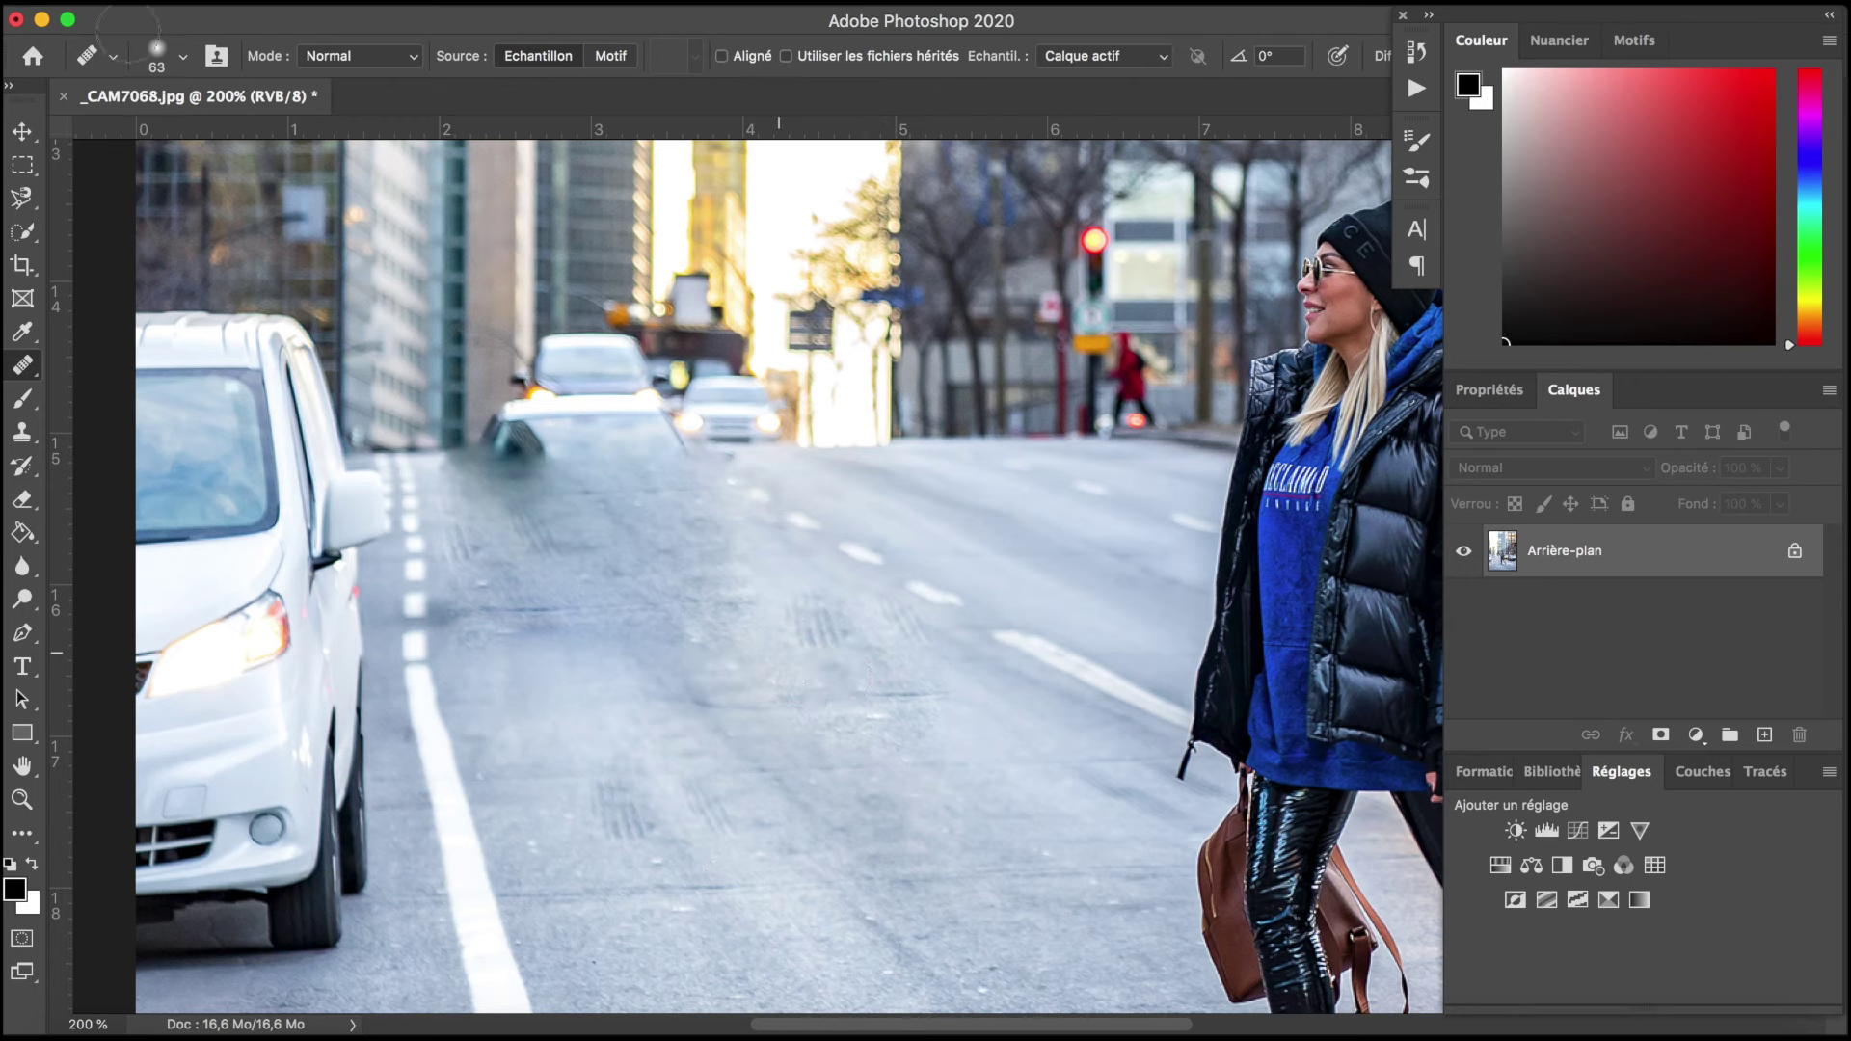
Step: Raise brush hardness to 100% and heal the asphalt around the lane marking
left_click(183, 56)
left_click_drag(171, 185, 278, 188)
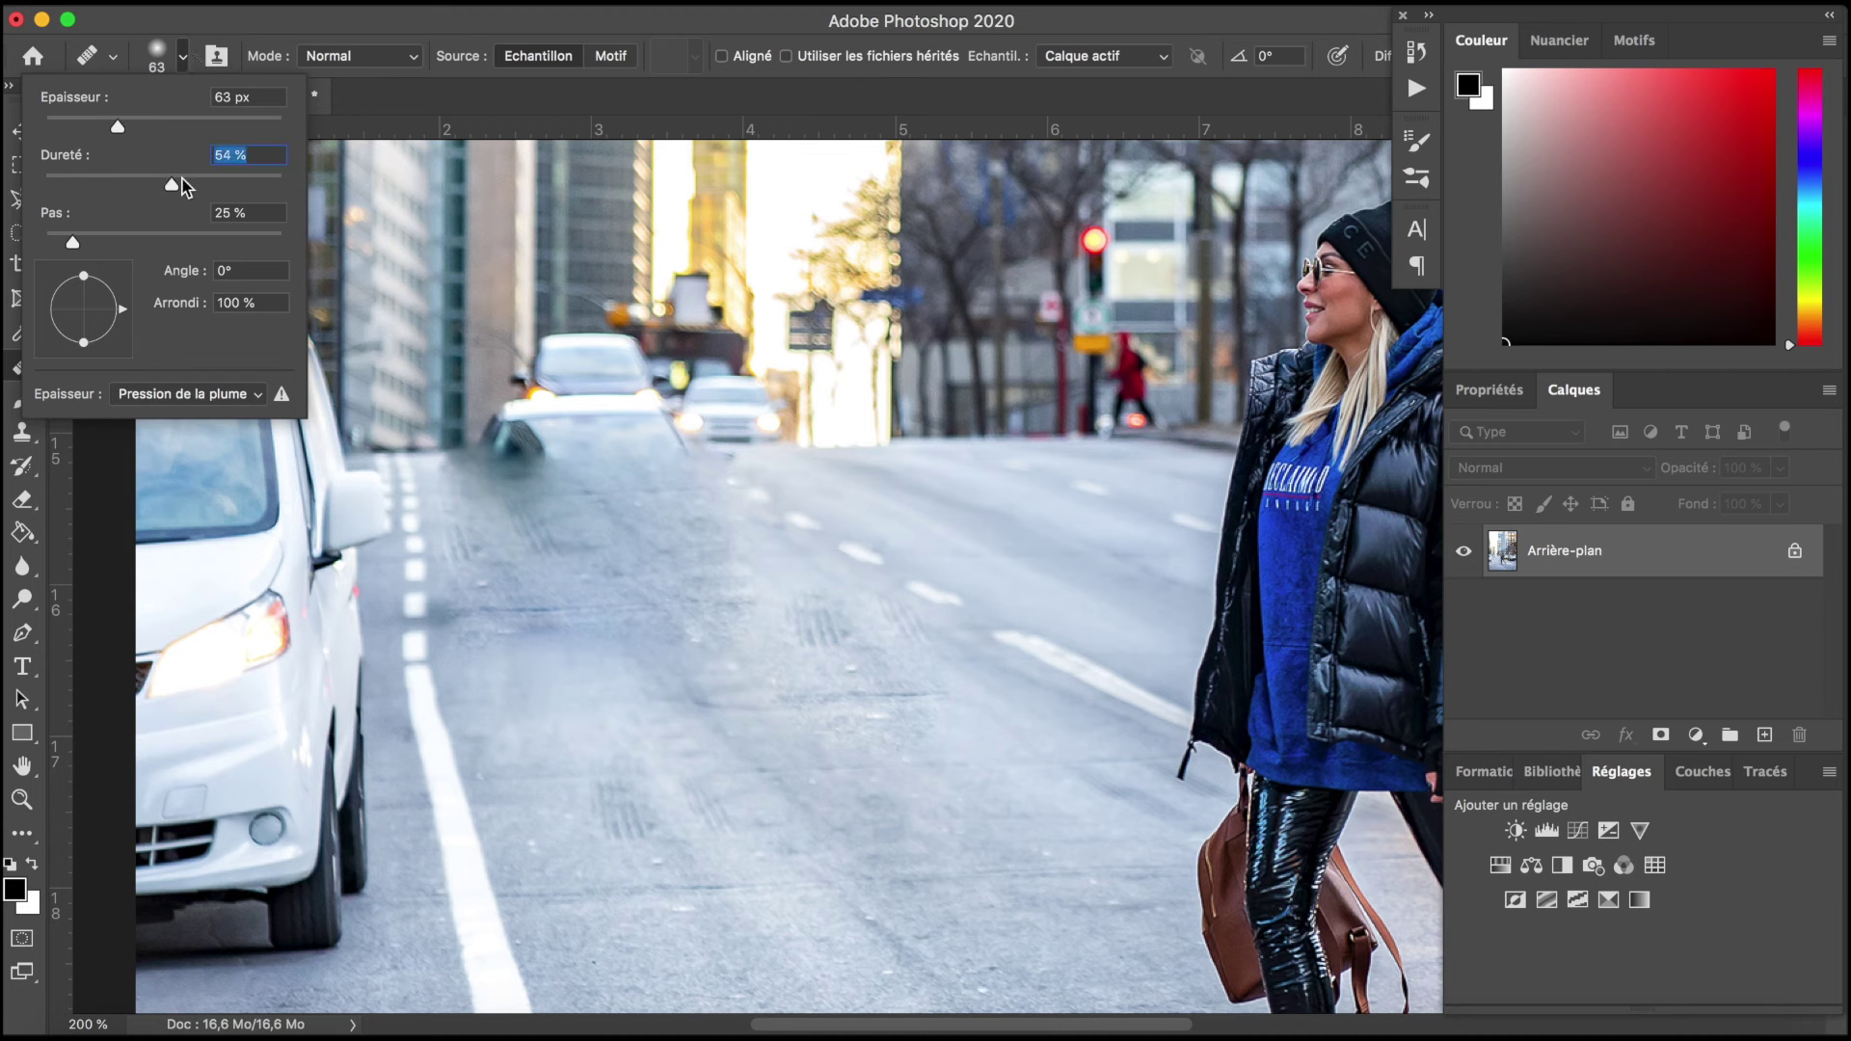
left_click(905, 822)
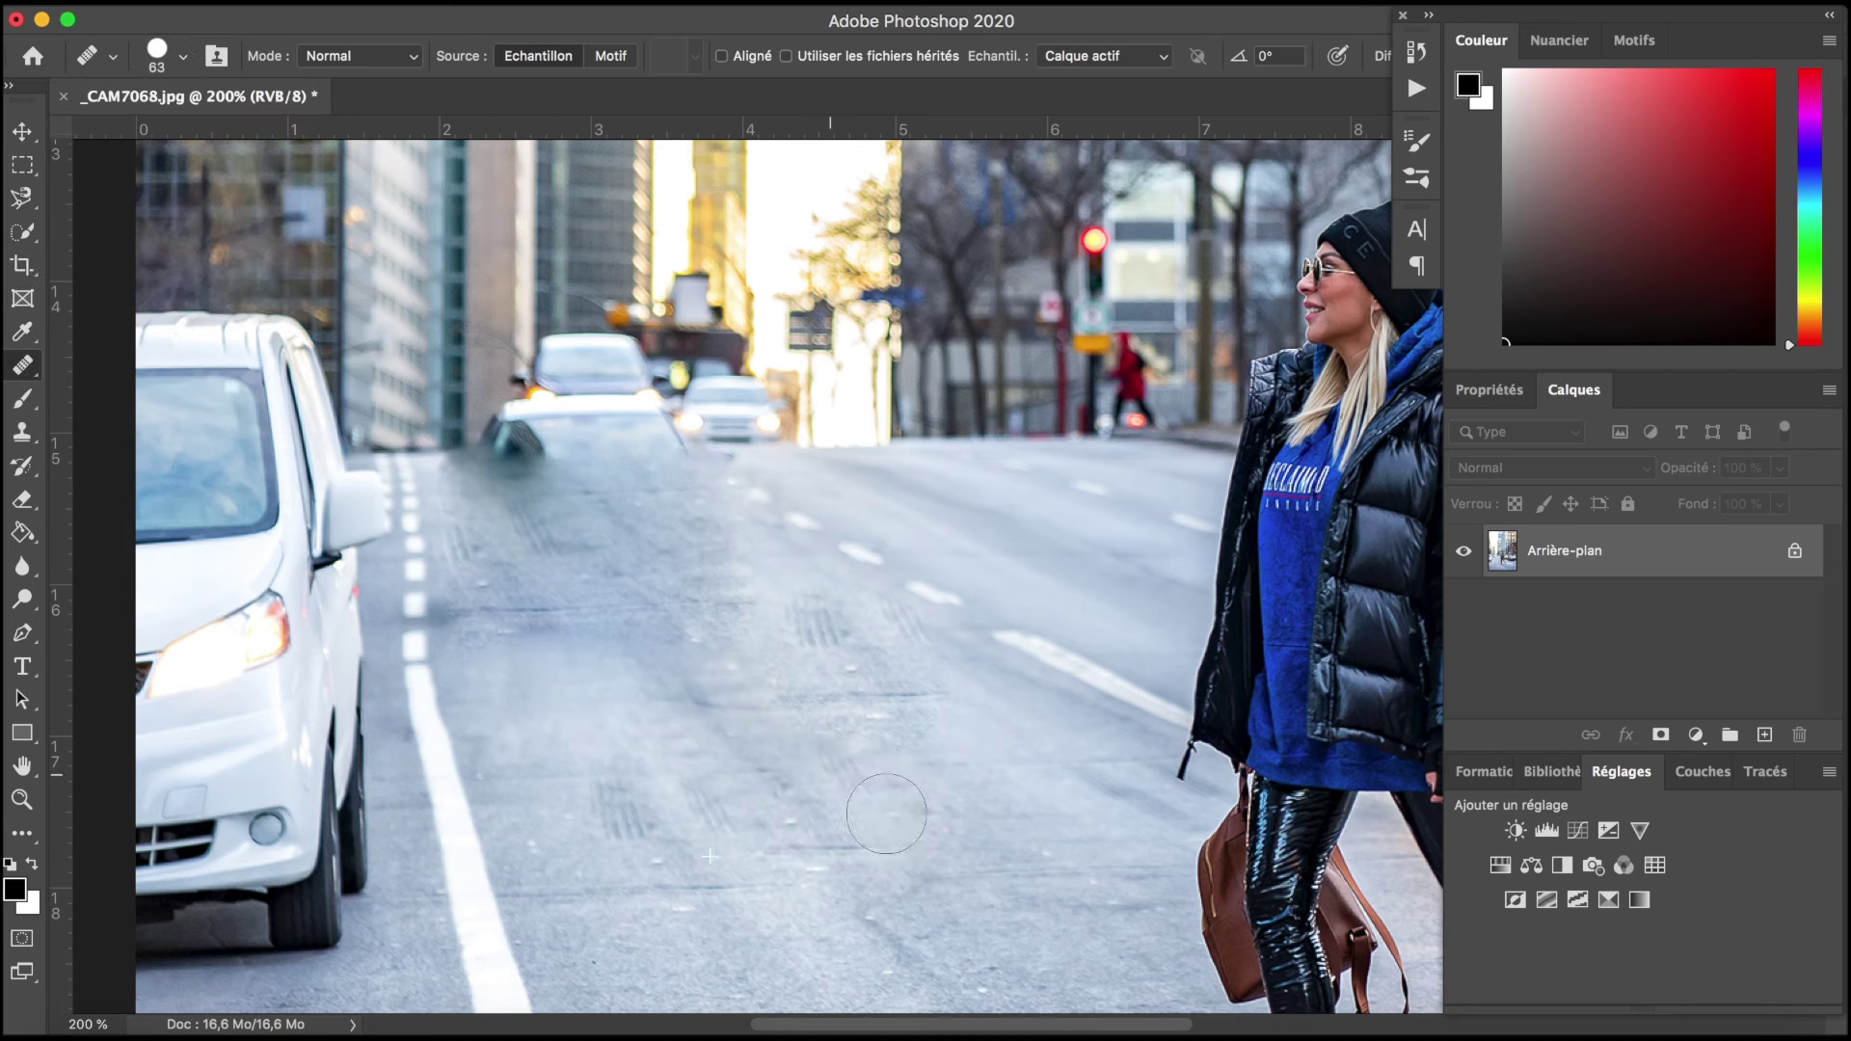
mouse_move(996, 622)
left_mouse_down()
mouse_move(1010, 613)
mouse_move(974, 526)
left_mouse_up()
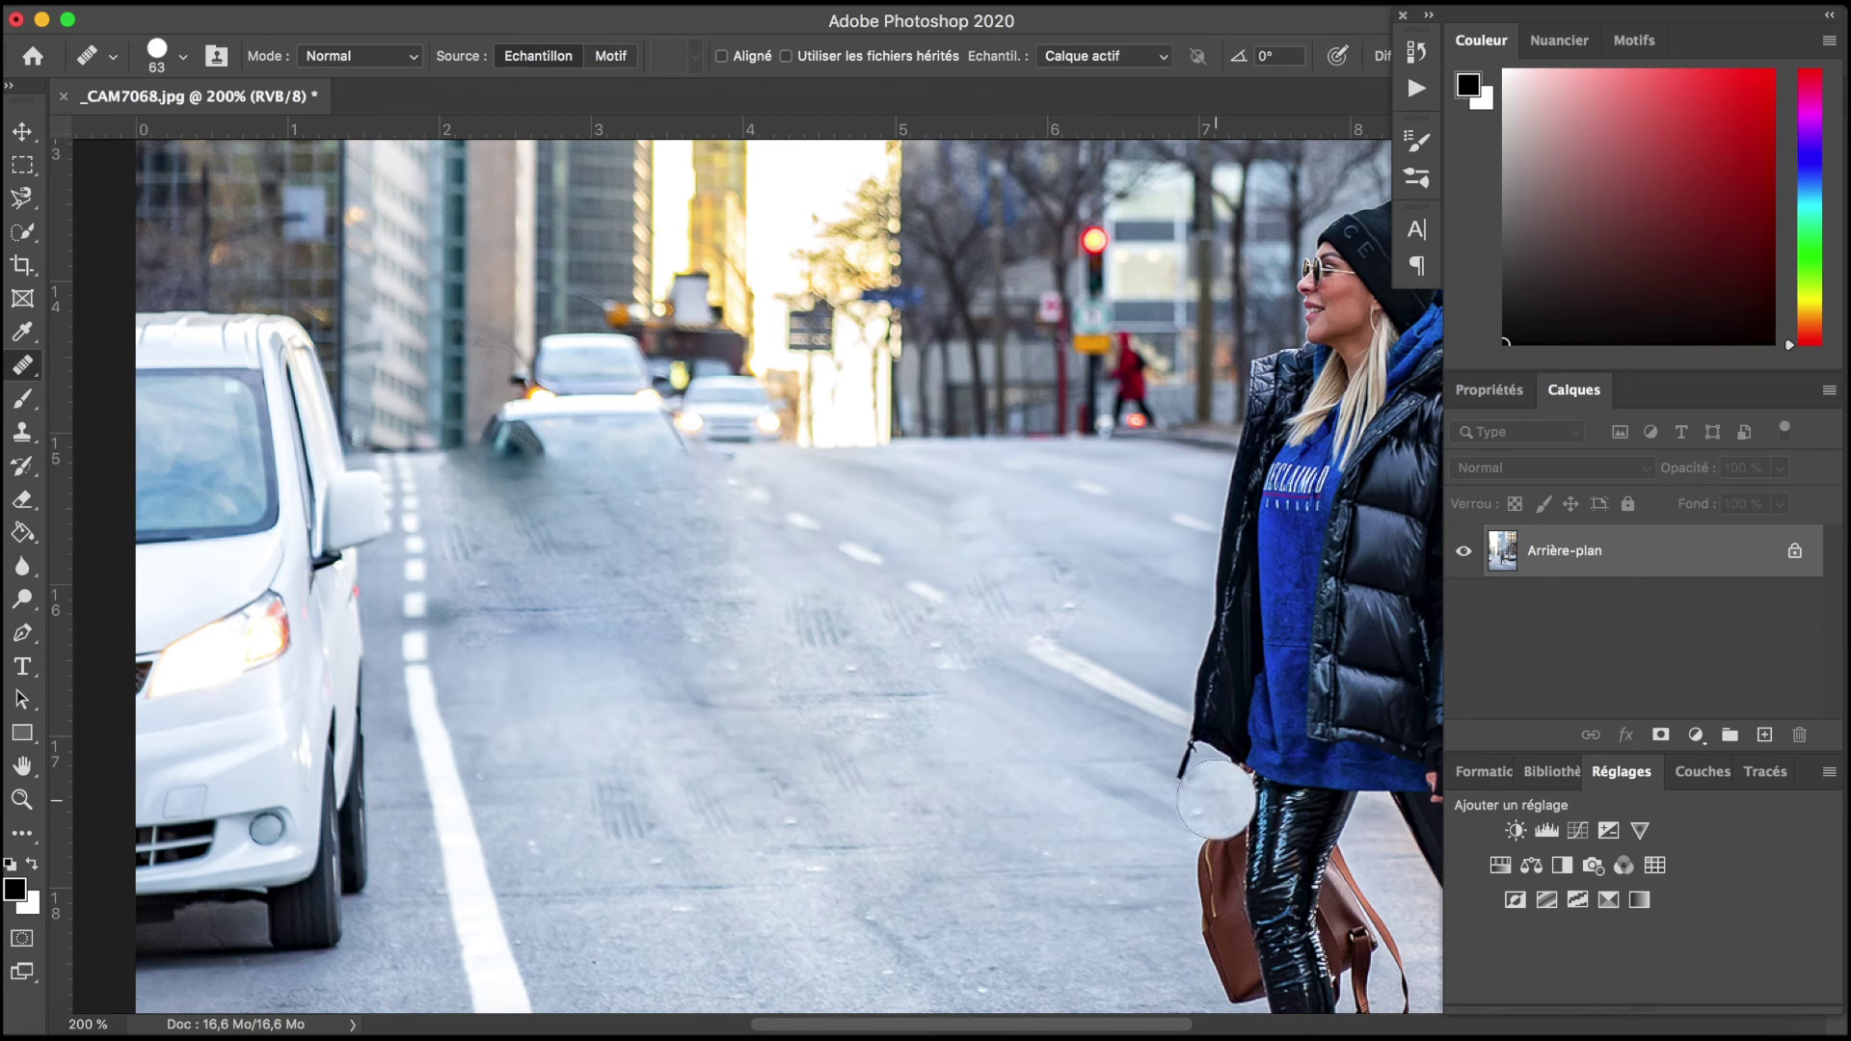
left_click(999, 678)
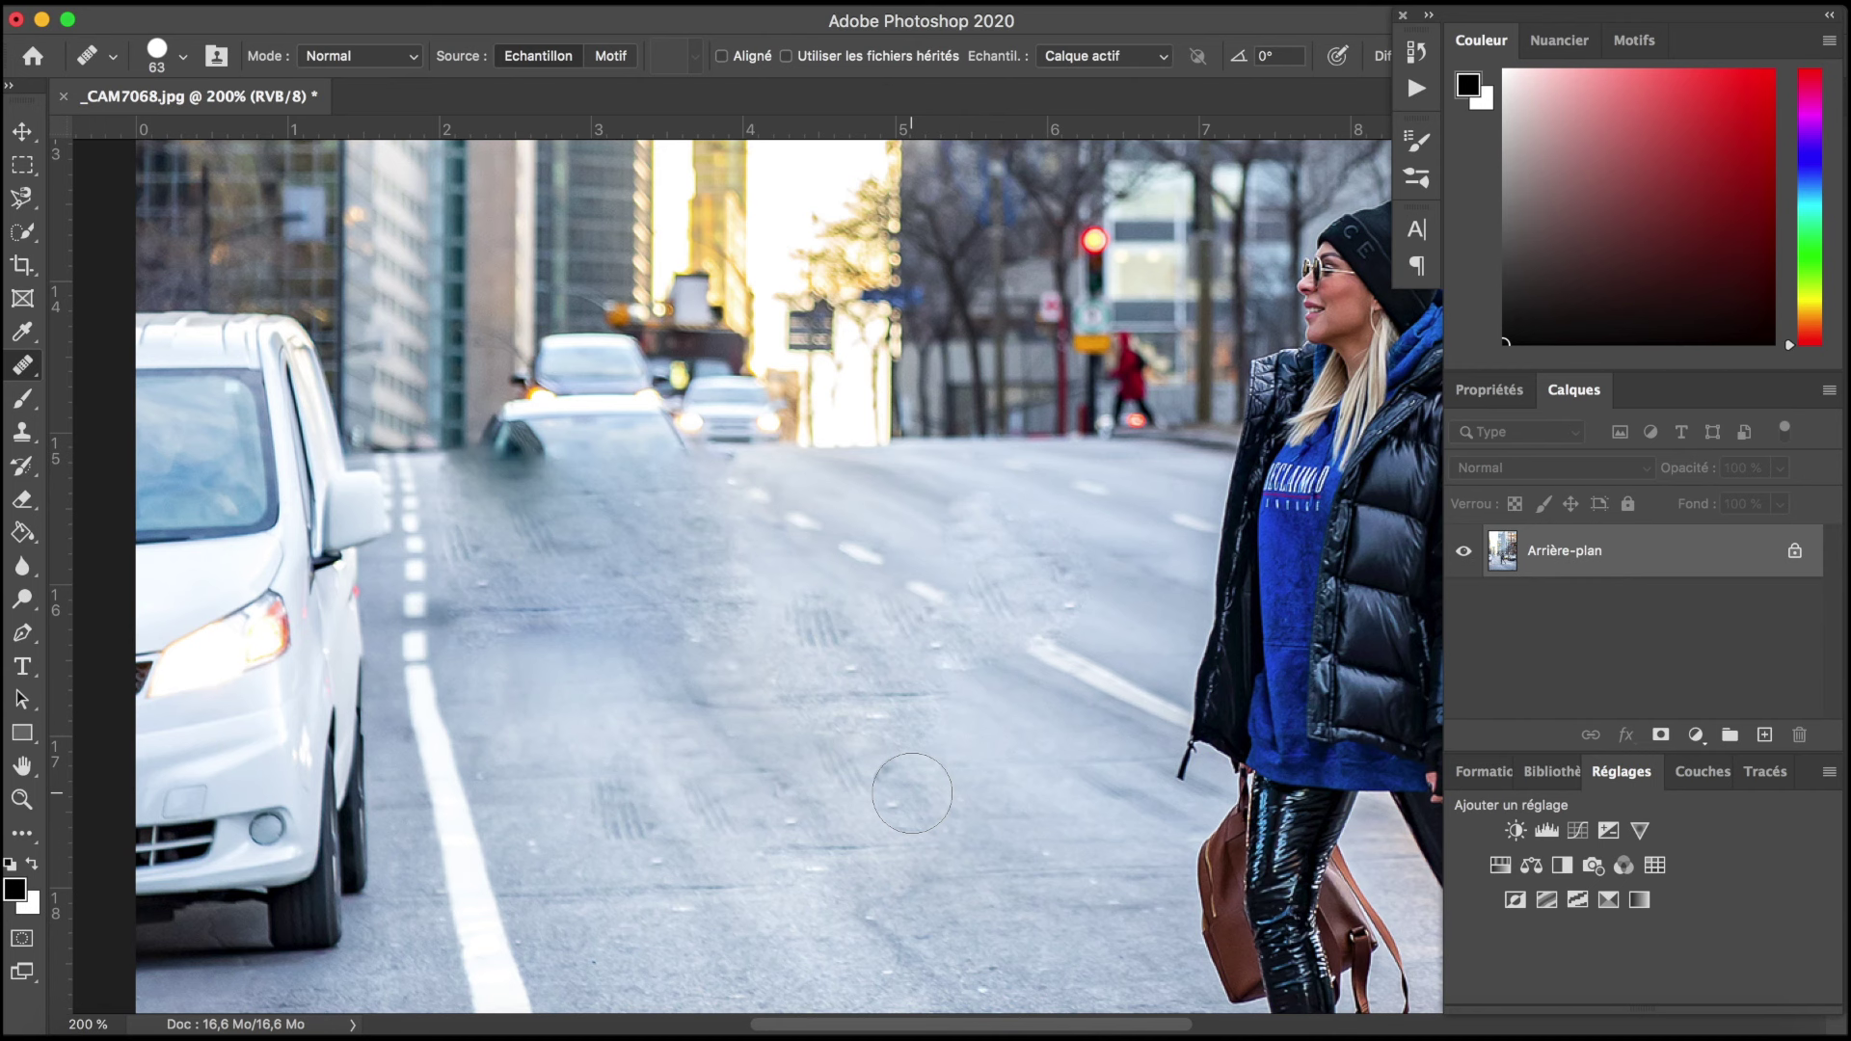
scroll(617, 674, "down", 3)
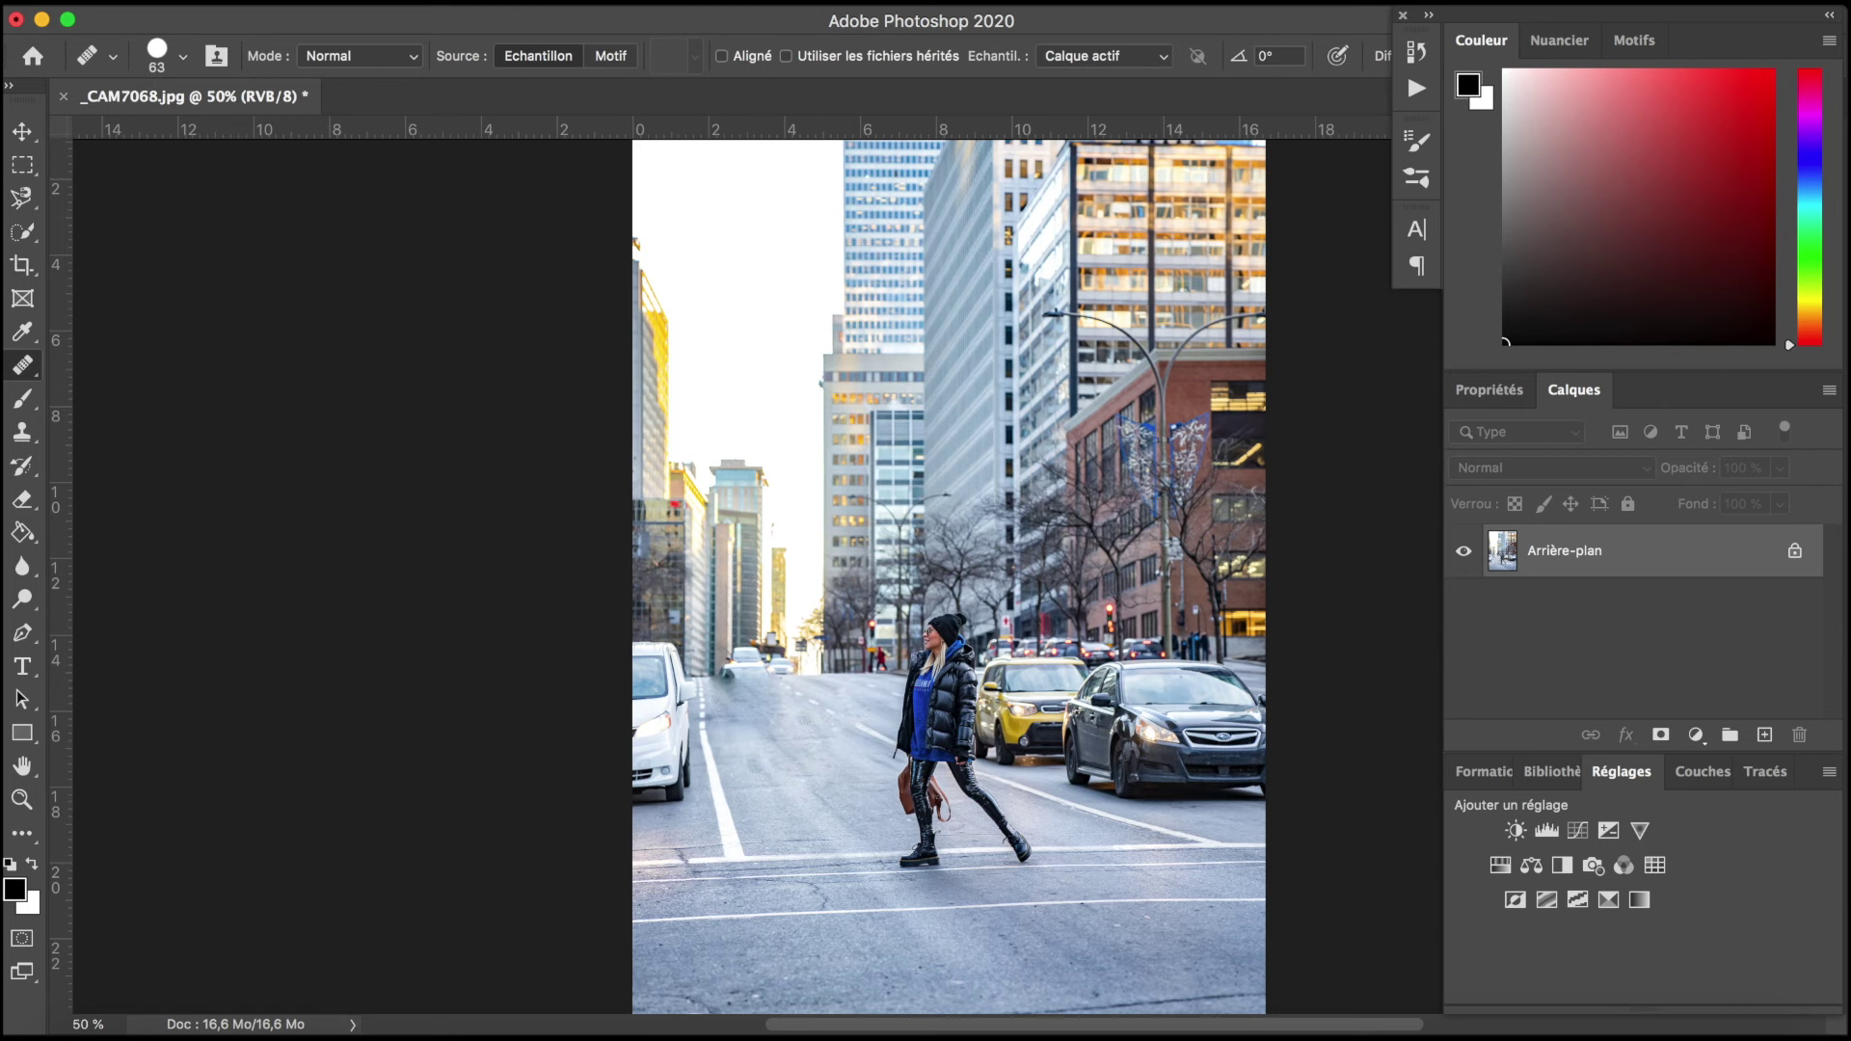
Step: Duplicate the background layer via Calque > Dupliquer le calque
left_click(429, 3)
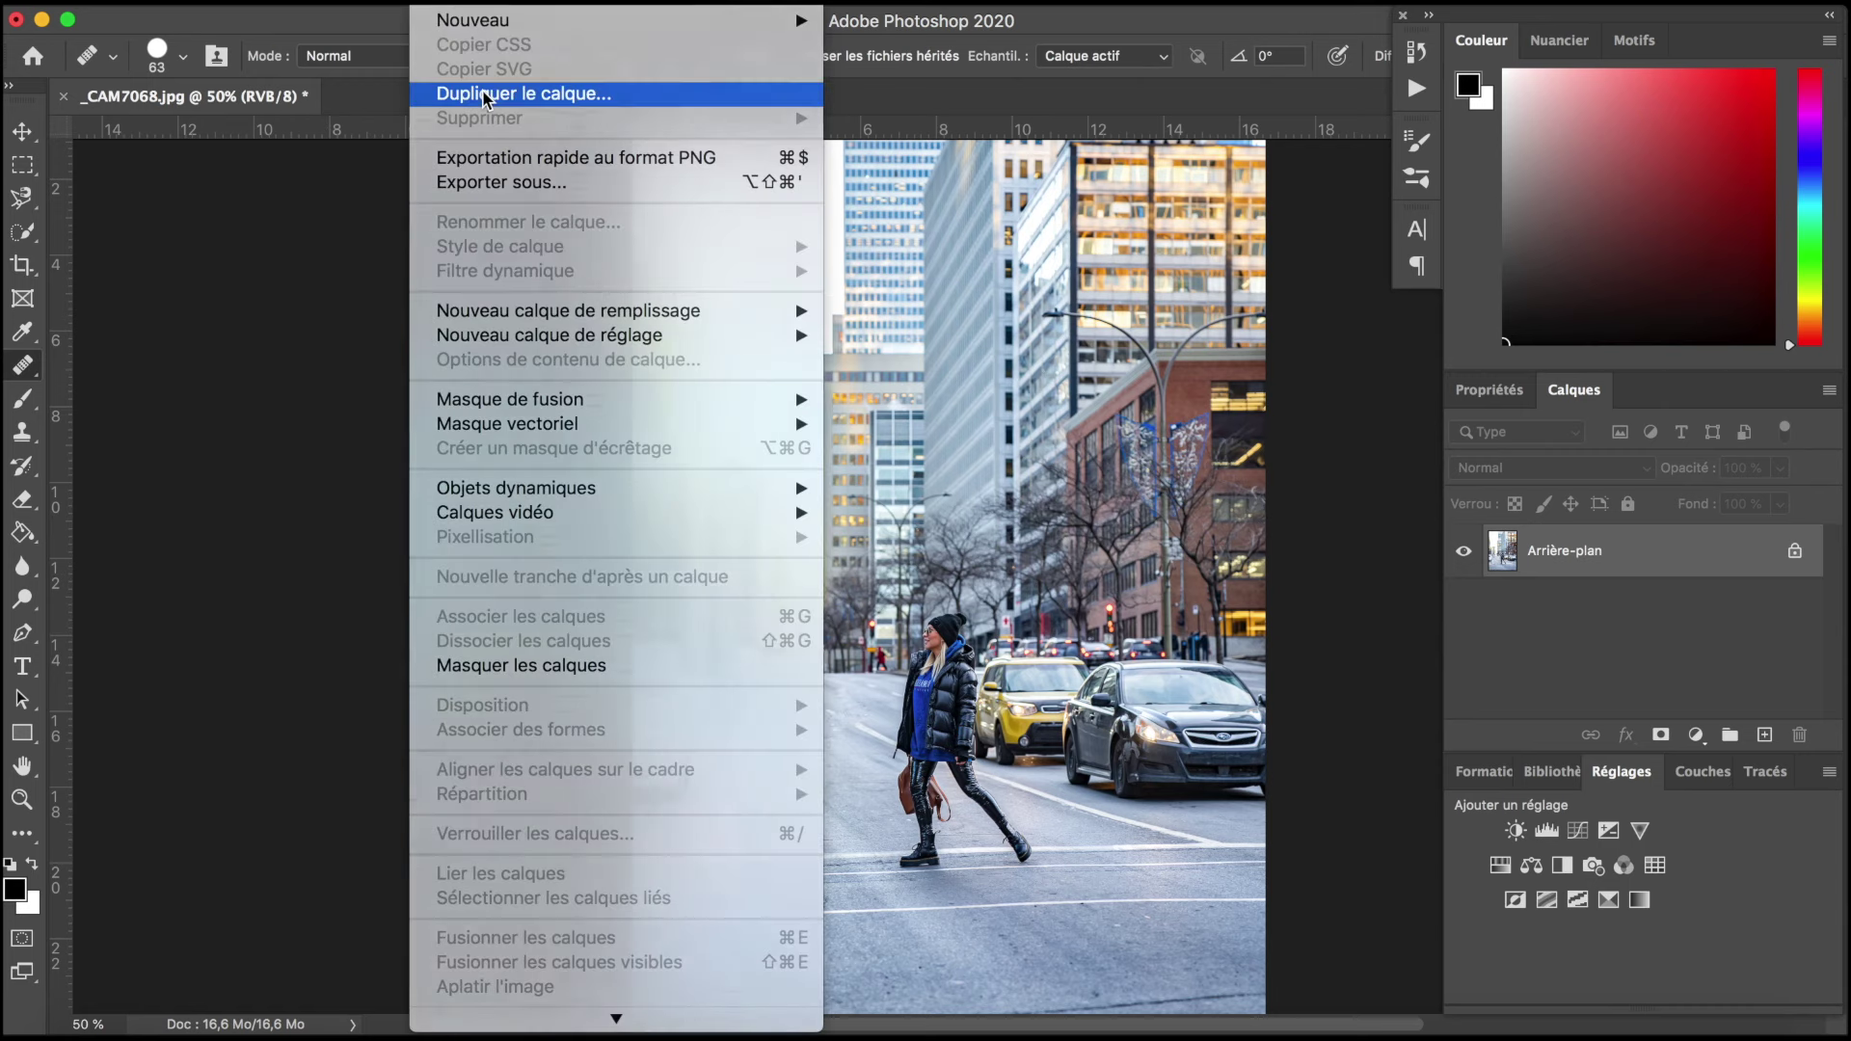
left_click(492, 94)
key("Return")
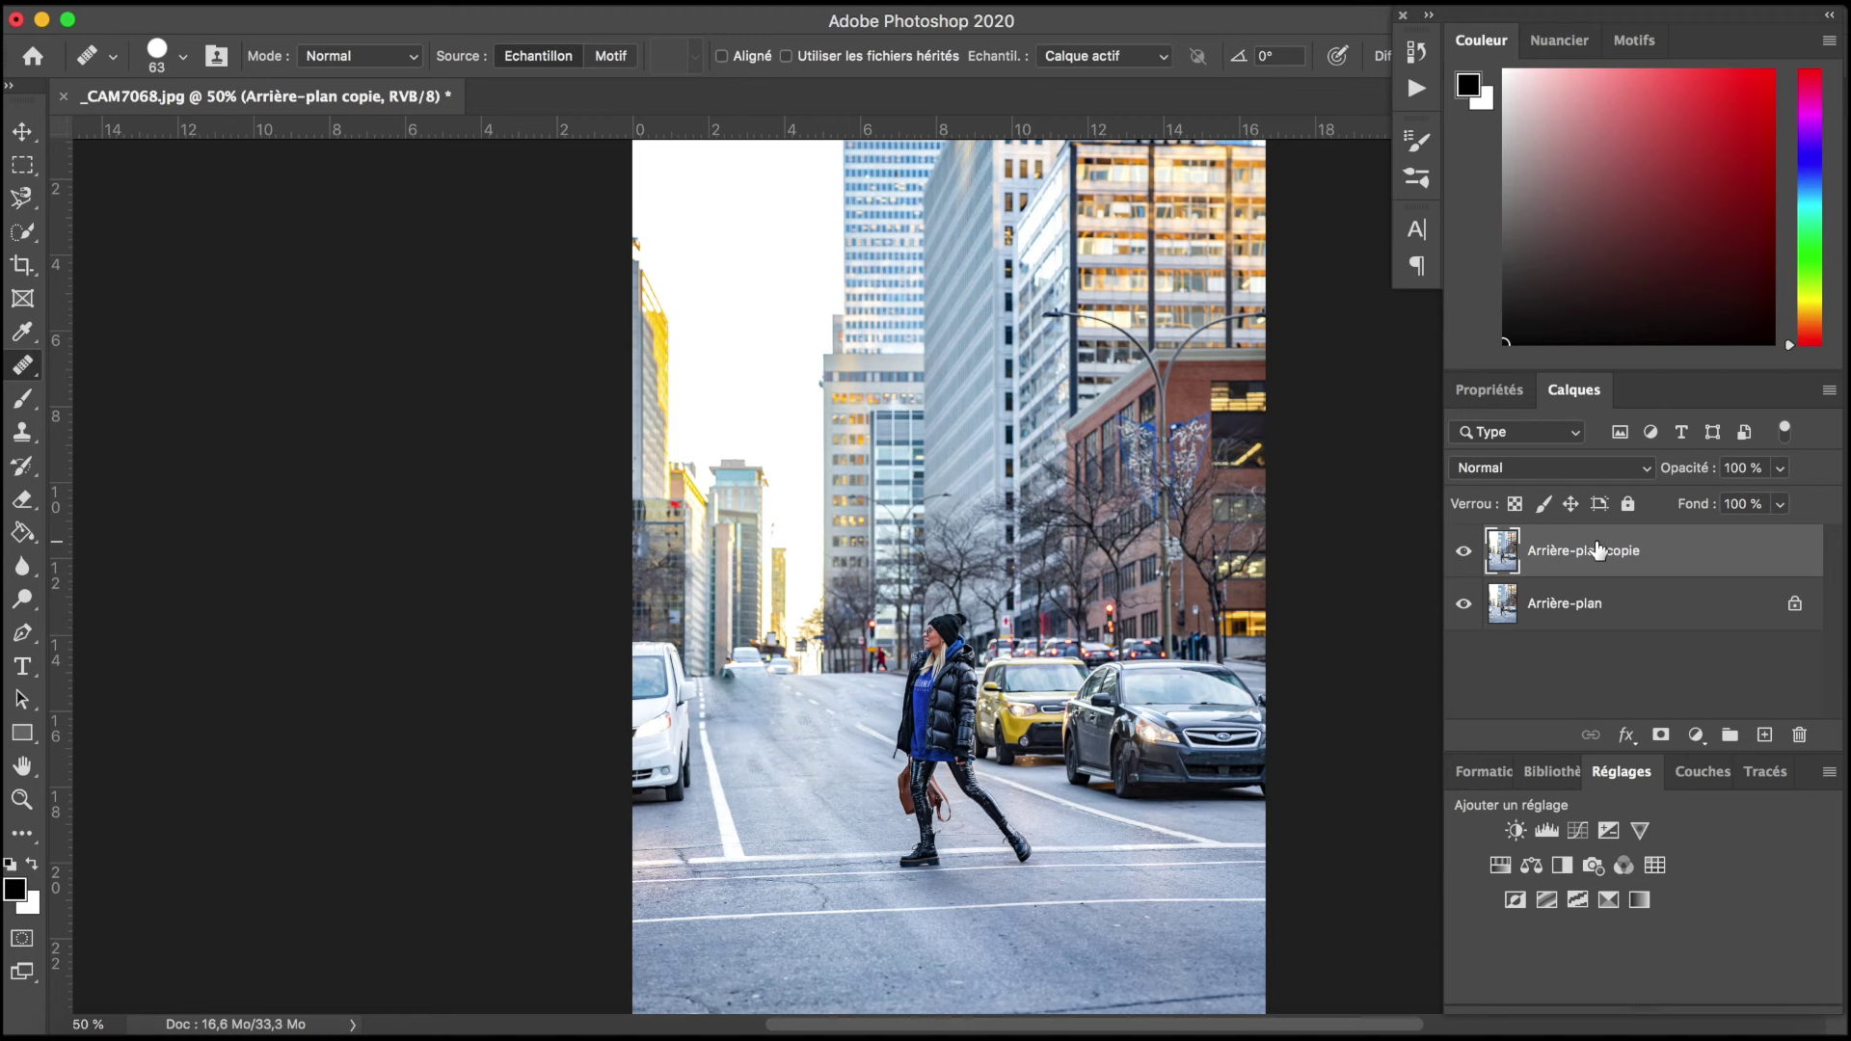
Step: Hide and reshow the duplicate layer, then revert to the original History snapshot
left_click_drag(1600, 551, 1664, 553)
left_click(1463, 551)
left_click(1463, 552)
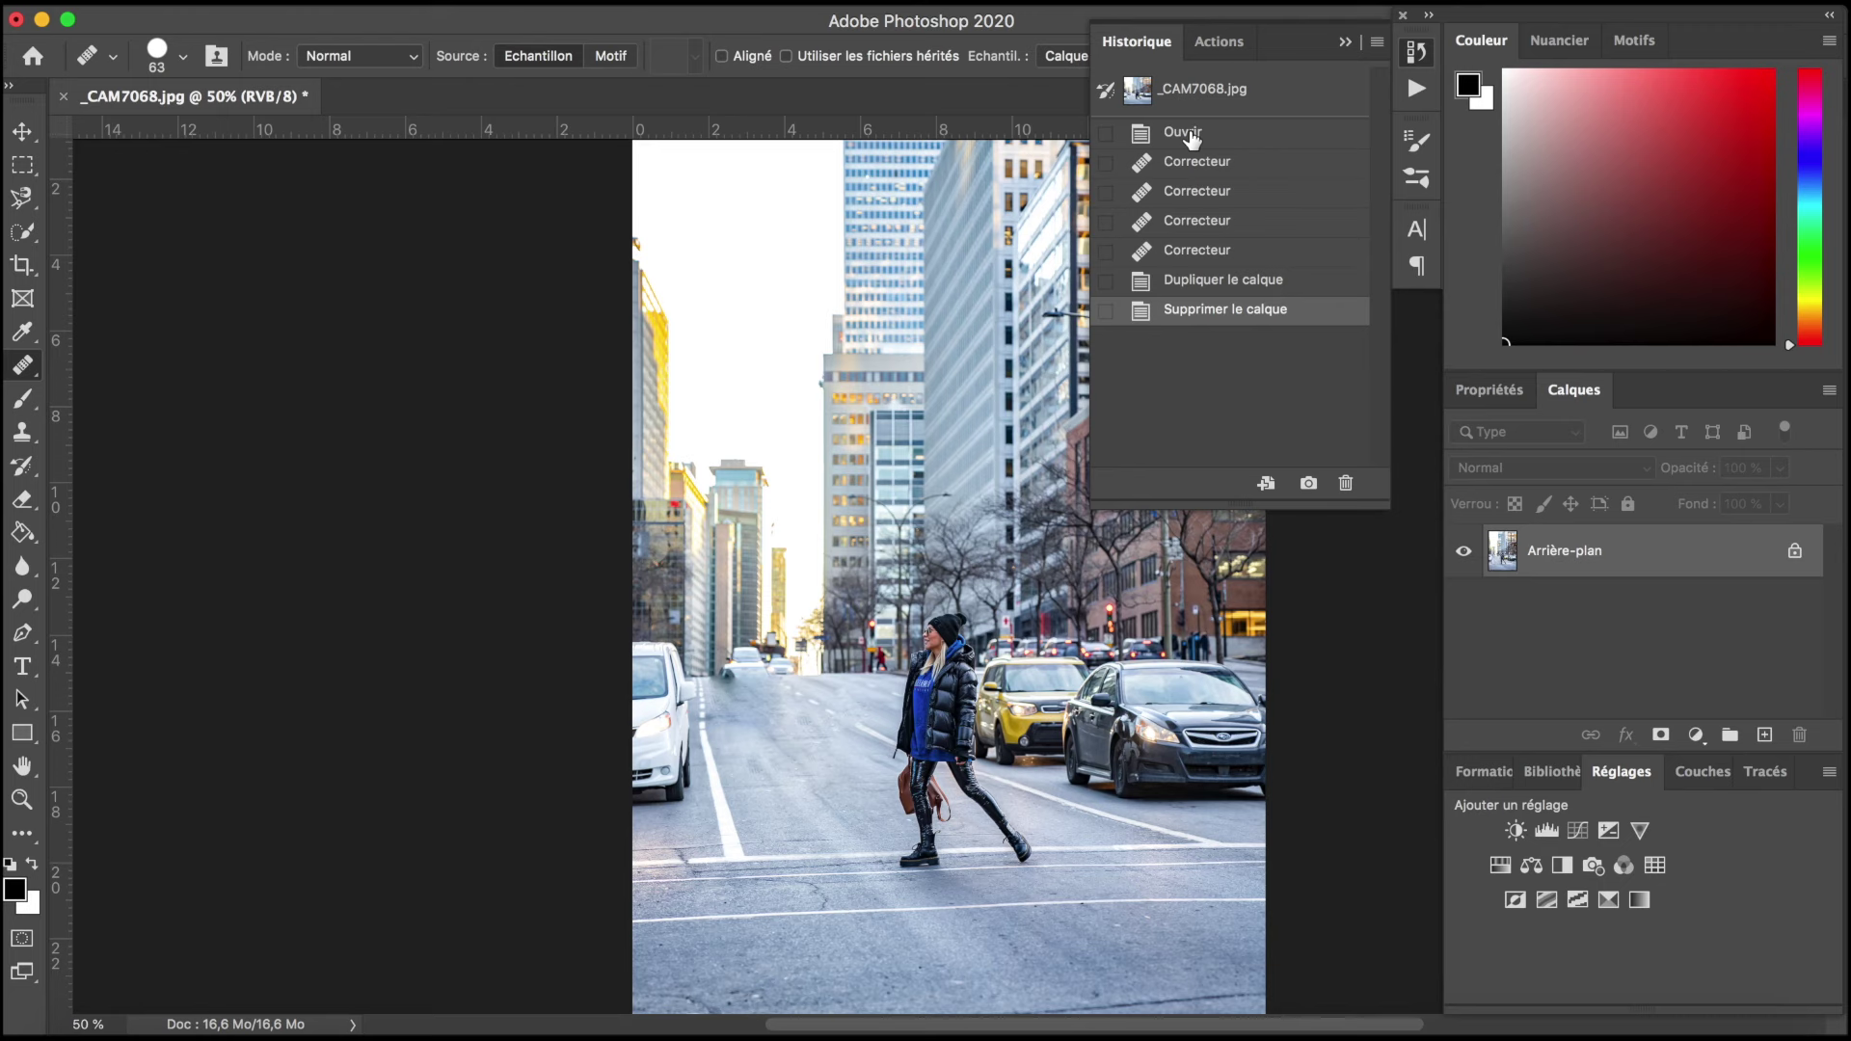
left_click(1211, 97)
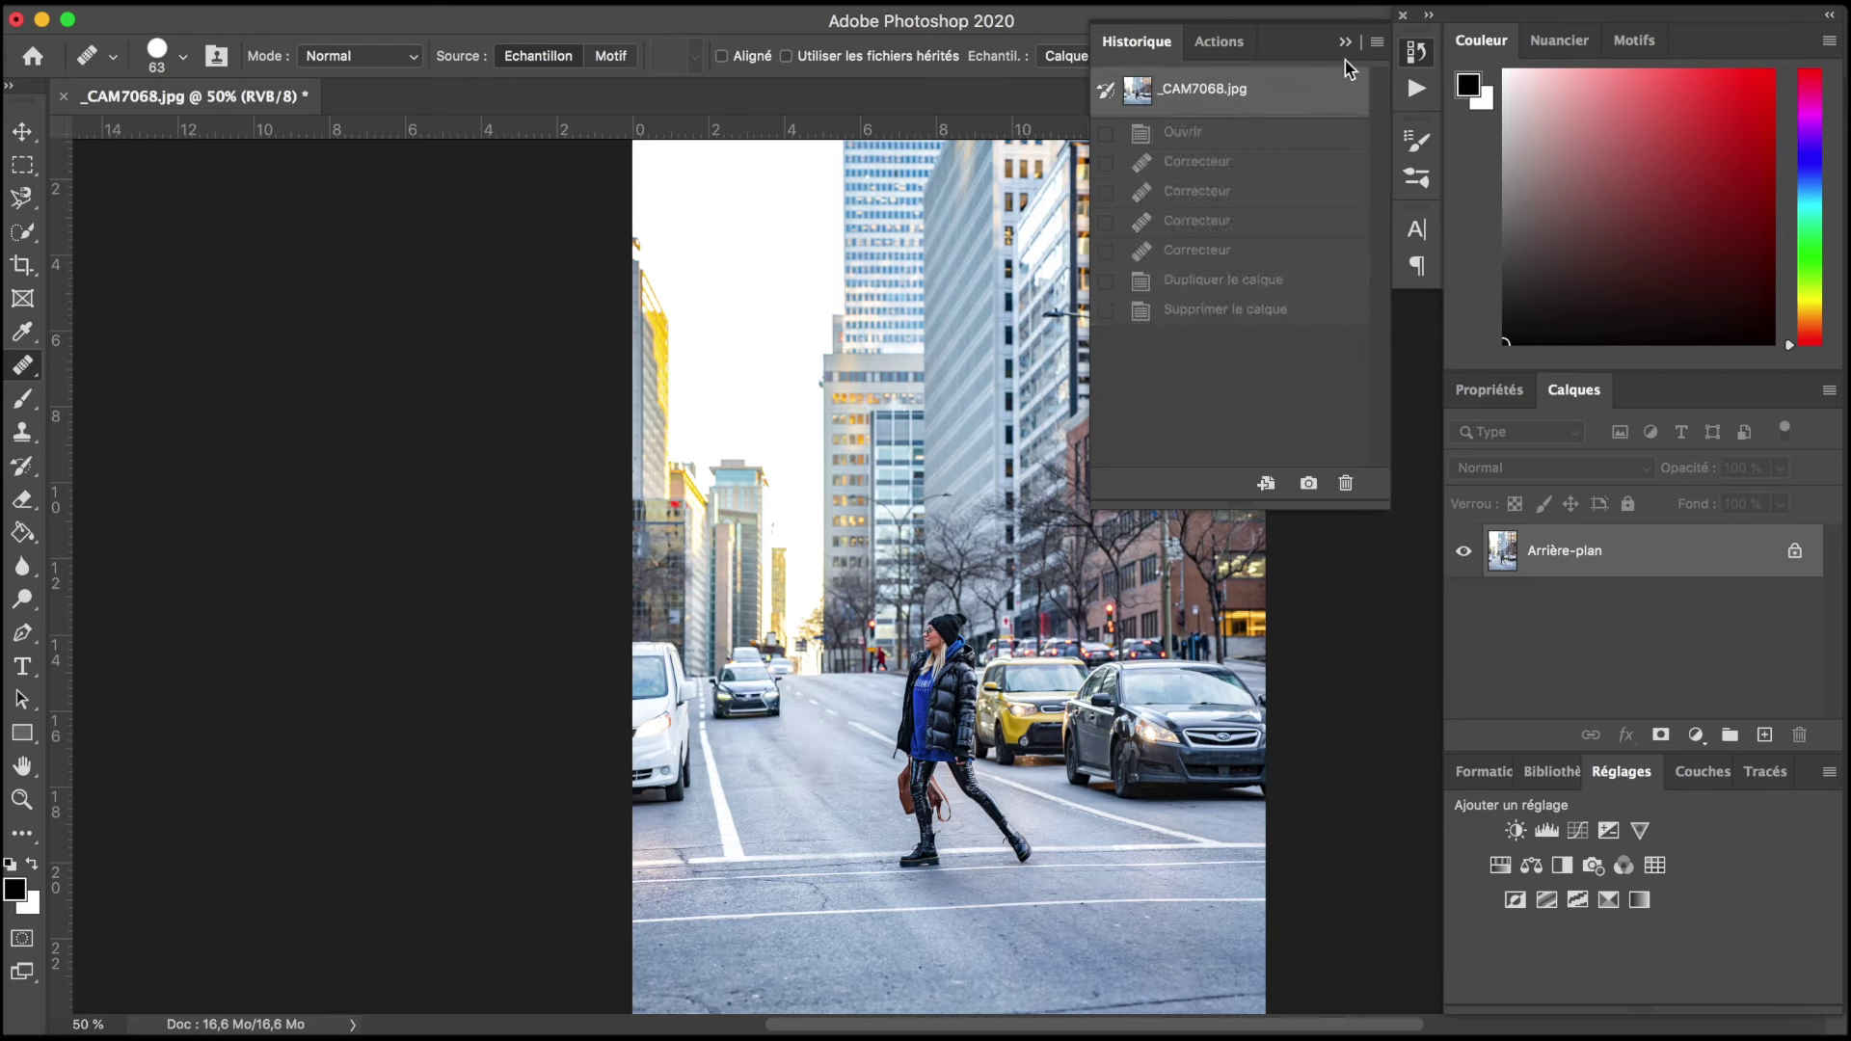
left_click(1346, 43)
Step: Switch to the Patch tool and zoom to 300% on the road left of the woman
right_click(22, 365)
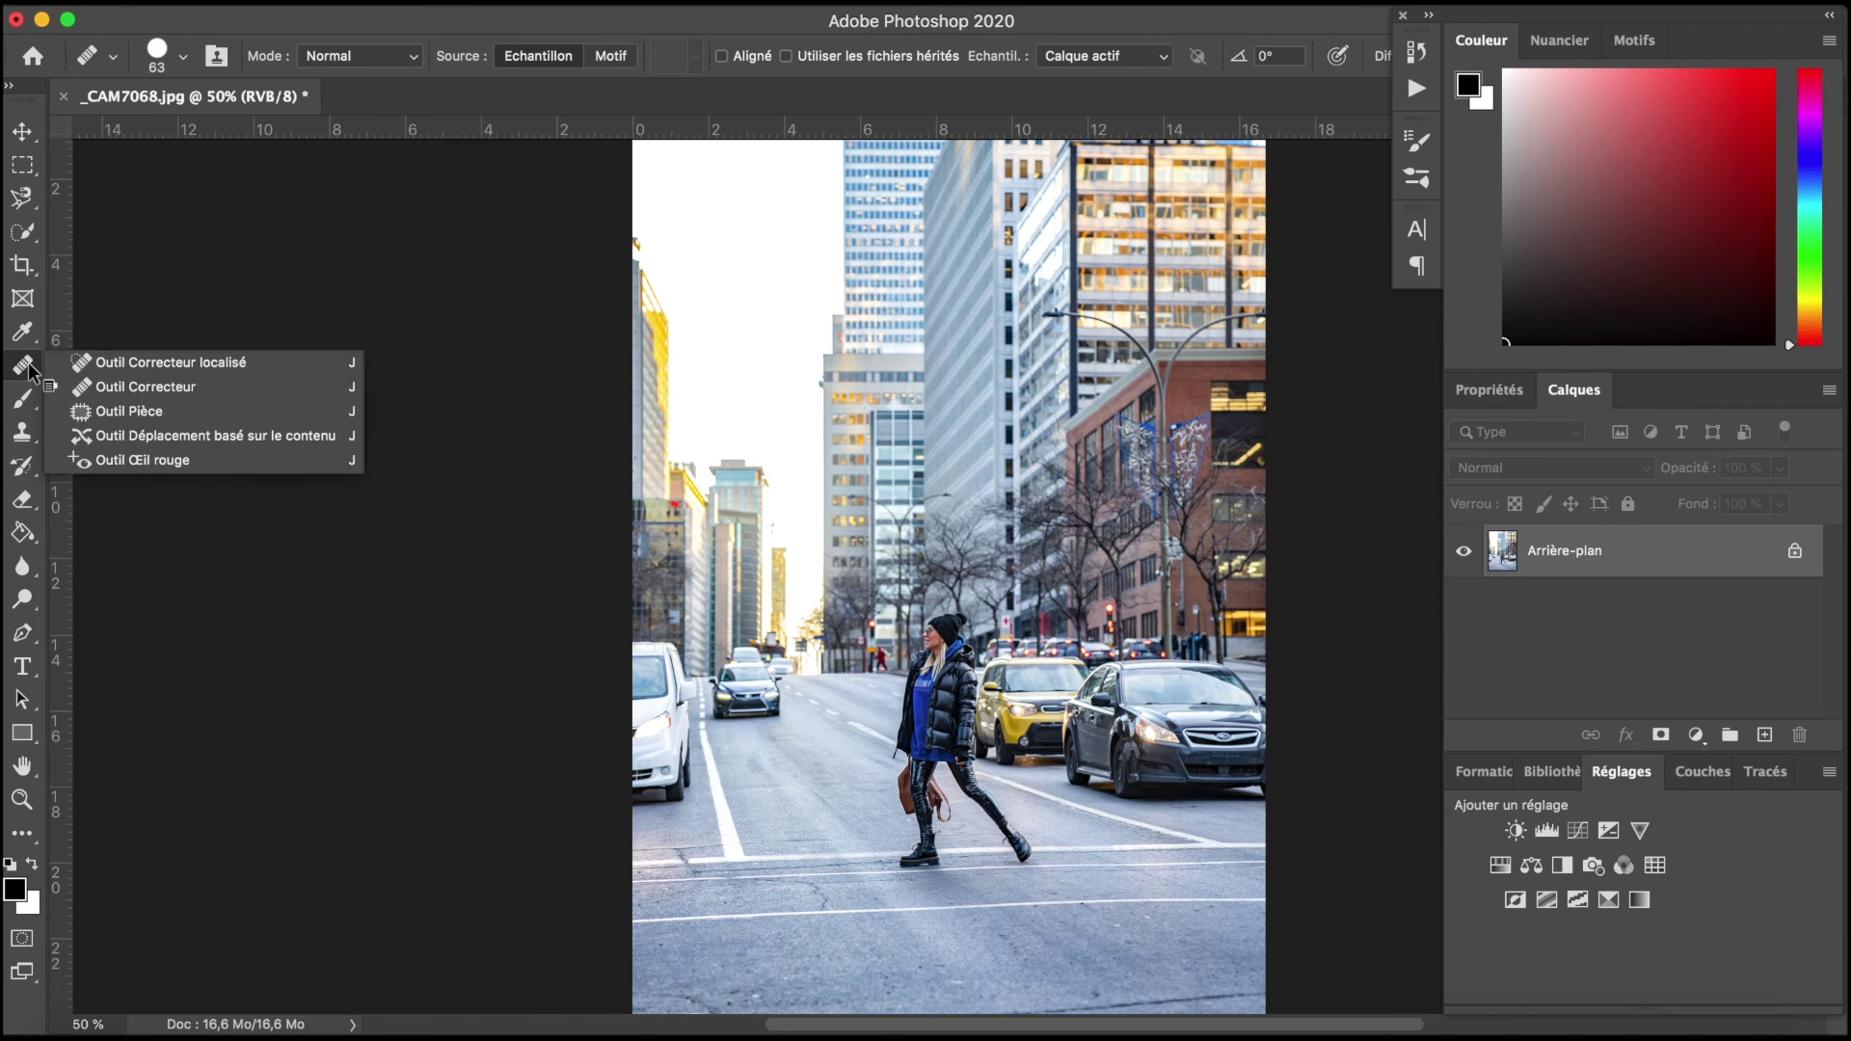
left_click(161, 413)
key("ctrl+plus")
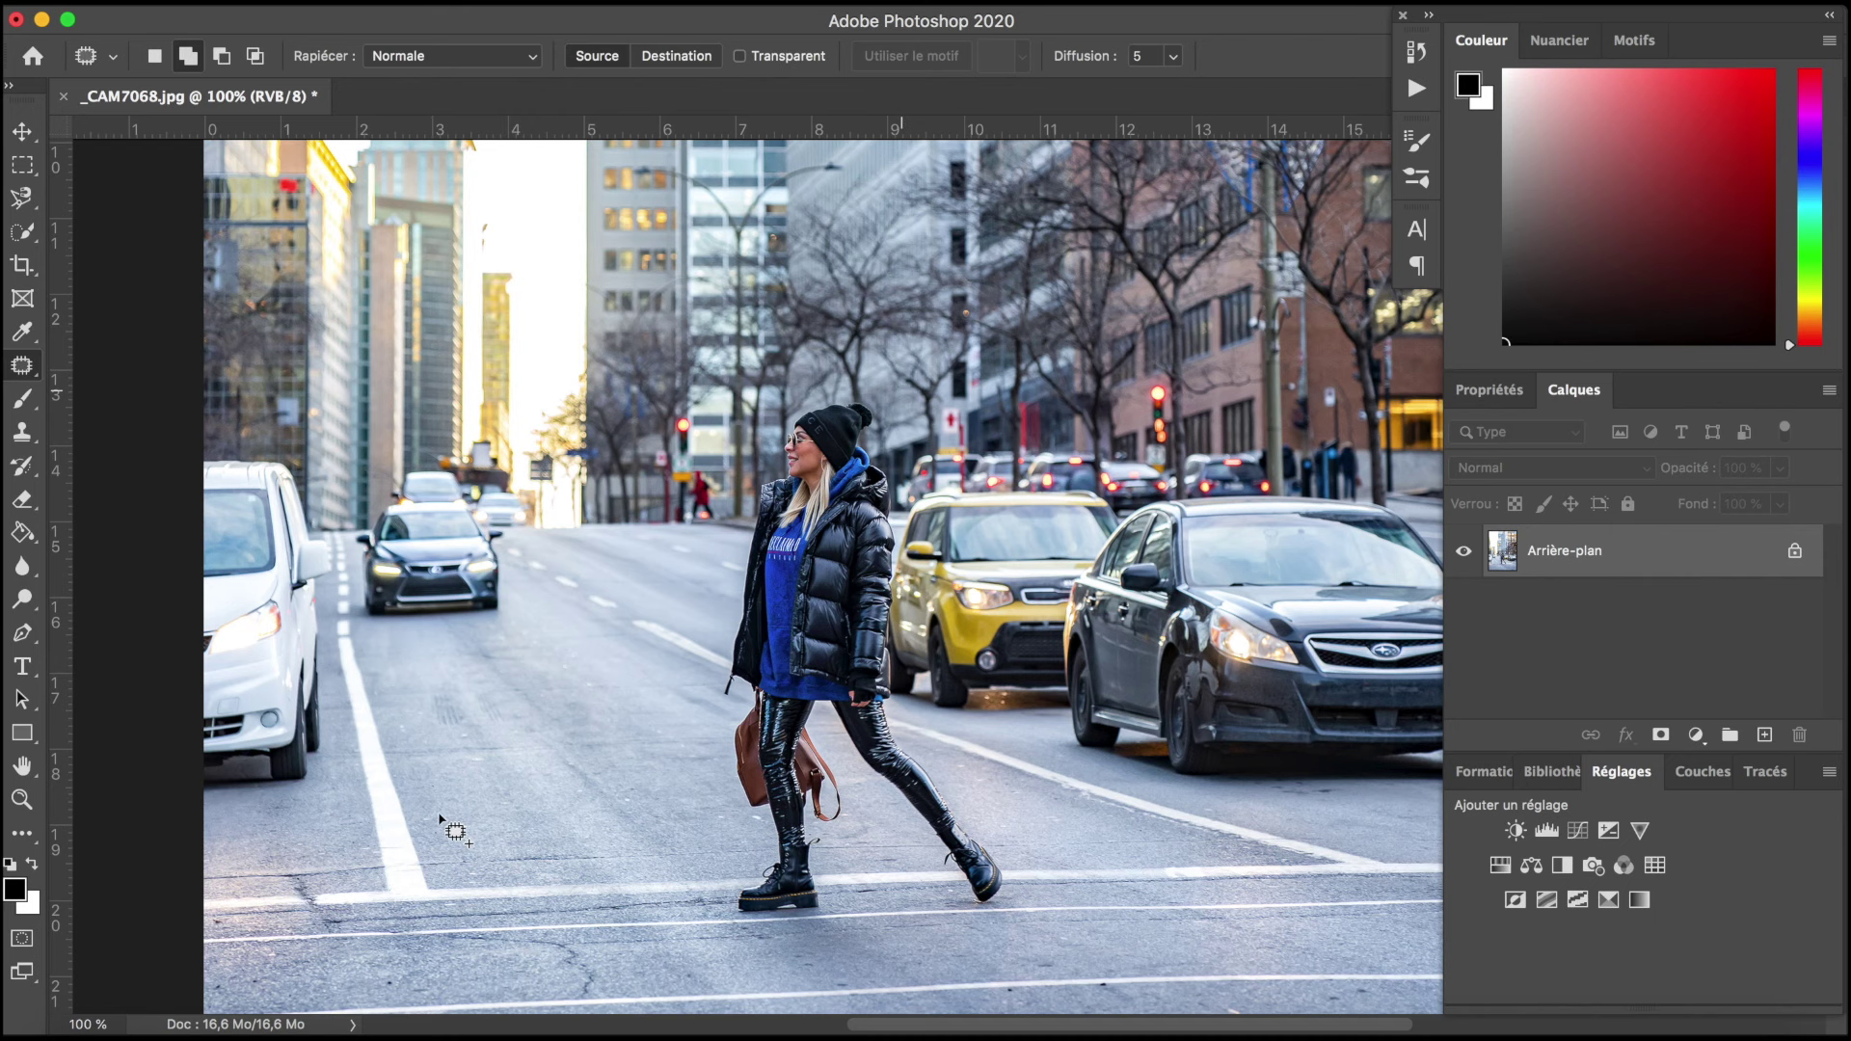
key("ctrl+plus")
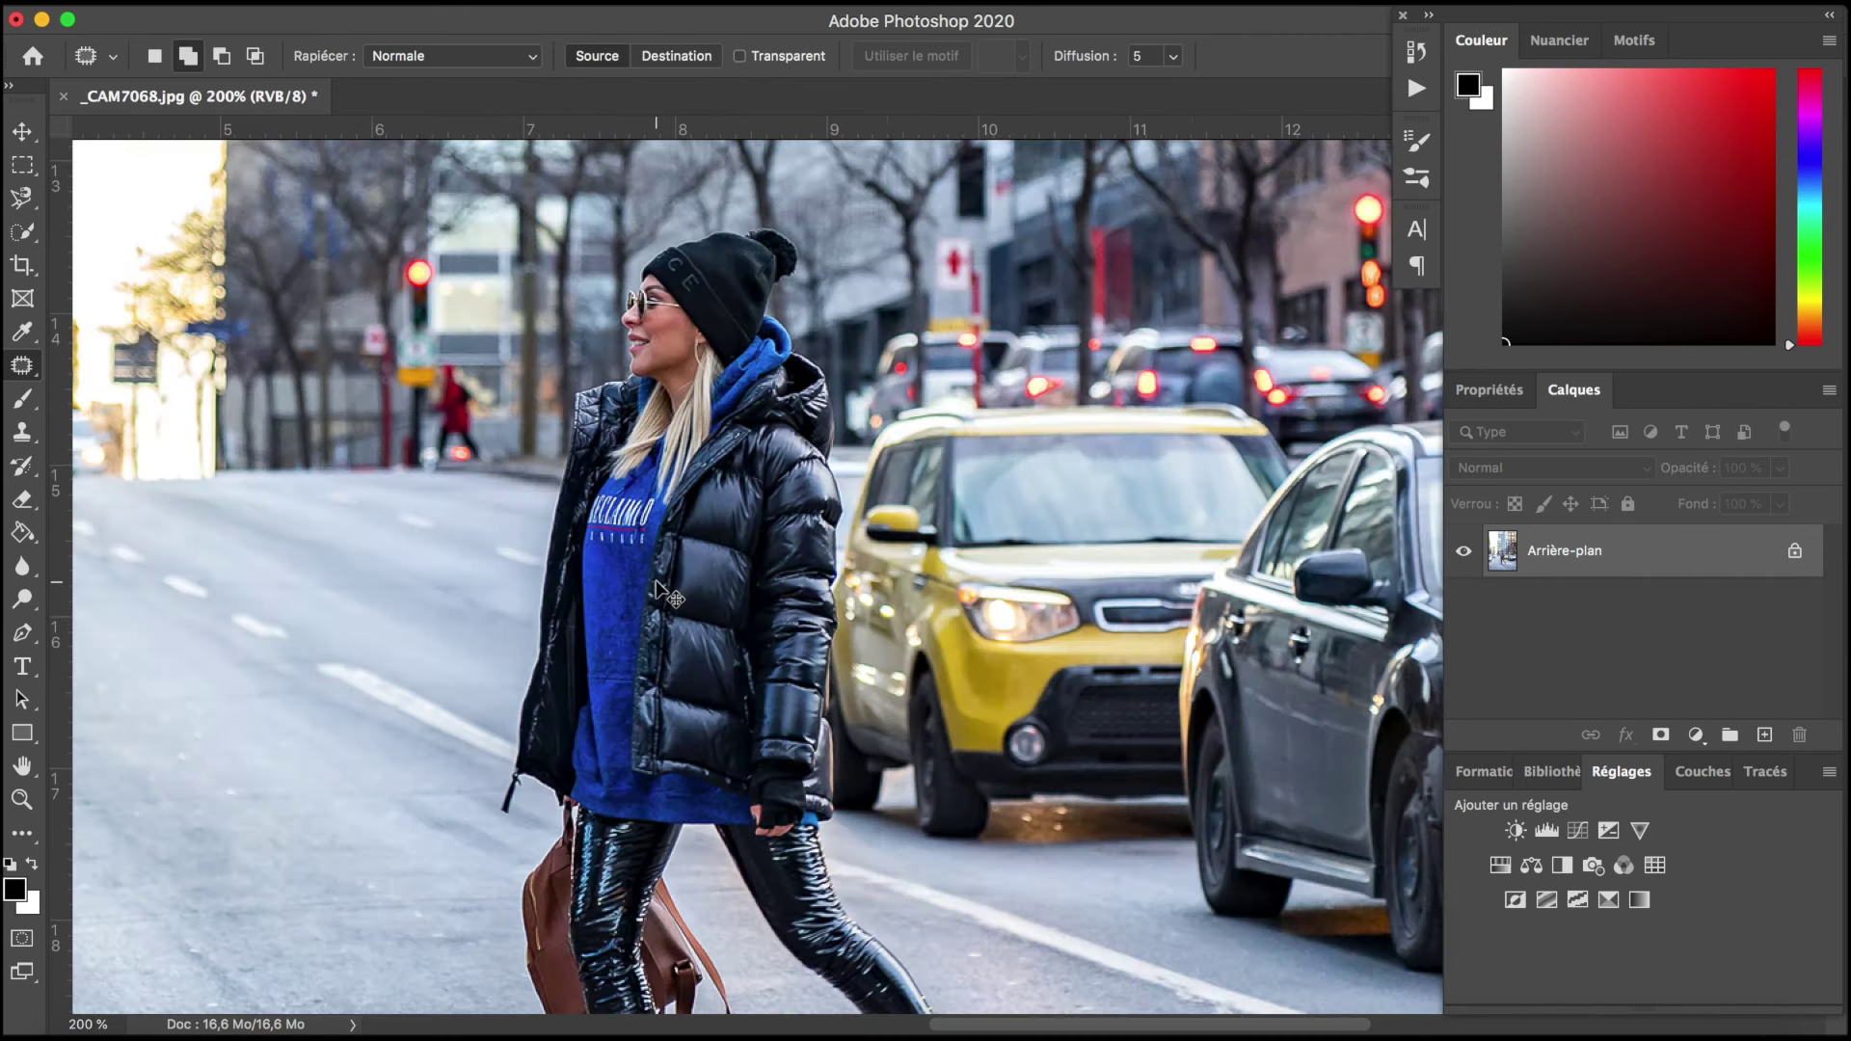
key("ctrl+plus")
scroll(1273, 707, "down", 3)
scroll(964, 752, "right", 2)
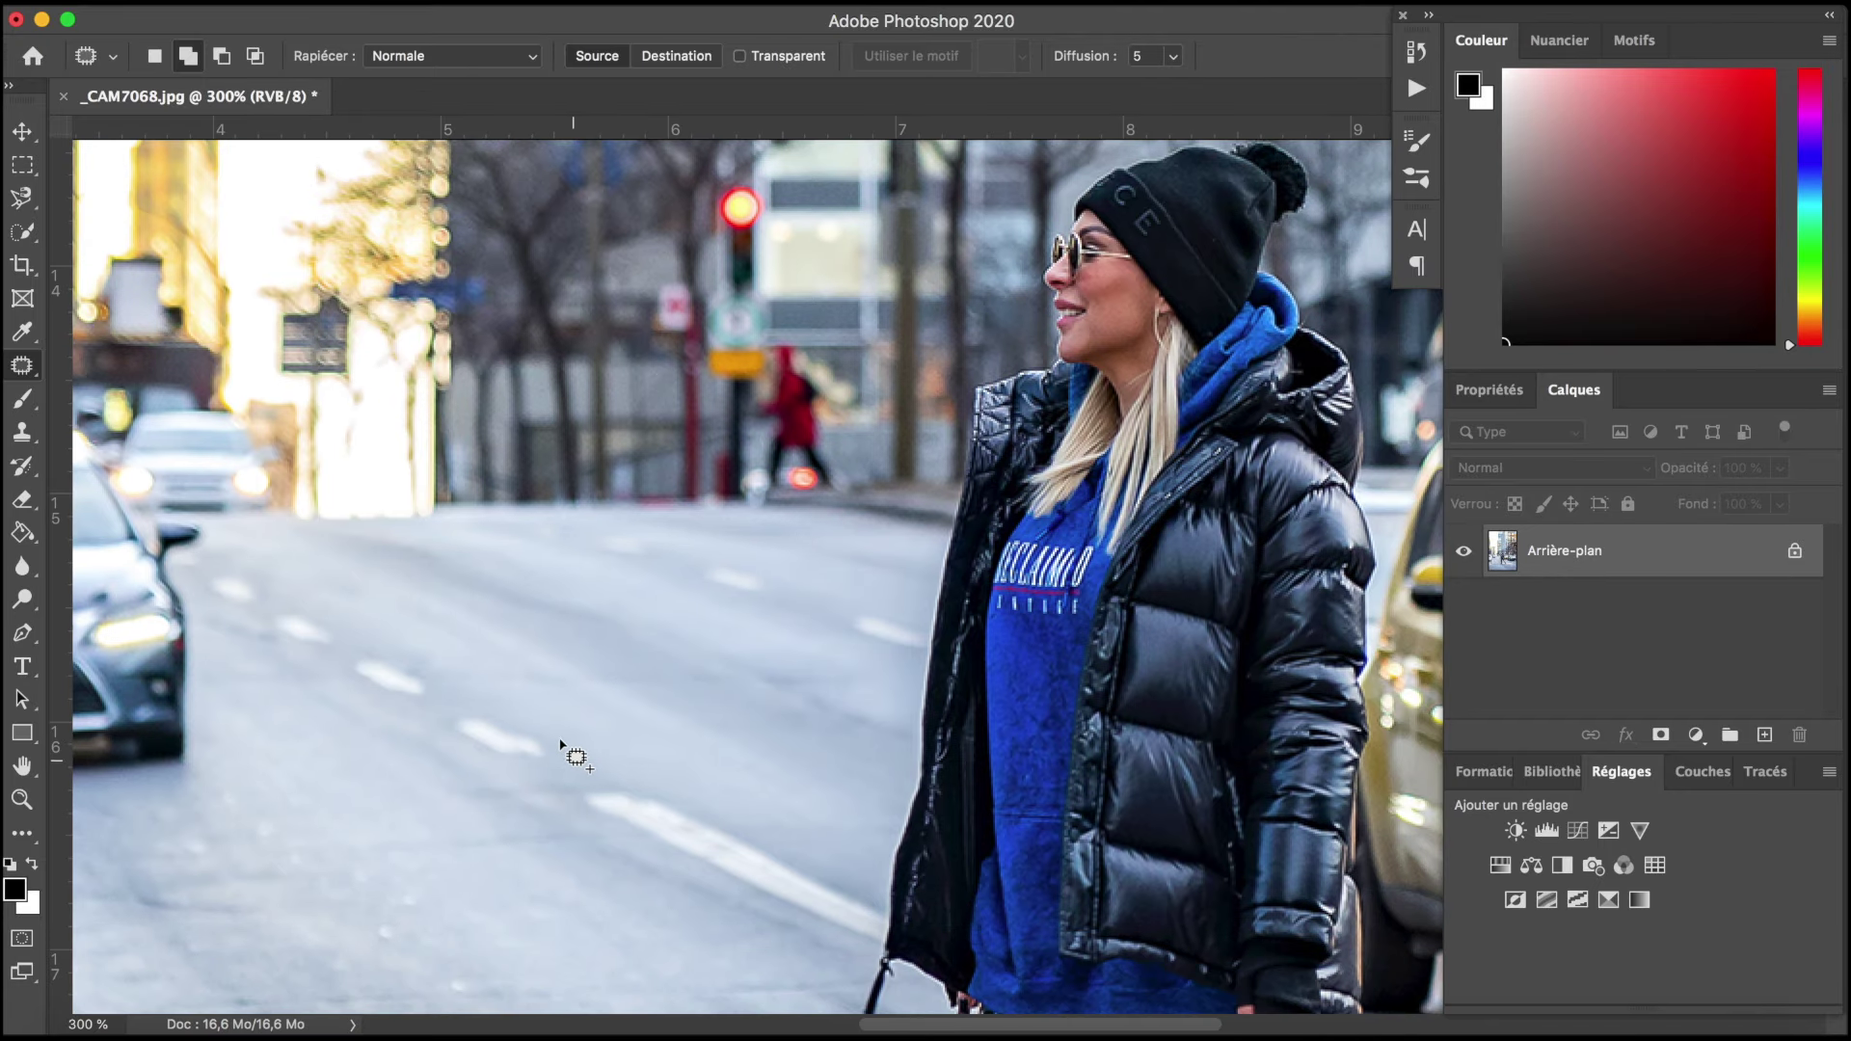
Step: Patch a dashed lane marking with clean road, deselect, and zoom back out
mouse_move(515, 721)
left_mouse_down()
mouse_move(577, 767)
mouse_move(571, 709)
left_mouse_up()
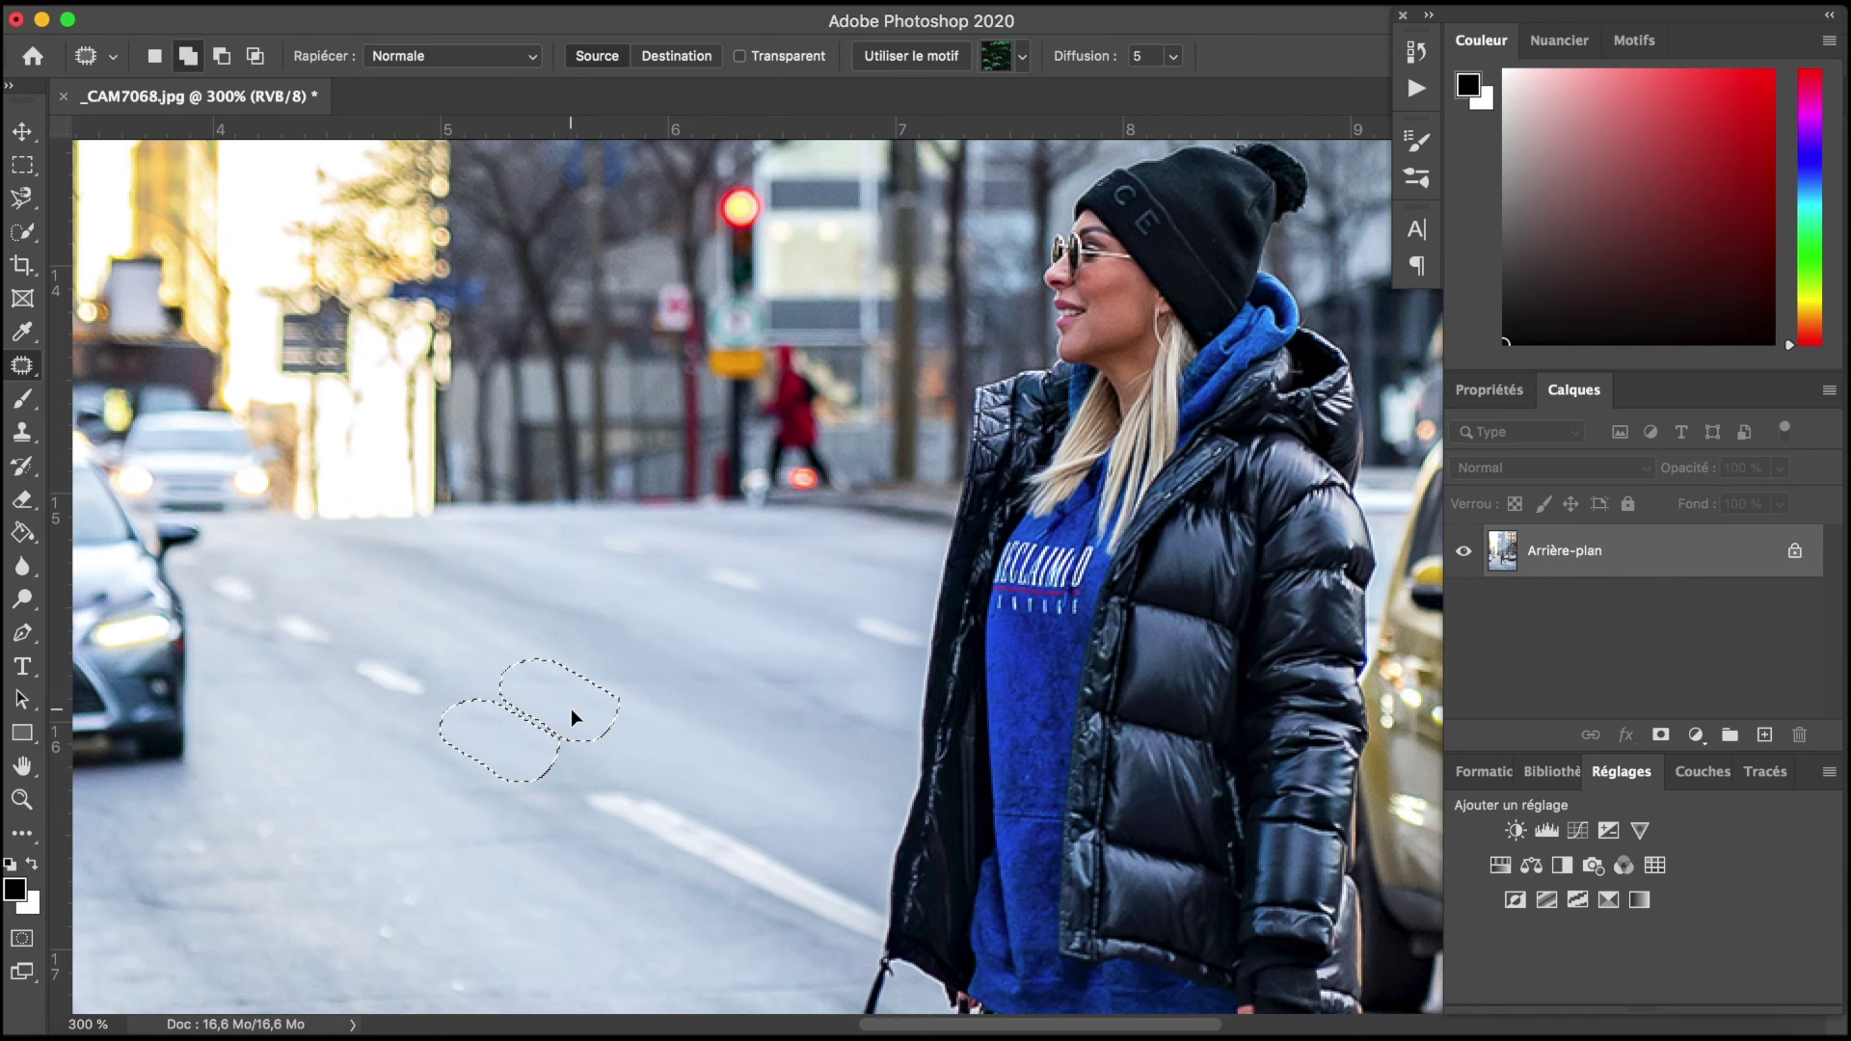
left_click_drag(572, 717, 592, 719)
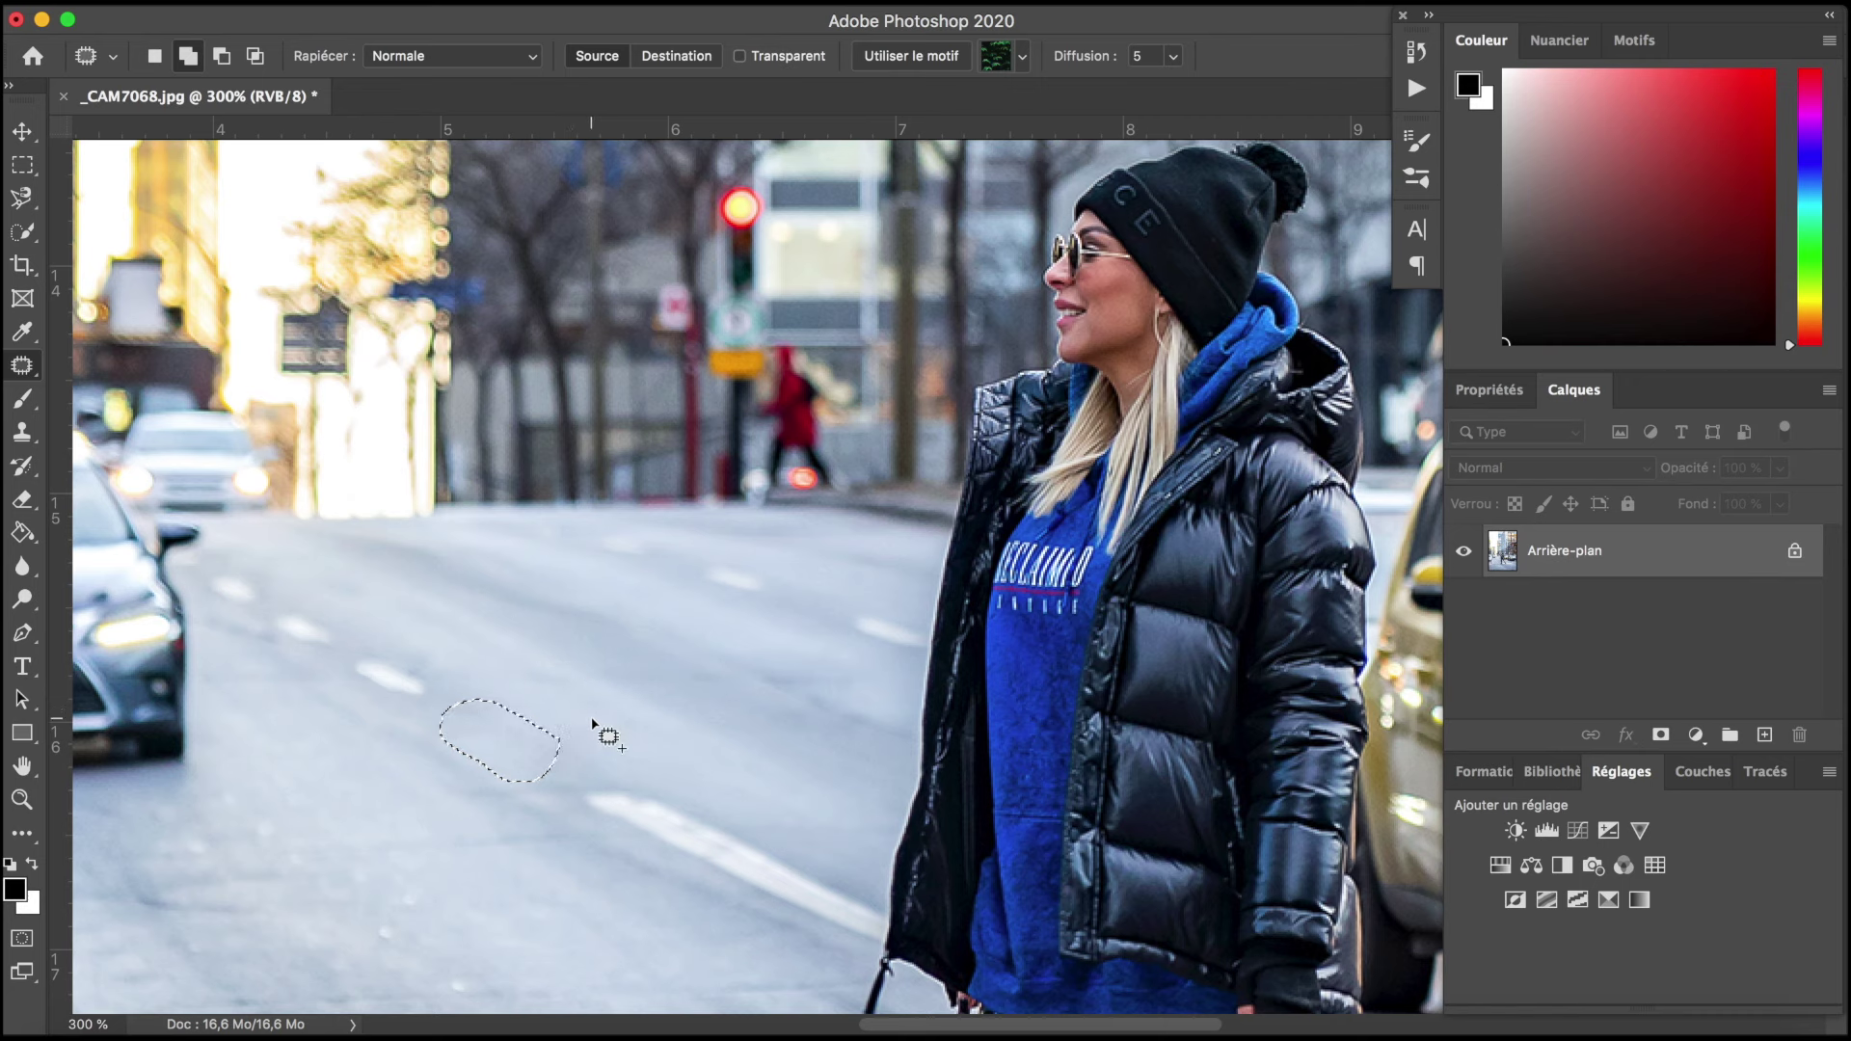
key("ctrl+d")
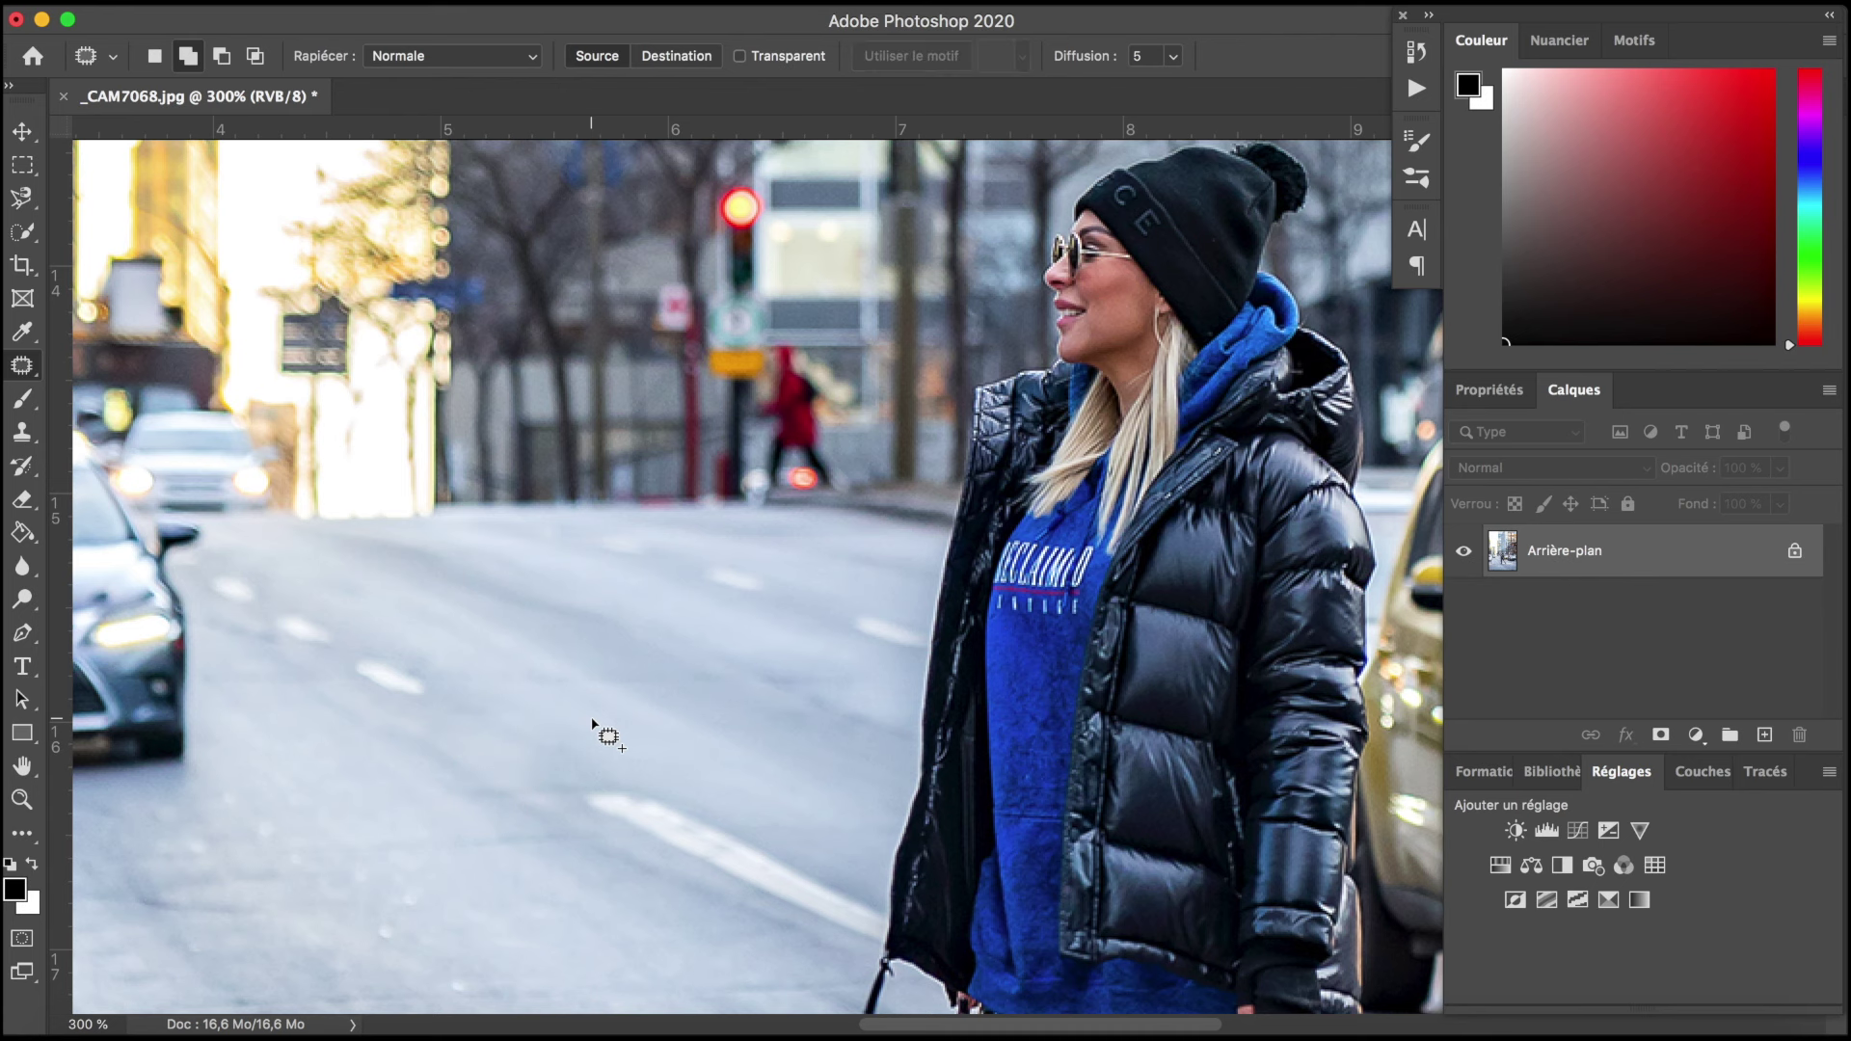
key("ctrl+minus")
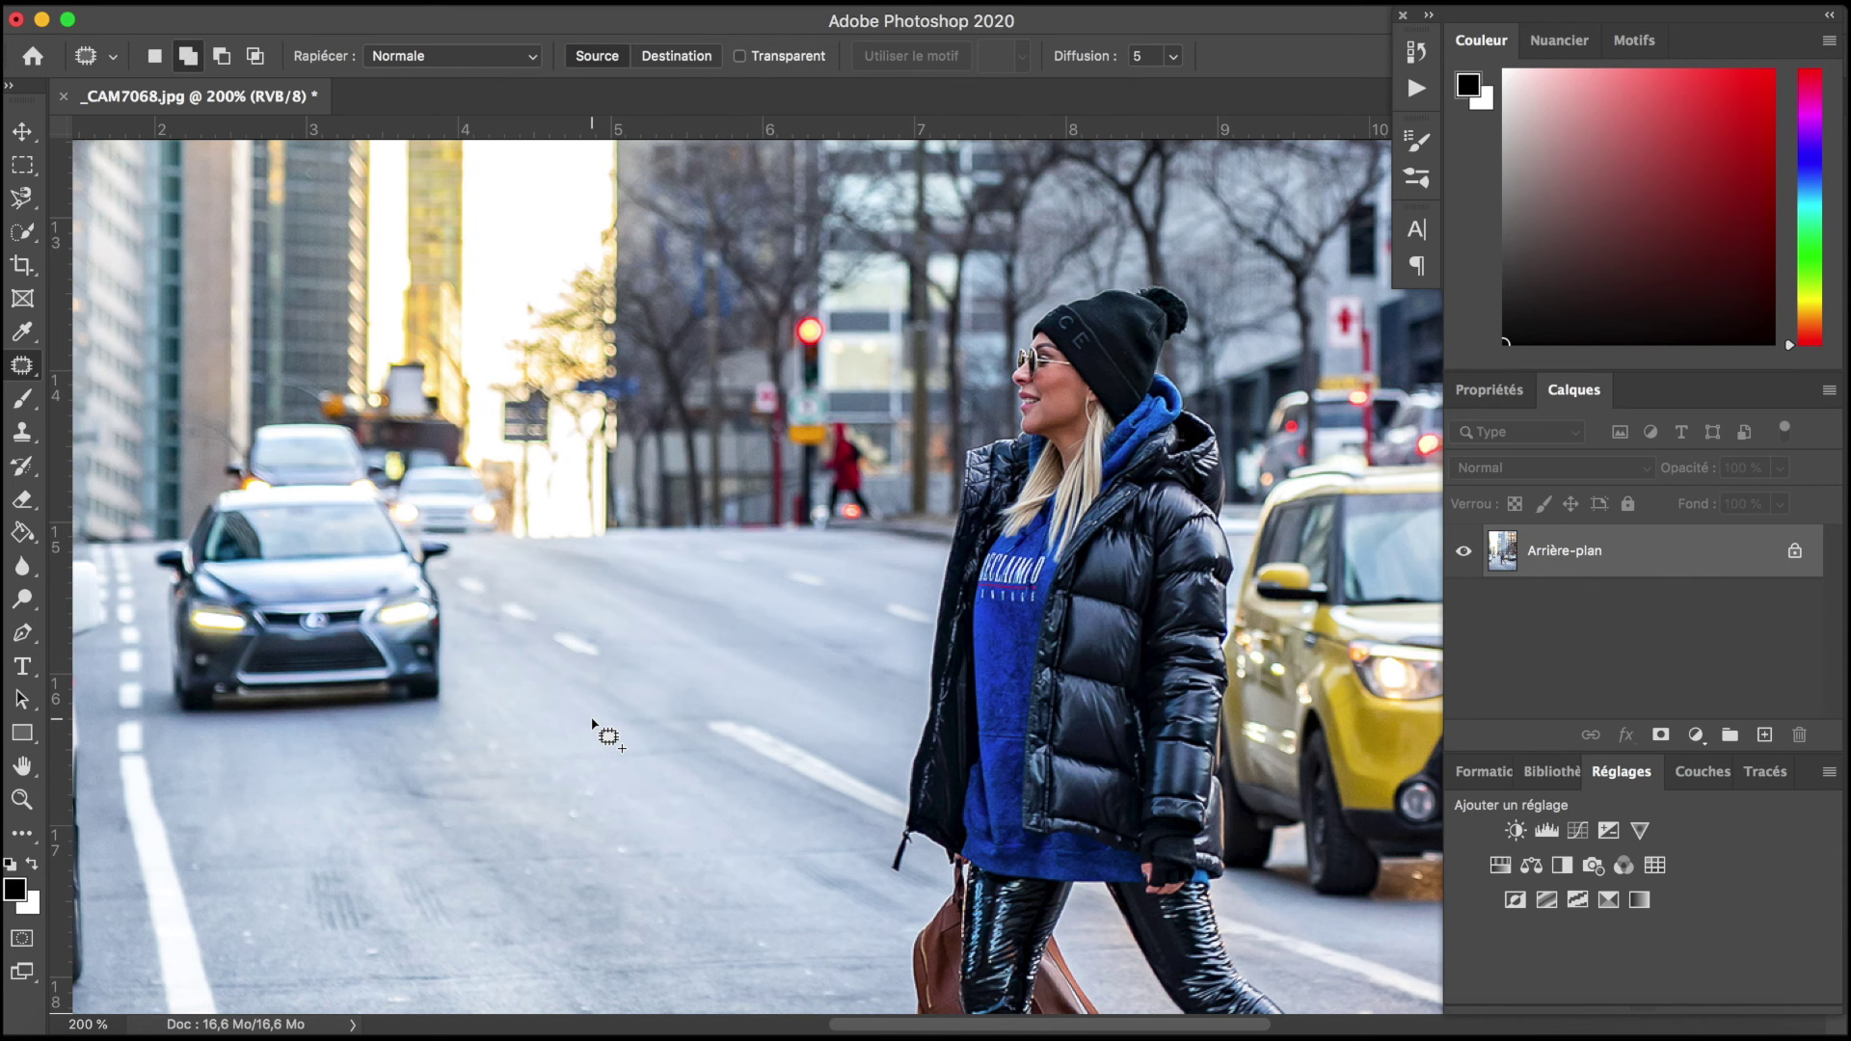
key("ctrl+minus")
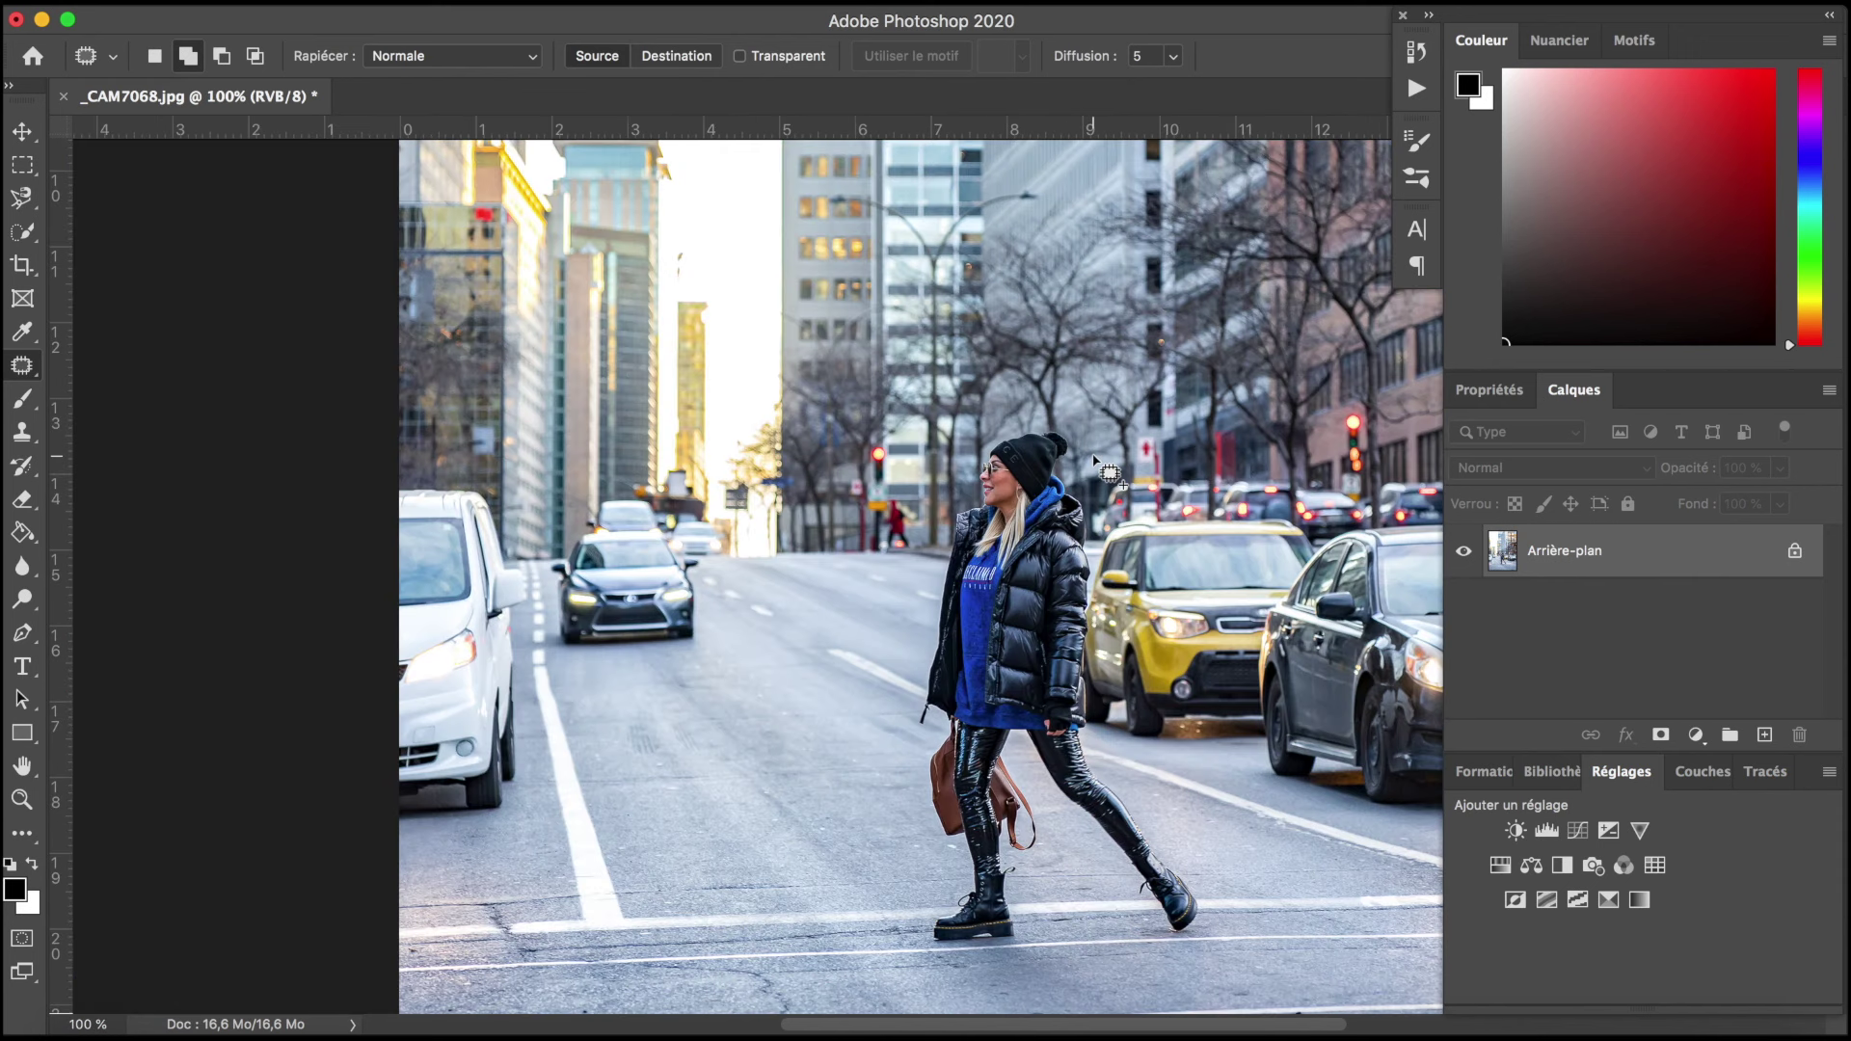
Step: Patch over the woman's upper body with empty road from the left, leaving her boots
mouse_move(1094, 455)
left_mouse_down()
mouse_move(1221, 962)
mouse_move(1078, 521)
left_mouse_up()
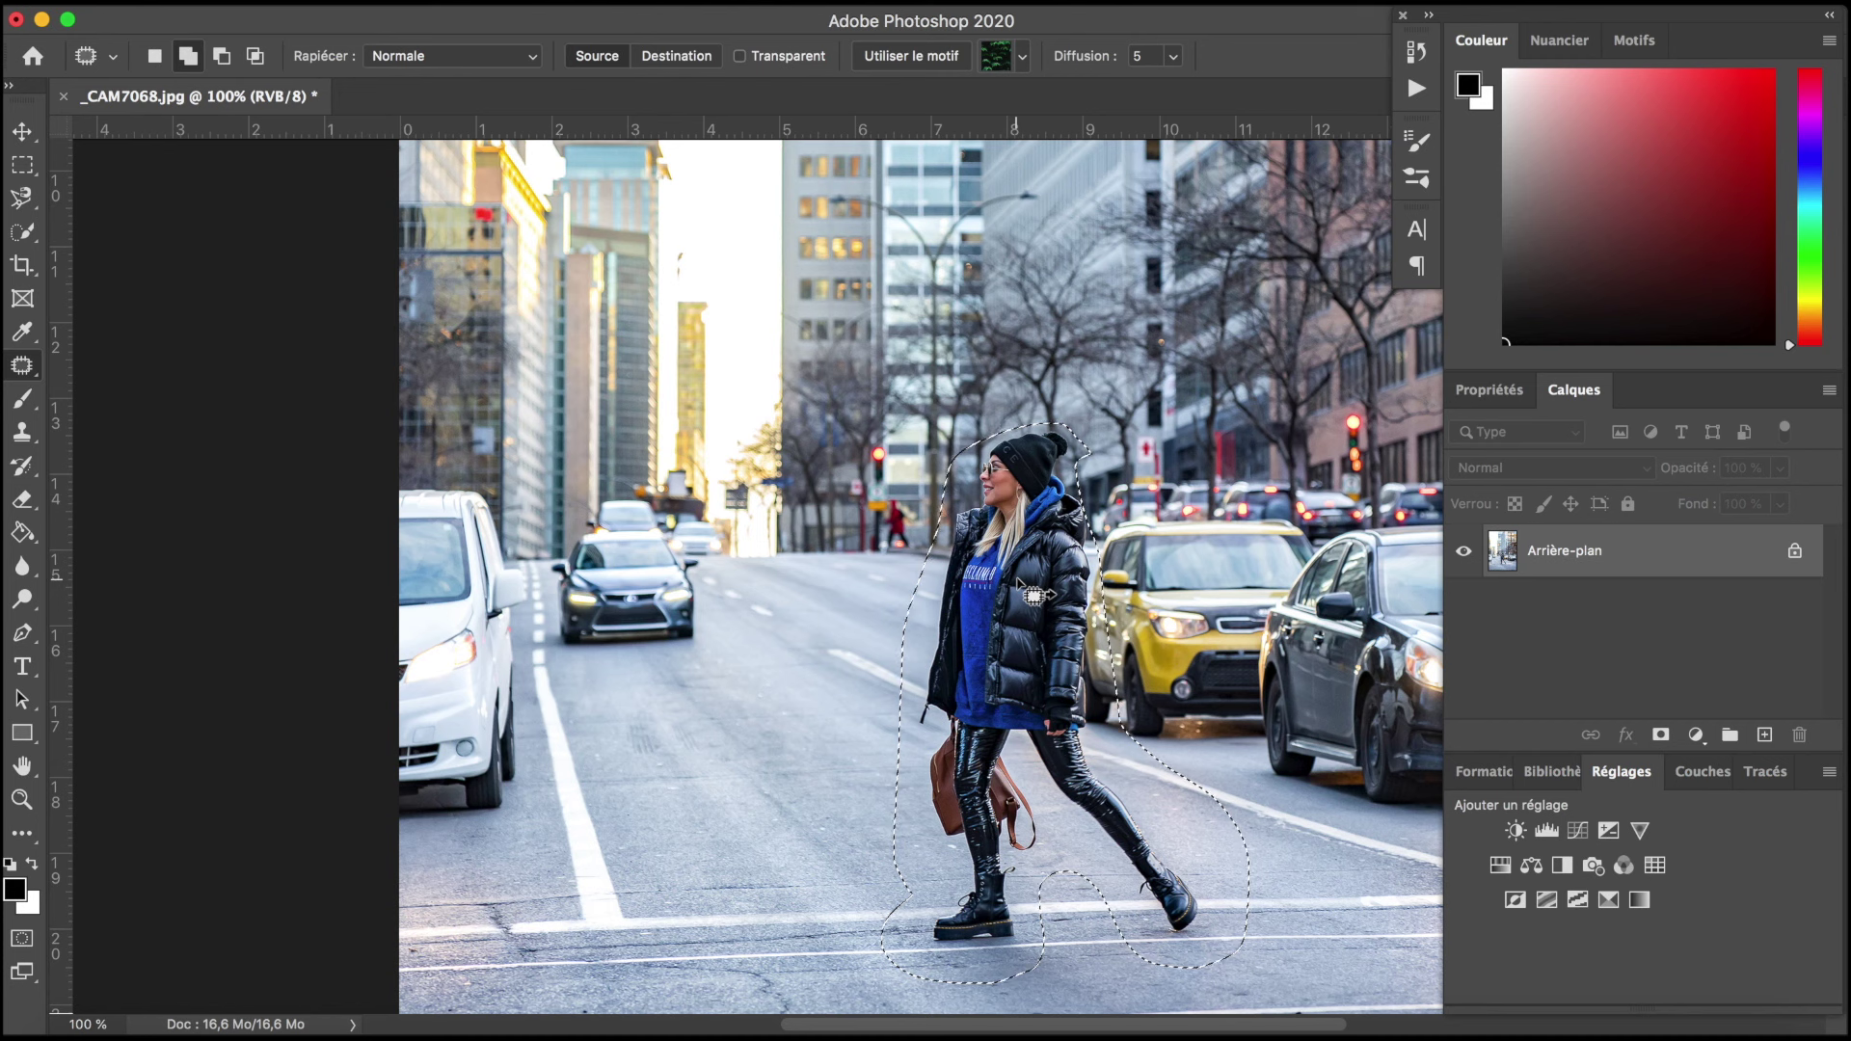
mouse_move(1027, 590)
left_mouse_down()
mouse_move(792, 604)
mouse_move(816, 592)
left_mouse_up()
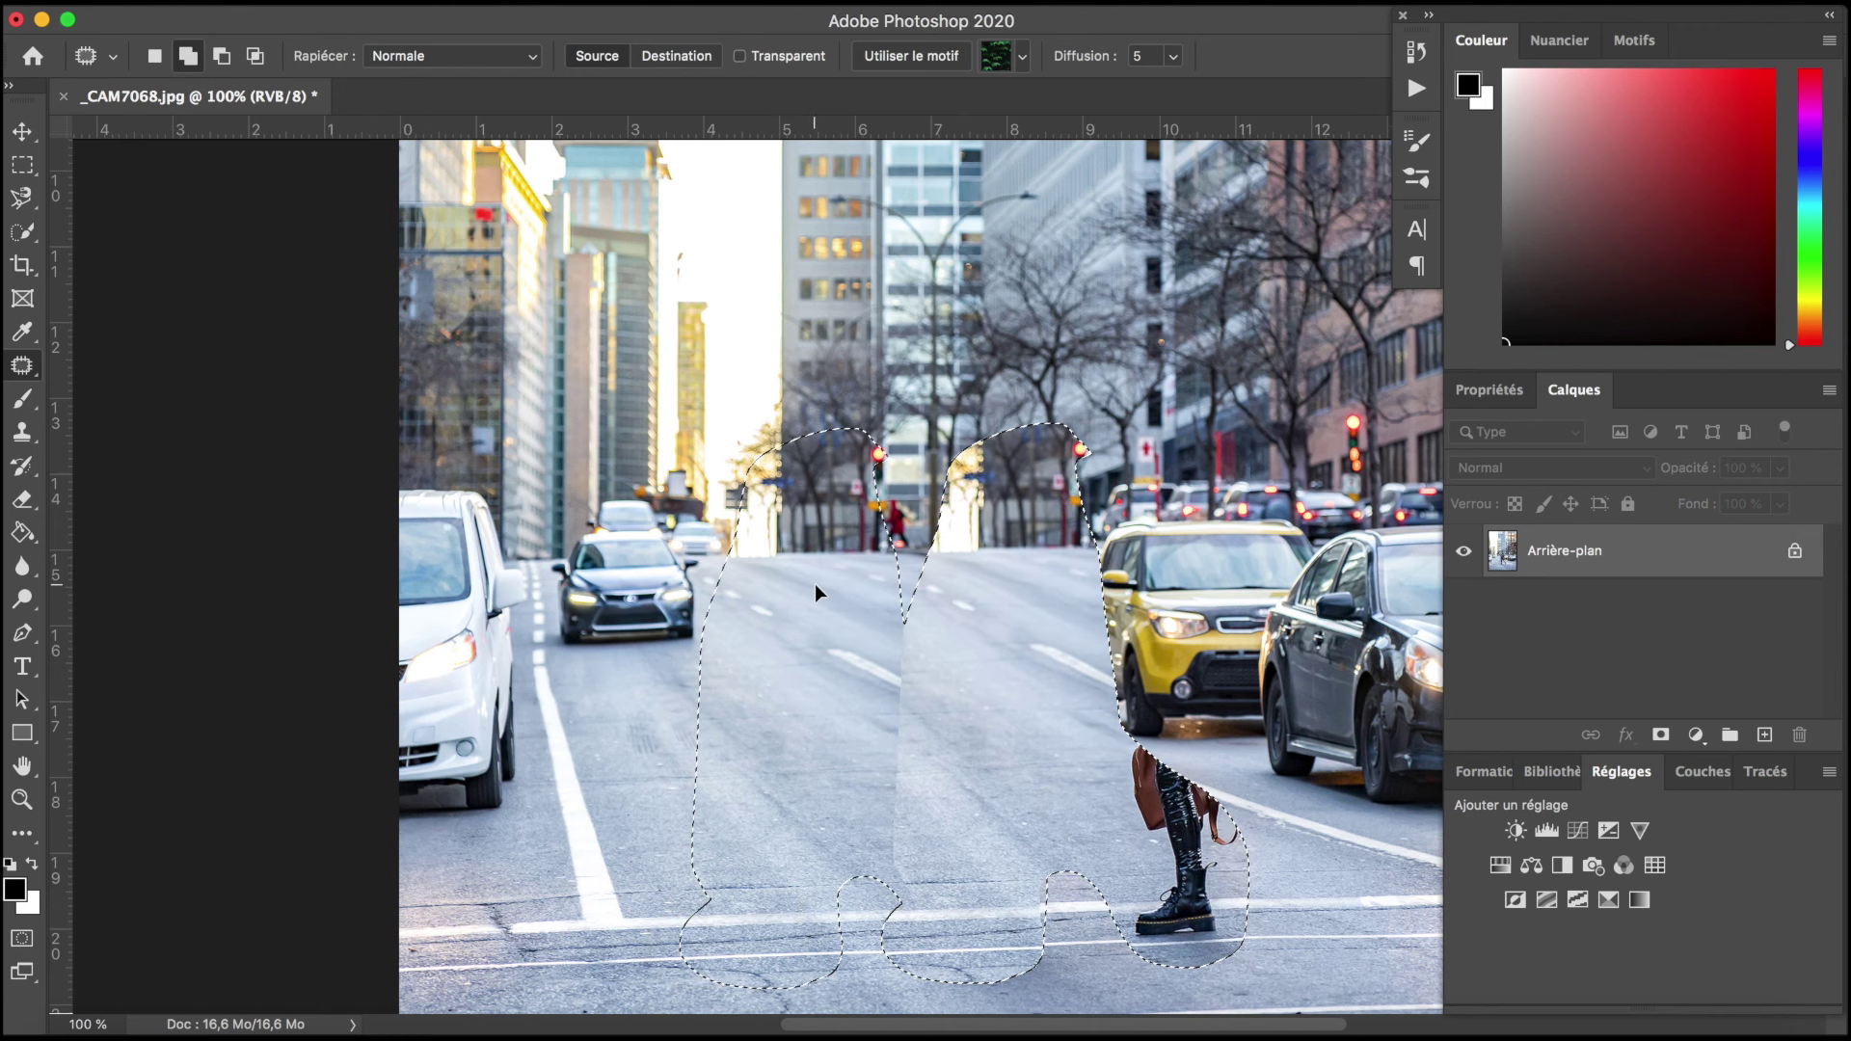
left_click_drag(815, 592, 815, 592)
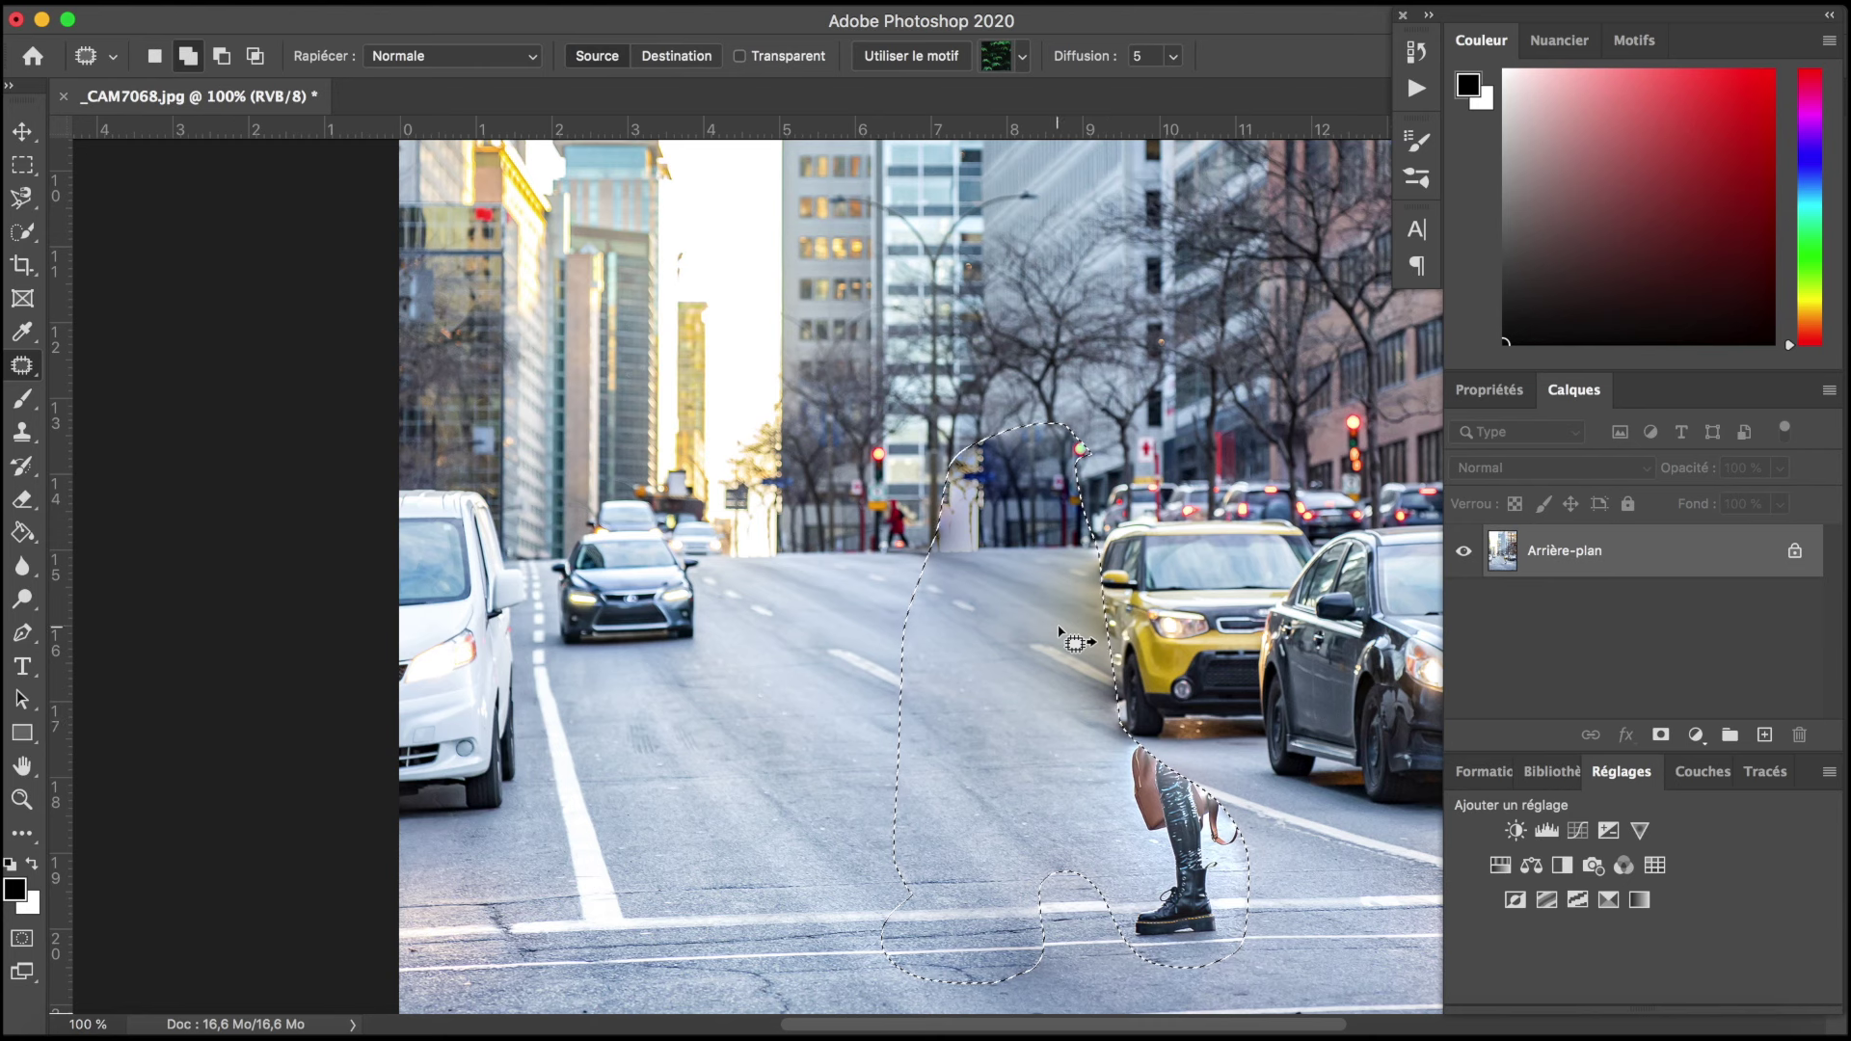
key("ctrl+d")
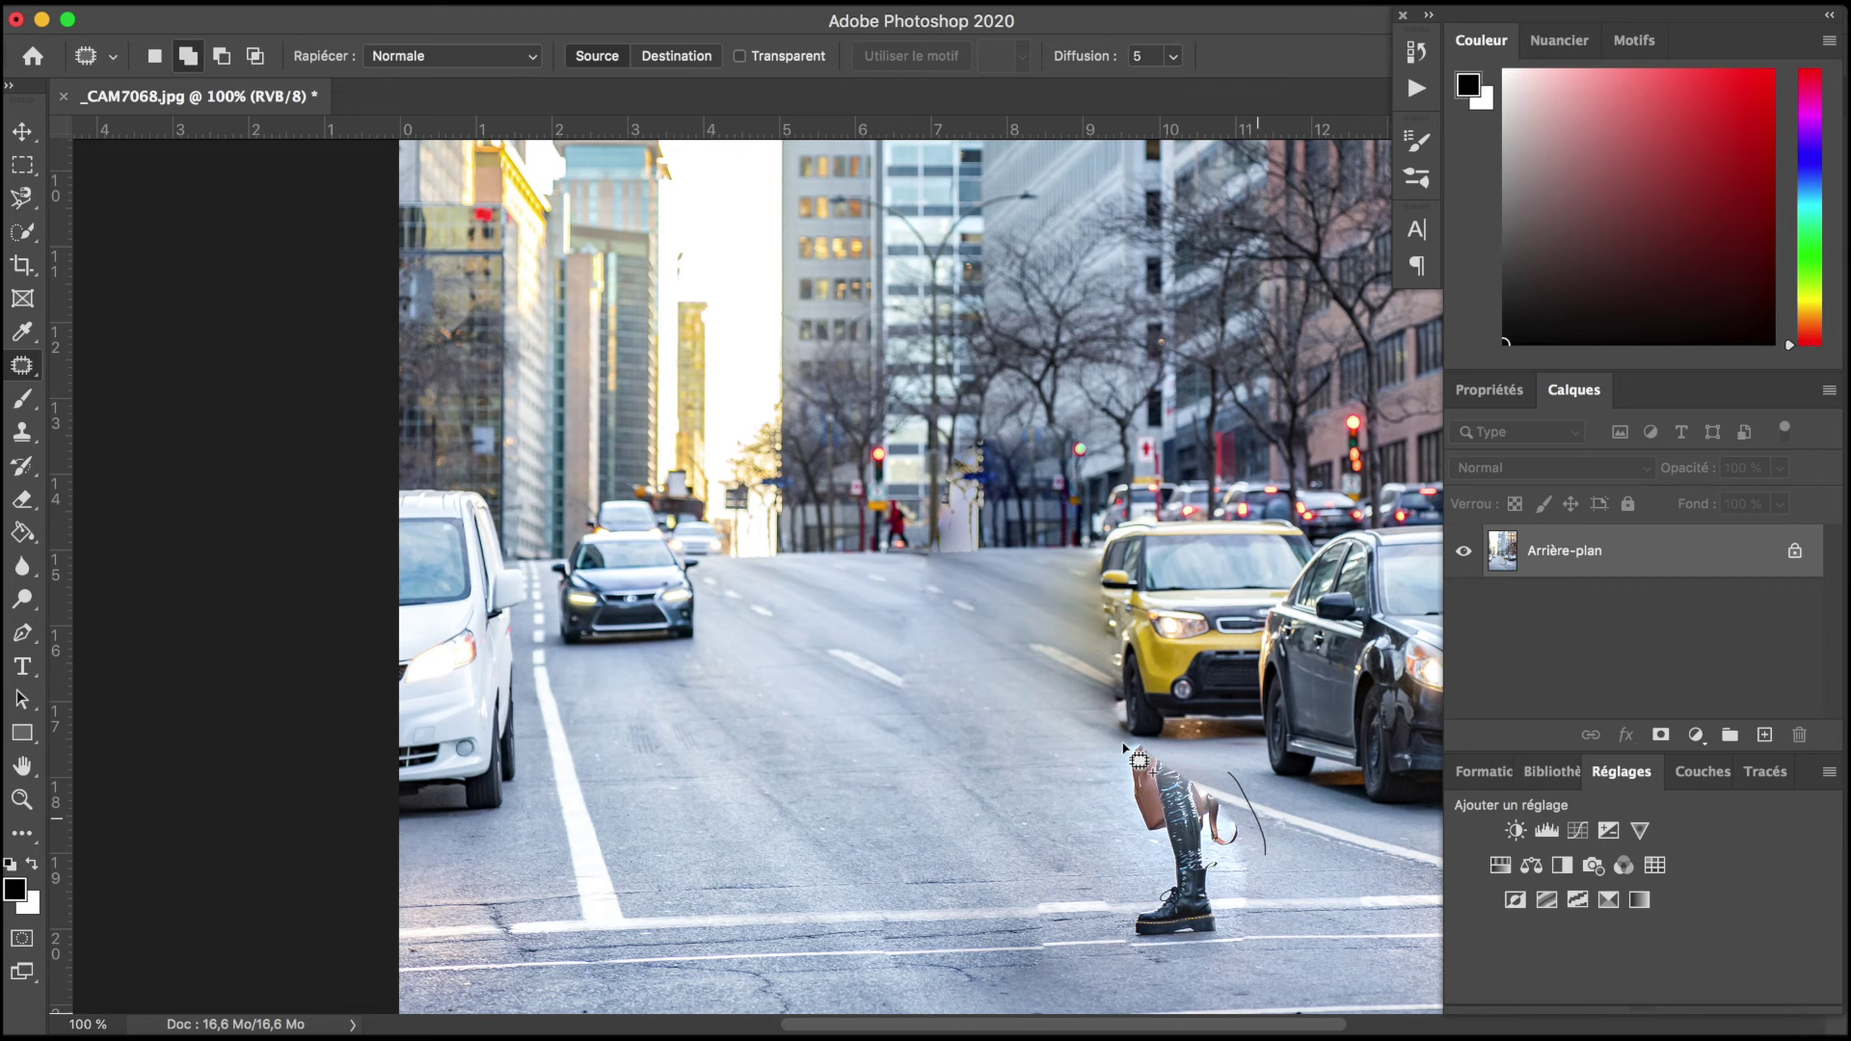
key("ctrl+minus")
key("ctrl+minus")
key("ctrl+minus")
right_click(23, 365)
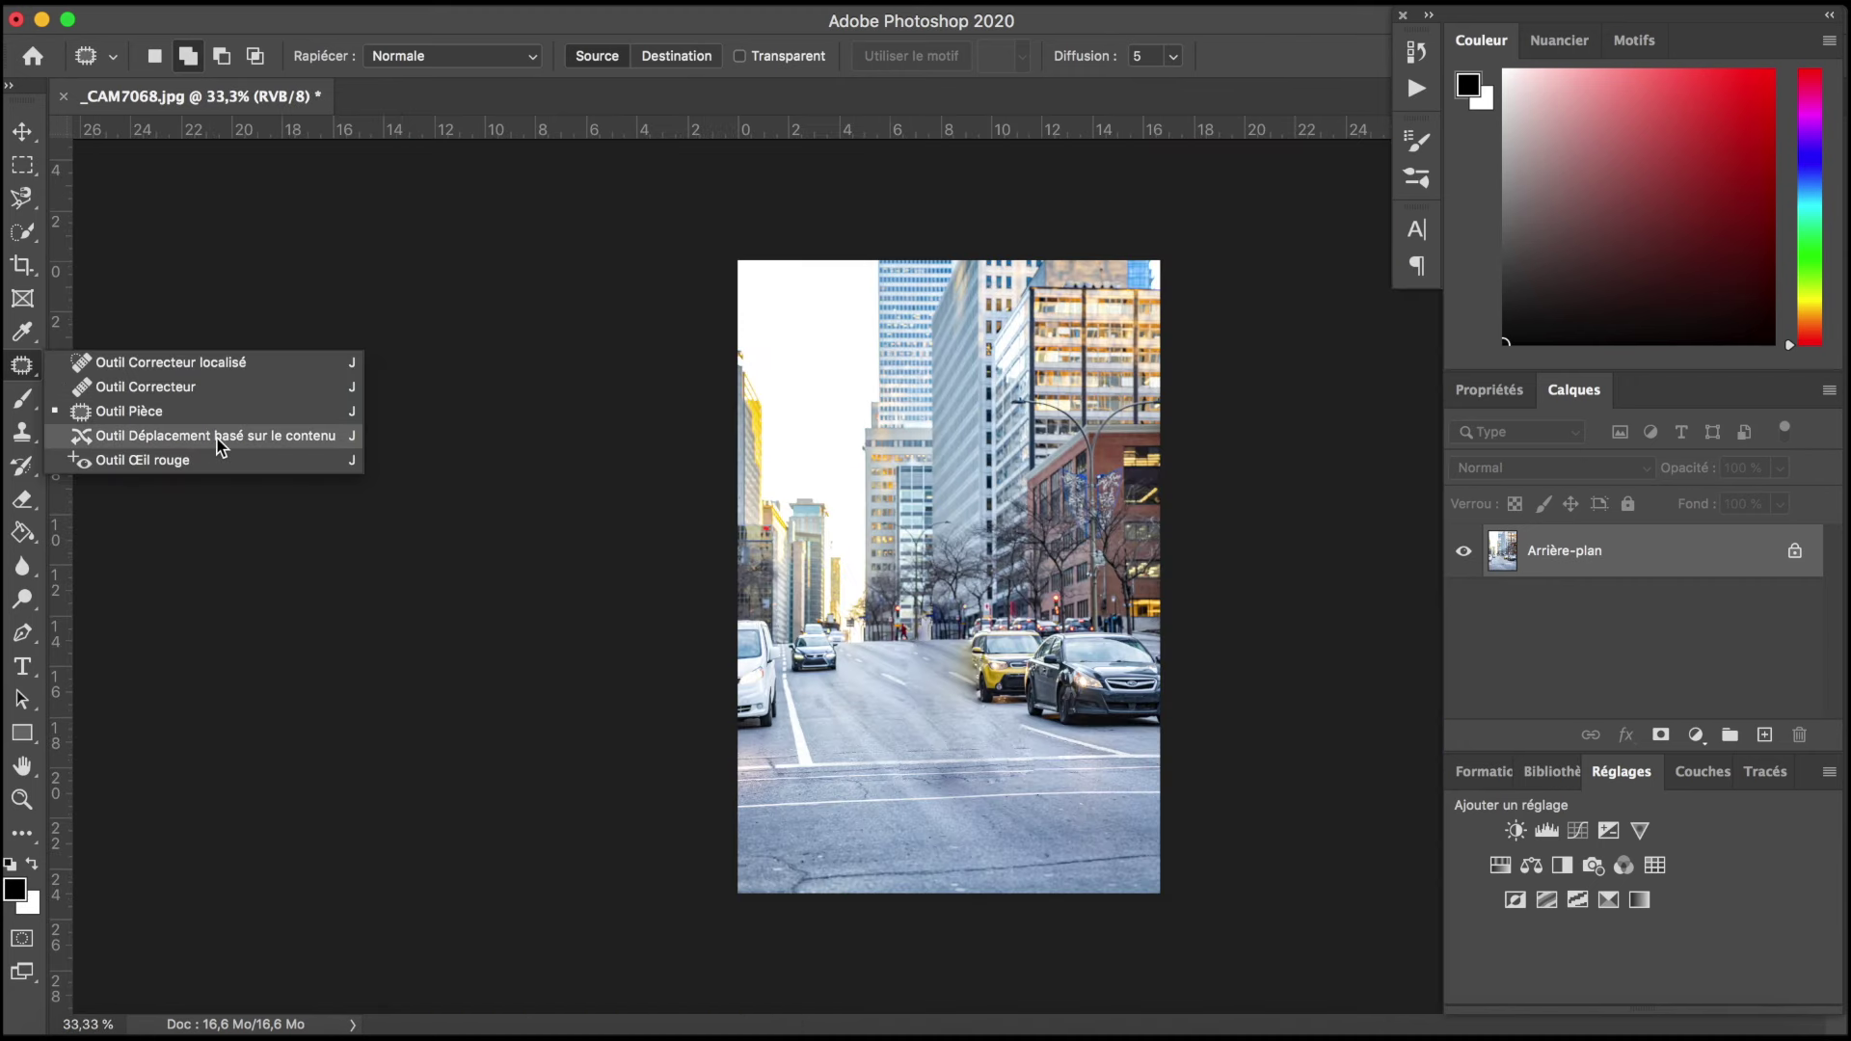
Step: Use Content-Aware Move to shift the dark grey car lower in the left lane
left_click(220, 445)
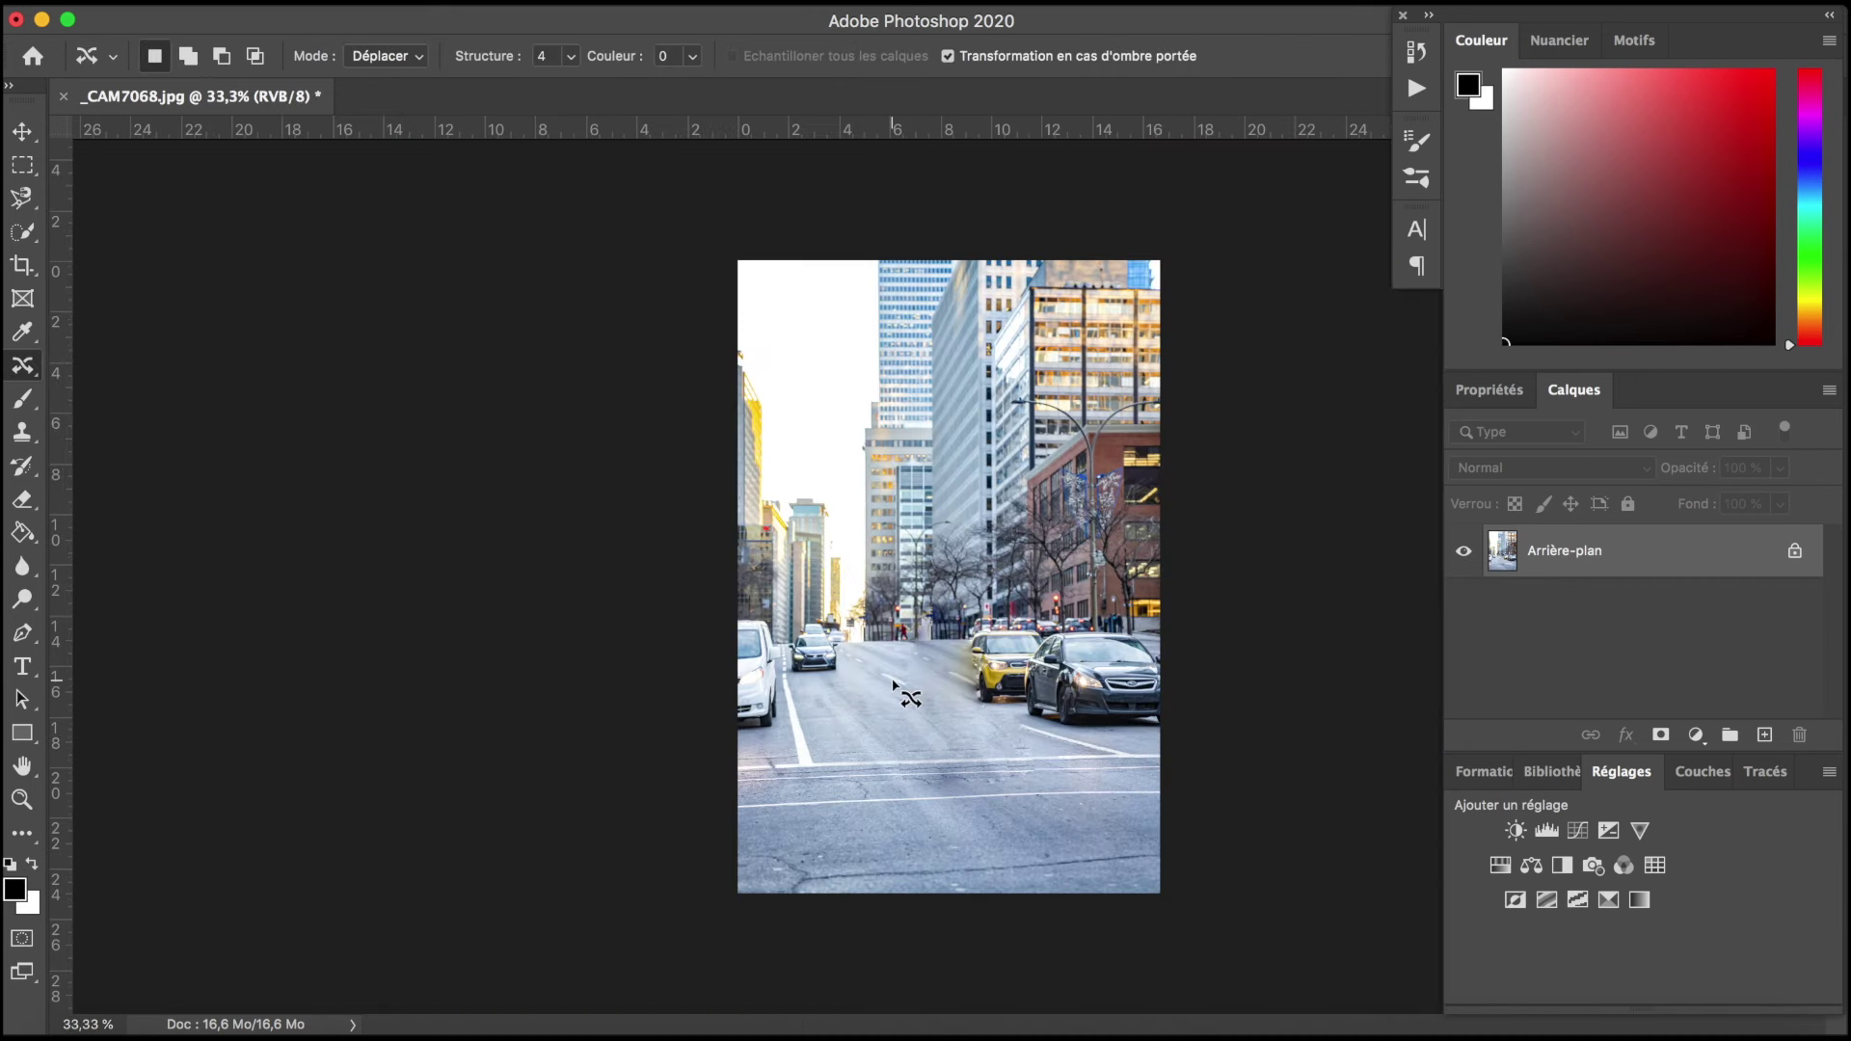
scroll(893, 681, "up", 1)
scroll(893, 680, "up", 1)
scroll(893, 681, "down", 2)
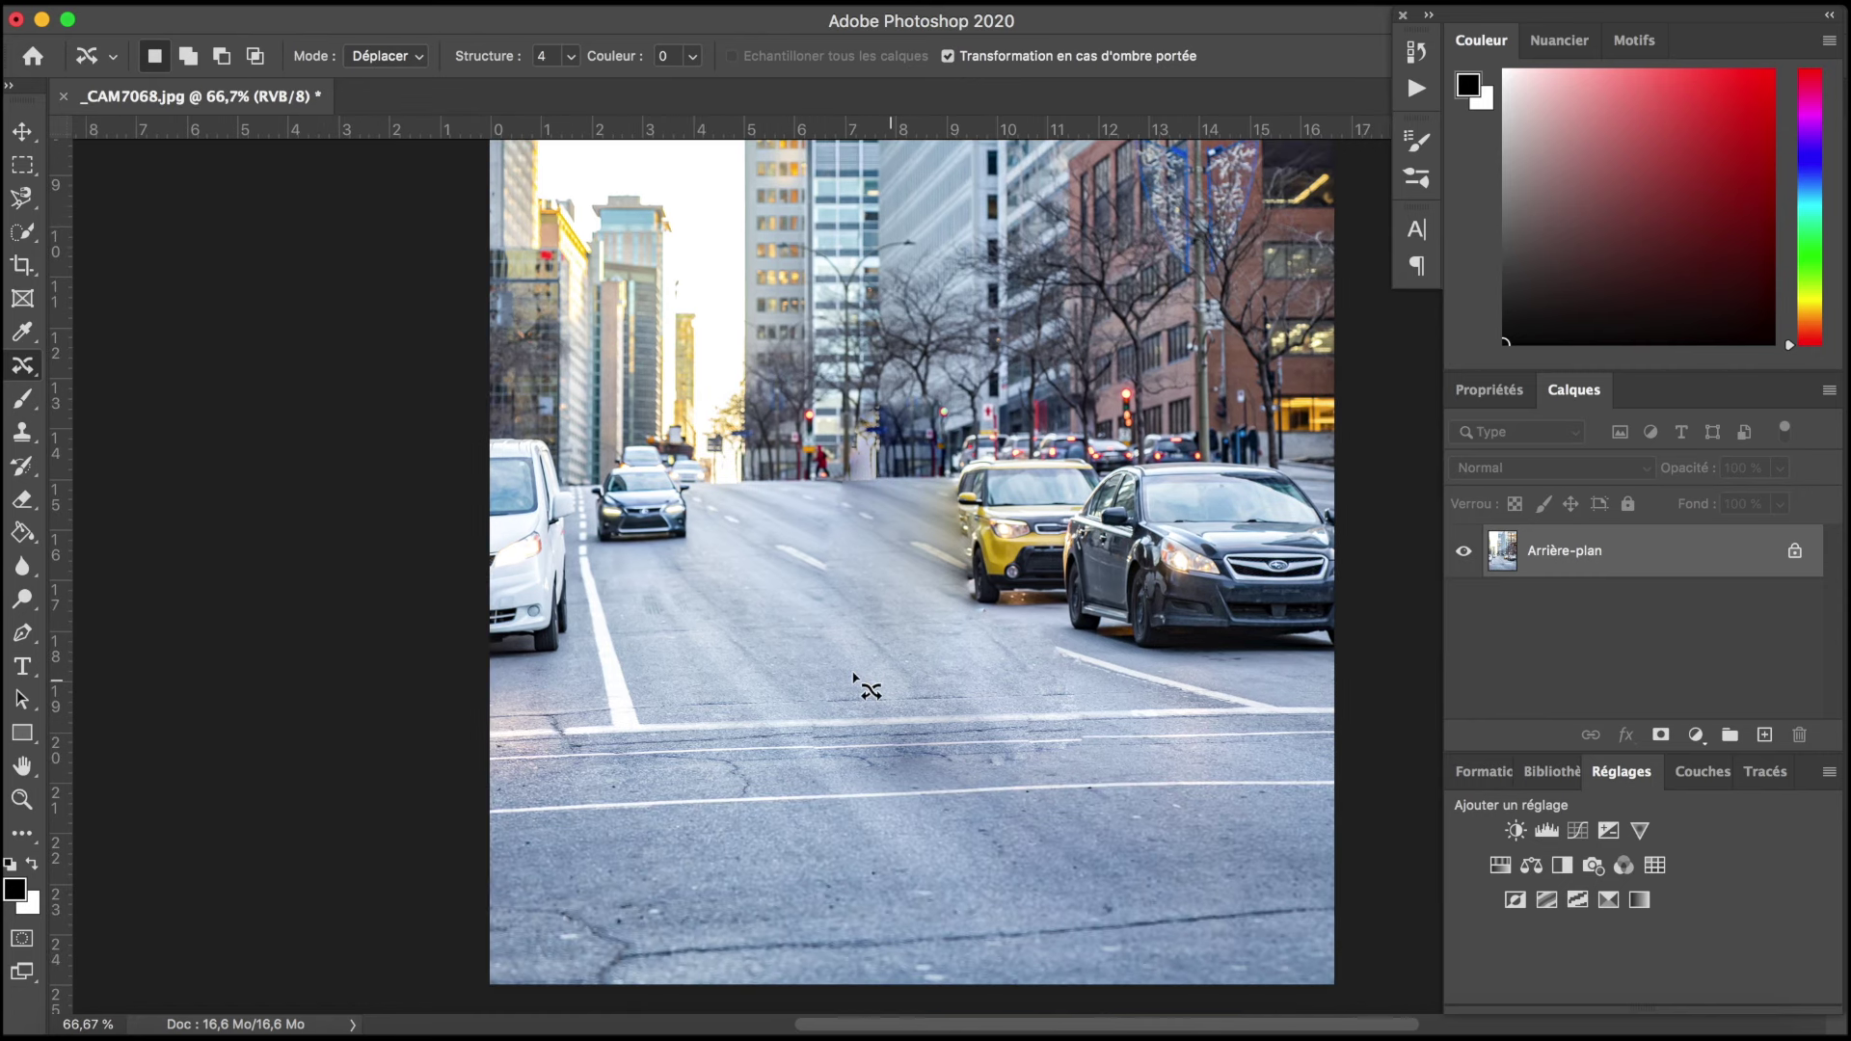
mouse_move(701, 506)
left_mouse_down()
mouse_move(596, 543)
mouse_move(713, 506)
mouse_move(743, 613)
left_mouse_up()
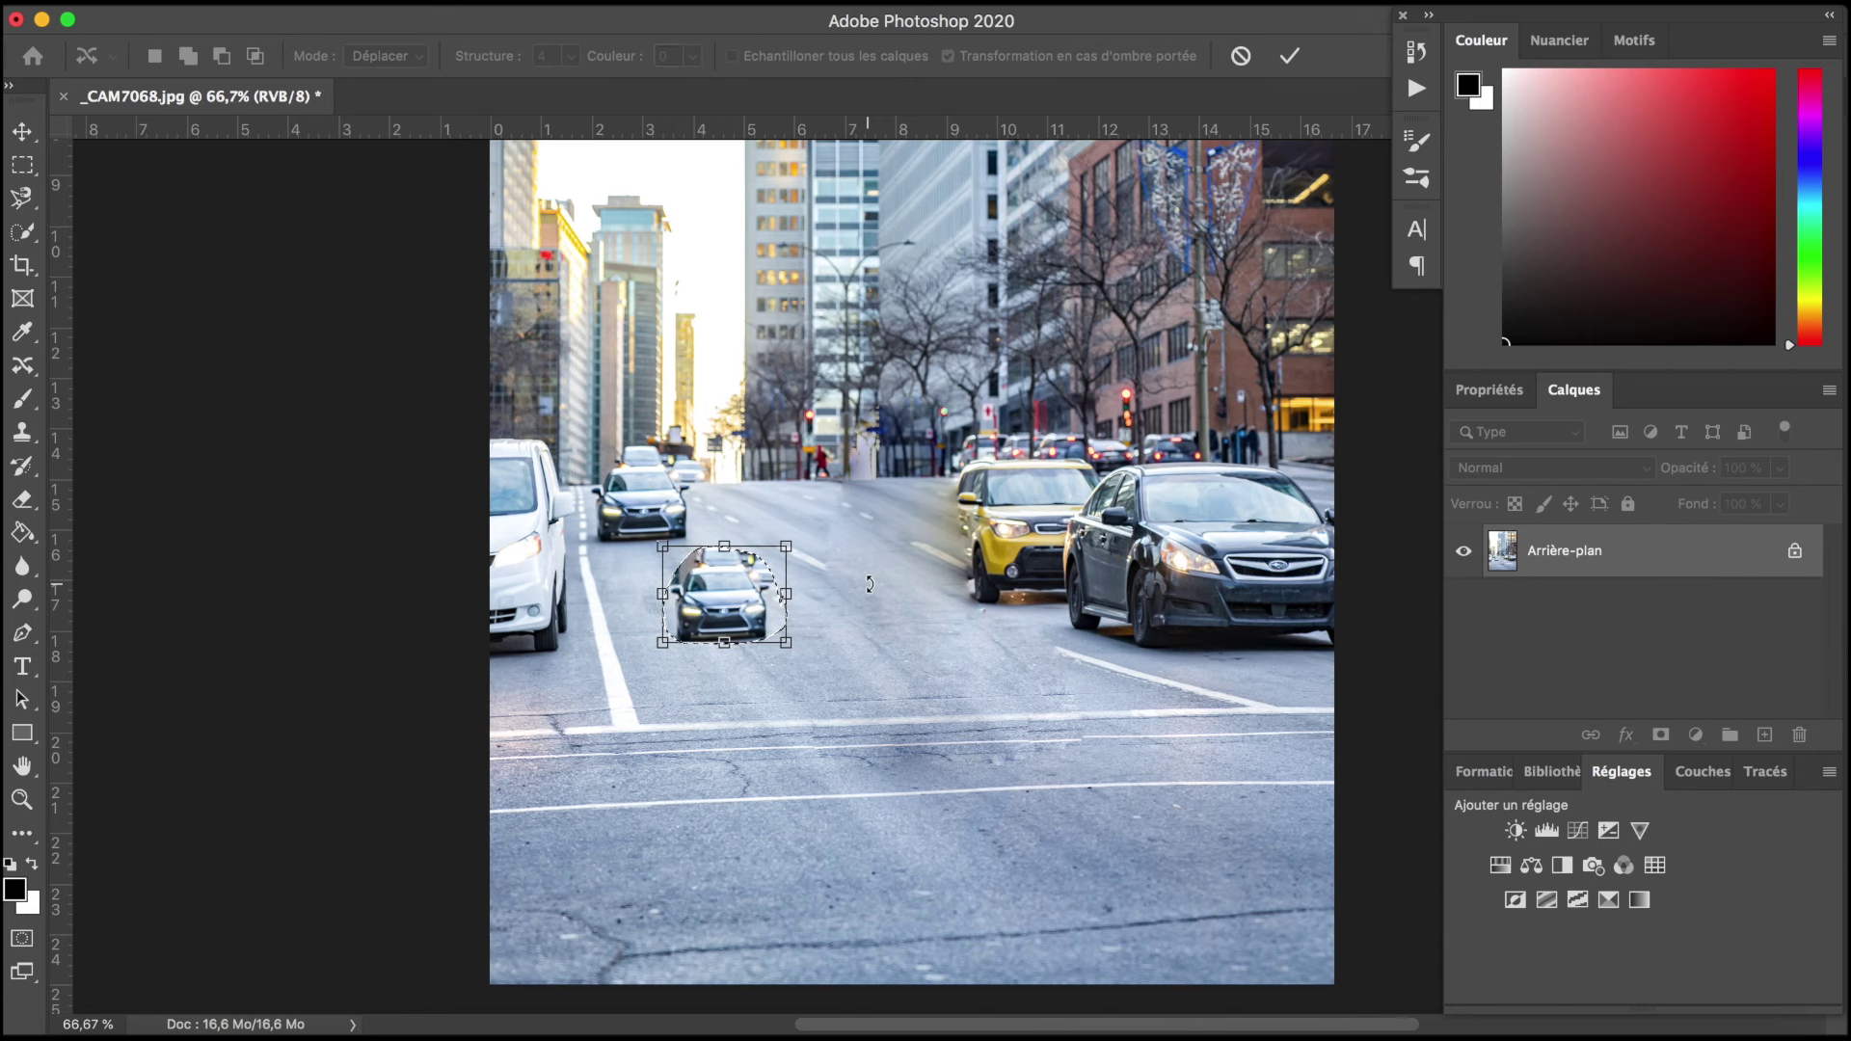
key("Return")
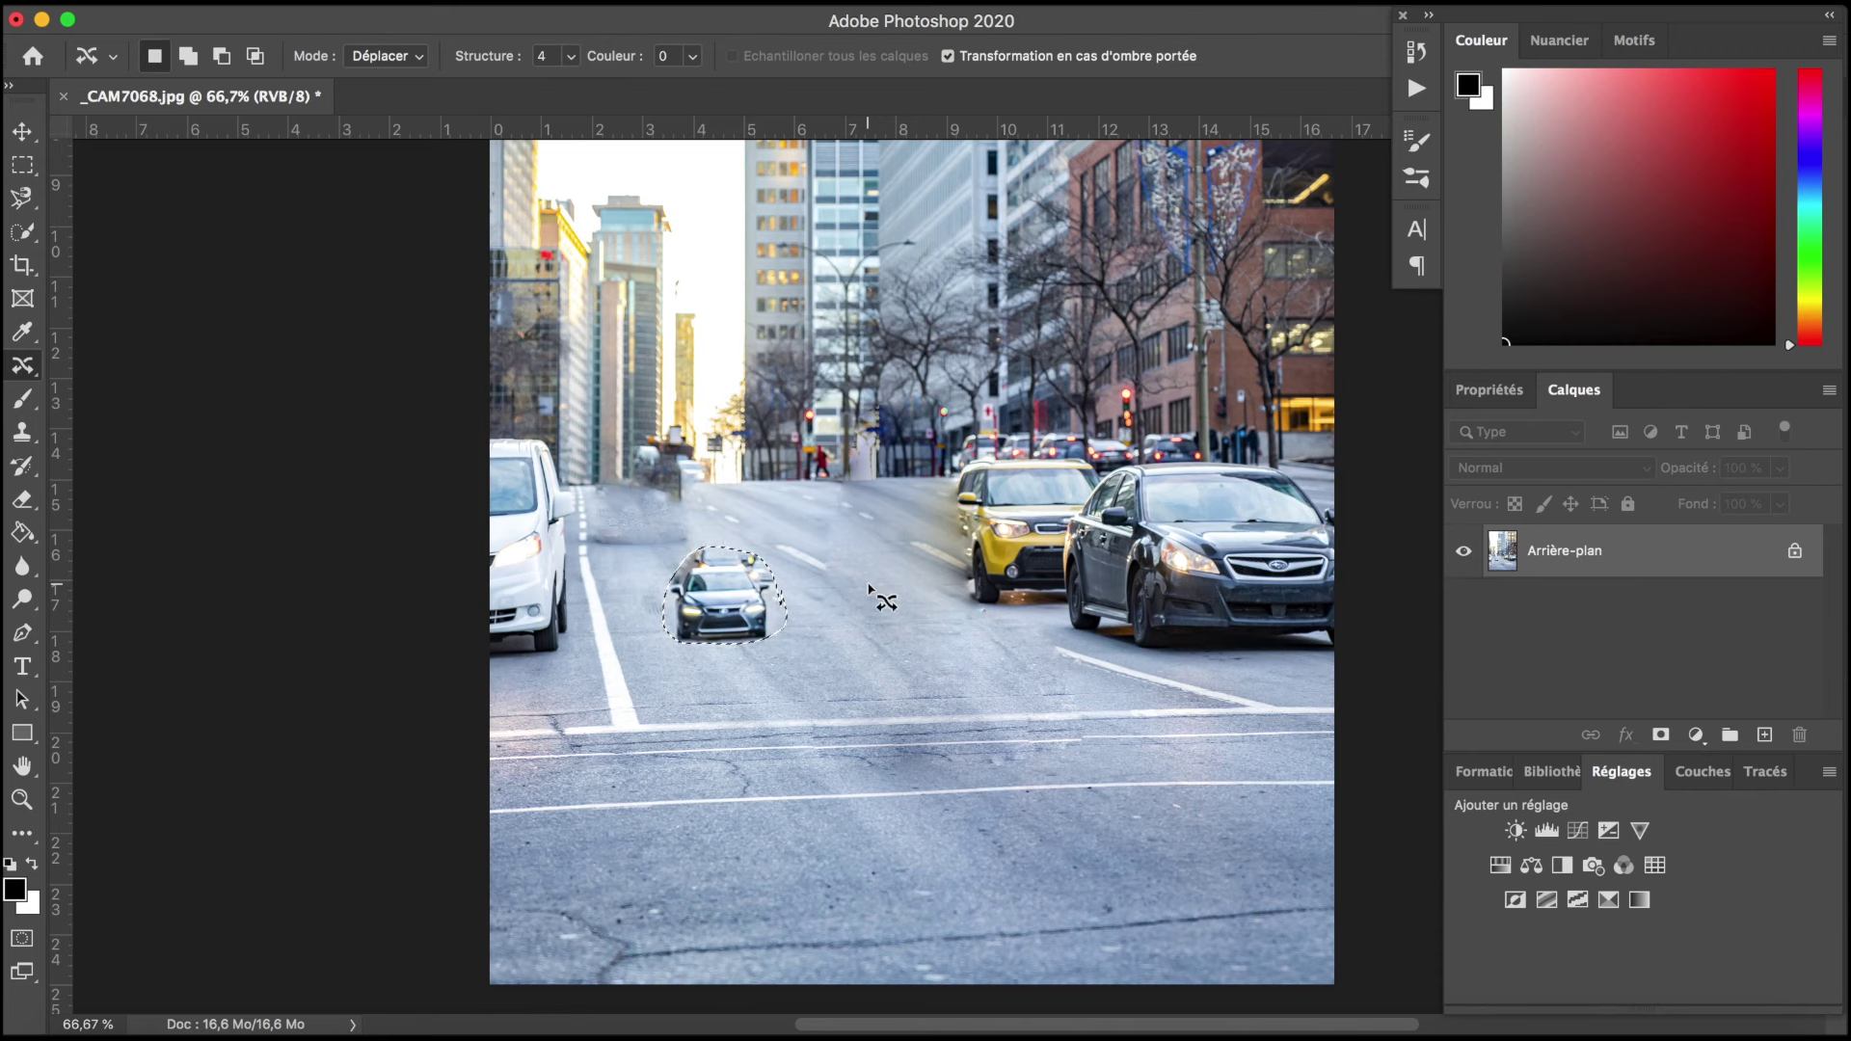
key("ctrl+d")
left_click(22, 132)
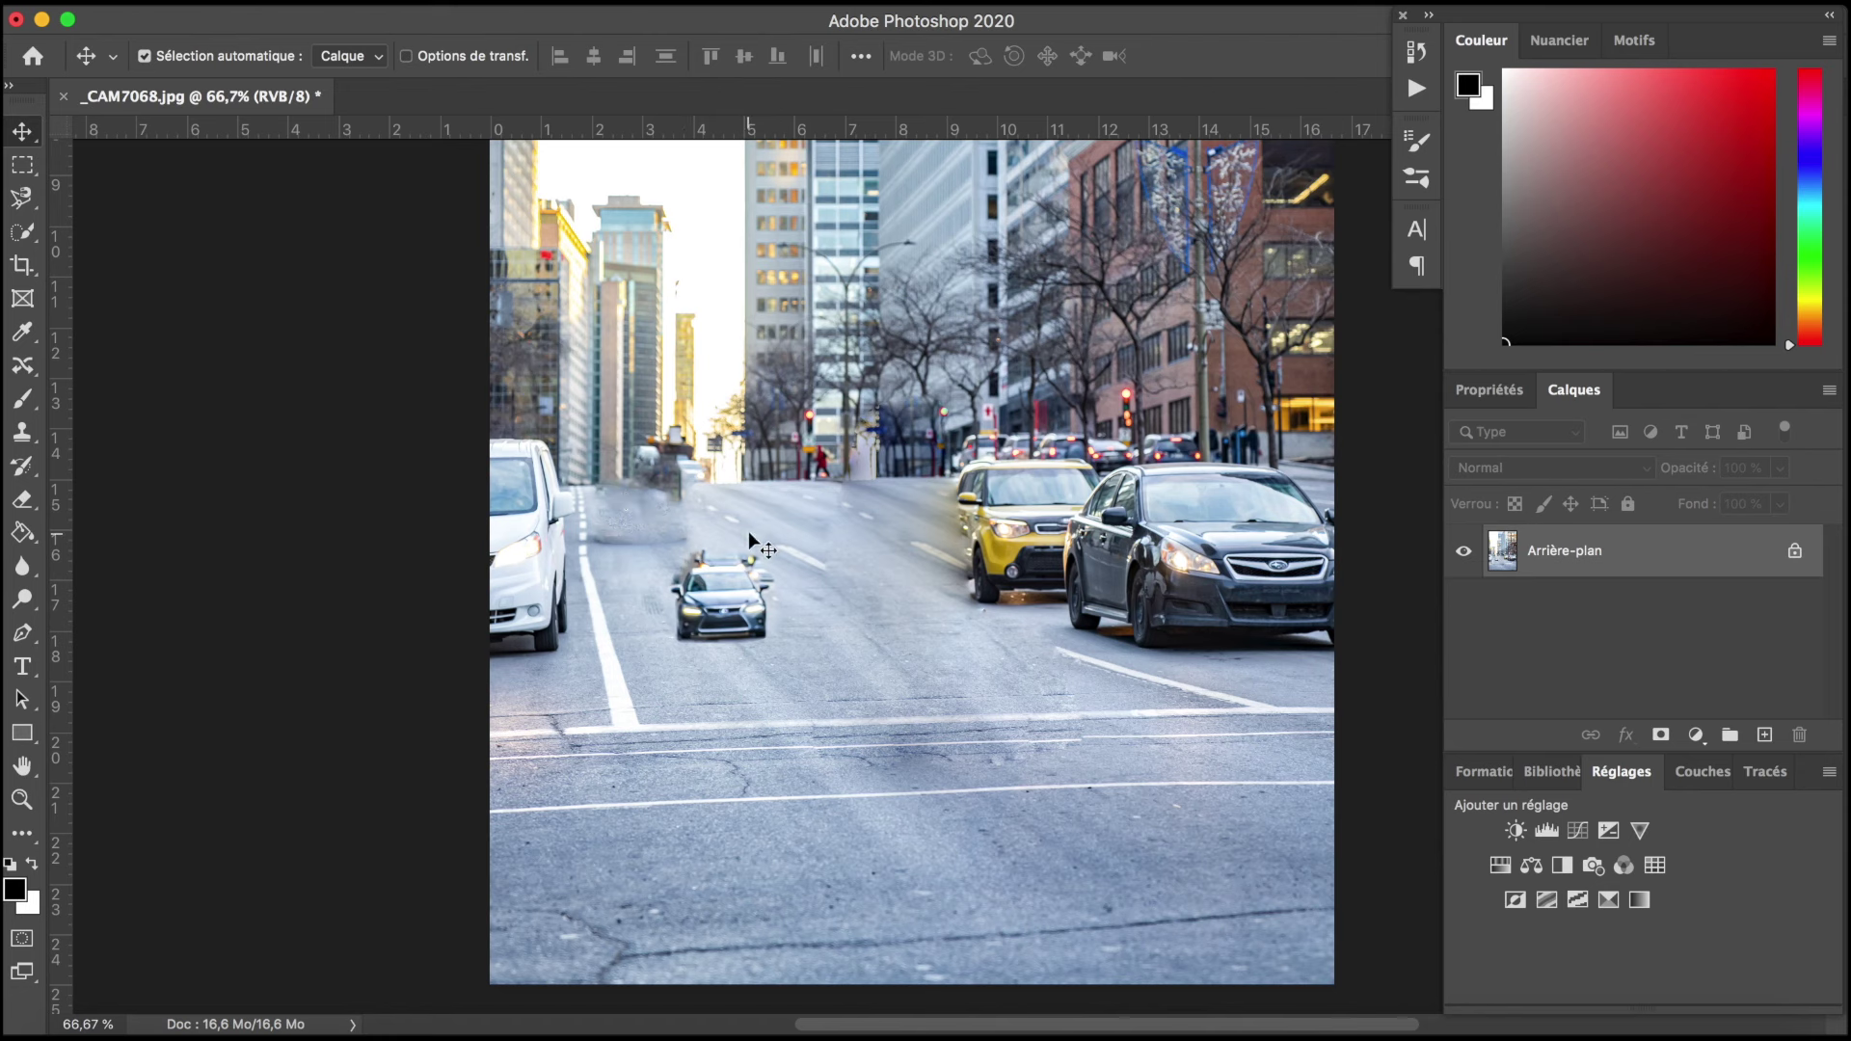
left_click(22, 366)
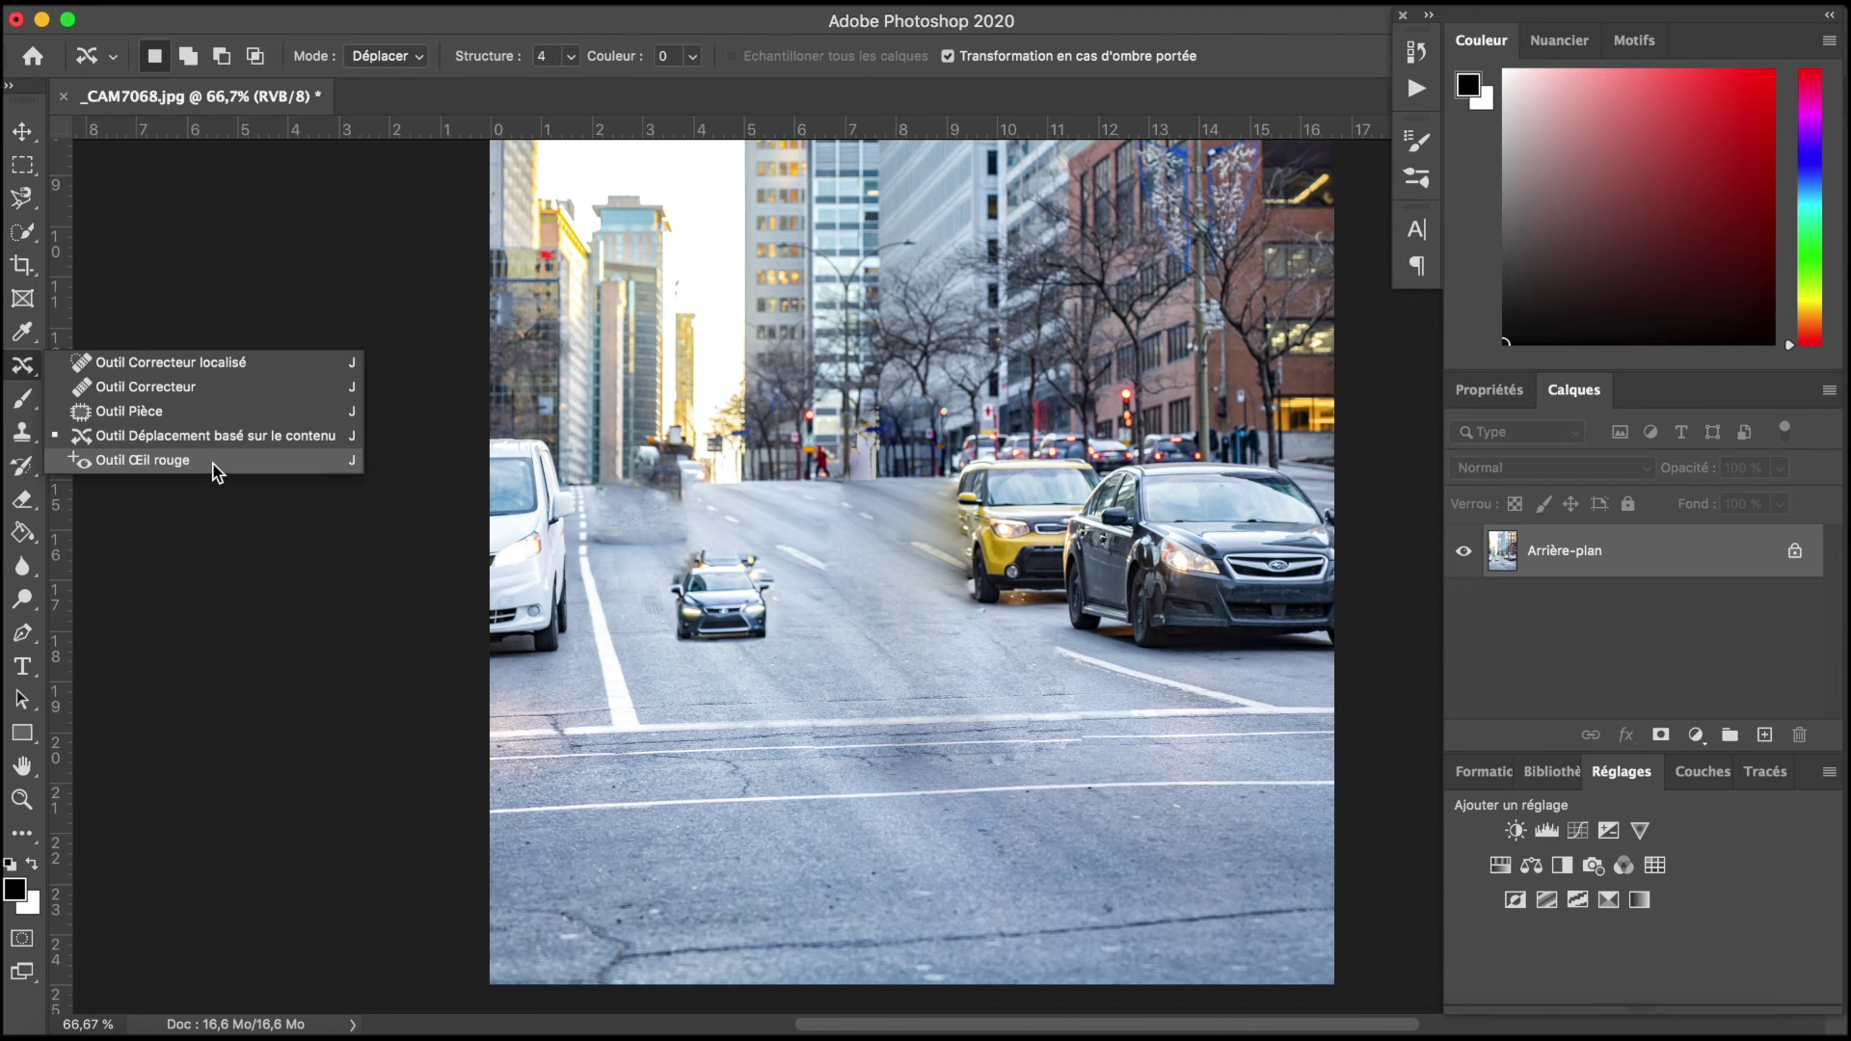
Step: Try the Red Eye tool on the photo, then pick the Brush and open its size picker
left_click(217, 463)
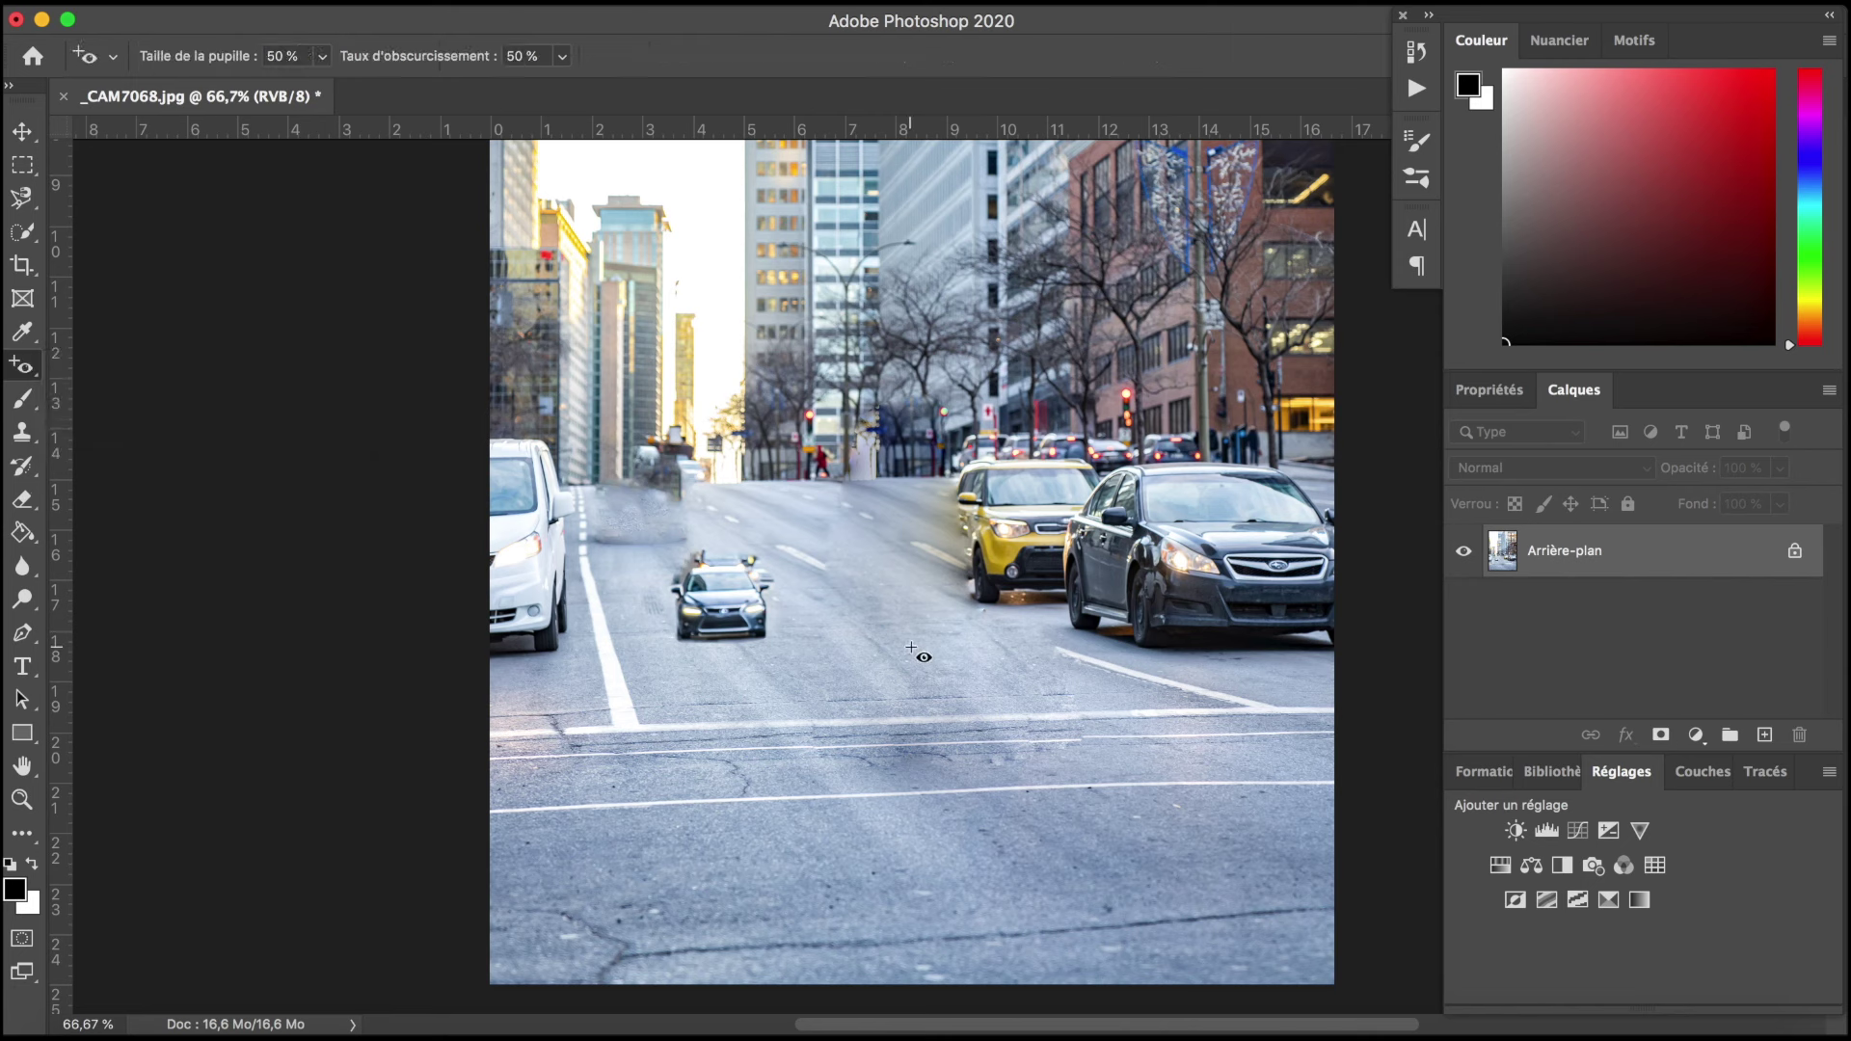
mouse_move(911, 648)
left_mouse_down()
mouse_move(949, 653)
mouse_move(943, 673)
left_mouse_up()
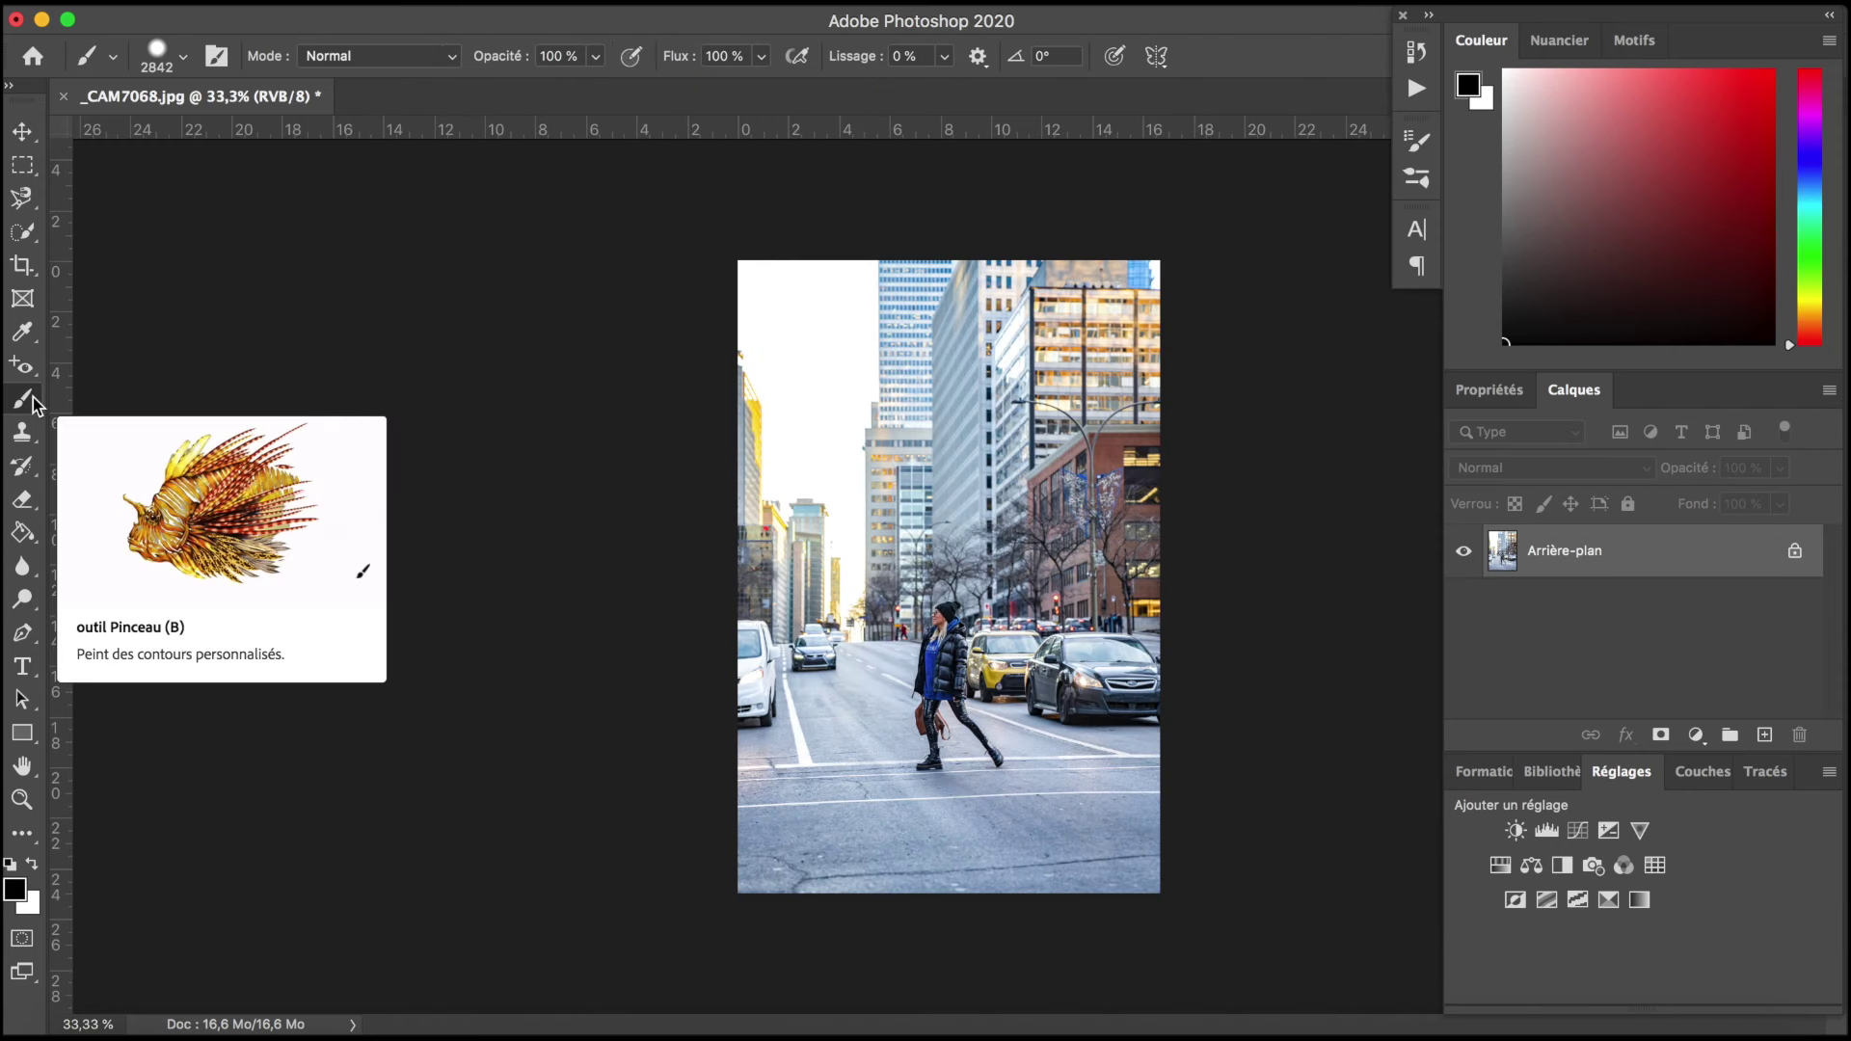
left_click(32, 397)
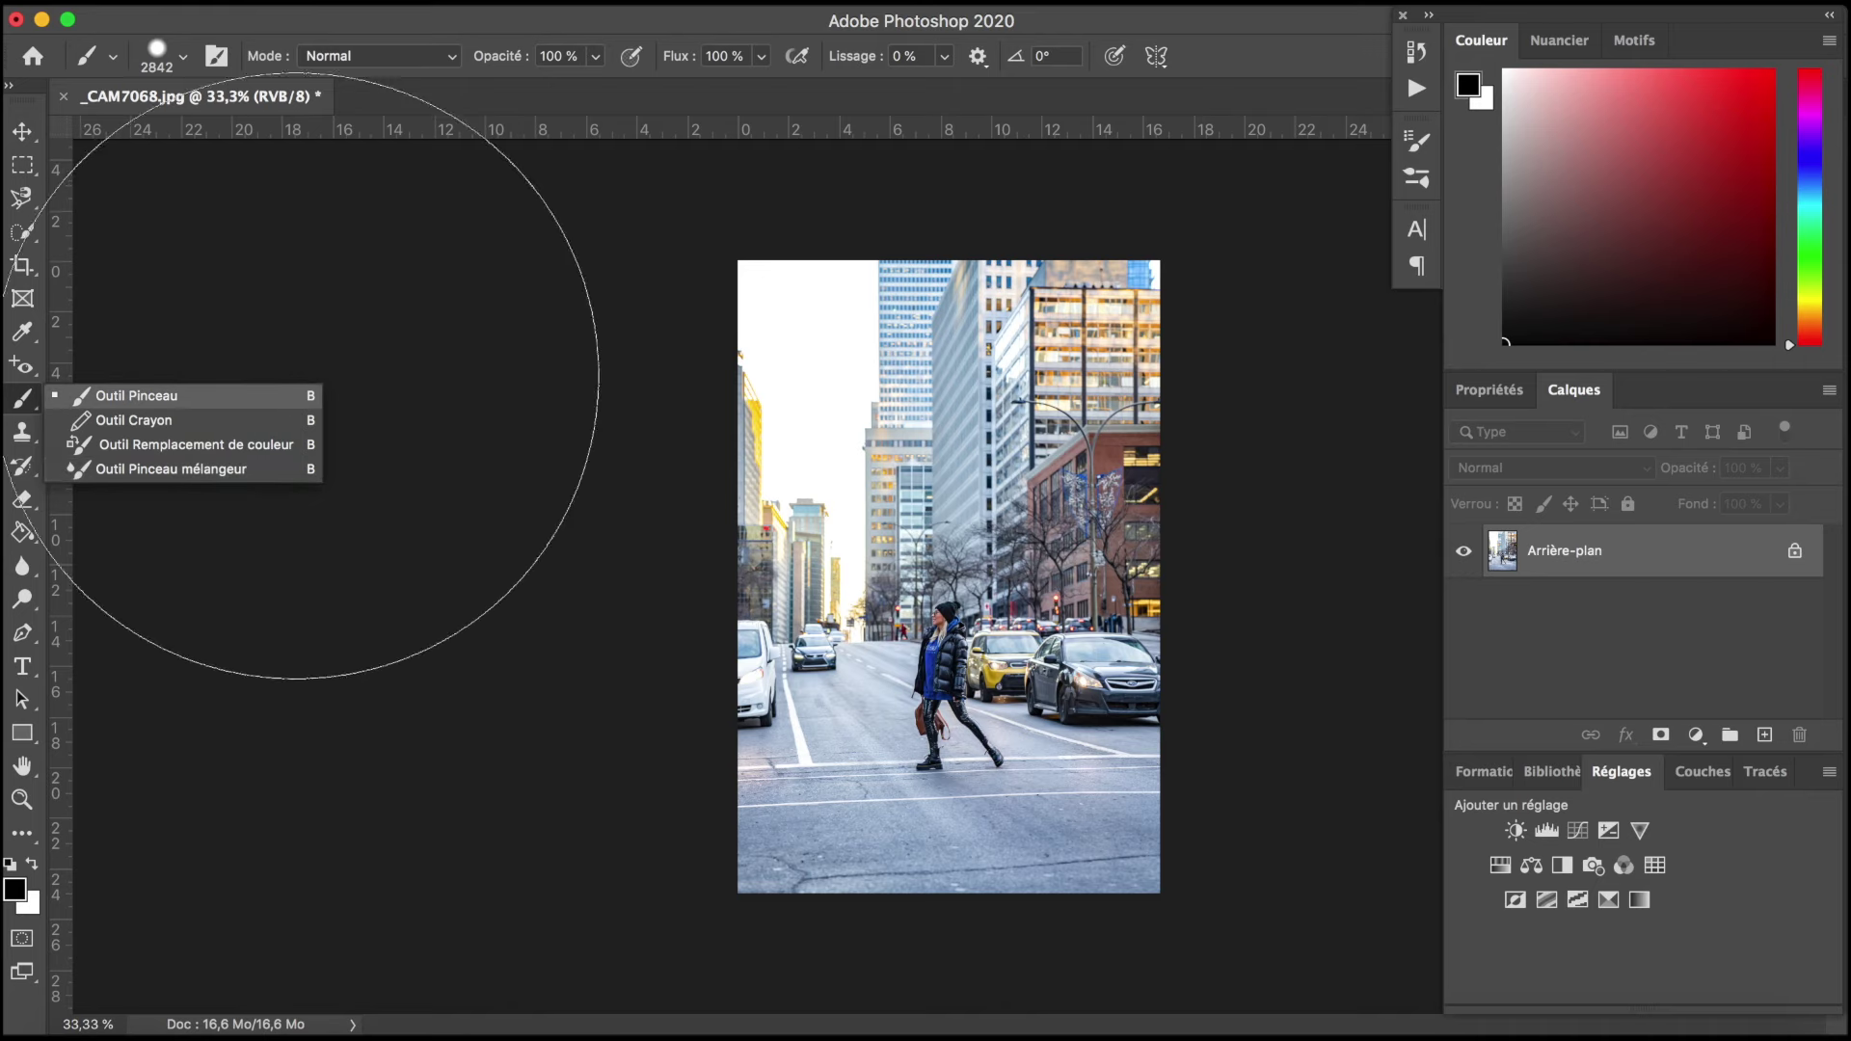
left_click(280, 394)
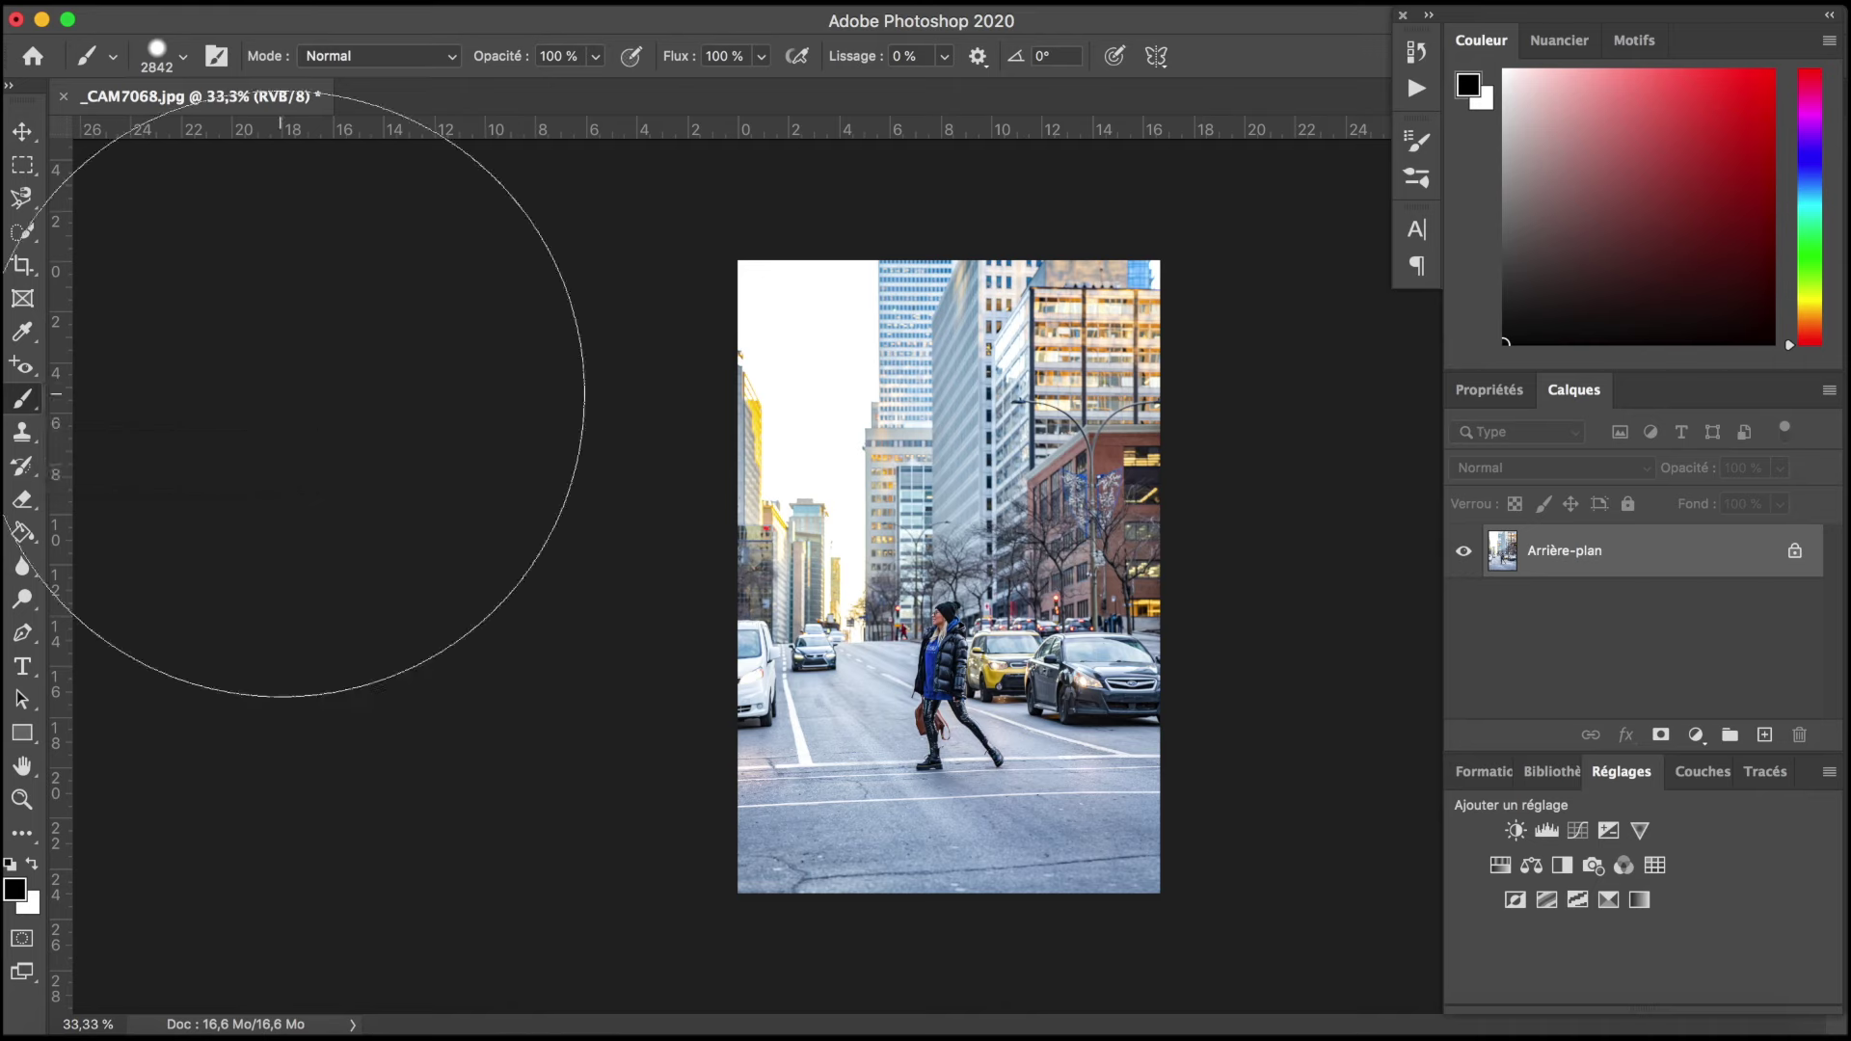
left_click(185, 57)
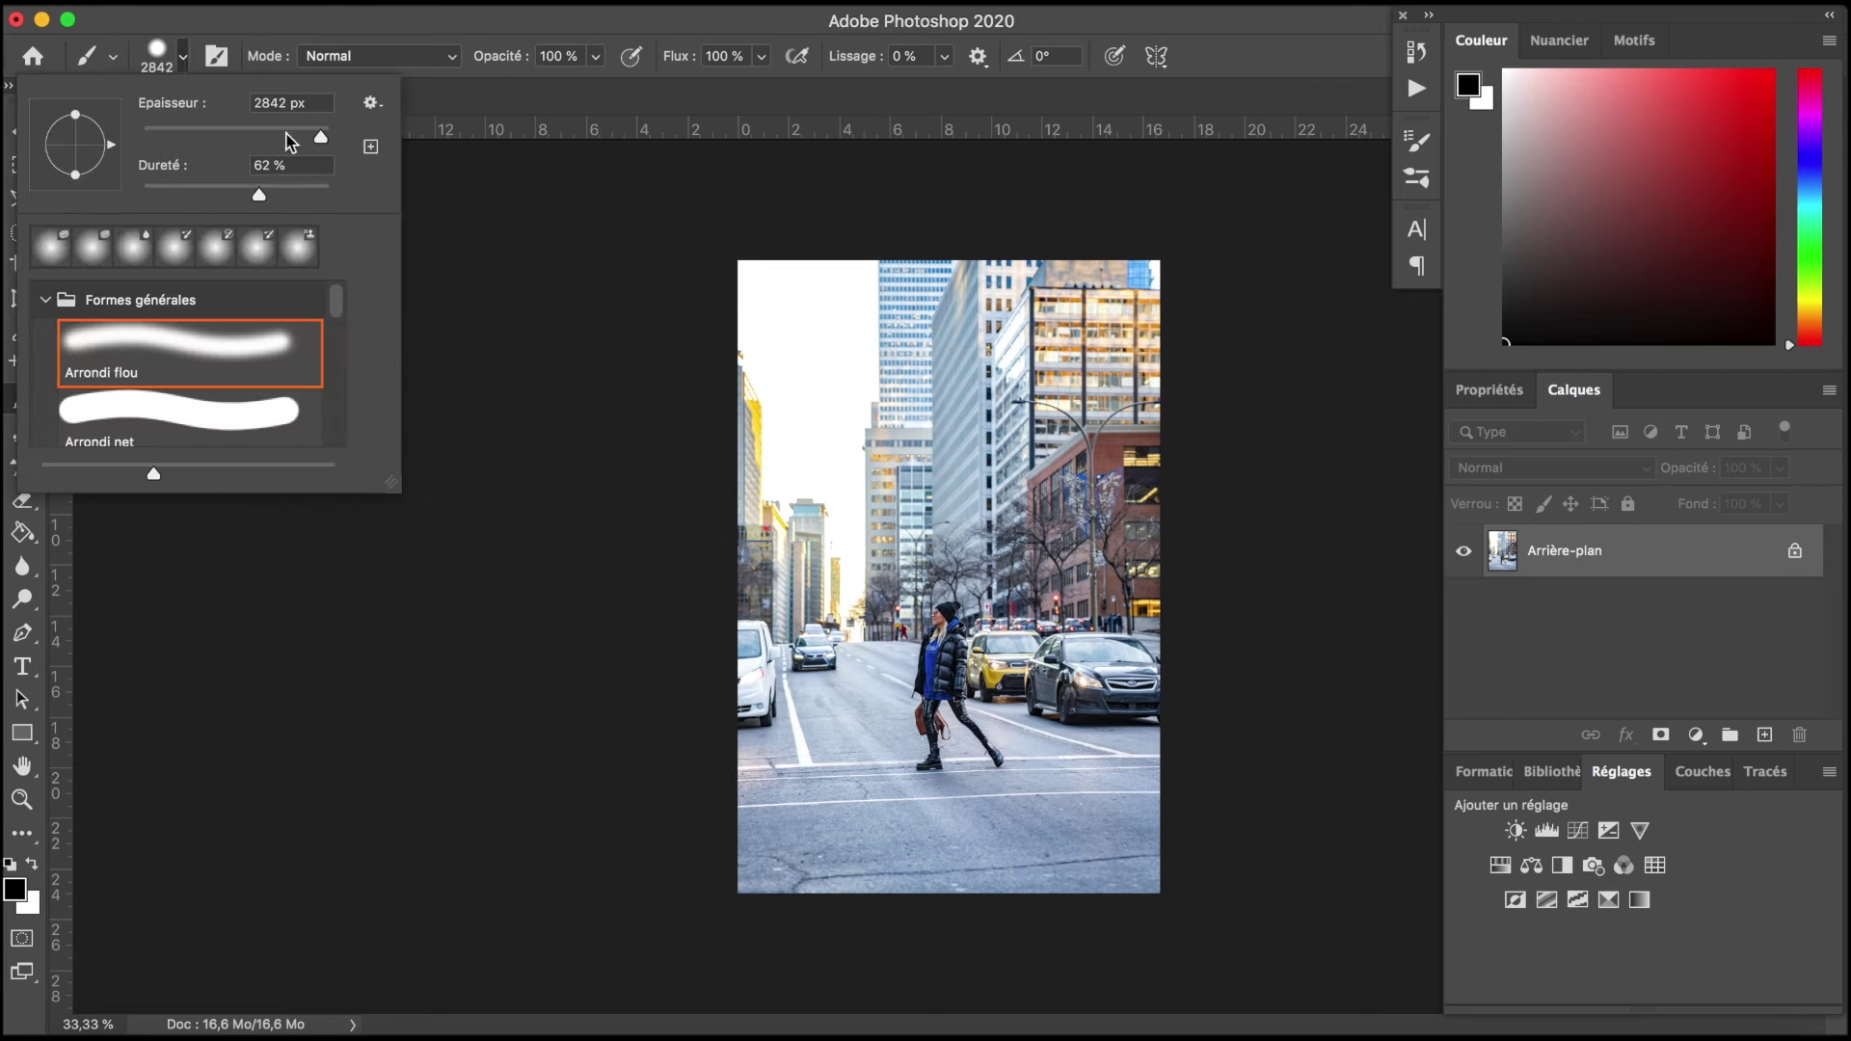
Step: Shrink the brush to a small 71 px size with minimum hardness
left_click_drag(207, 129, 187, 127)
mouse_move(259, 194)
left_mouse_down()
mouse_move(133, 187)
mouse_move(202, 194)
left_mouse_up()
scroll(210, 389, "down", 2)
scroll(210, 388, "down", 1)
scroll(211, 389, "down", 2)
scroll(210, 388, "up", 2)
scroll(210, 389, "up", 3)
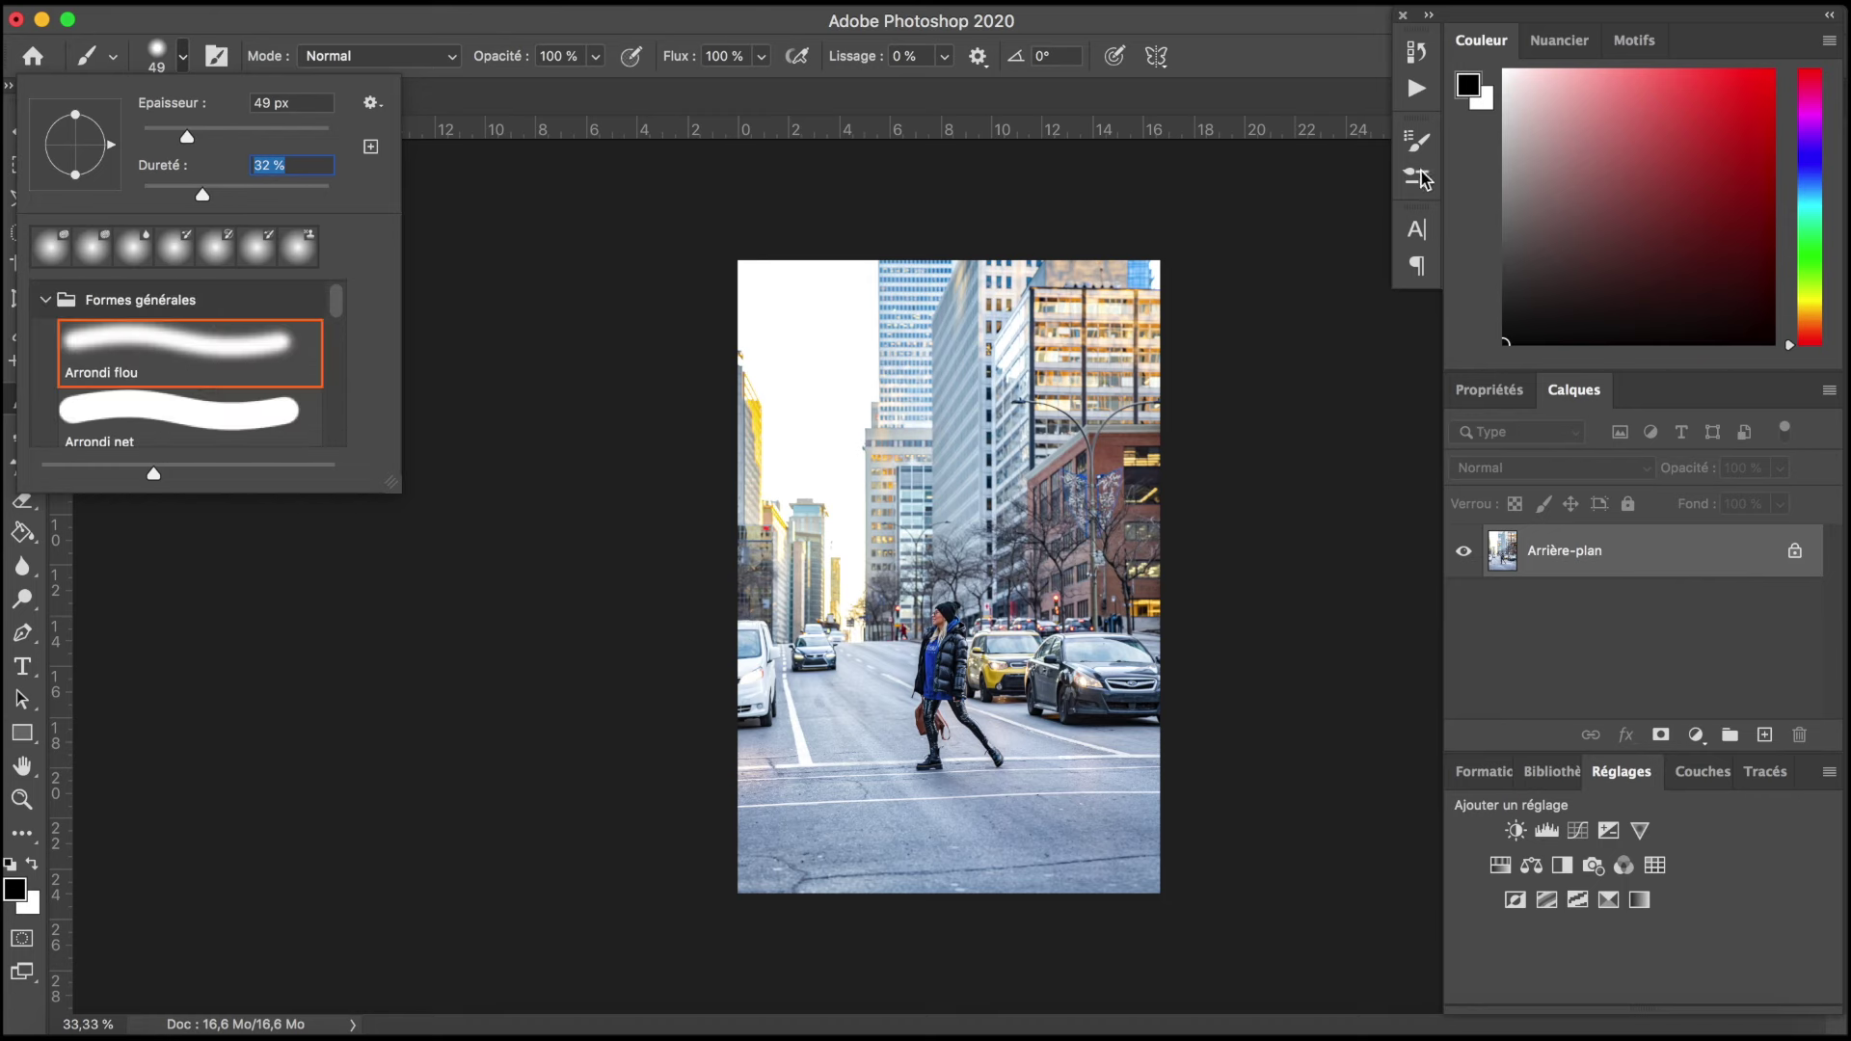
left_click(183, 56)
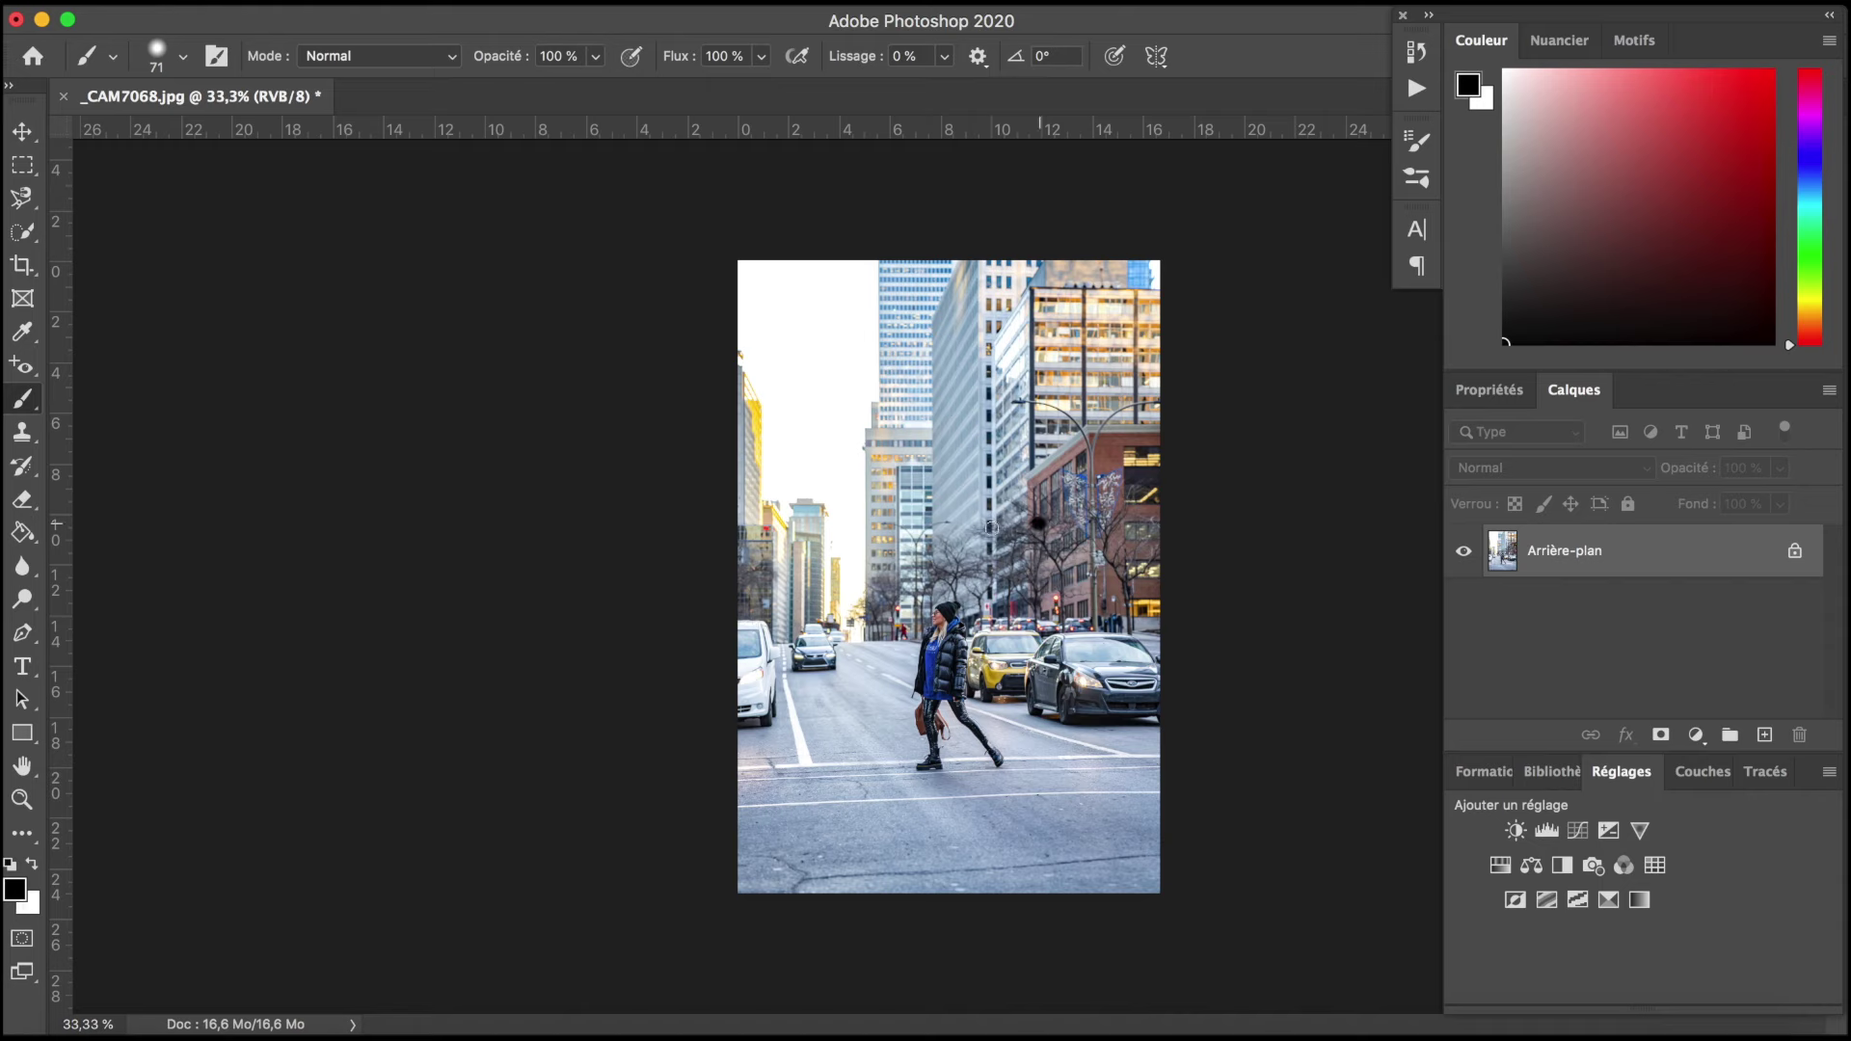
Step: Paint a black zigzag across the woman, then undo it
left_click_drag(1038, 524, 1053, 829)
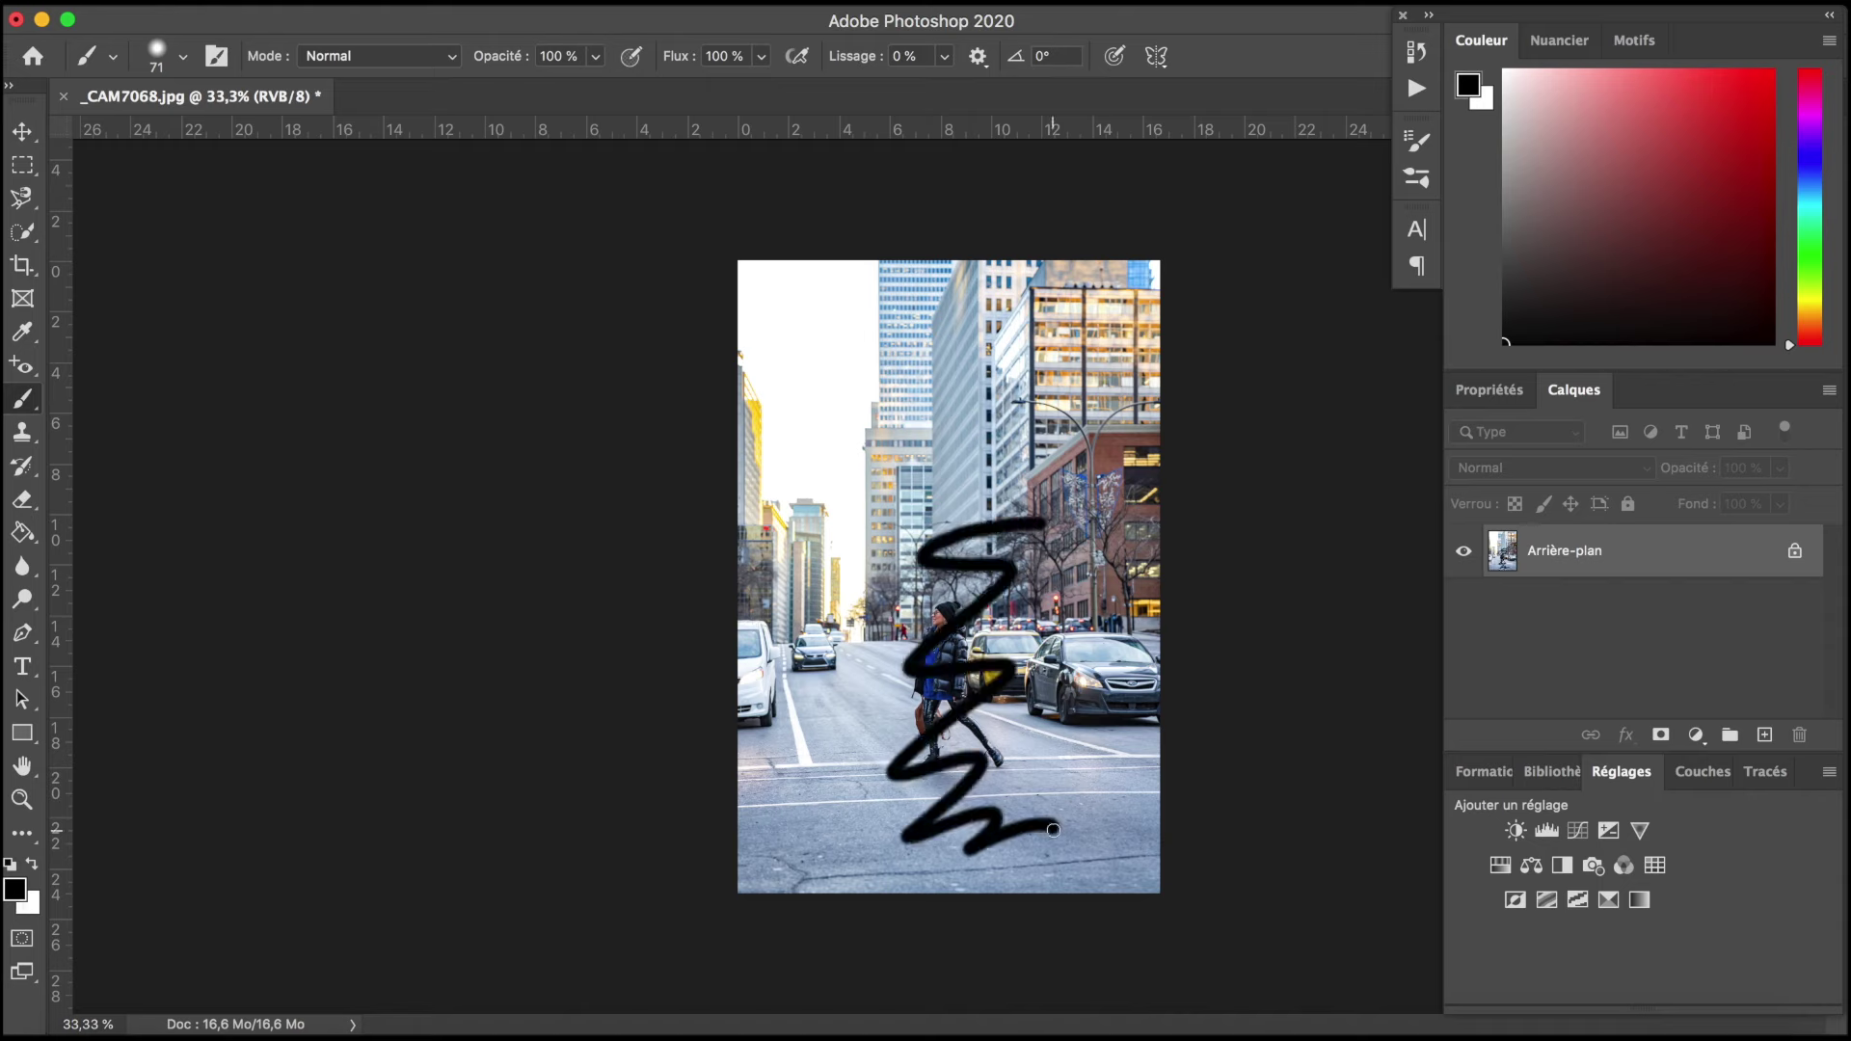
key("ctrl+z")
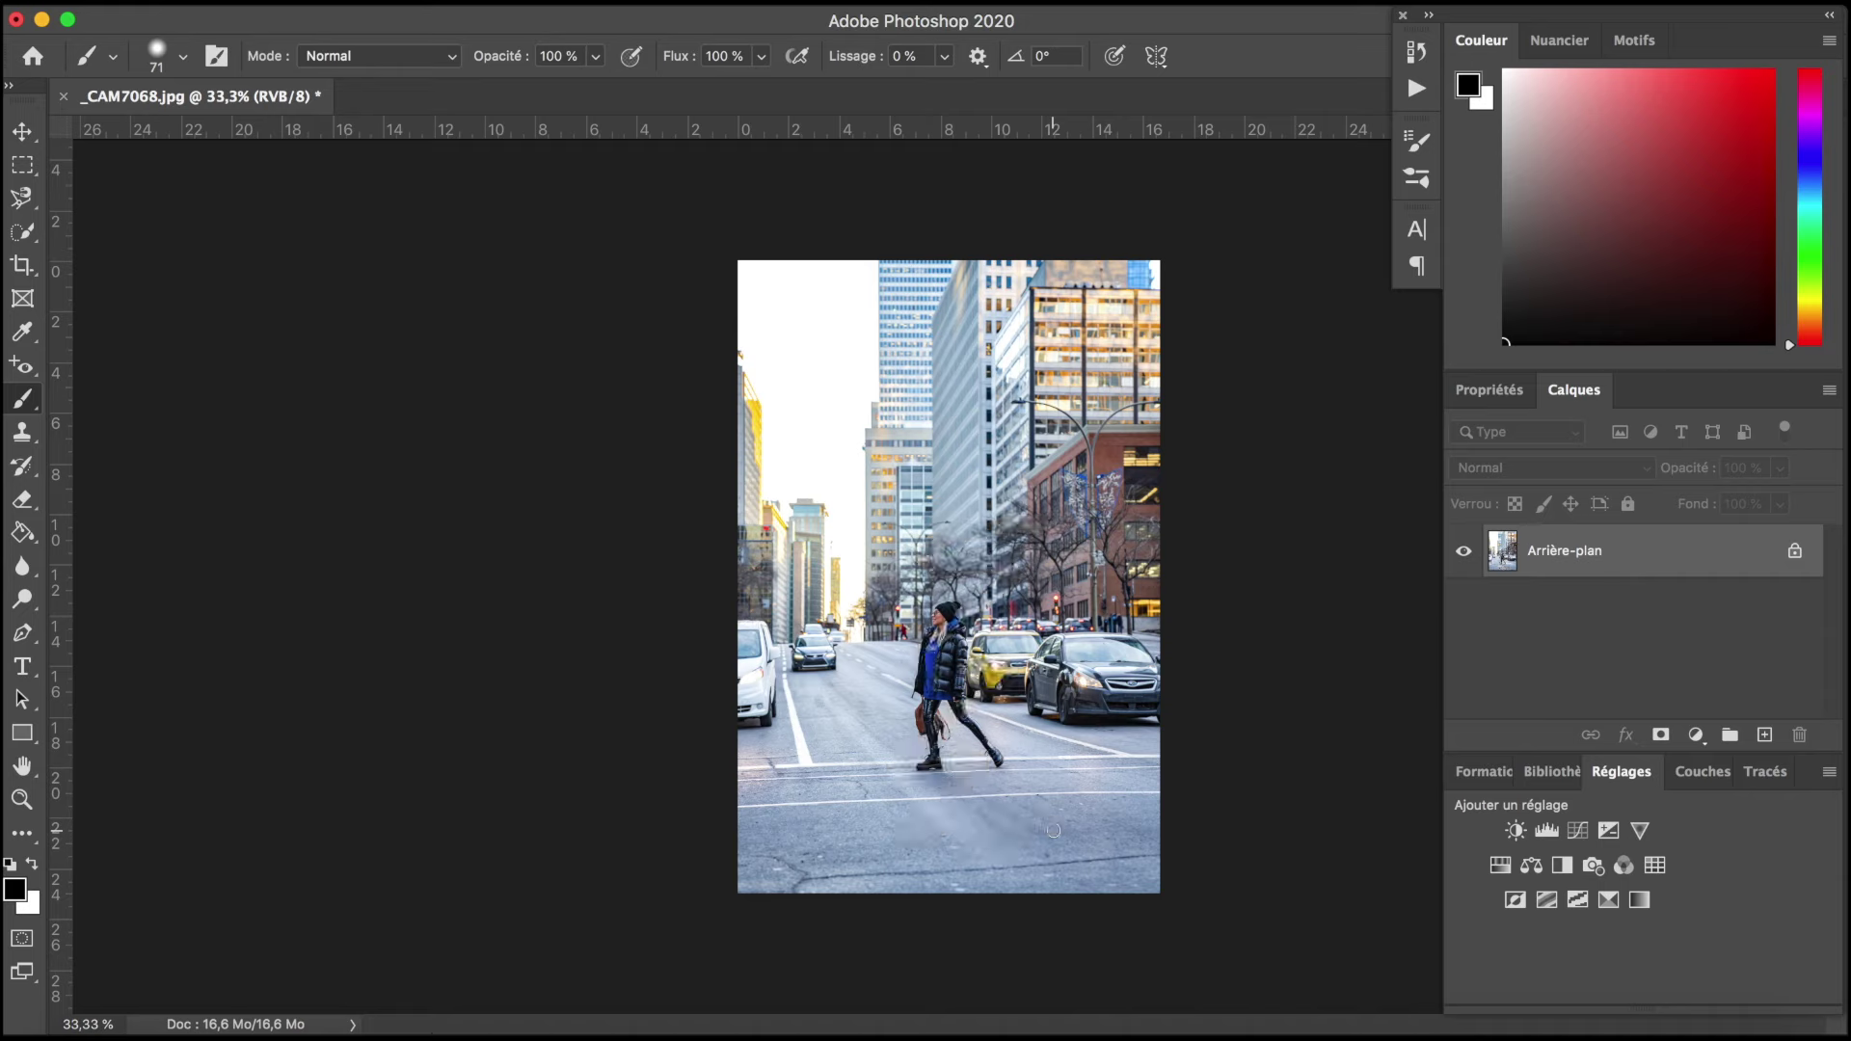
left_click(595, 57)
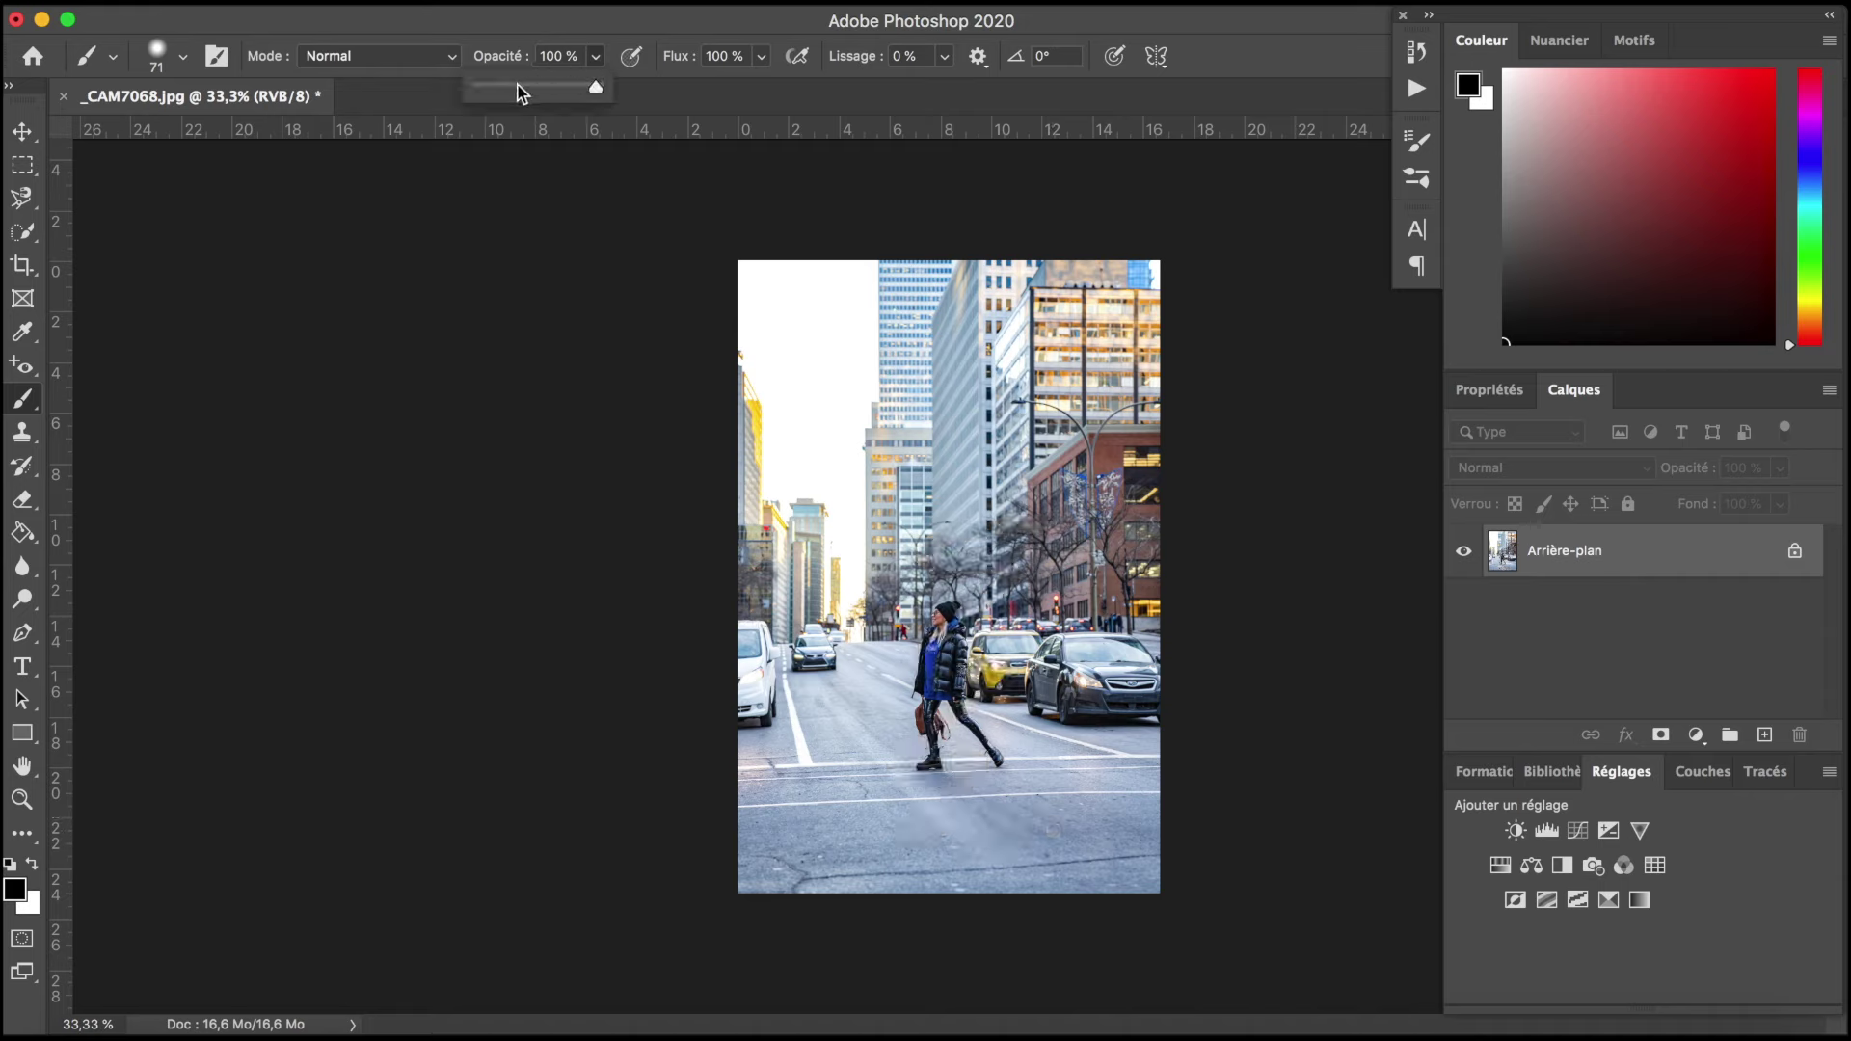
Step: Drop brush opacity to 17%, restore it to 100%, then select the Clone Stamp
left_click_drag(521, 92, 489, 92)
left_click(762, 665)
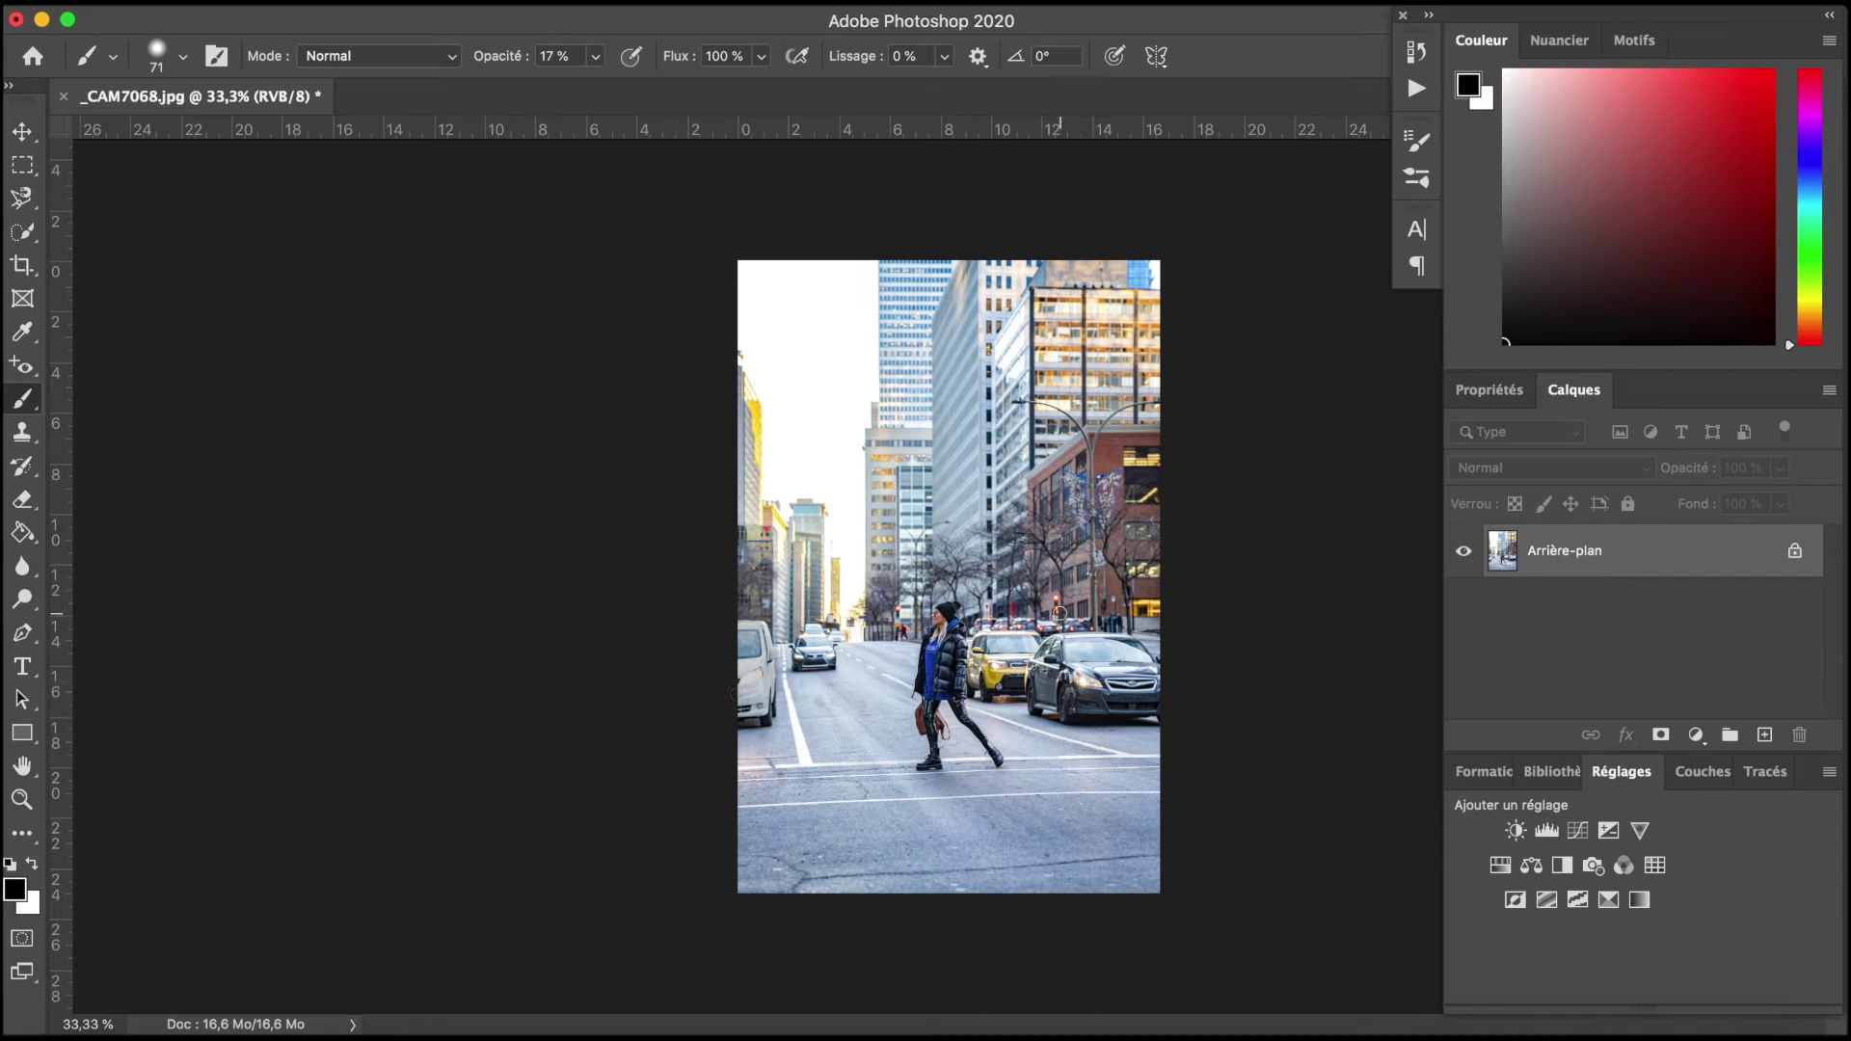
left_click(595, 56)
left_click_drag(590, 86, 762, 96)
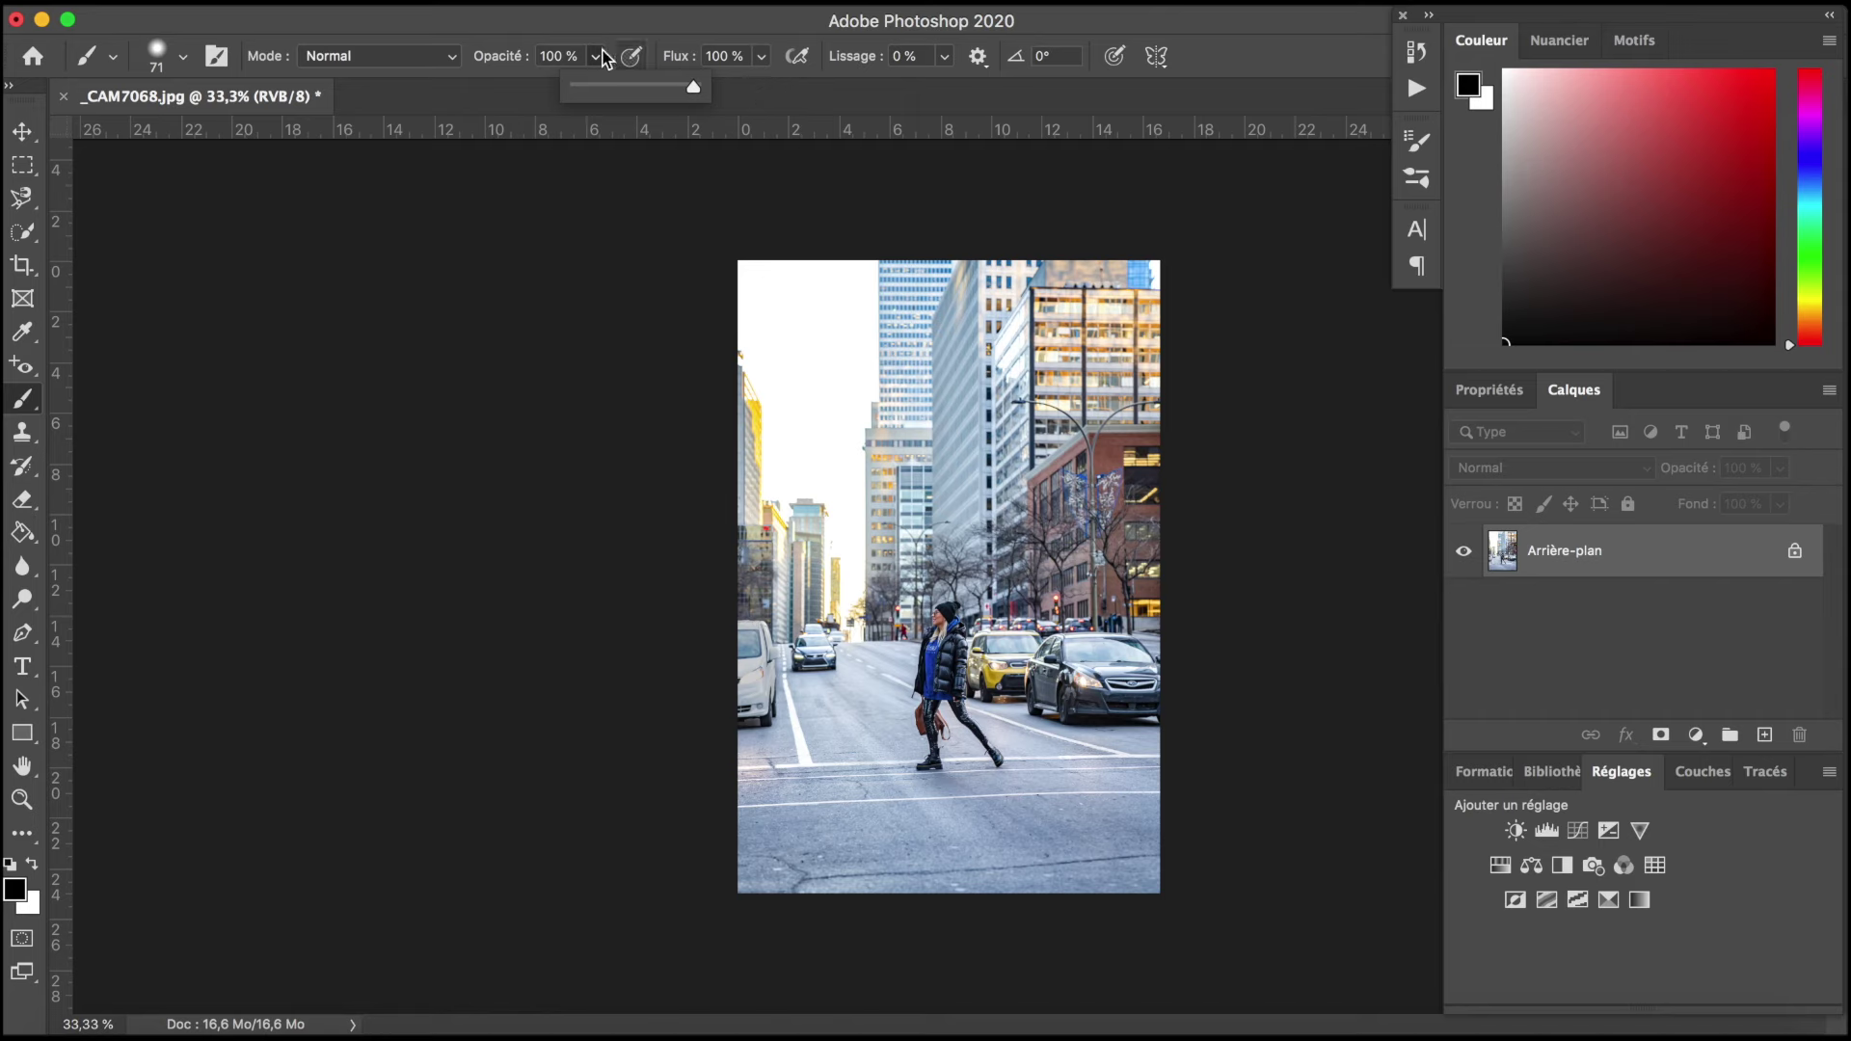
left_click(29, 438)
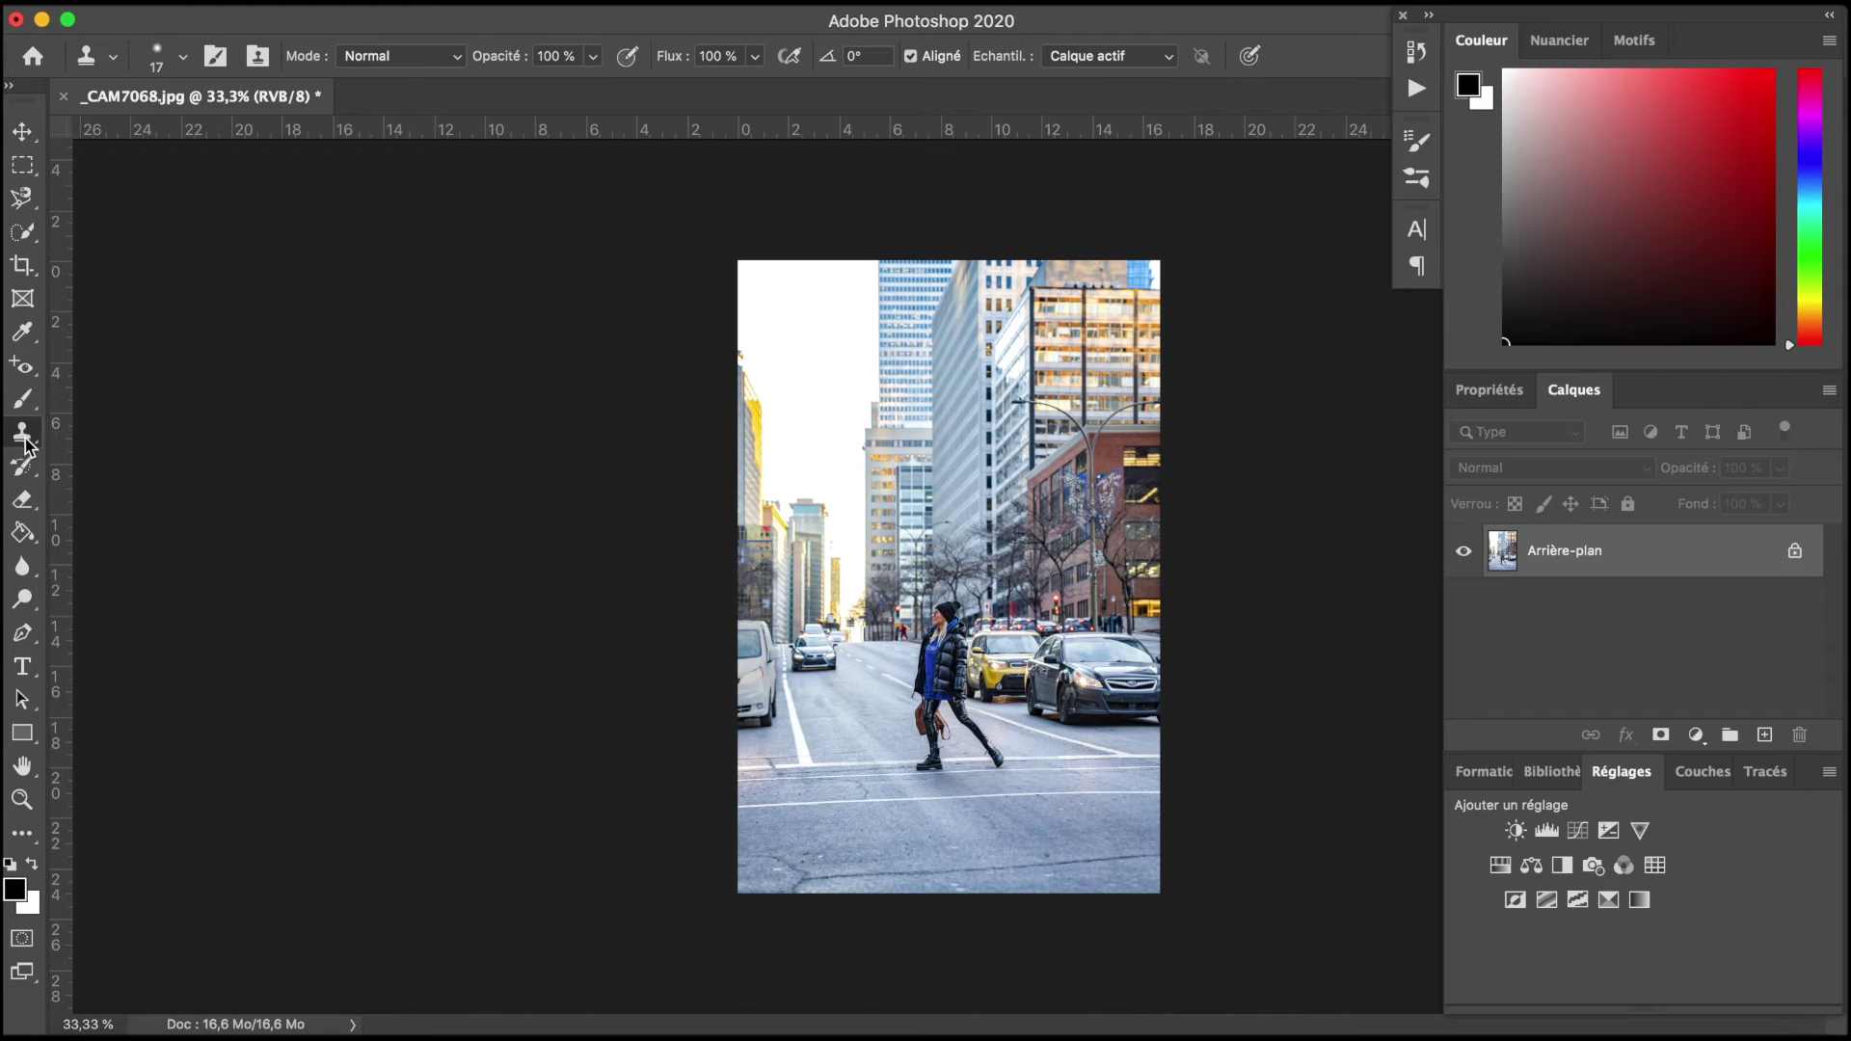
Step: Give the Clone Stamp a soft 182 px brush
right_click(39, 374)
left_click(145, 385)
left_click(22, 433)
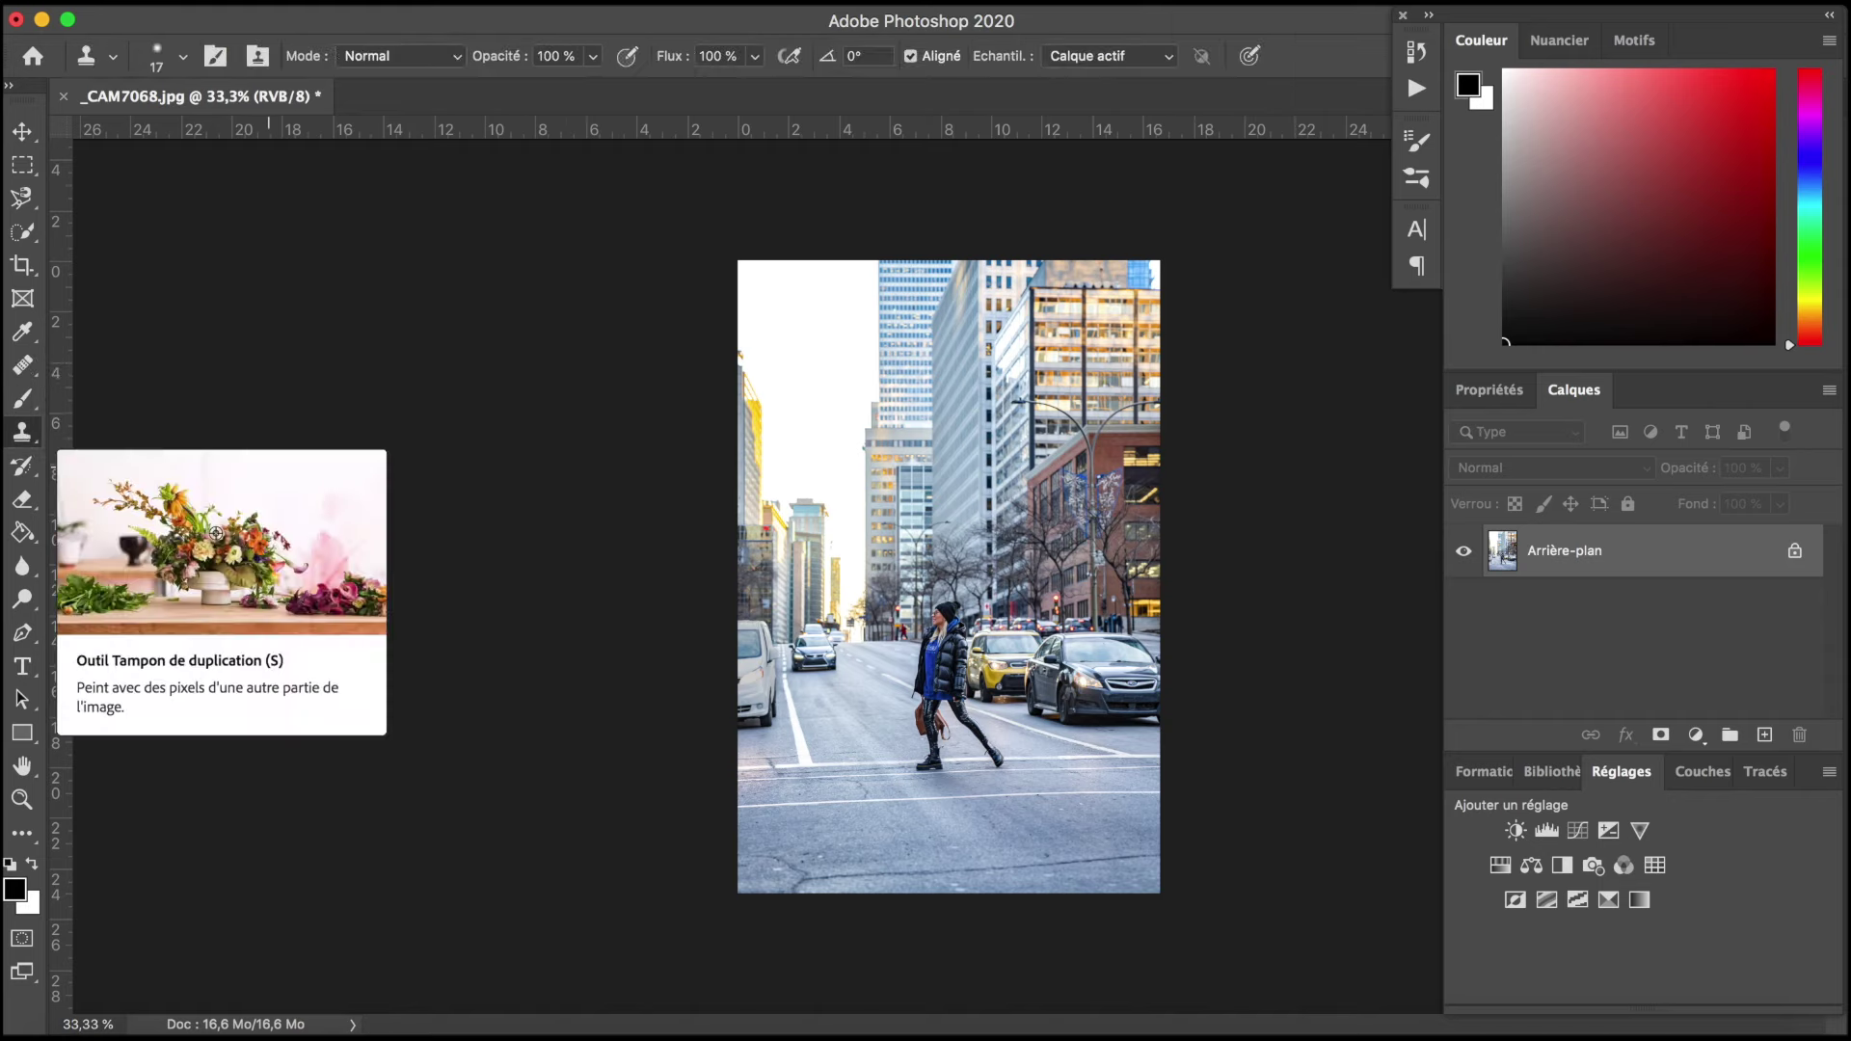
left_click(184, 57)
mouse_move(155, 133)
left_mouse_down()
mouse_move(237, 133)
mouse_move(178, 193)
left_mouse_up()
left_click(276, 127)
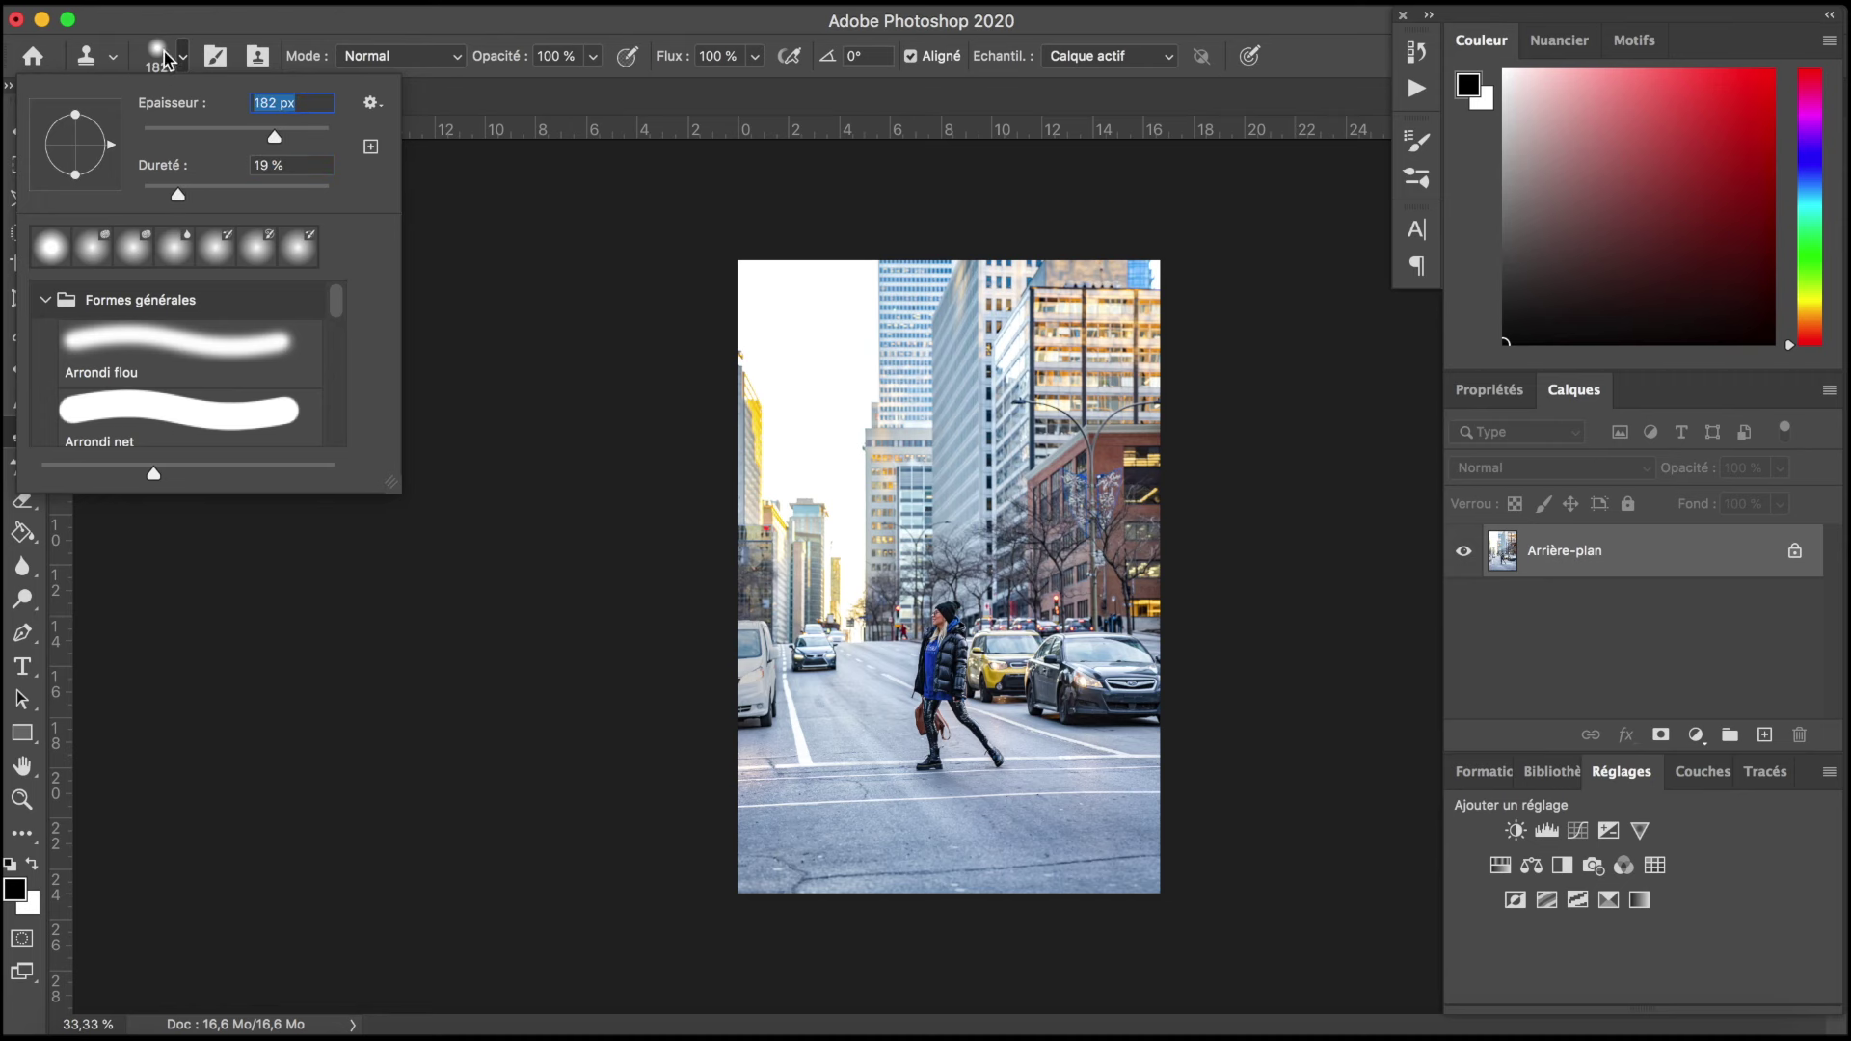
left_click(184, 58)
Step: Sample empty road as the clone source and paint it over the dark car
scroll(935, 648, "up", 1)
scroll(934, 647, "up", 1)
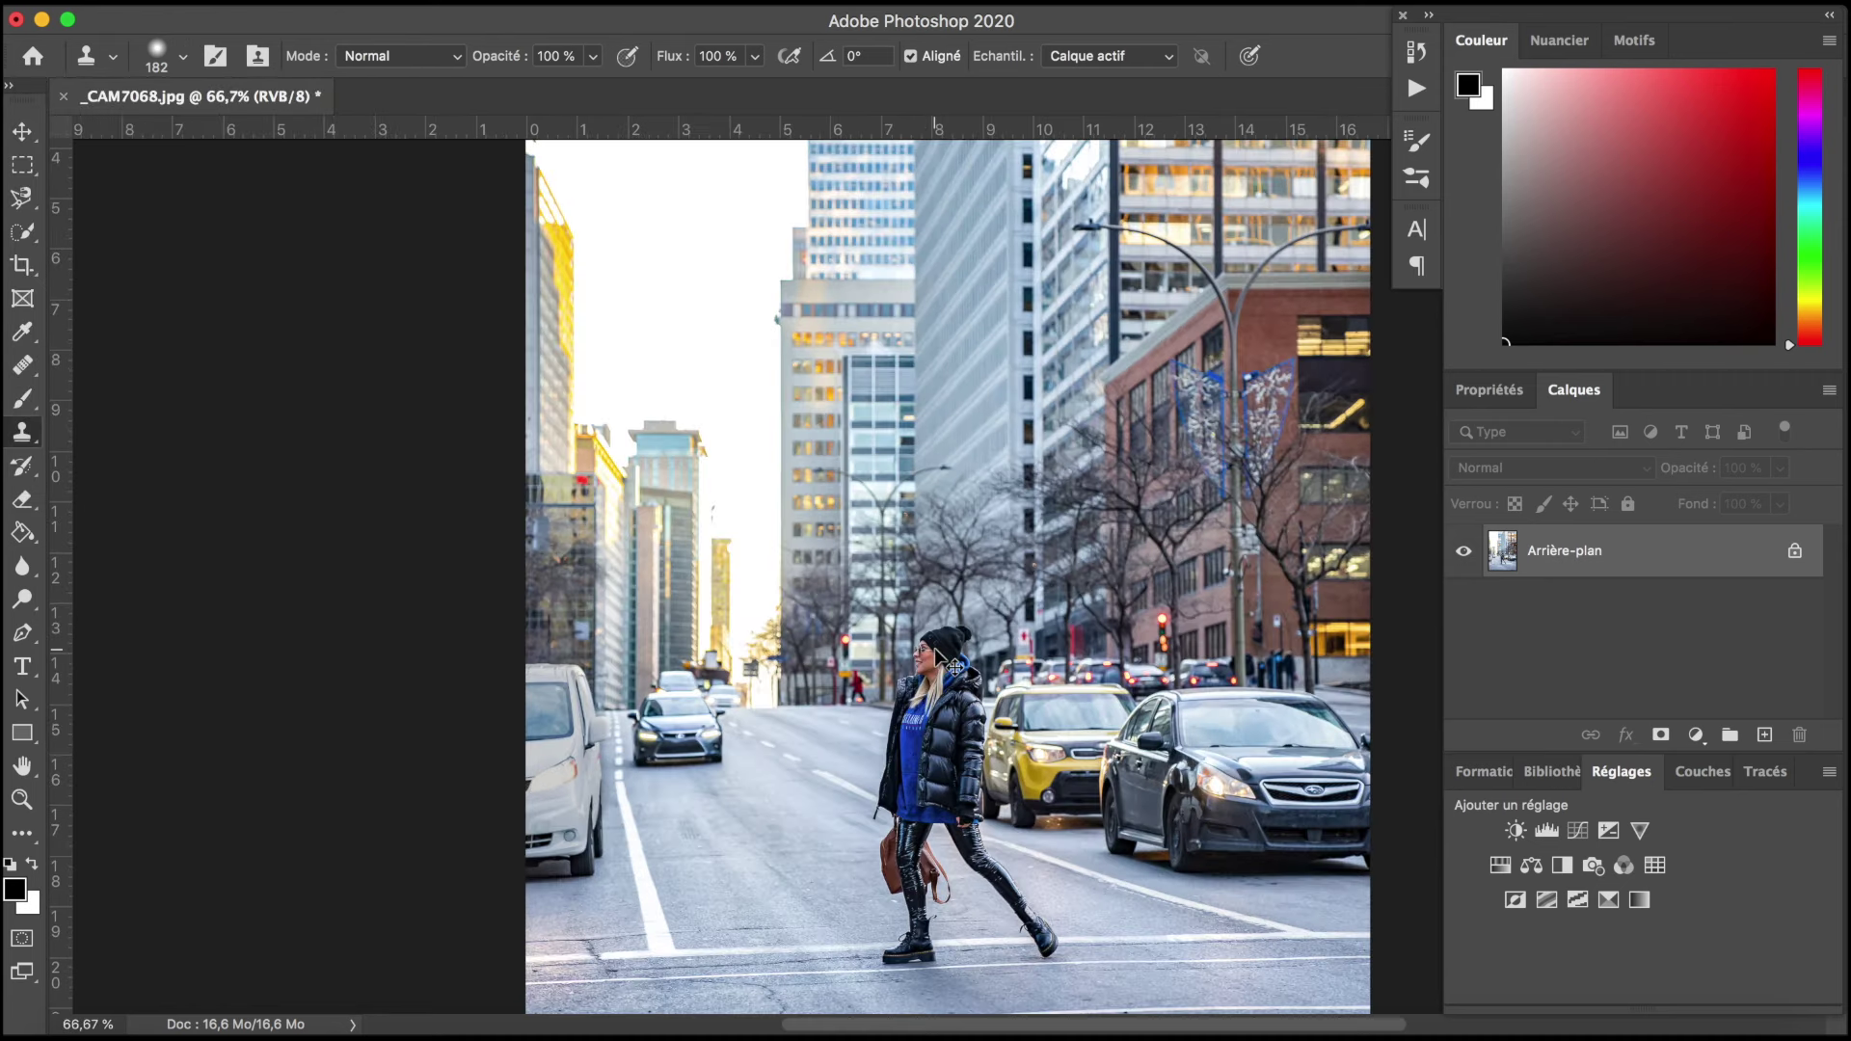
scroll(934, 648, "up", 1)
scroll(574, 602, "left", 5)
scroll(573, 603, "down", 3)
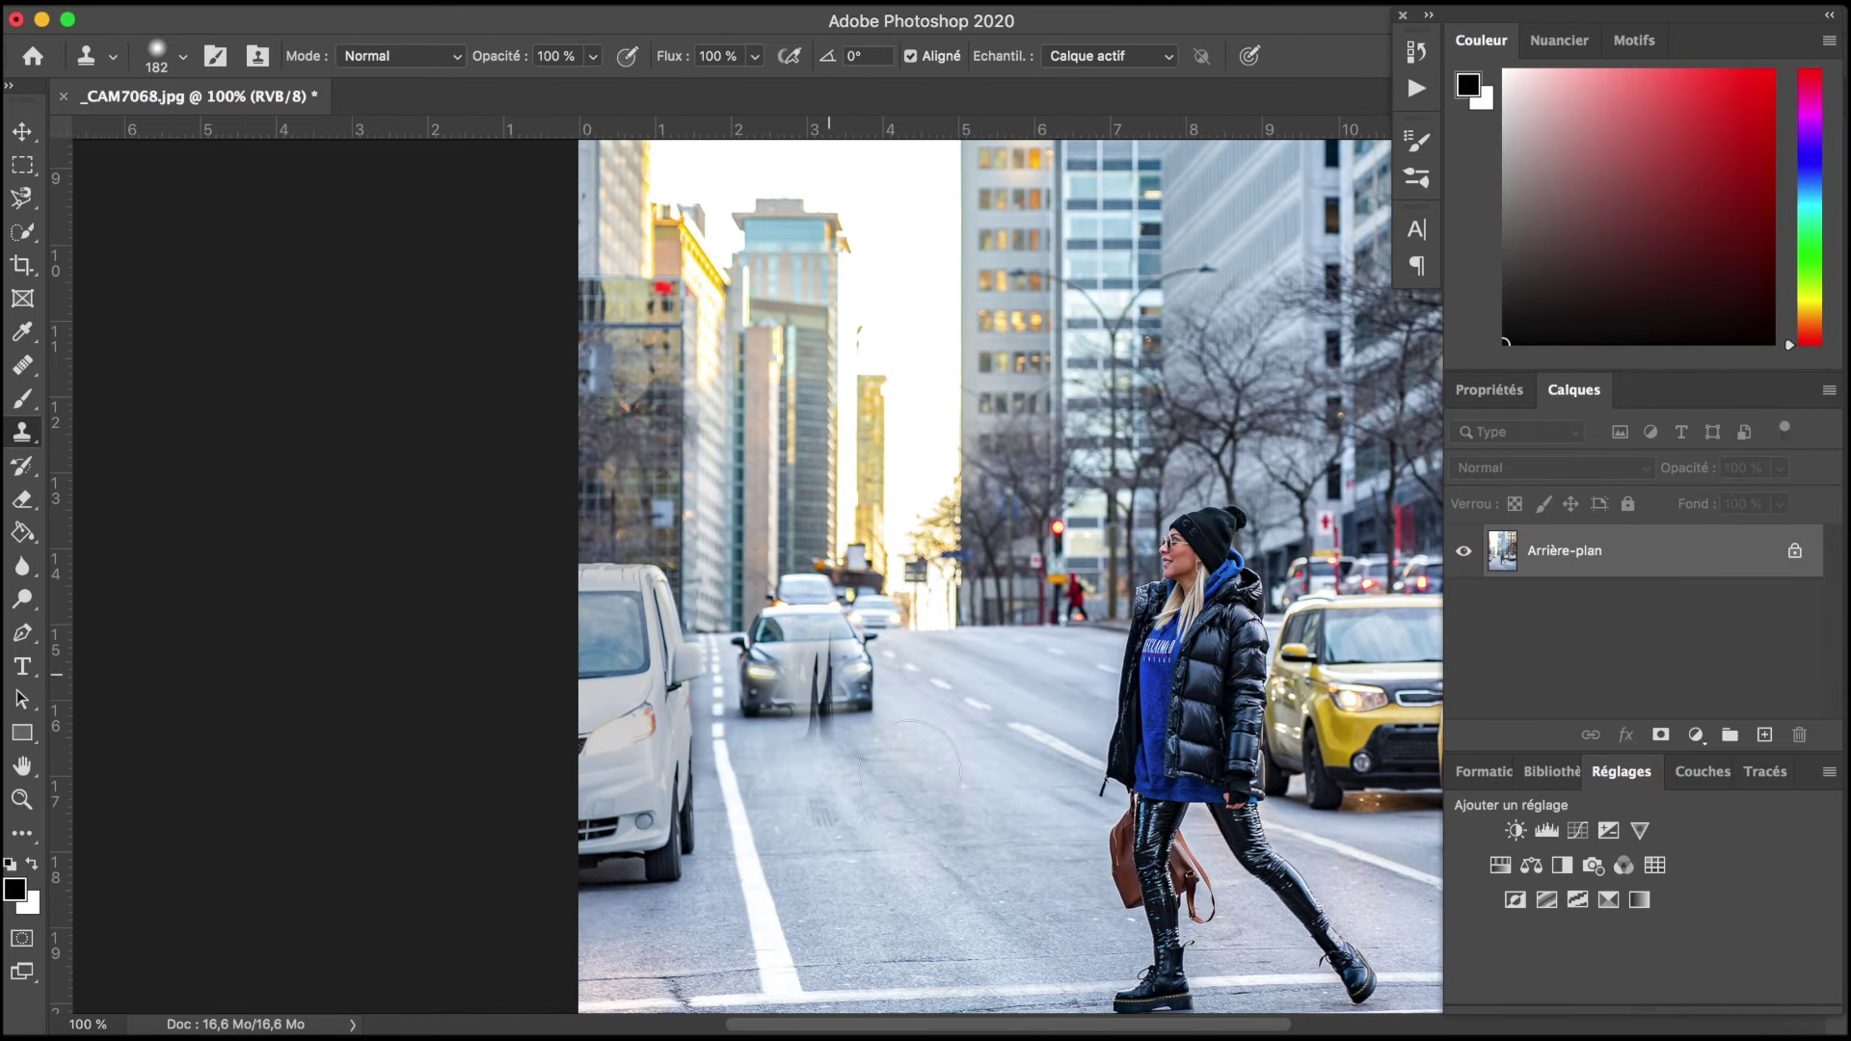
left_click_drag(818, 697, 860, 825)
left_click(850, 835, "alt")
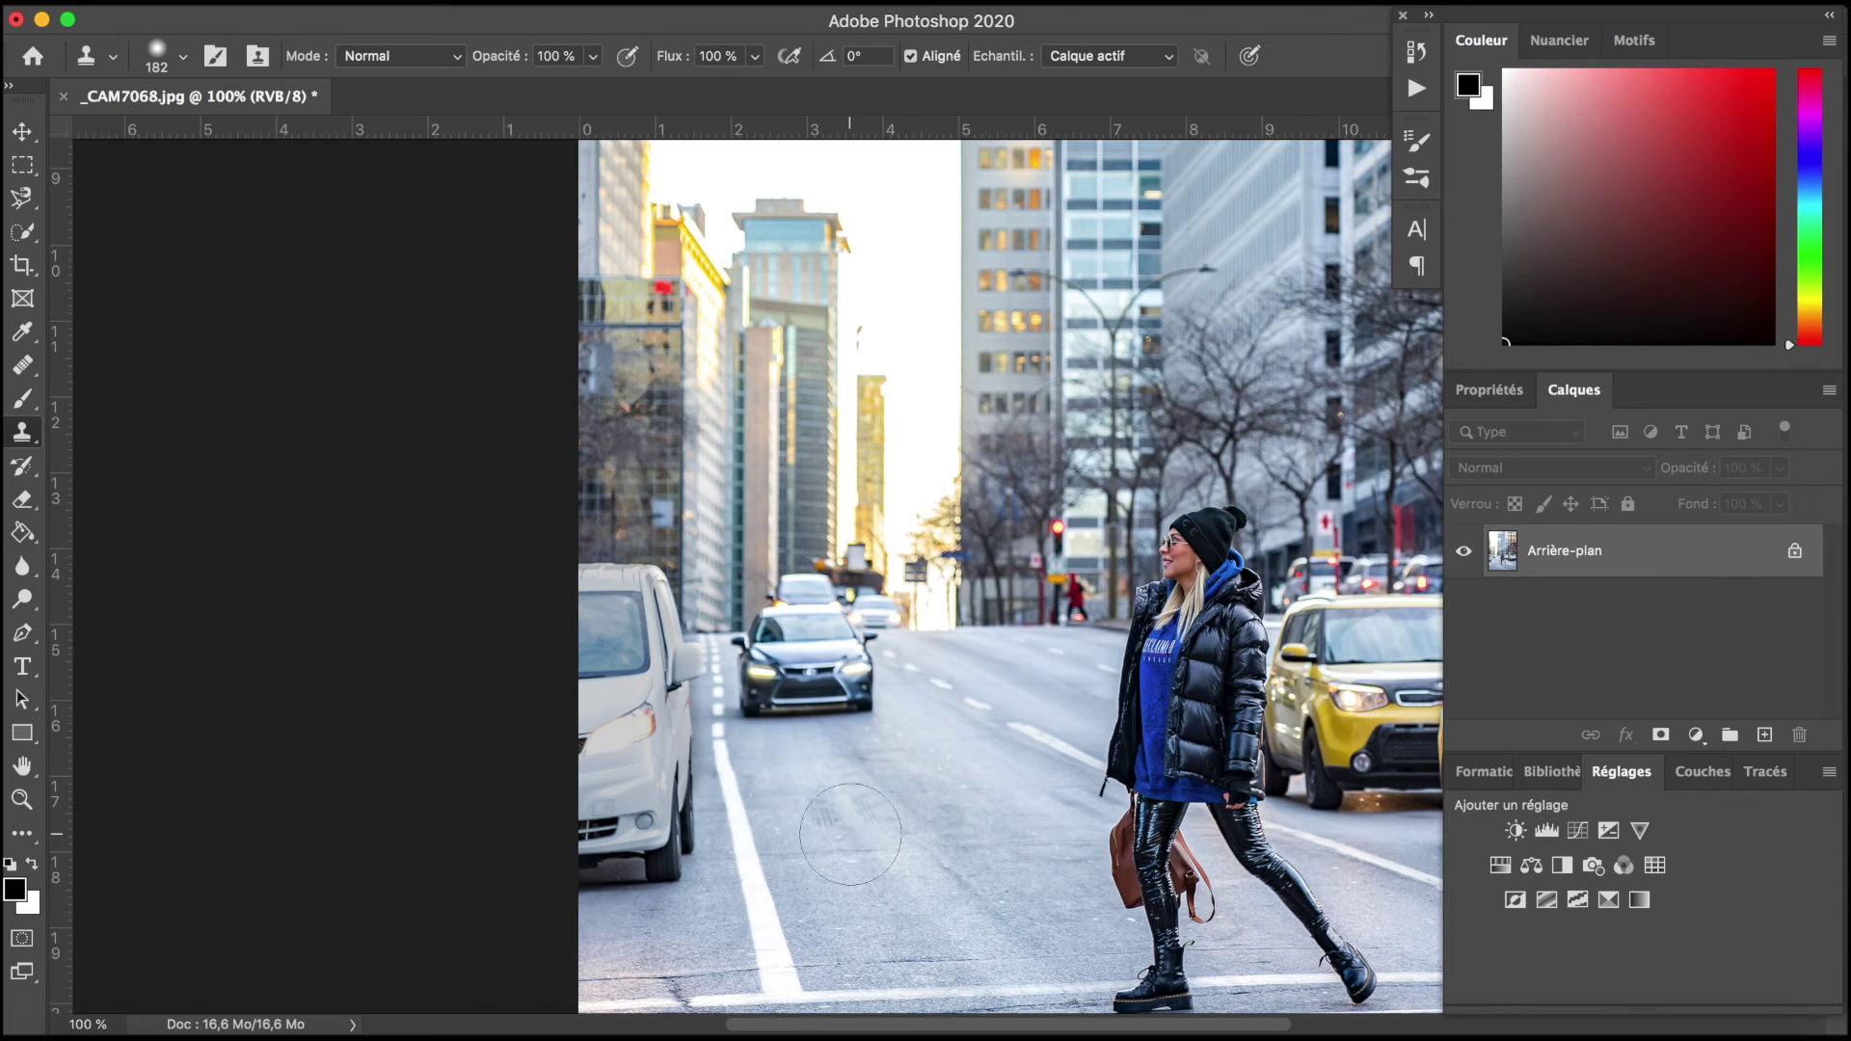
mouse_move(794, 681)
left_mouse_down()
mouse_move(849, 682)
mouse_move(861, 709)
left_mouse_up()
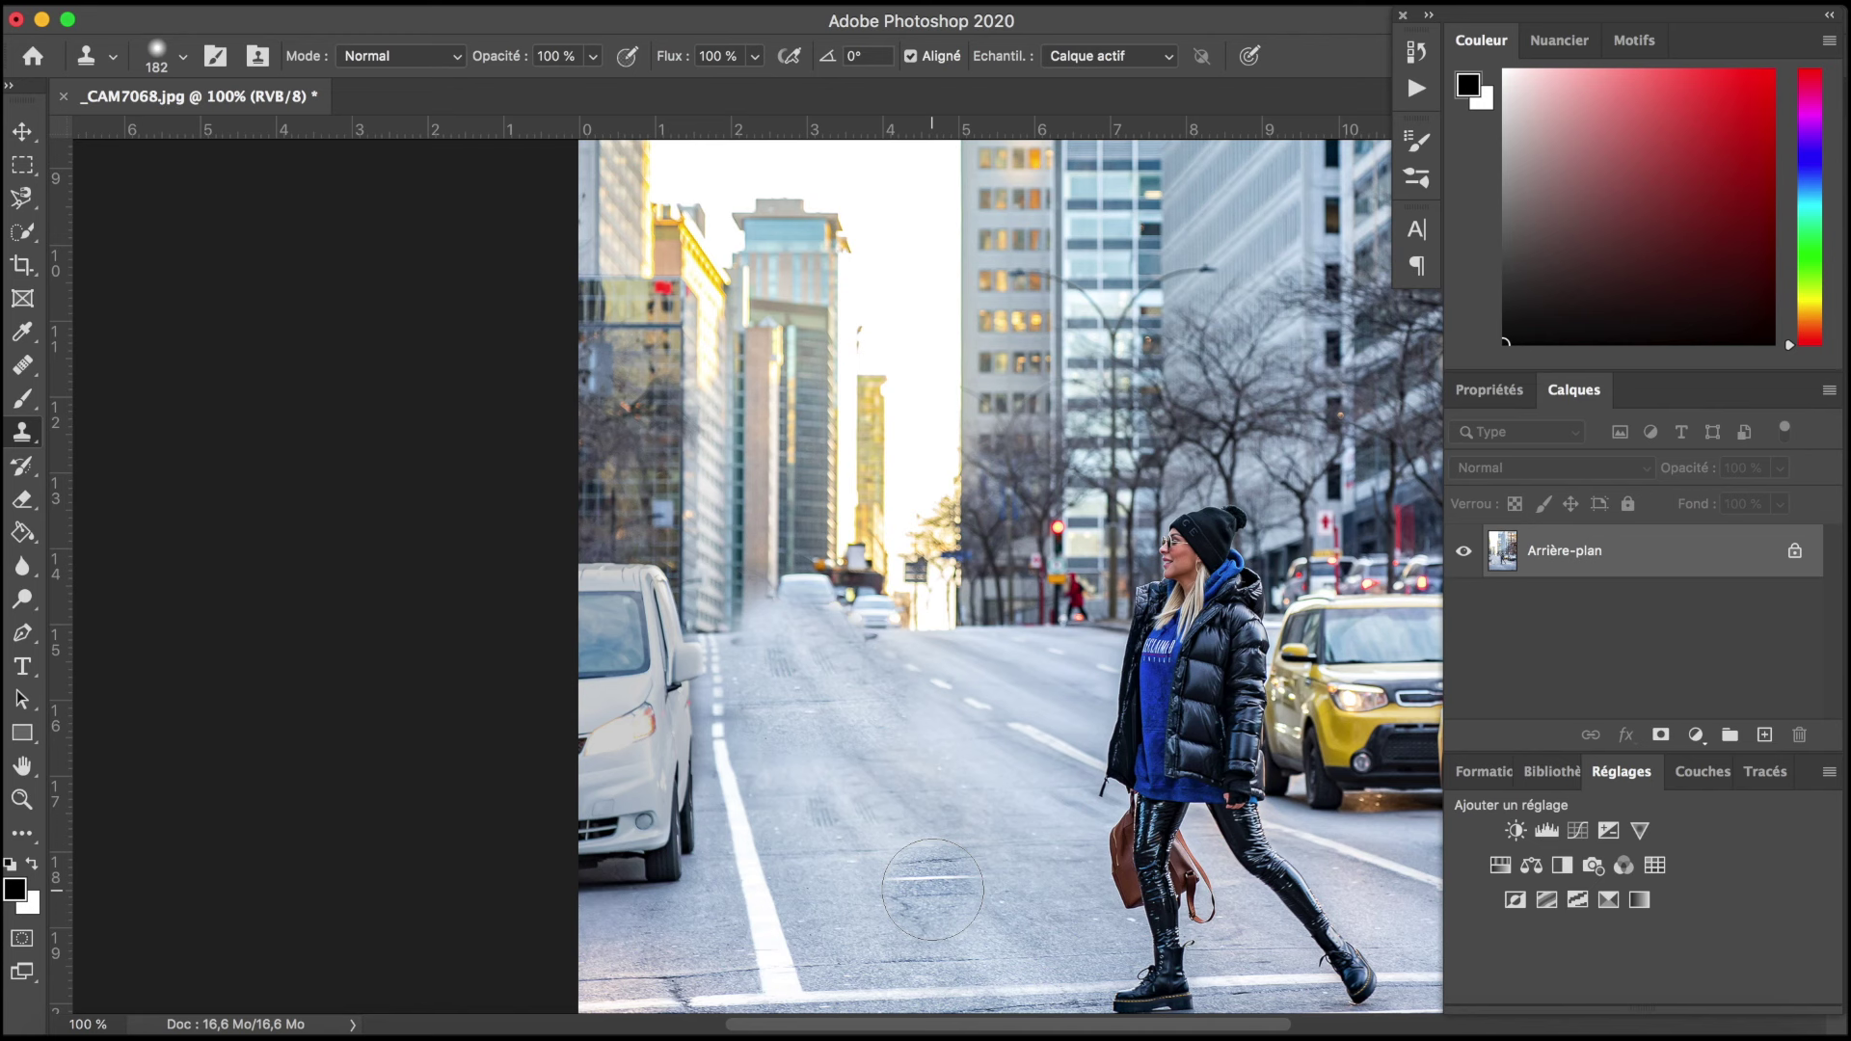
key("super+minus")
key("super+minus")
key("super+plus")
right_click(21, 431)
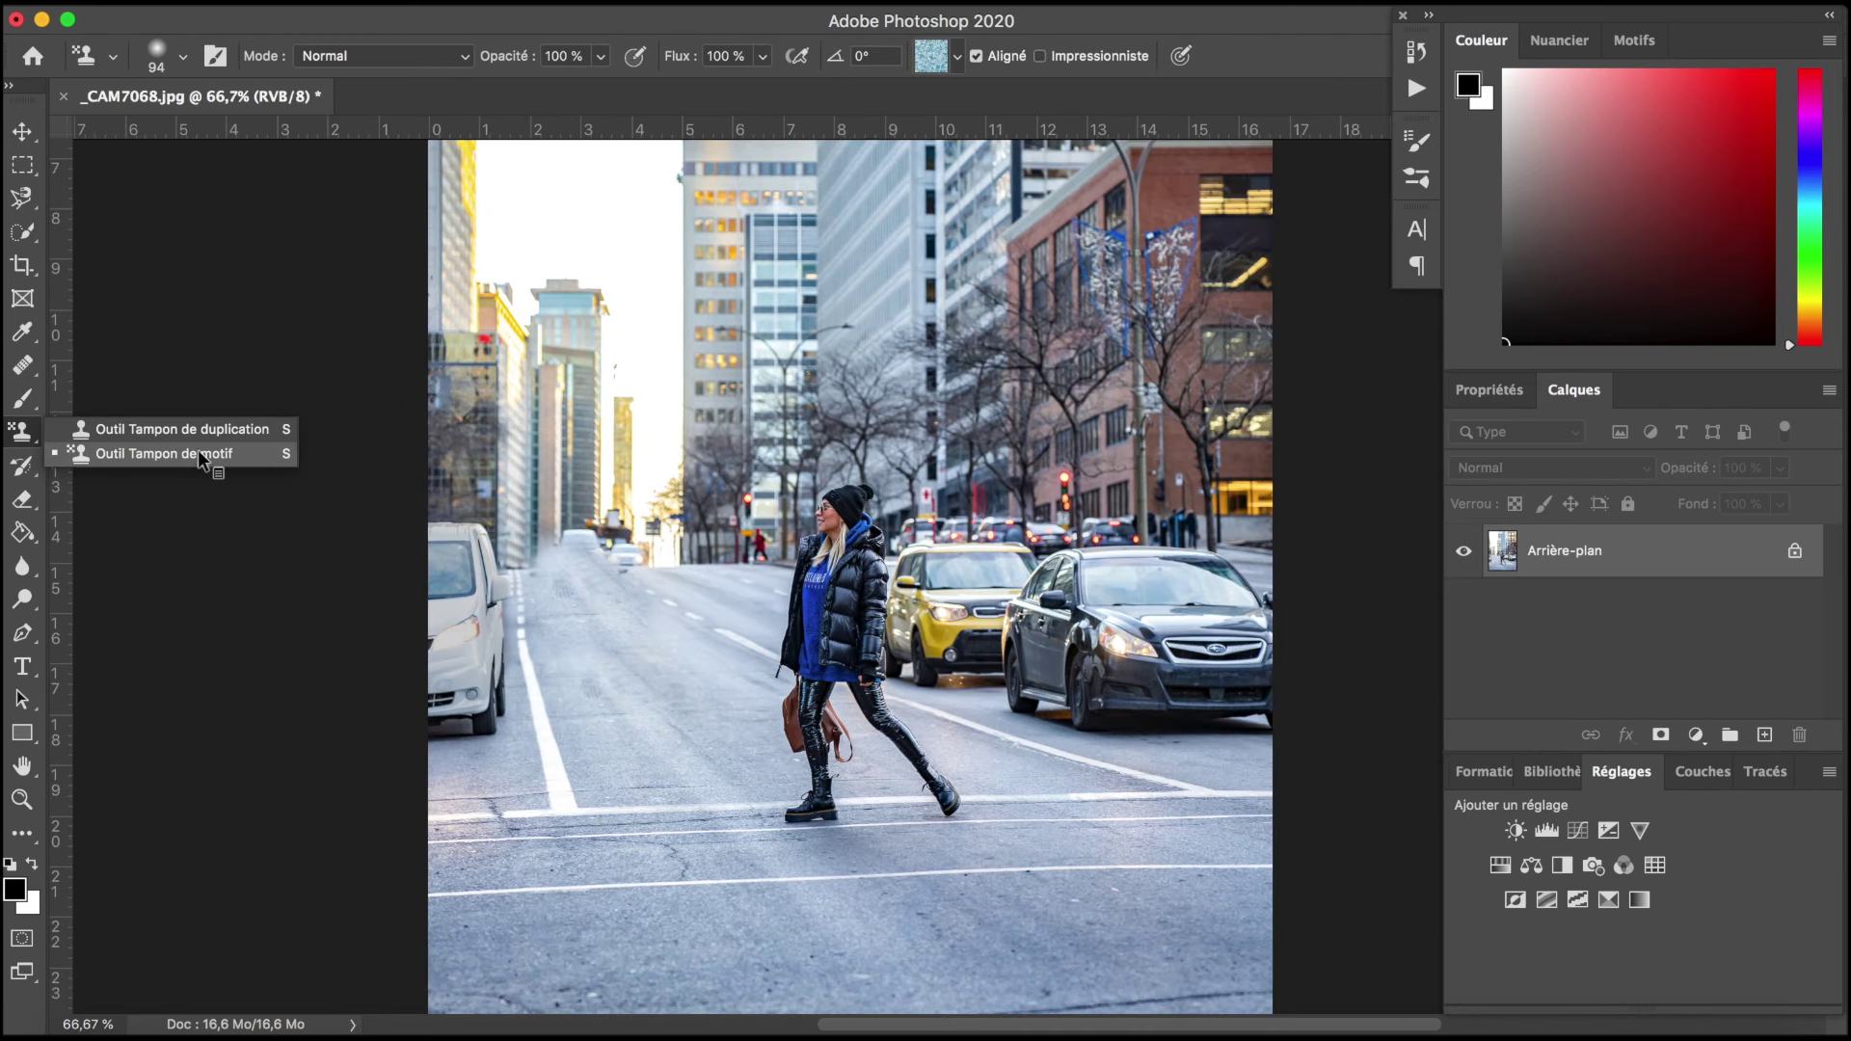
Step: Select the Pattern Stamp with the first Arbres leaf pattern
left_click(226, 453)
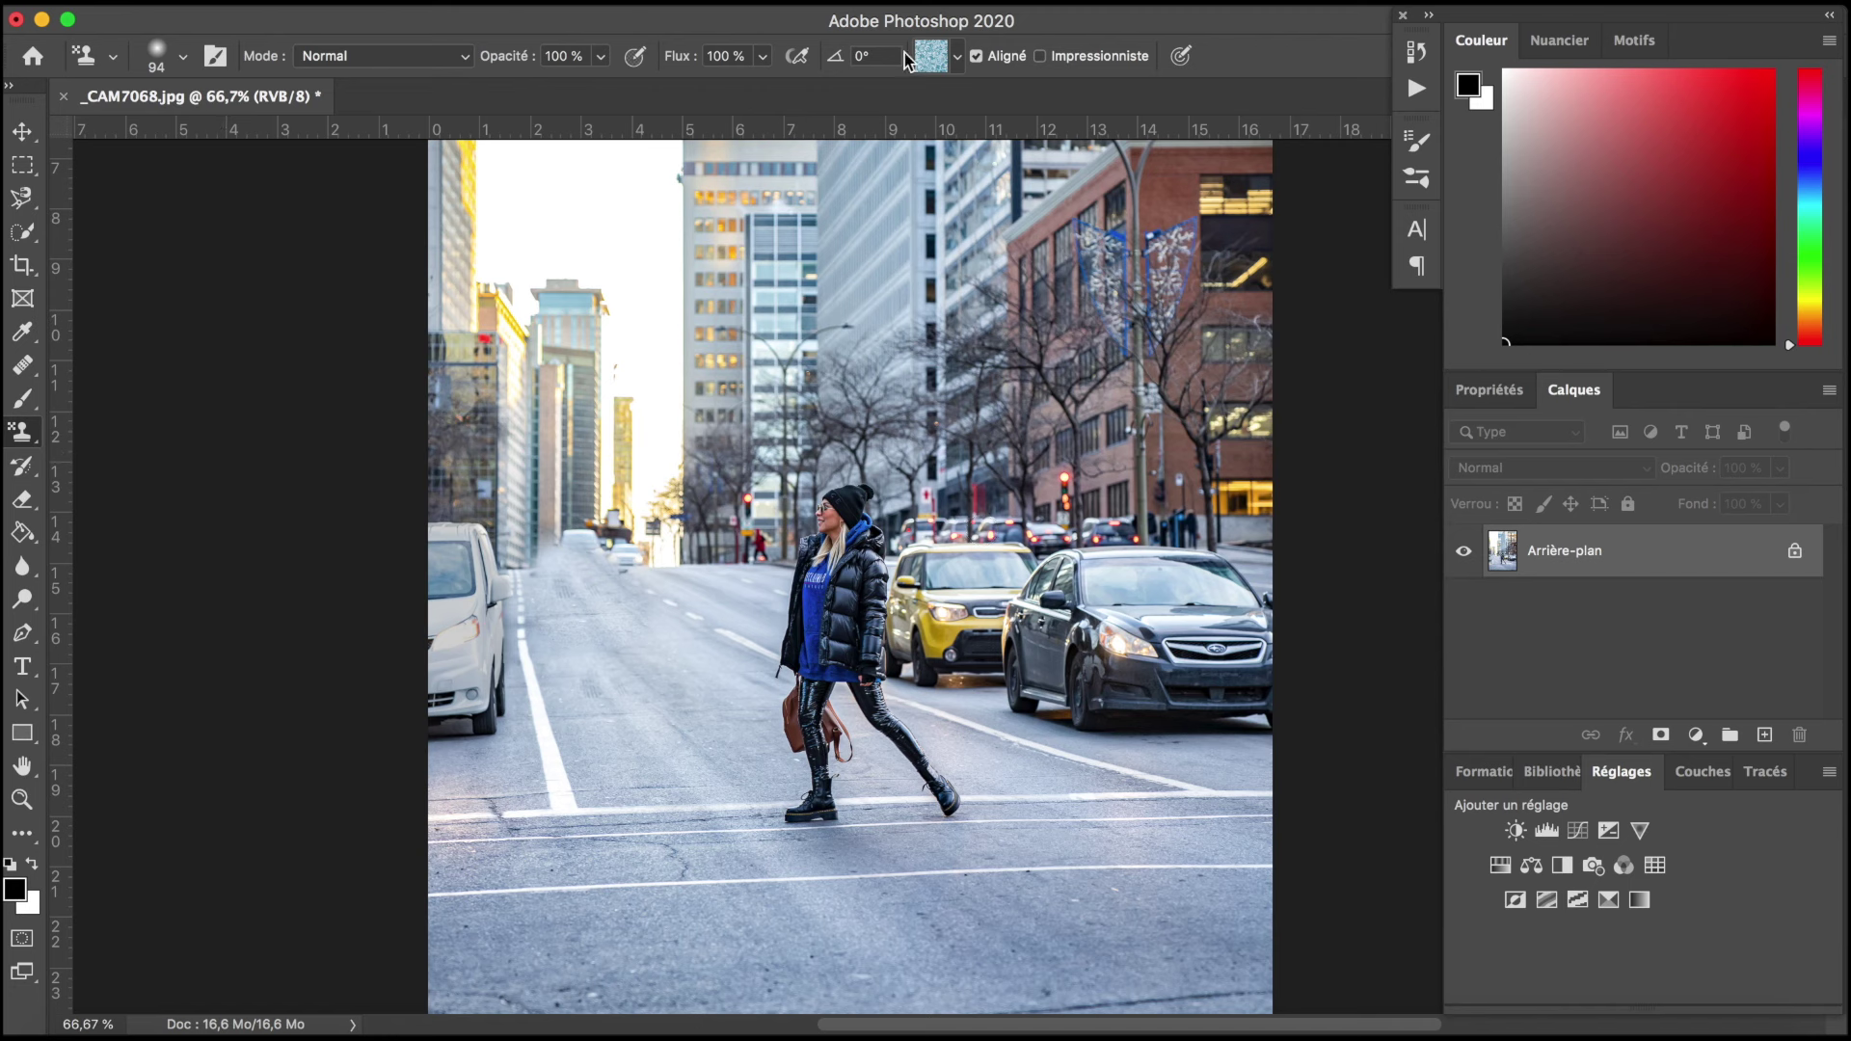
left_click(959, 56)
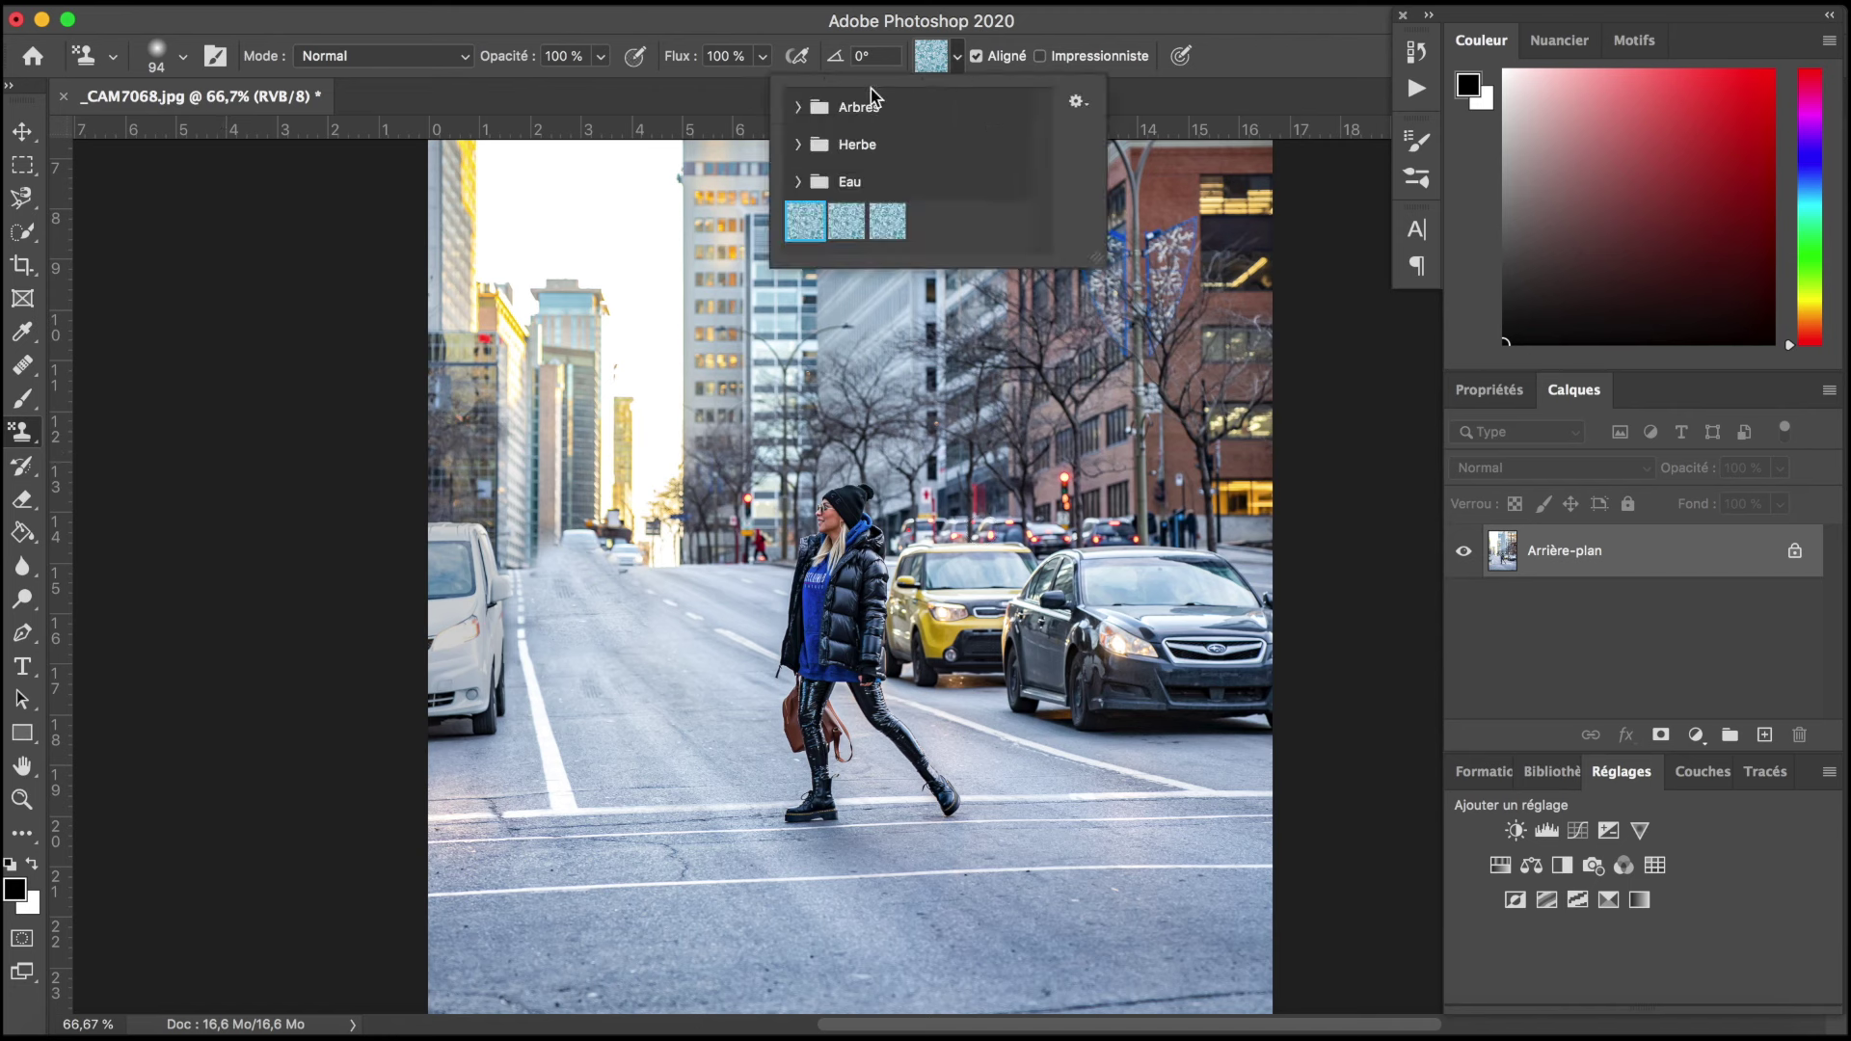
left_click(863, 106)
left_click(849, 181)
scroll(837, 217, "down", 1)
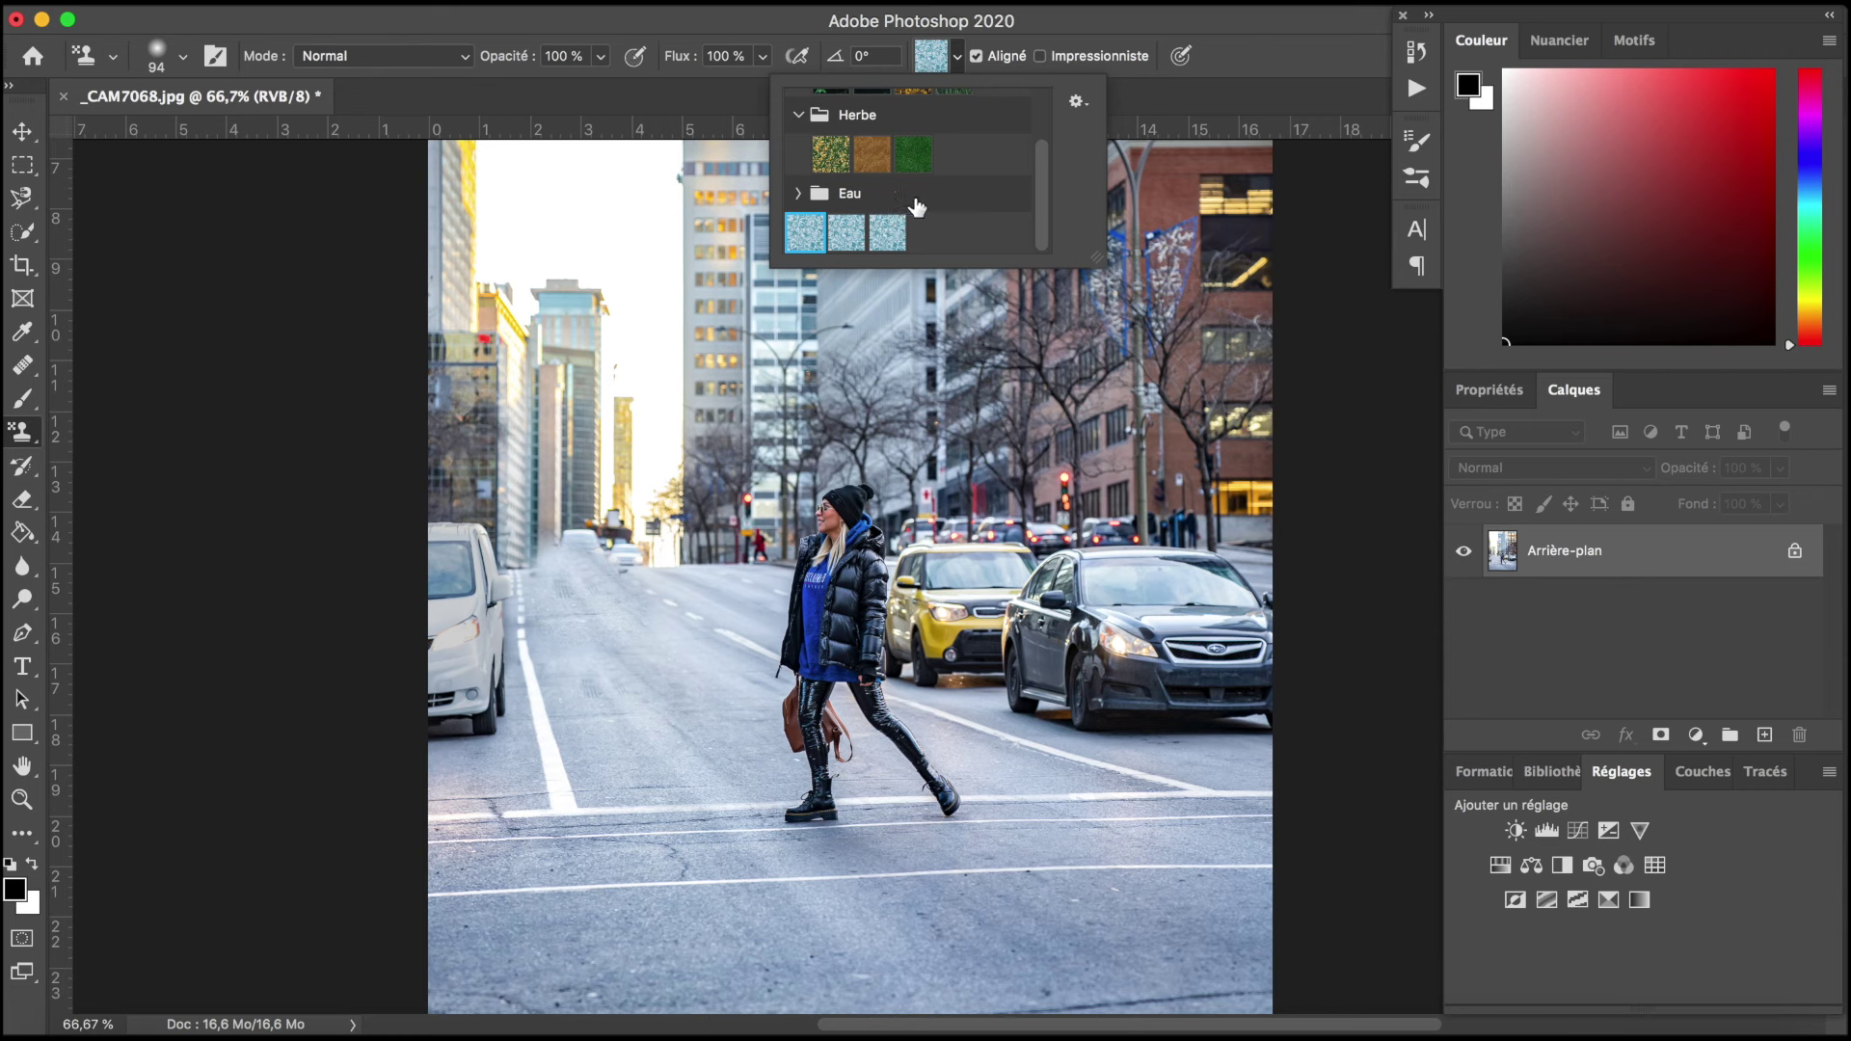
scroll(917, 207, "up", 1)
left_click(871, 223)
left_click(839, 144)
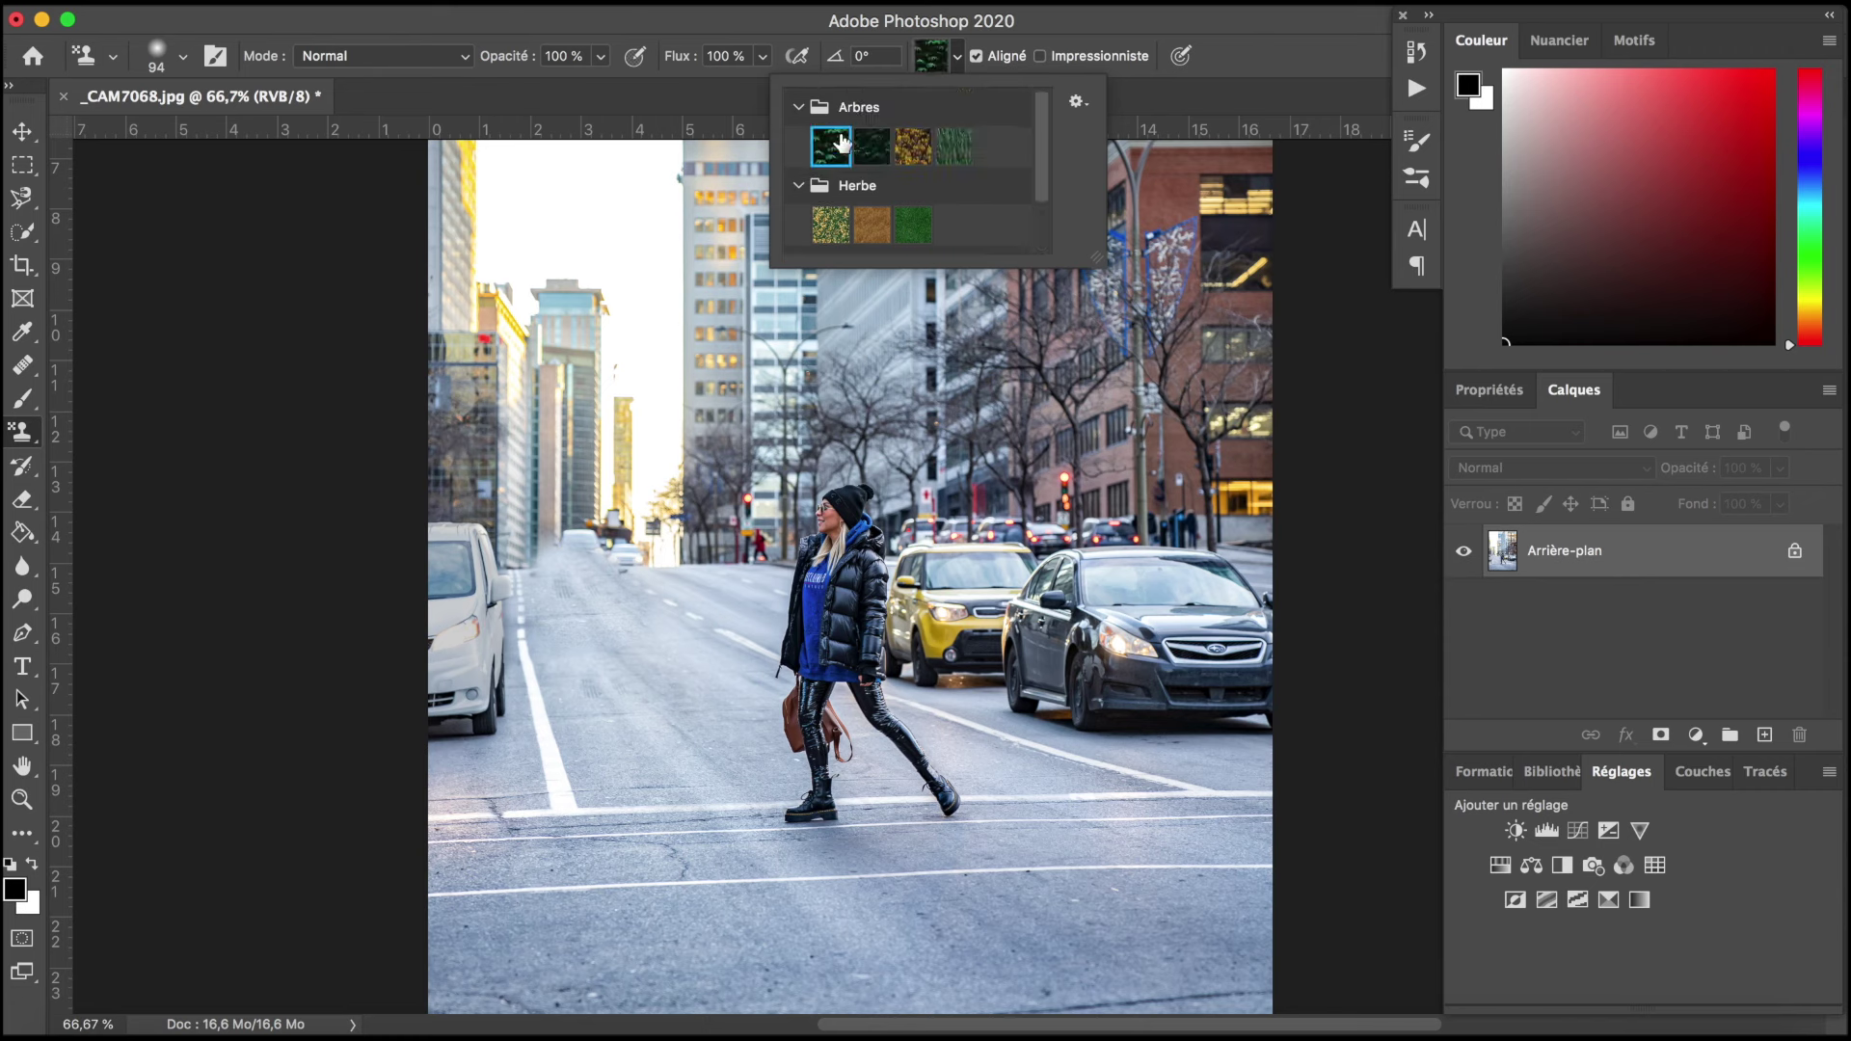
Step: Paint leafy pattern strokes across the road and bring up the History panel
mouse_move(627, 656)
left_mouse_down()
mouse_move(644, 771)
mouse_move(801, 931)
left_mouse_up()
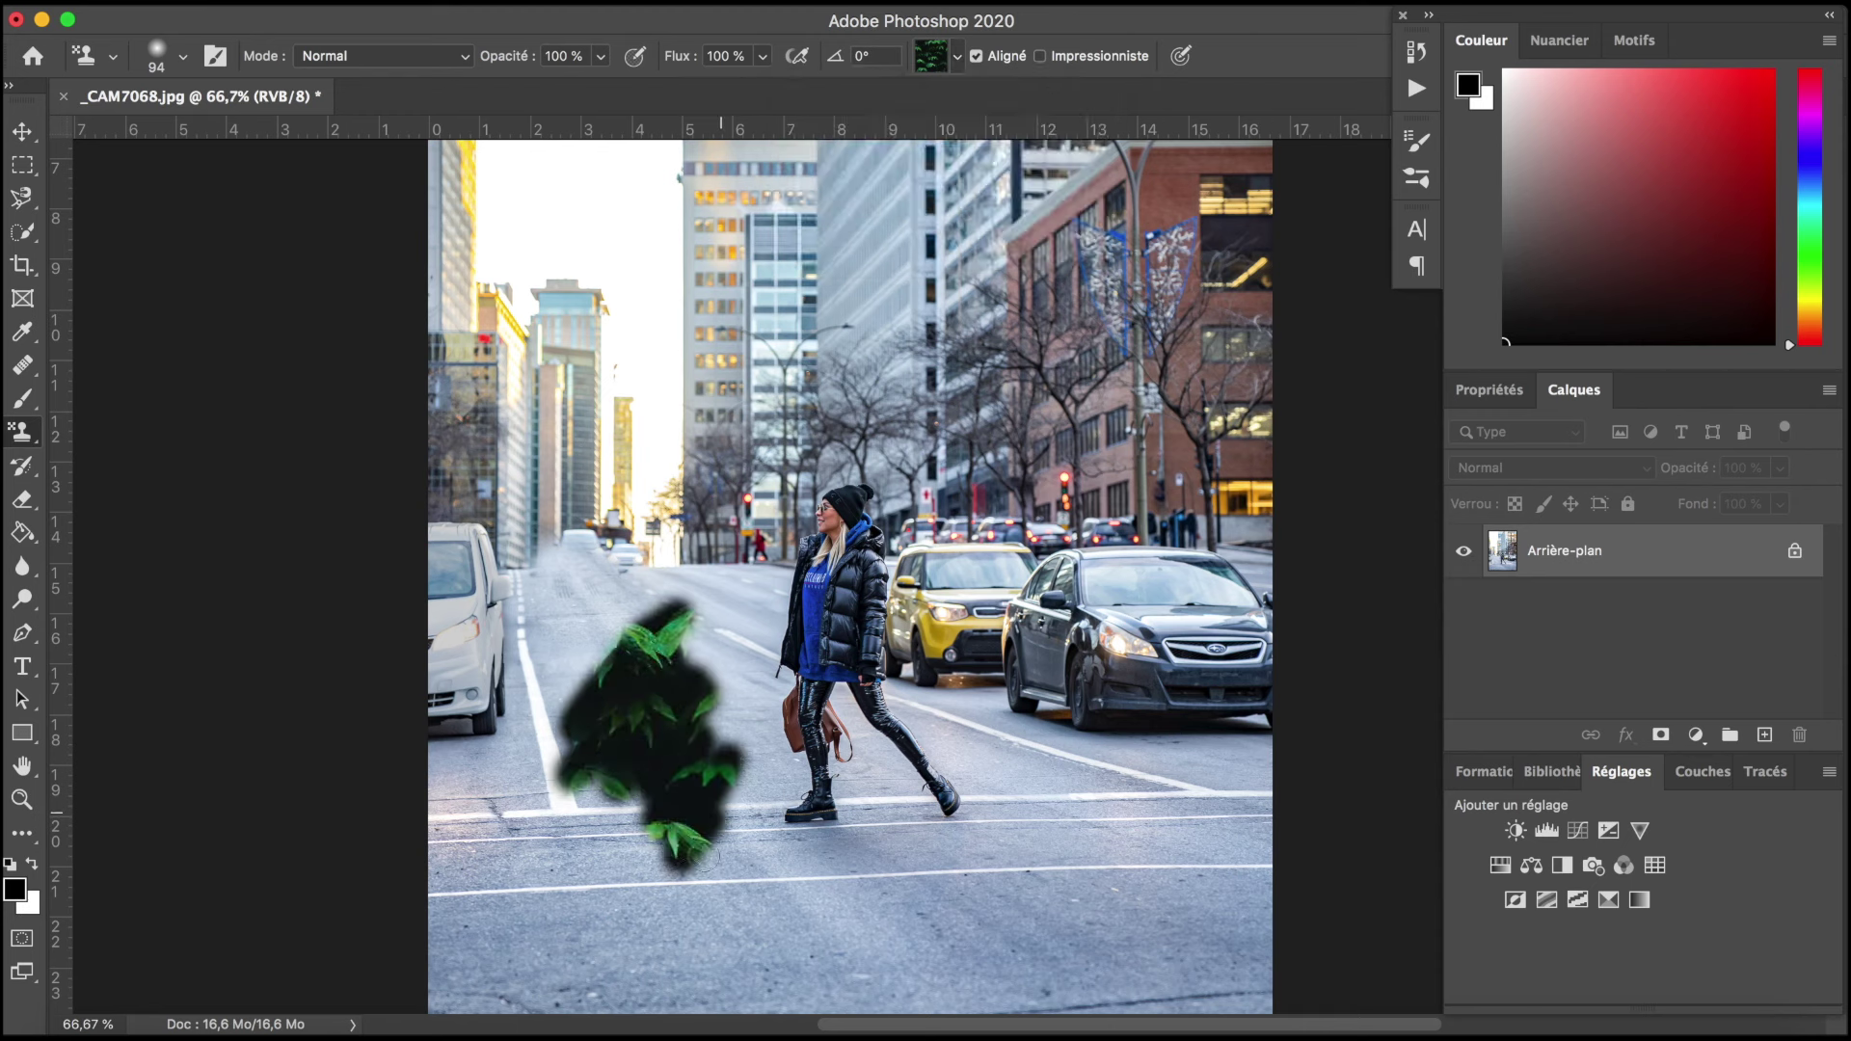
left_click_drag(947, 898, 1026, 841)
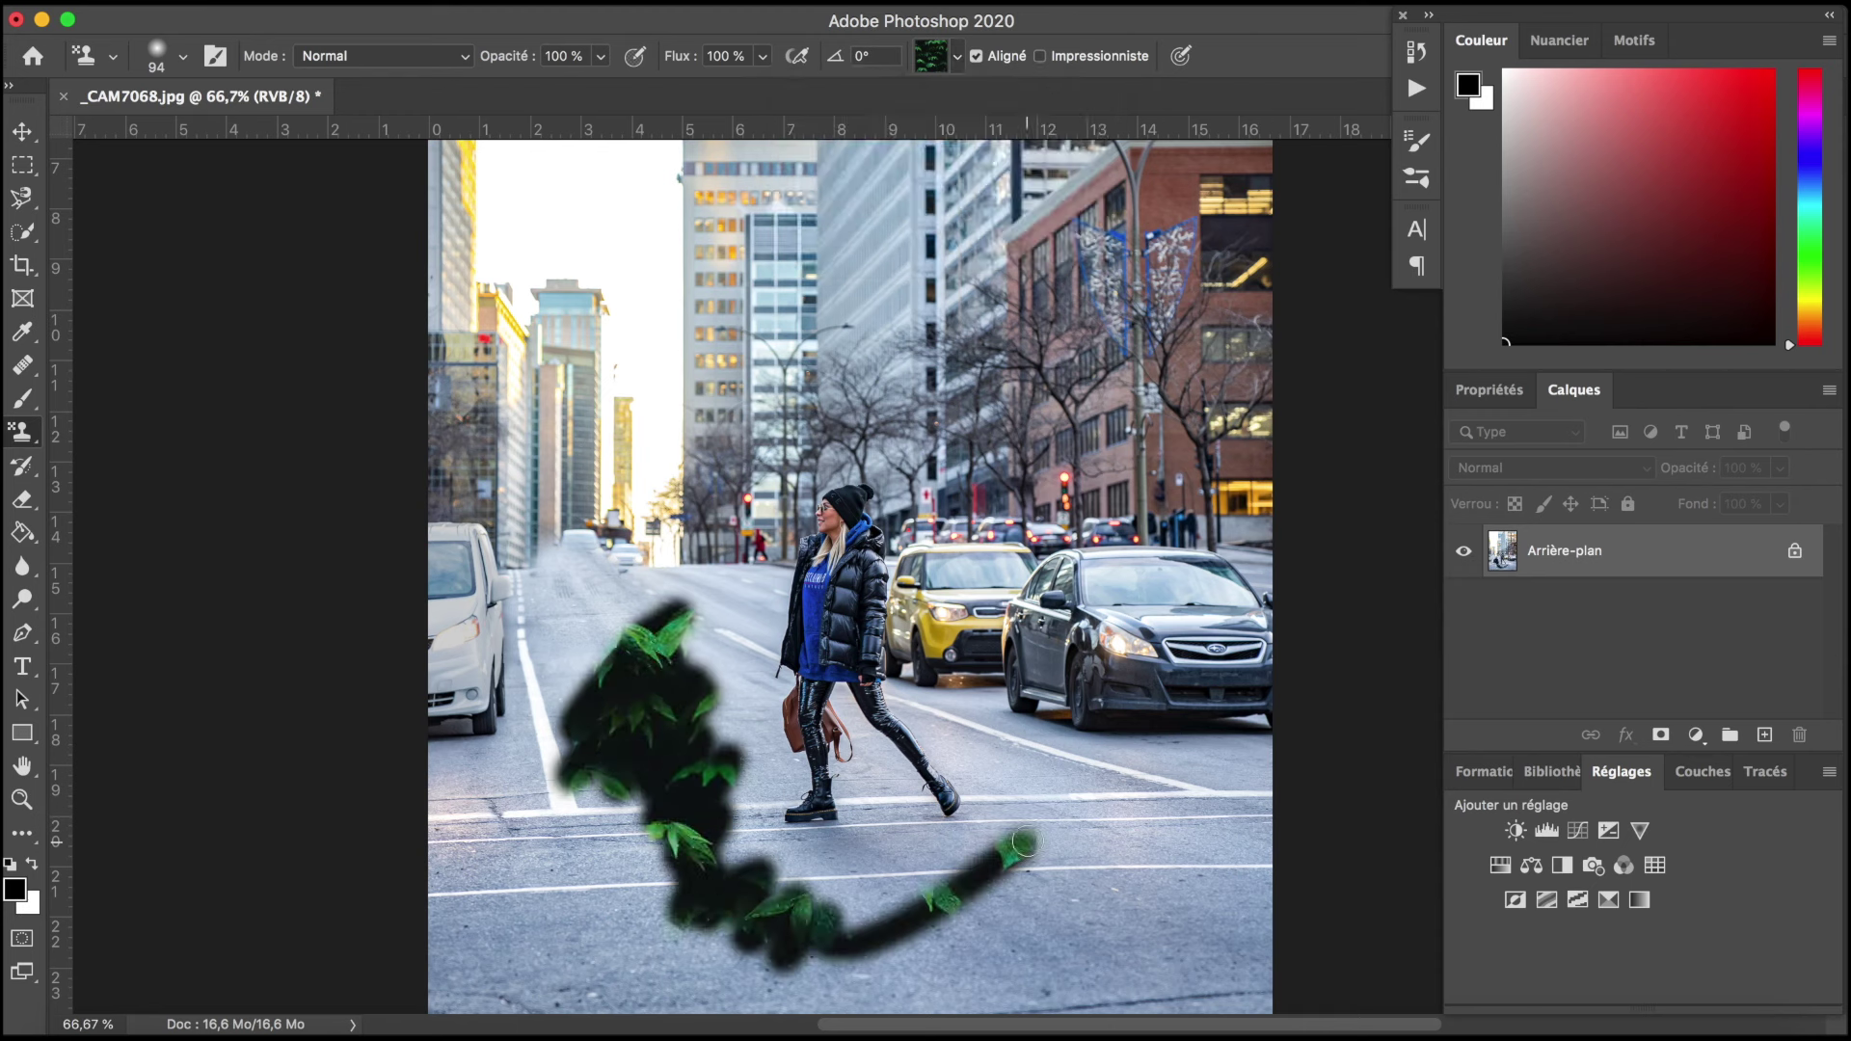
left_click(960, 55)
left_click(1076, 99)
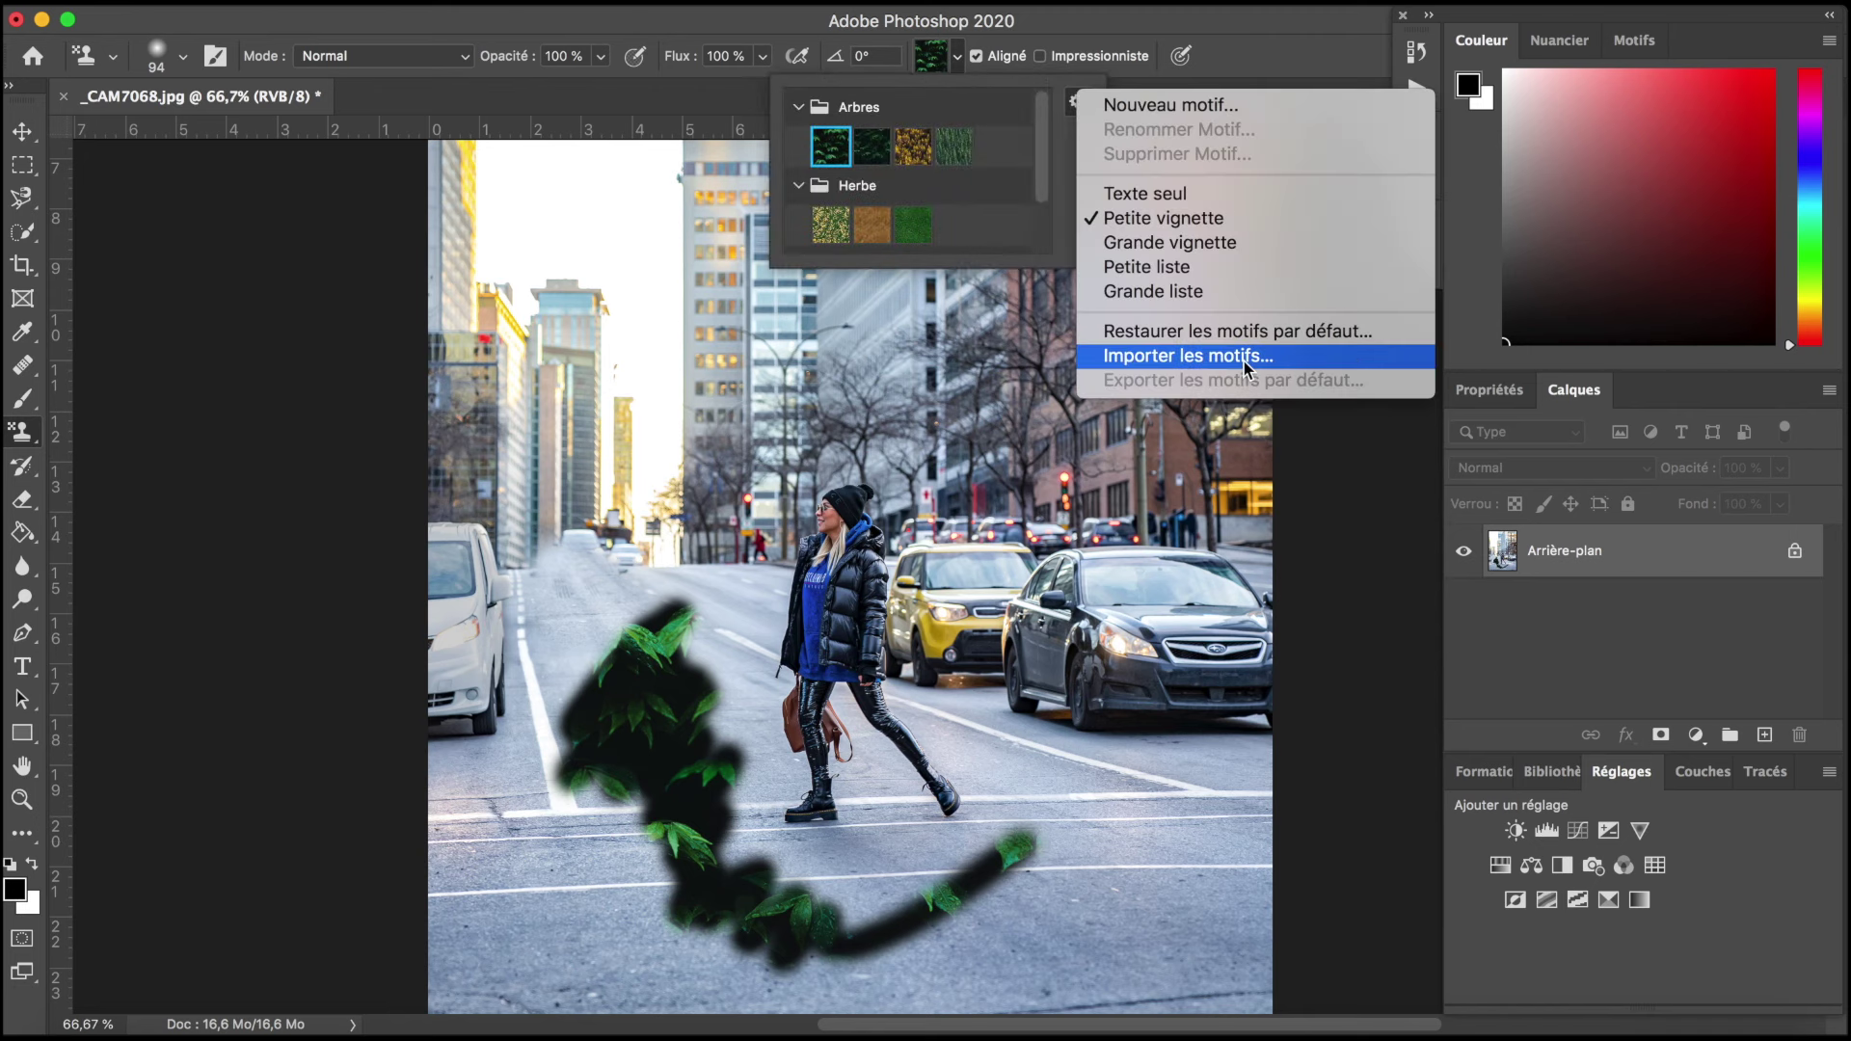
left_click(1417, 51)
Step: Revert to the original snapshot, then stamp the leaf pattern over the distant car
left_click(1244, 88)
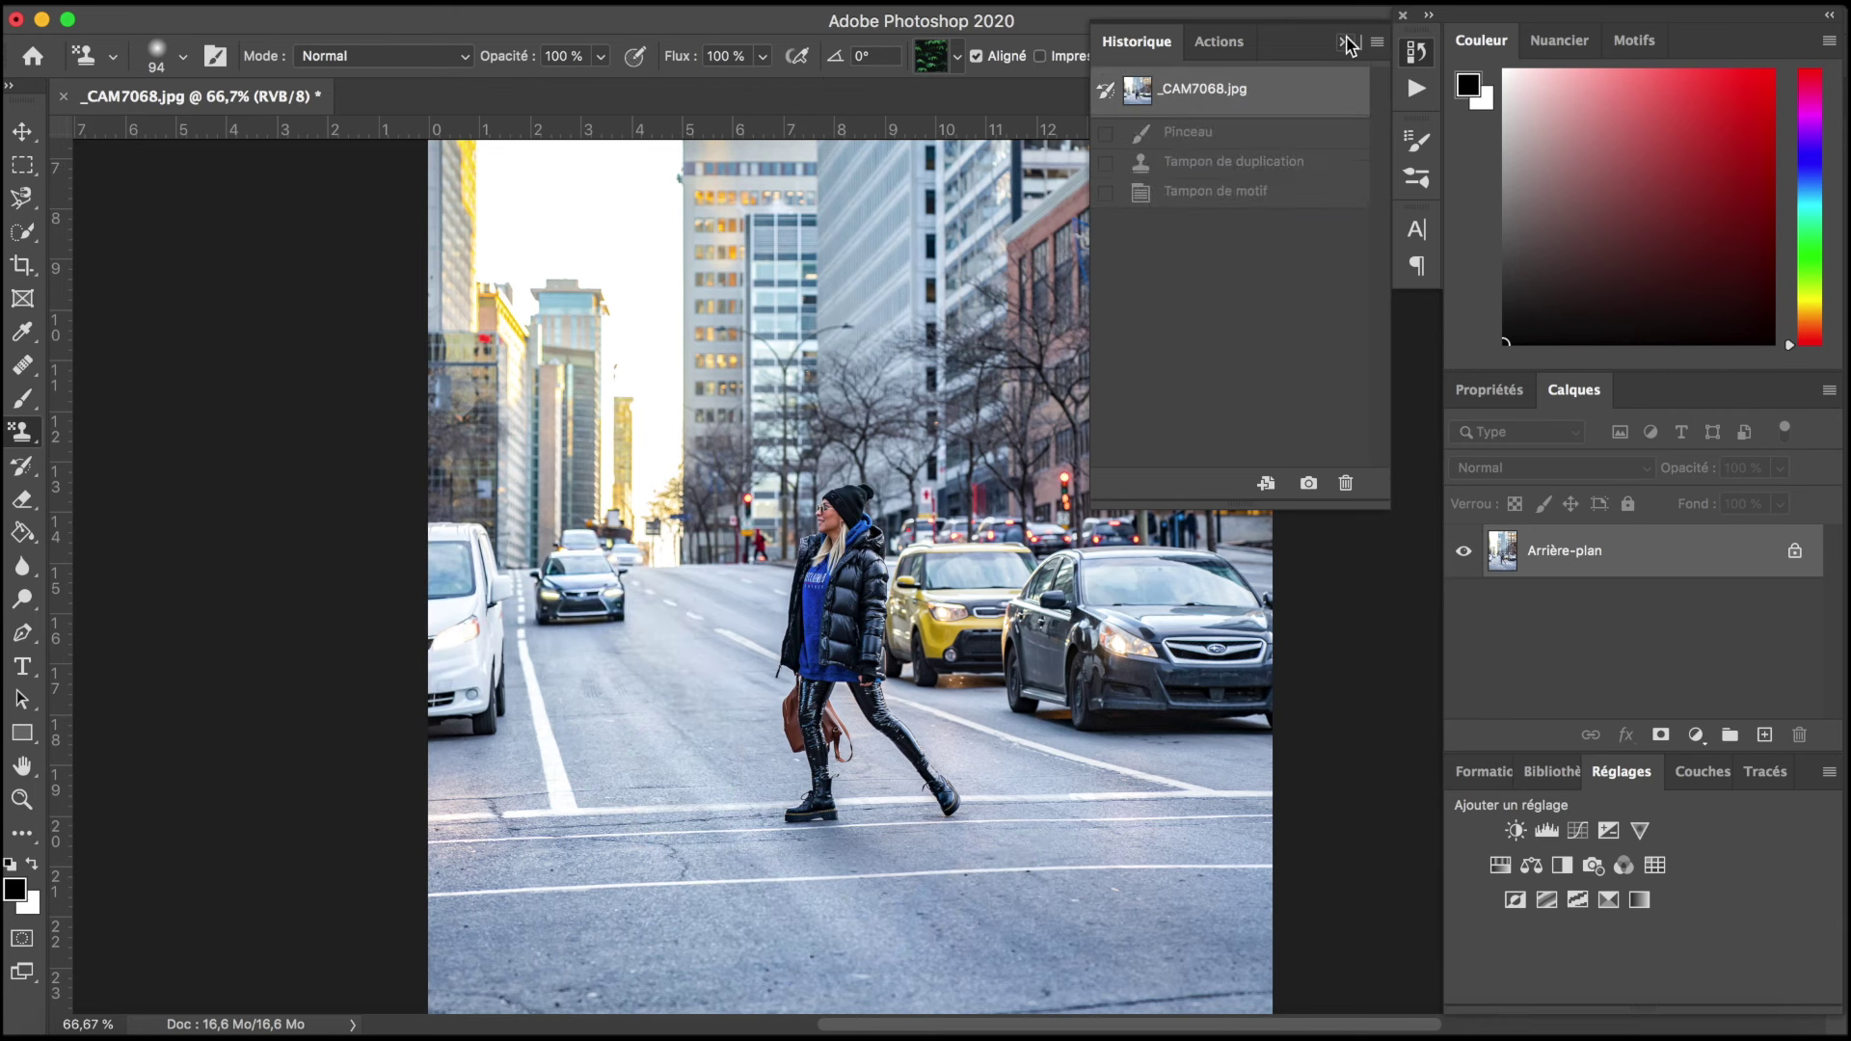
left_click(1354, 43)
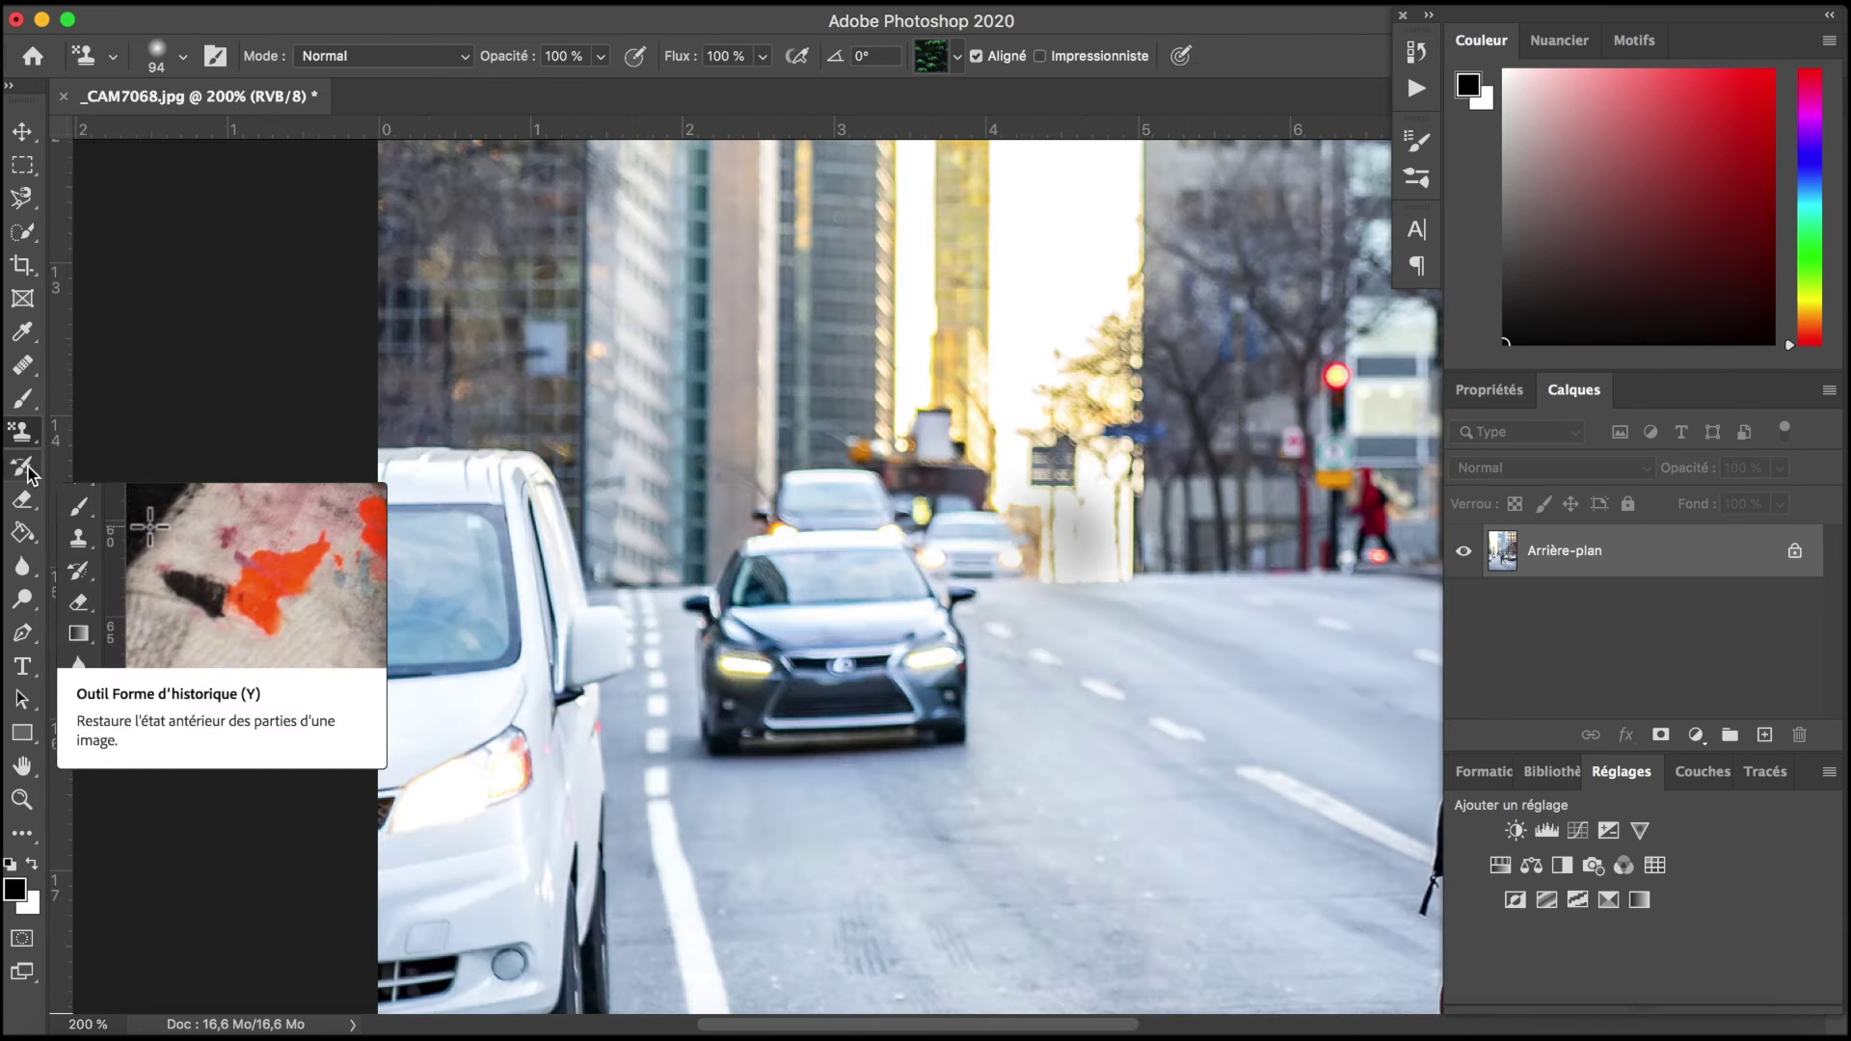
left_click(27, 470)
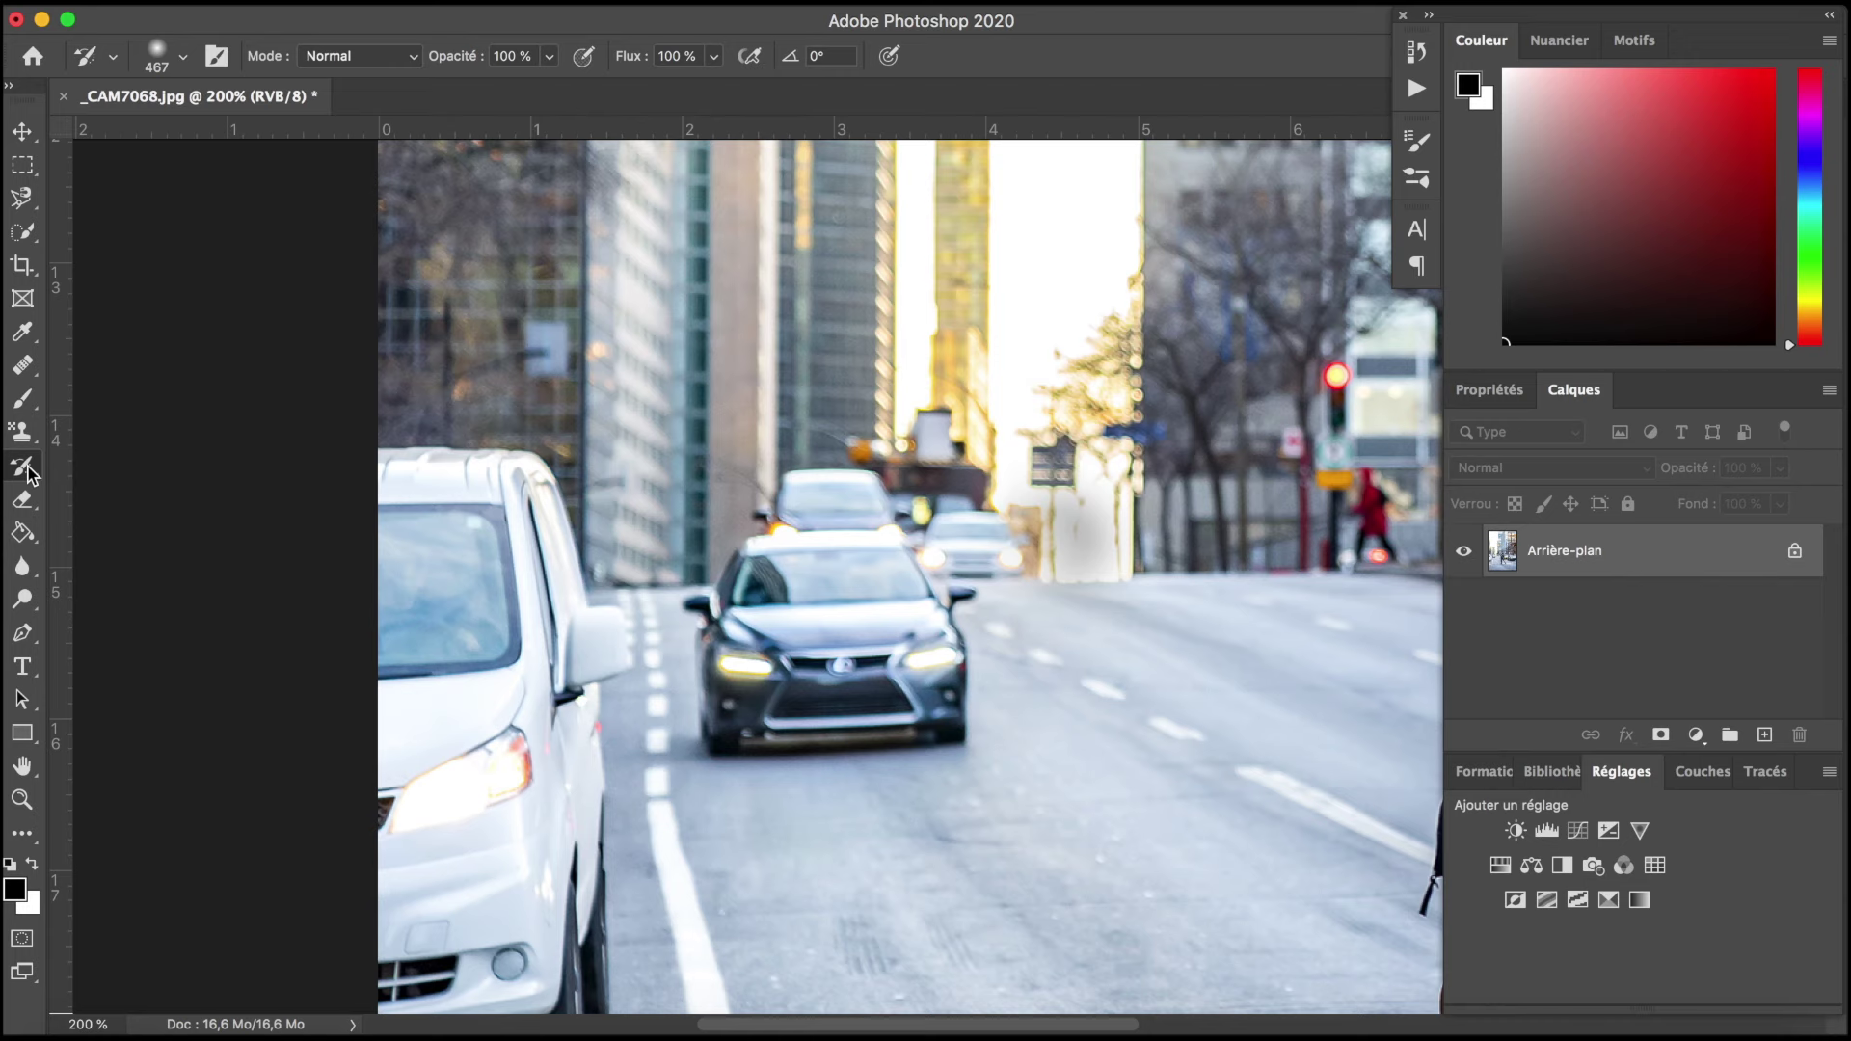
left_click(21, 431)
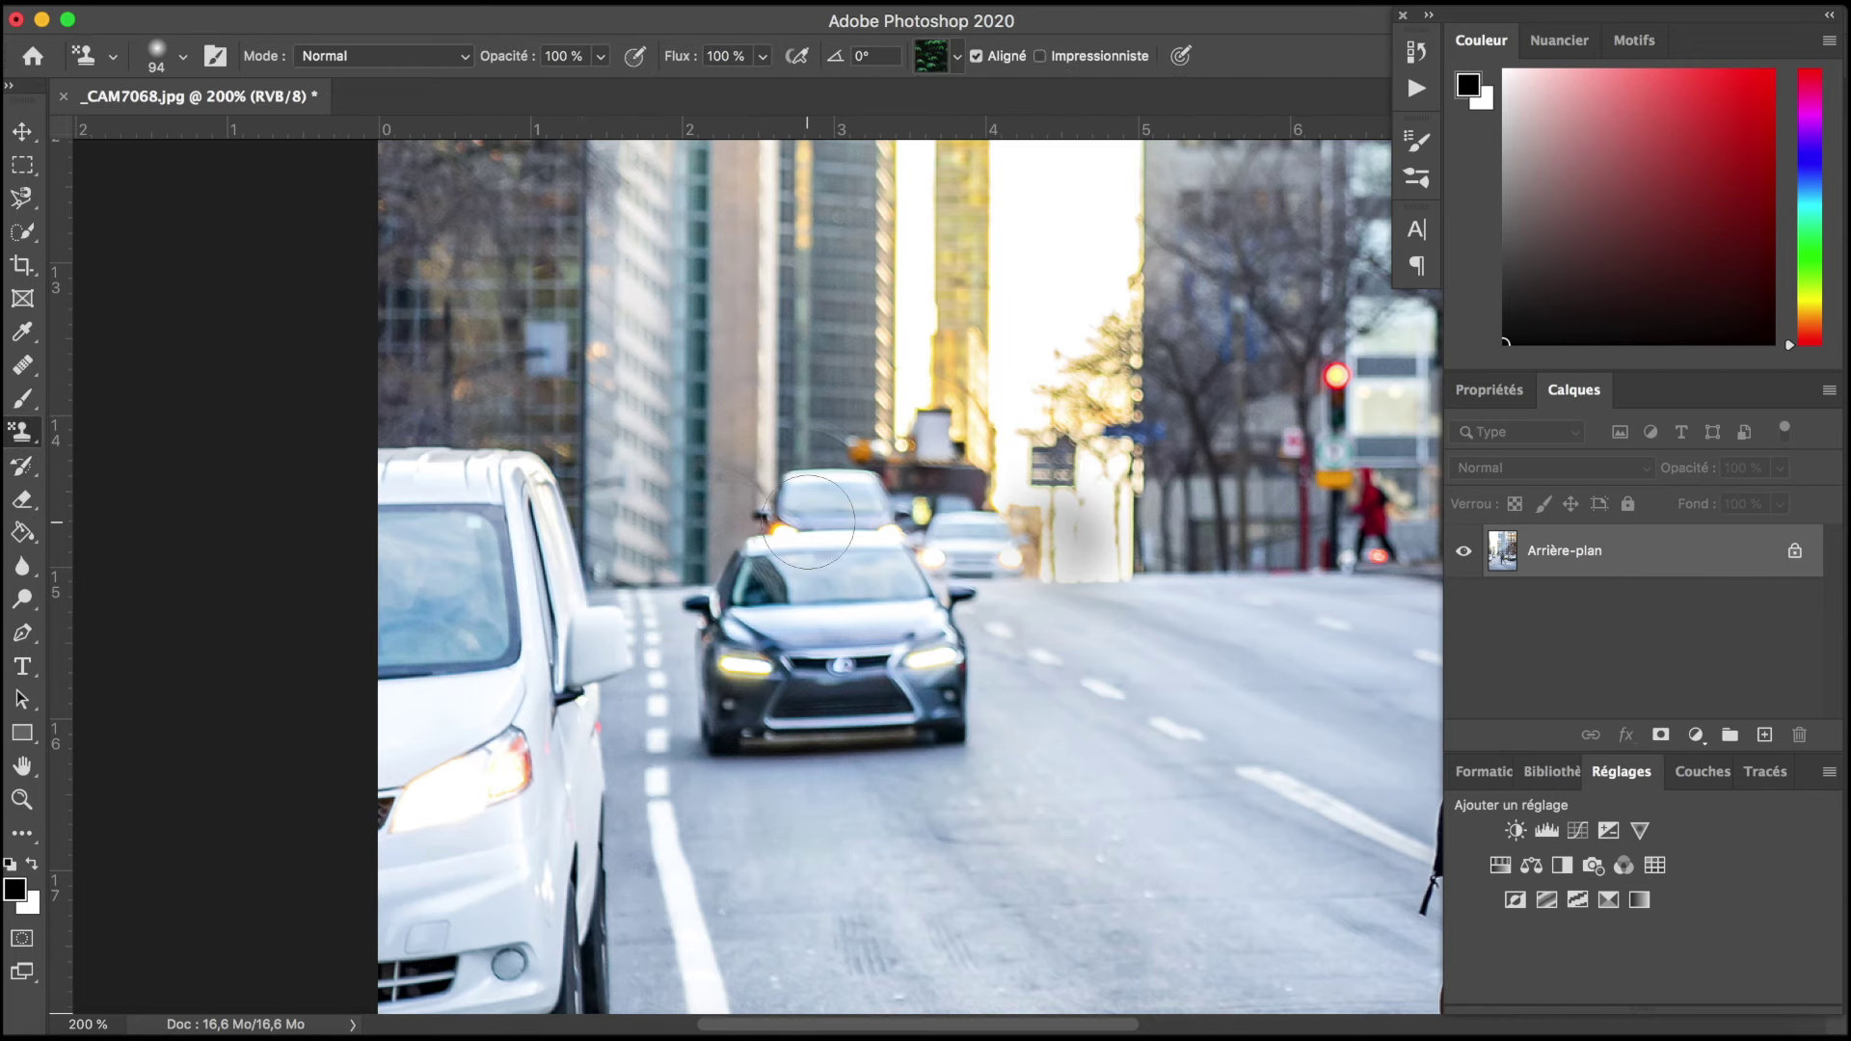
mouse_move(906, 540)
left_mouse_down()
mouse_move(687, 683)
mouse_move(879, 699)
left_mouse_up()
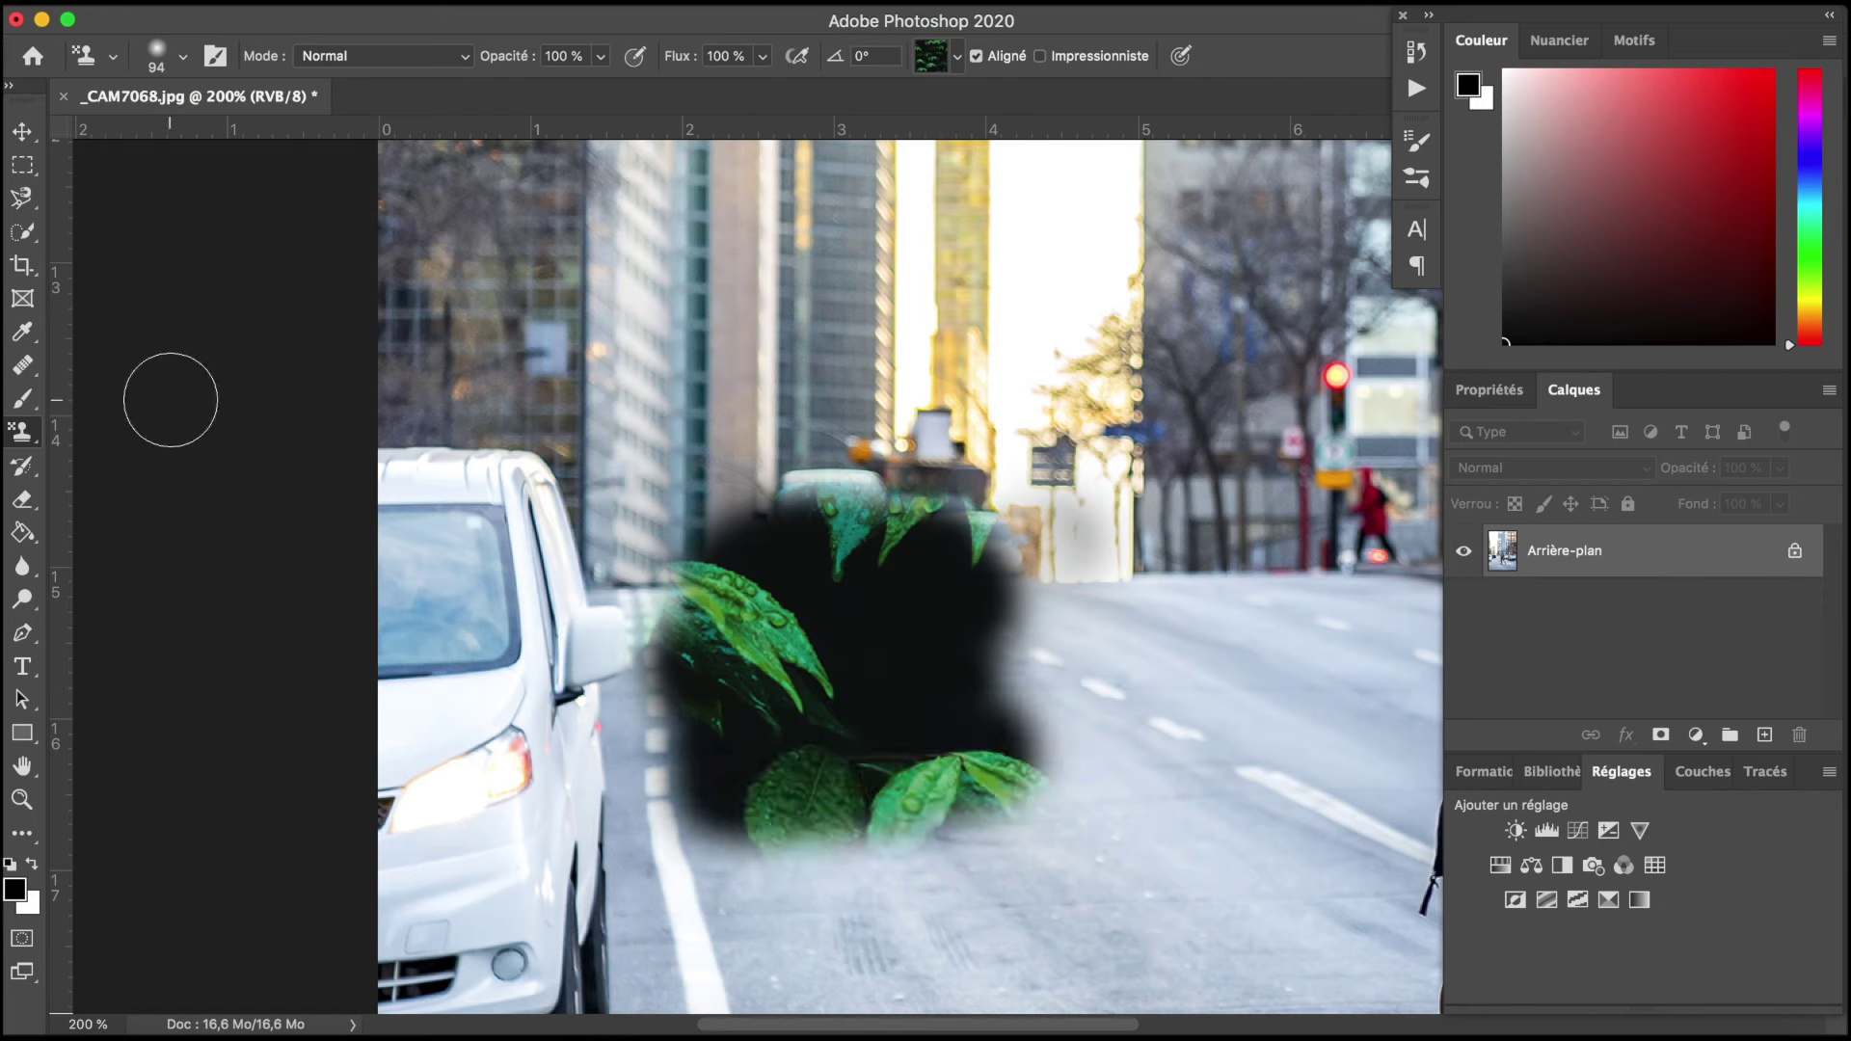
Step: Paint the original road back over the leaf blotch with the History Brush and fit the photo
left_click(22, 465)
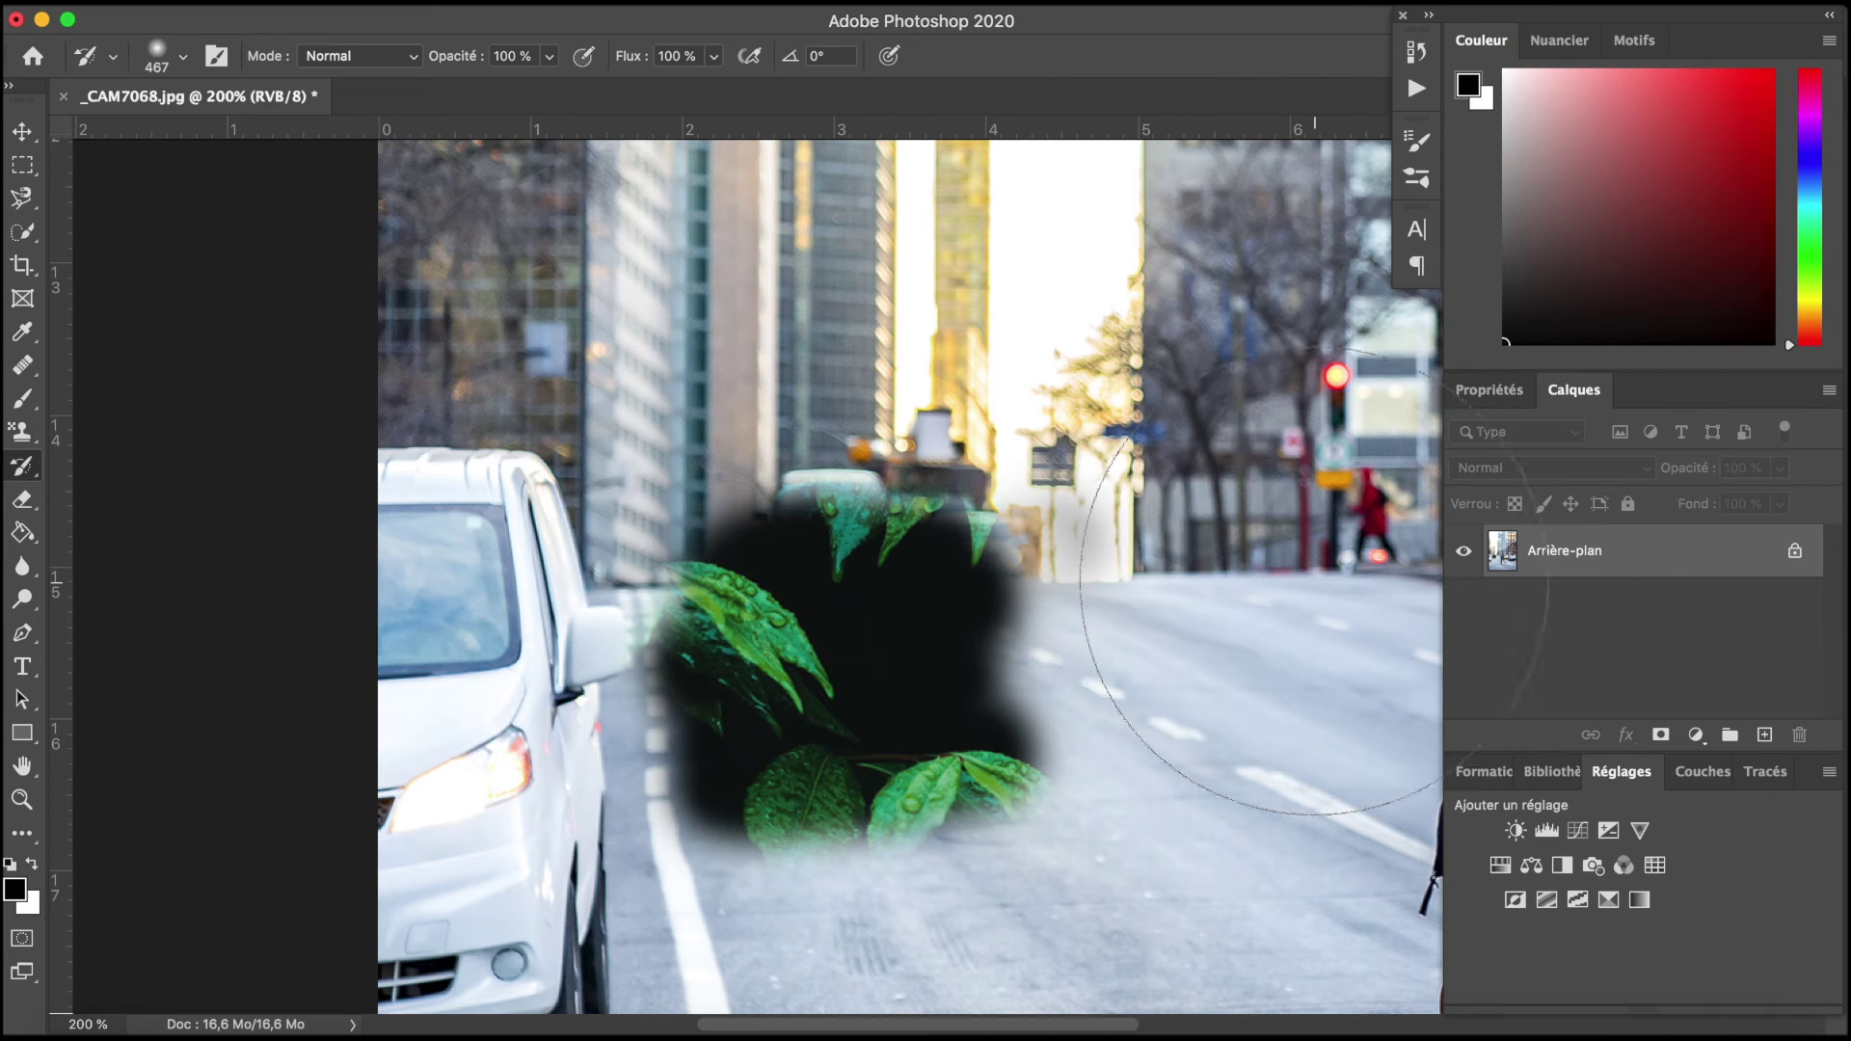
left_click(868, 660)
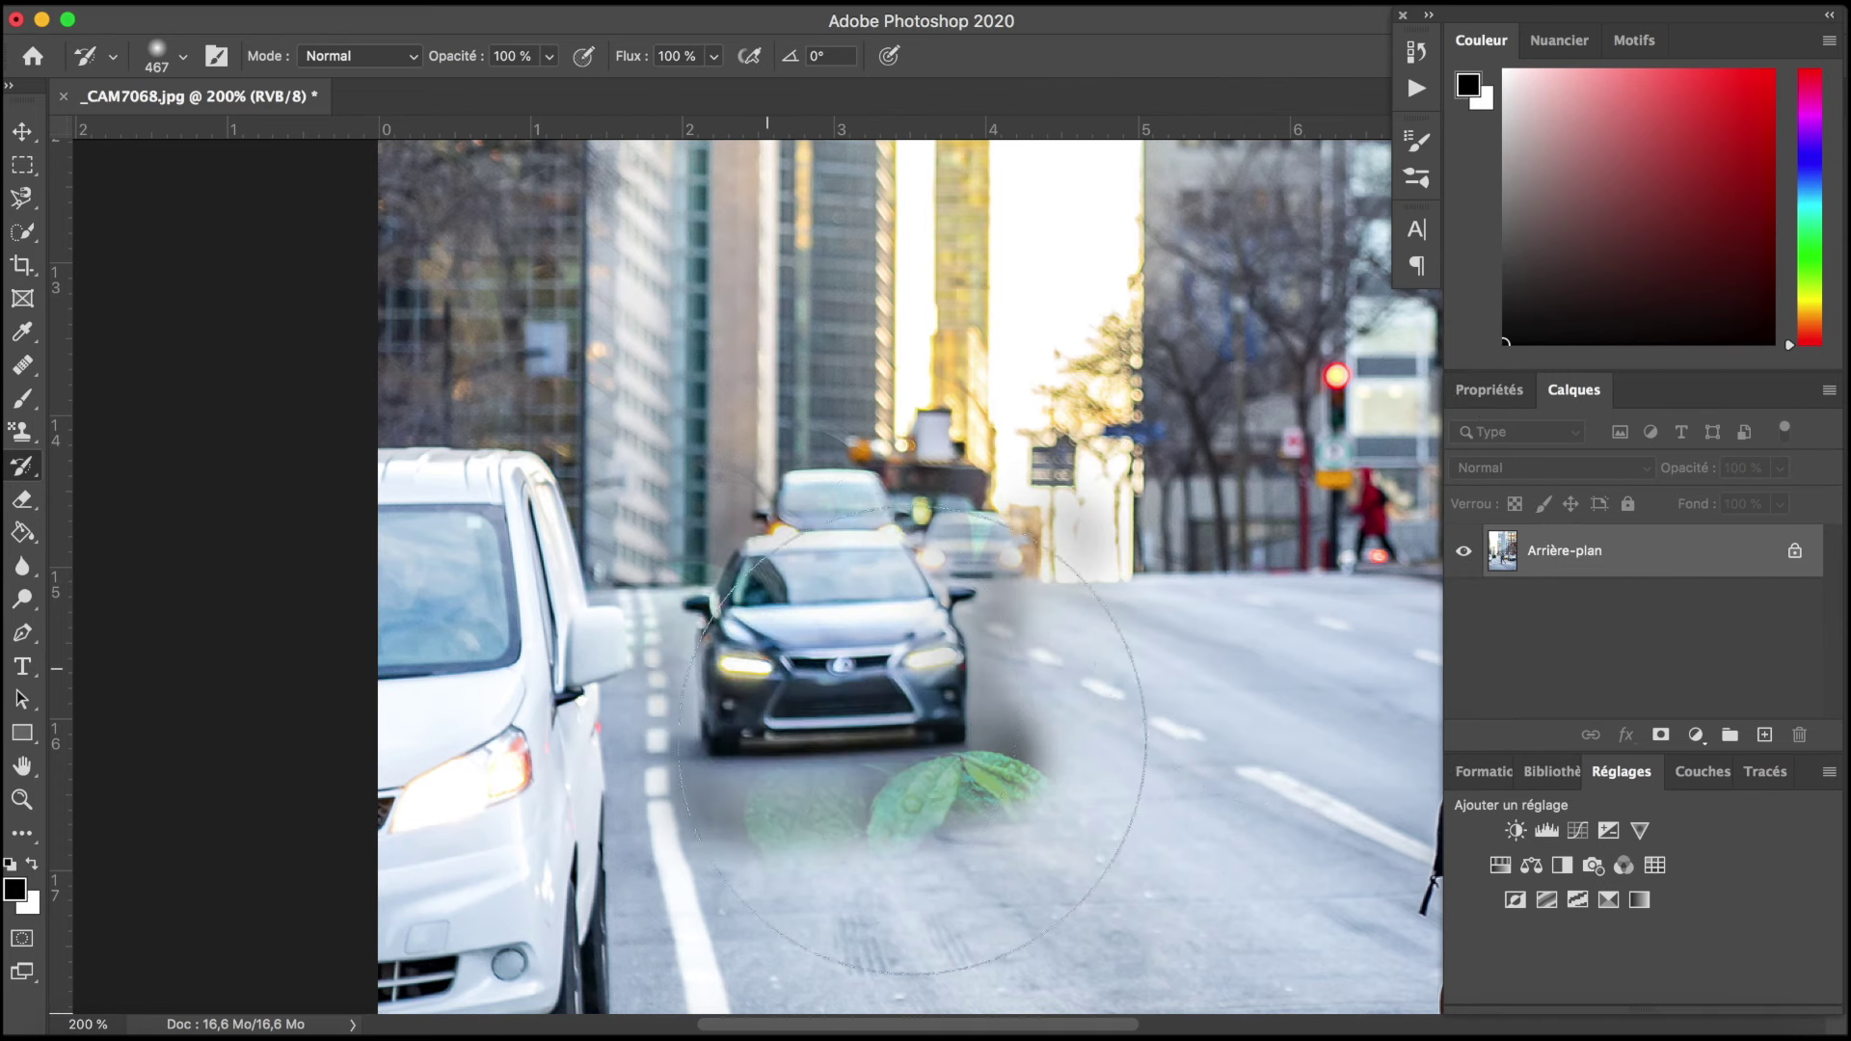
left_click_drag(912, 741, 983, 752)
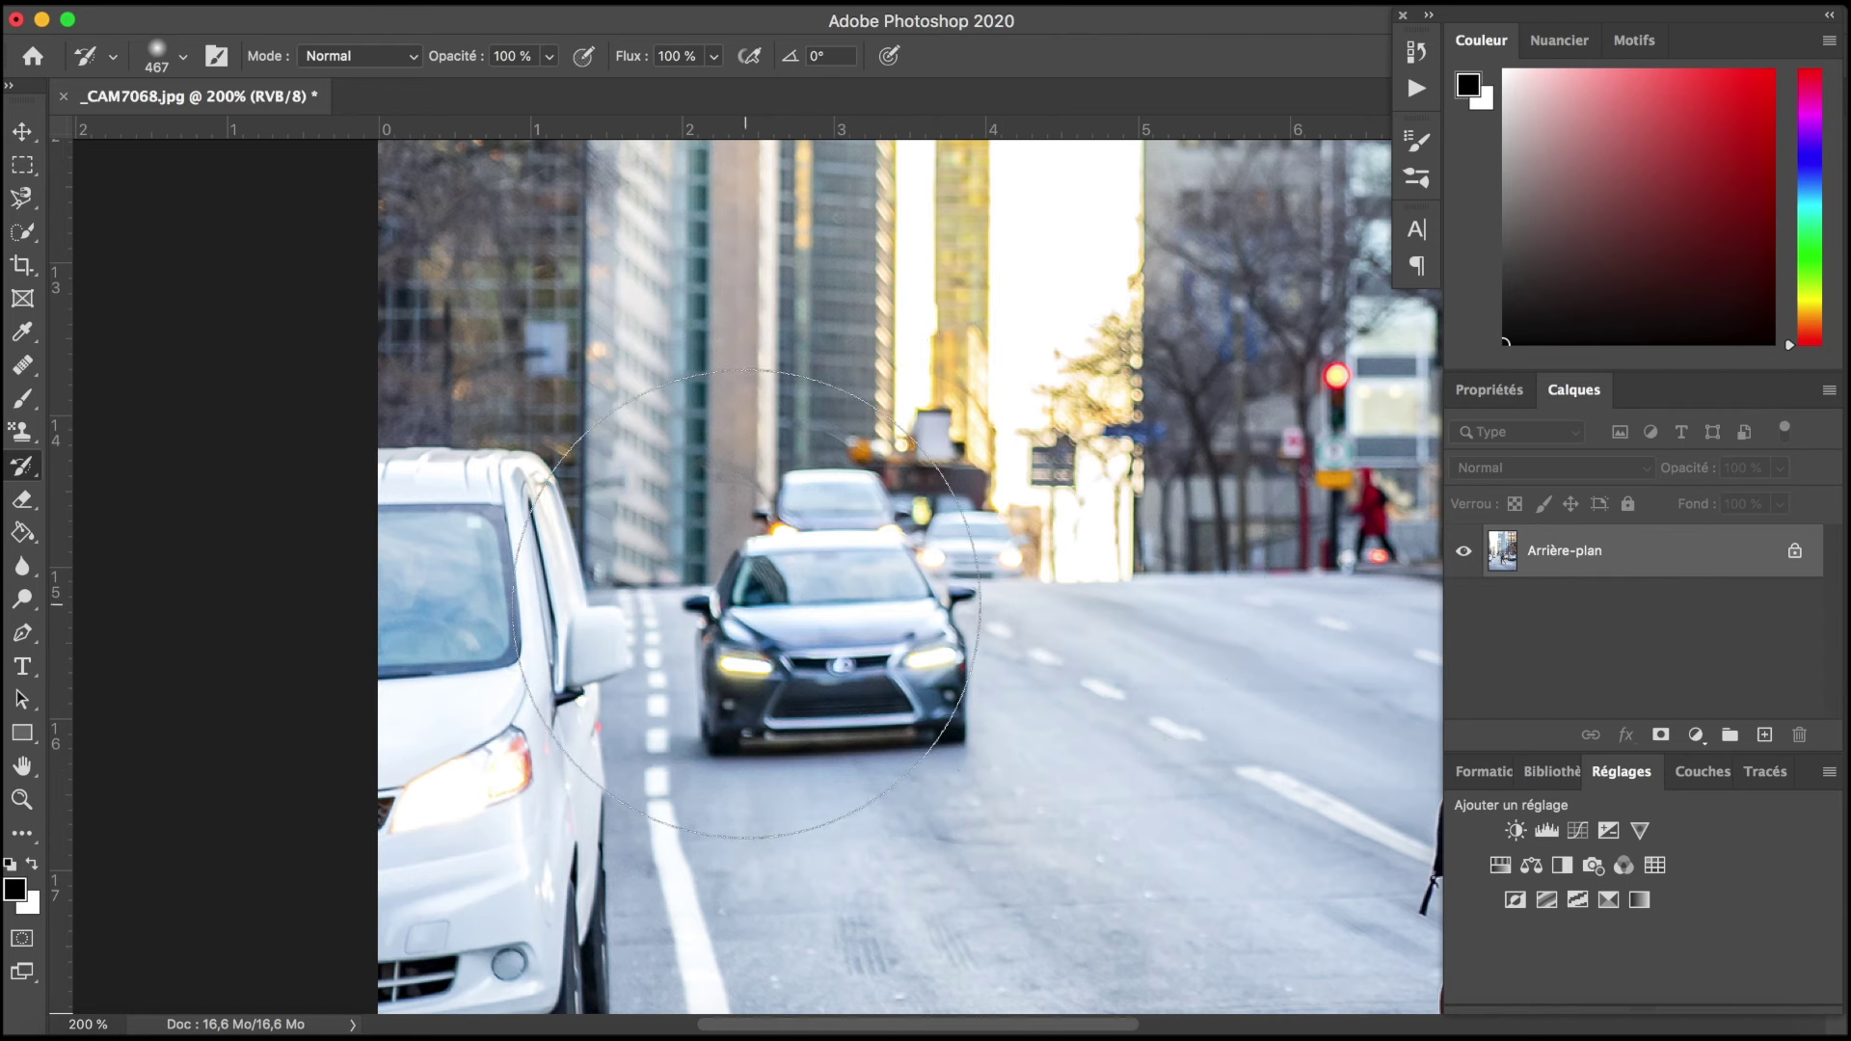
key("ctrl+0")
left_click(23, 501)
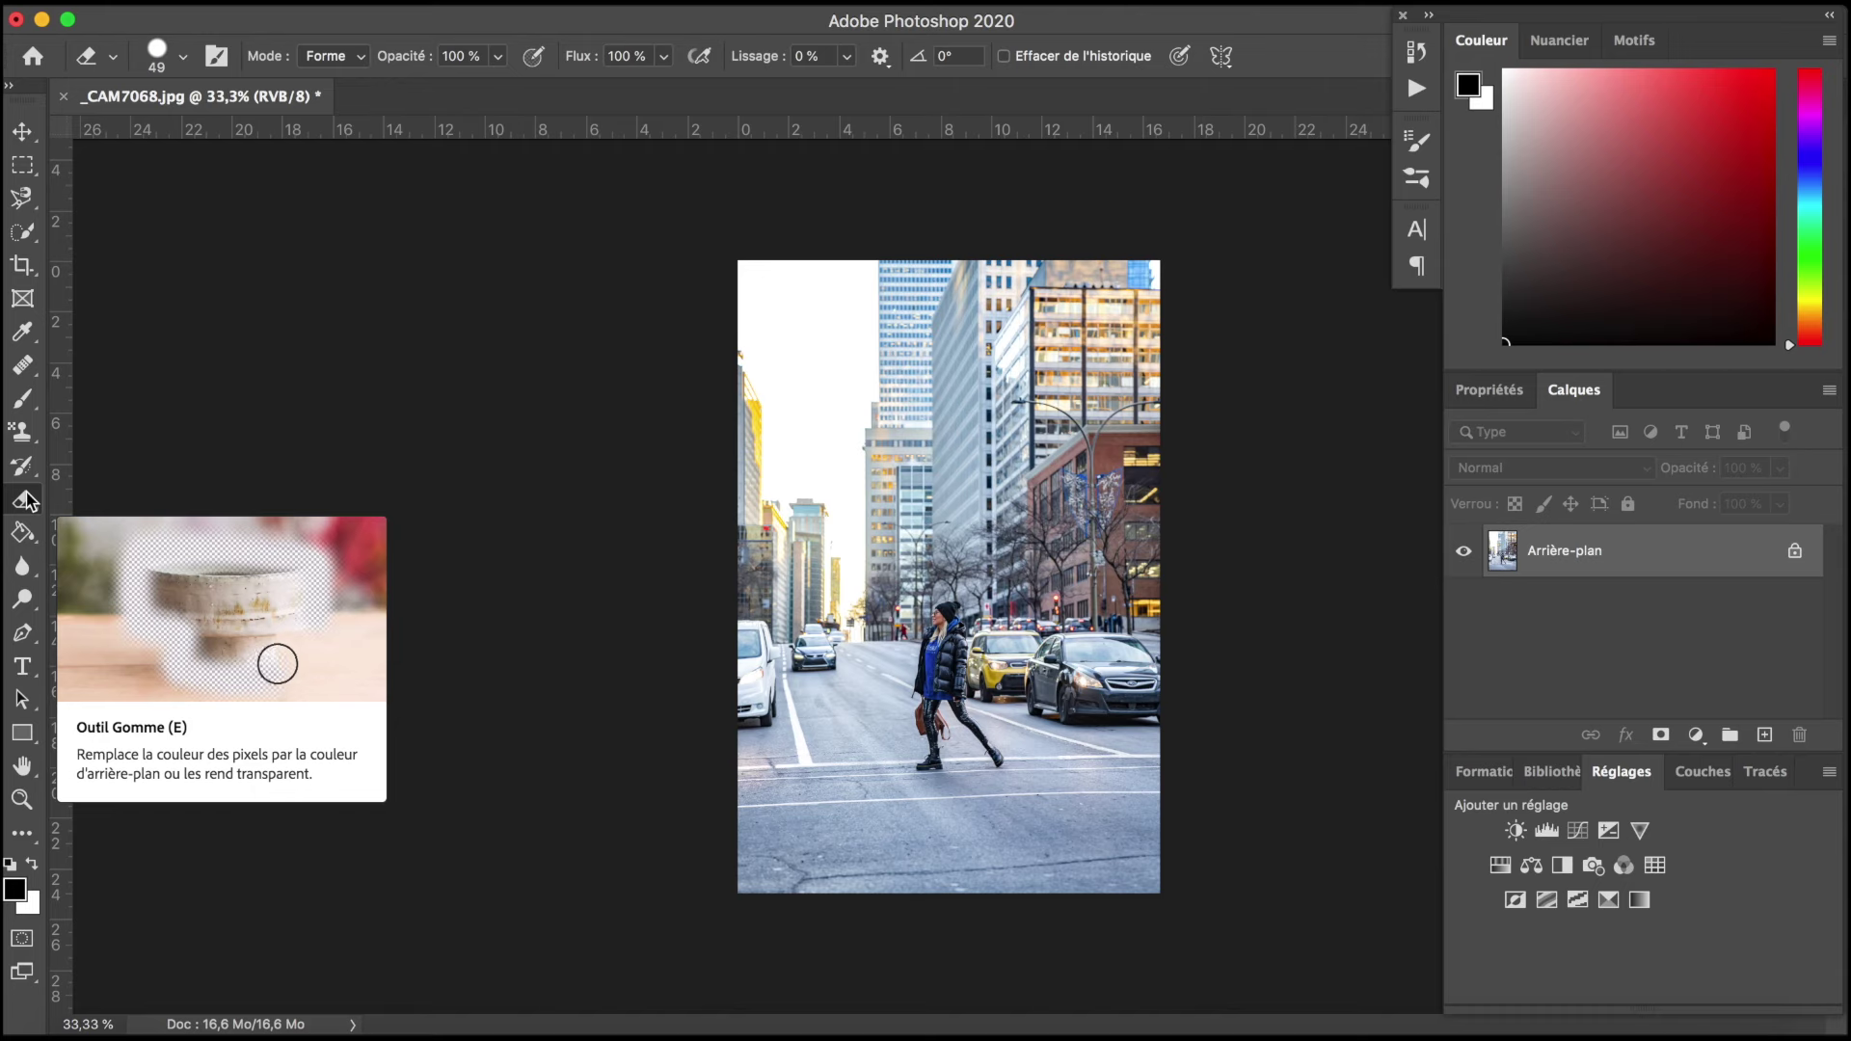
Step: Select the standard Outil Gomme eraser and set its size to 316 px
right_click(27, 500)
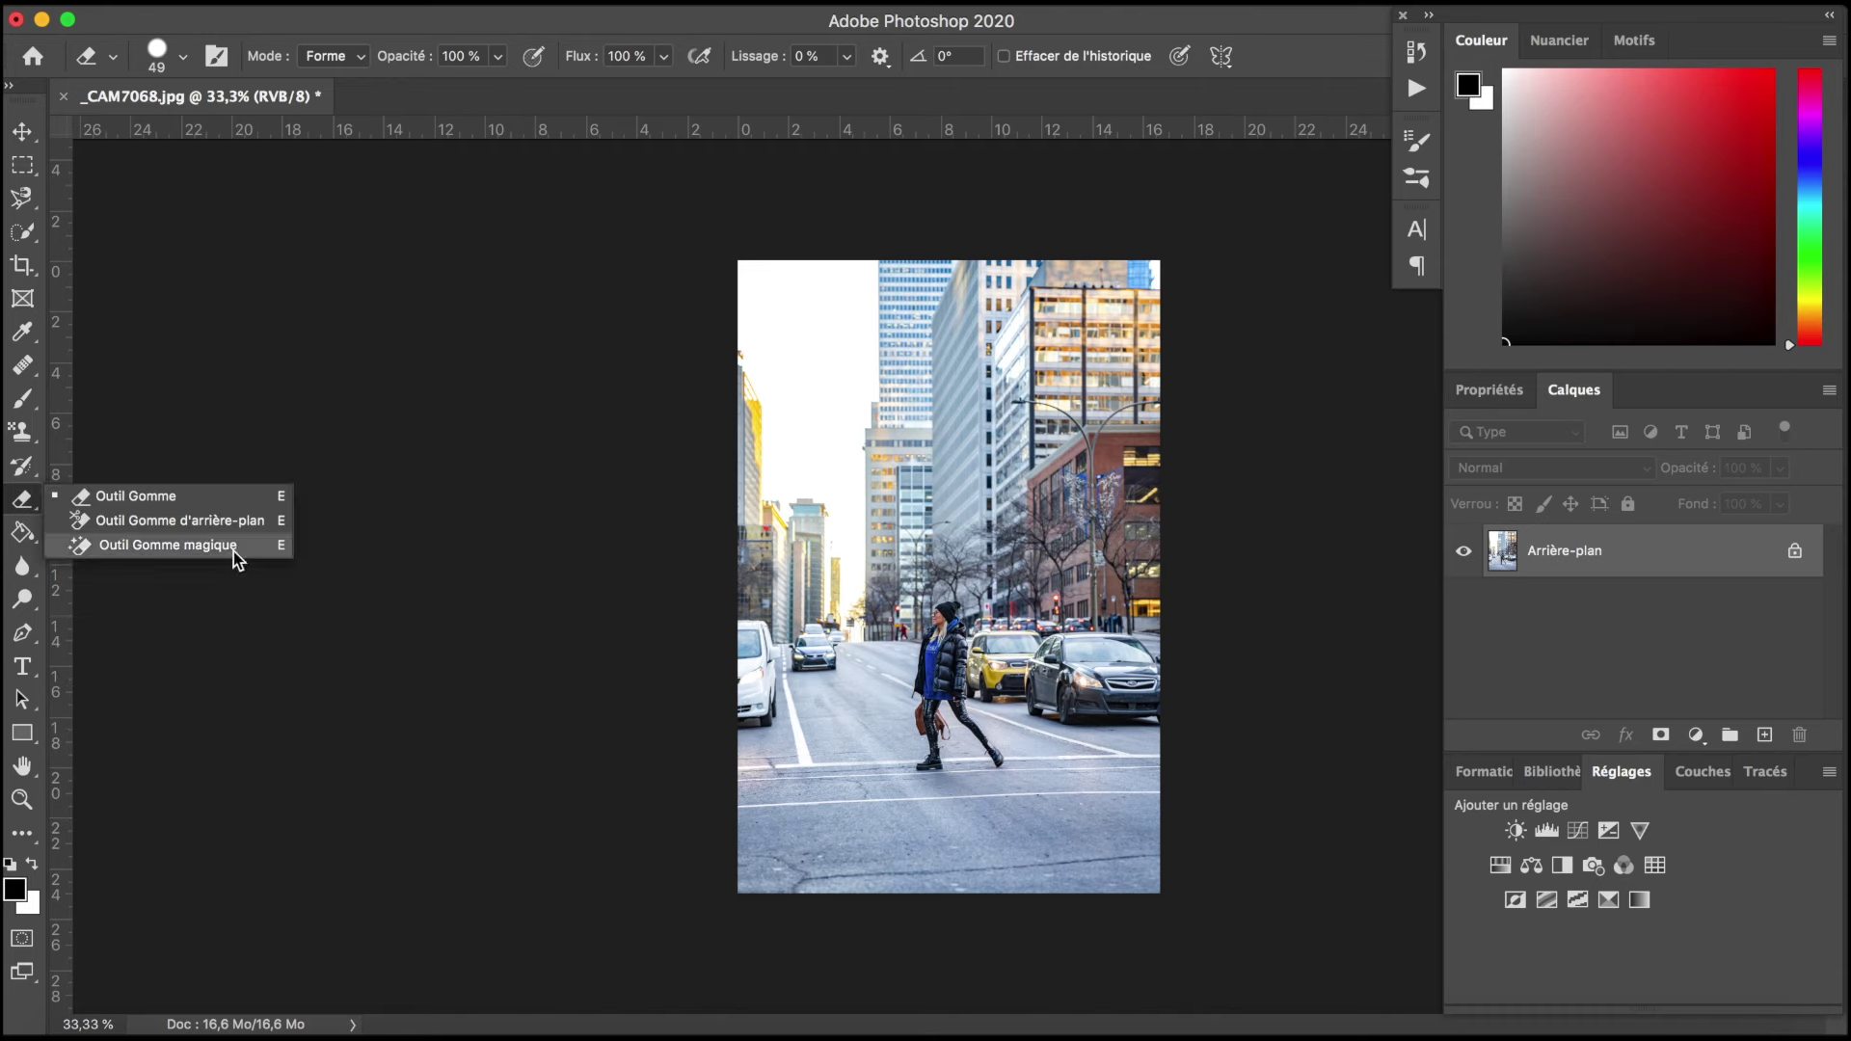
left_click(229, 495)
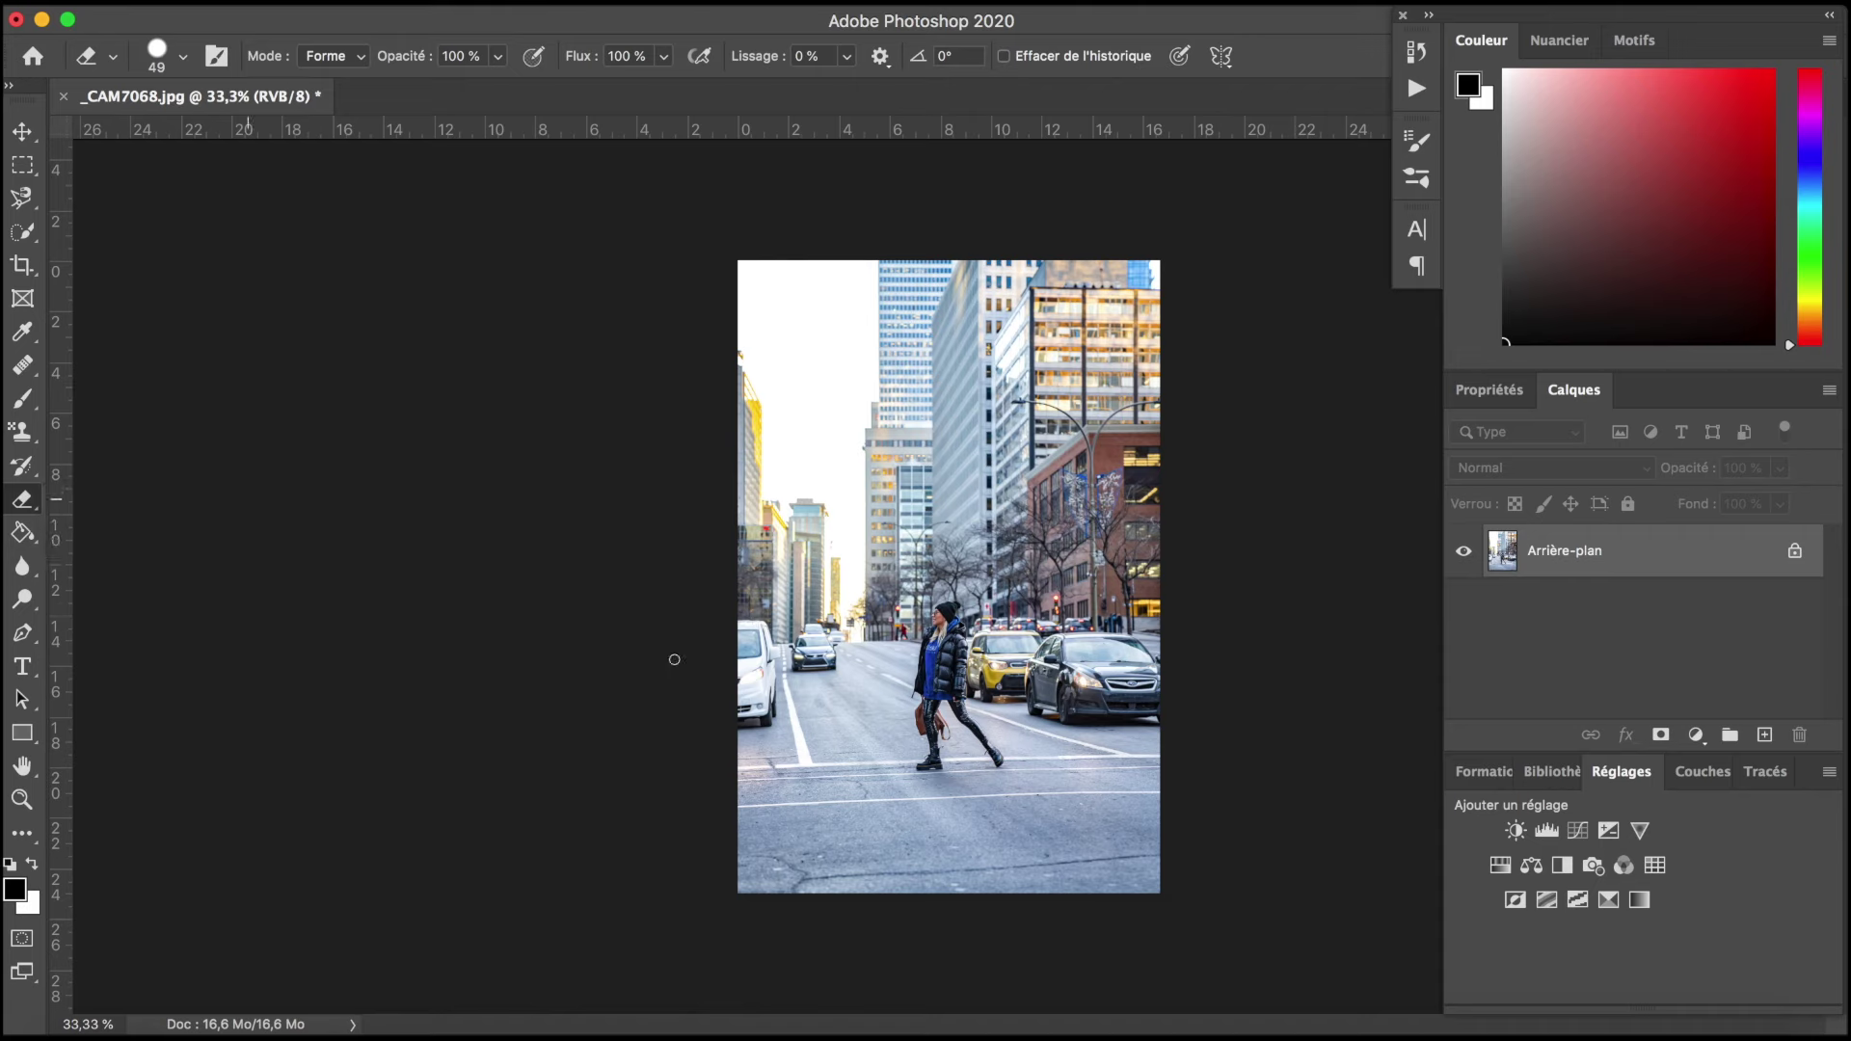
left_click(182, 56)
type("316")
key("Tab")
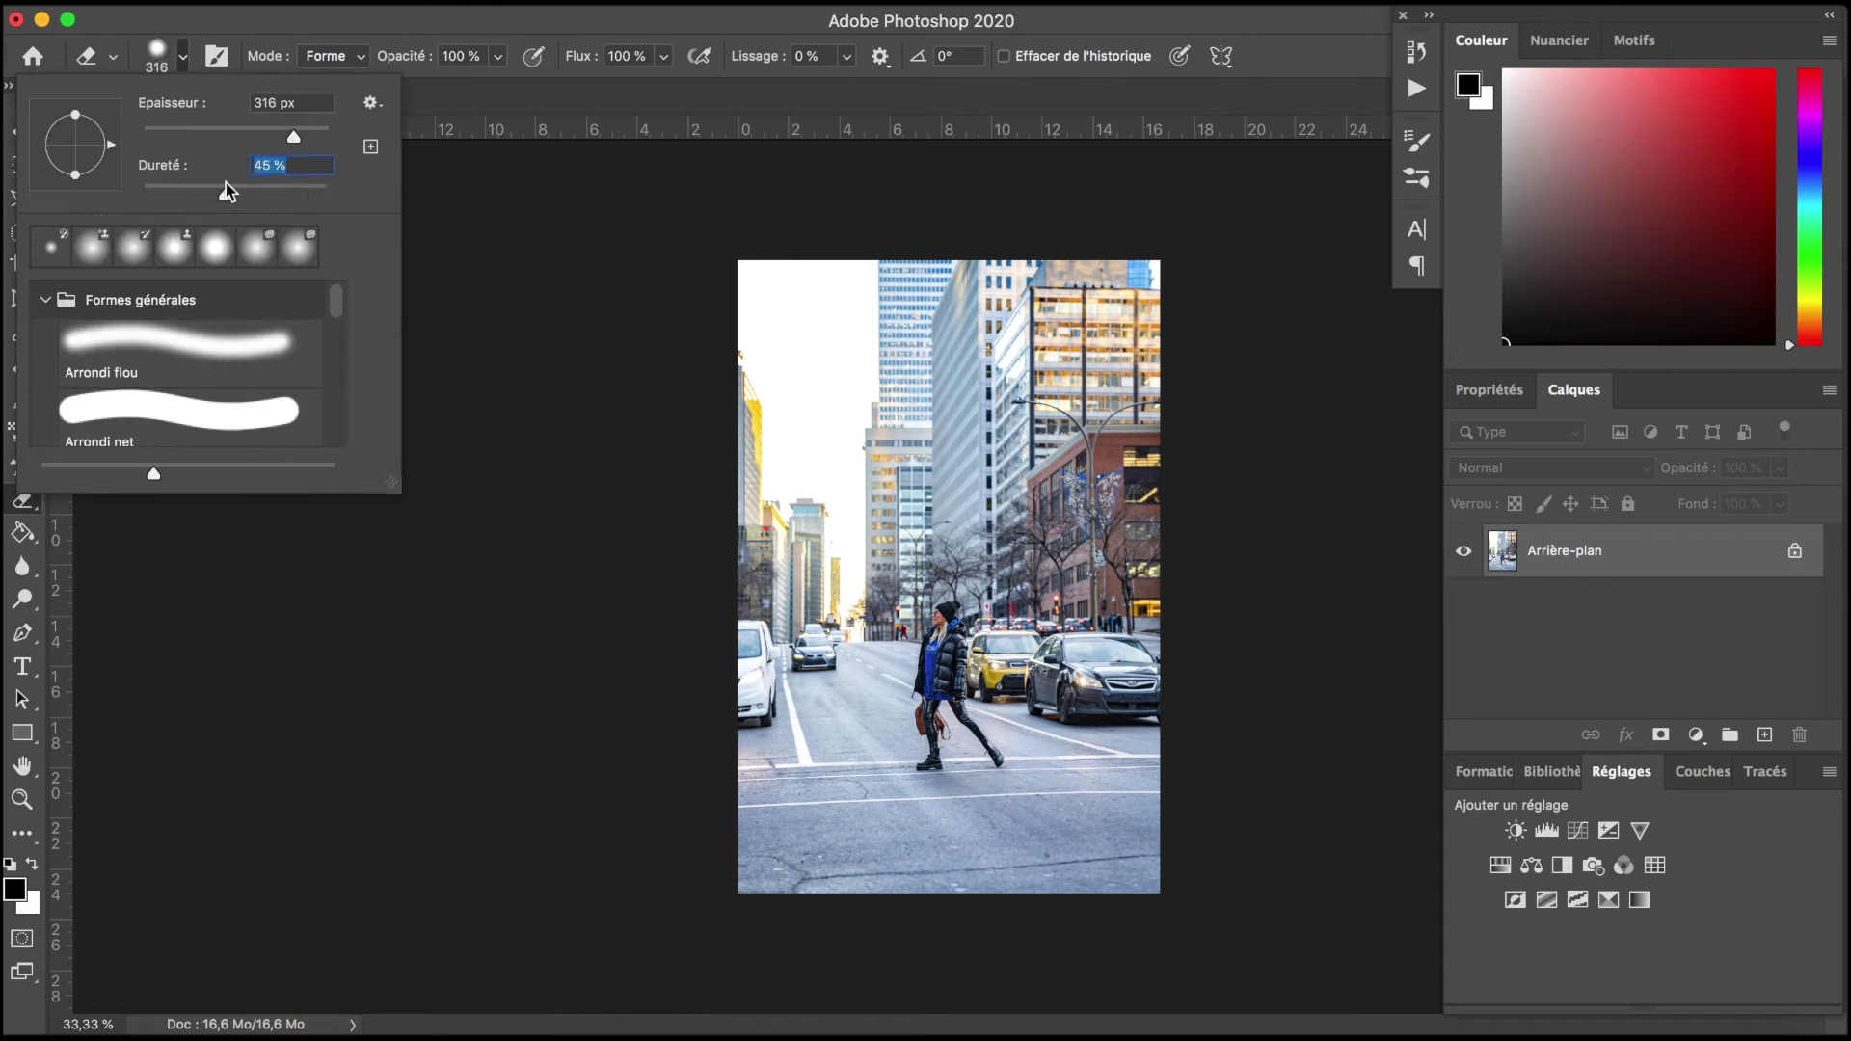
key("Return")
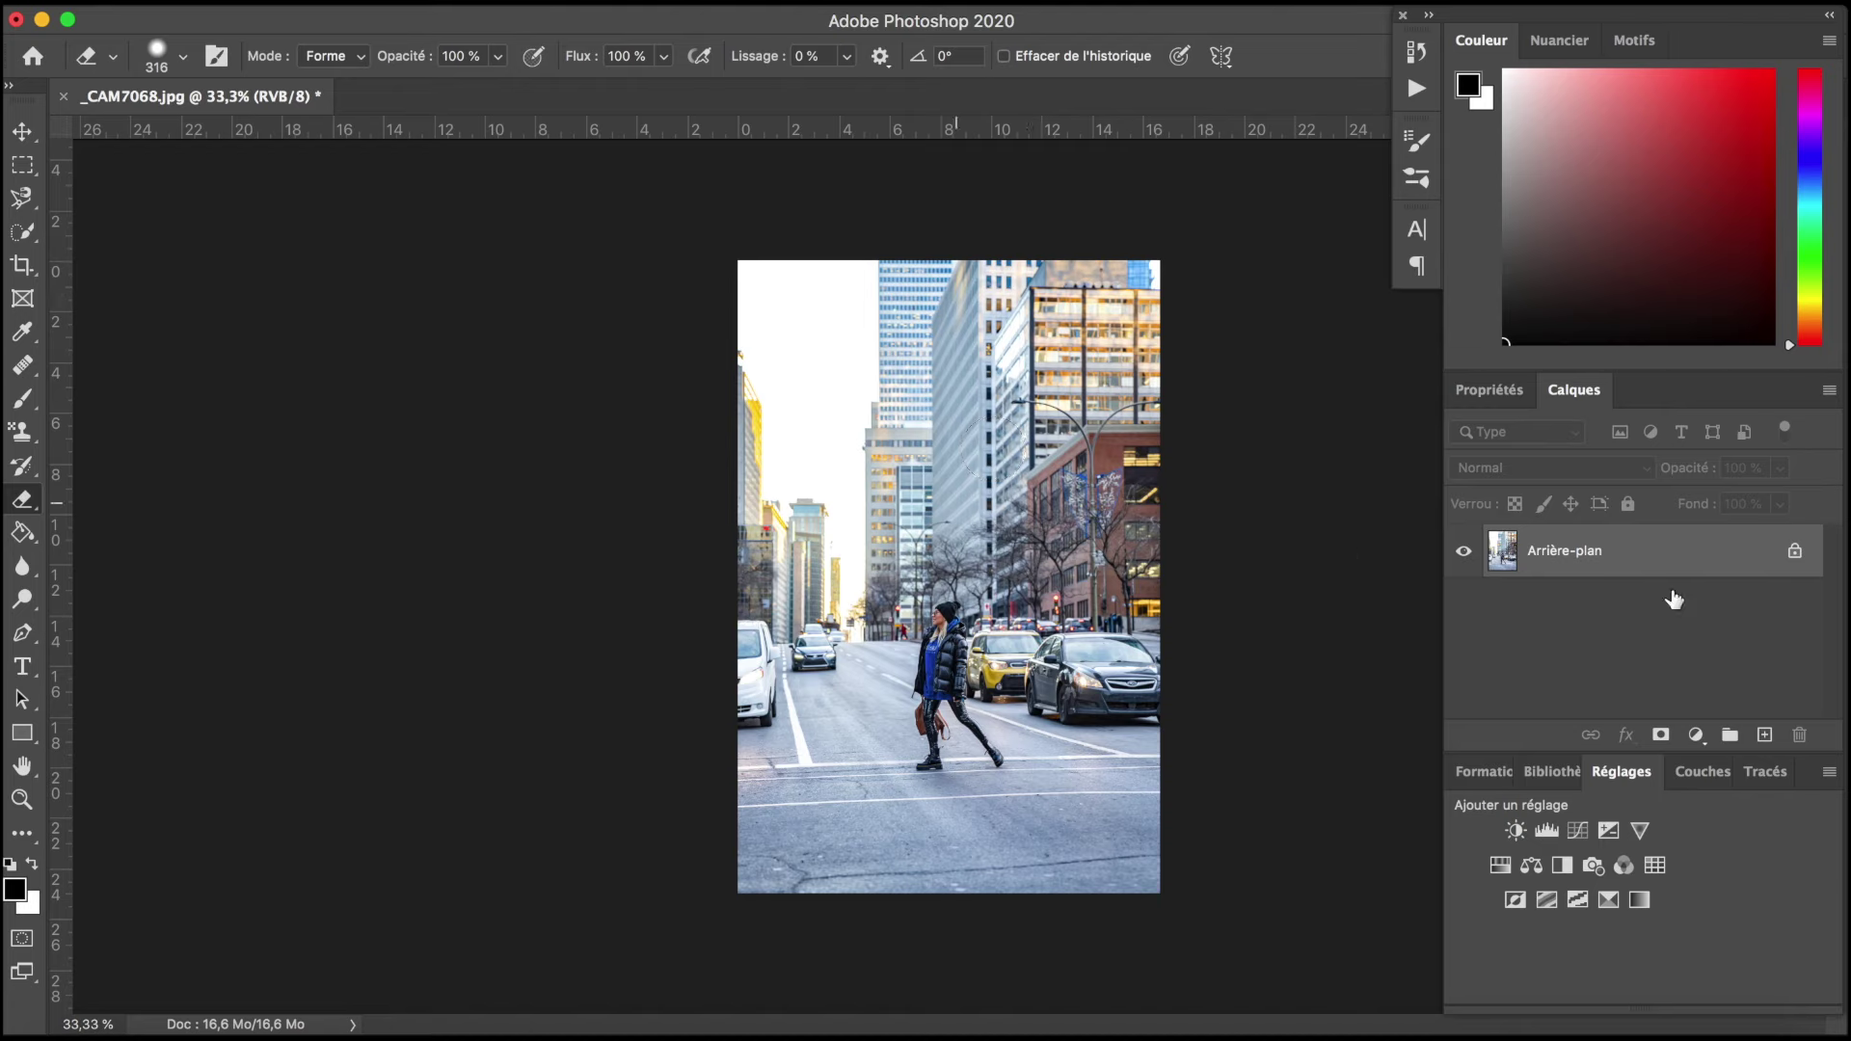
Step: Erase a trial stroke across the sky and buildings, then undo it
mouse_move(936, 371)
left_mouse_down()
mouse_move(849, 528)
mouse_move(855, 495)
left_mouse_up()
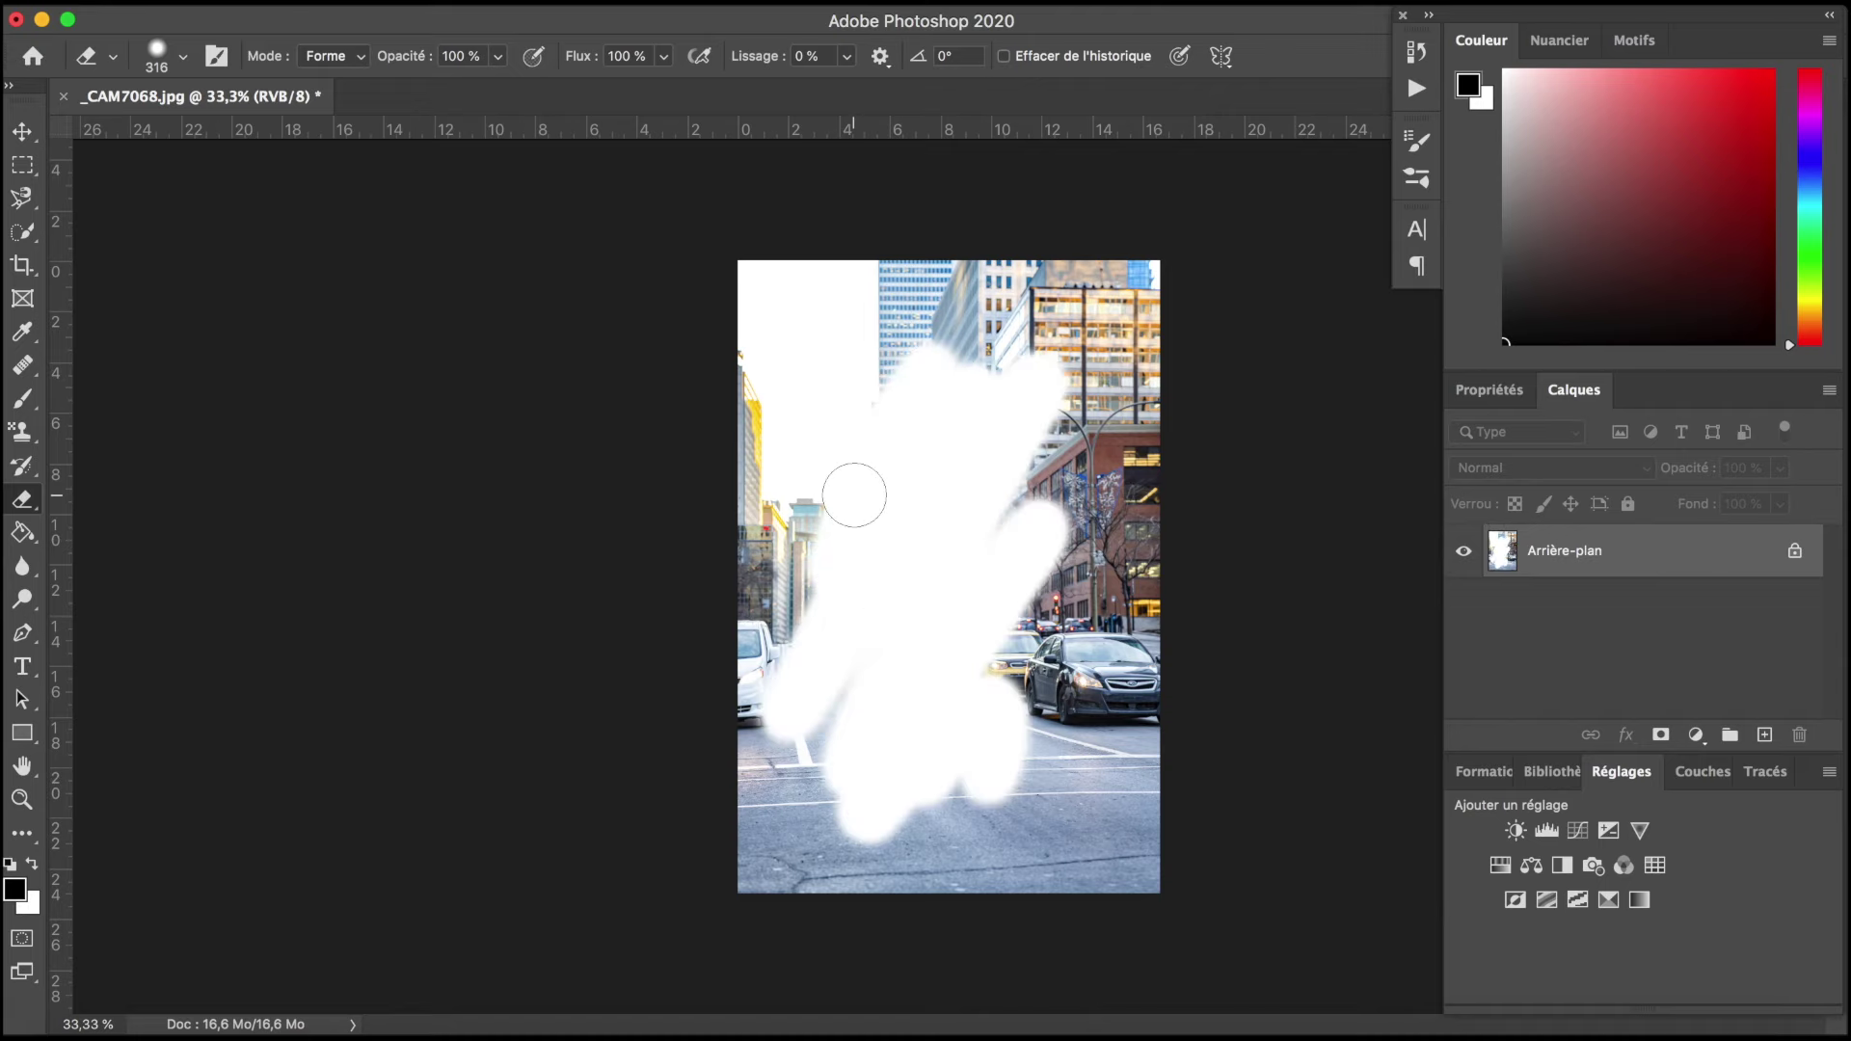
key("ctrl+z")
key("ctrl+z")
left_click(26, 135)
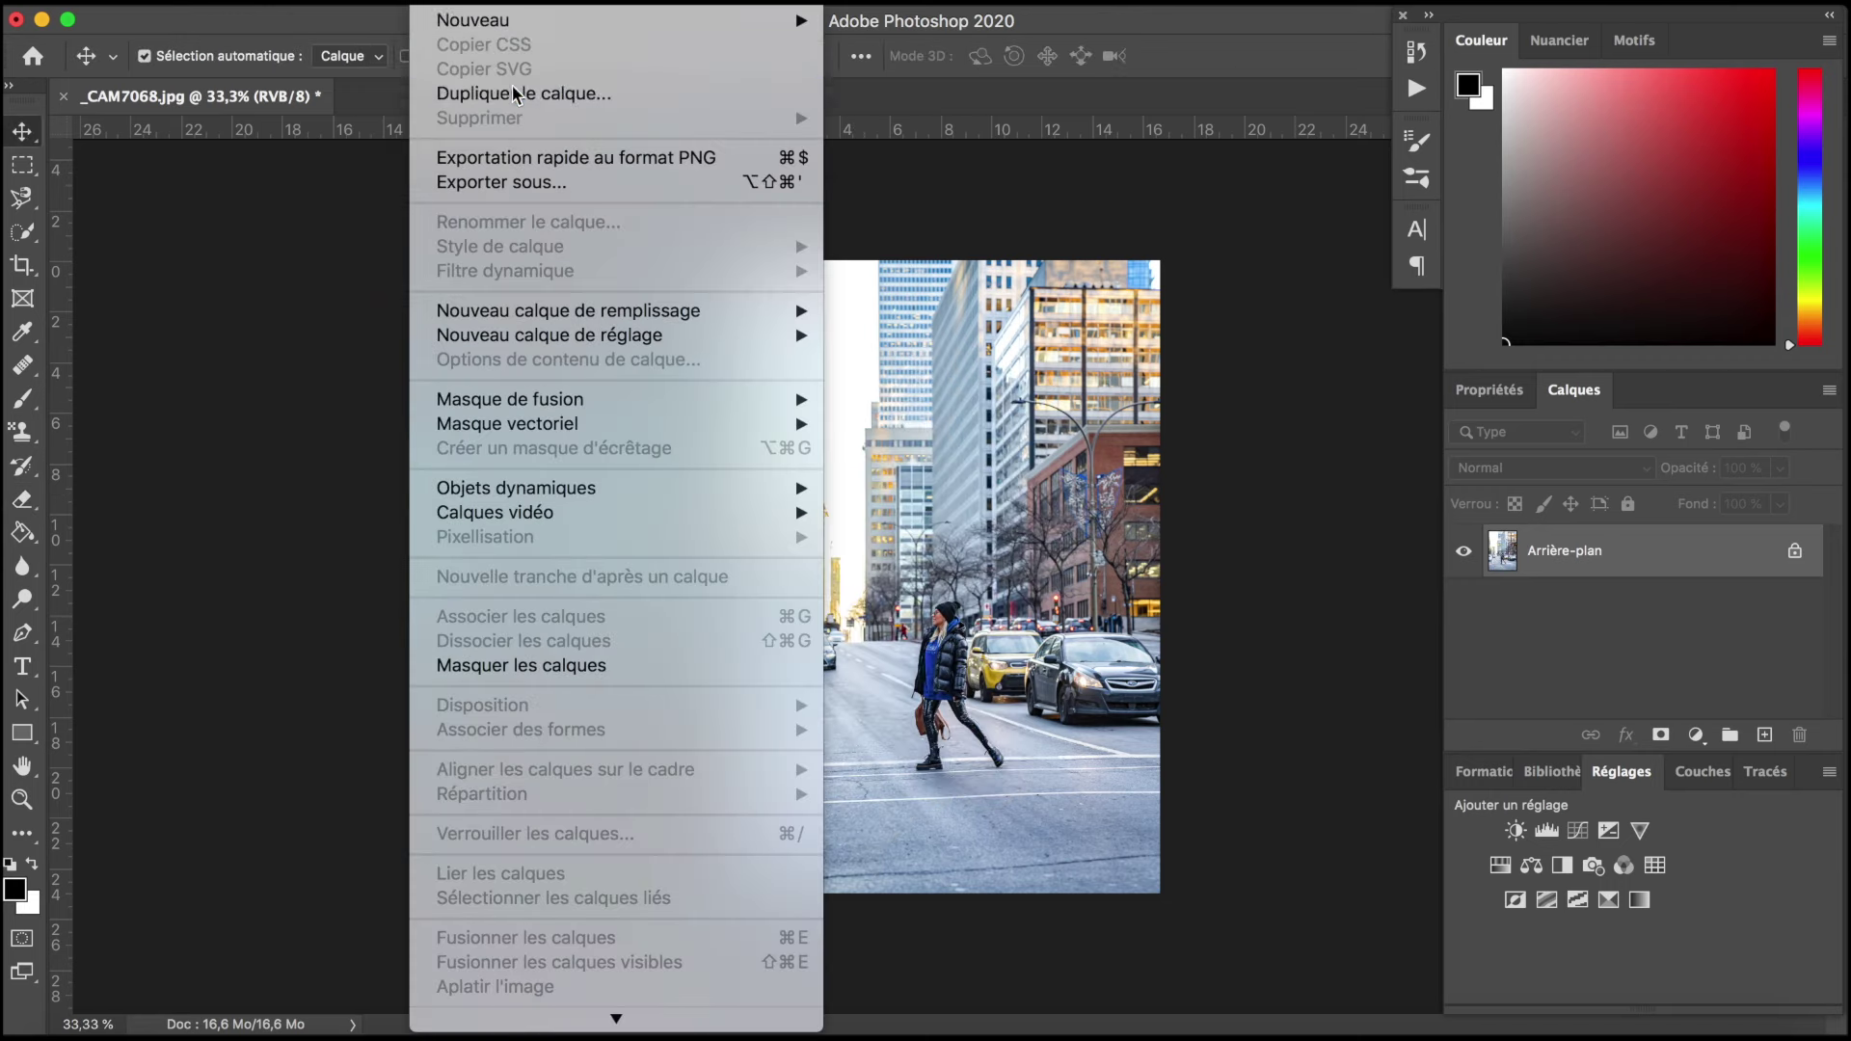
Step: Duplicate the background layer, add a -100 saturation Hue/Saturation adjustment, and merge it down
left_click(512, 87)
left_click(1173, 415)
left_click(1500, 865)
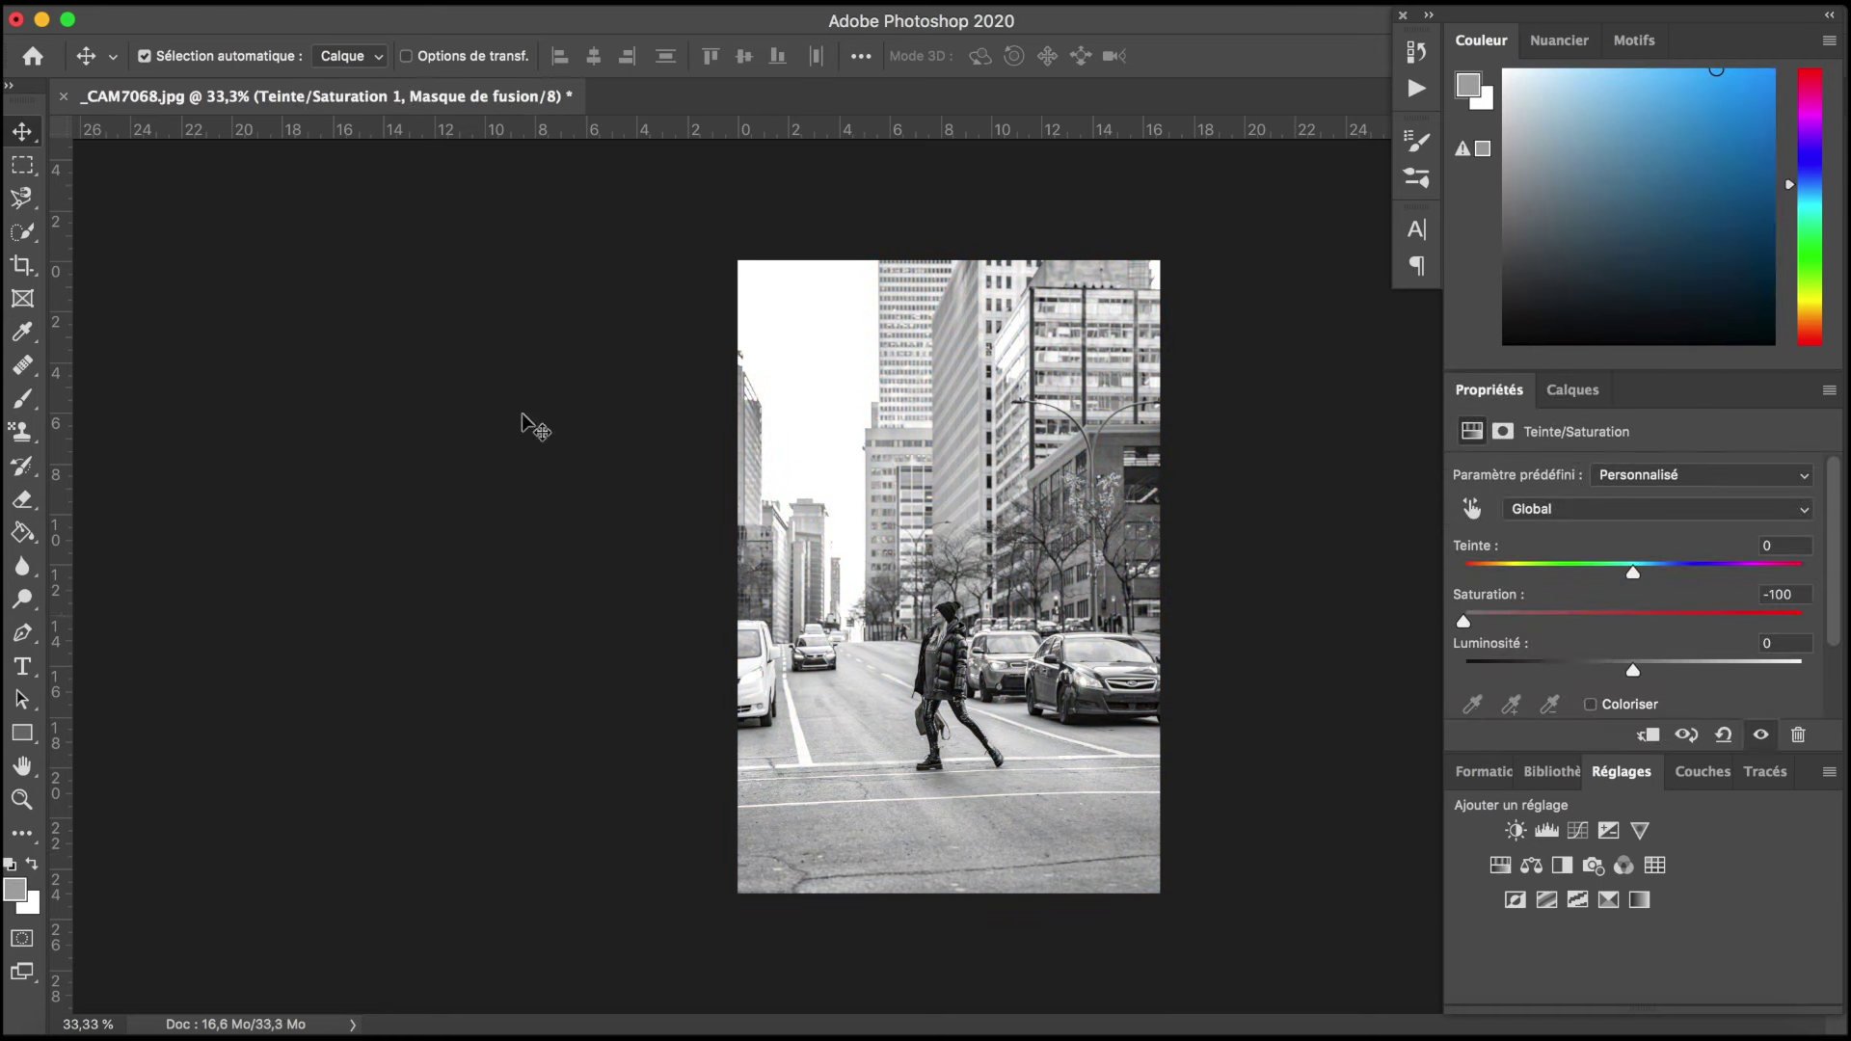
left_click(1570, 391)
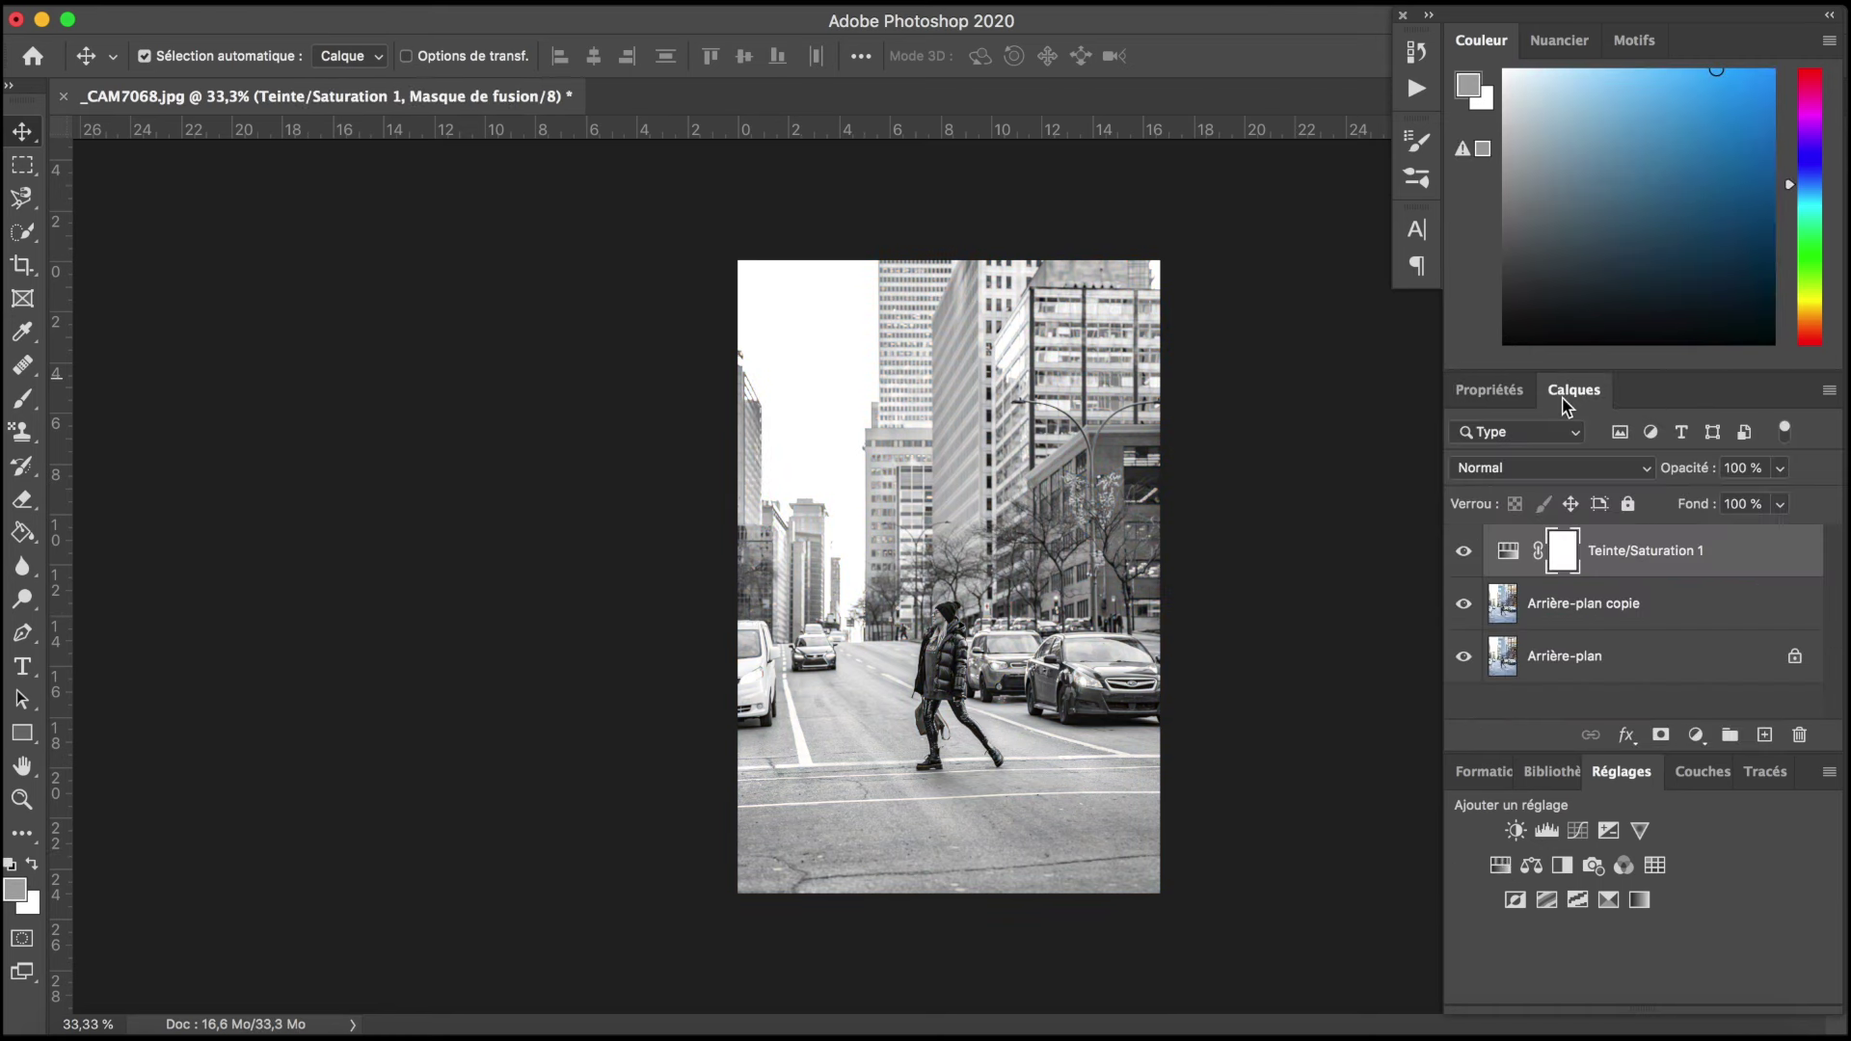
left_click(1624, 554)
right_click(1622, 551)
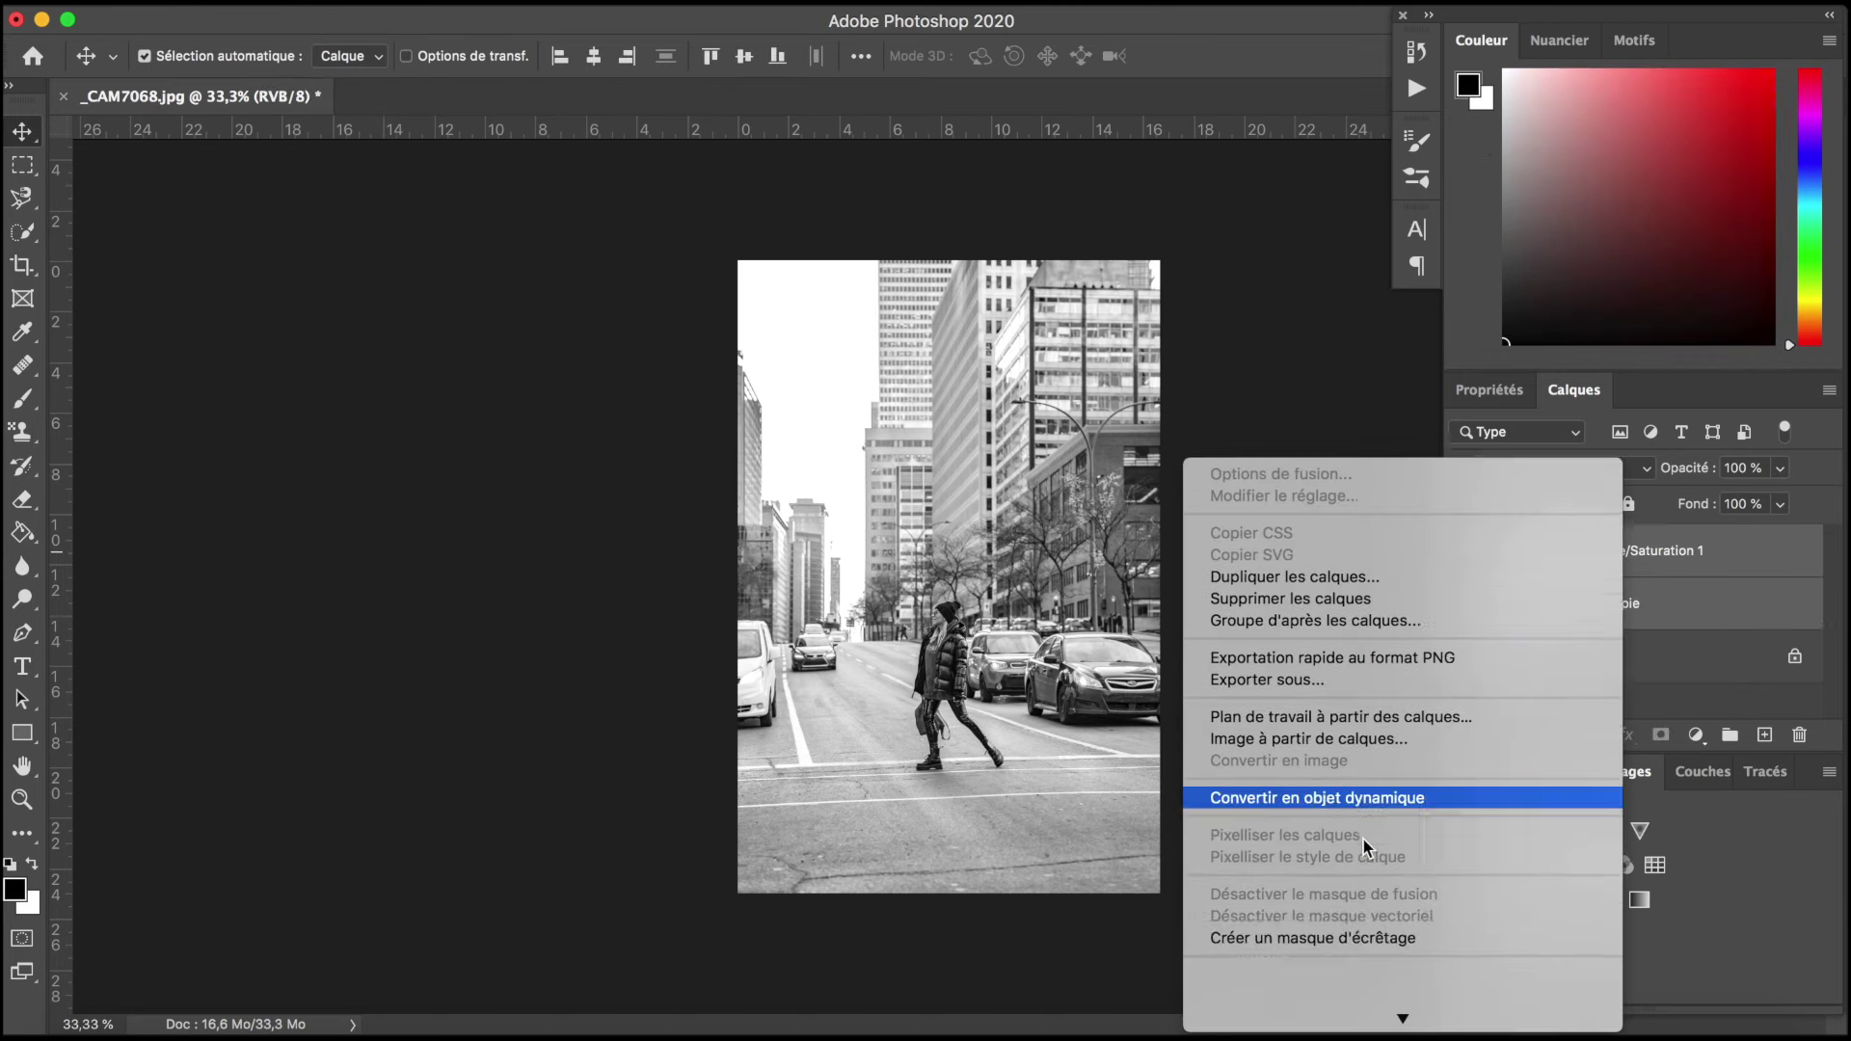
left_click(1370, 712)
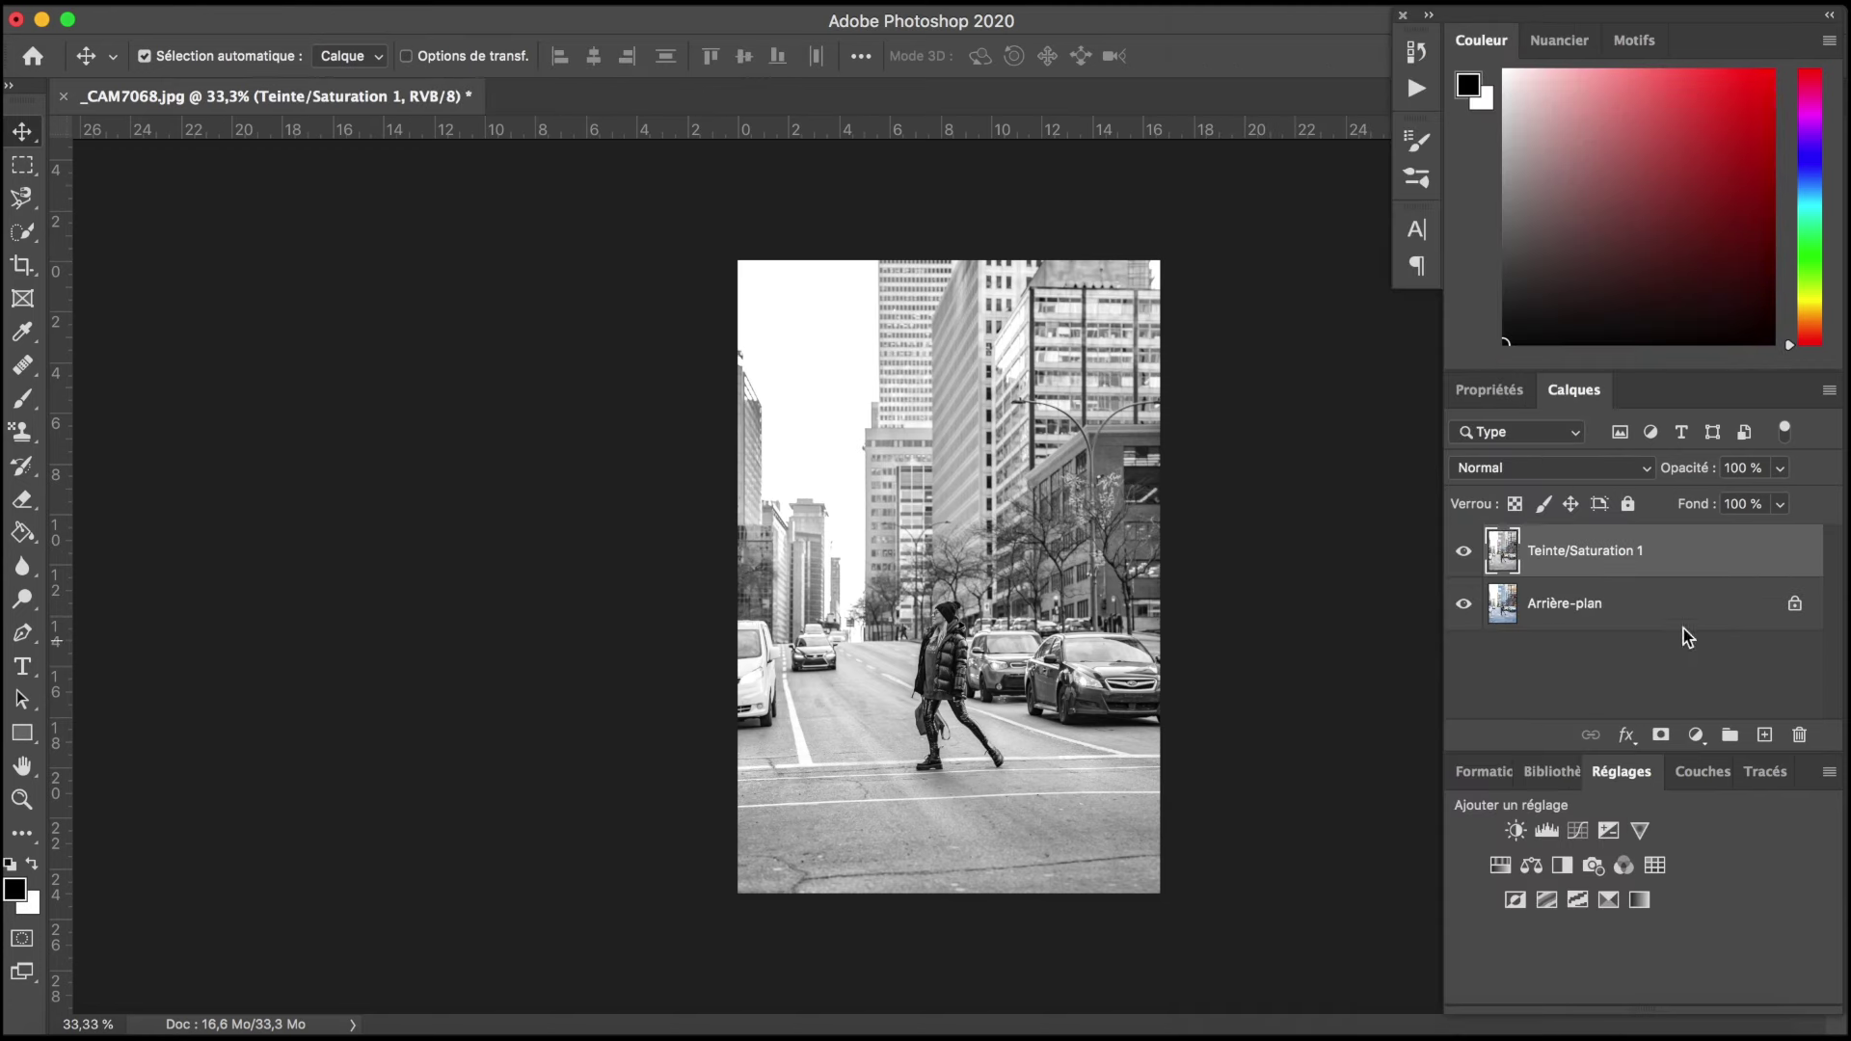
Step: Erase the grey copy over the woman, yellow car, road and distant buildings to restore colour
left_click(37, 494)
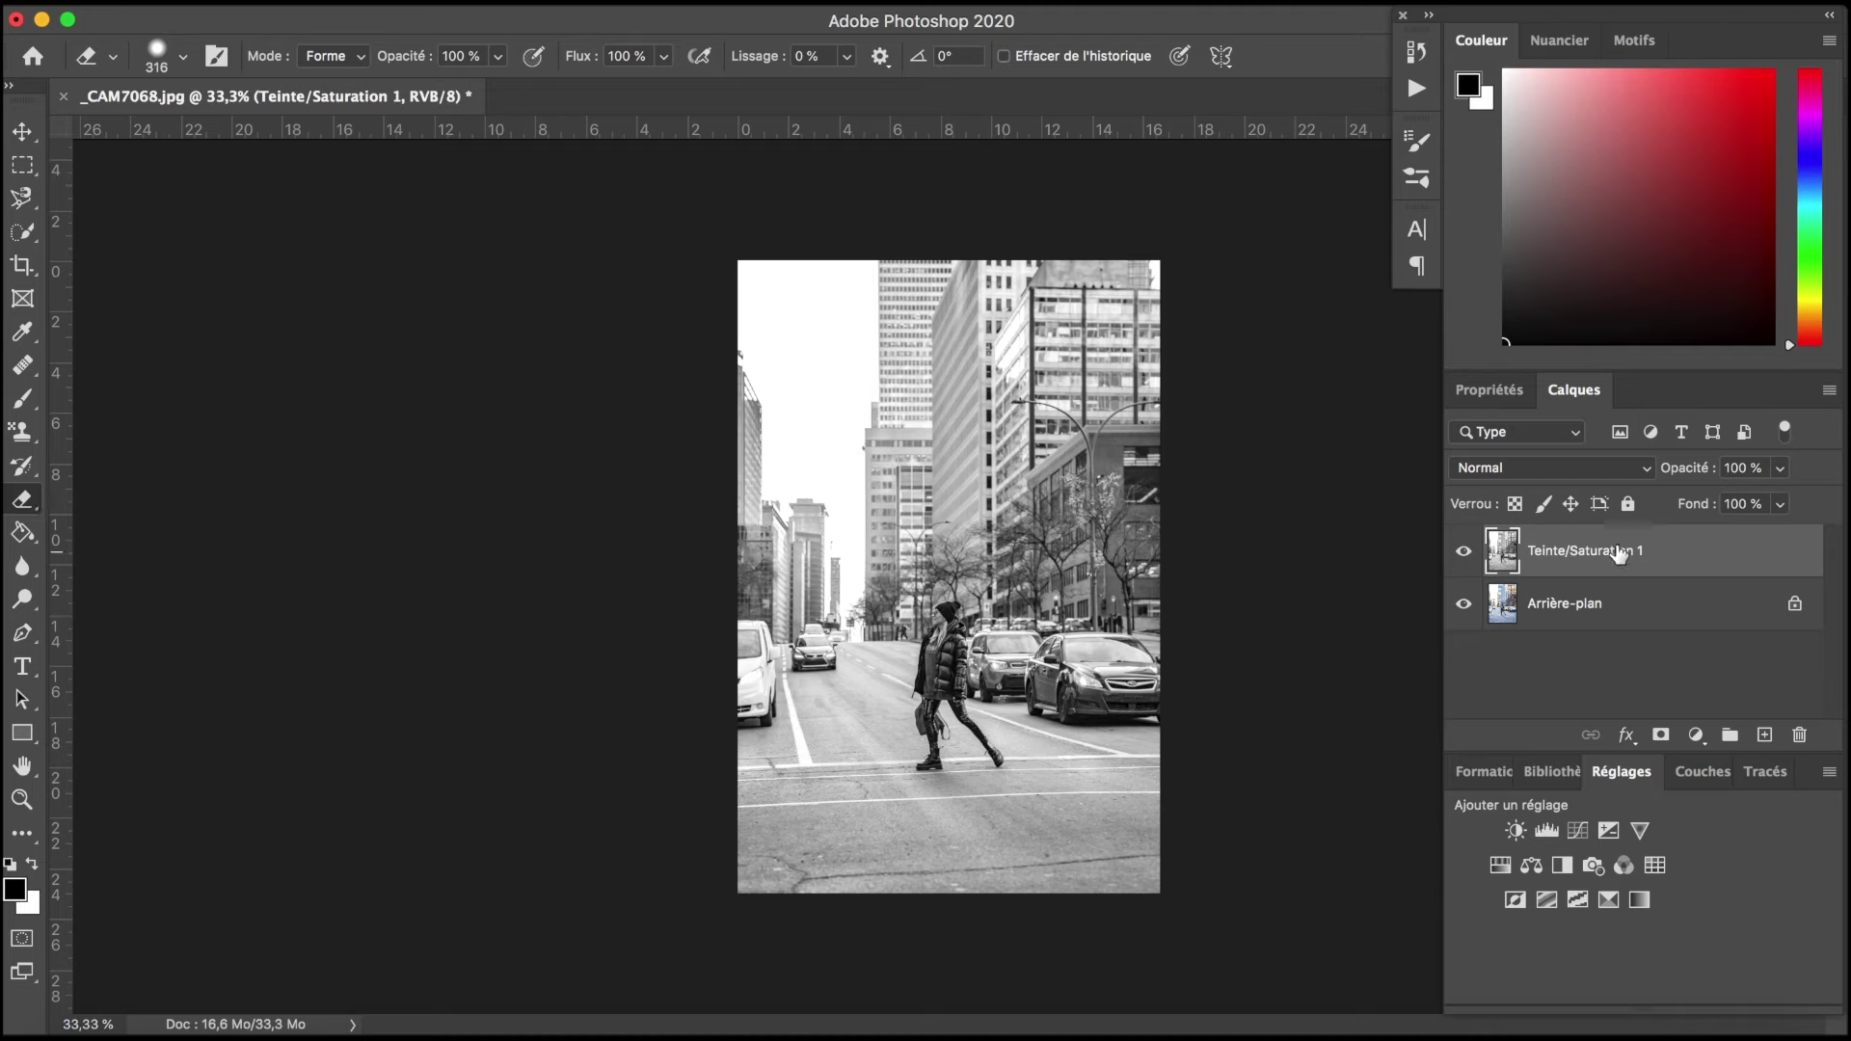
left_click_drag(921, 656, 998, 680)
left_click(849, 586)
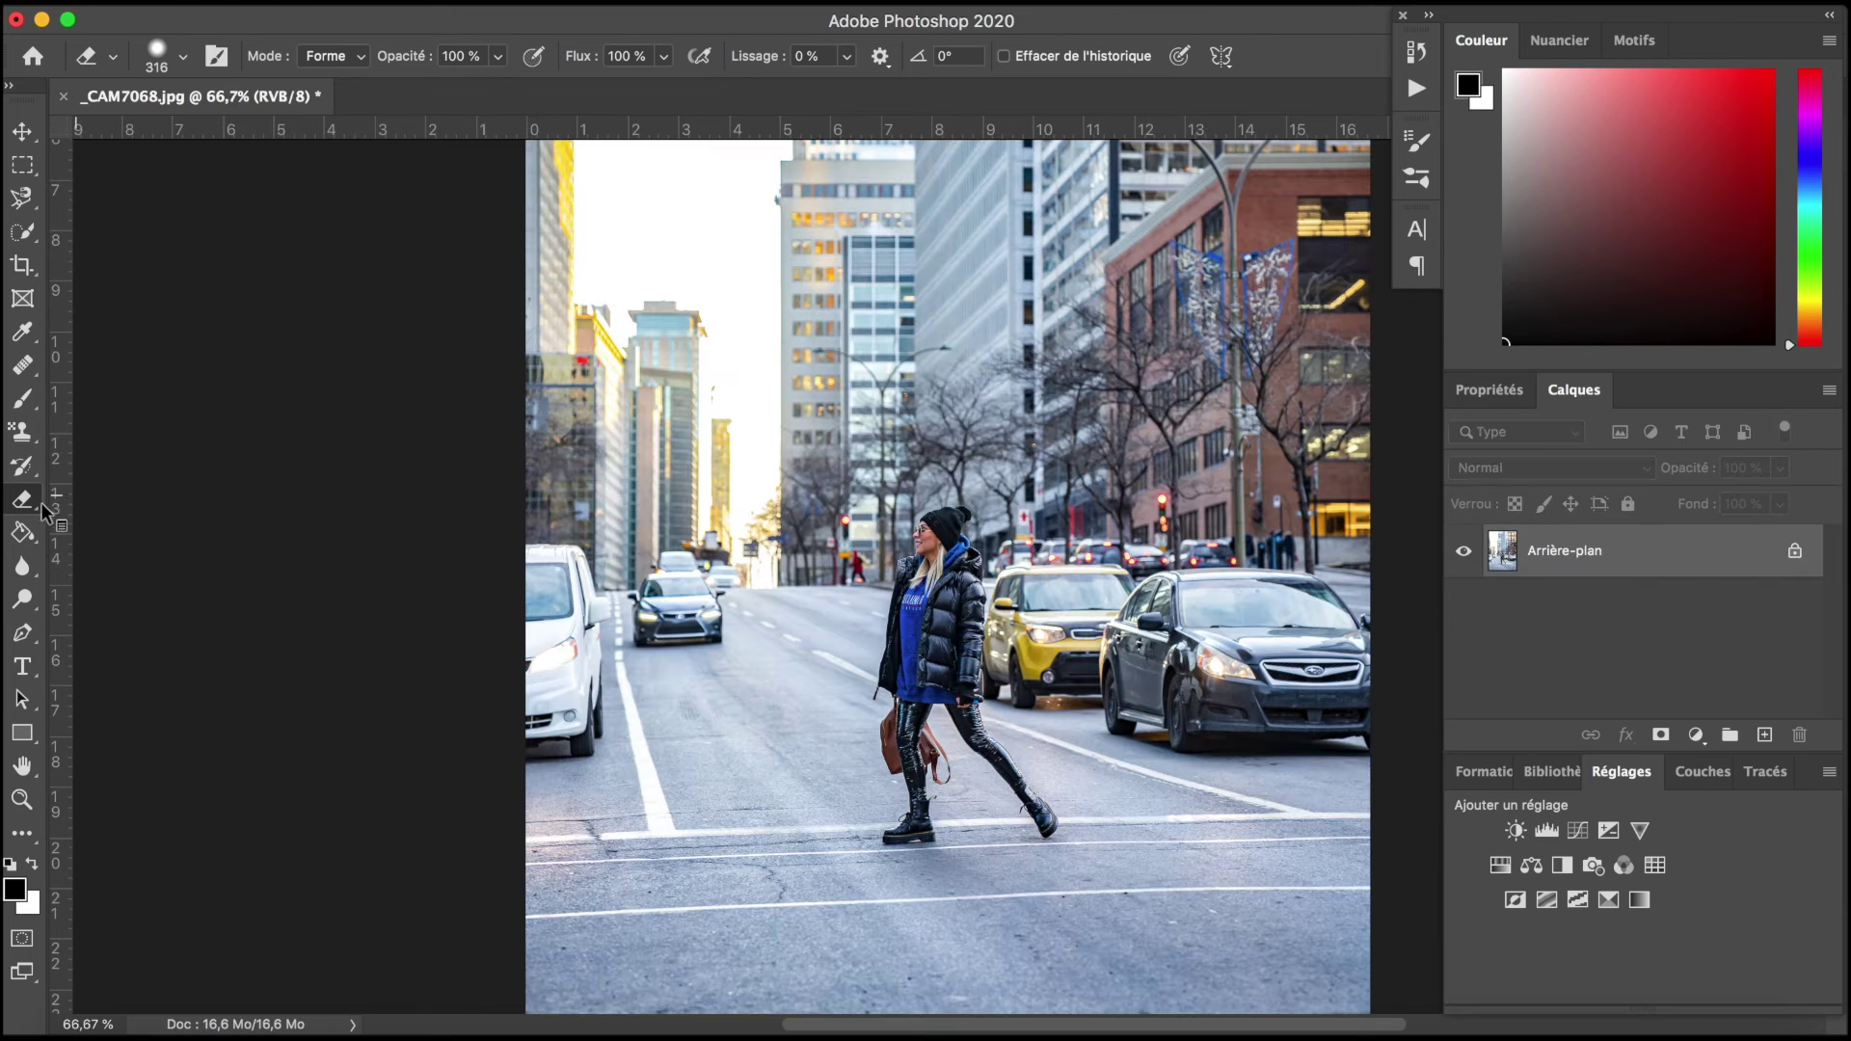
Step: Use Outil Gomme d'arrière-plan to erase the sky and upper buildings to transparency
right_click(23, 501)
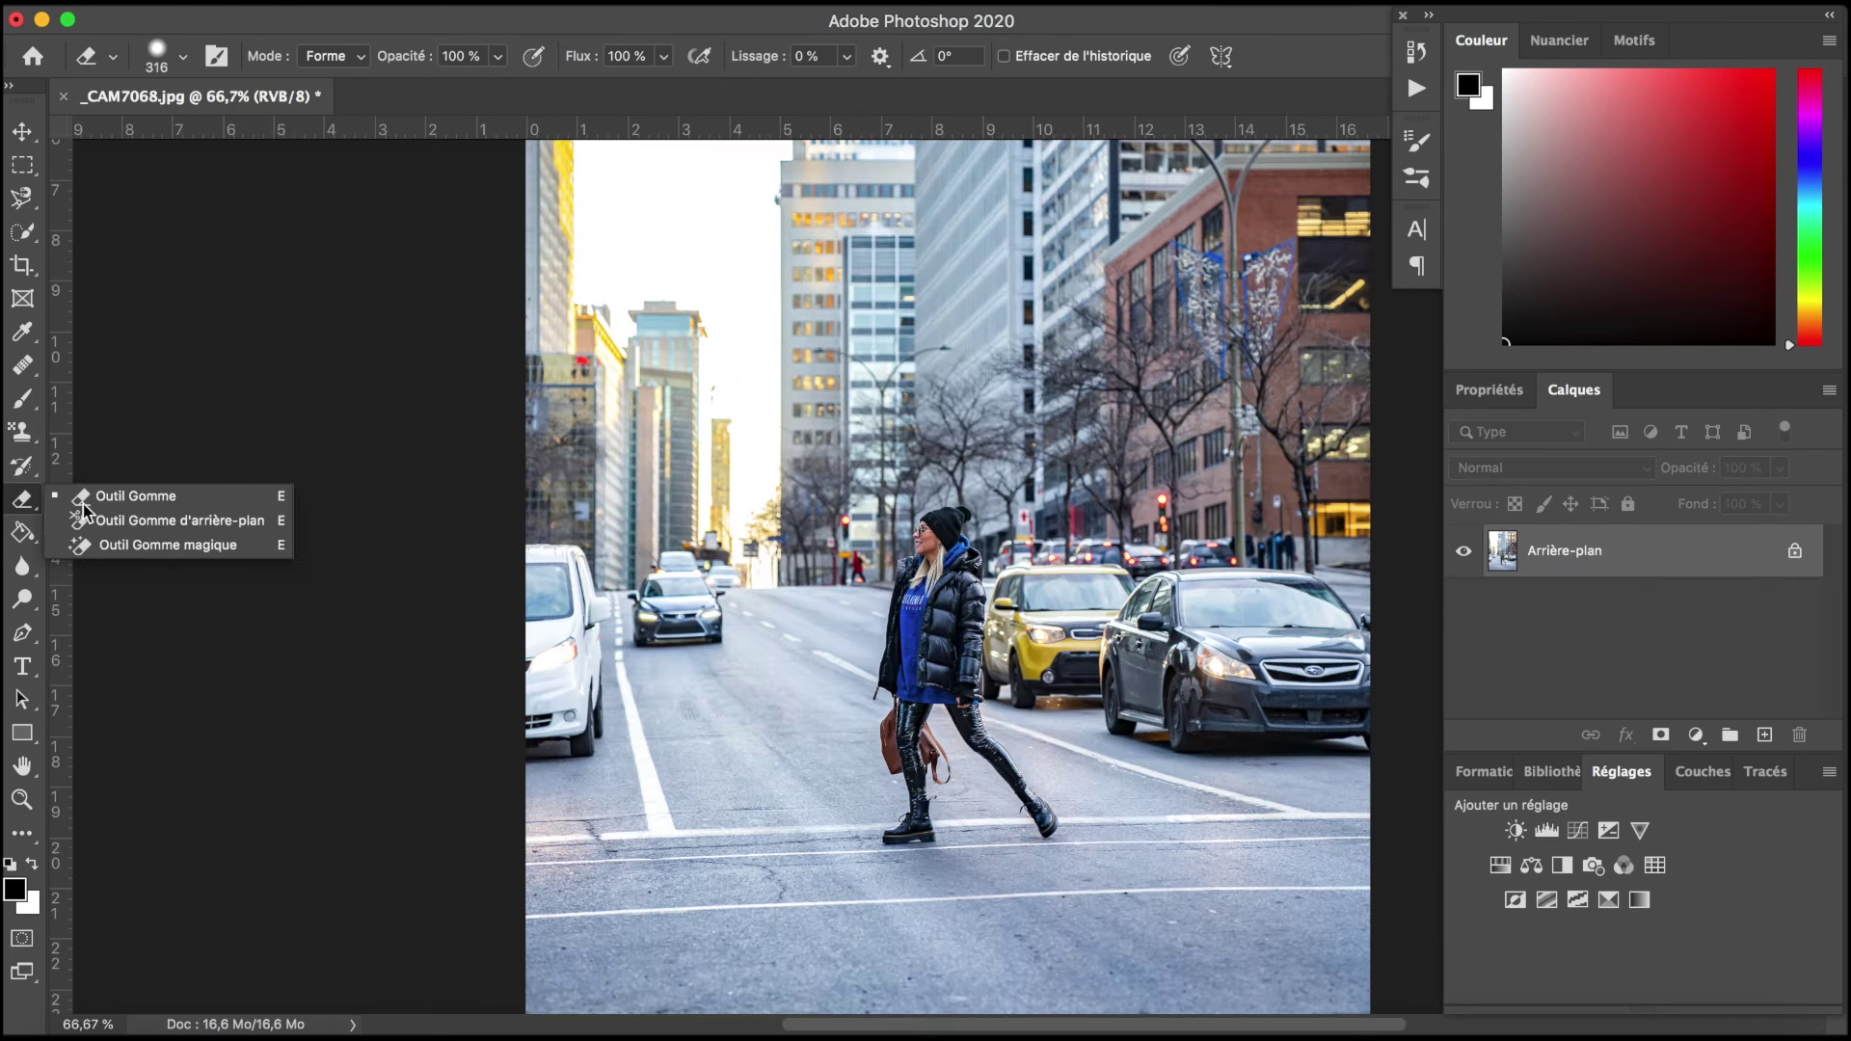
left_click(228, 529)
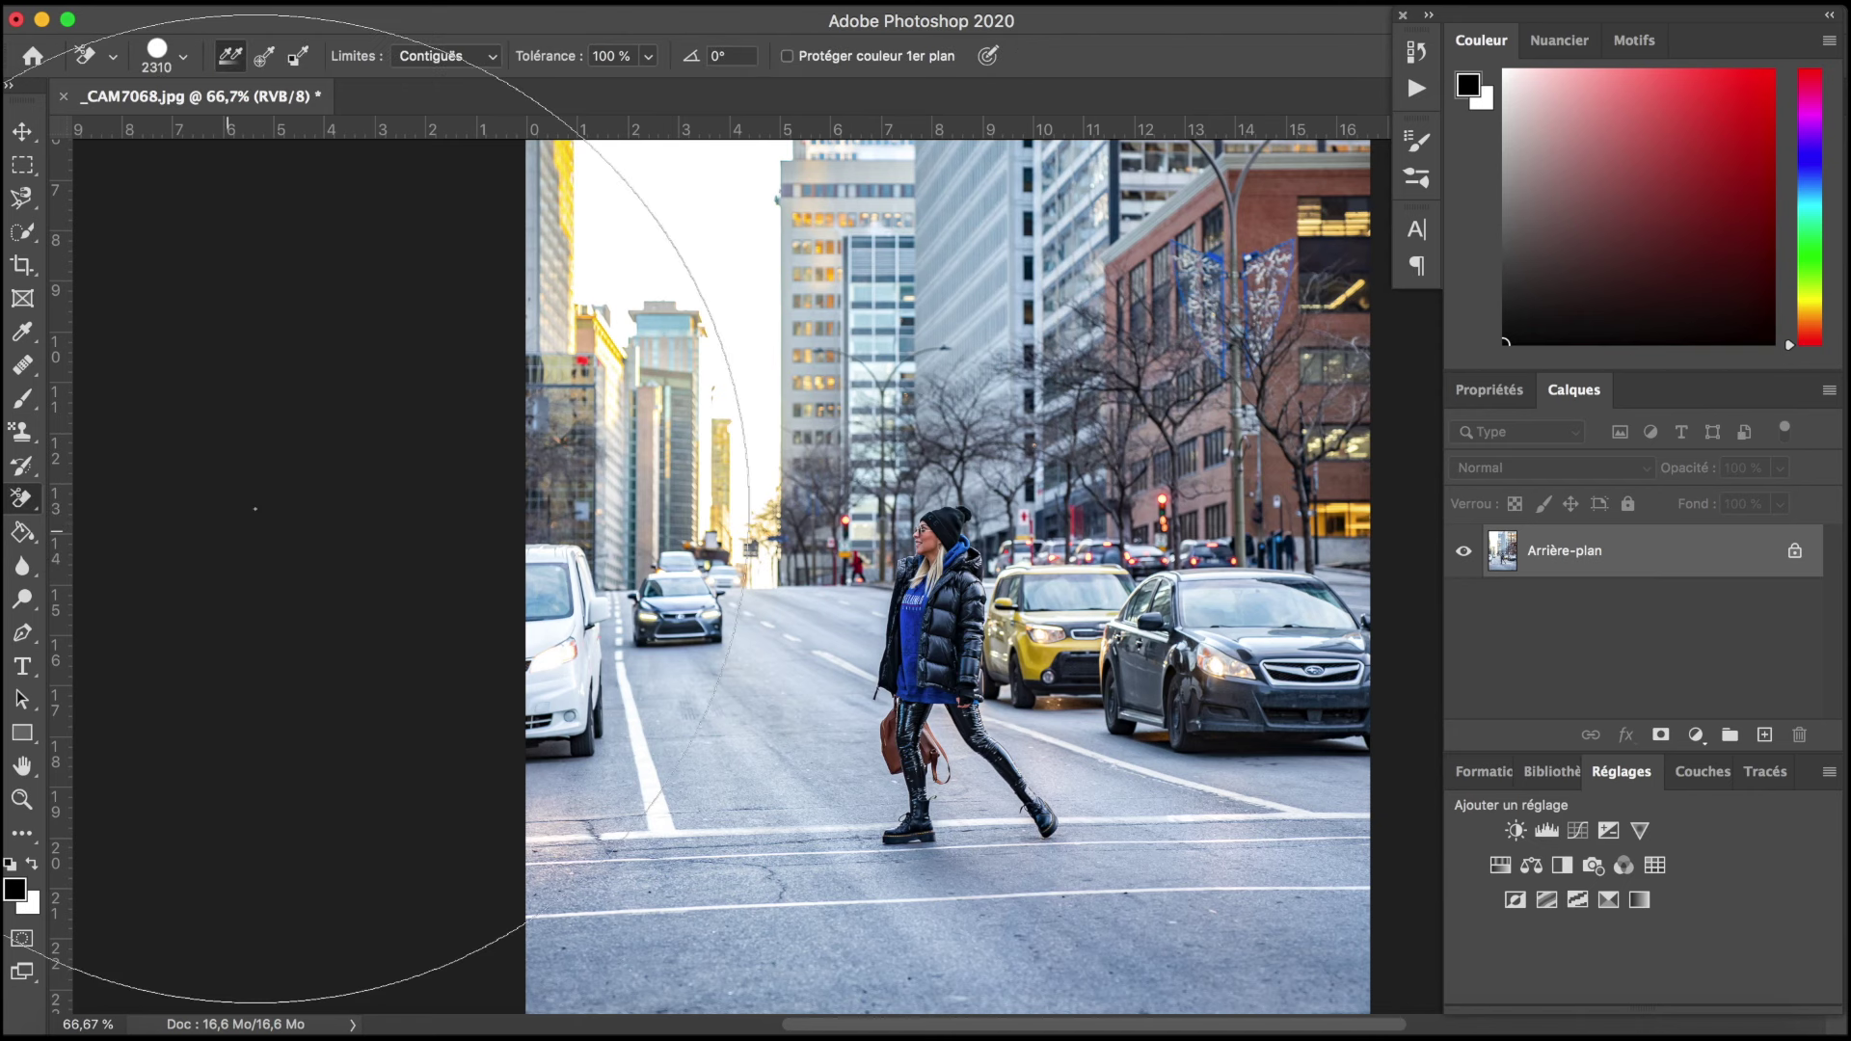
key("ctrl+minus")
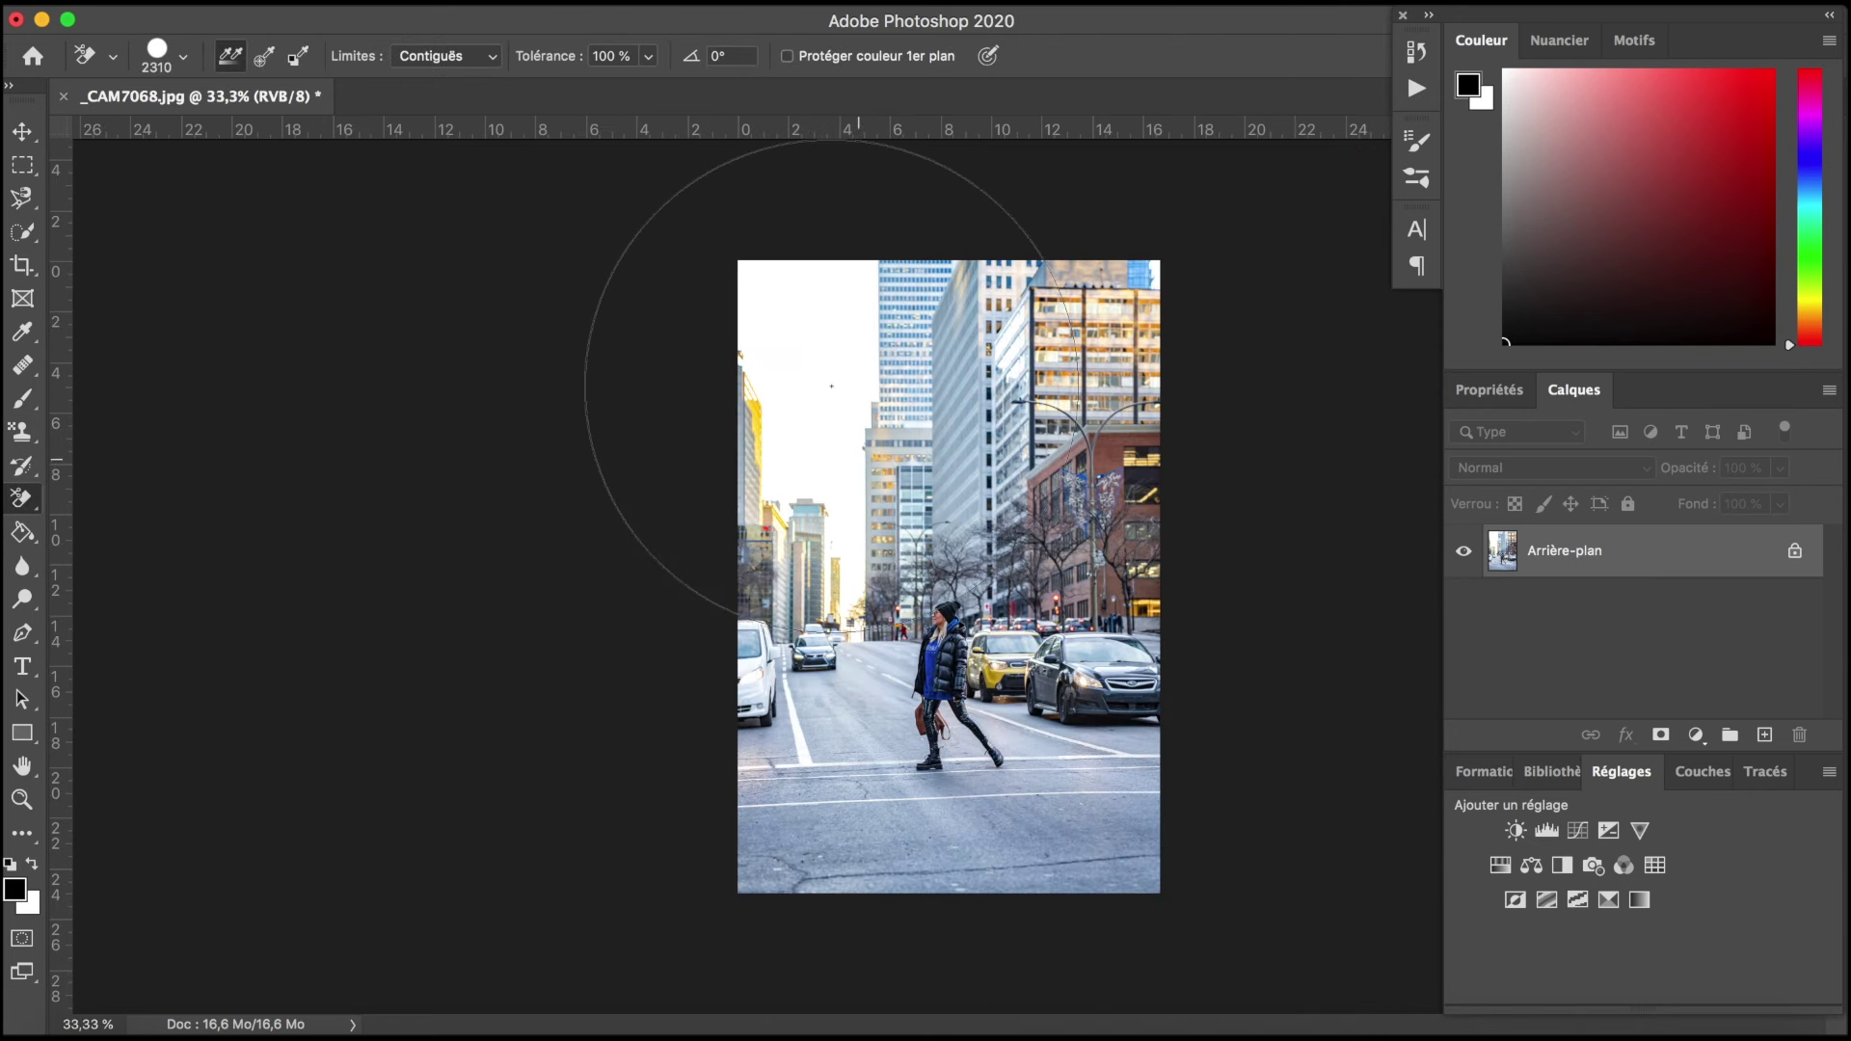
left_click(953, 588)
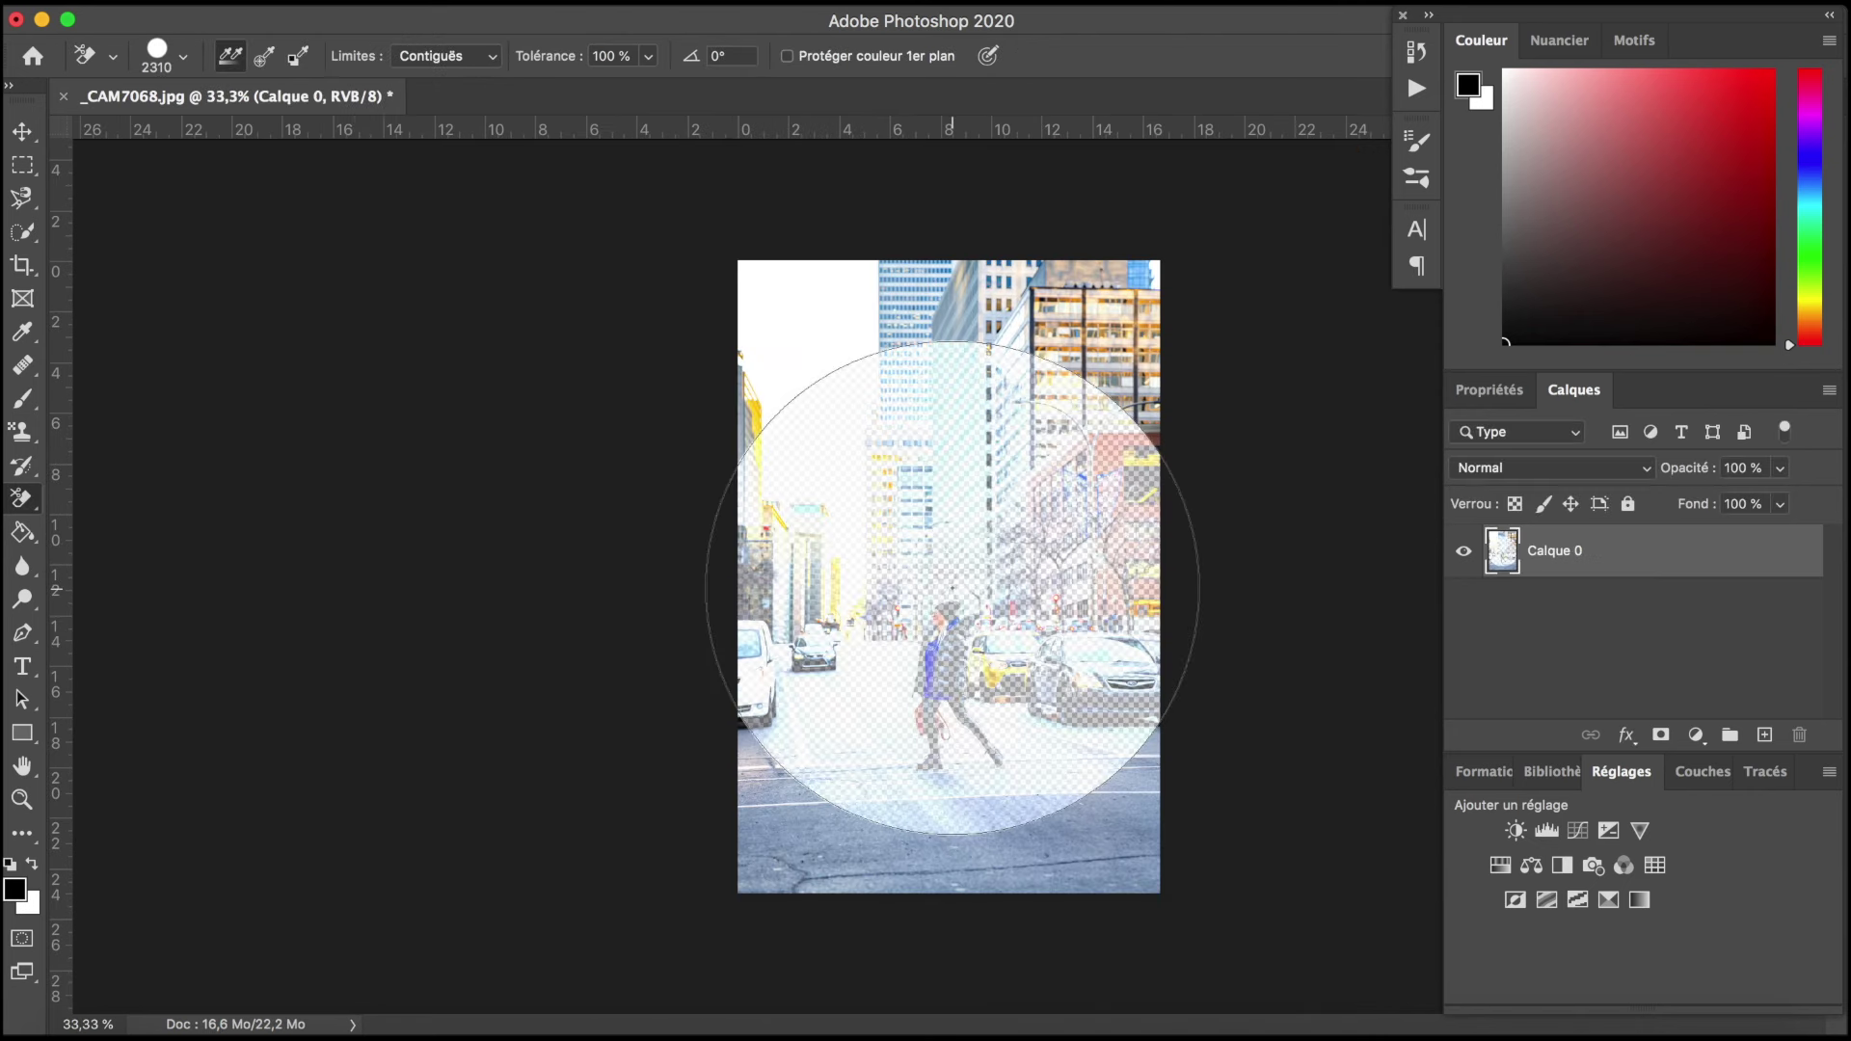
left_click_drag(952, 588, 1065, 360)
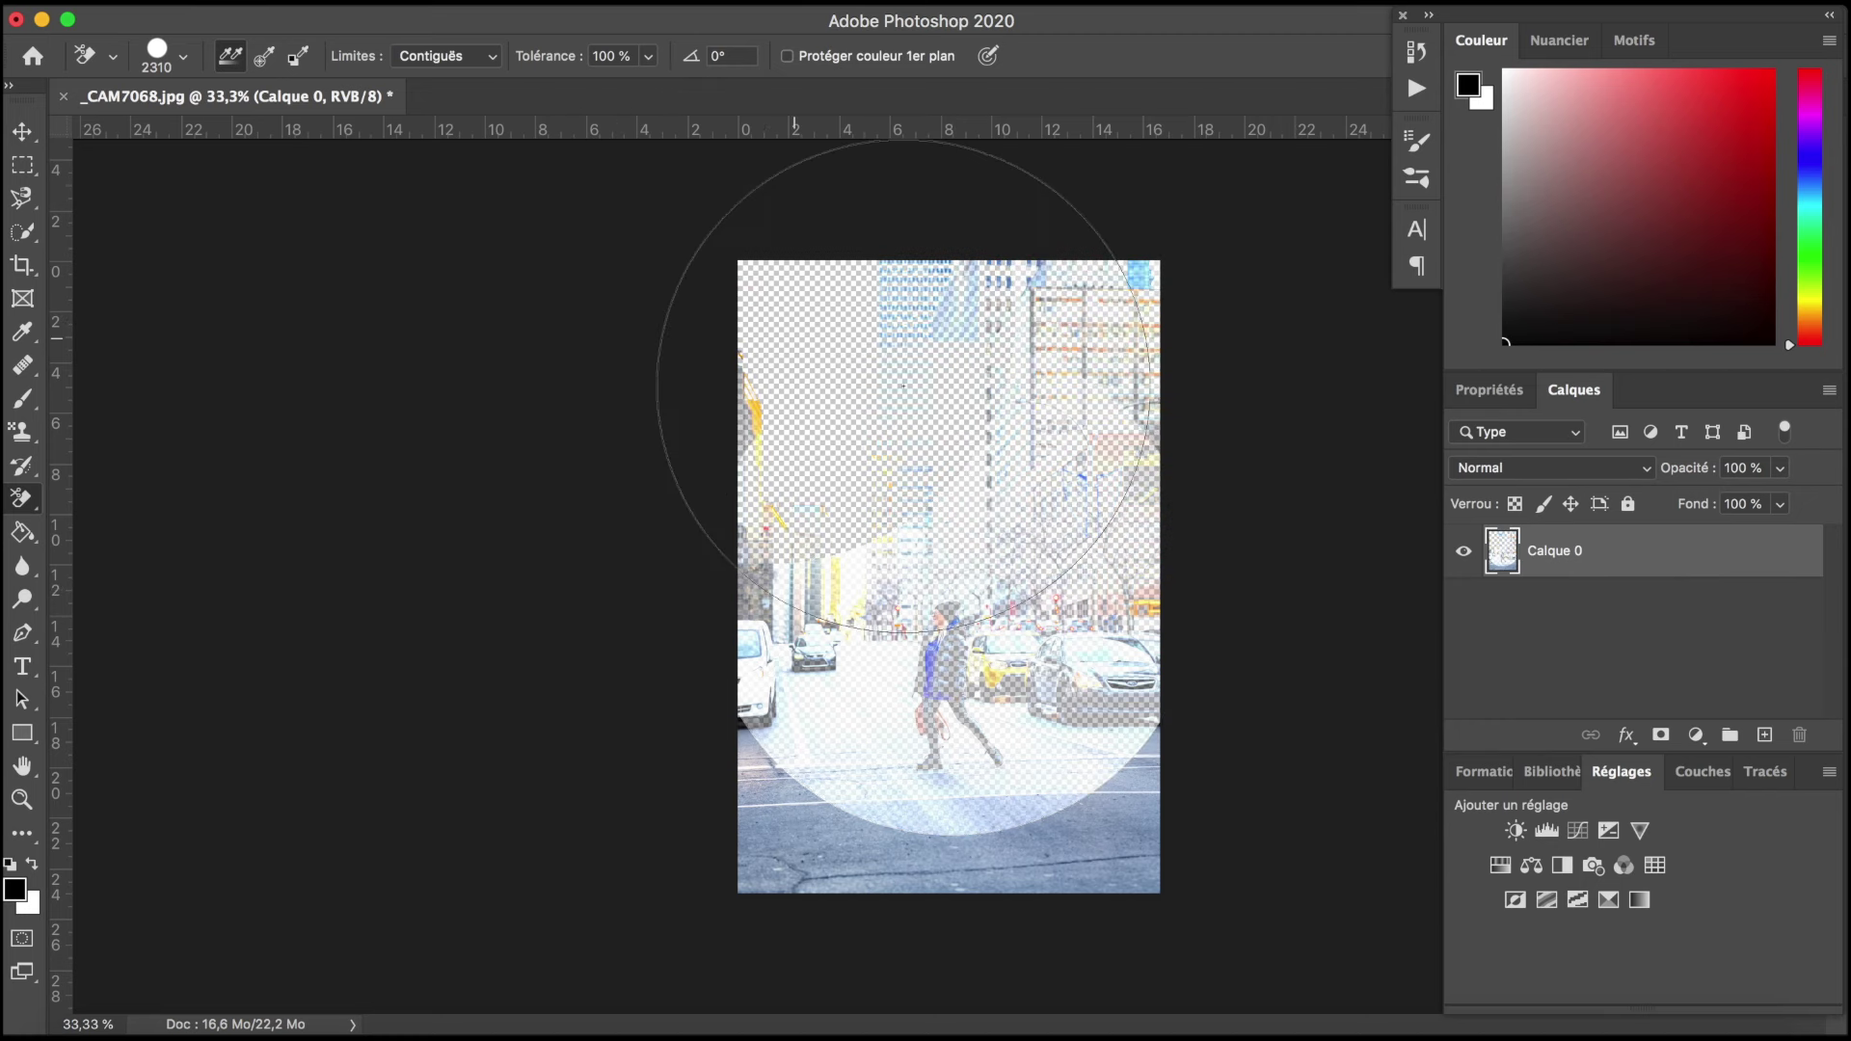
scroll(938, 302, "up", 1)
scroll(937, 303, "up", 1)
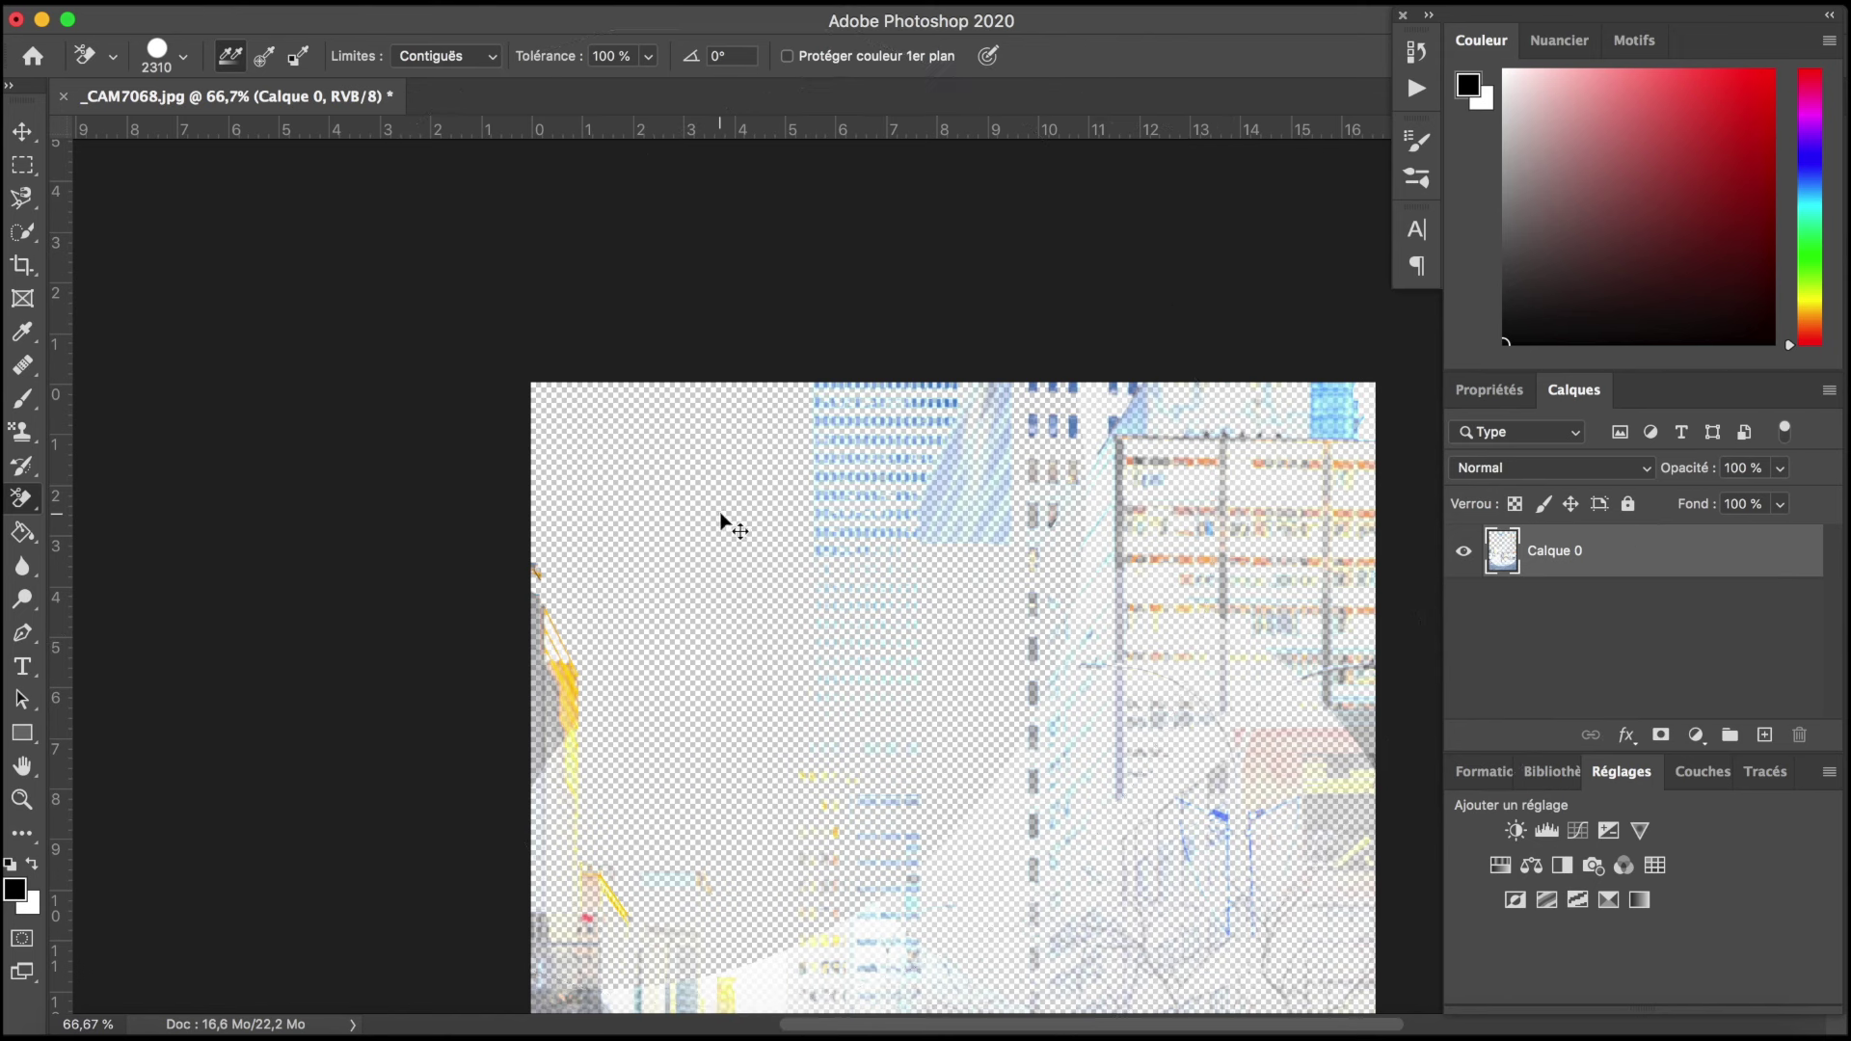
key("super+minus")
key("super+minus")
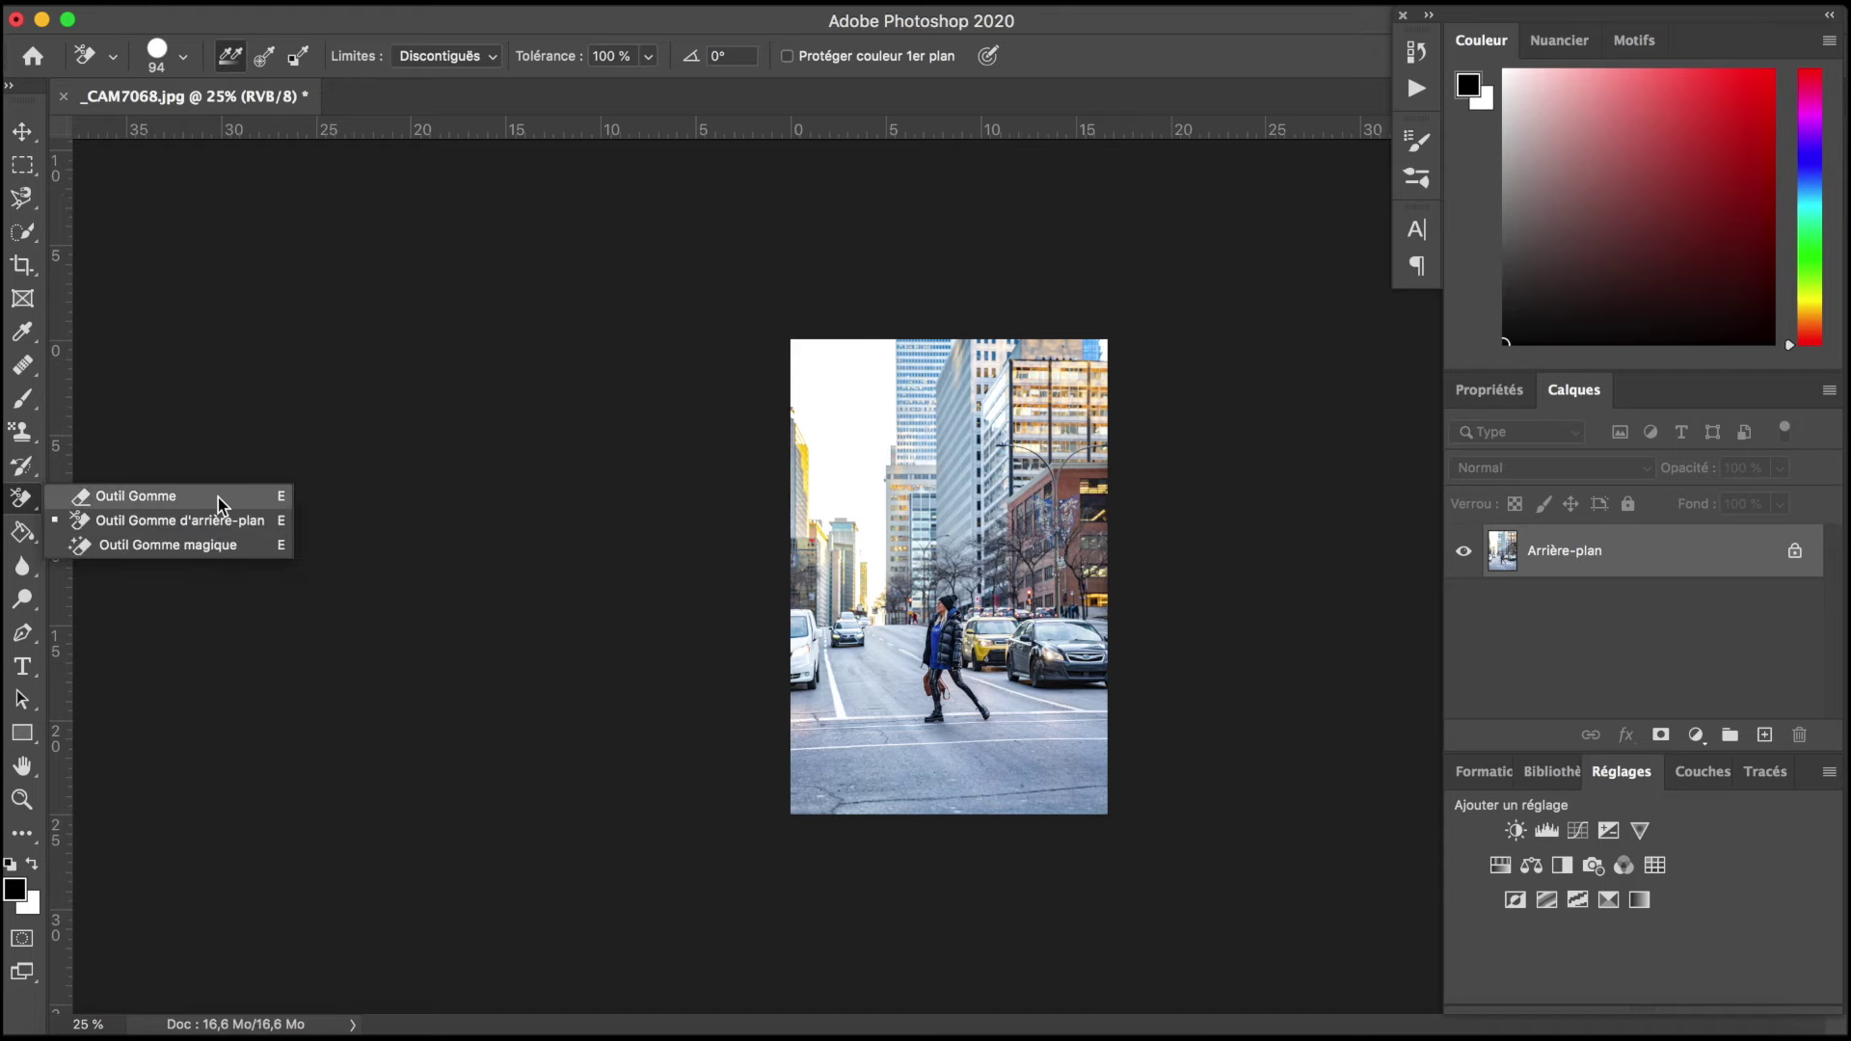
left_click(214, 546)
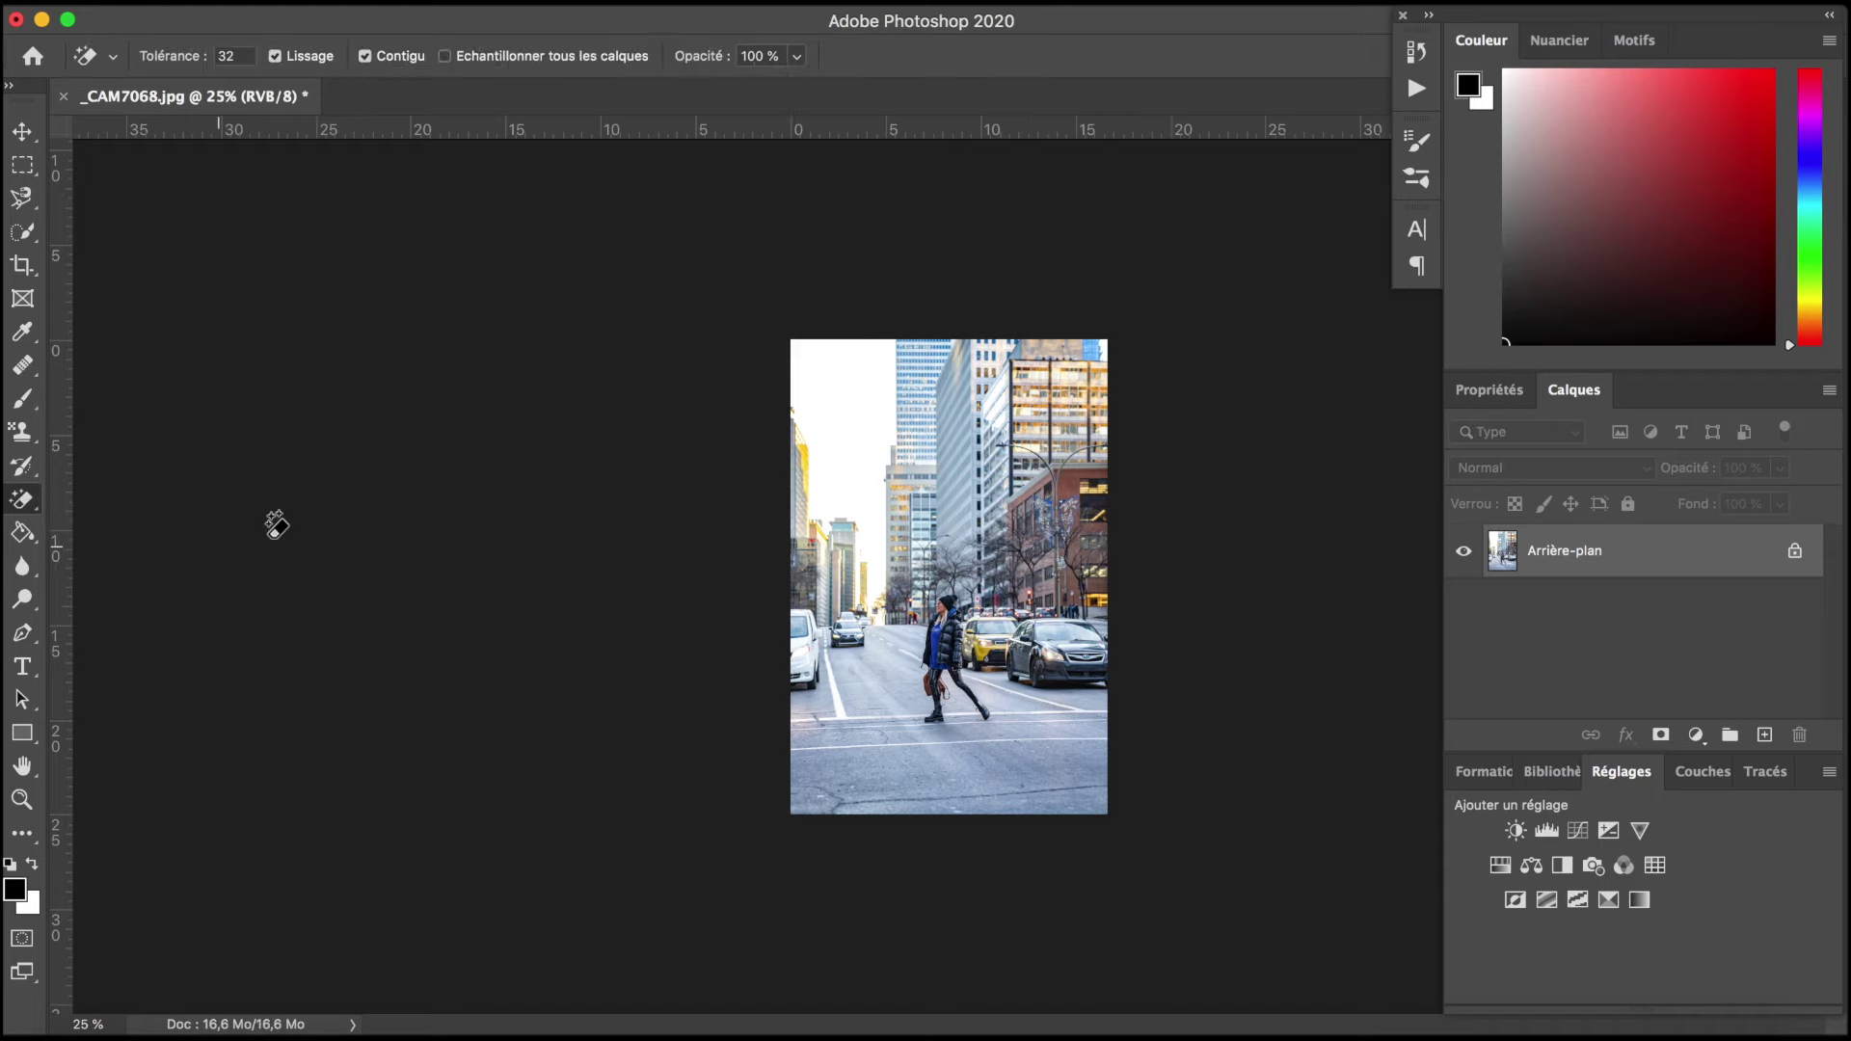
key("ctrl+plus")
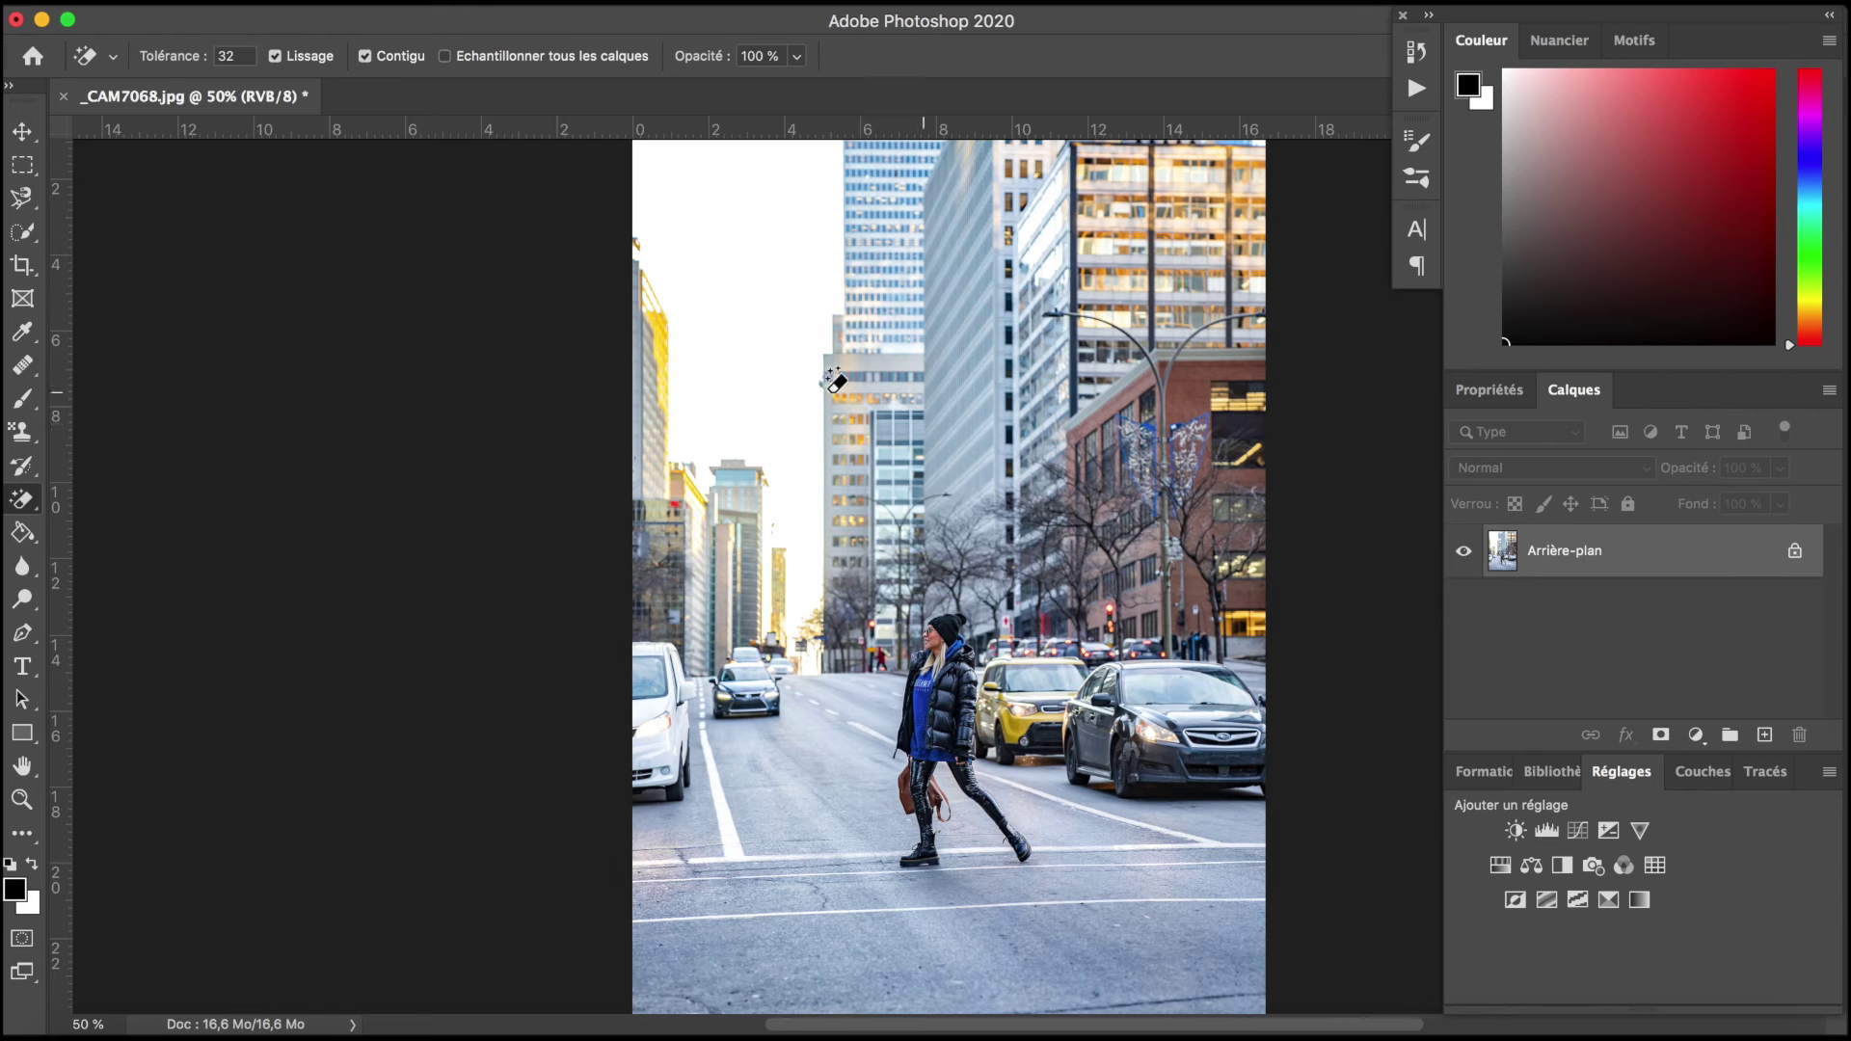
scroll(765, 303, "up", 5)
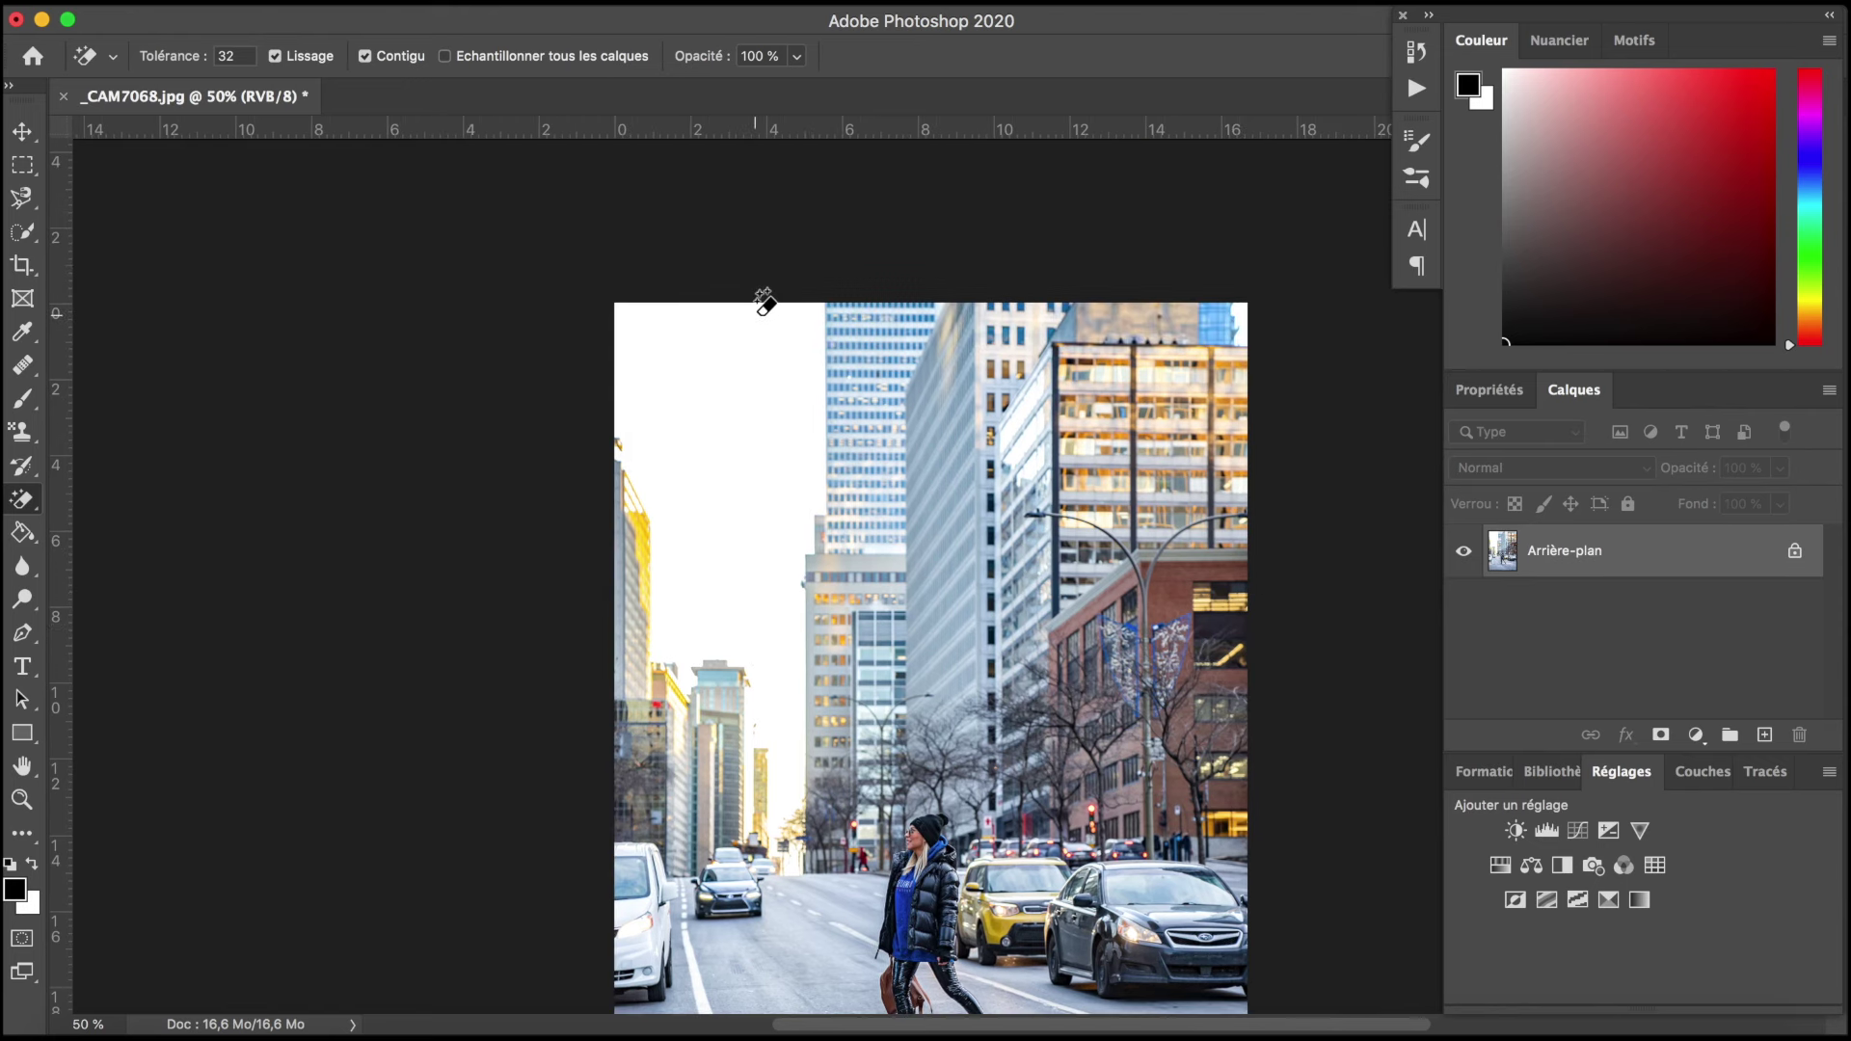
left_click(744, 489)
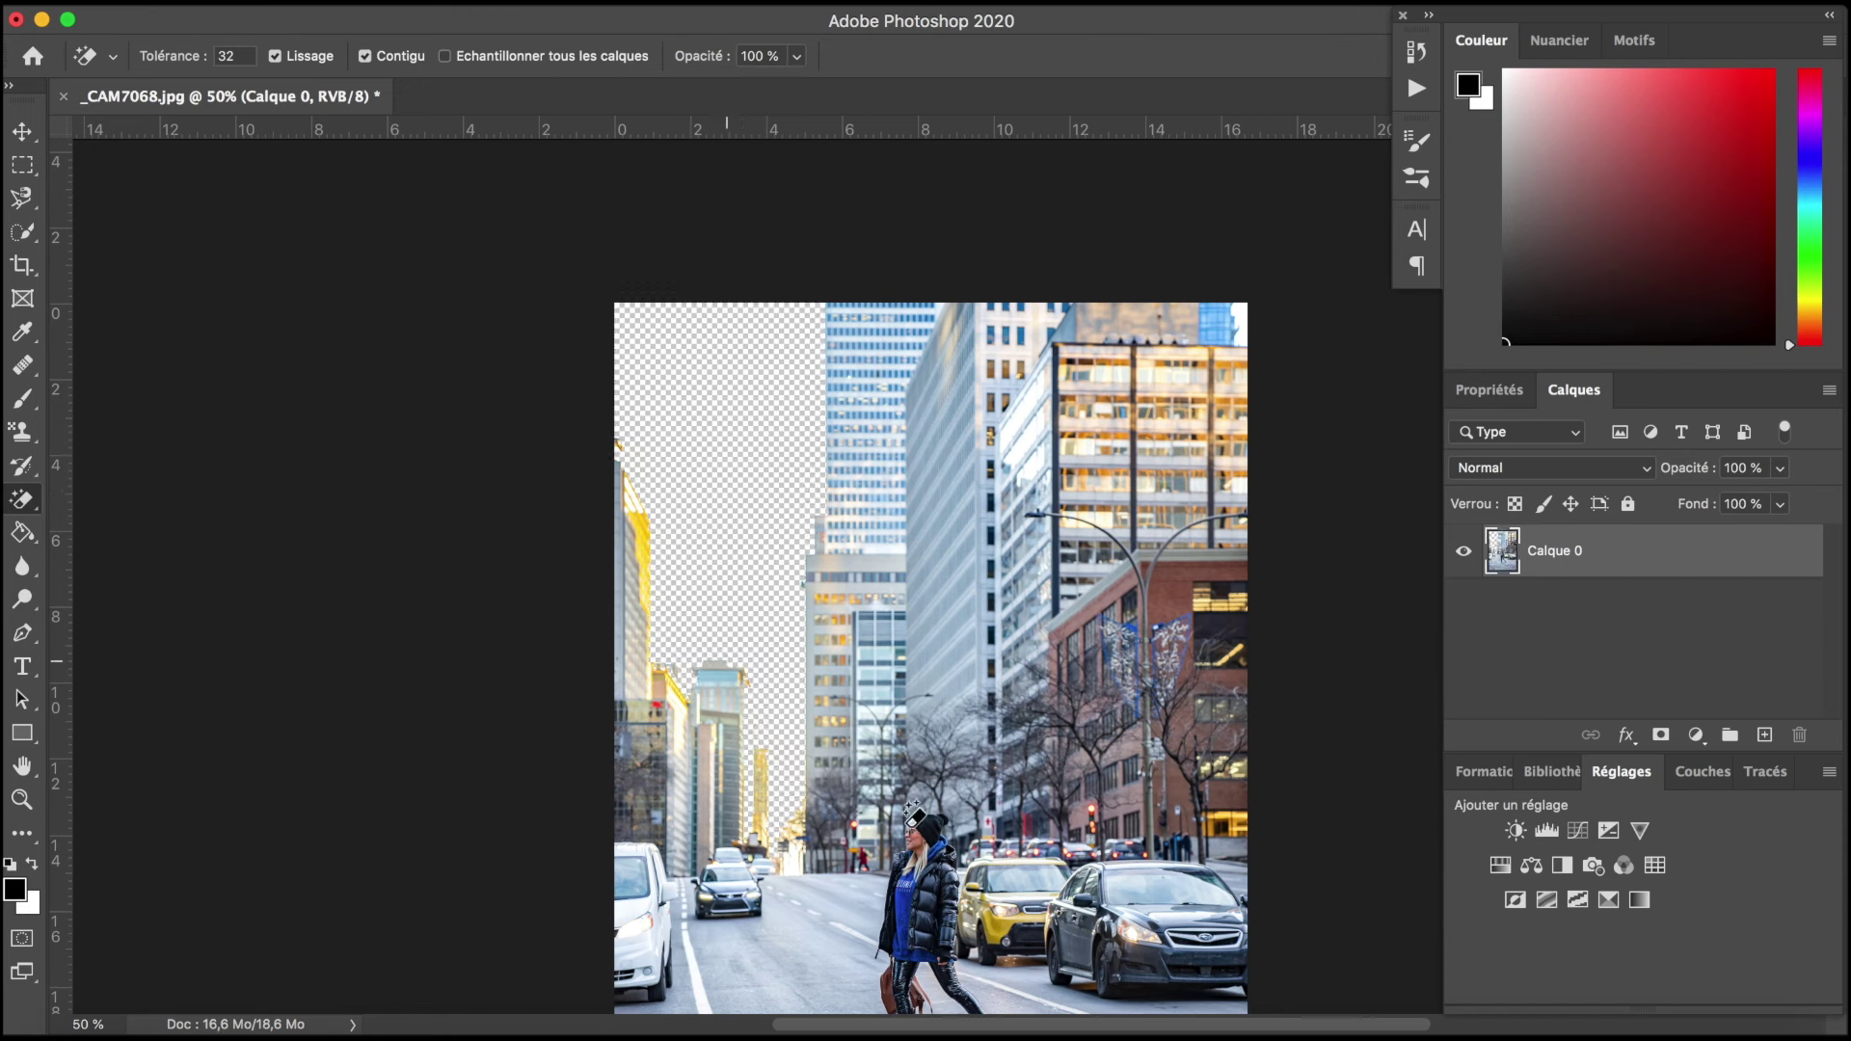
key("super+minus")
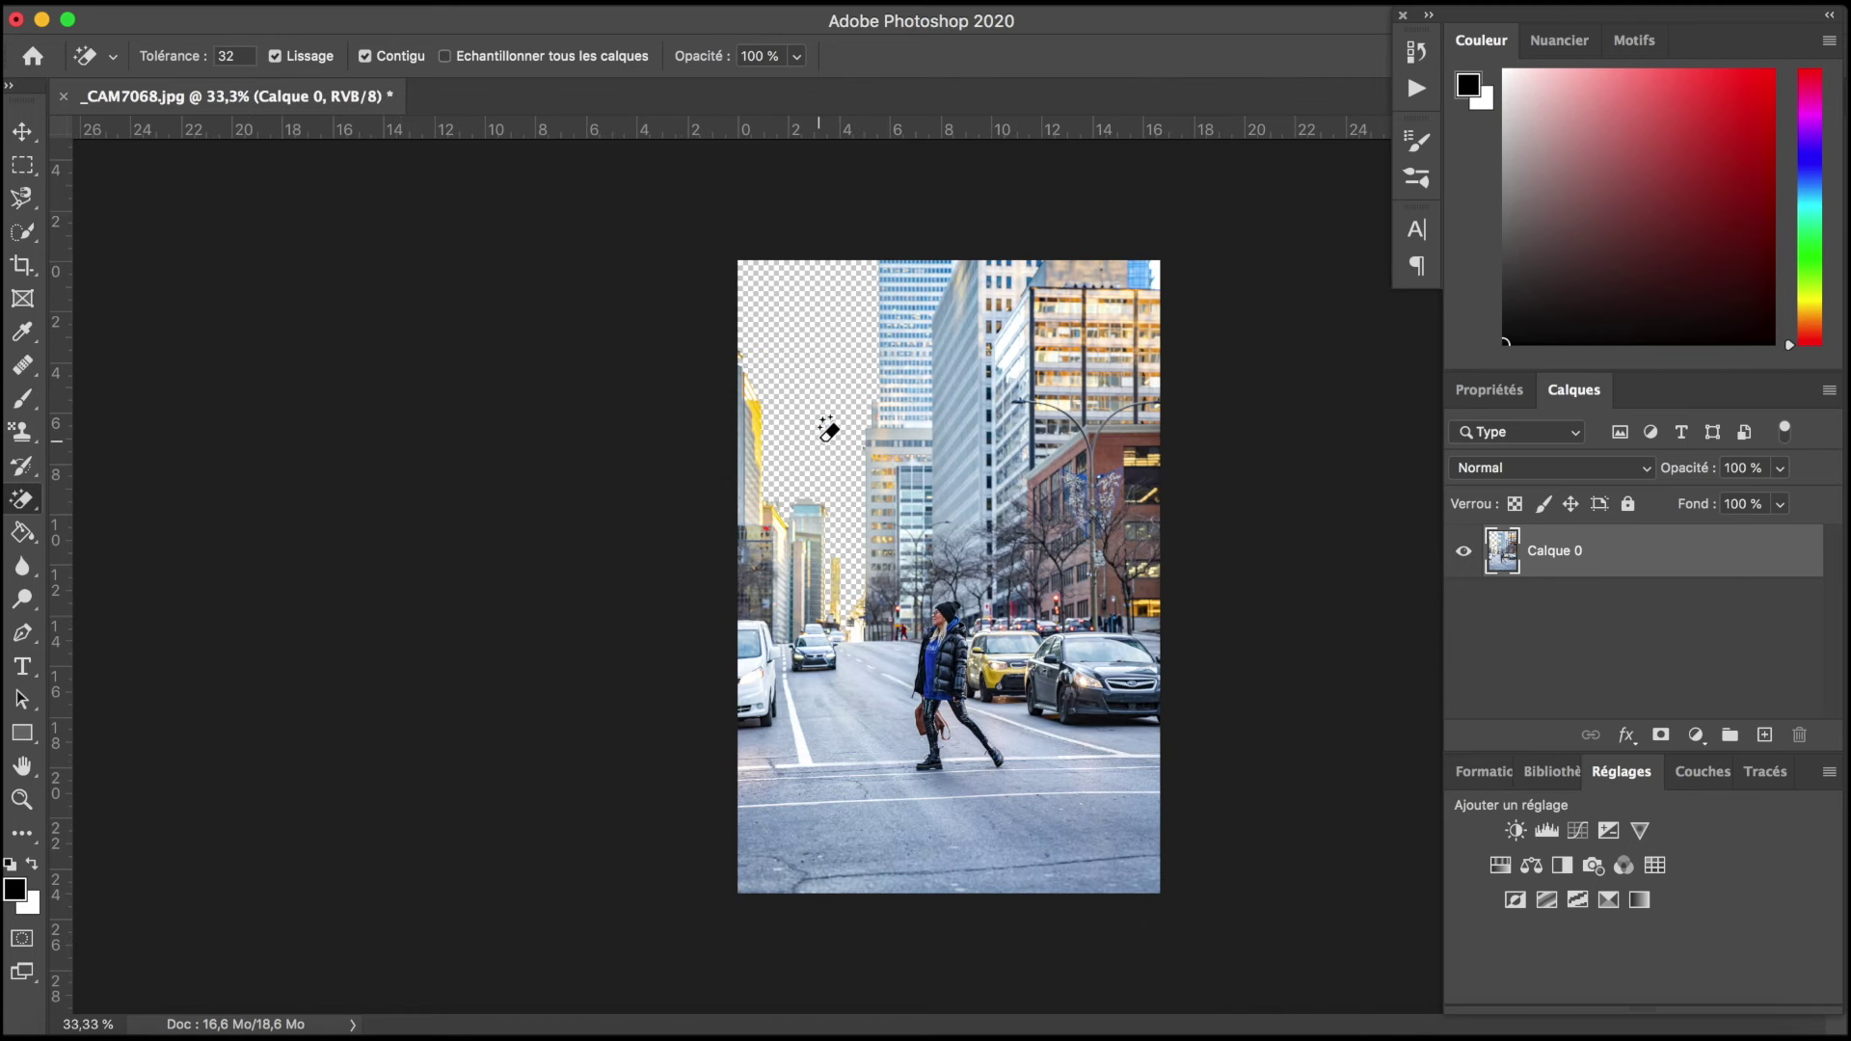
Step: Undo the sky erasure, fill the white upper-left sky with black, and pick red c01111
key("super+z")
key("shift+e")
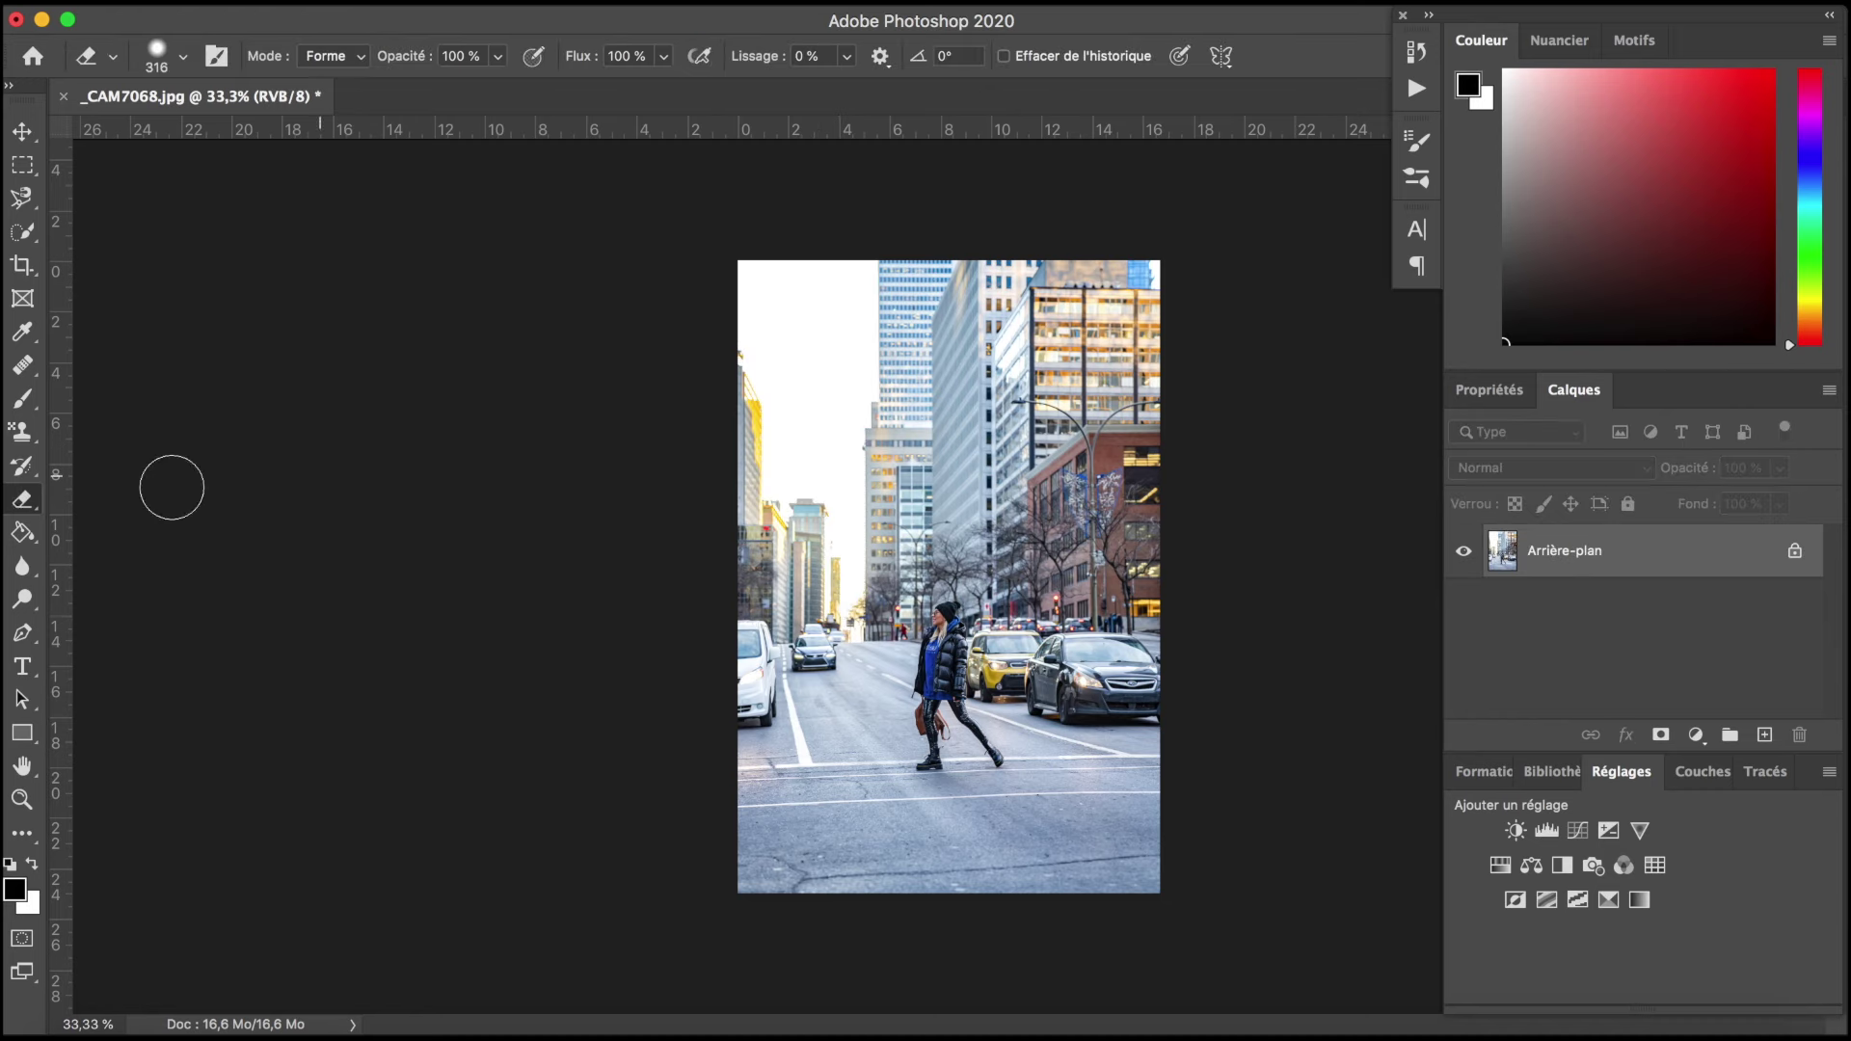
left_click(25, 542)
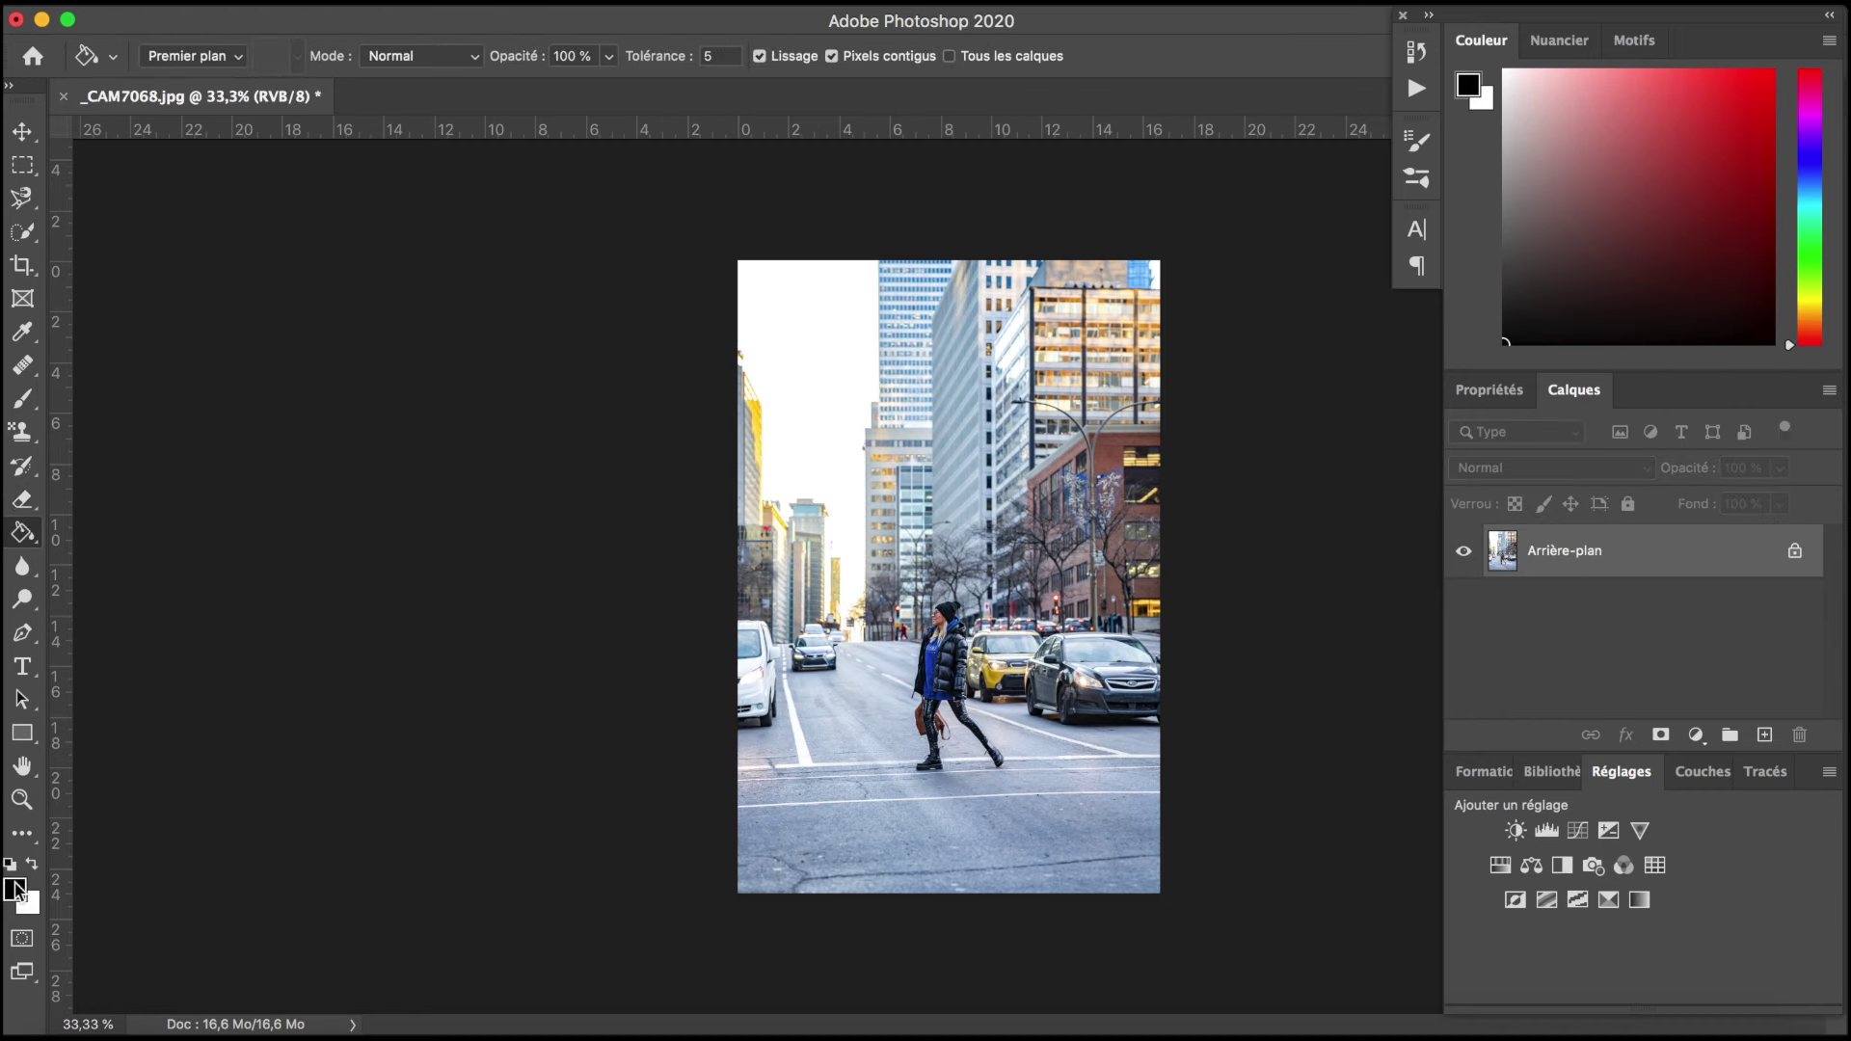
left_click(813, 406)
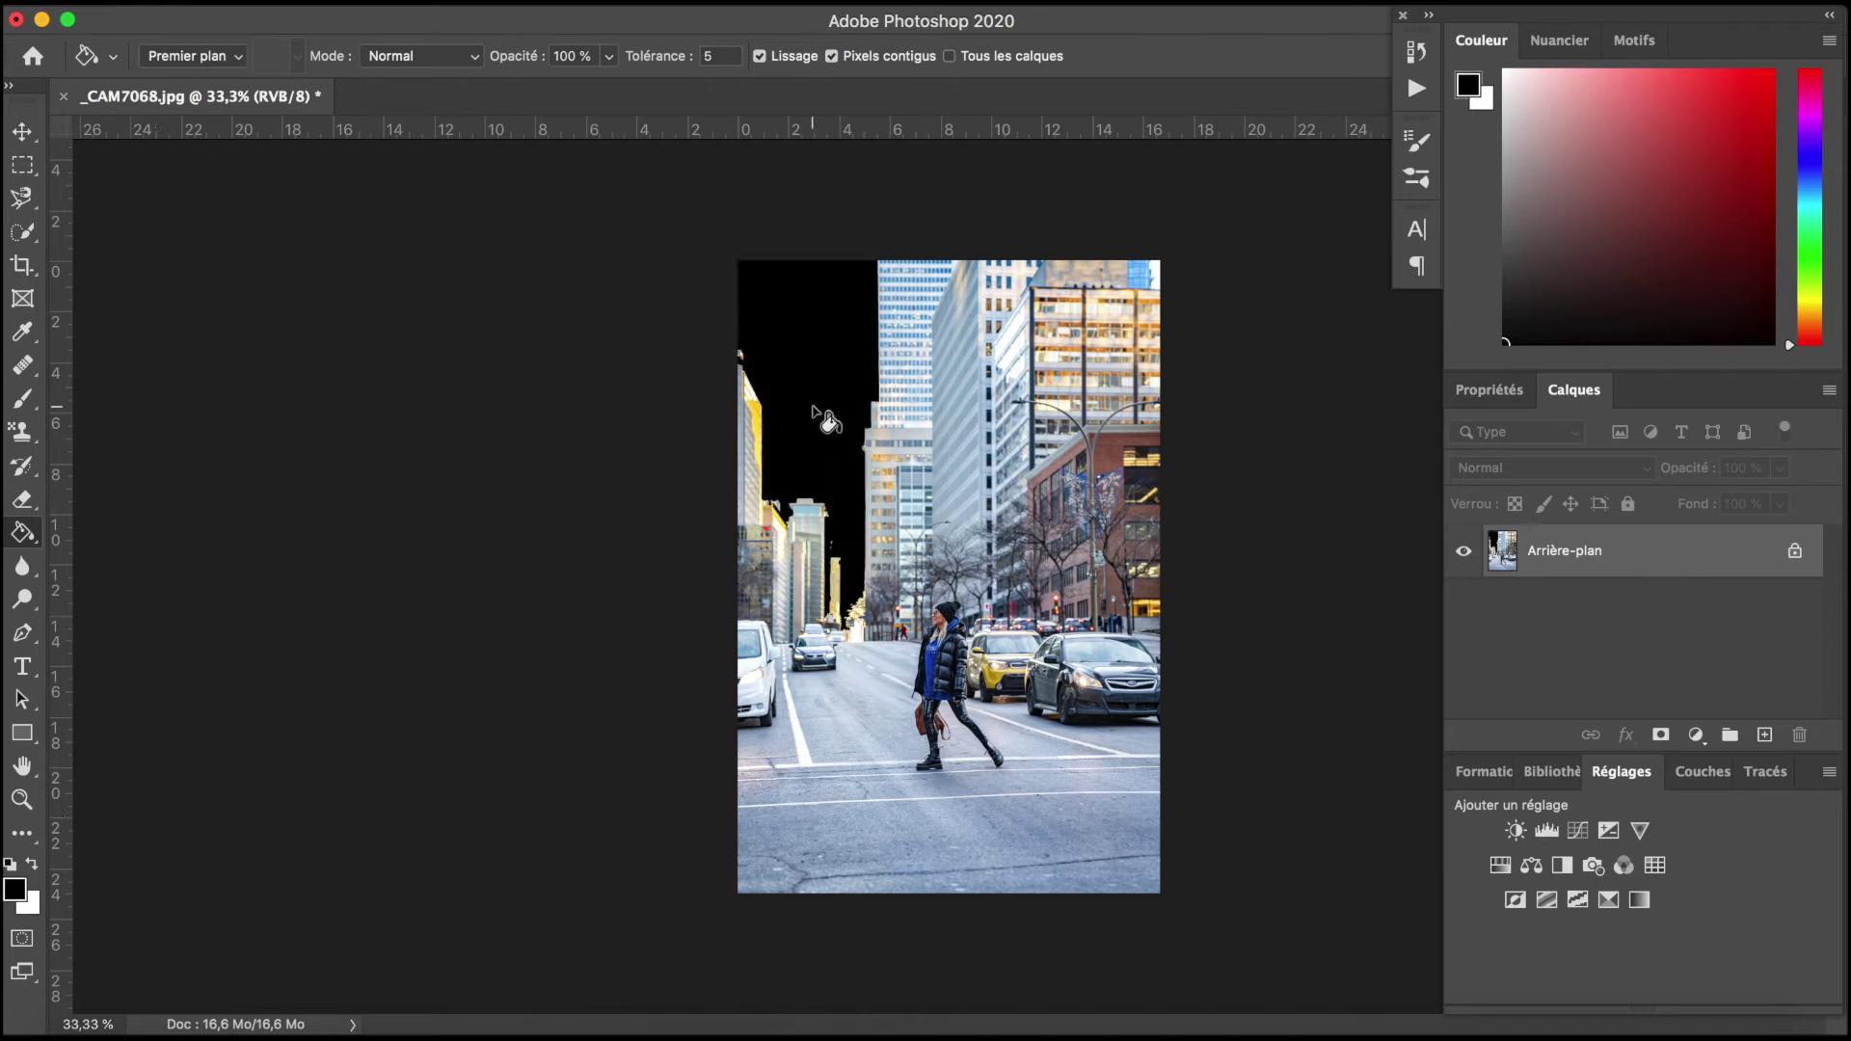
left_click(19, 892)
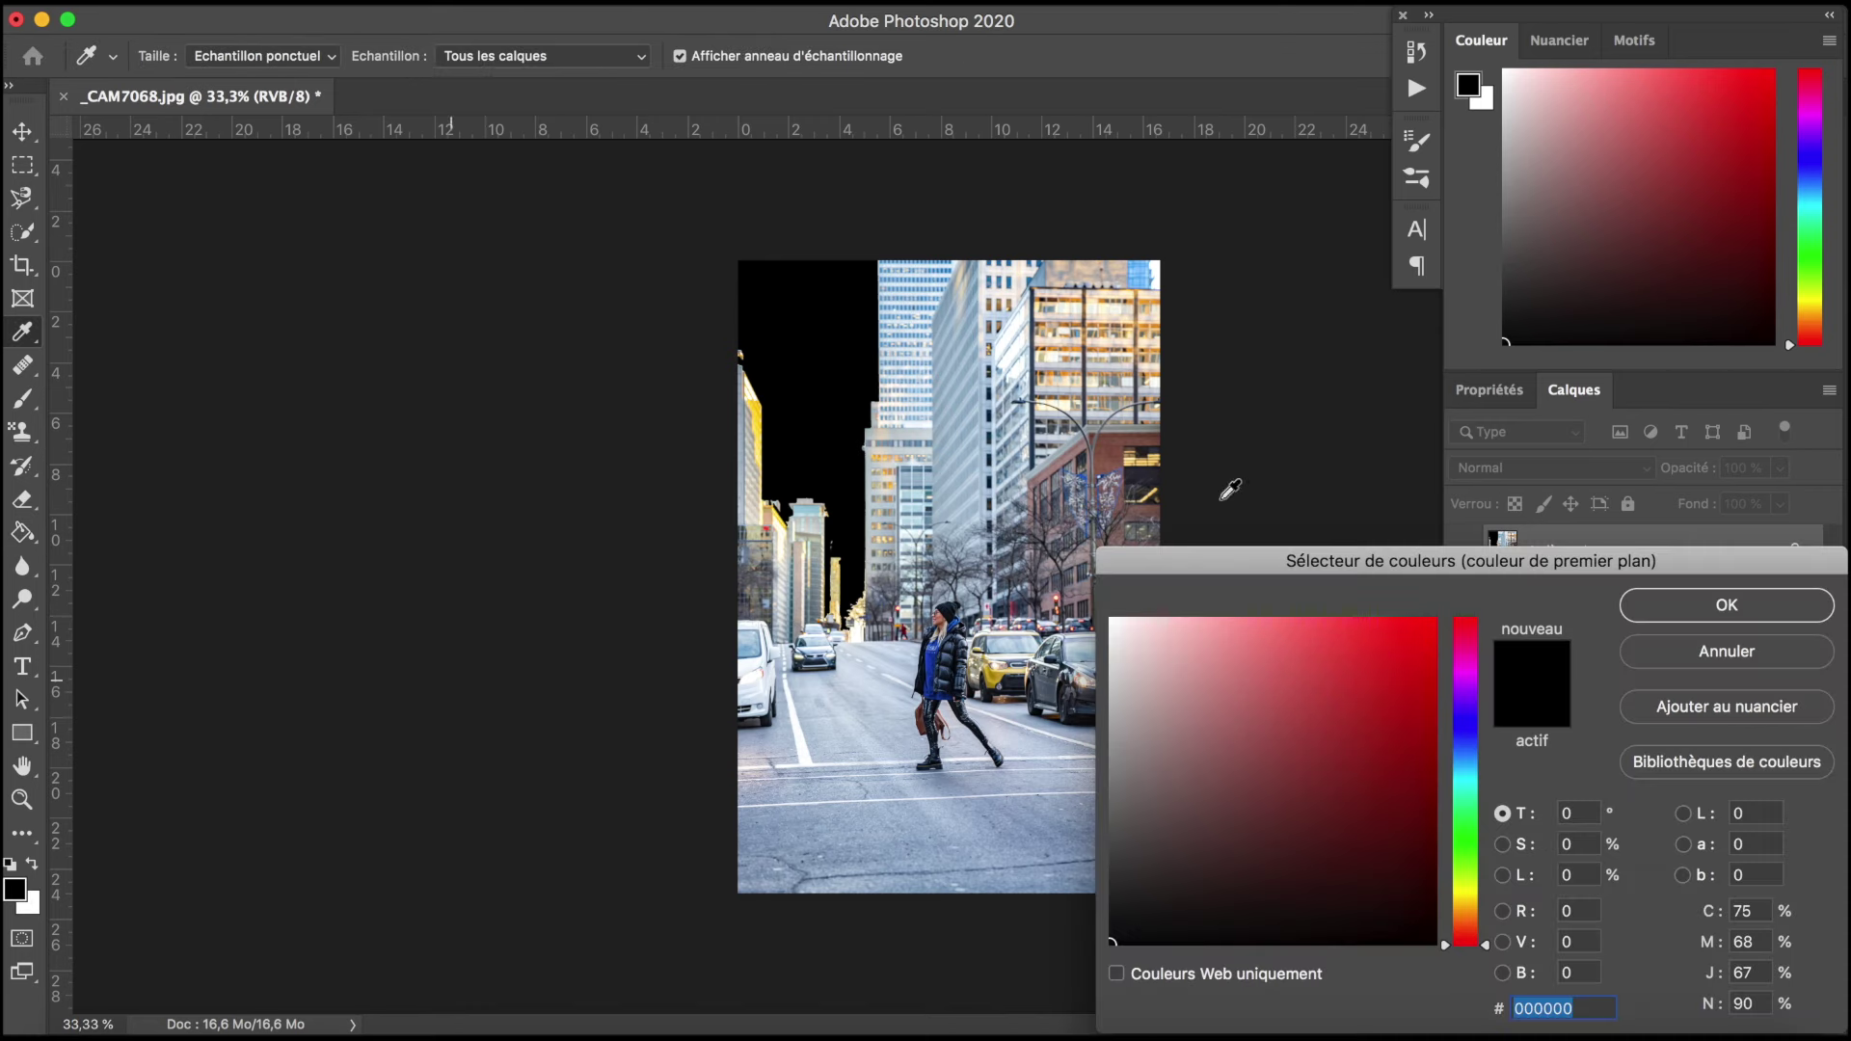
mouse_move(1374, 742)
left_mouse_down()
mouse_move(1343, 711)
mouse_move(1430, 686)
mouse_move(1407, 698)
left_mouse_up()
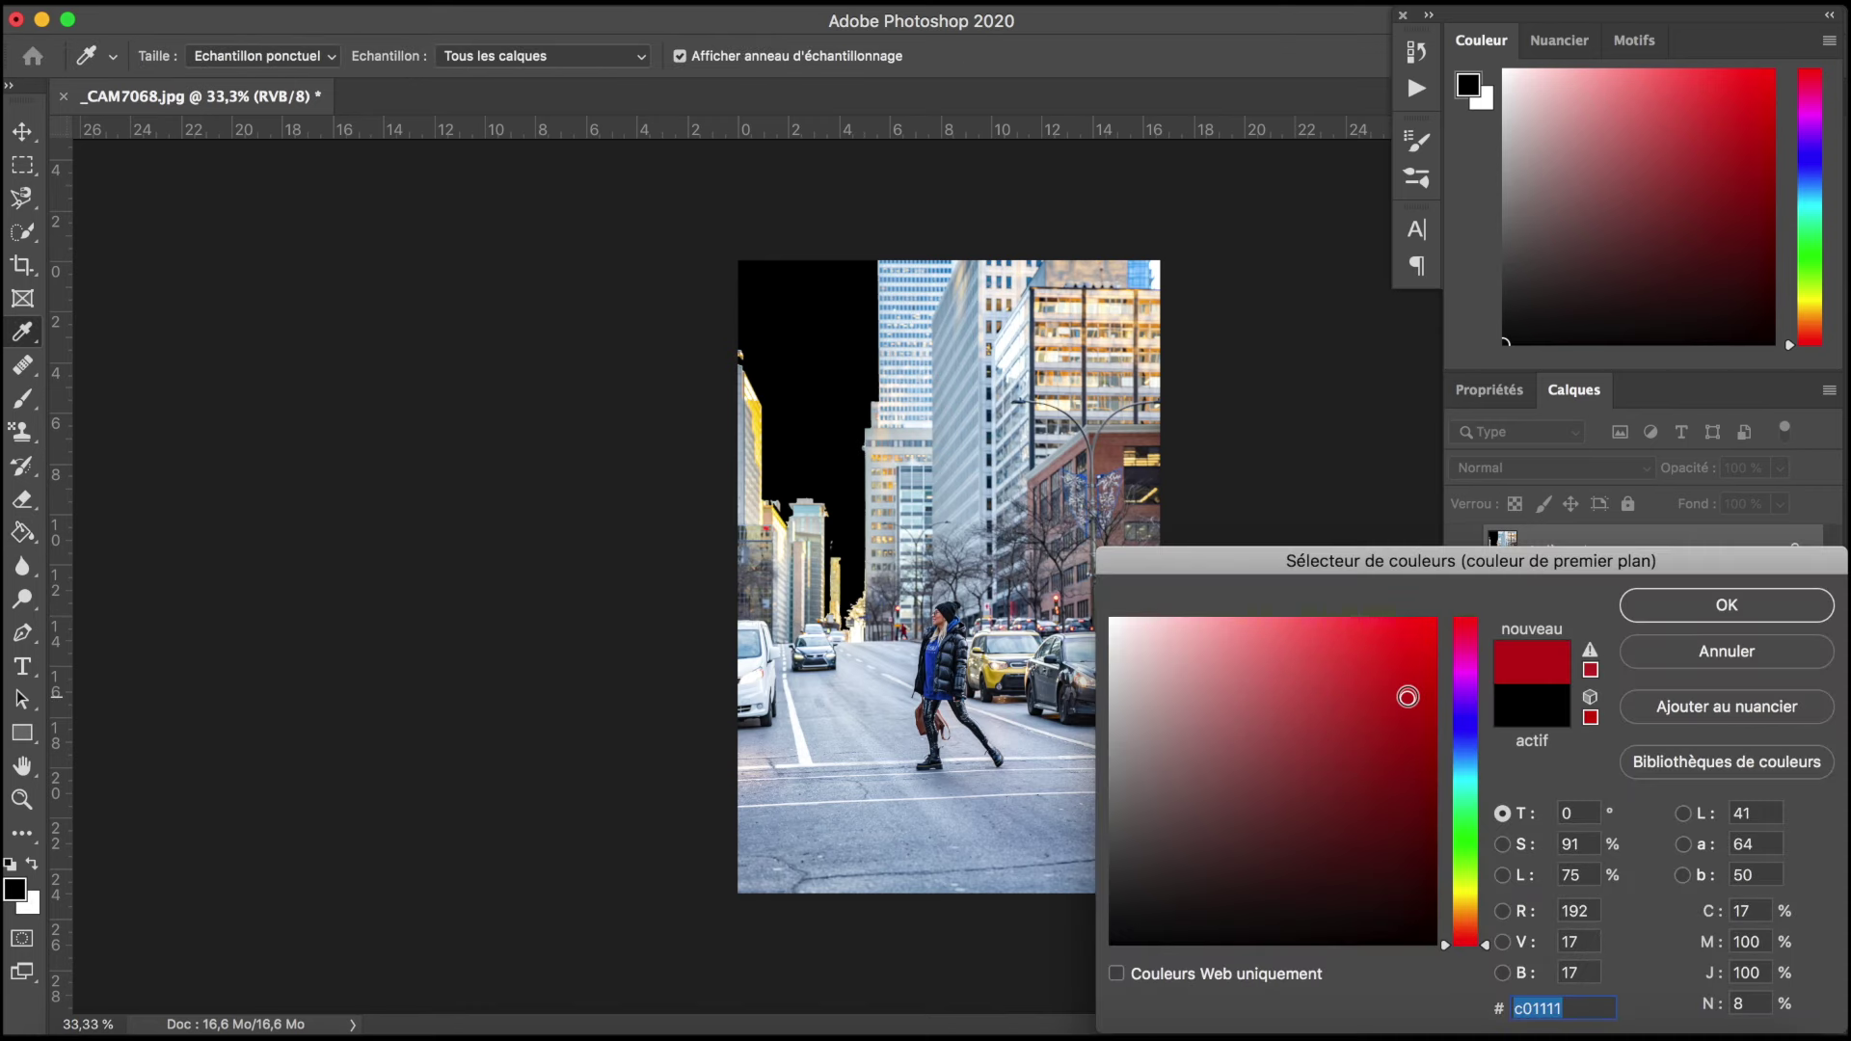
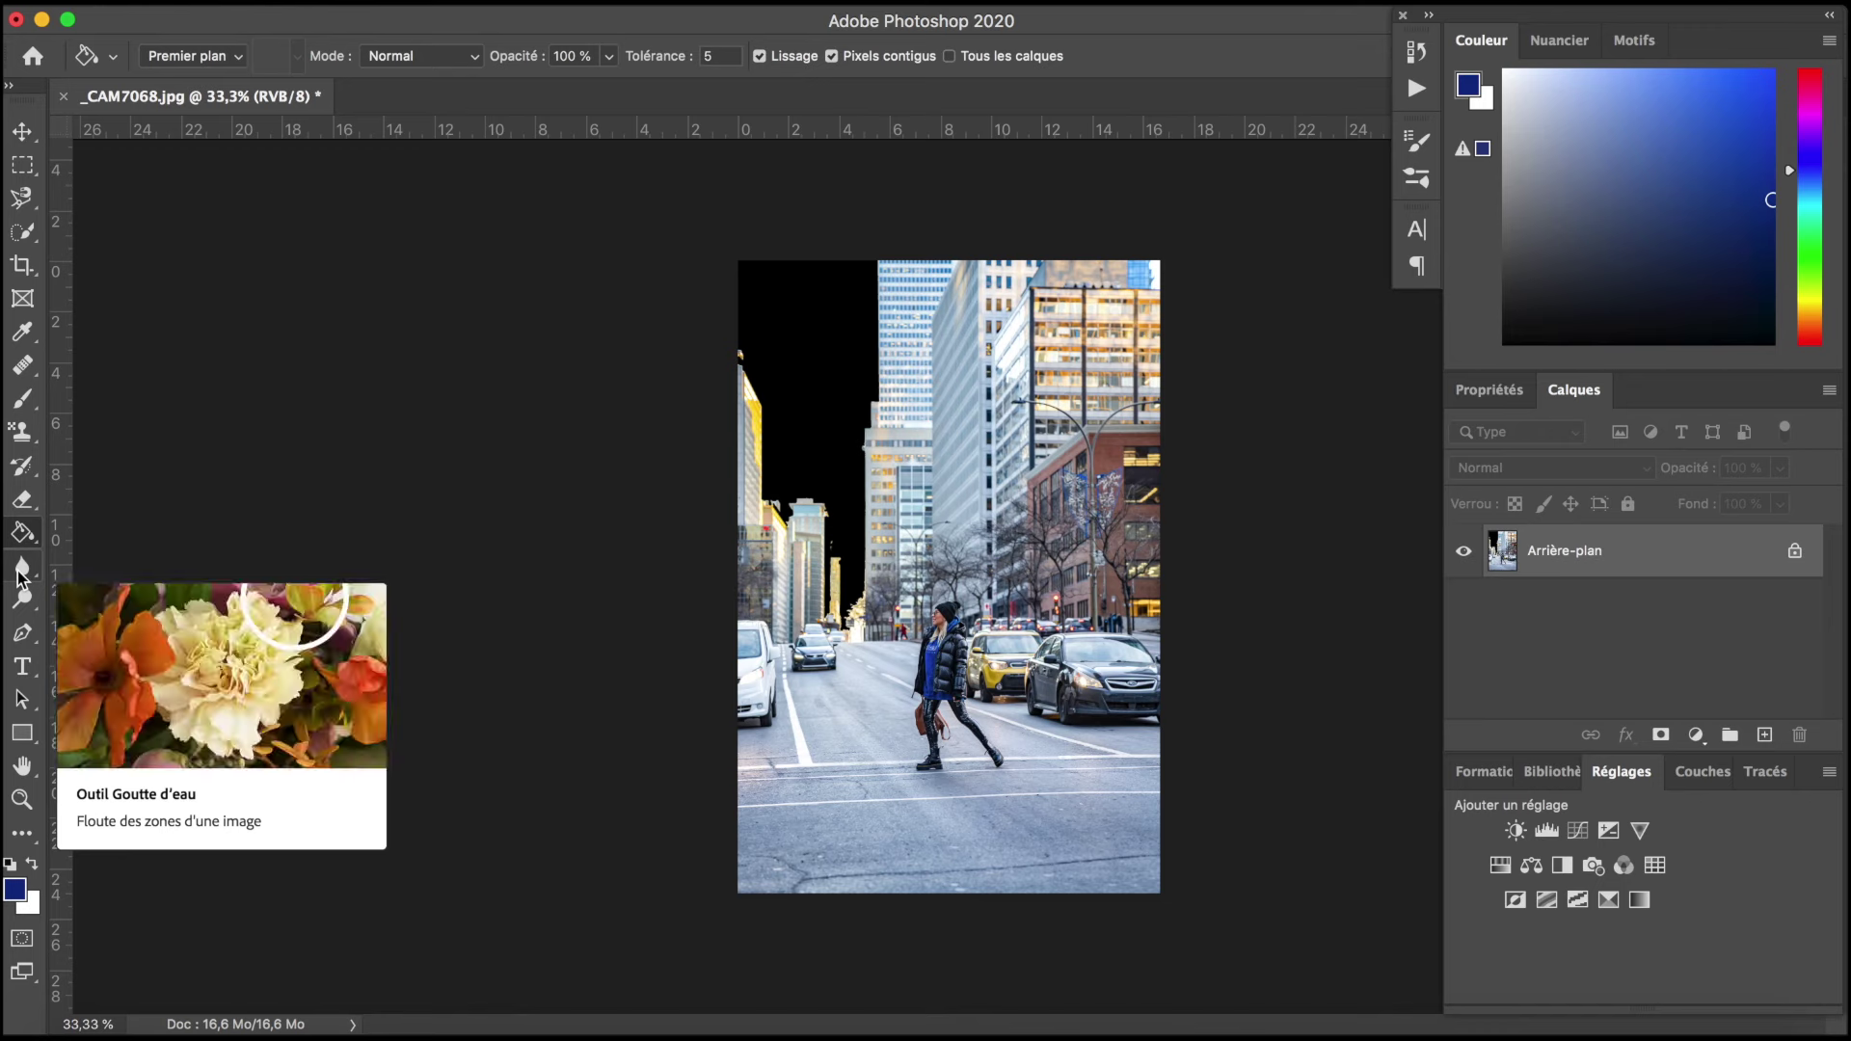
Step: Zoom in with the Blur tool and blur the printed text on the woman's blue hoodie
left_click(19, 569)
right_click(21, 567)
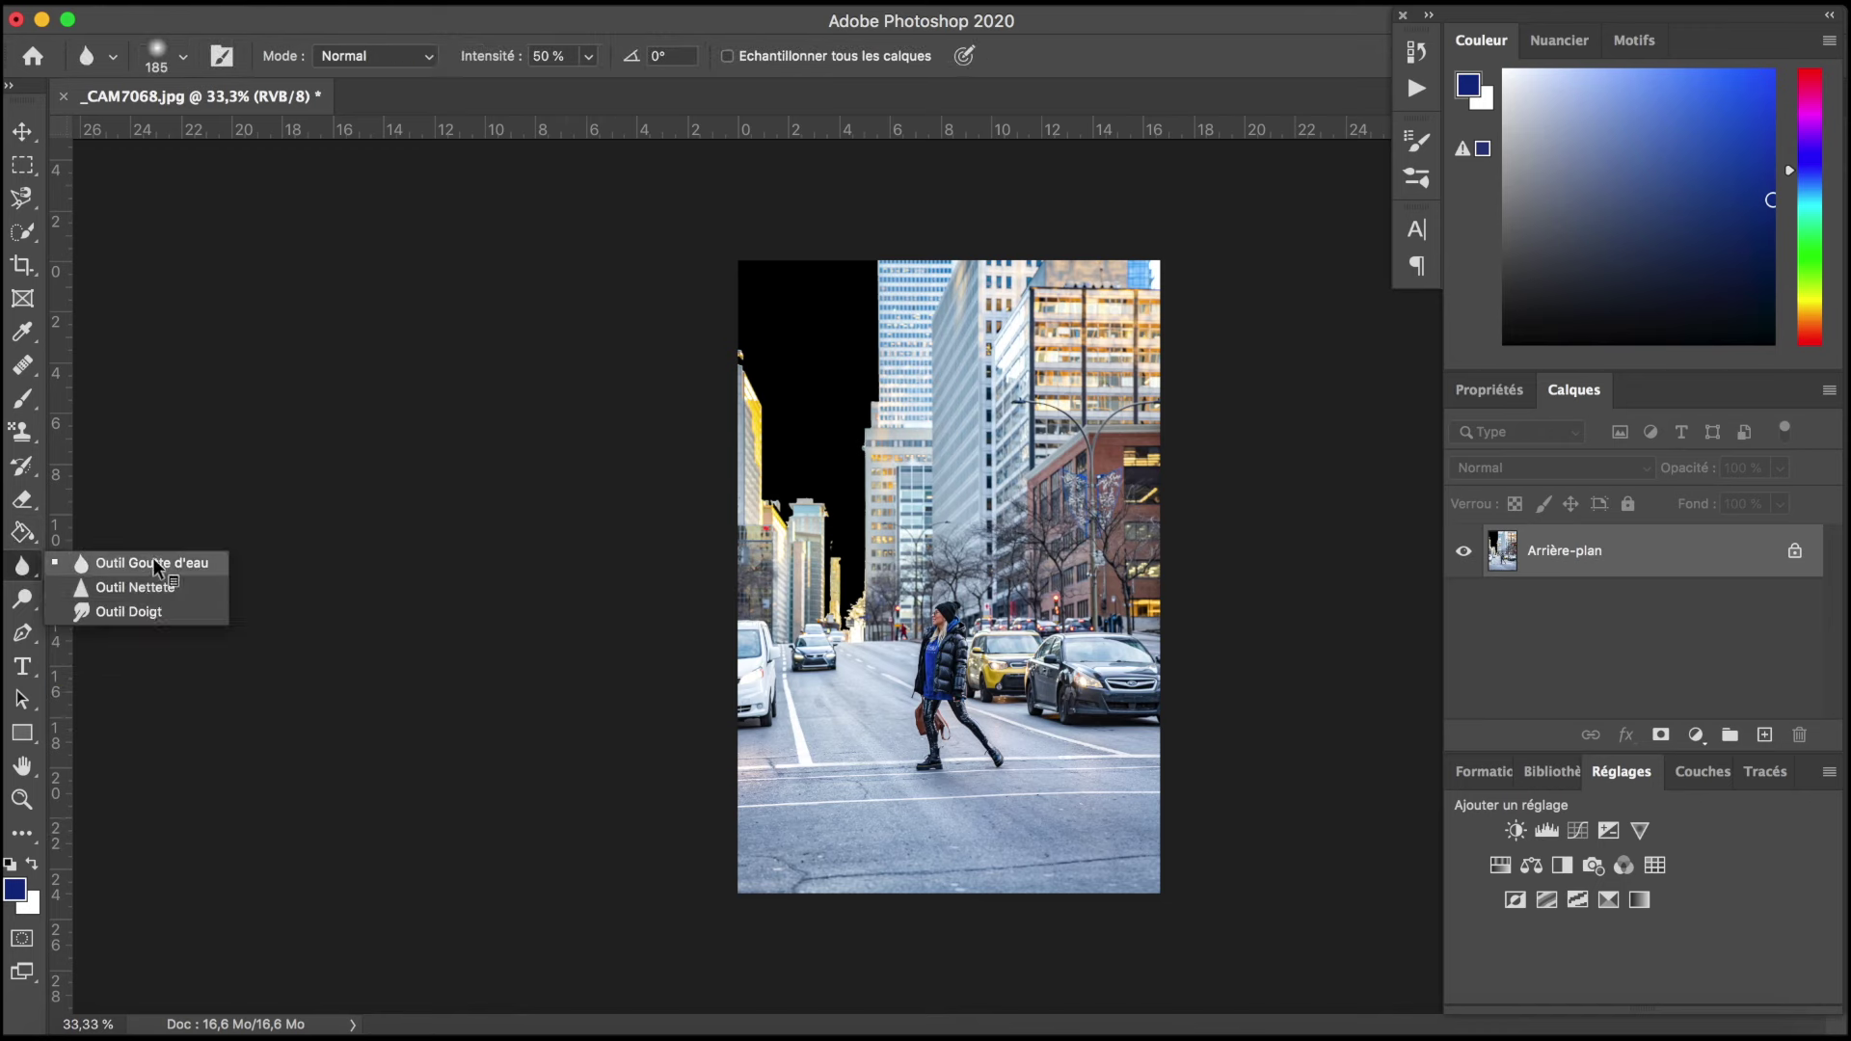
left_click(152, 562)
key("ctrl+plus")
key("ctrl+plus")
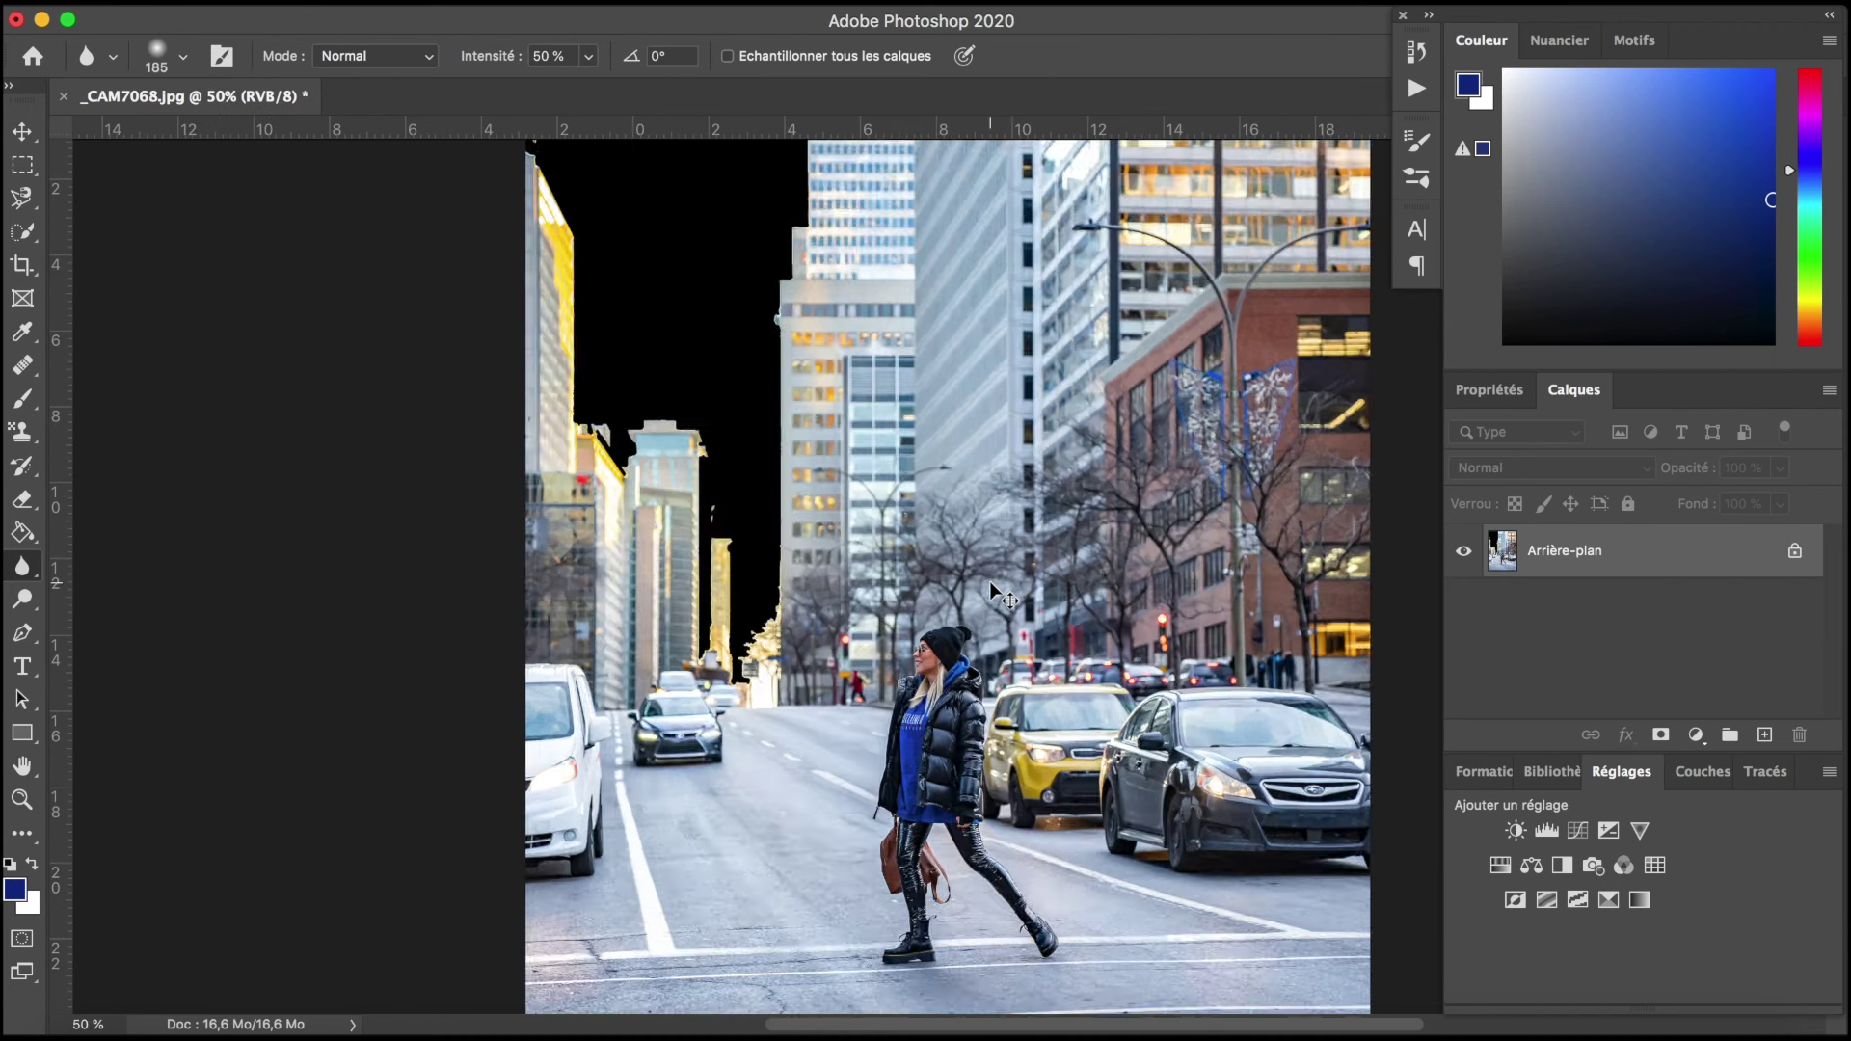
key("ctrl+plus")
left_click_drag(955, 368, 894, 376)
key("ctrl+r")
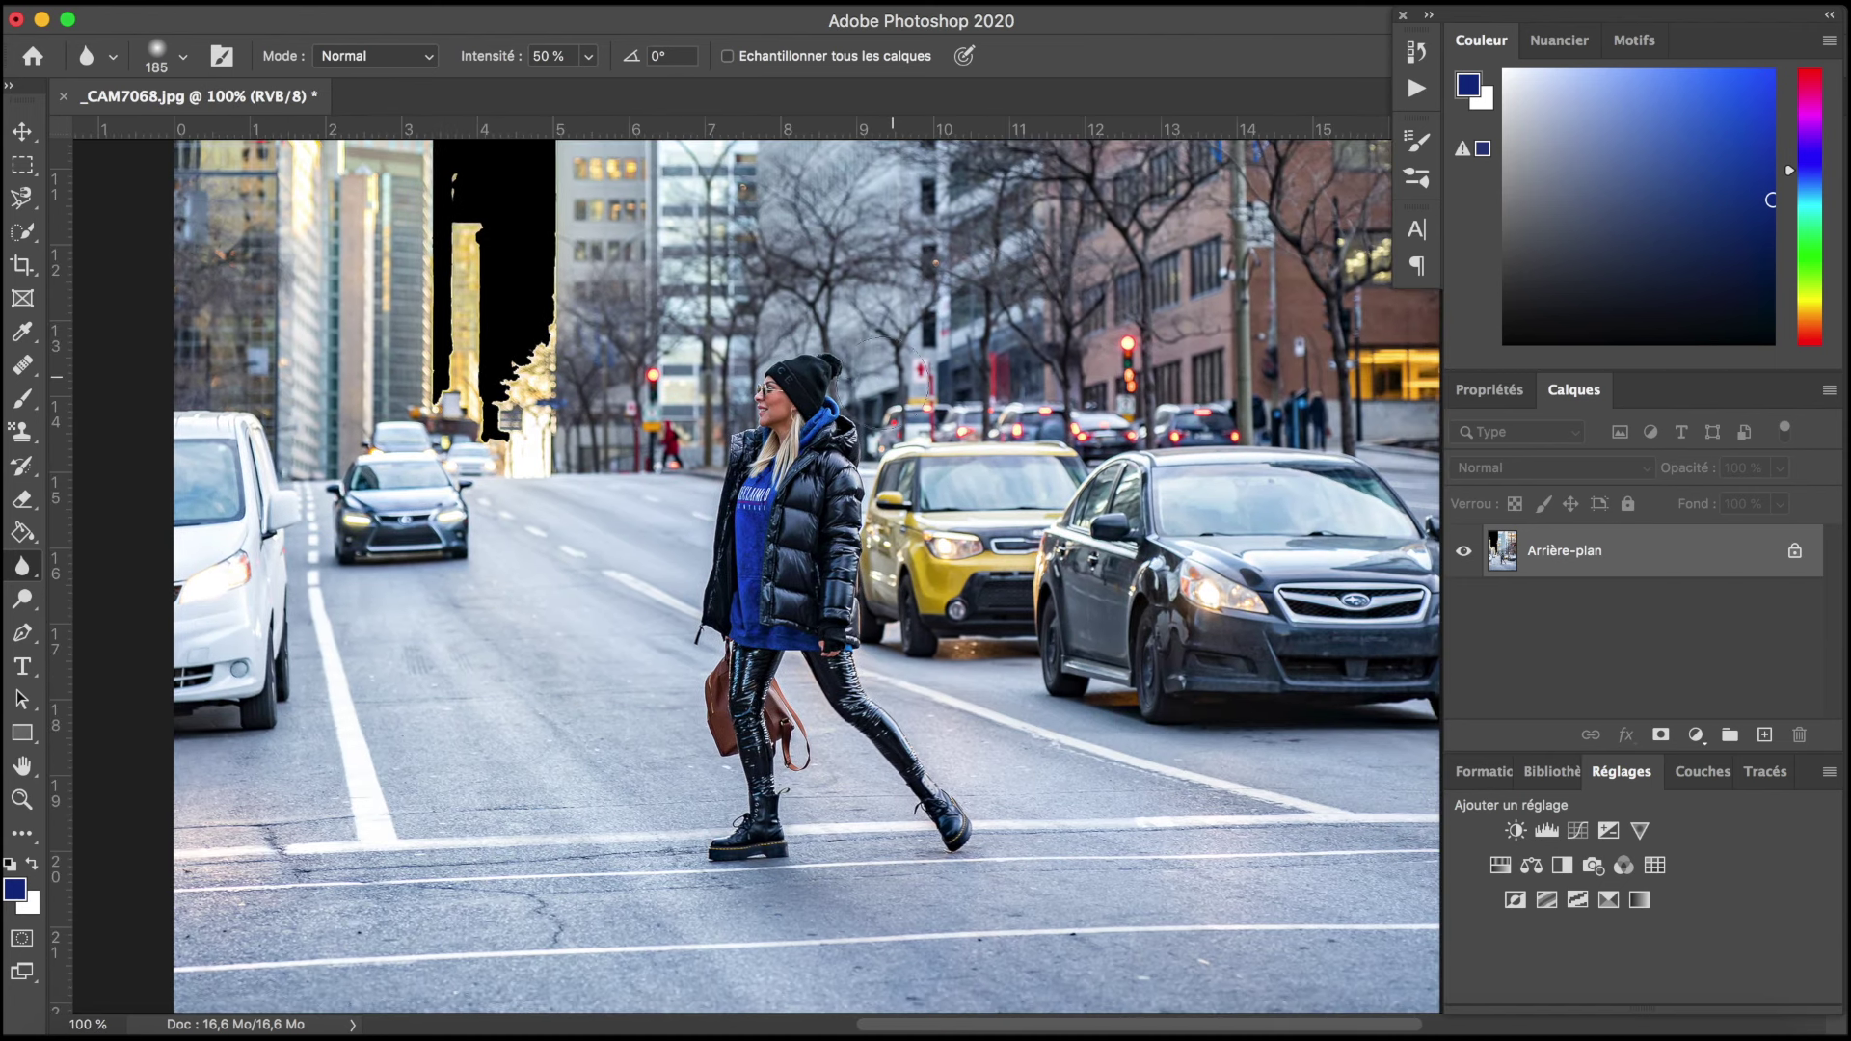
left_click_drag(863, 540, 821, 597)
Step: Switch to the Sharpen tool with a 144 px brush, zoom to 200%, and undo the sharpening stroke
right_click(43, 571)
left_click(125, 587)
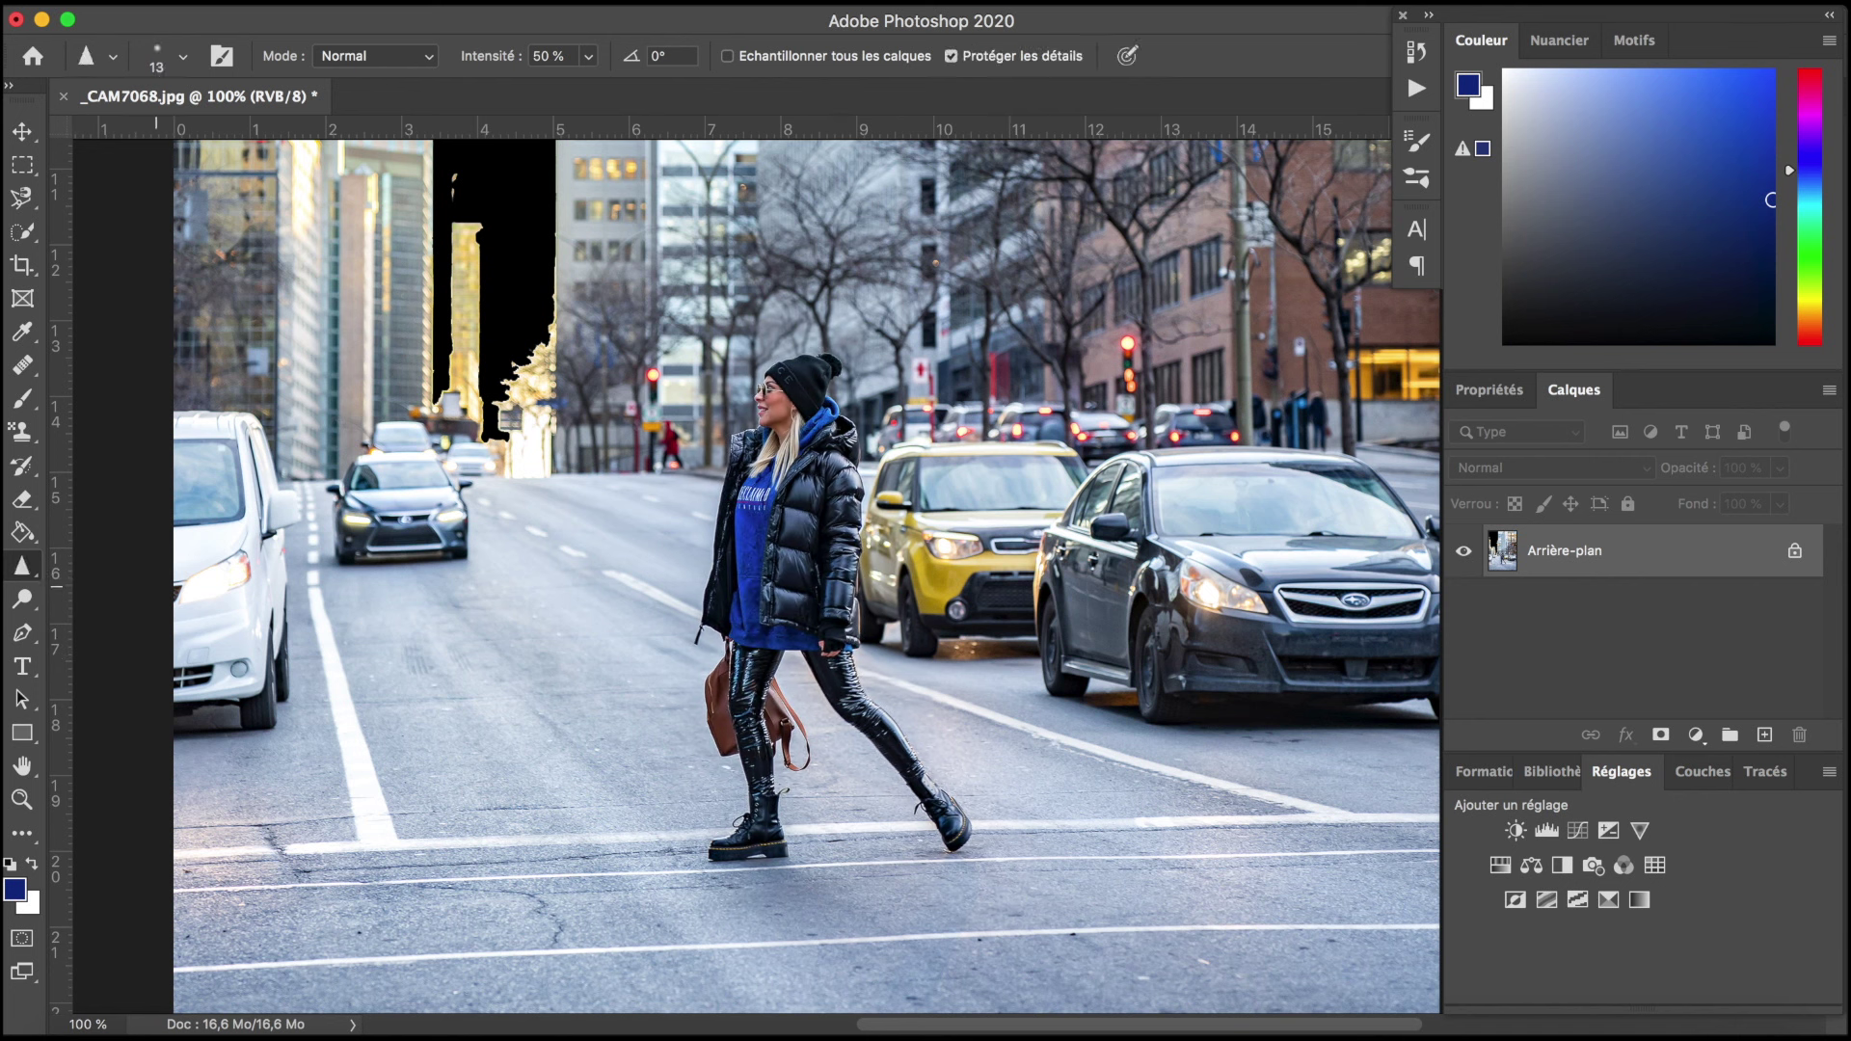
left_click(183, 58)
left_click(258, 131)
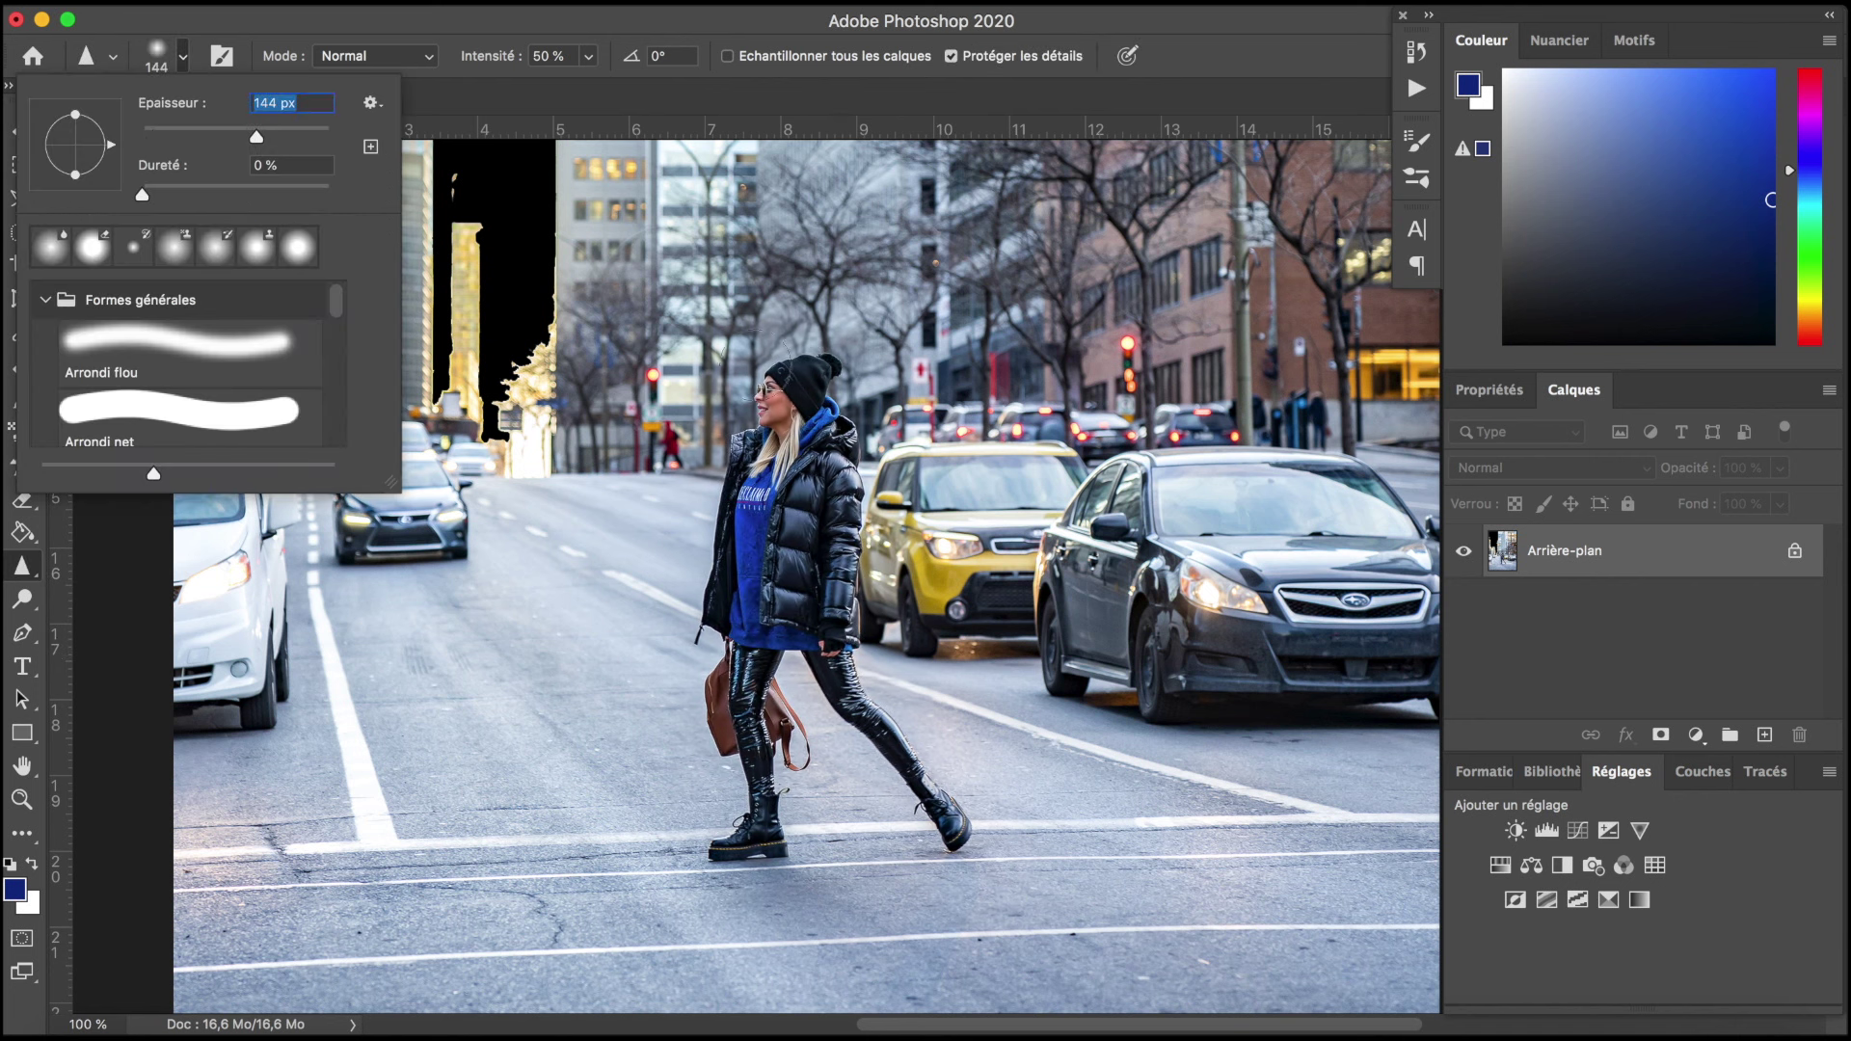
left_click(786, 381)
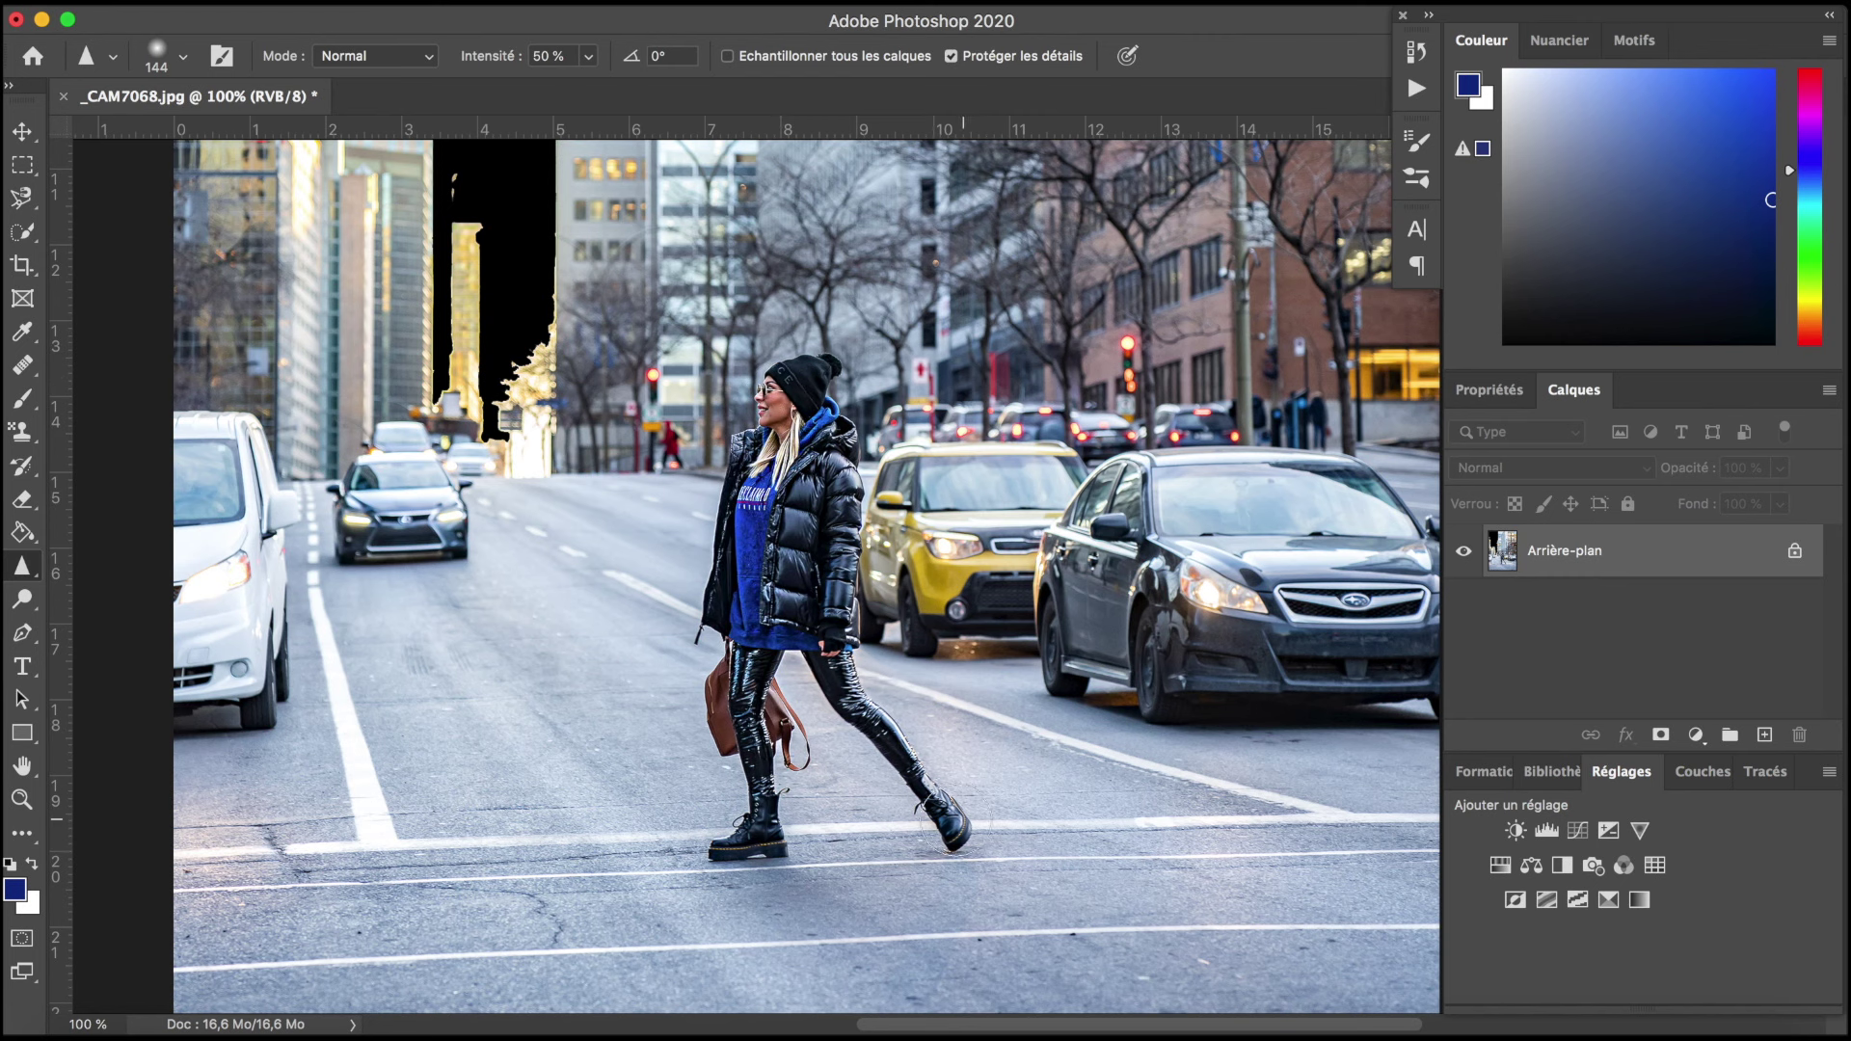
key("ctrl+plus")
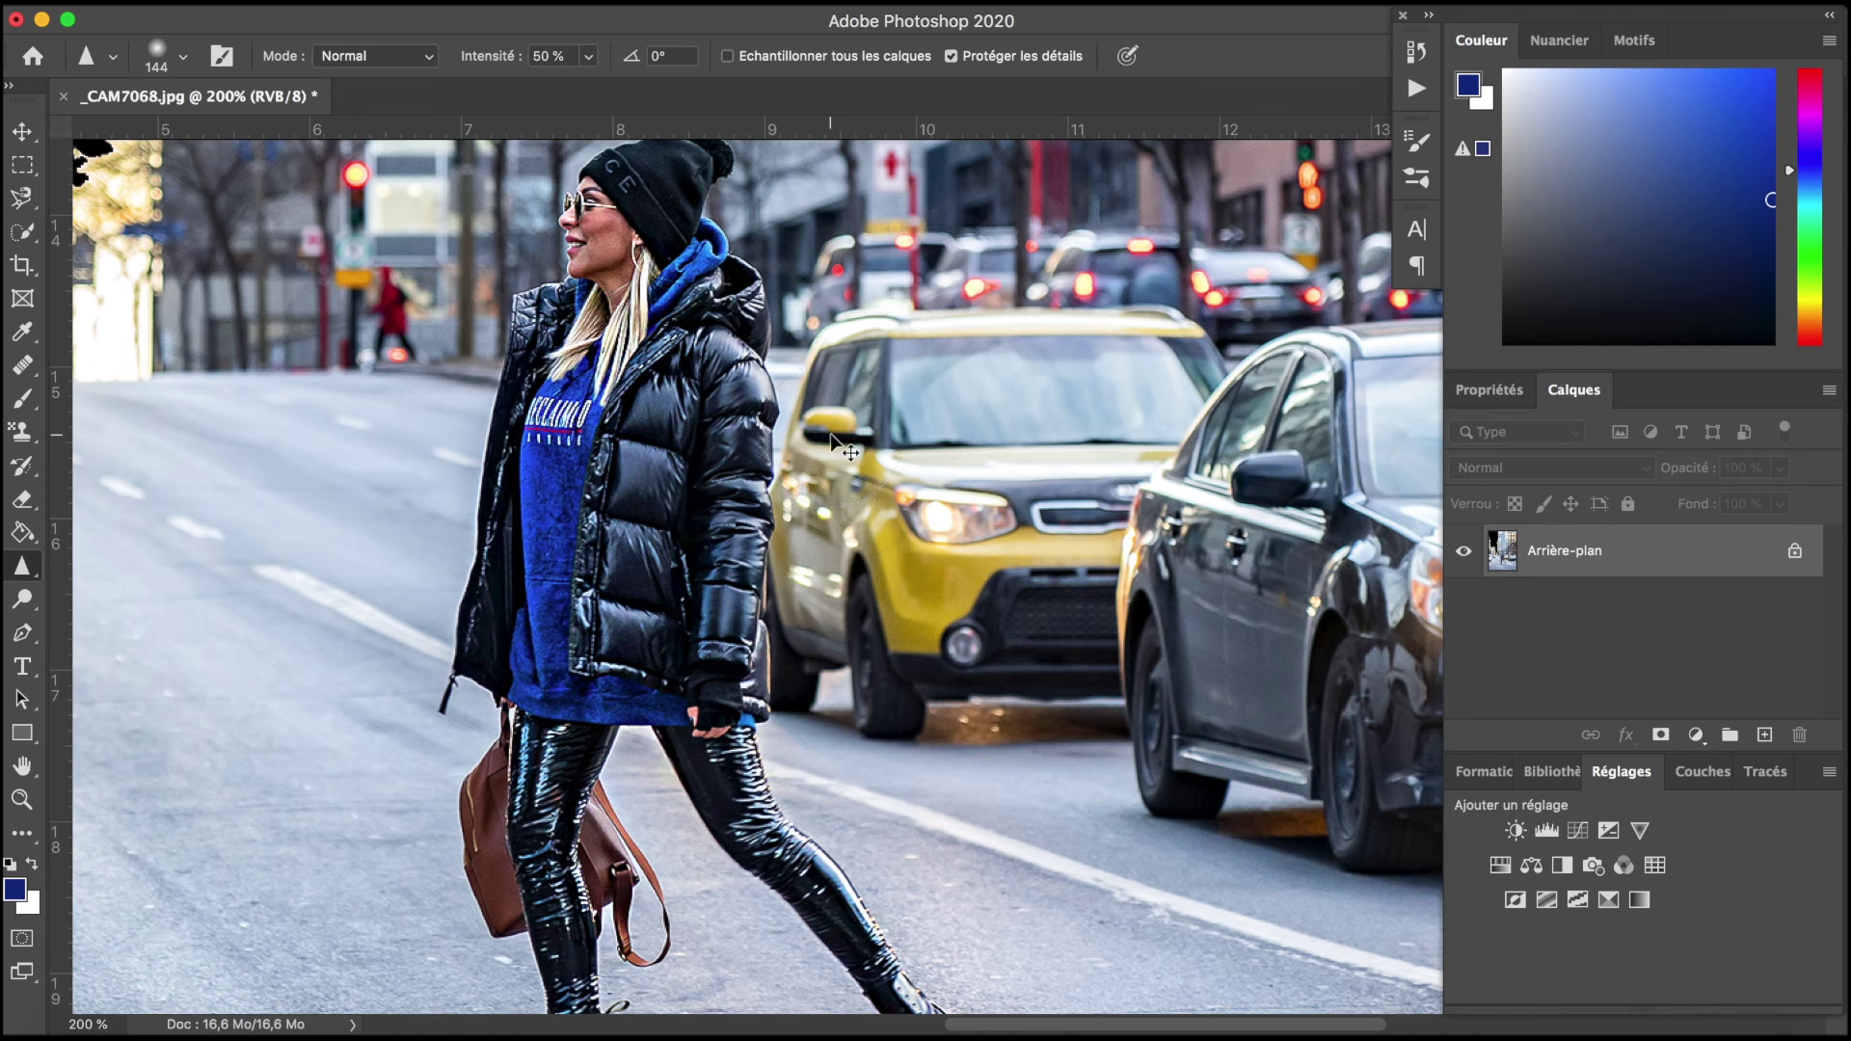
key("ctrl+z")
Step: Smudge the jacket's left edge, the yellow car's roof and the road beneath that car
right_click(21, 568)
left_click(160, 617)
left_click_drag(444, 484, 519, 513)
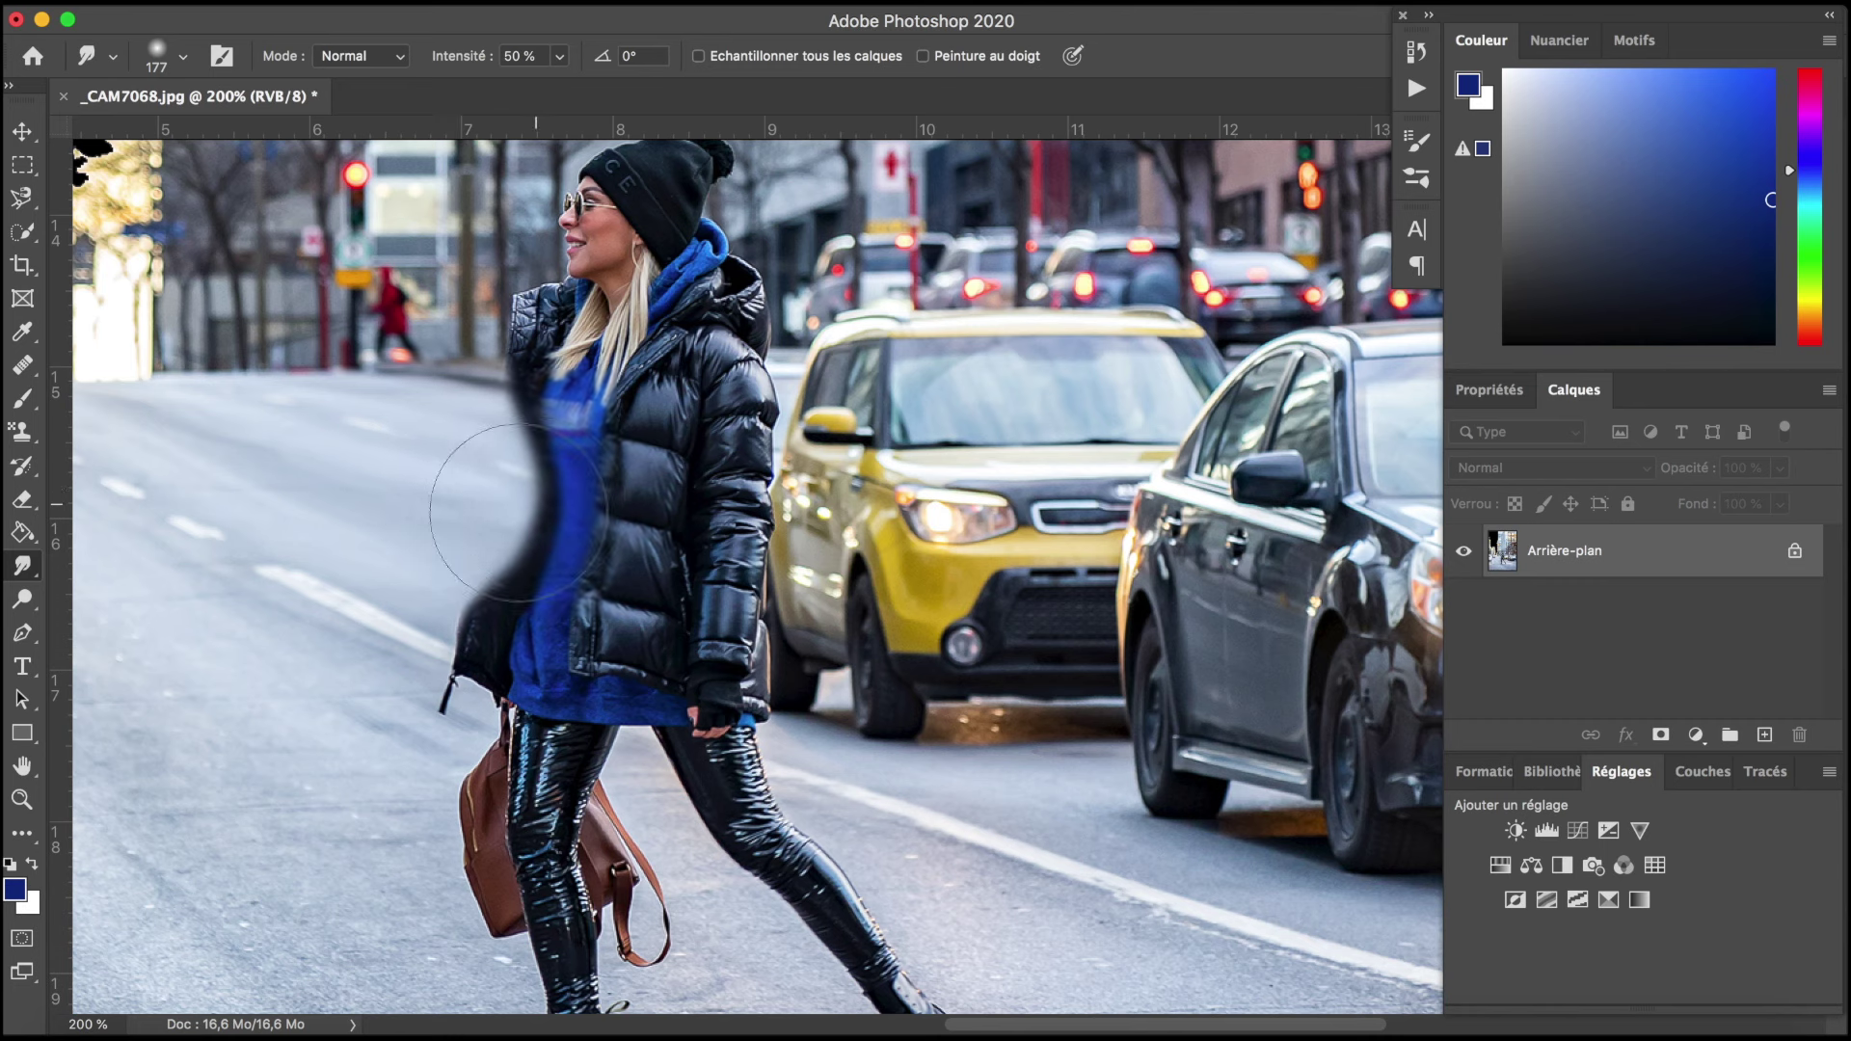
left_click_drag(979, 289, 964, 358)
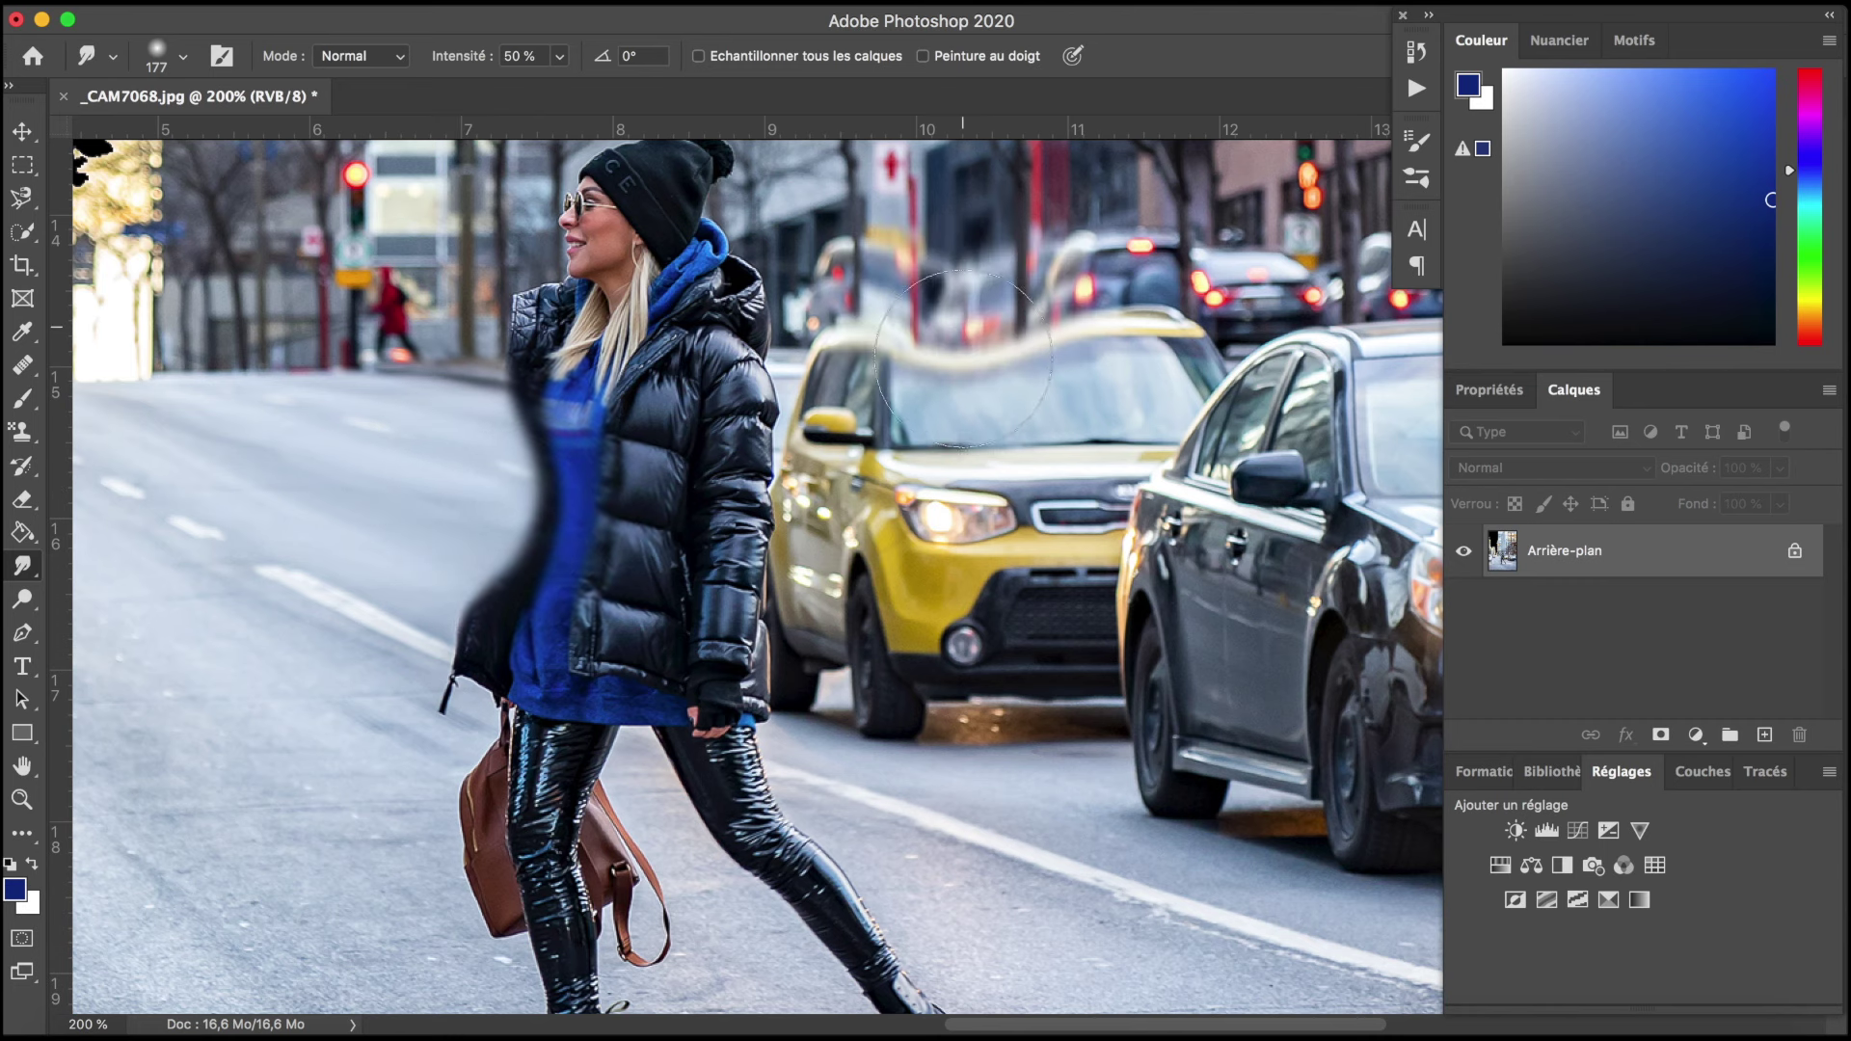
left_click_drag(1037, 800, 1047, 676)
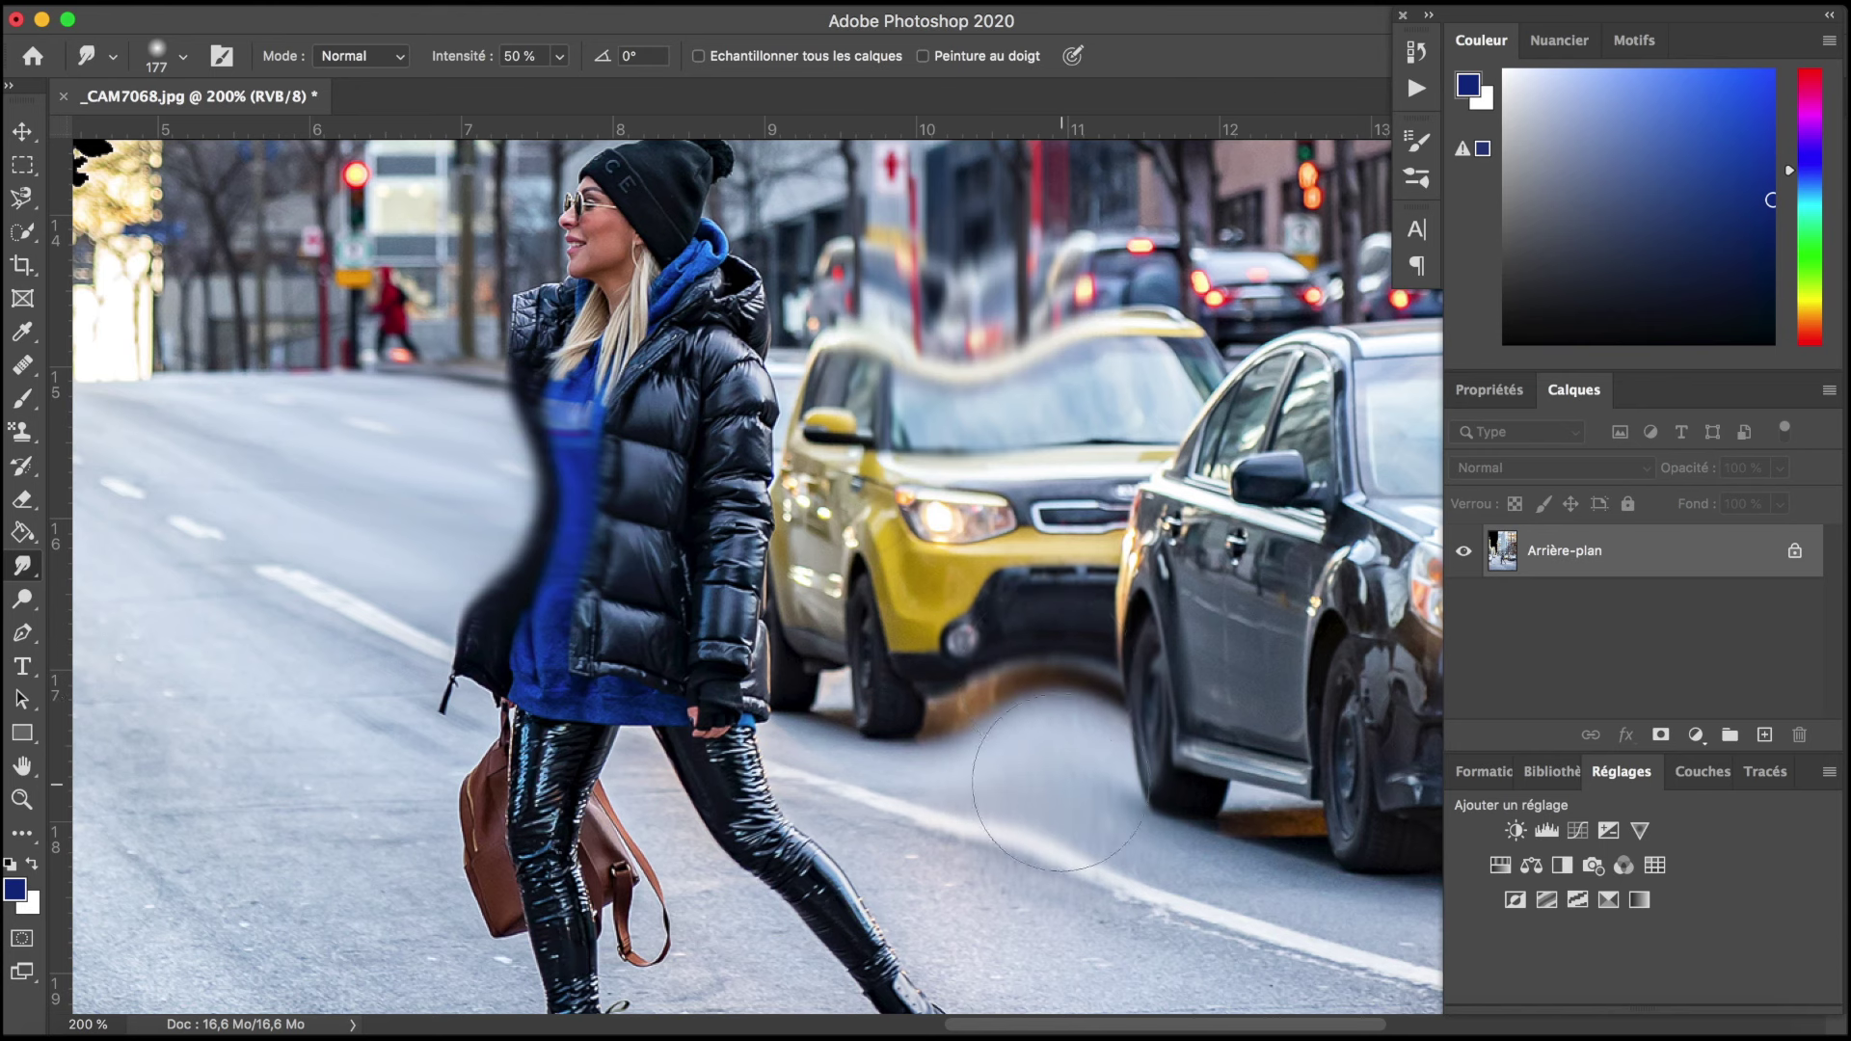
left_click_drag(1058, 781, 1022, 656)
left_click(694, 2)
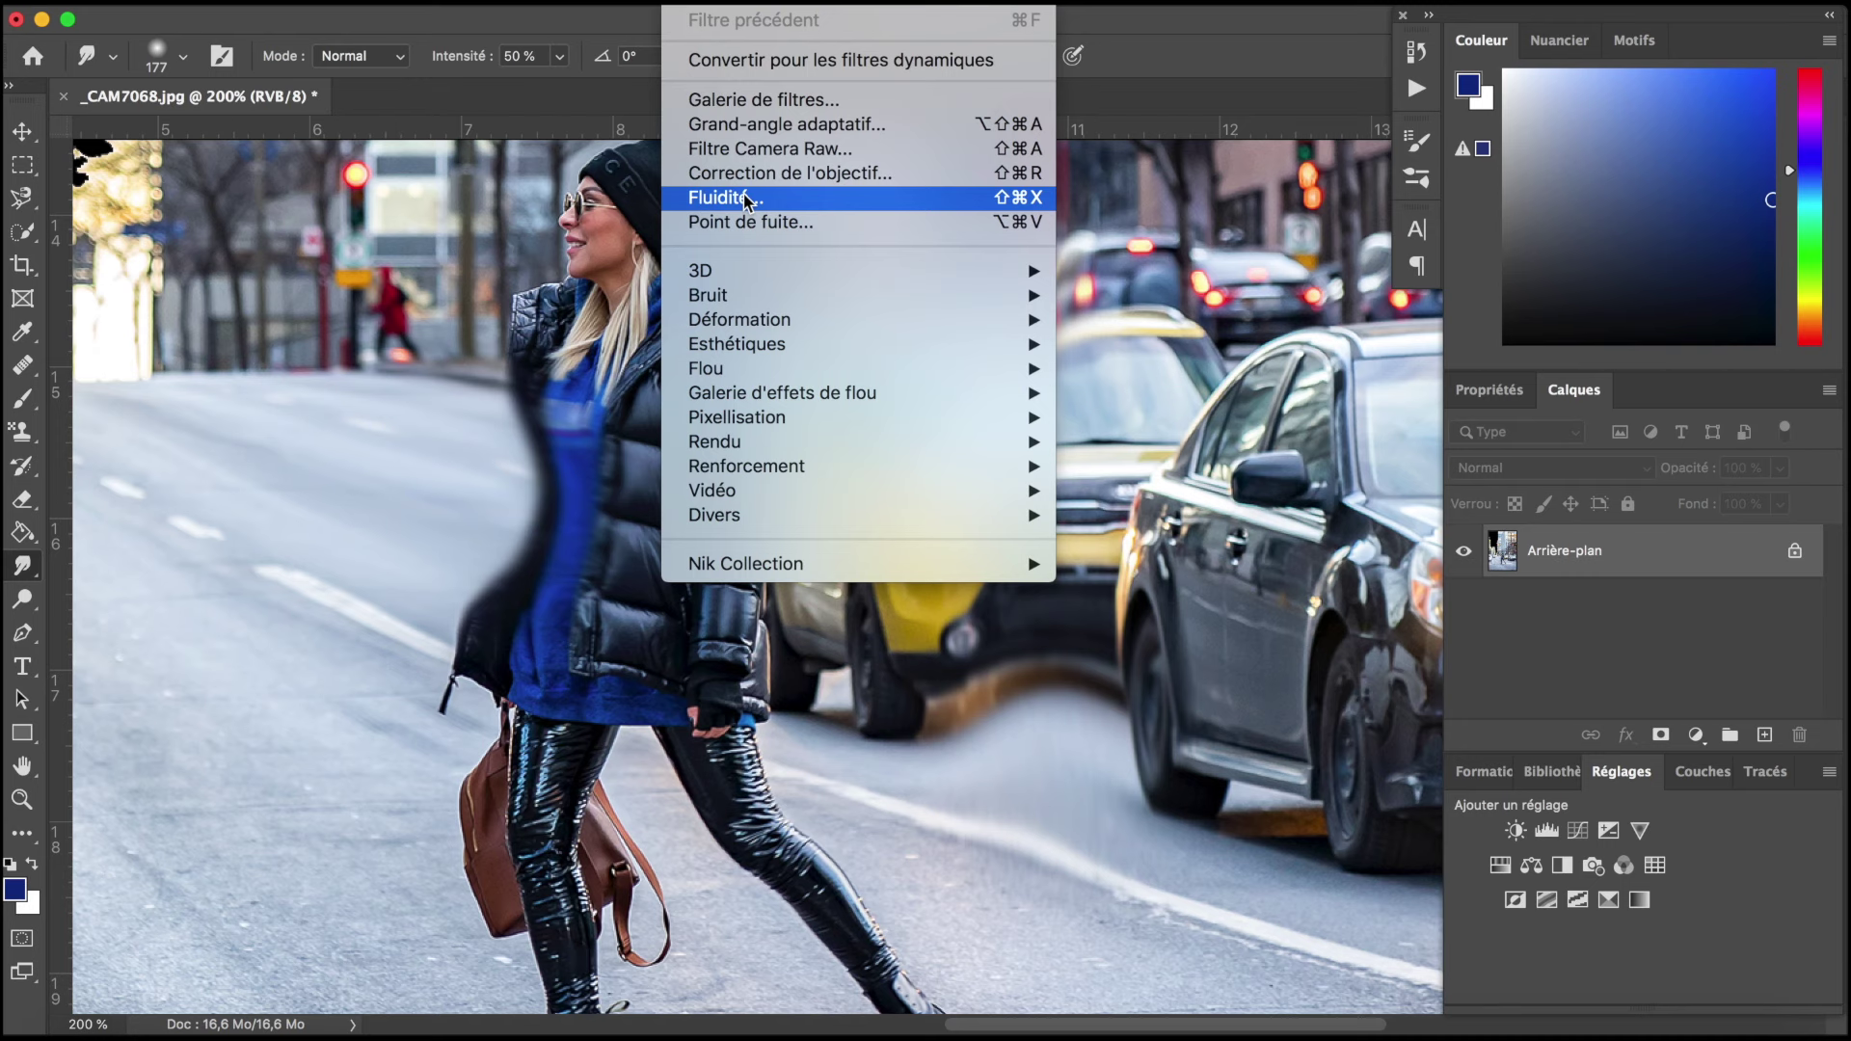
Step: Warp the central skyscrapers with an 859 px Liquify brush and apply it
left_click(748, 201)
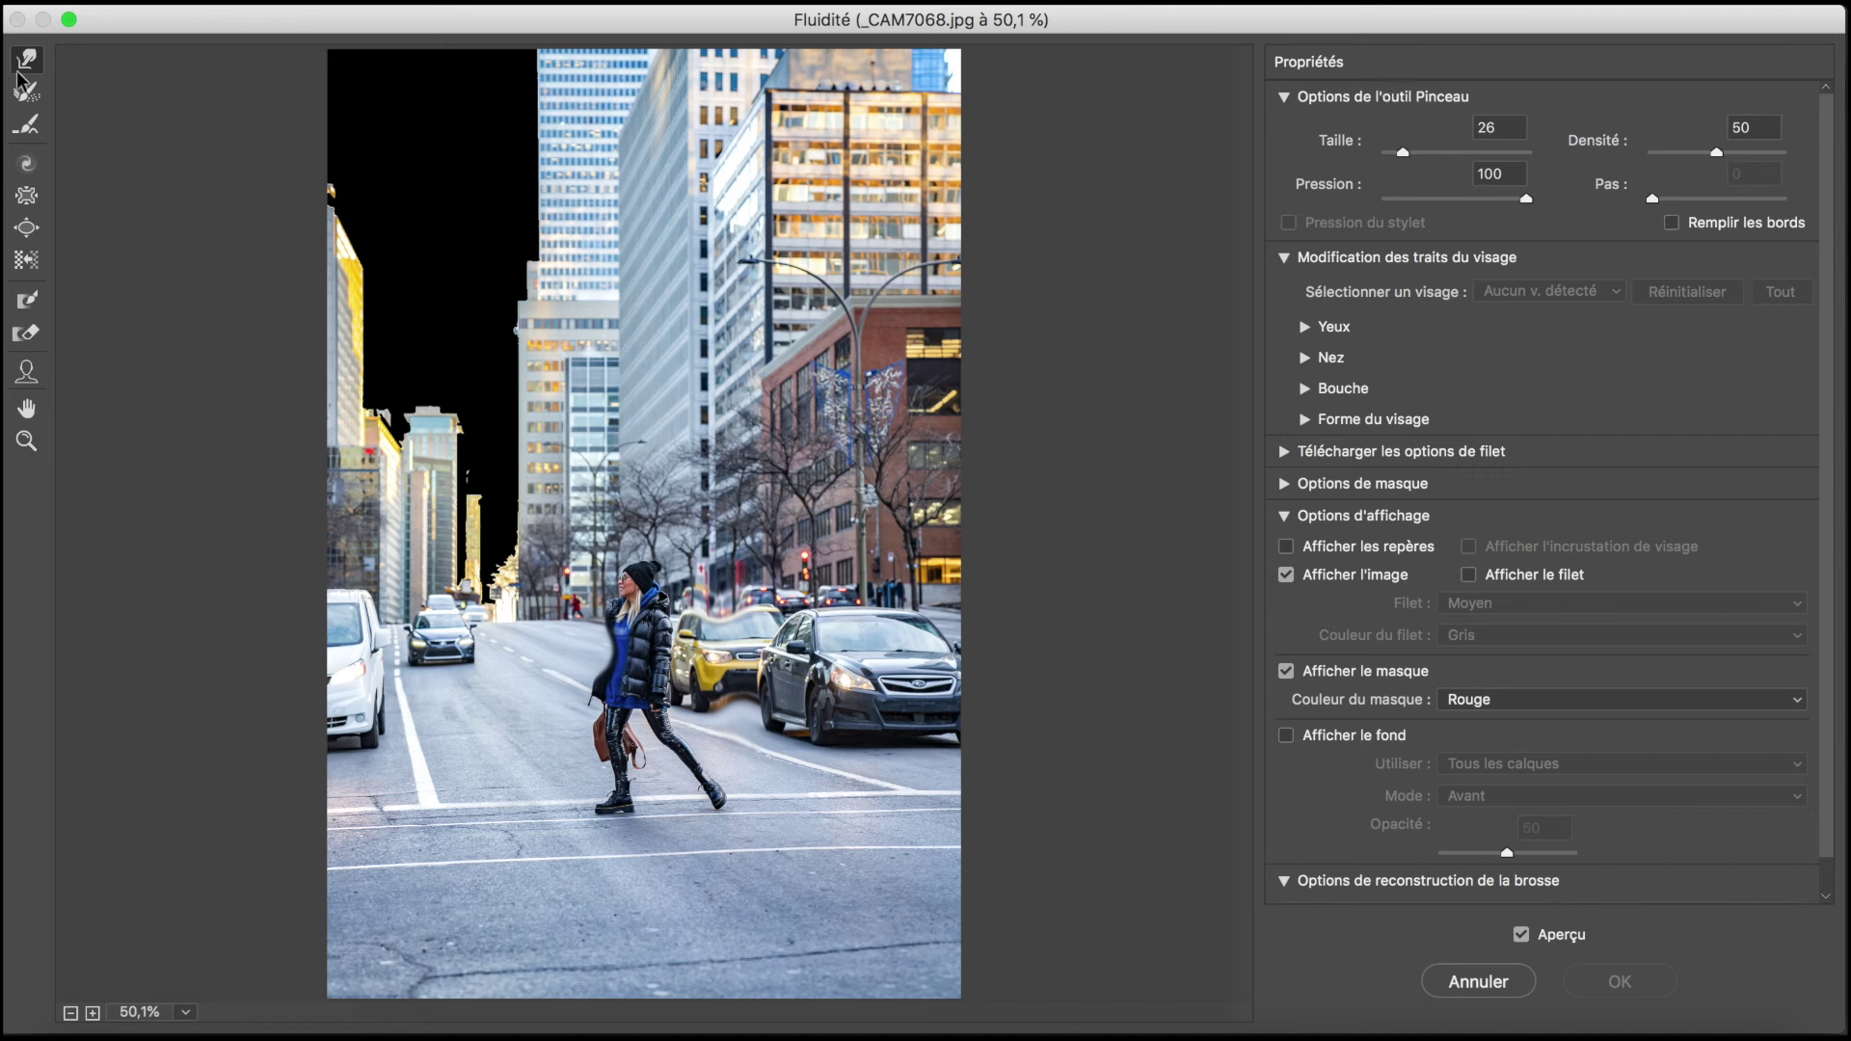
left_click_drag(1403, 153, 1441, 152)
left_click_drag(609, 265, 668, 257)
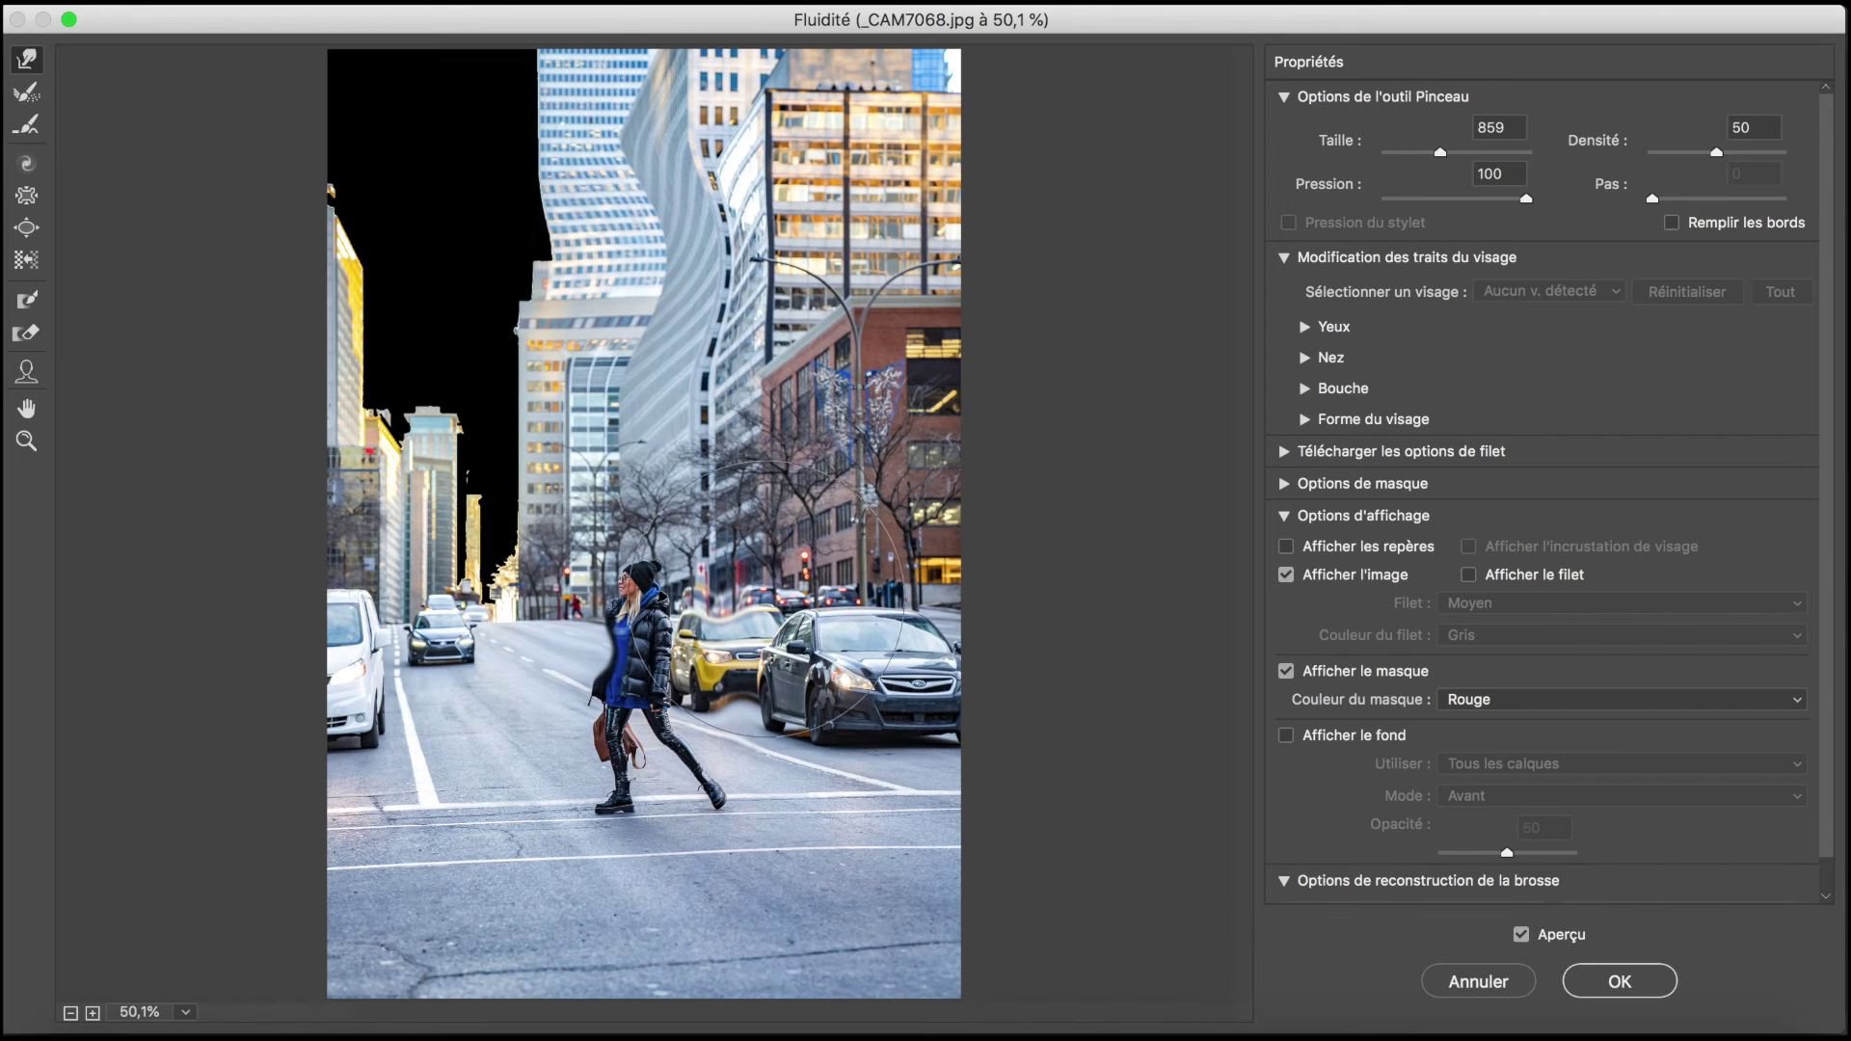
left_click_drag(675, 290, 652, 299)
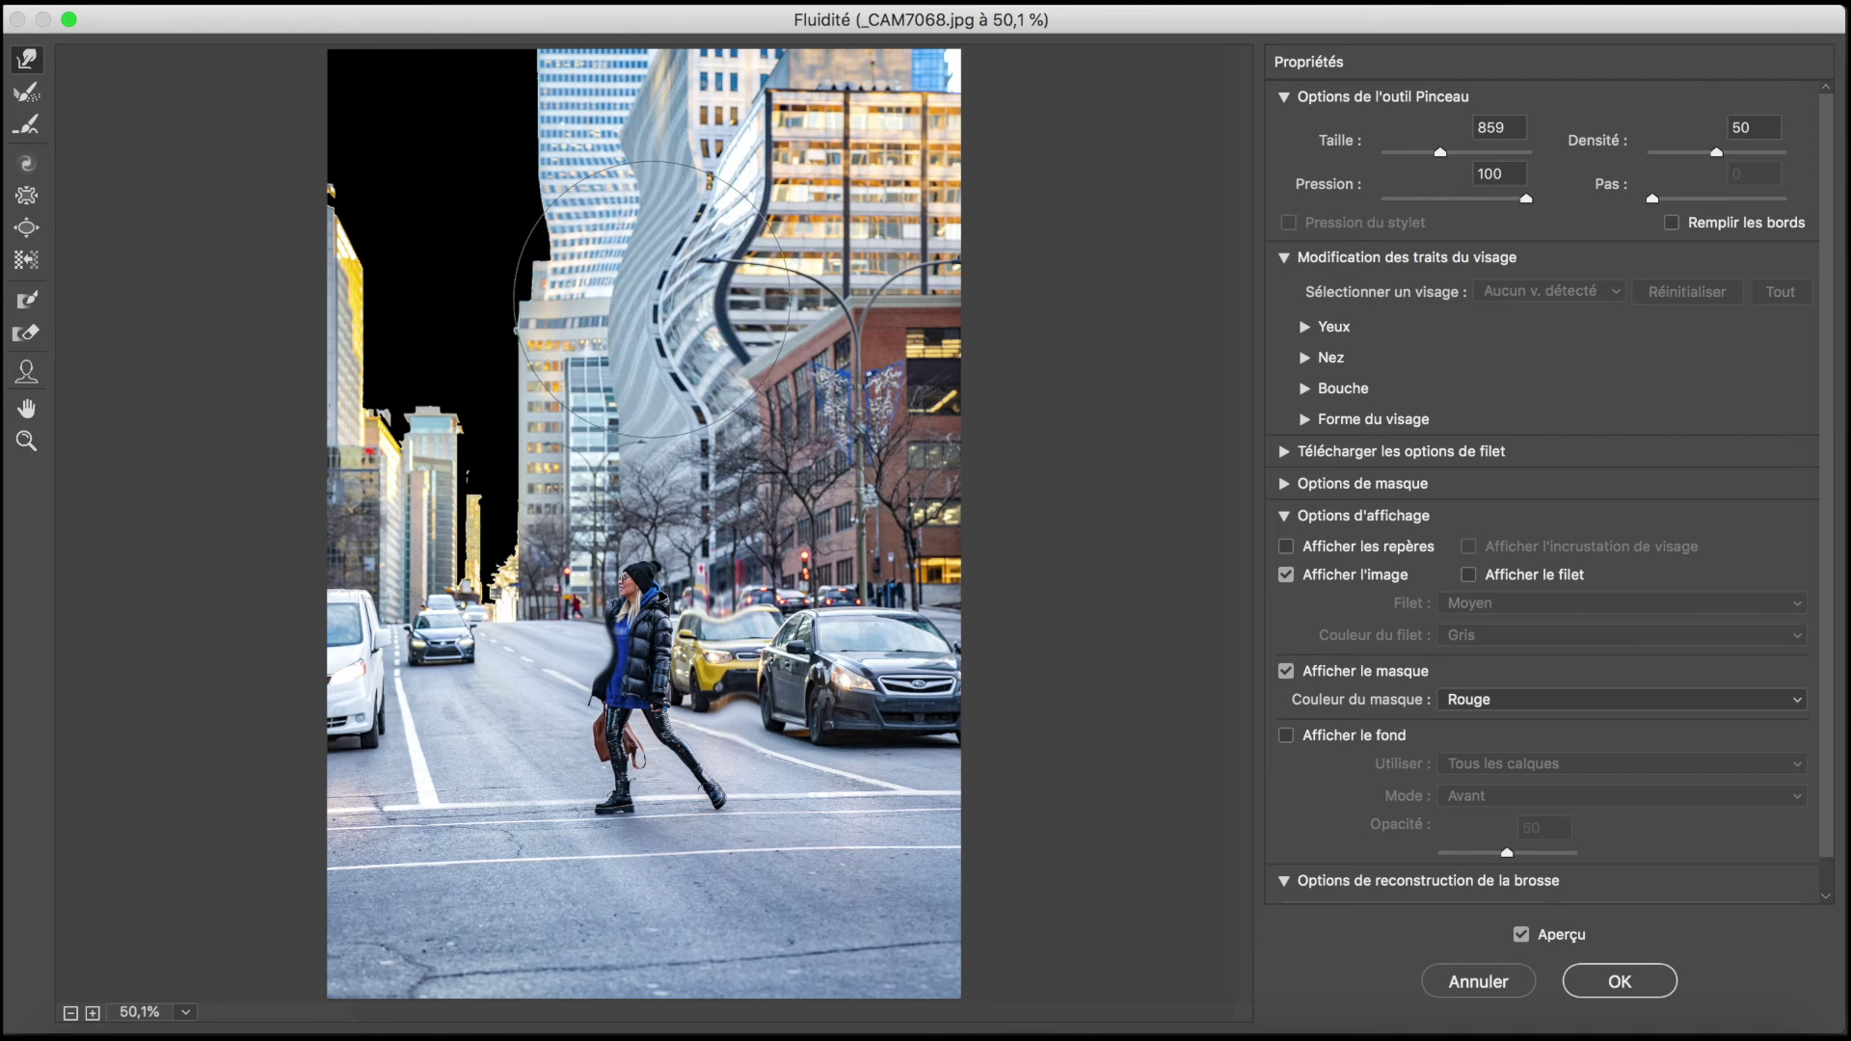
key("Return")
Step: Revert the photo to its original opened state in History
left_click(1412, 58)
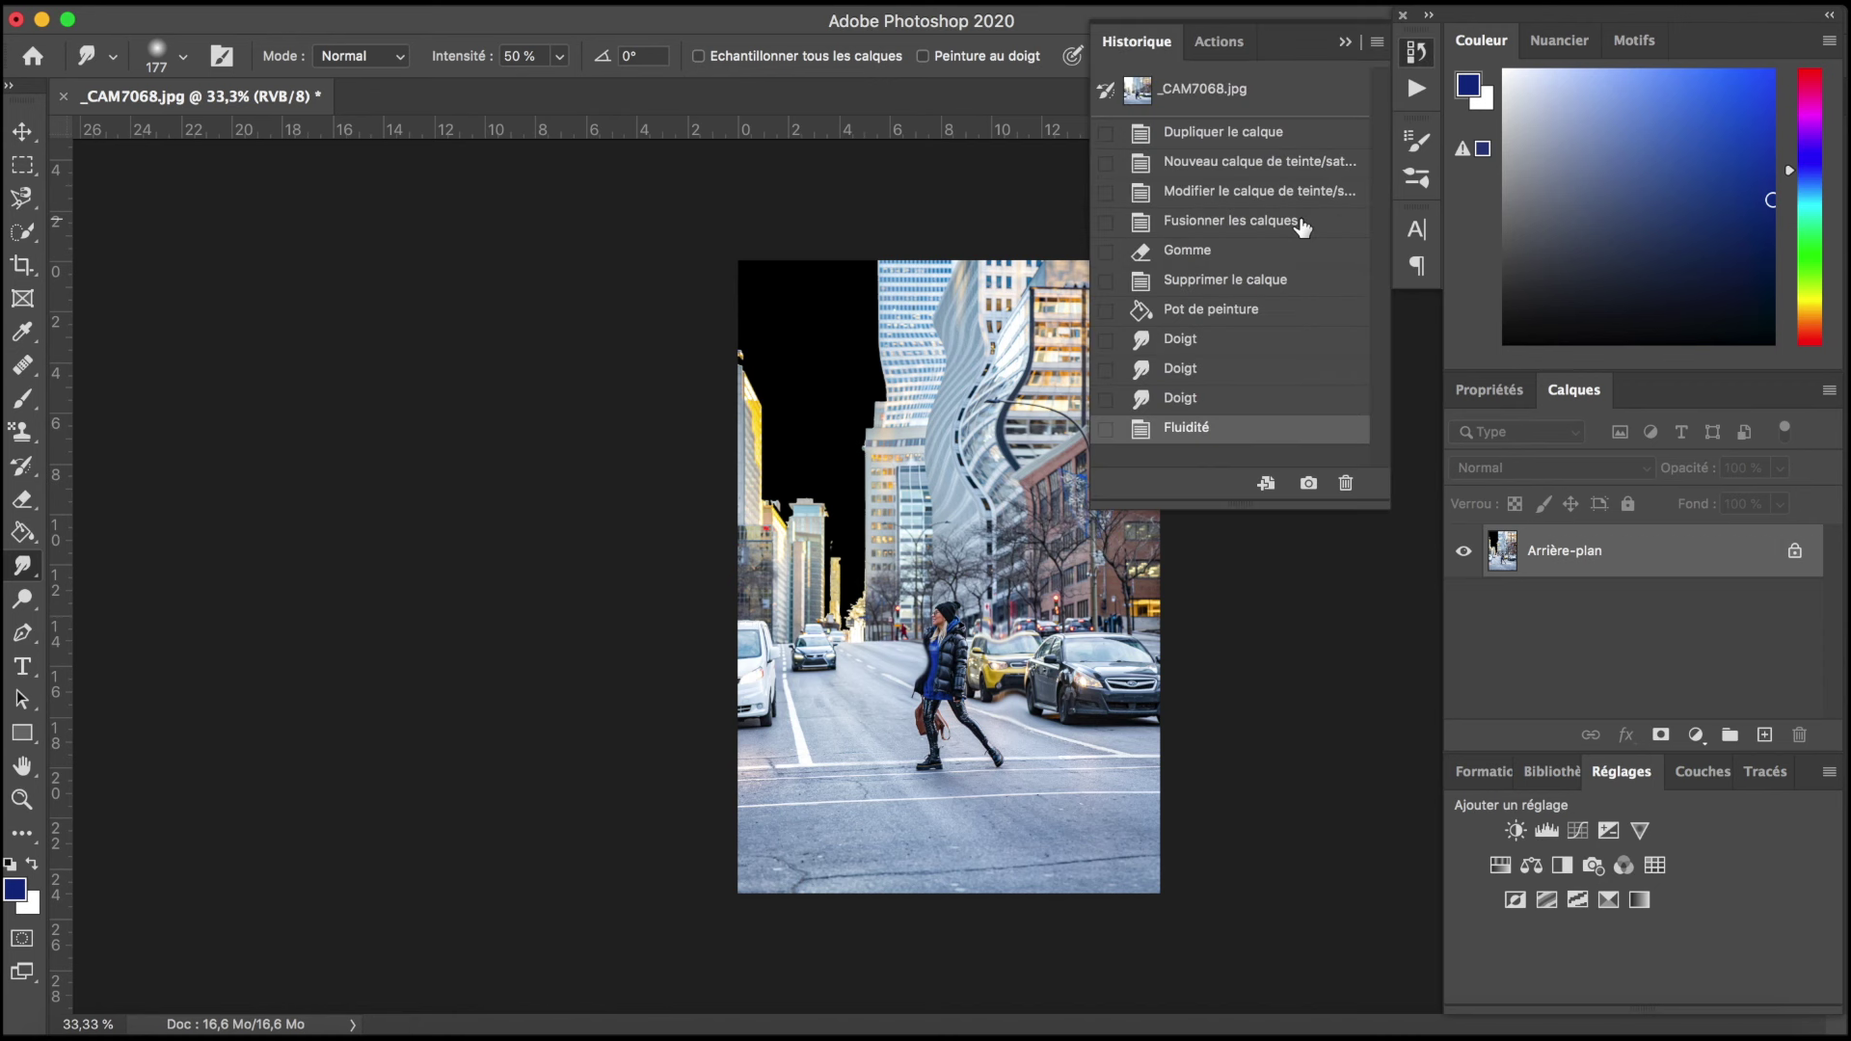
left_click(1280, 89)
left_click(1345, 40)
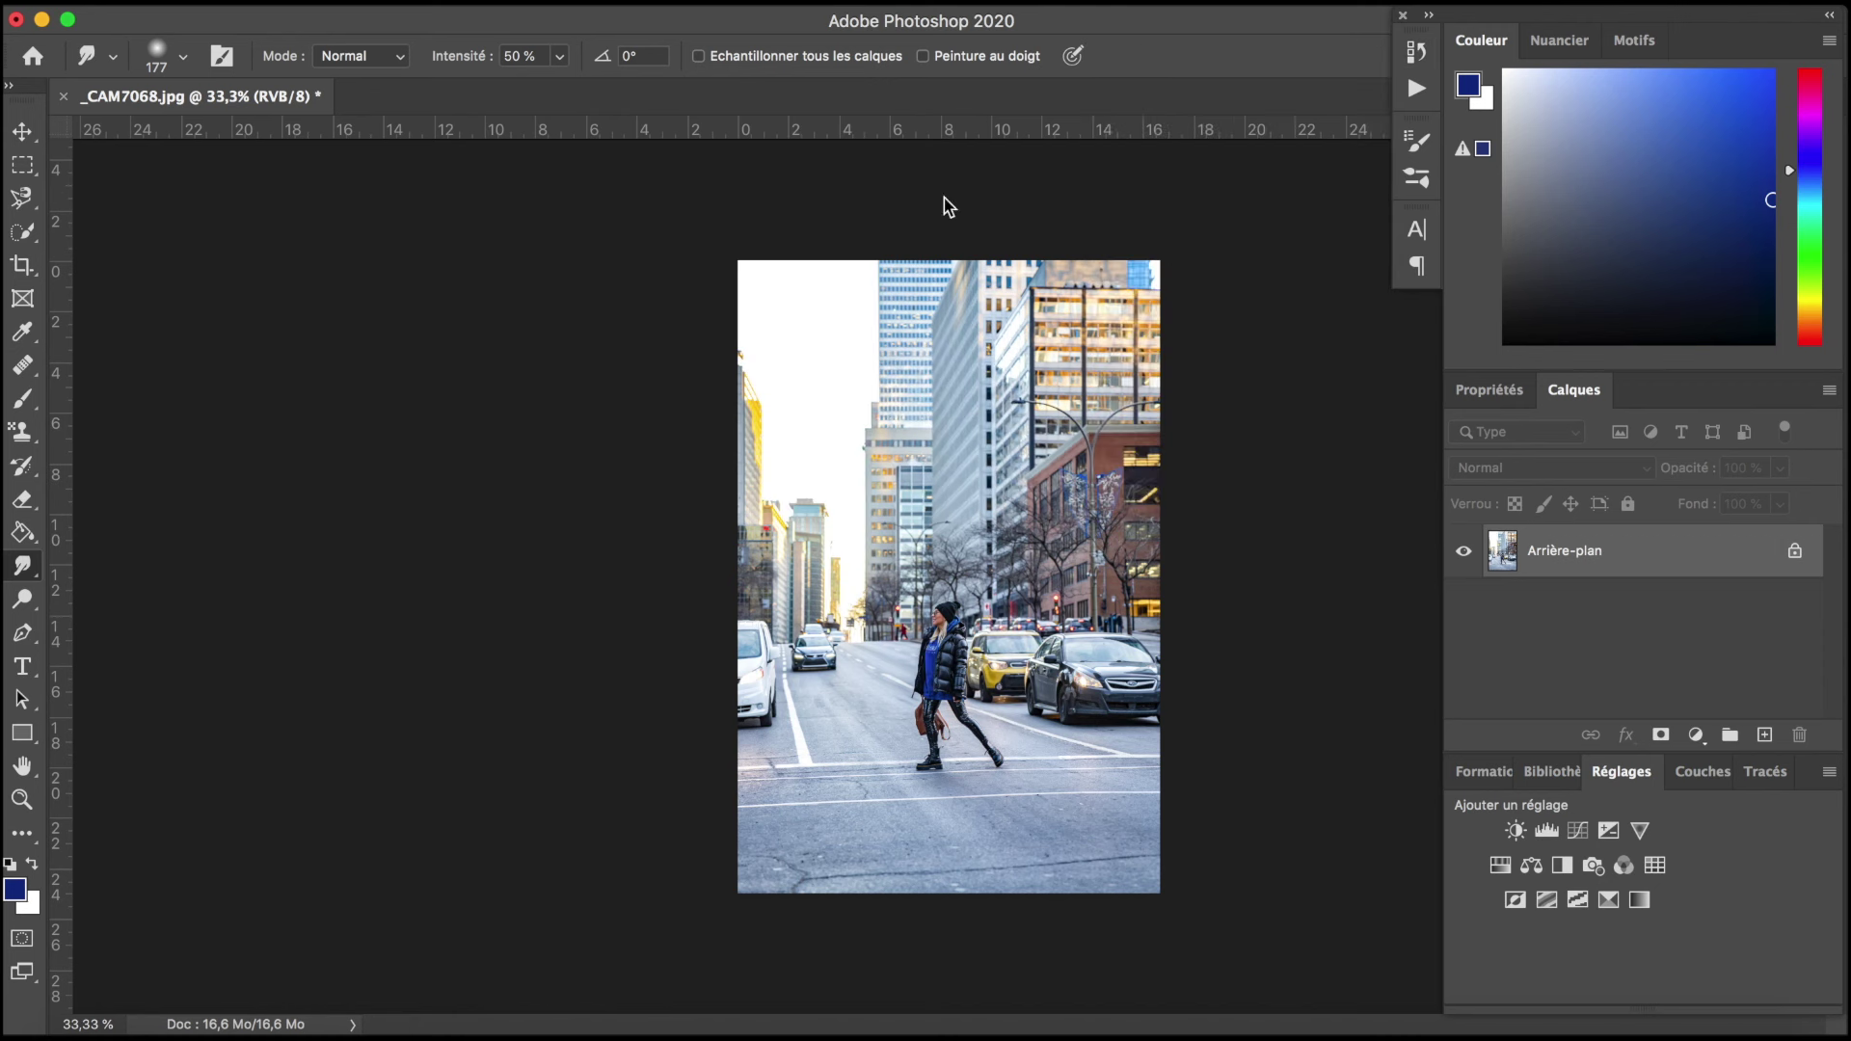
Step: Switch to the Sponge tool and zoom the view to 66.7%
key("ctrl+plus")
left_click(32, 602)
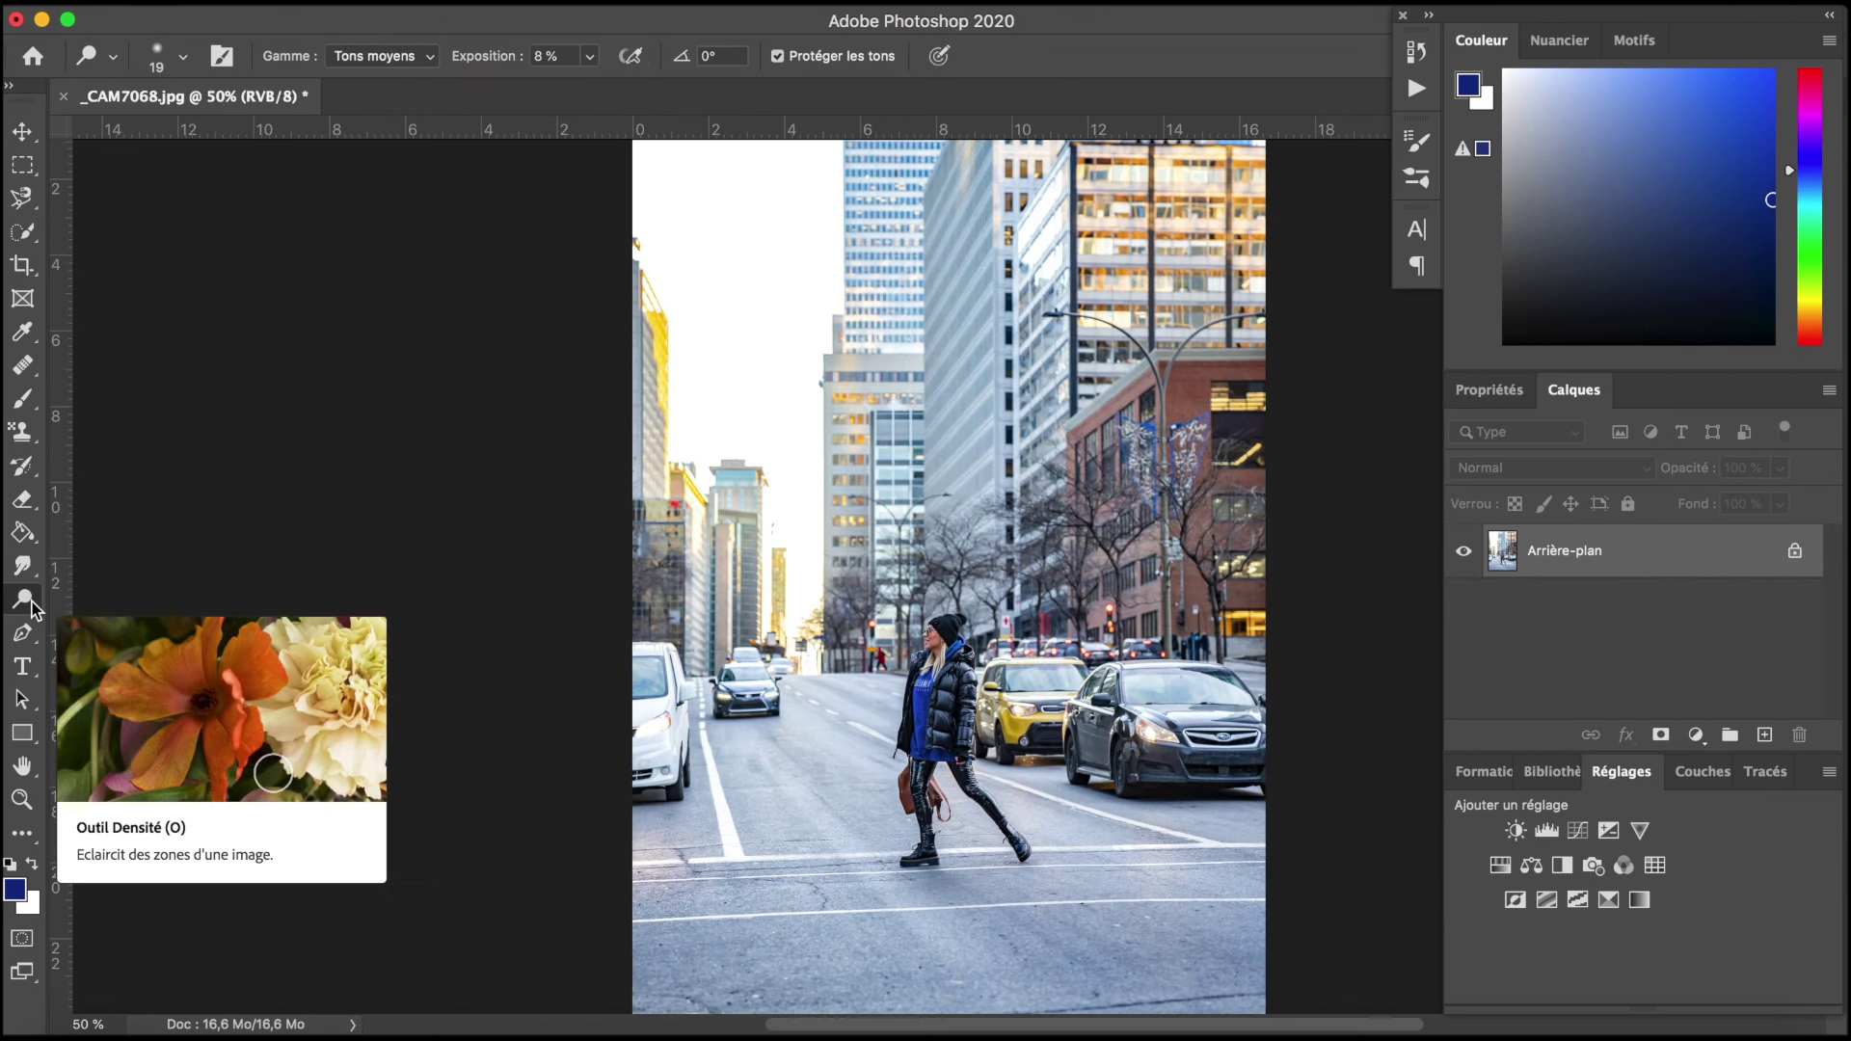
right_click(34, 605)
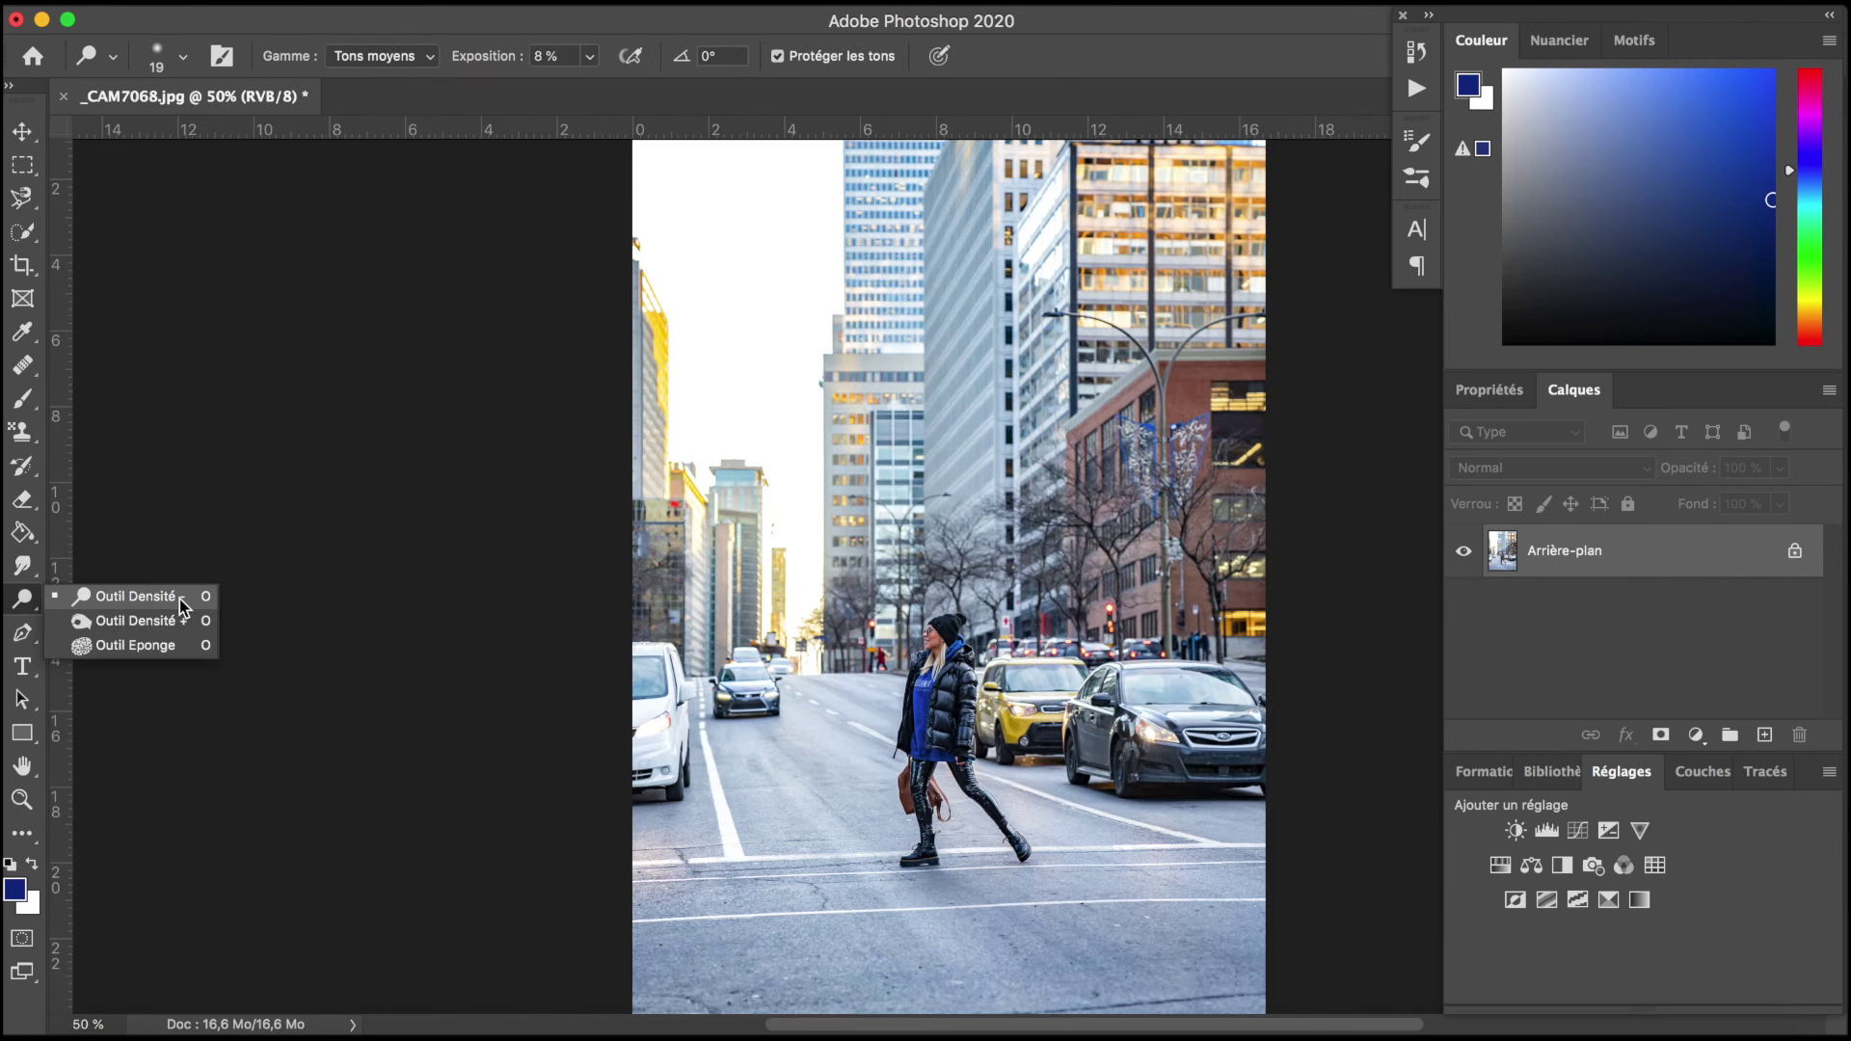
left_click(191, 655)
key("ctrl+plus")
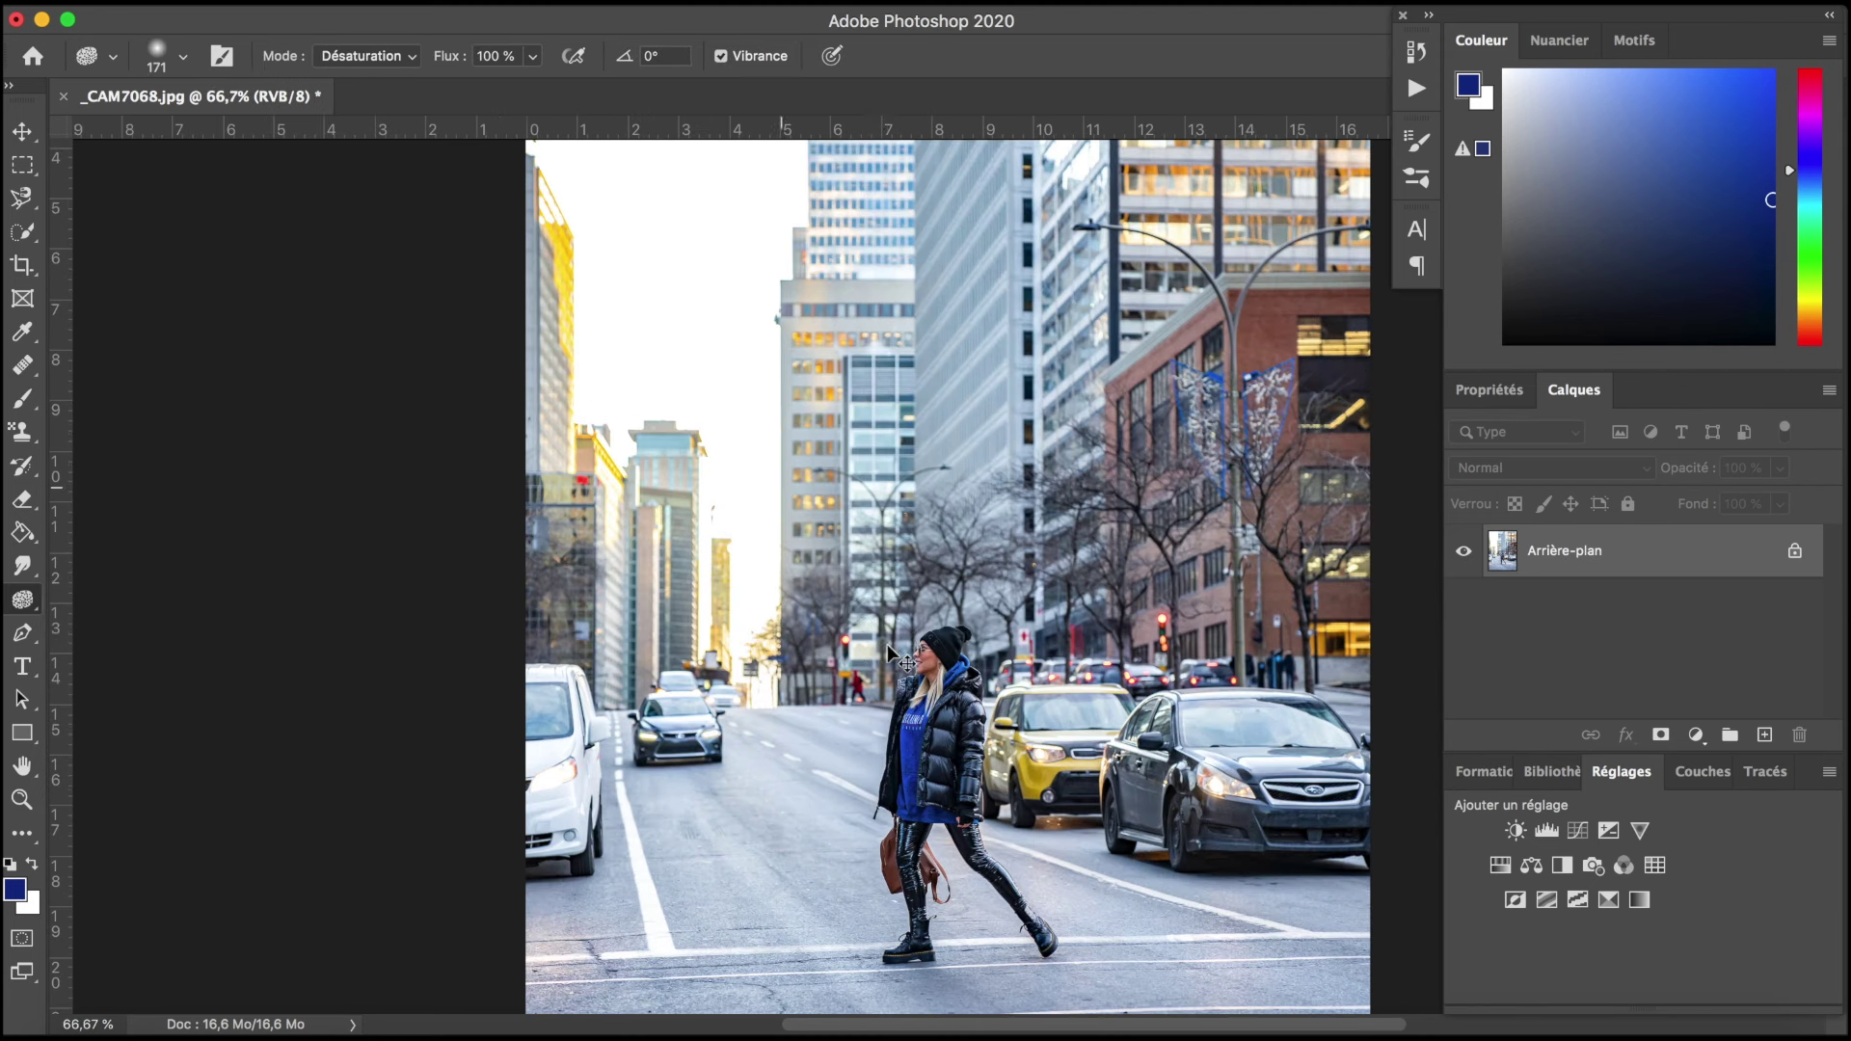
scroll(887, 644, "down", 2)
Step: Set the Sponge to 100% flow and Saturation mode
left_click(533, 58)
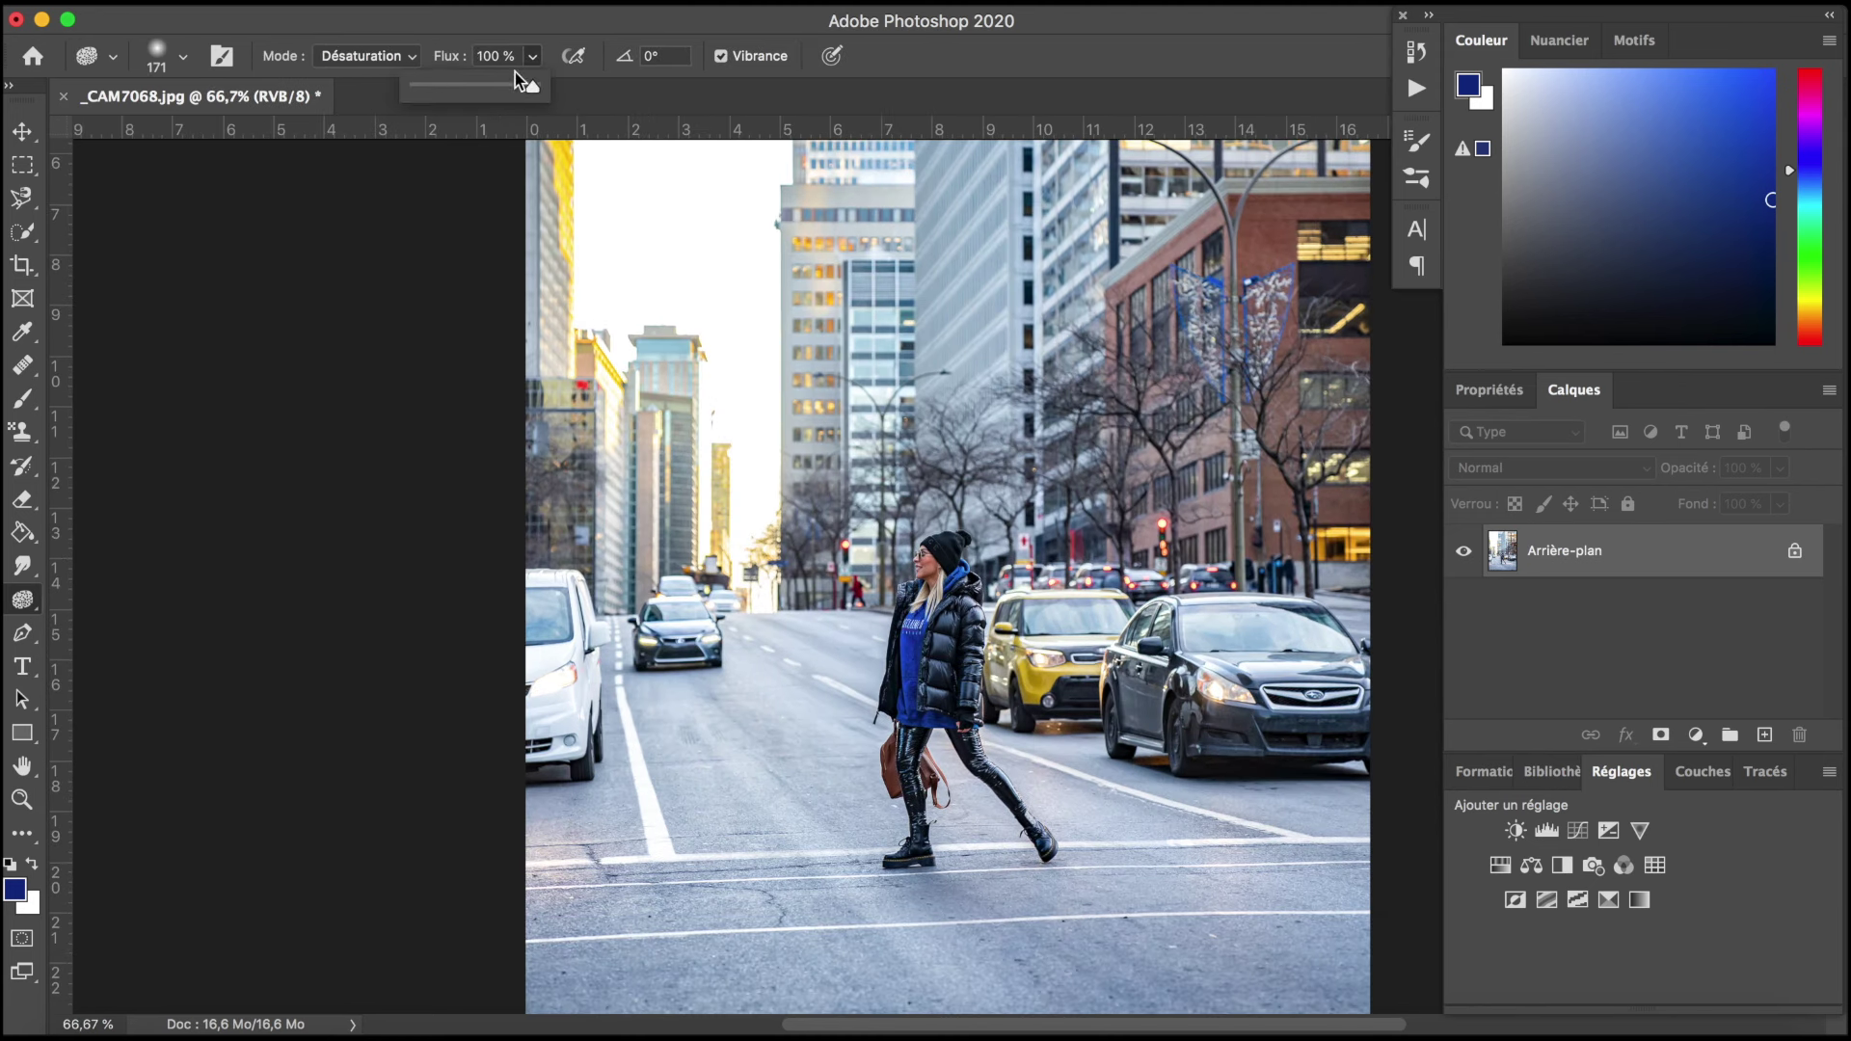
left_click(536, 60)
left_click(183, 57)
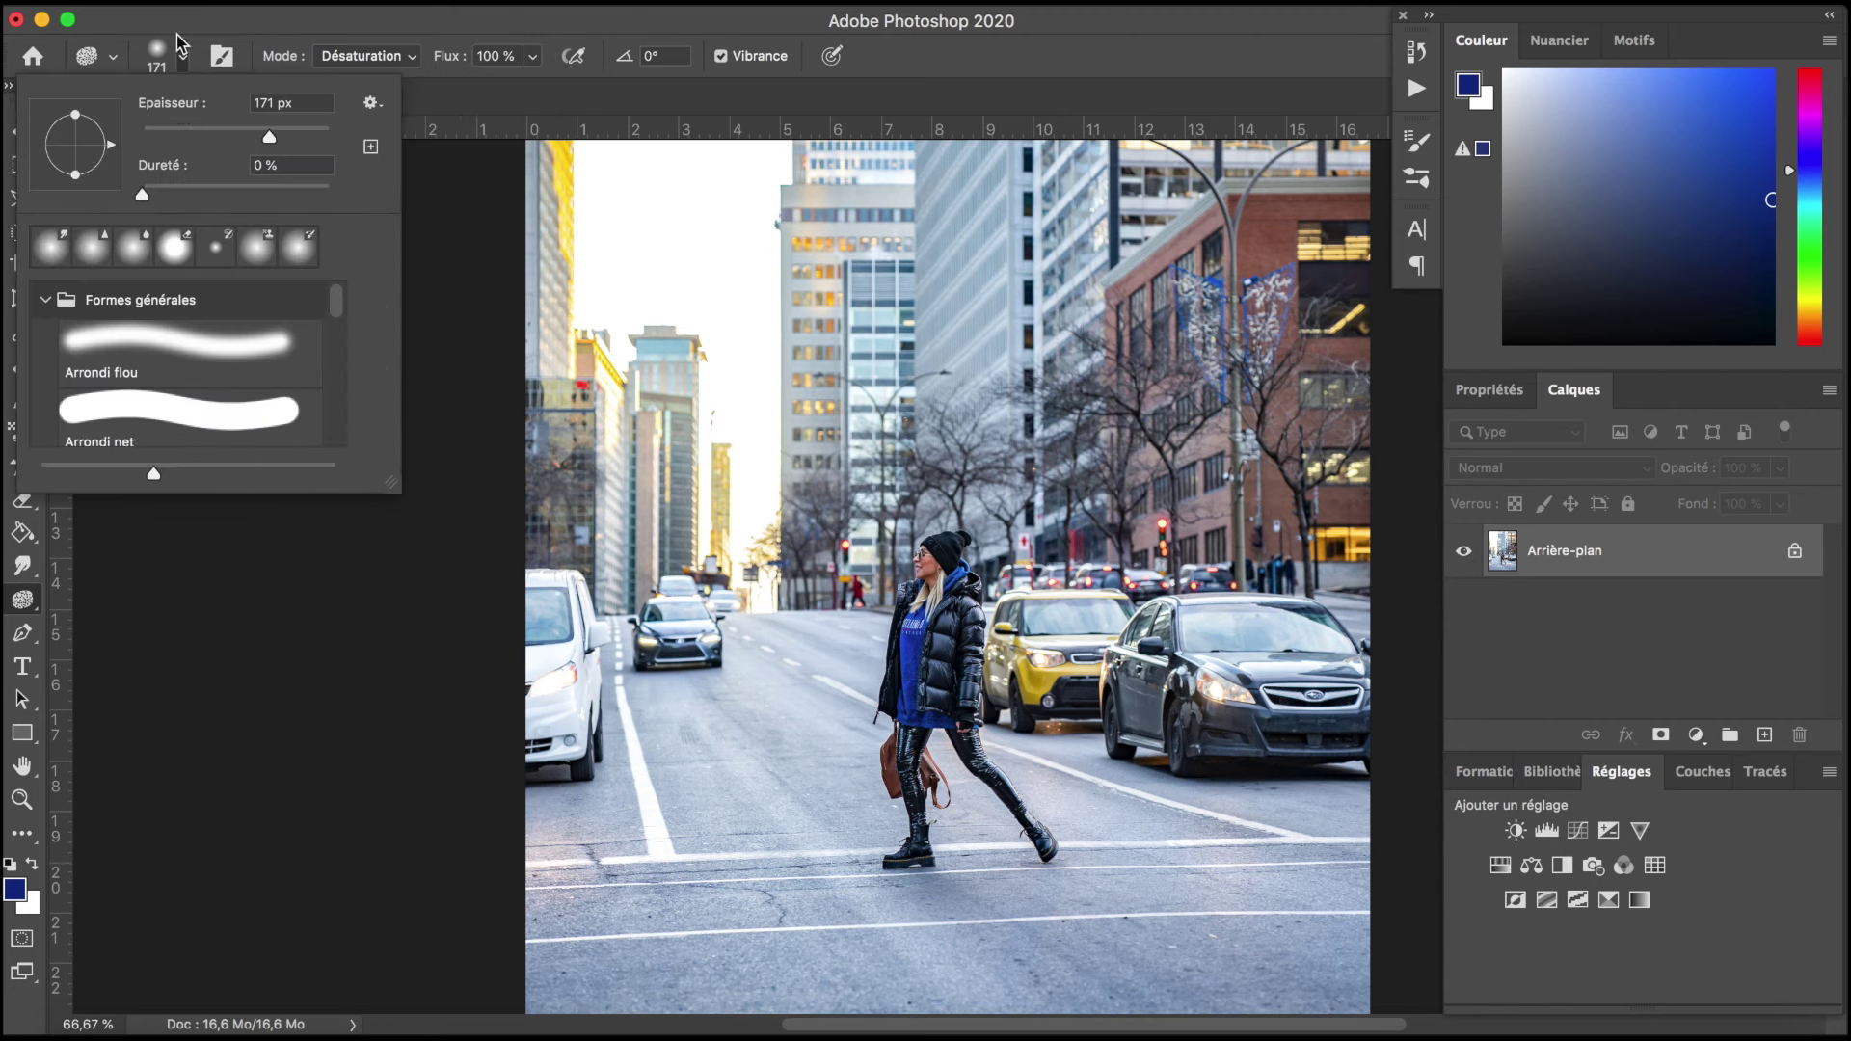
left_click(183, 58)
left_click(415, 62)
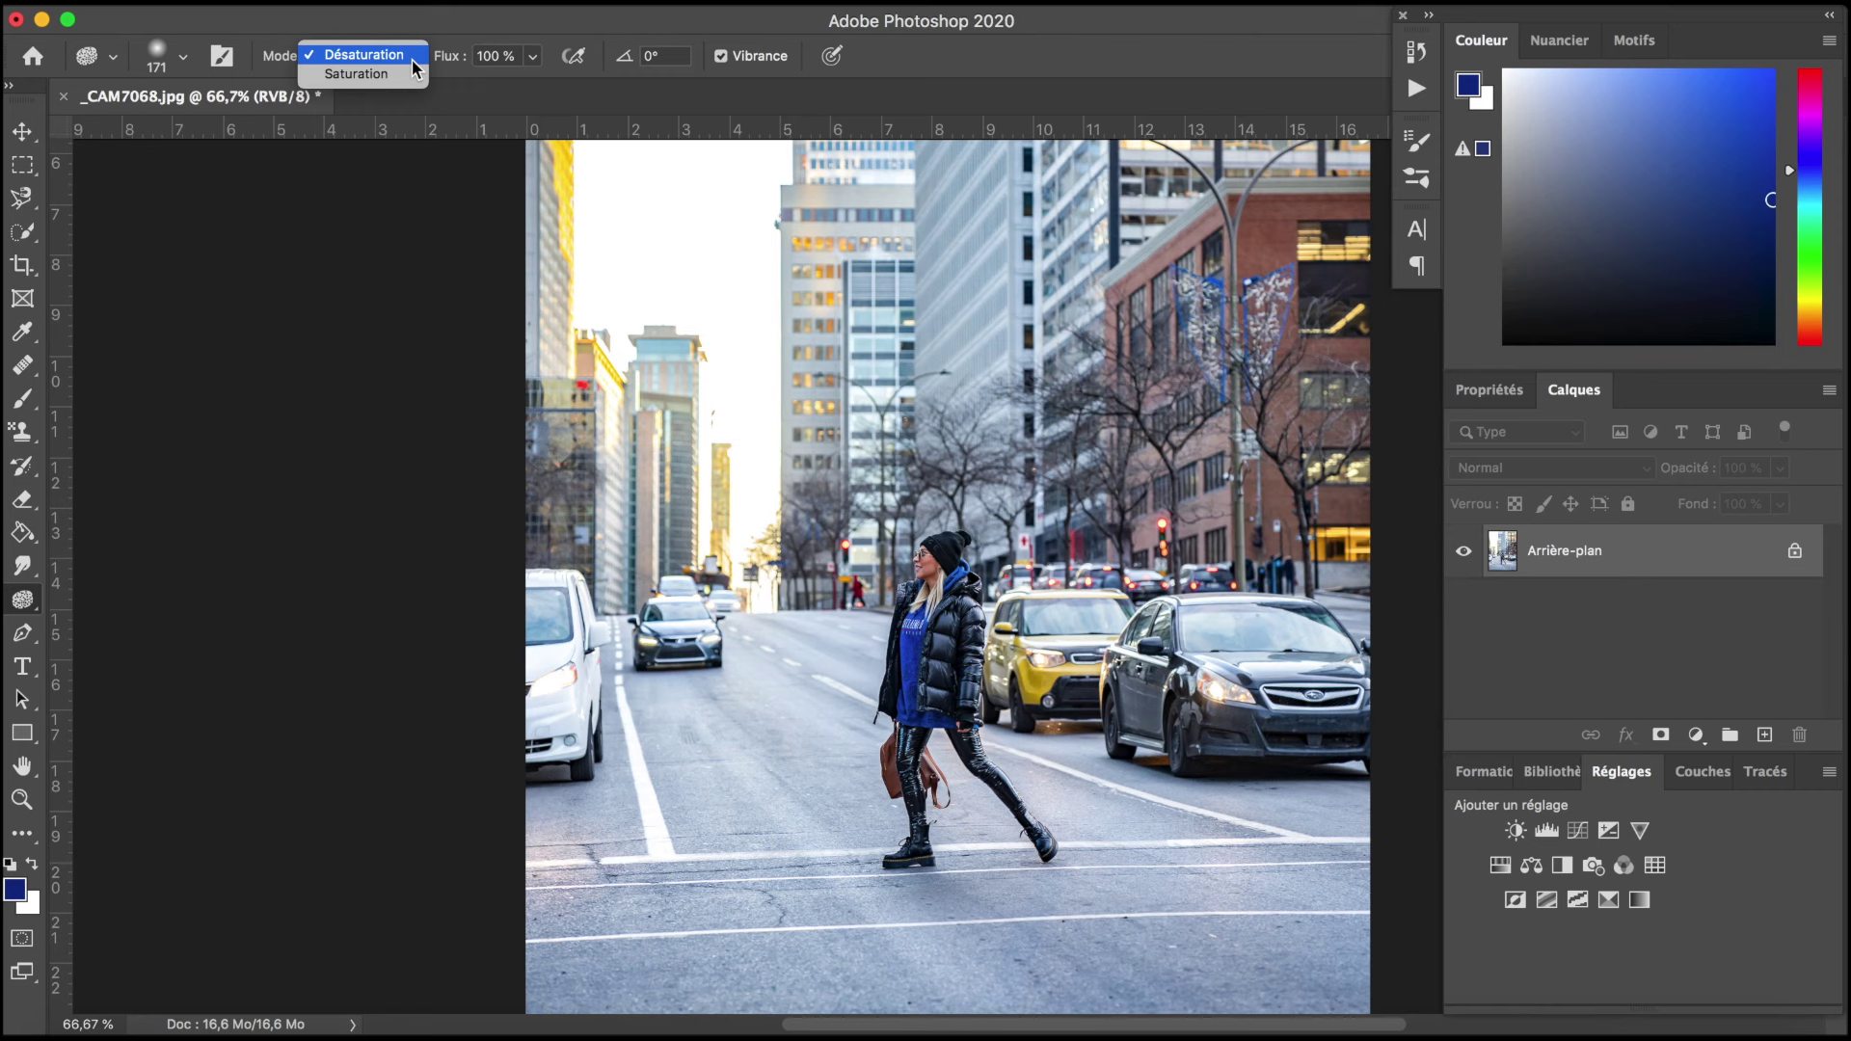
left_click(400, 62)
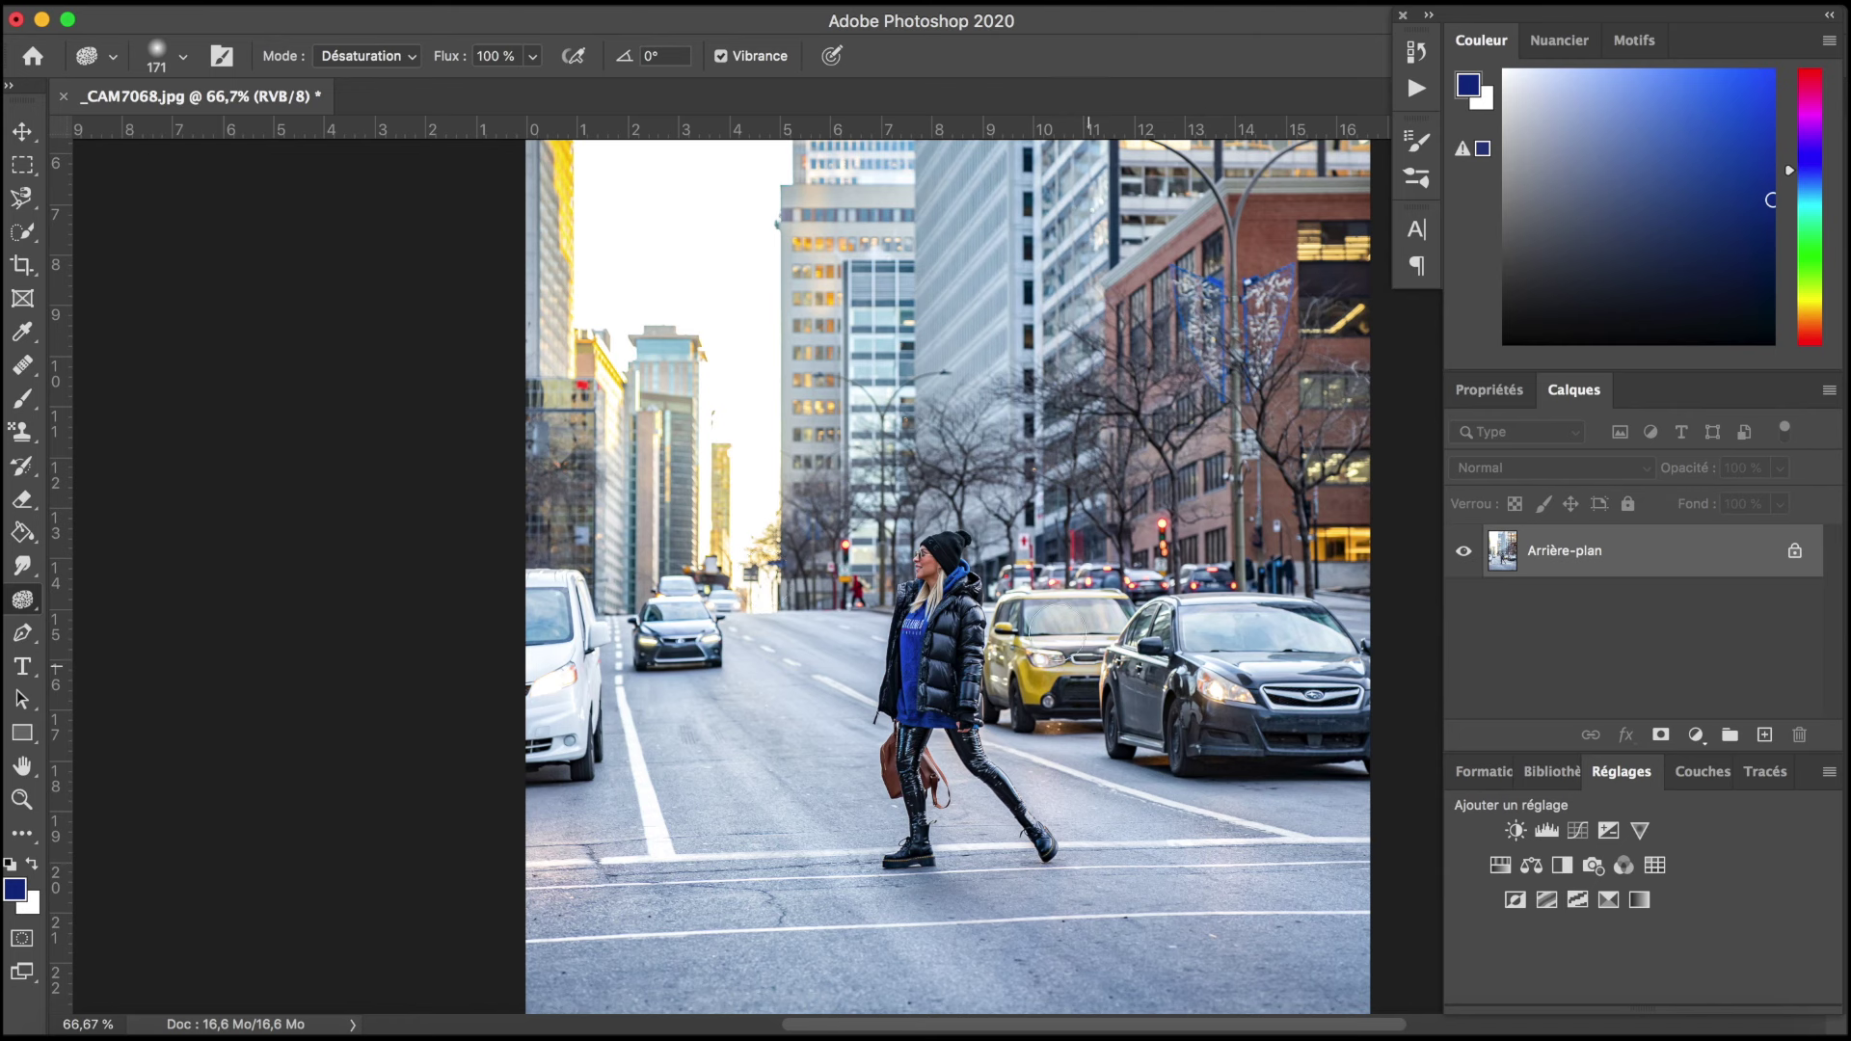
key("Return")
left_click(337, 55)
left_click(374, 77)
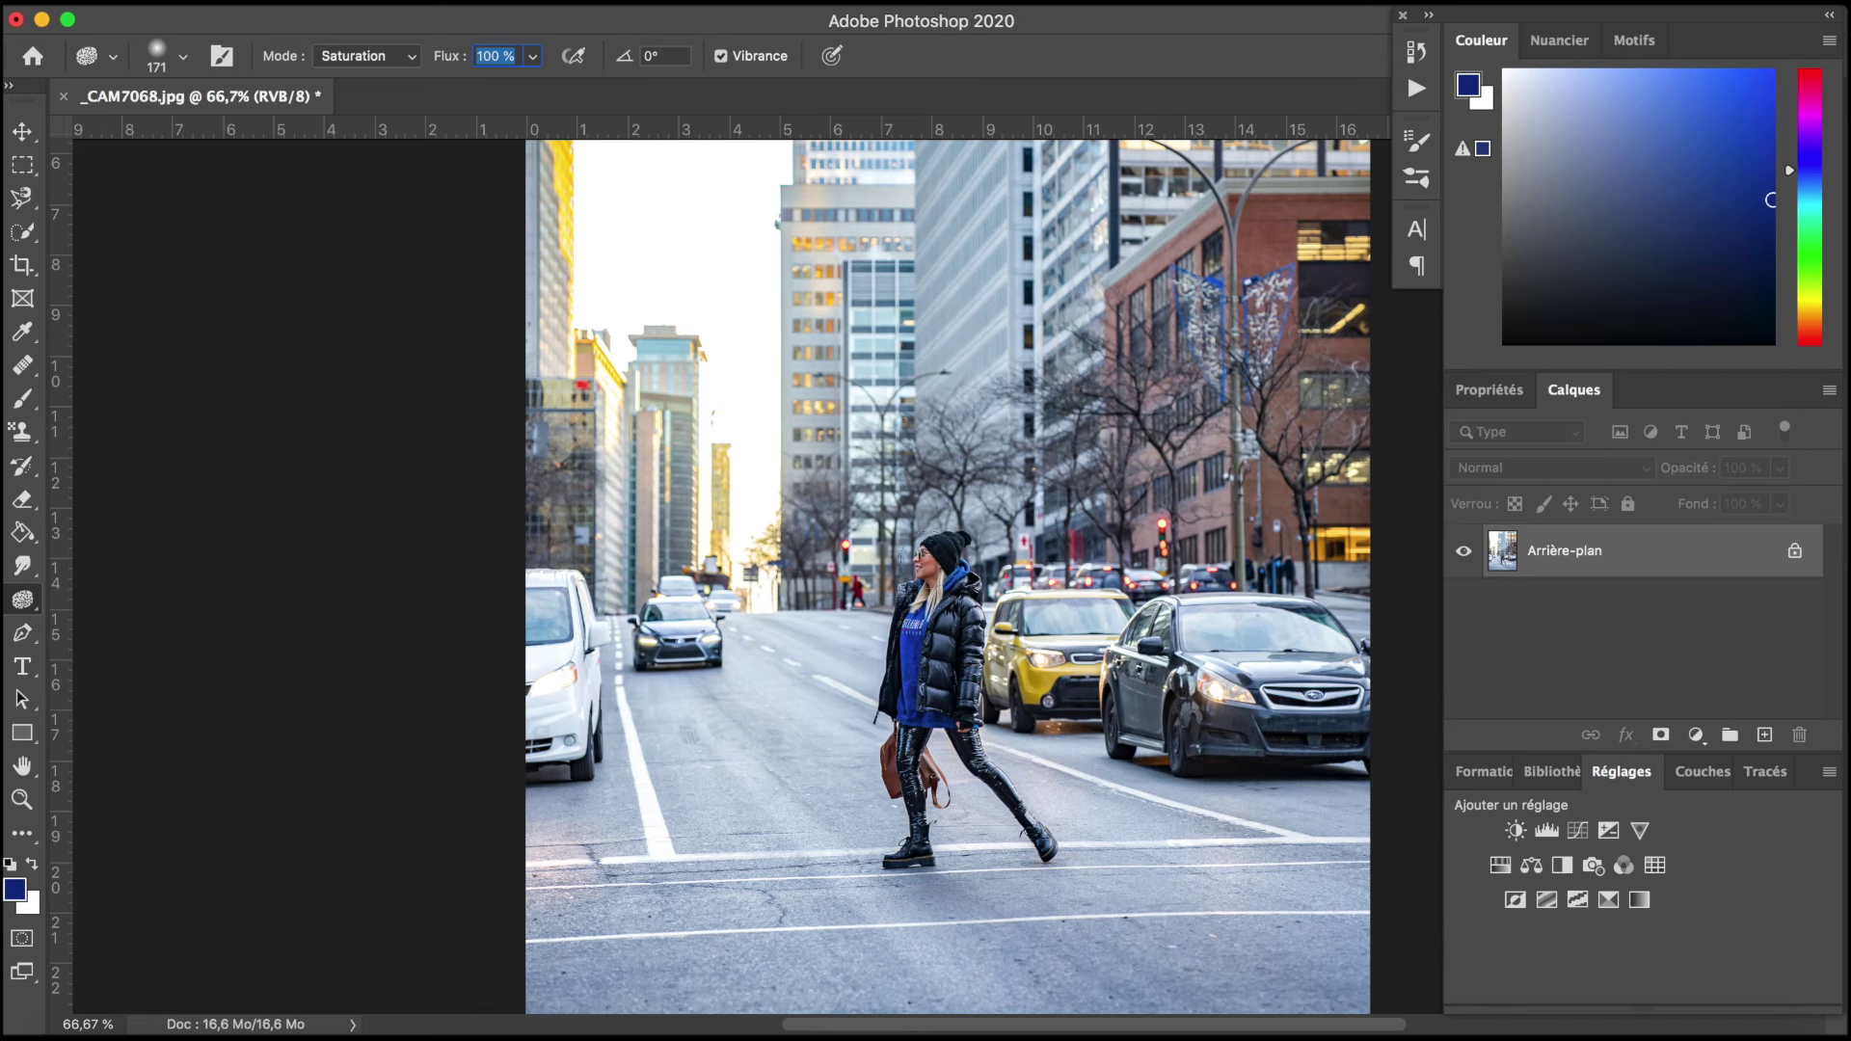
key("Return")
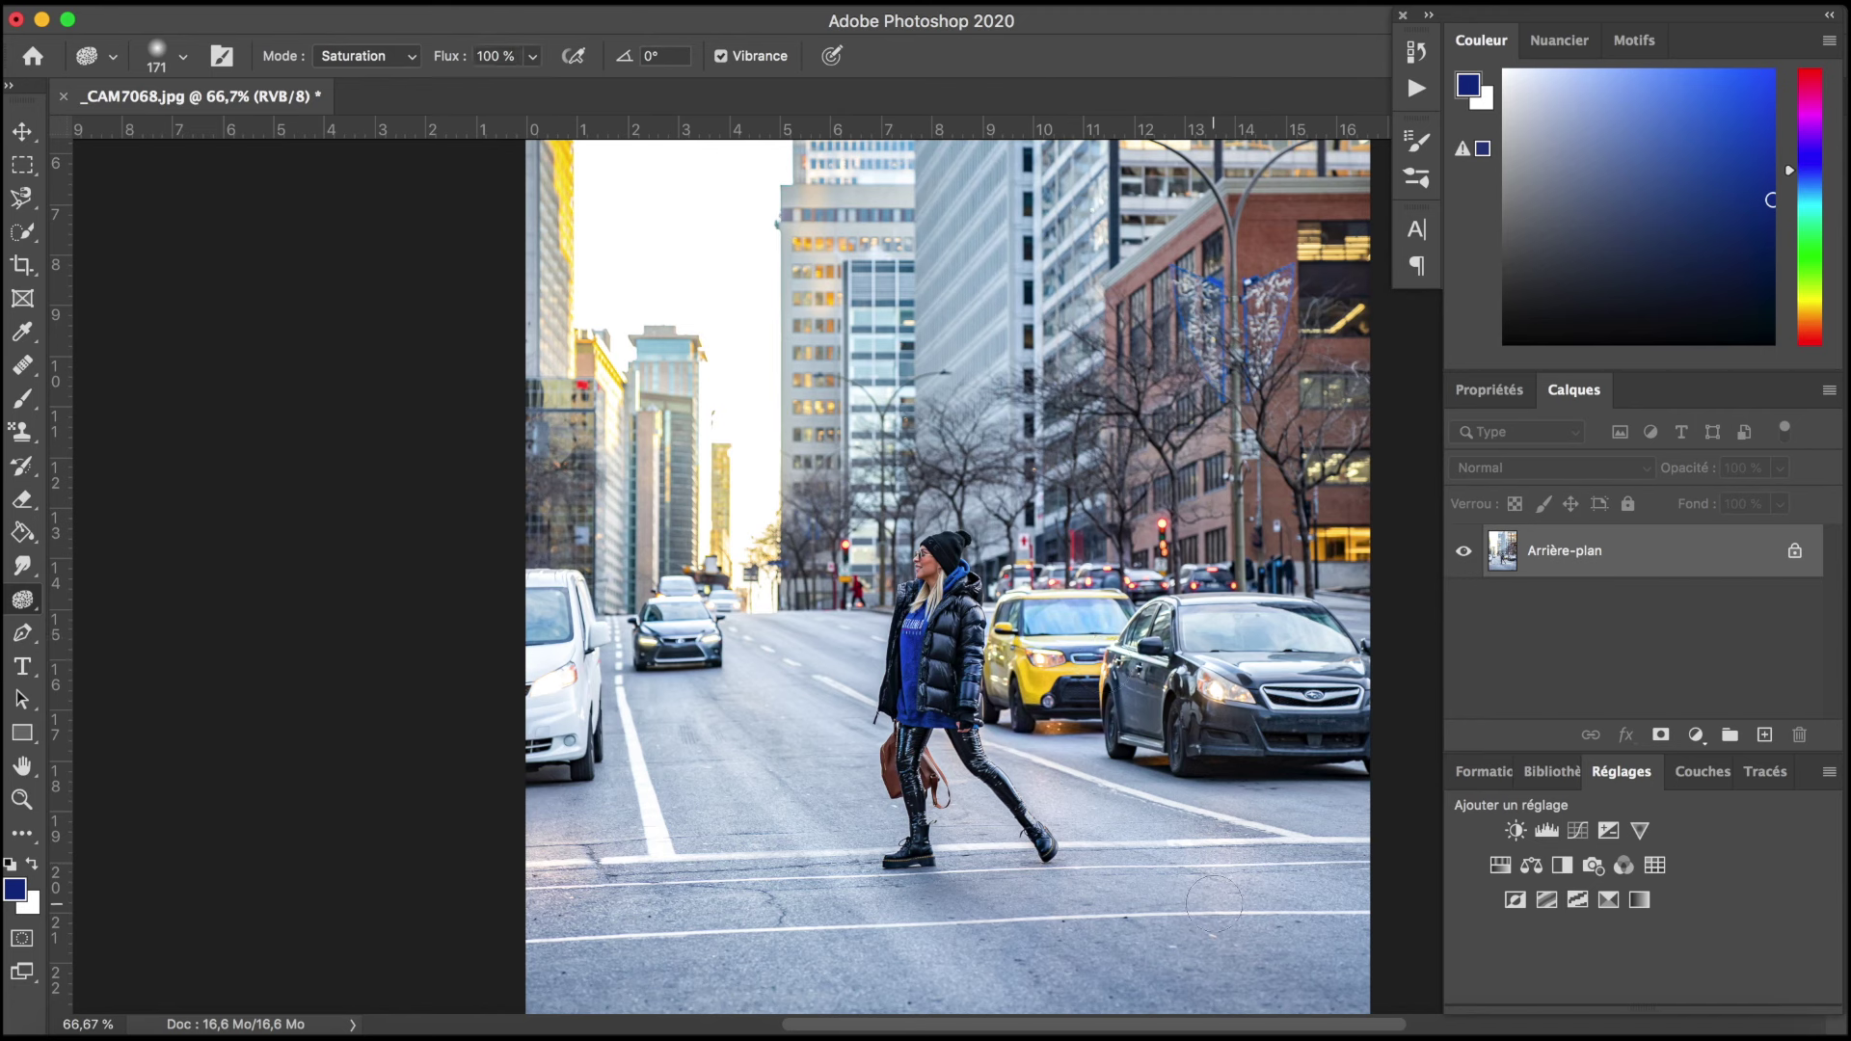
Step: Switch to the Dodge tool with 100% exposure and a 48 px brush
right_click(22, 599)
left_click(123, 598)
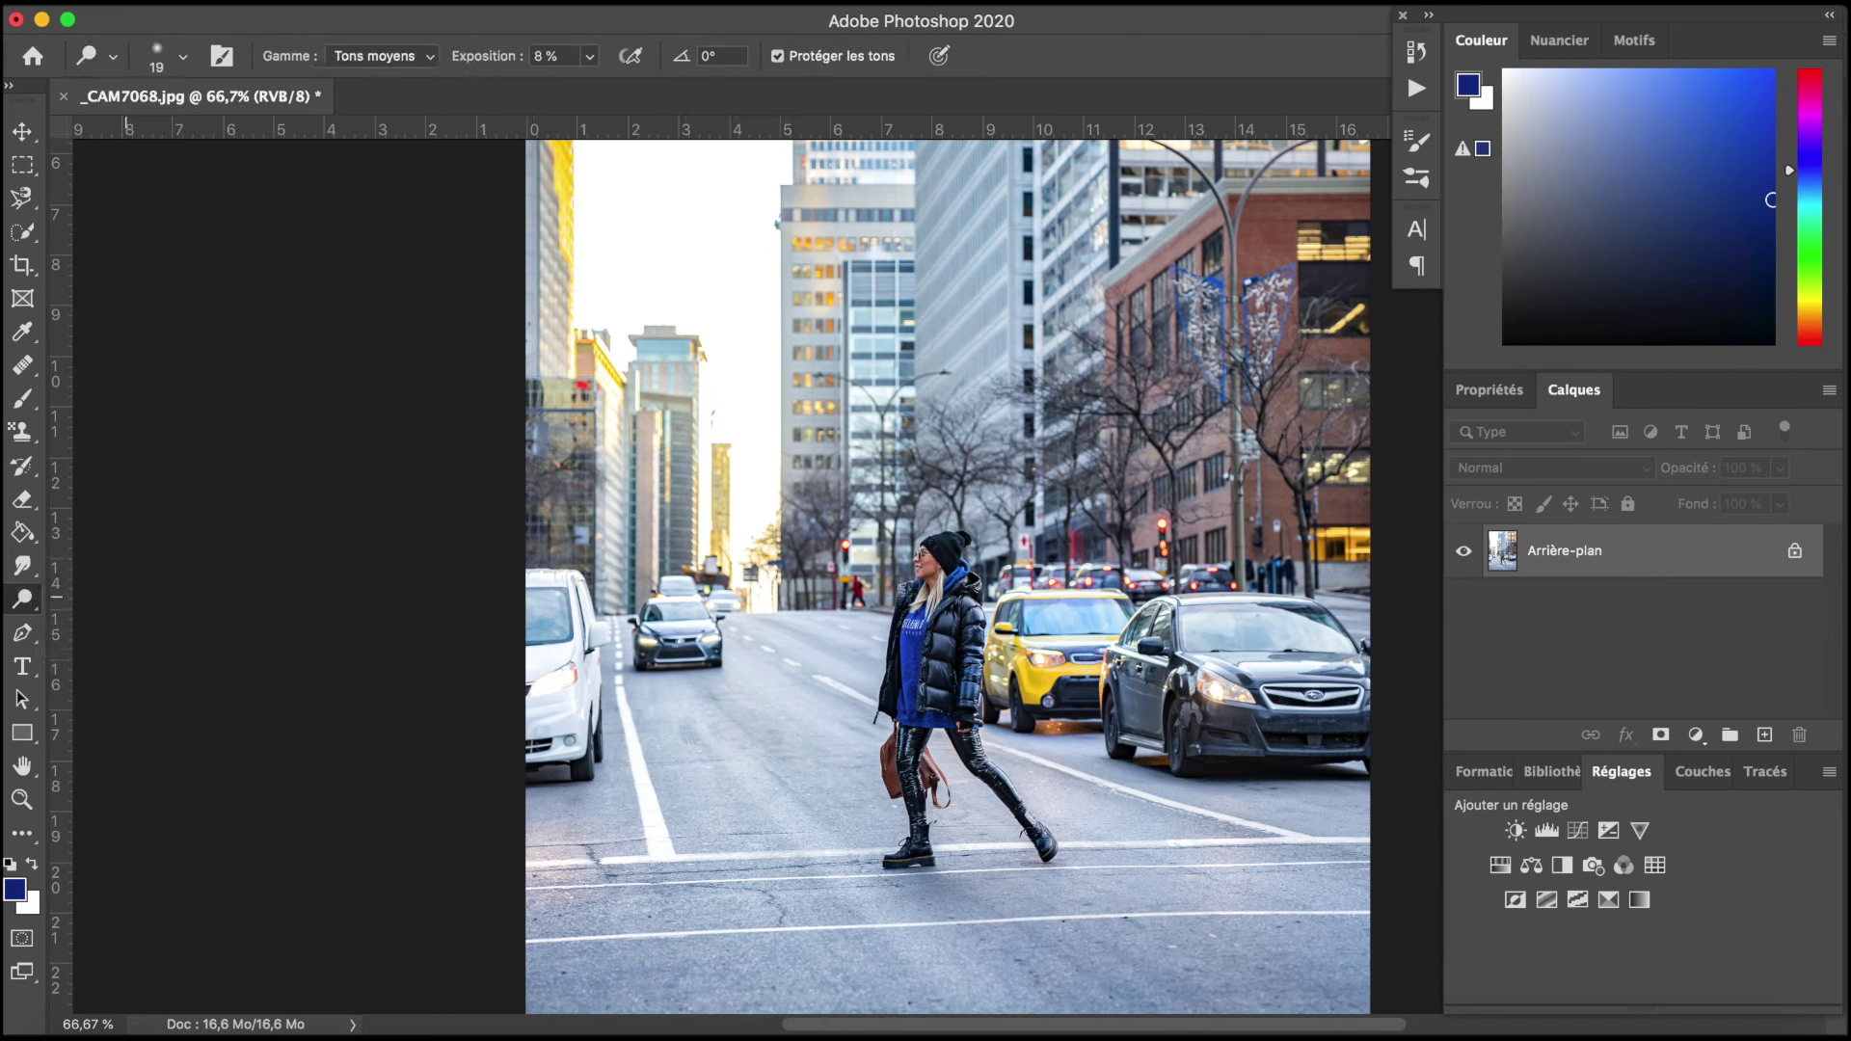
left_click(159, 58)
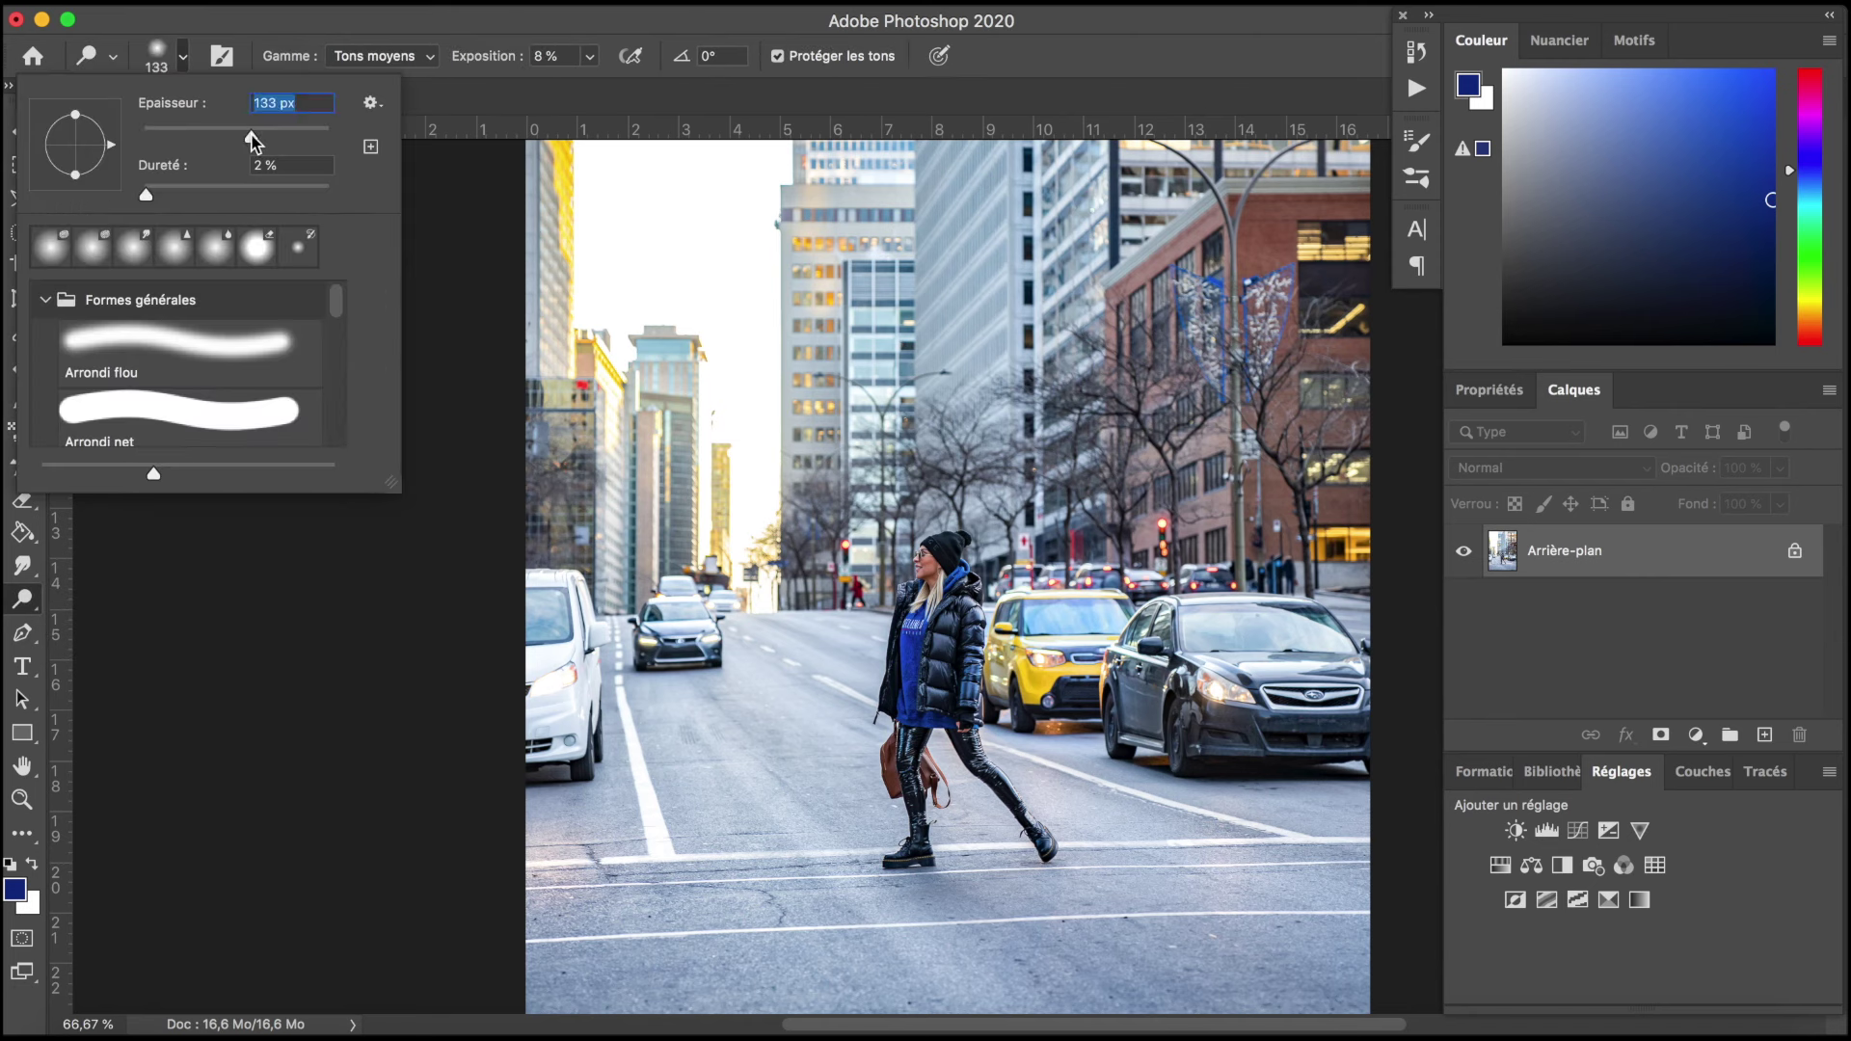
left_click(186, 65)
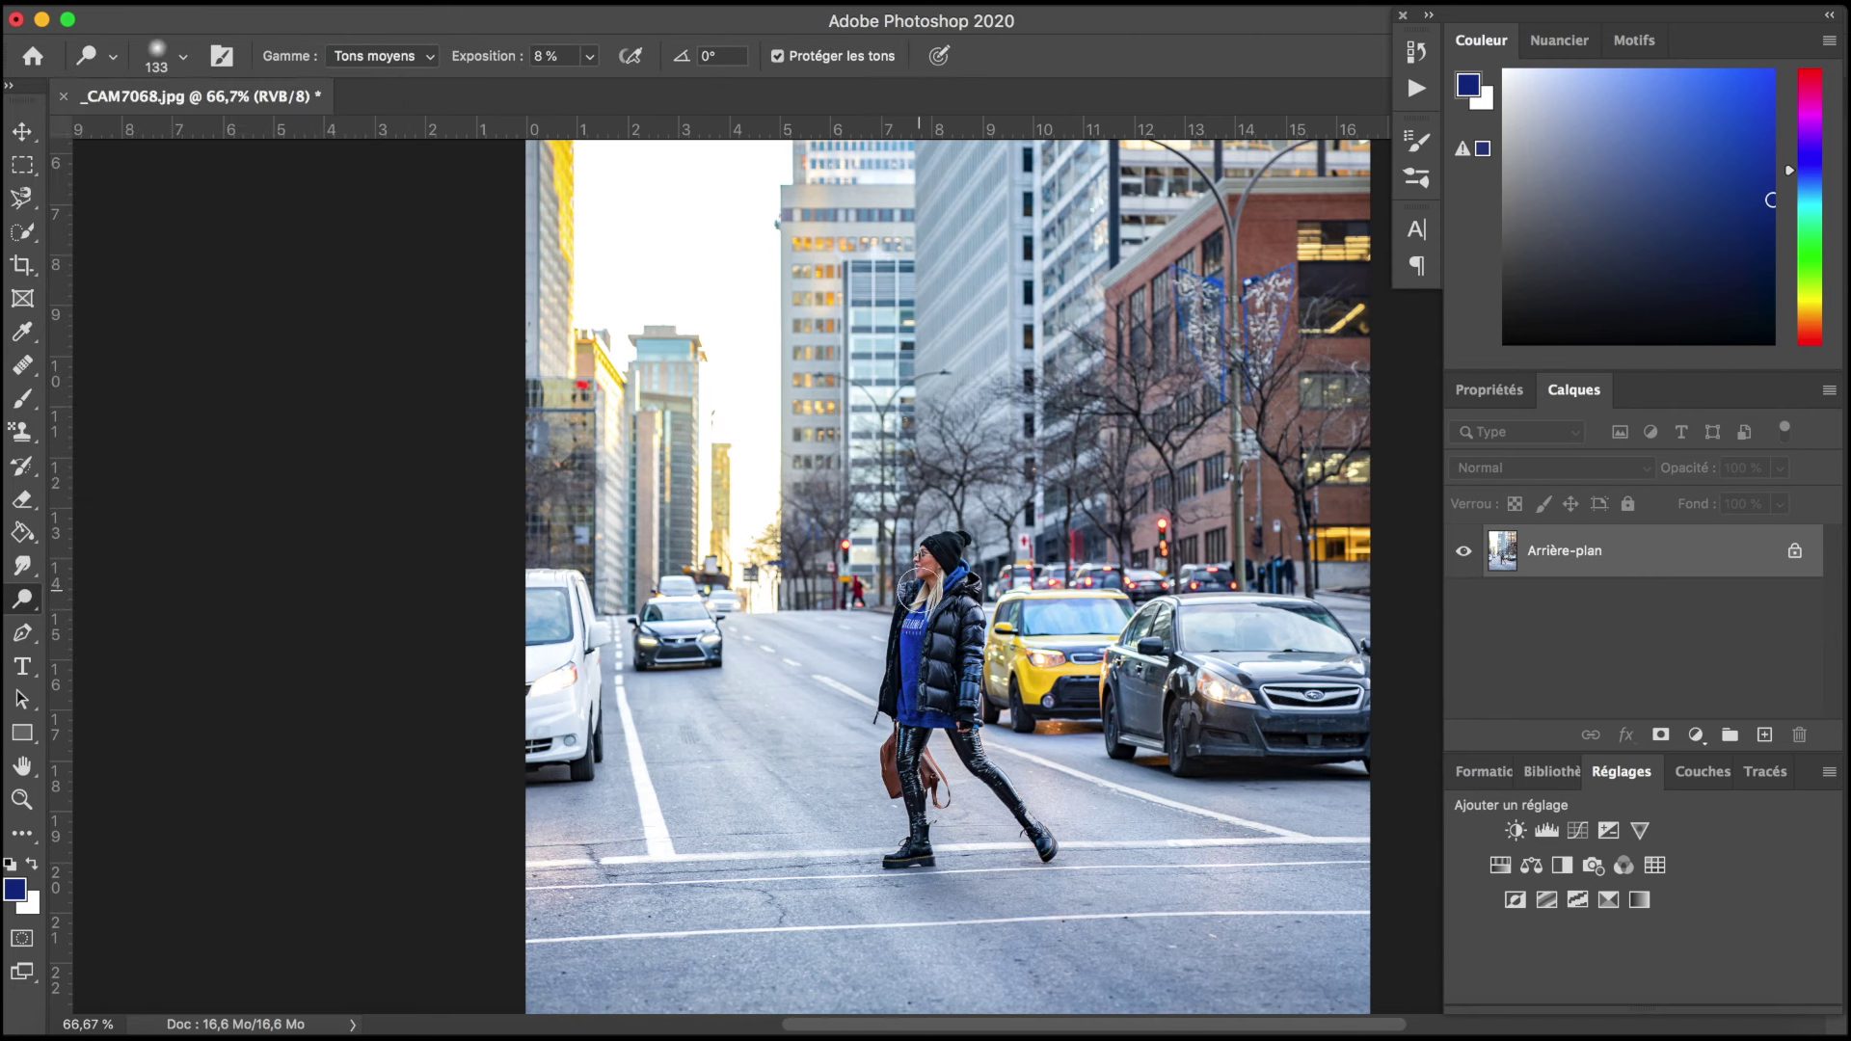
scroll(918, 590, "up", 1)
scroll(918, 590, "up", 2)
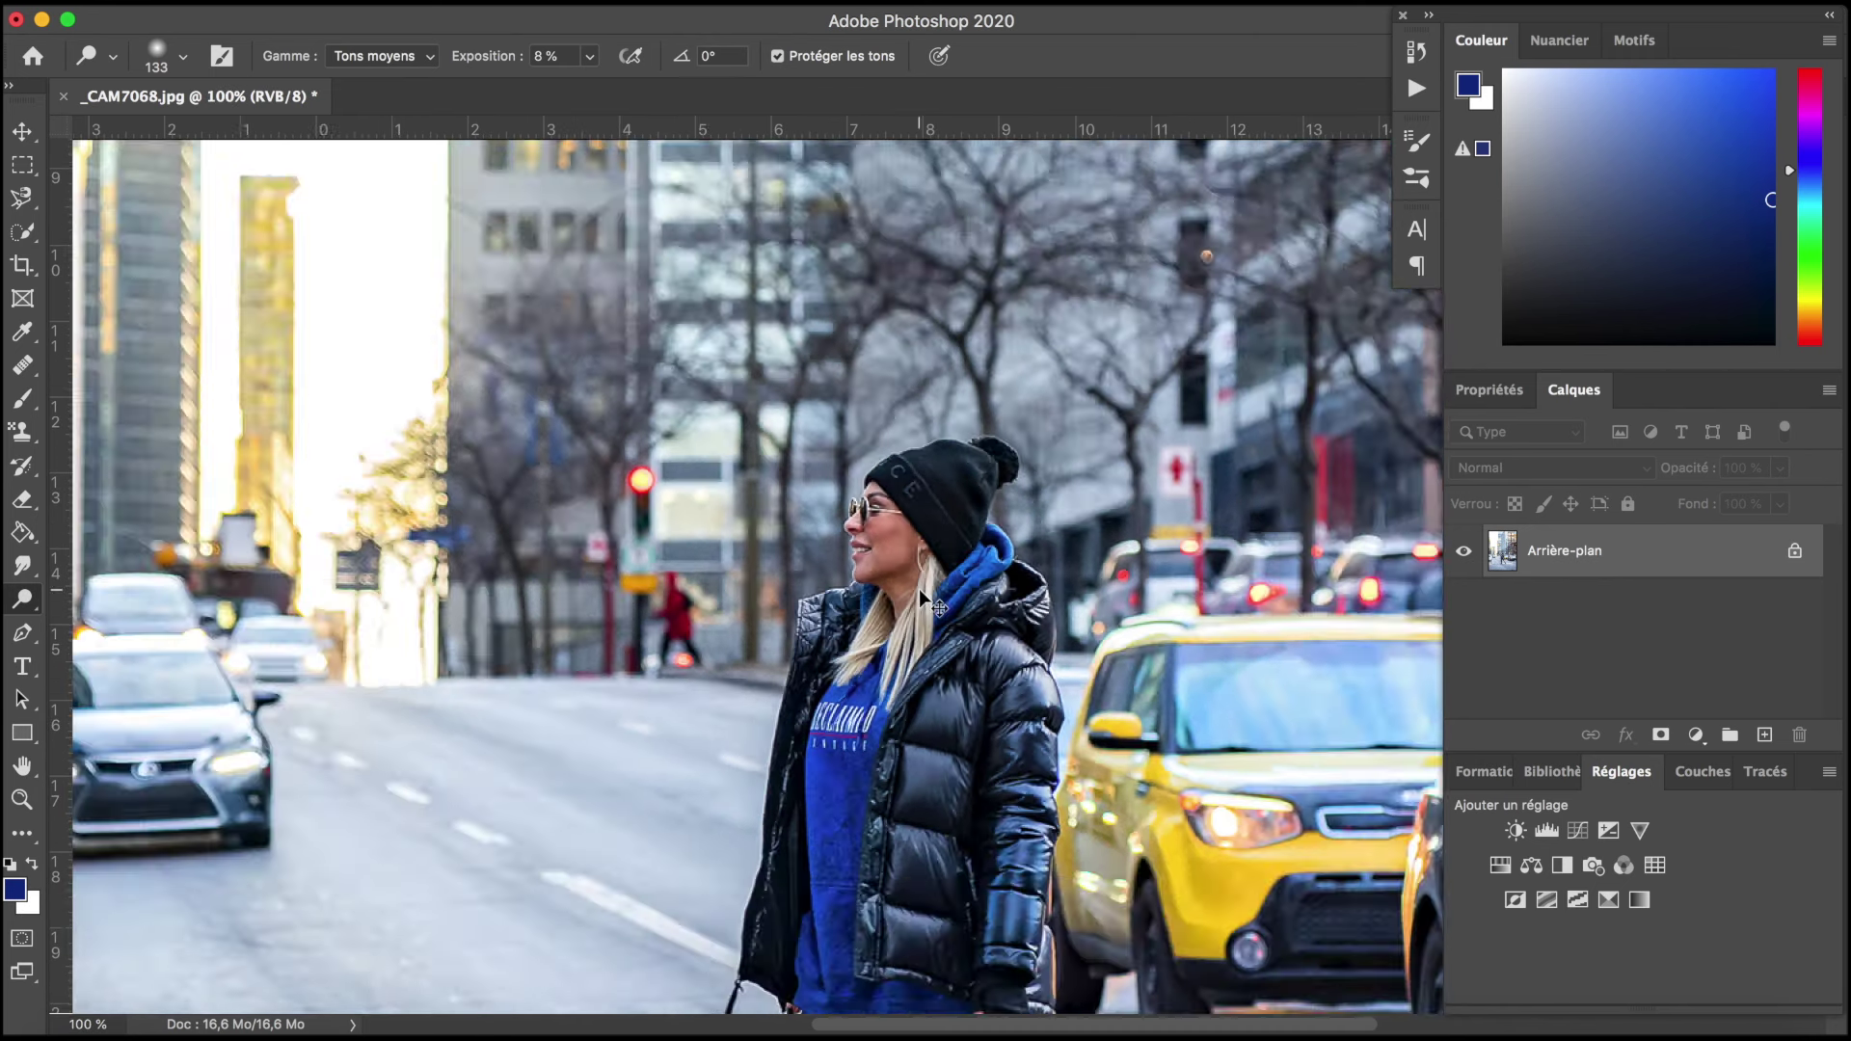
scroll(918, 590, "up", 2)
left_click_drag(589, 56, 599, 73)
left_click(598, 65)
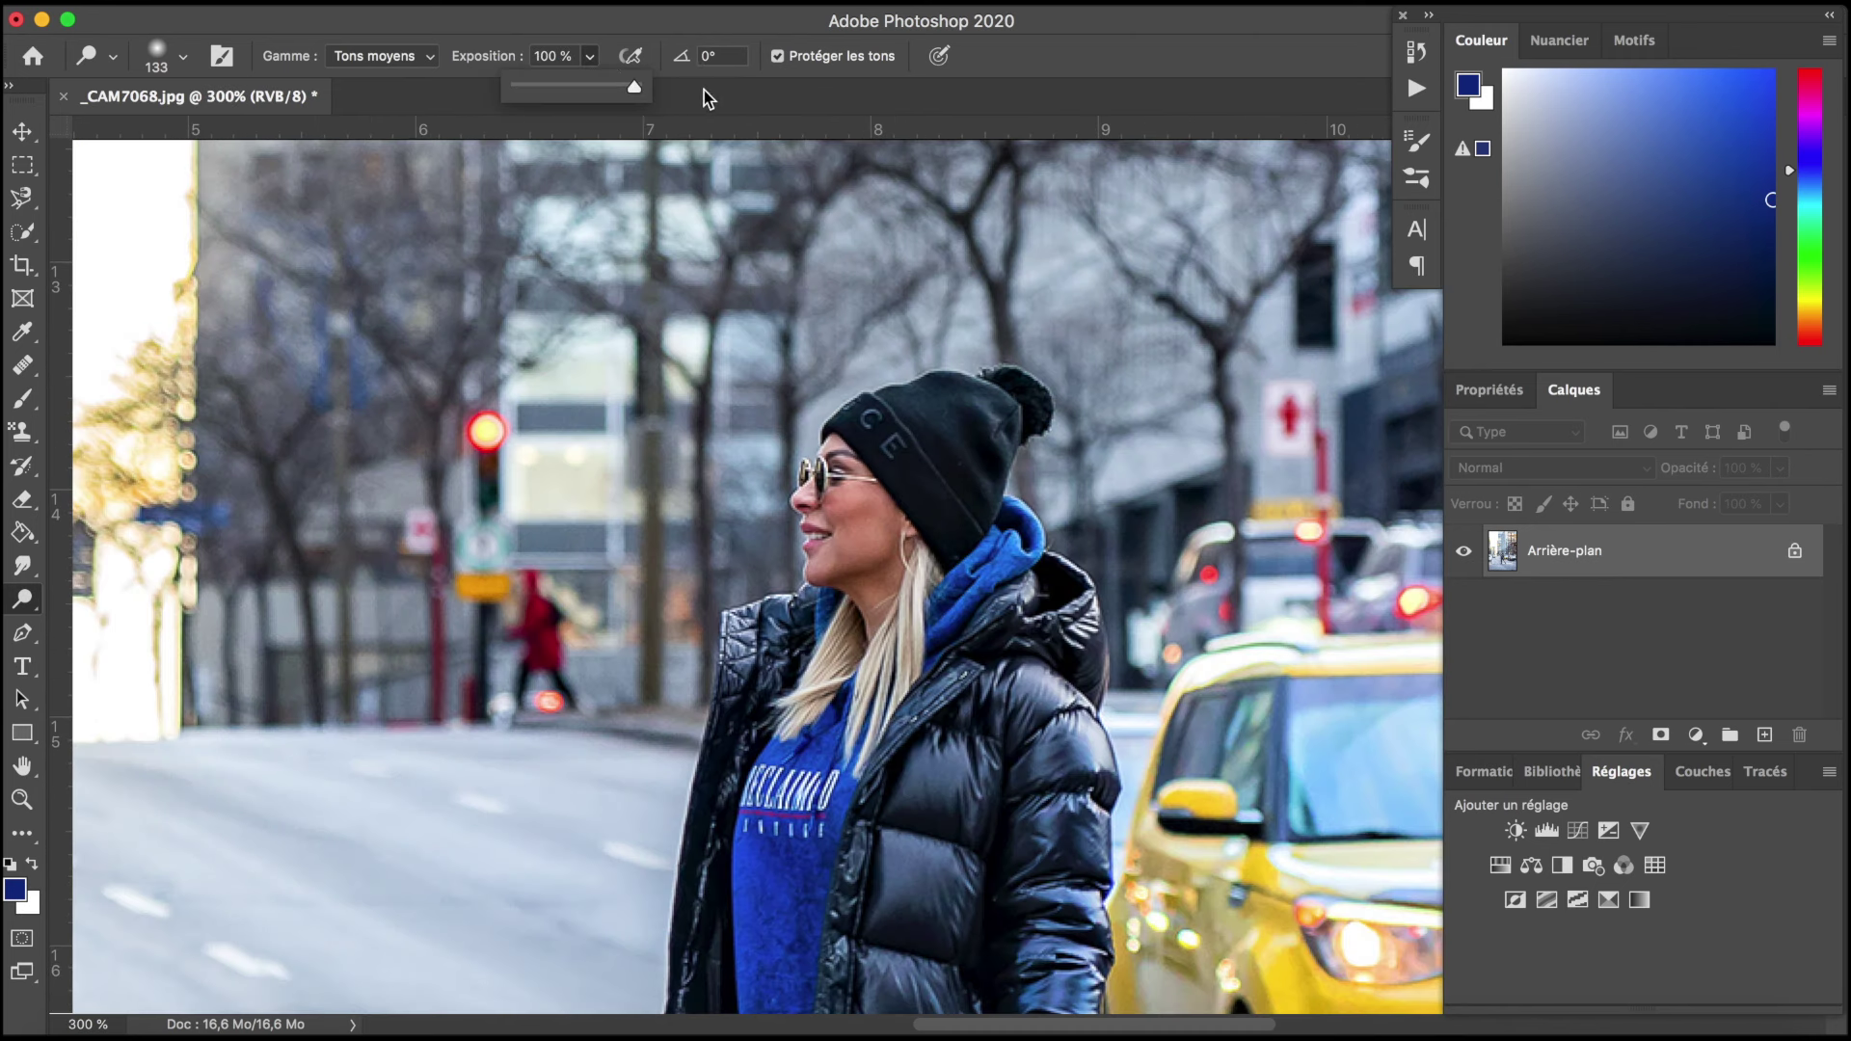
left_click(592, 65)
left_click(184, 58)
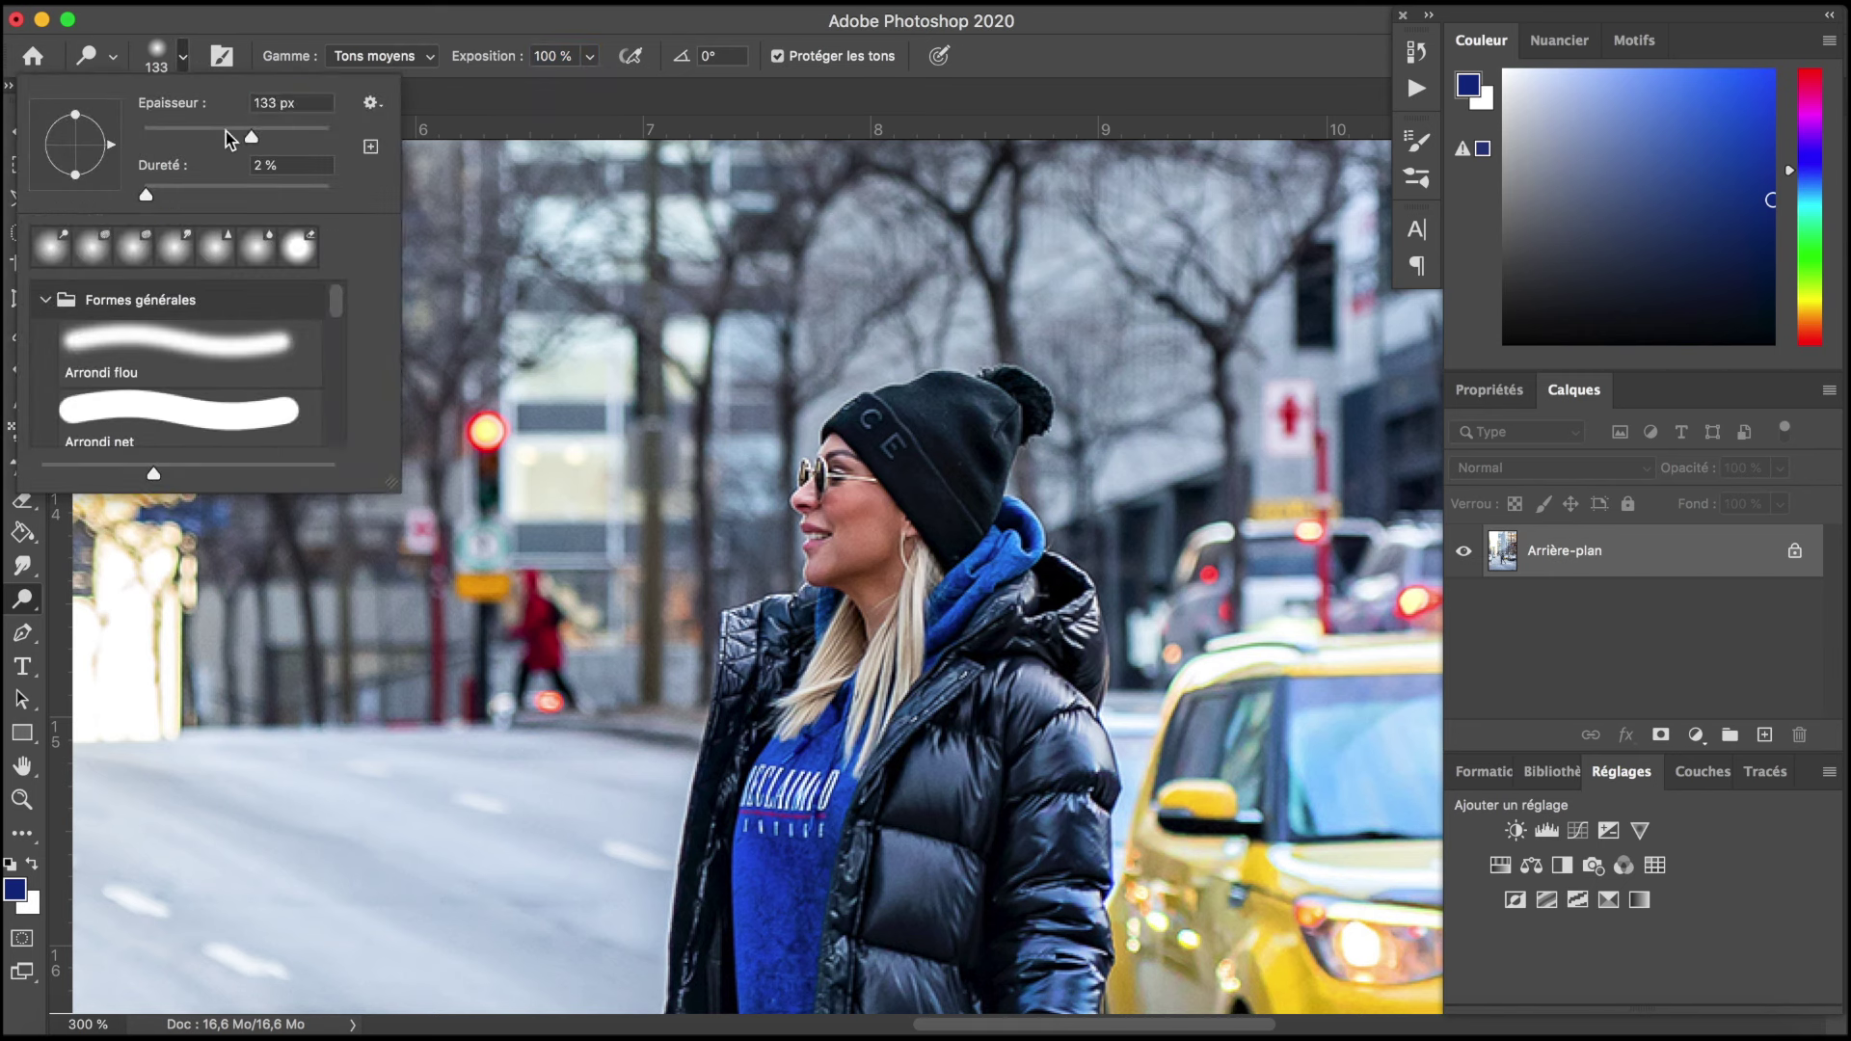
left_click(906, 429)
Step: Lighten the black hat, then compare before and after states in History
left_click_drag(988, 400, 925, 472)
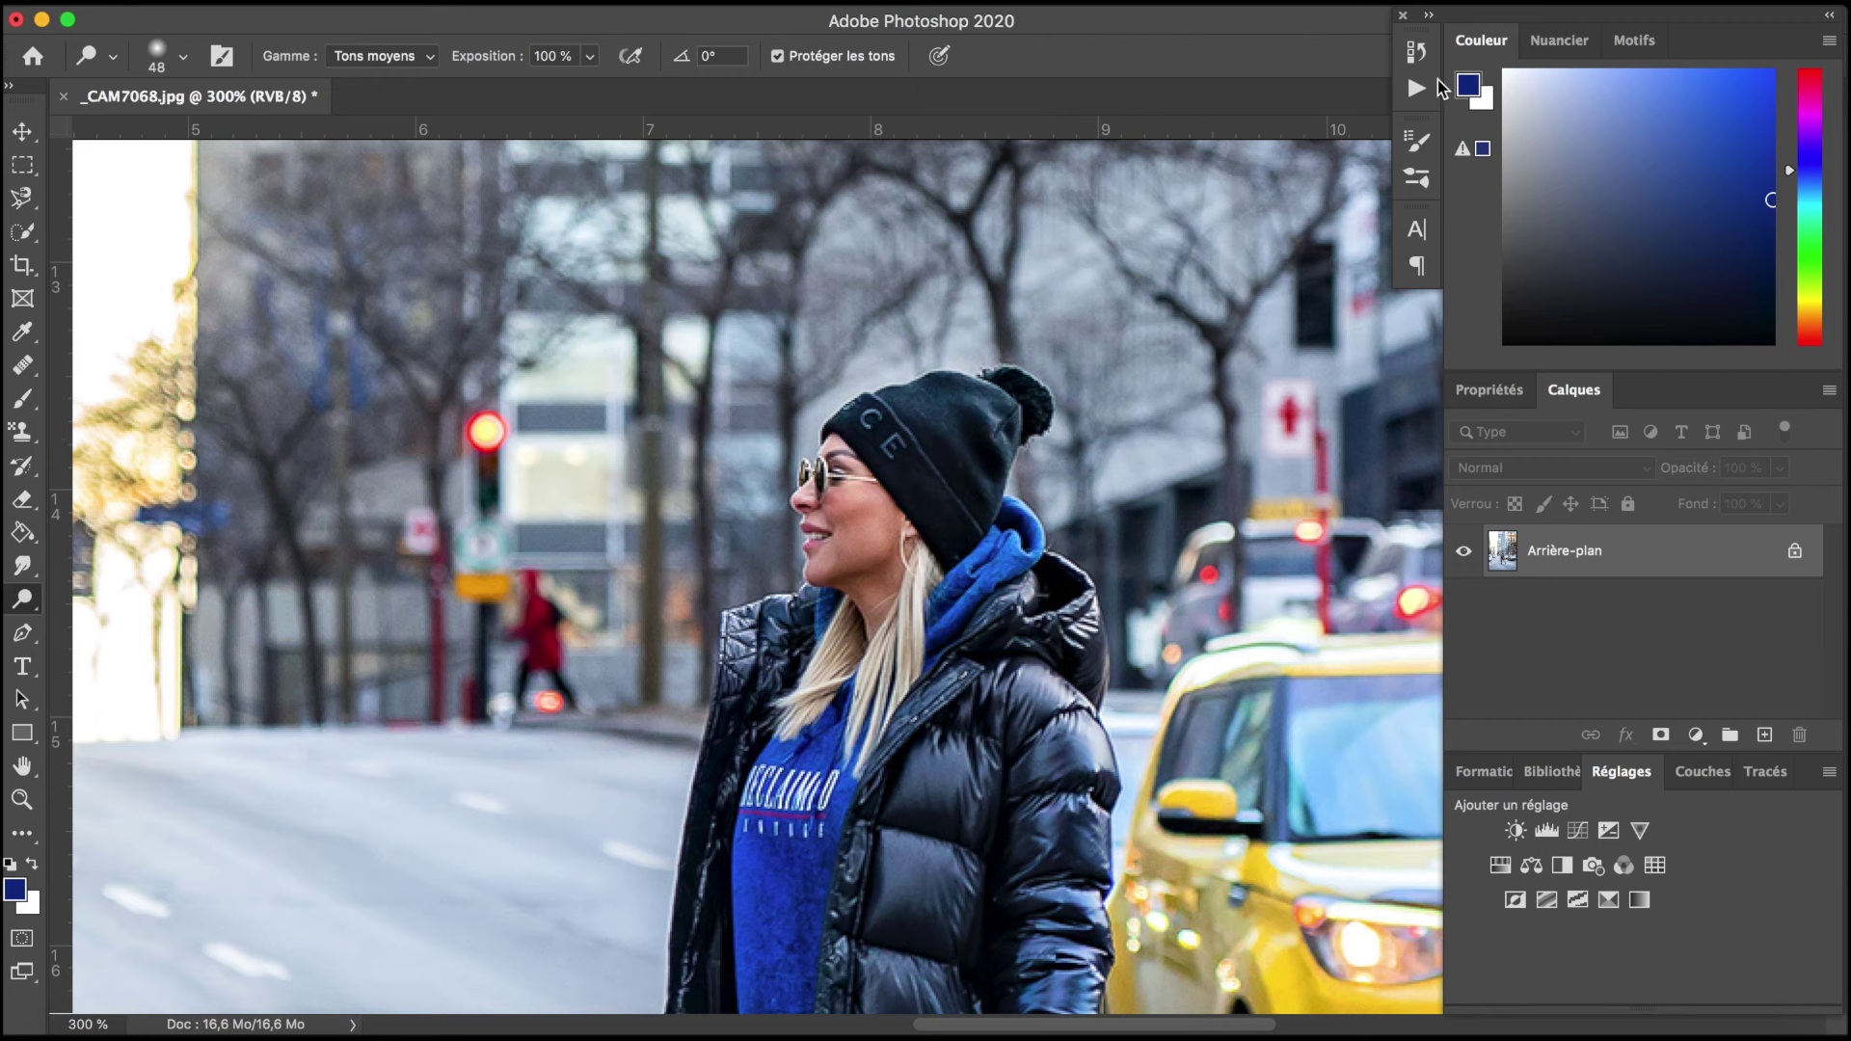
left_click(1417, 51)
left_click(1240, 133)
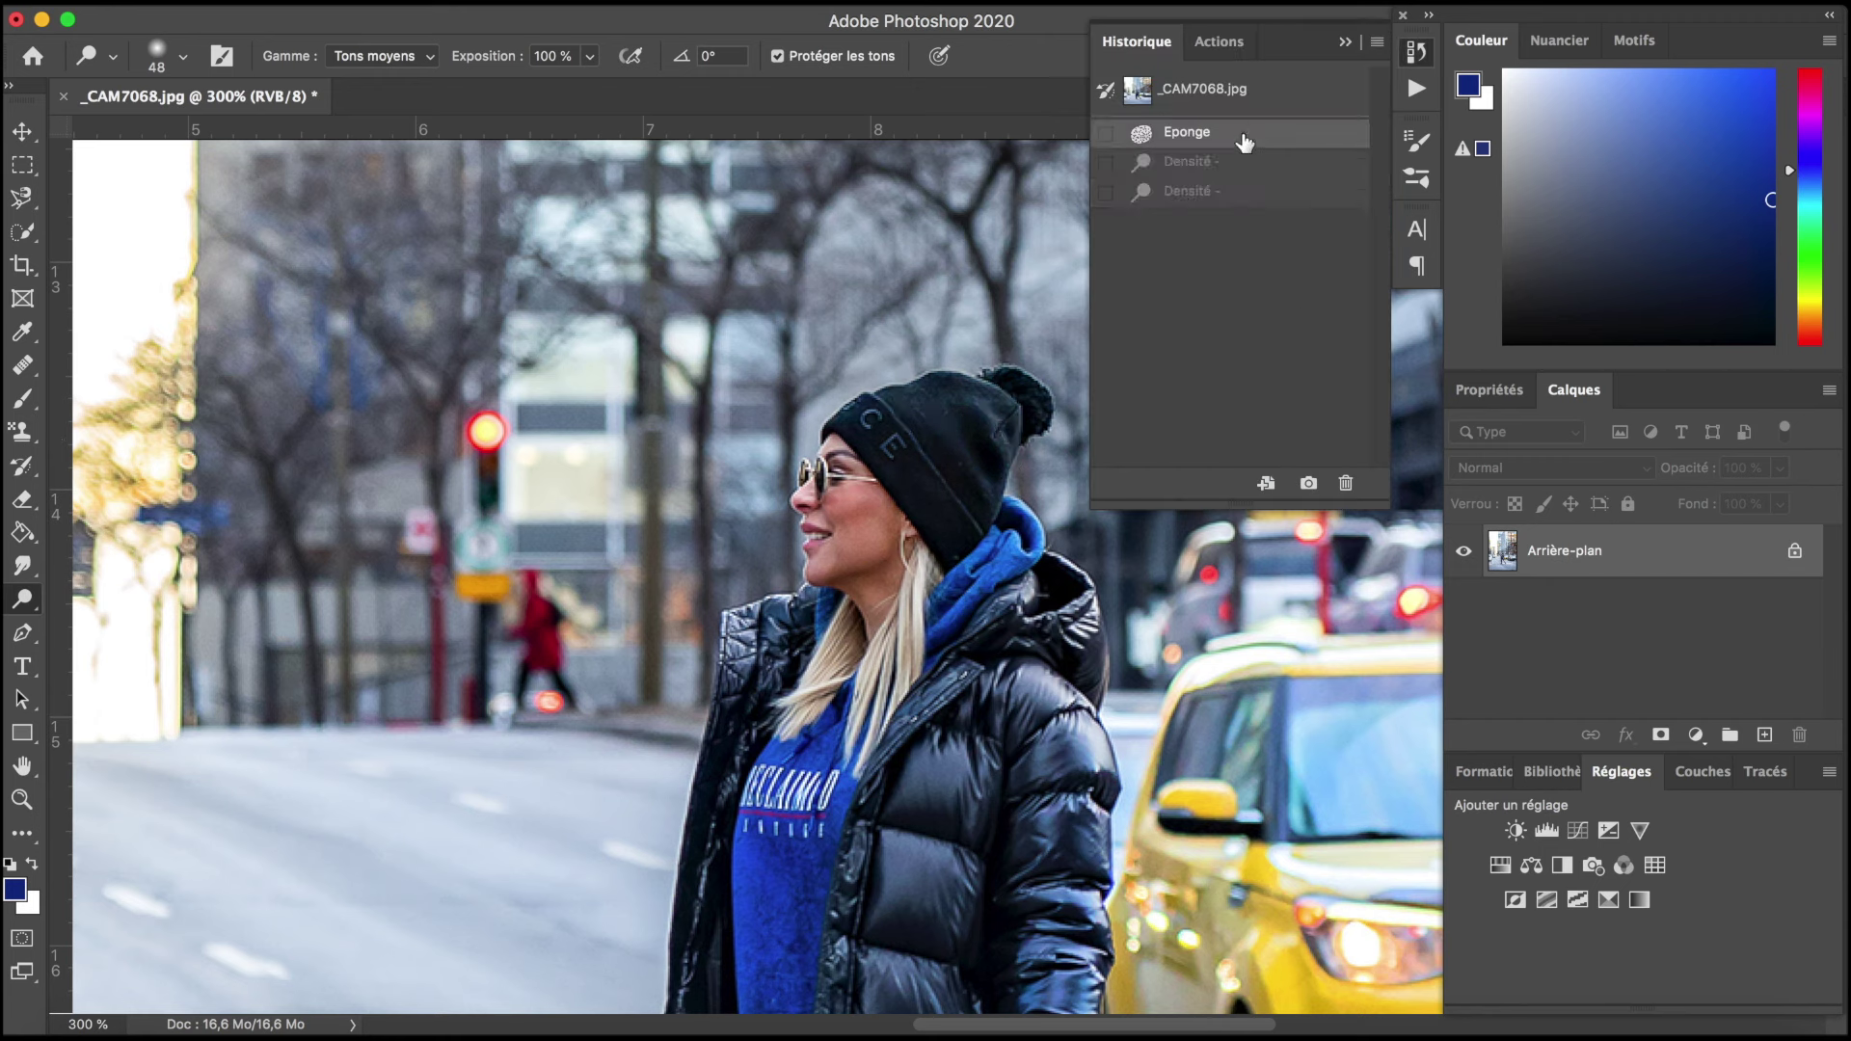
left_click(1234, 193)
left_click(1344, 43)
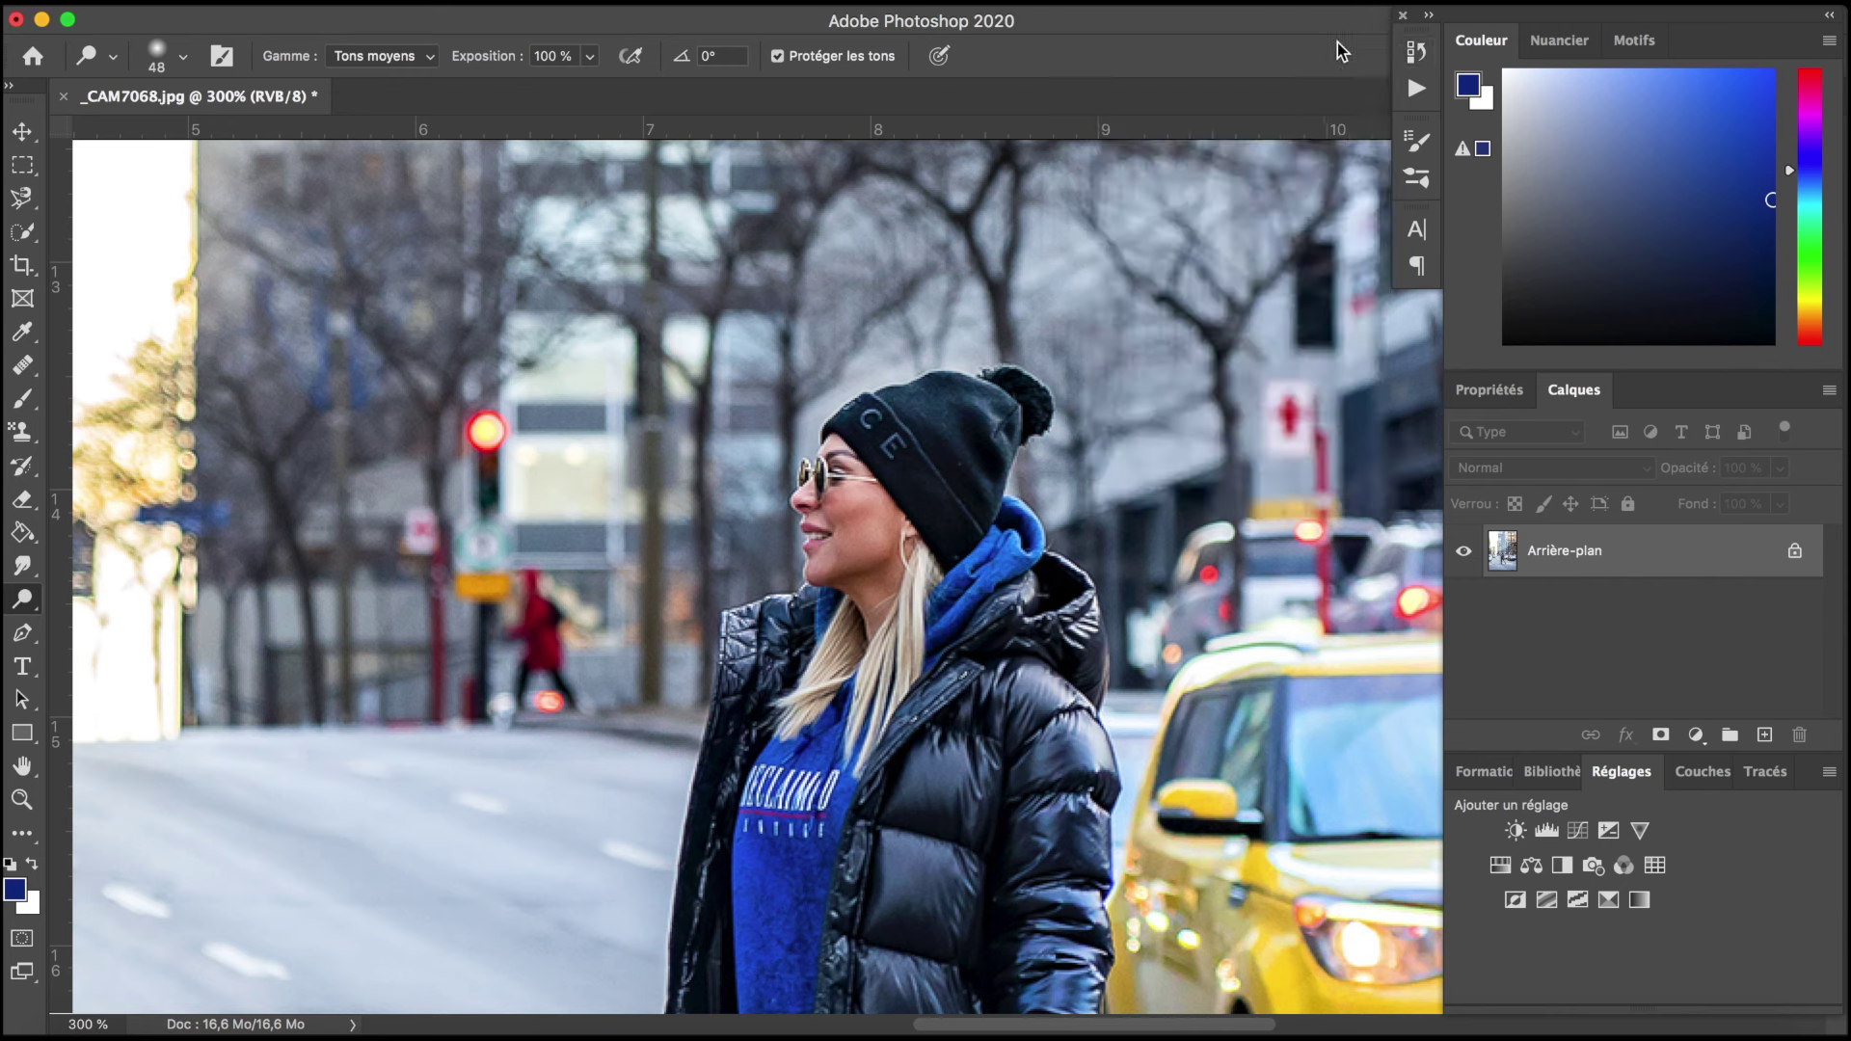
Step: Set up the Burn tool at 100% exposure with a 37 px brush
right_click(27, 602)
left_click(147, 621)
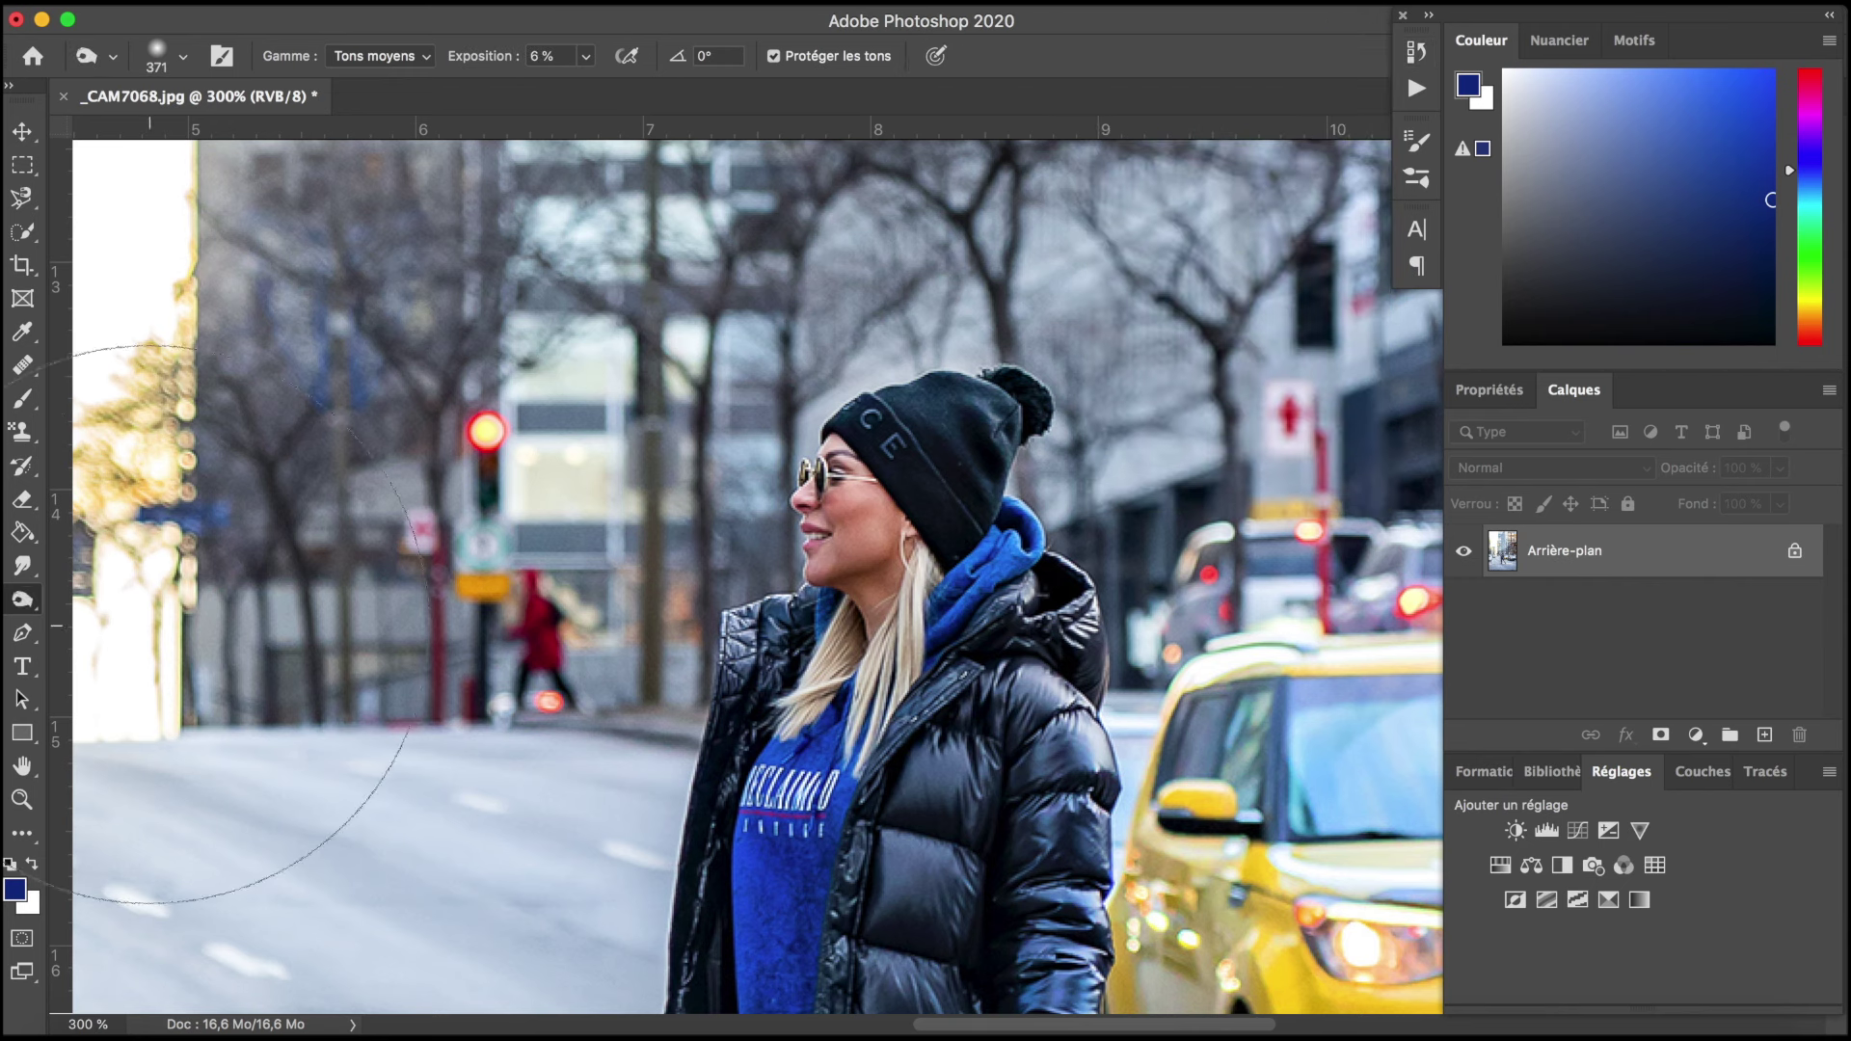
left_click_drag(585, 56, 826, 106)
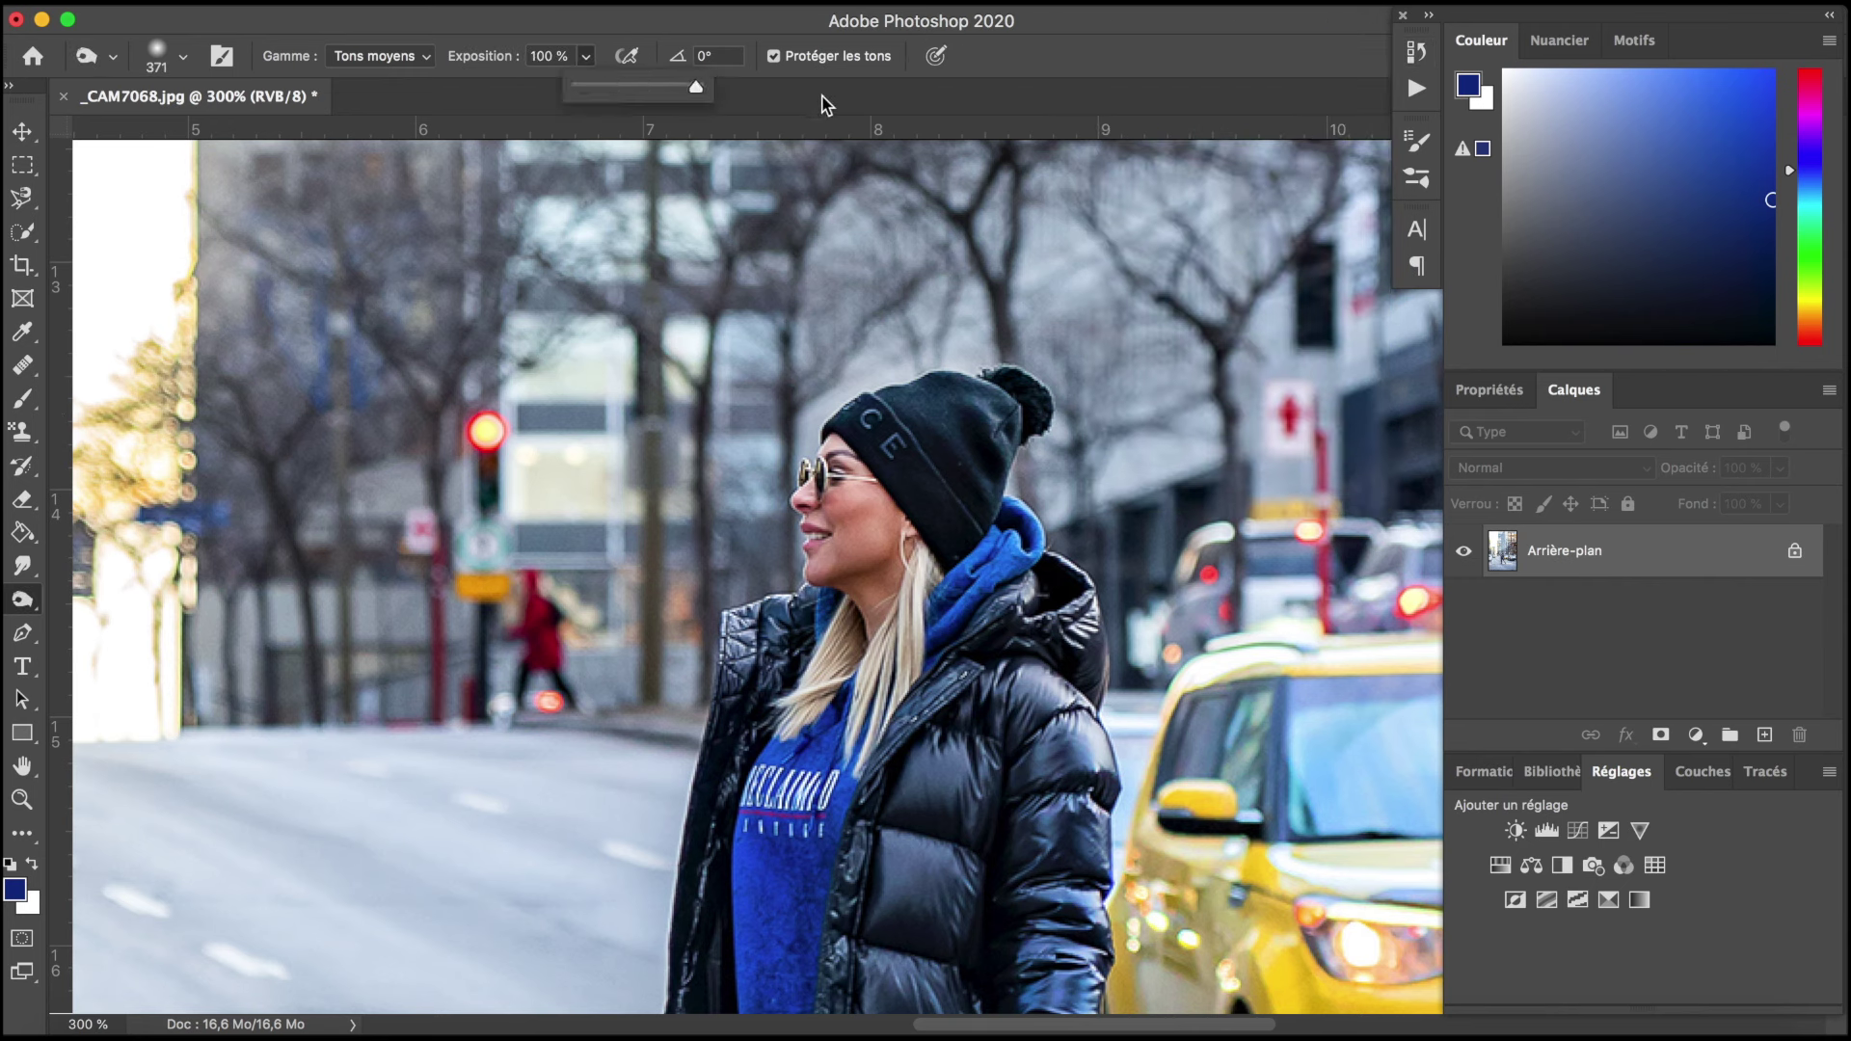
left_click(183, 55)
type("37")
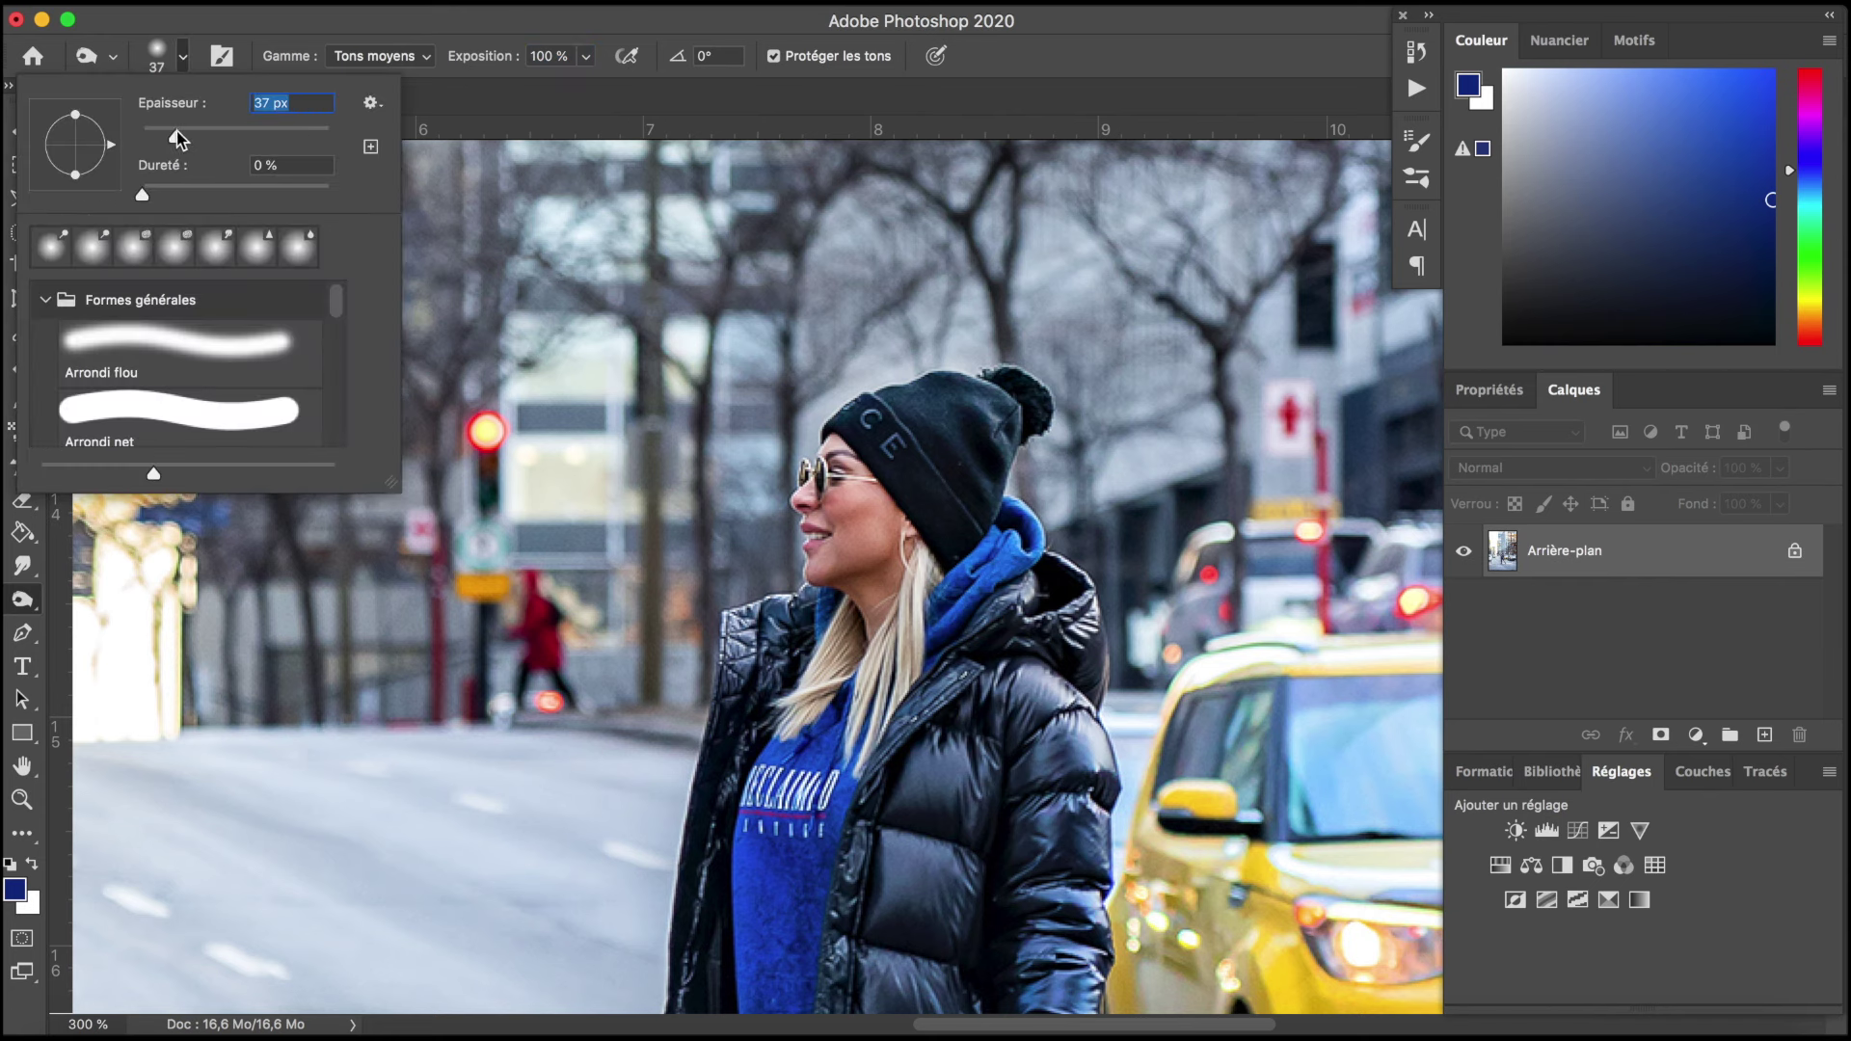
left_click(183, 63)
Step: Darken the cheek and jawline, compare in History, and fit the photo on screen
left_click_drag(837, 511, 858, 583)
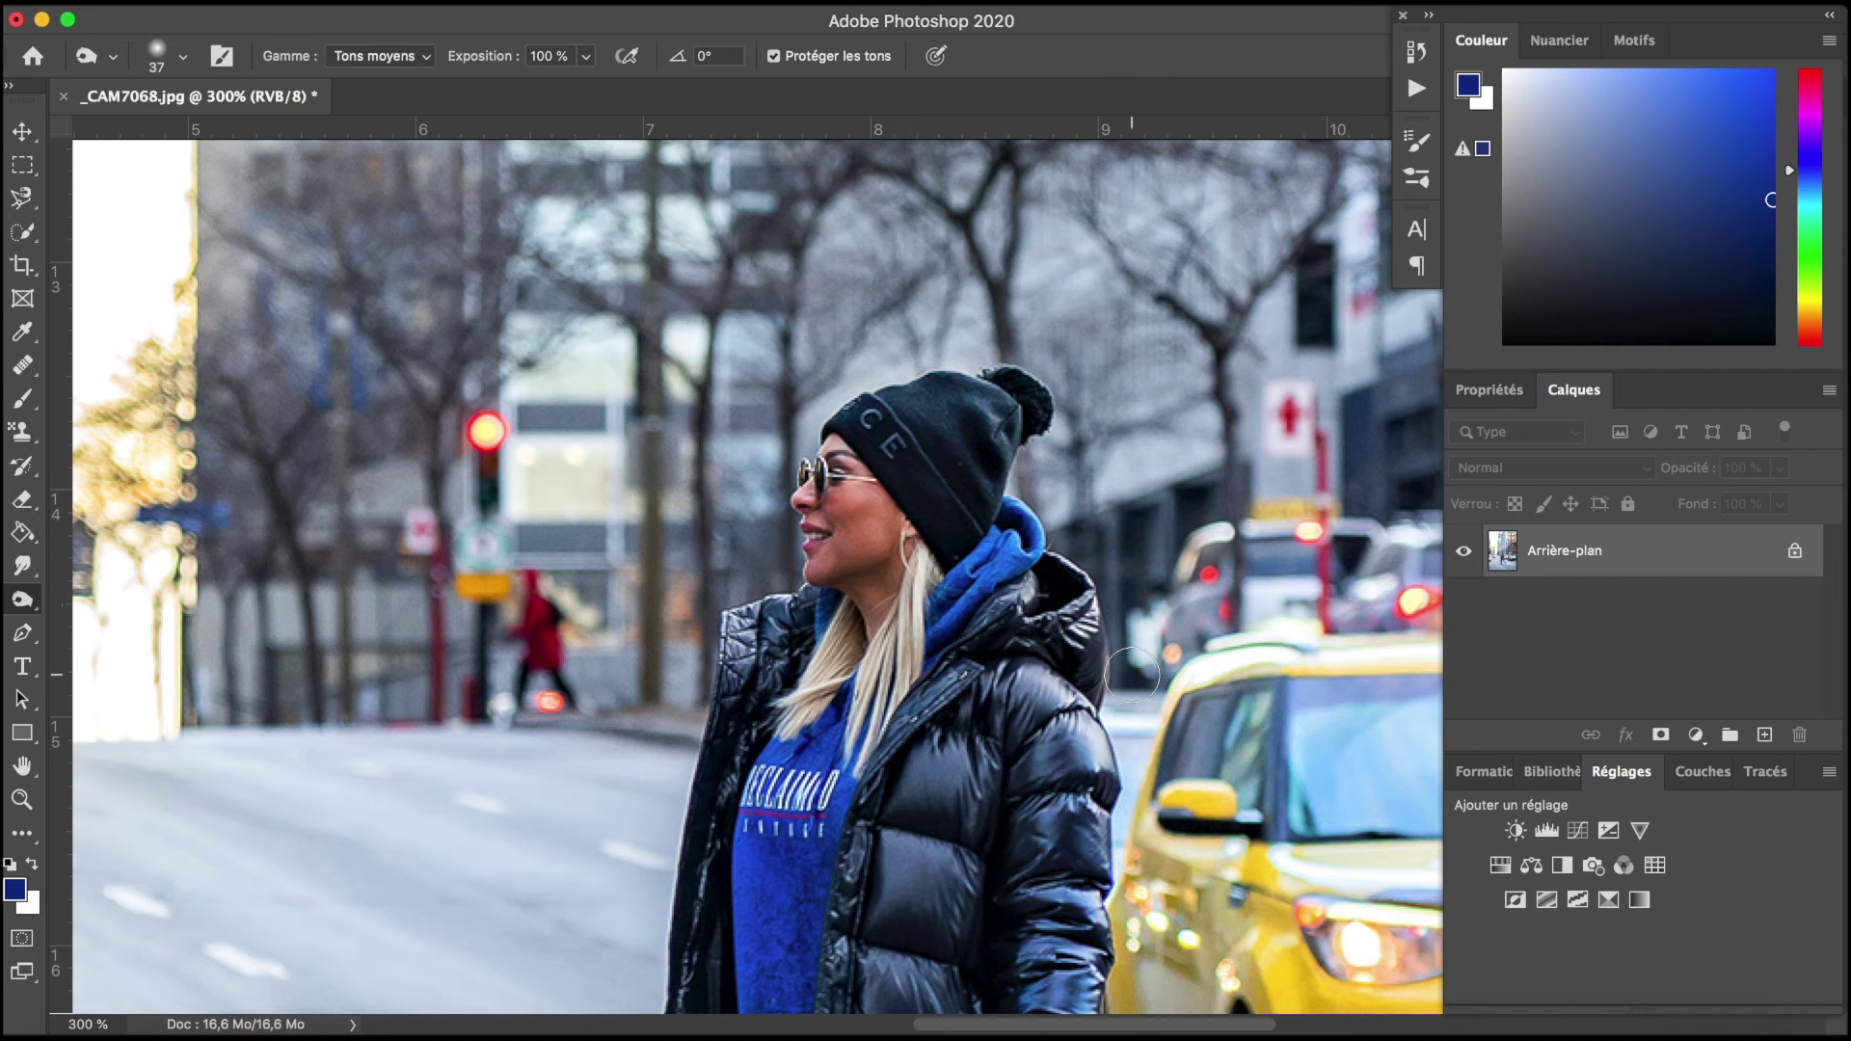
left_click(1416, 51)
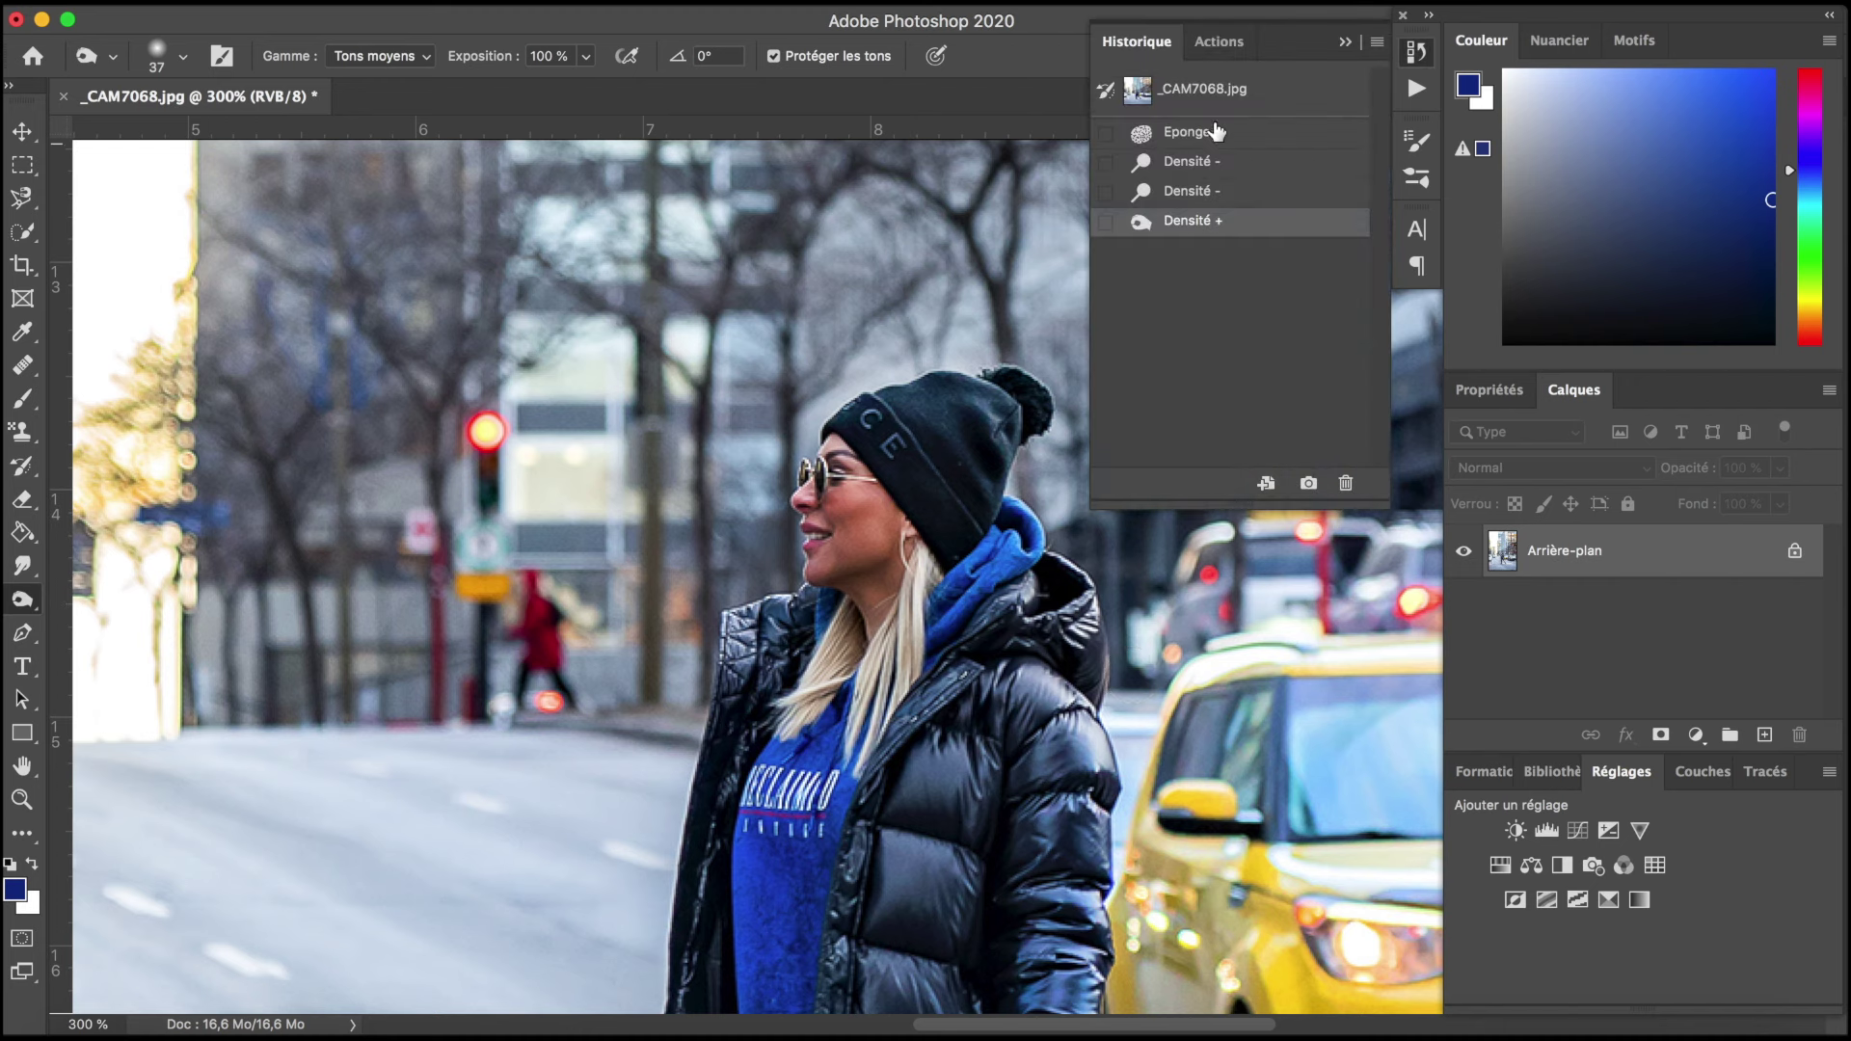
left_click(1220, 92)
left_click(1213, 221)
left_click(1213, 92)
left_click(1205, 221)
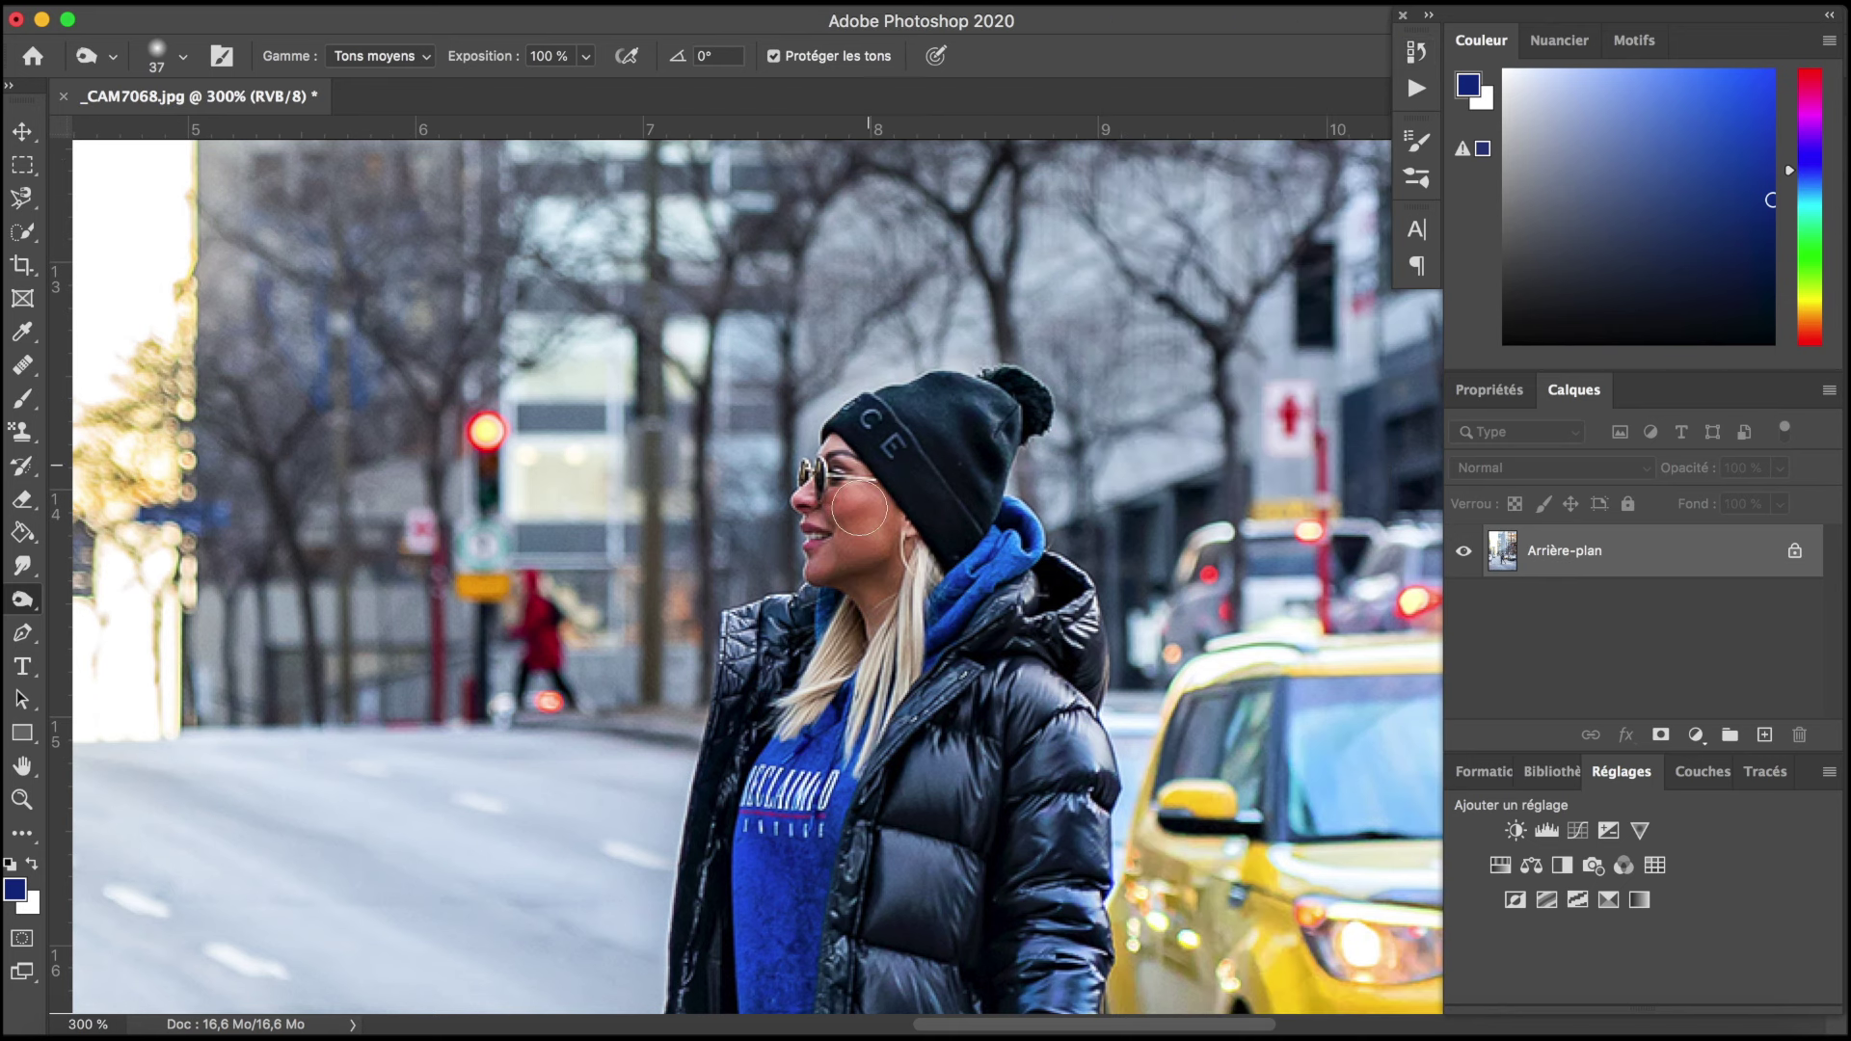
key("ctrl+0")
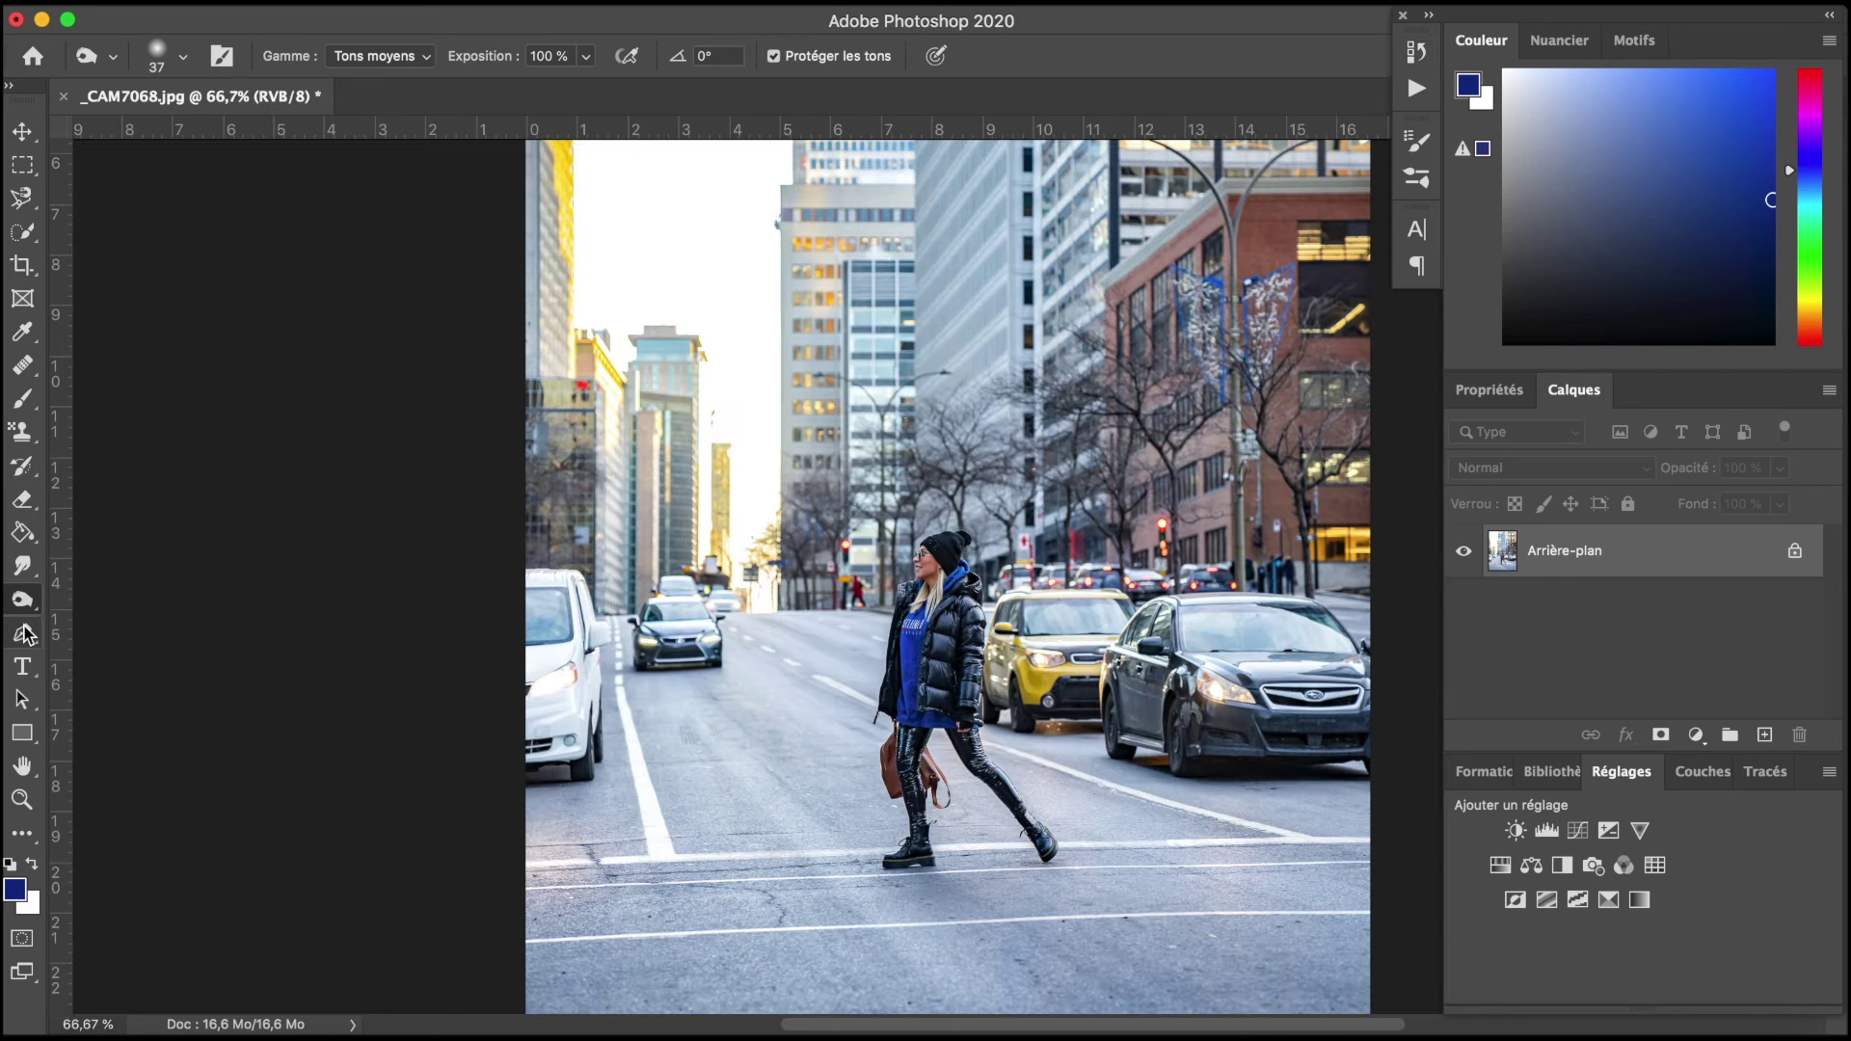
Step: Switch from the Pen tool to the Curvature Pen
left_click(24, 633)
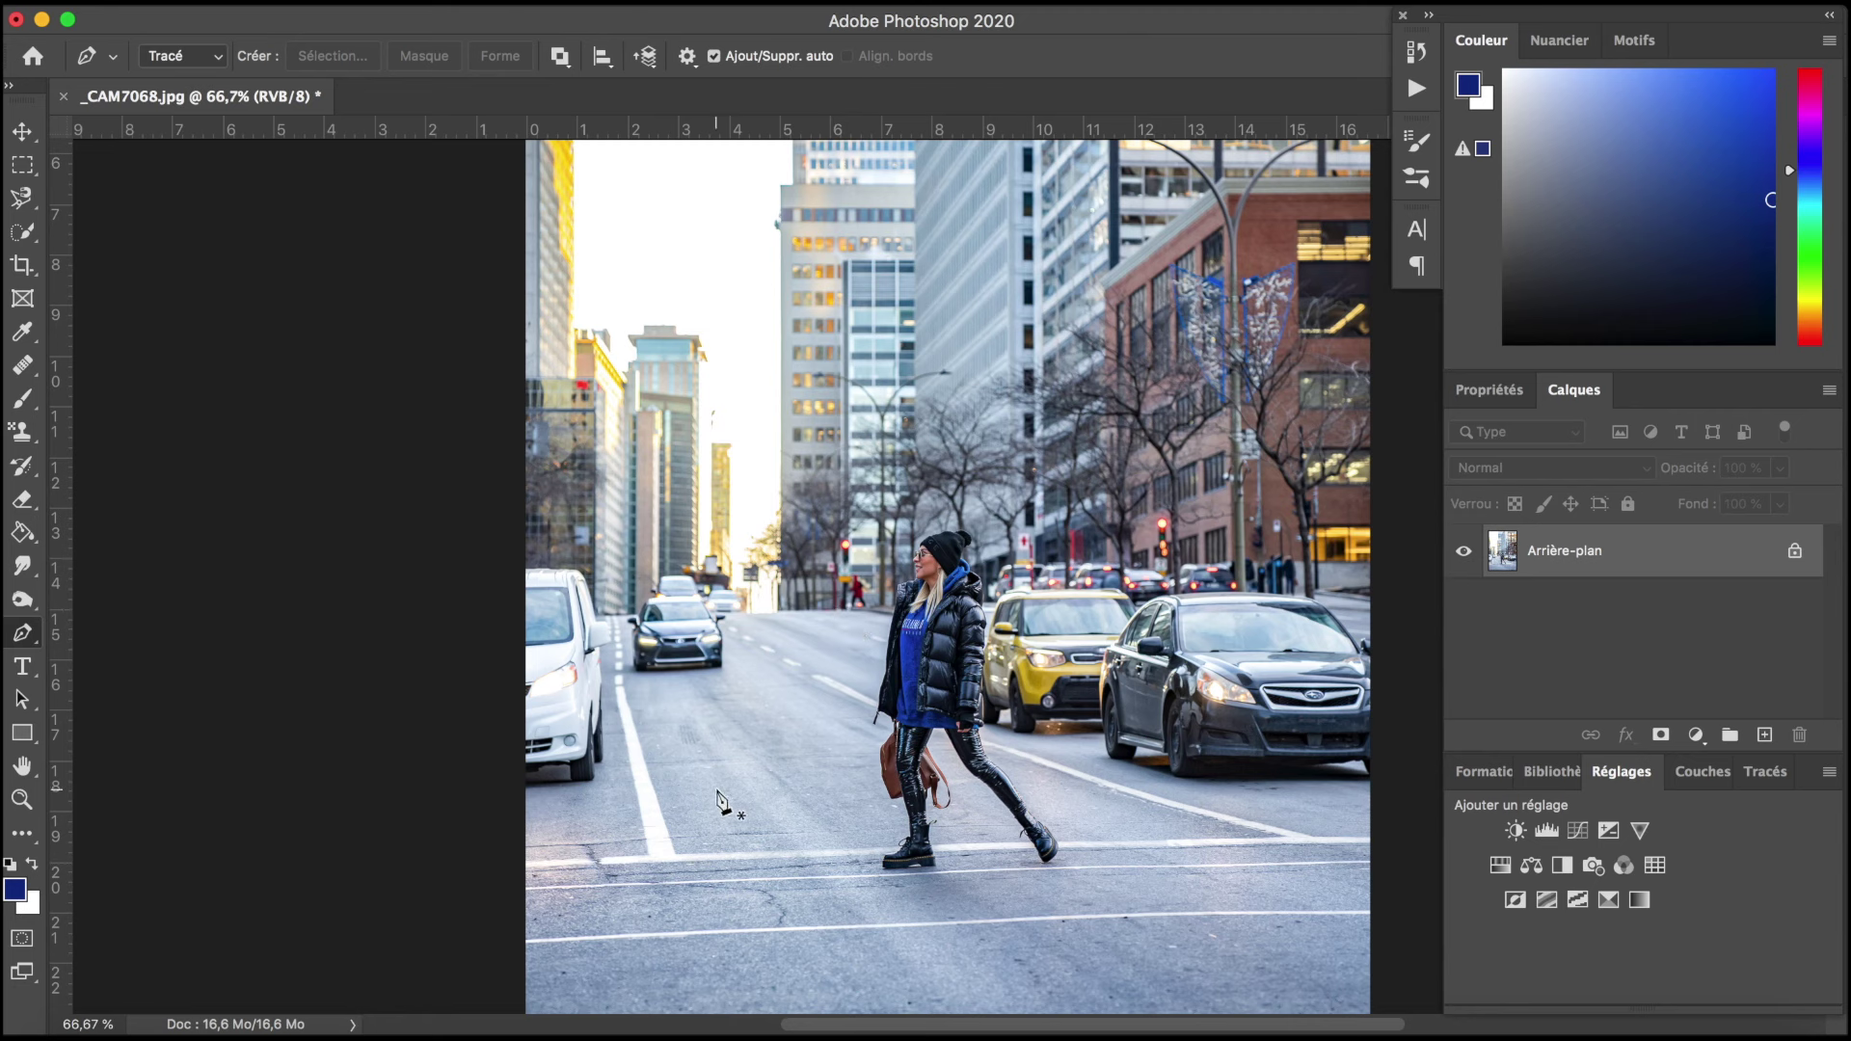
right_click(22, 632)
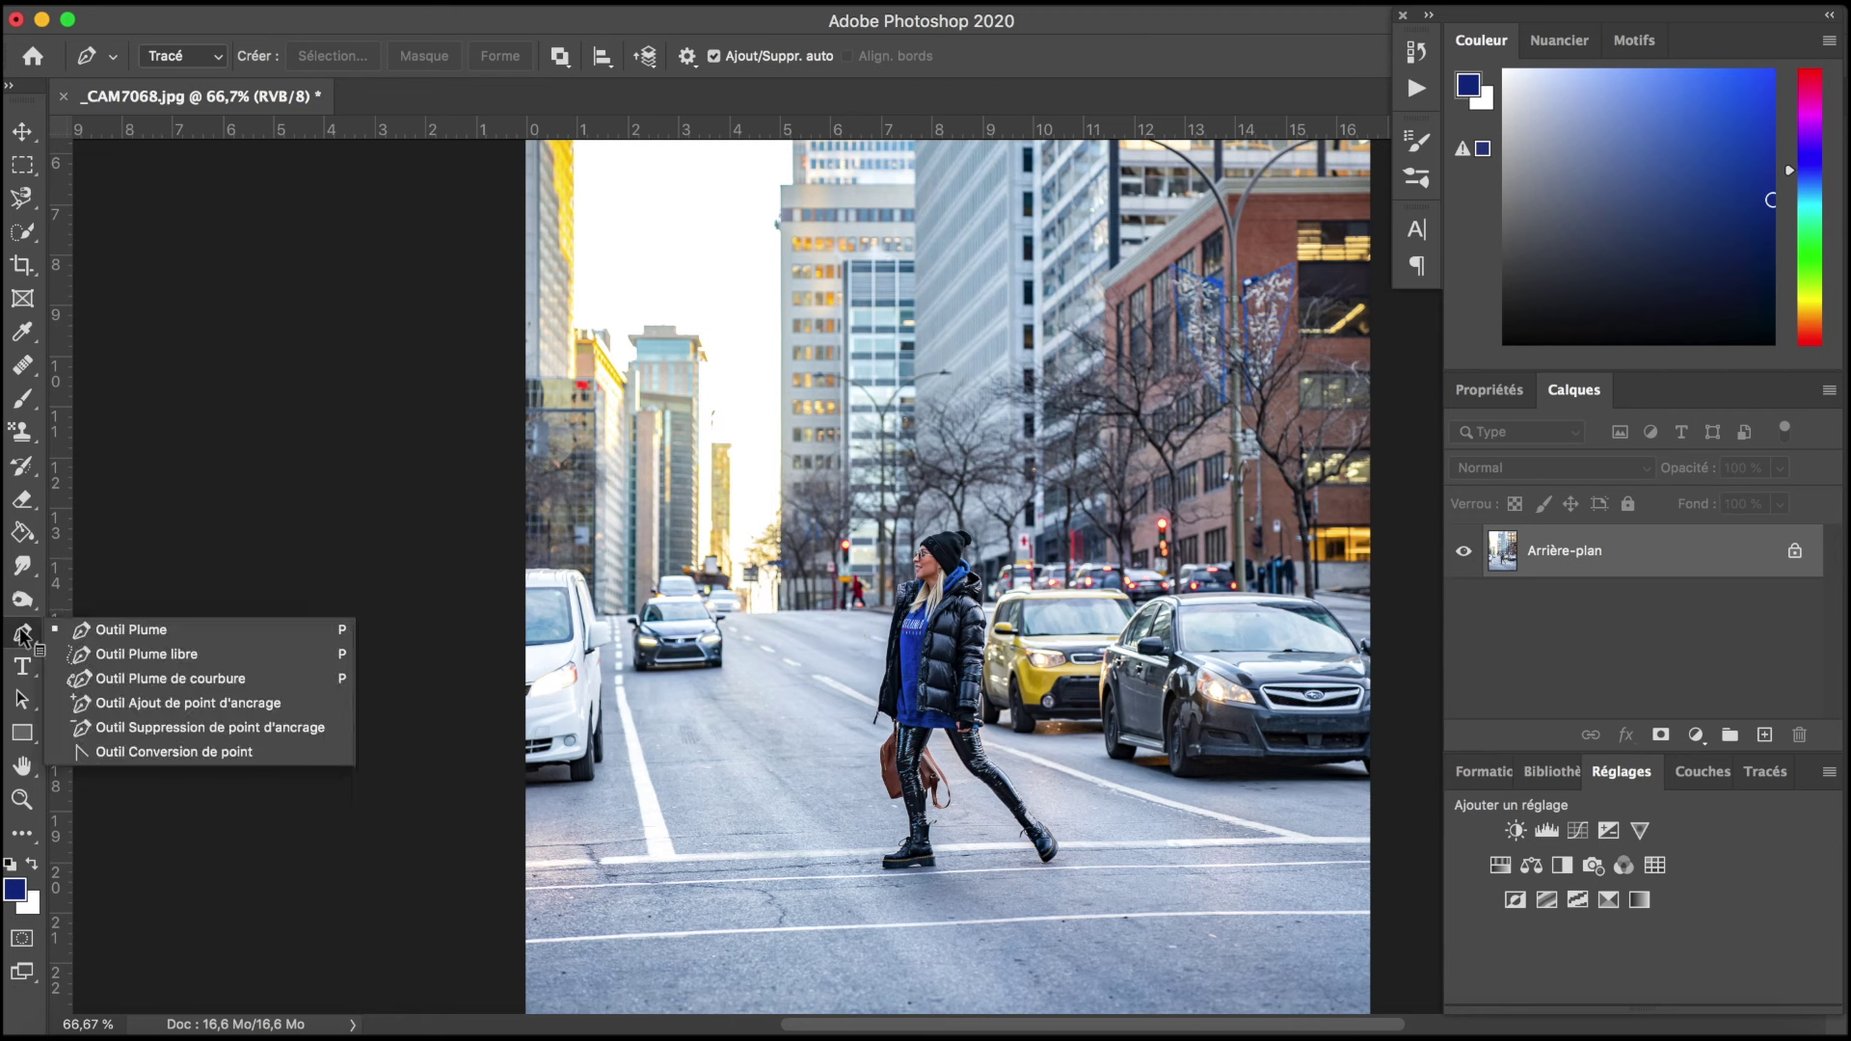
left_click(237, 679)
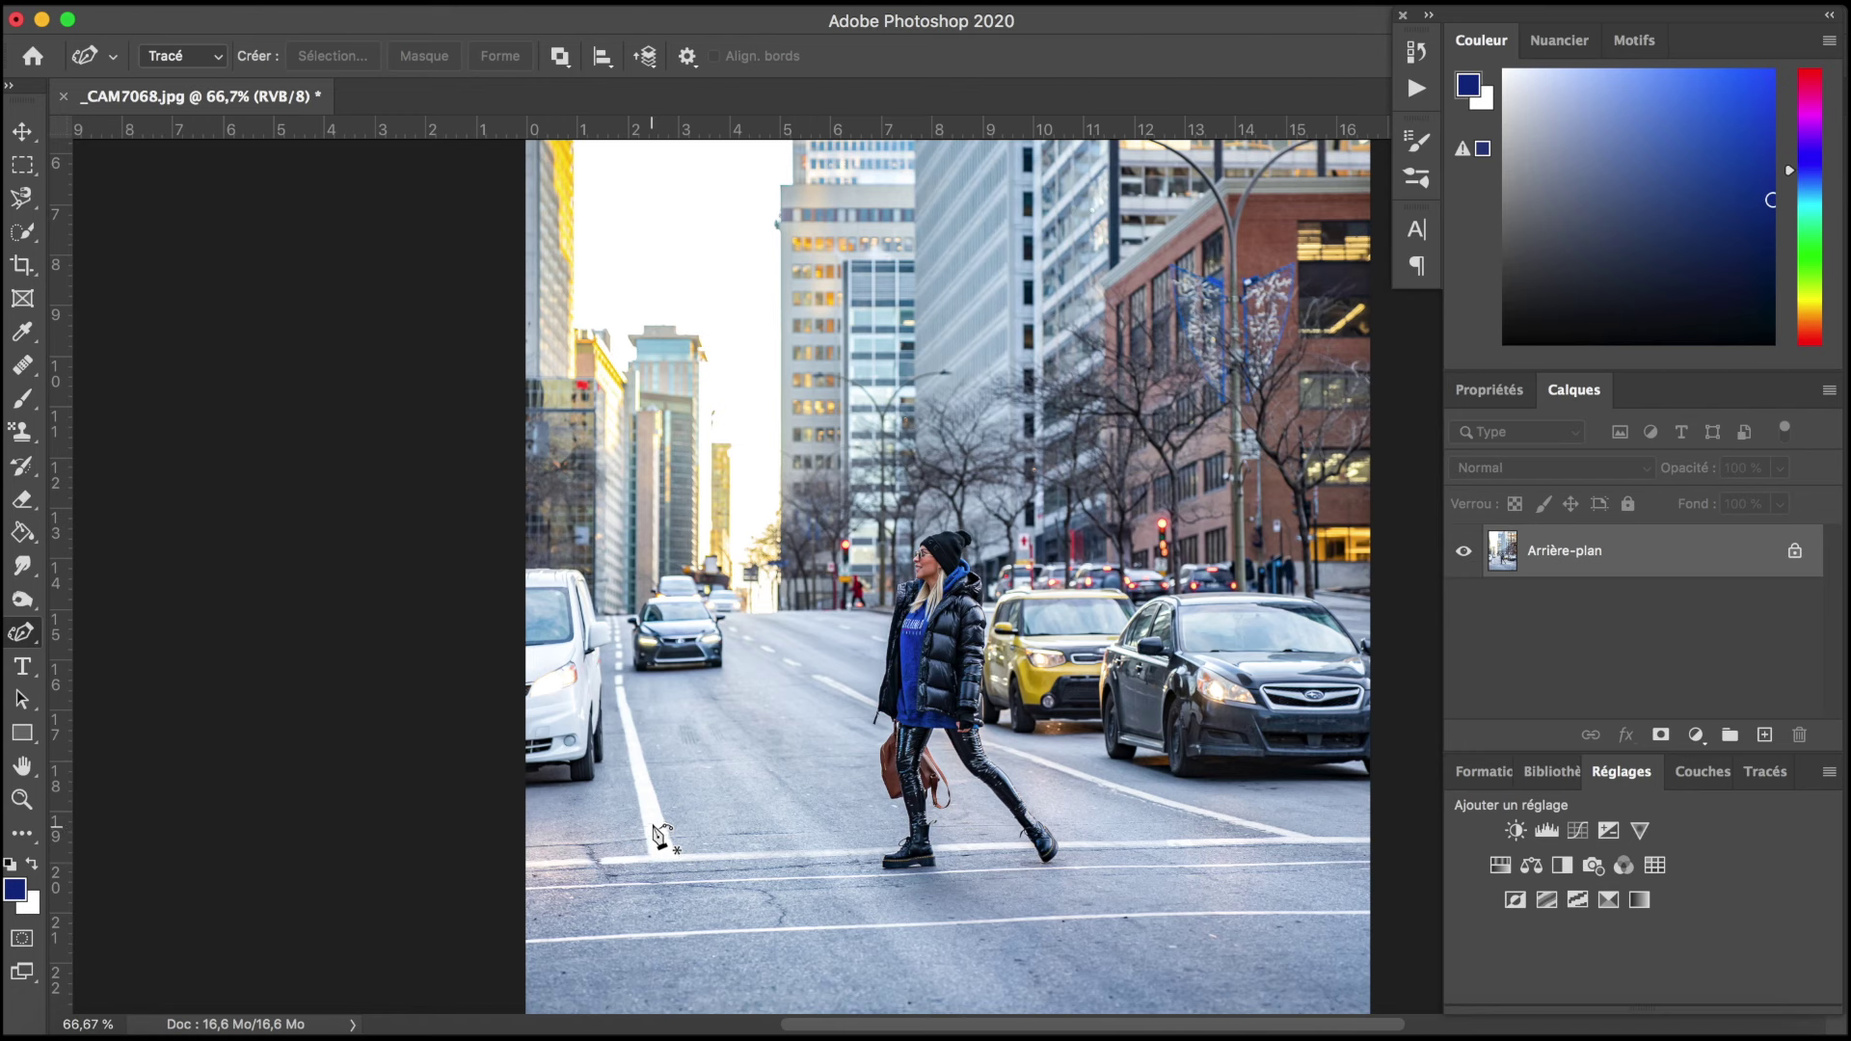
Step: Draw a wavy path across the road at the woman's feet, then delete it
left_click(627, 828)
left_click(791, 827)
left_click(802, 826)
left_click(754, 828)
left_click_drag(760, 841, 761, 865)
mouse_move(871, 807)
left_mouse_down()
mouse_move(916, 815)
mouse_move(864, 776)
mouse_move(898, 765)
left_mouse_up()
left_click(1058, 876)
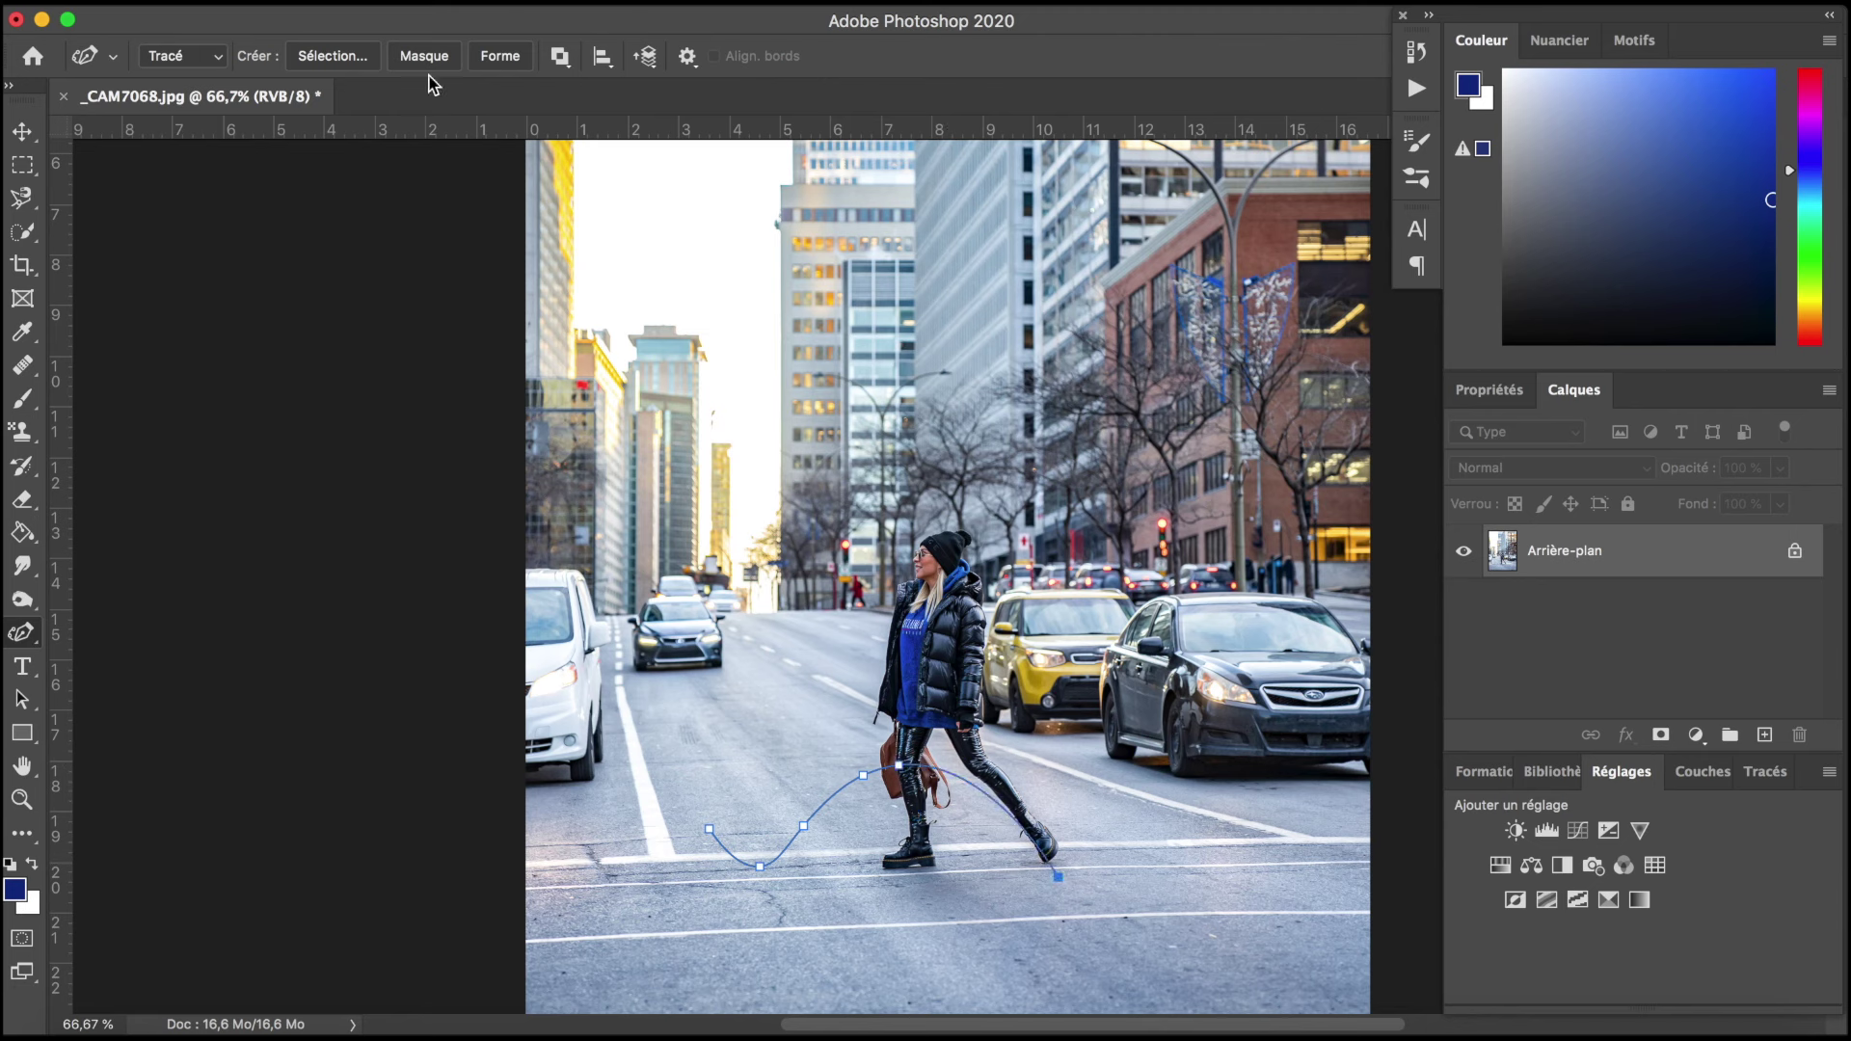
key("Return")
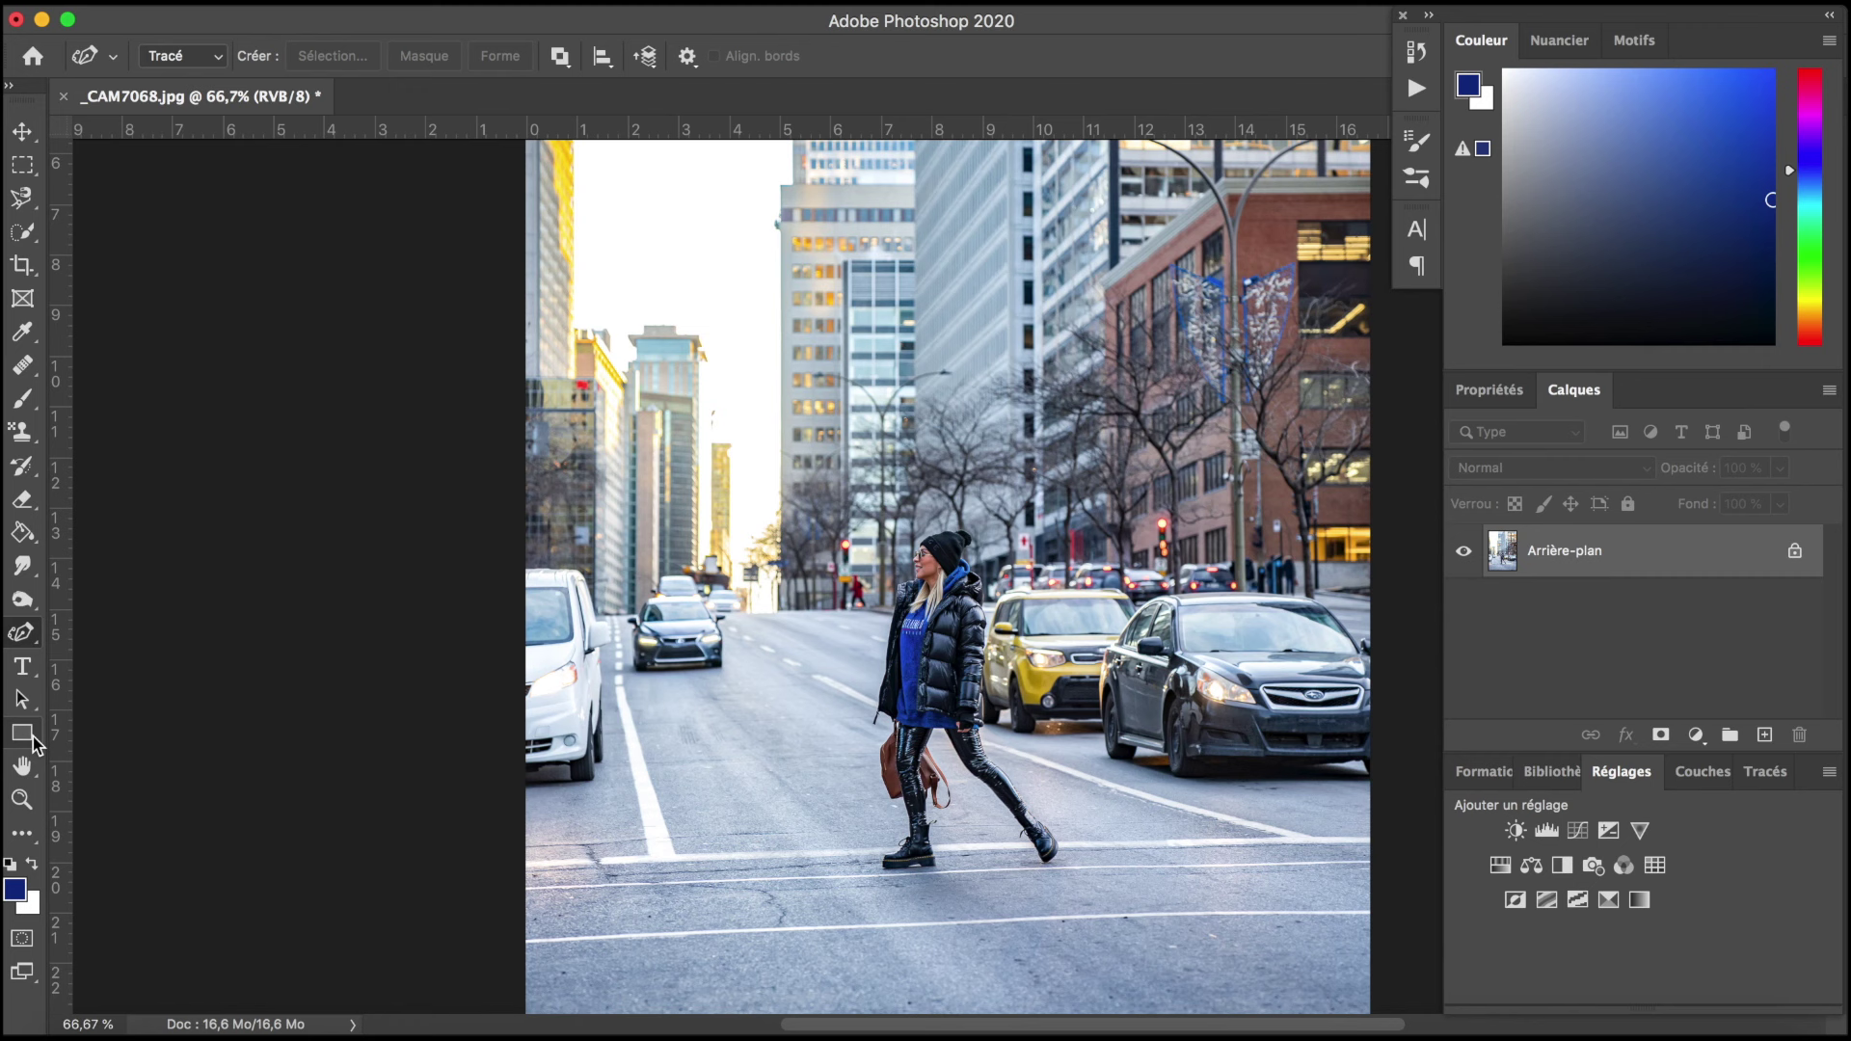
Step: Draw a black-filled rectangle over the woman
left_click(30, 738)
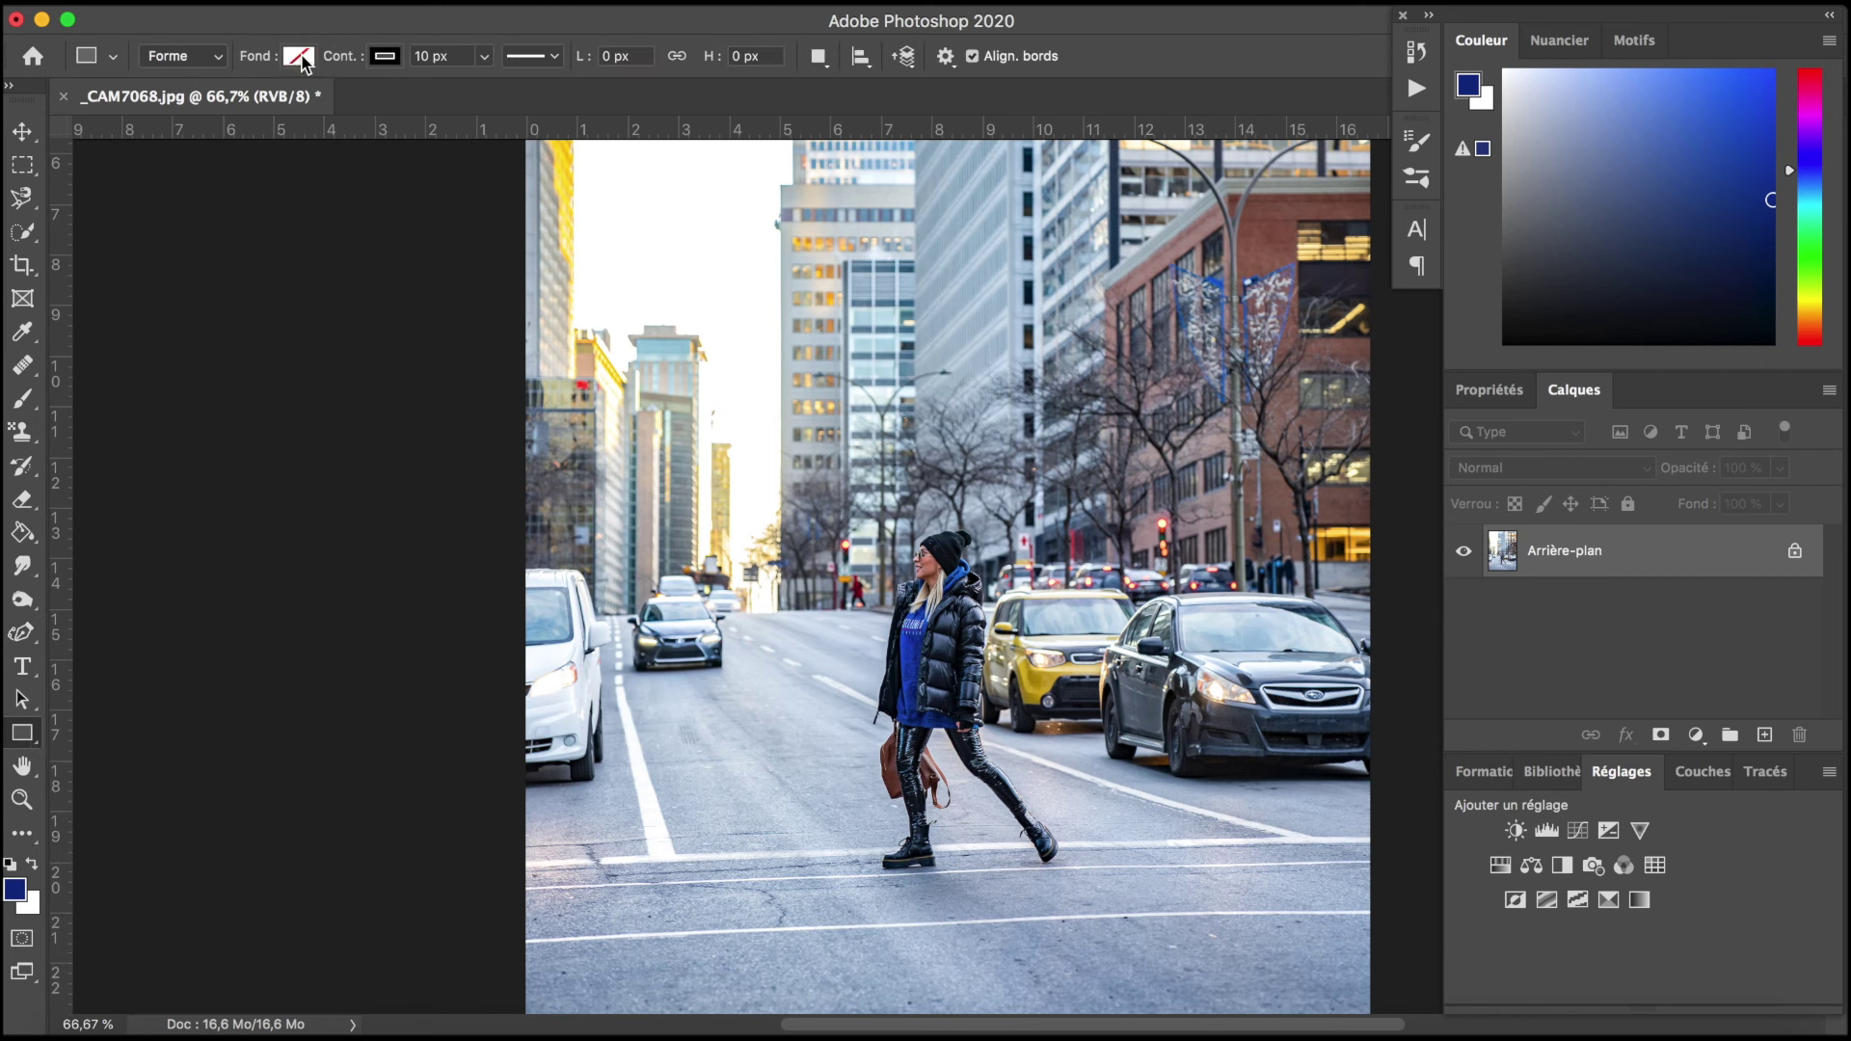
left_click(22, 733)
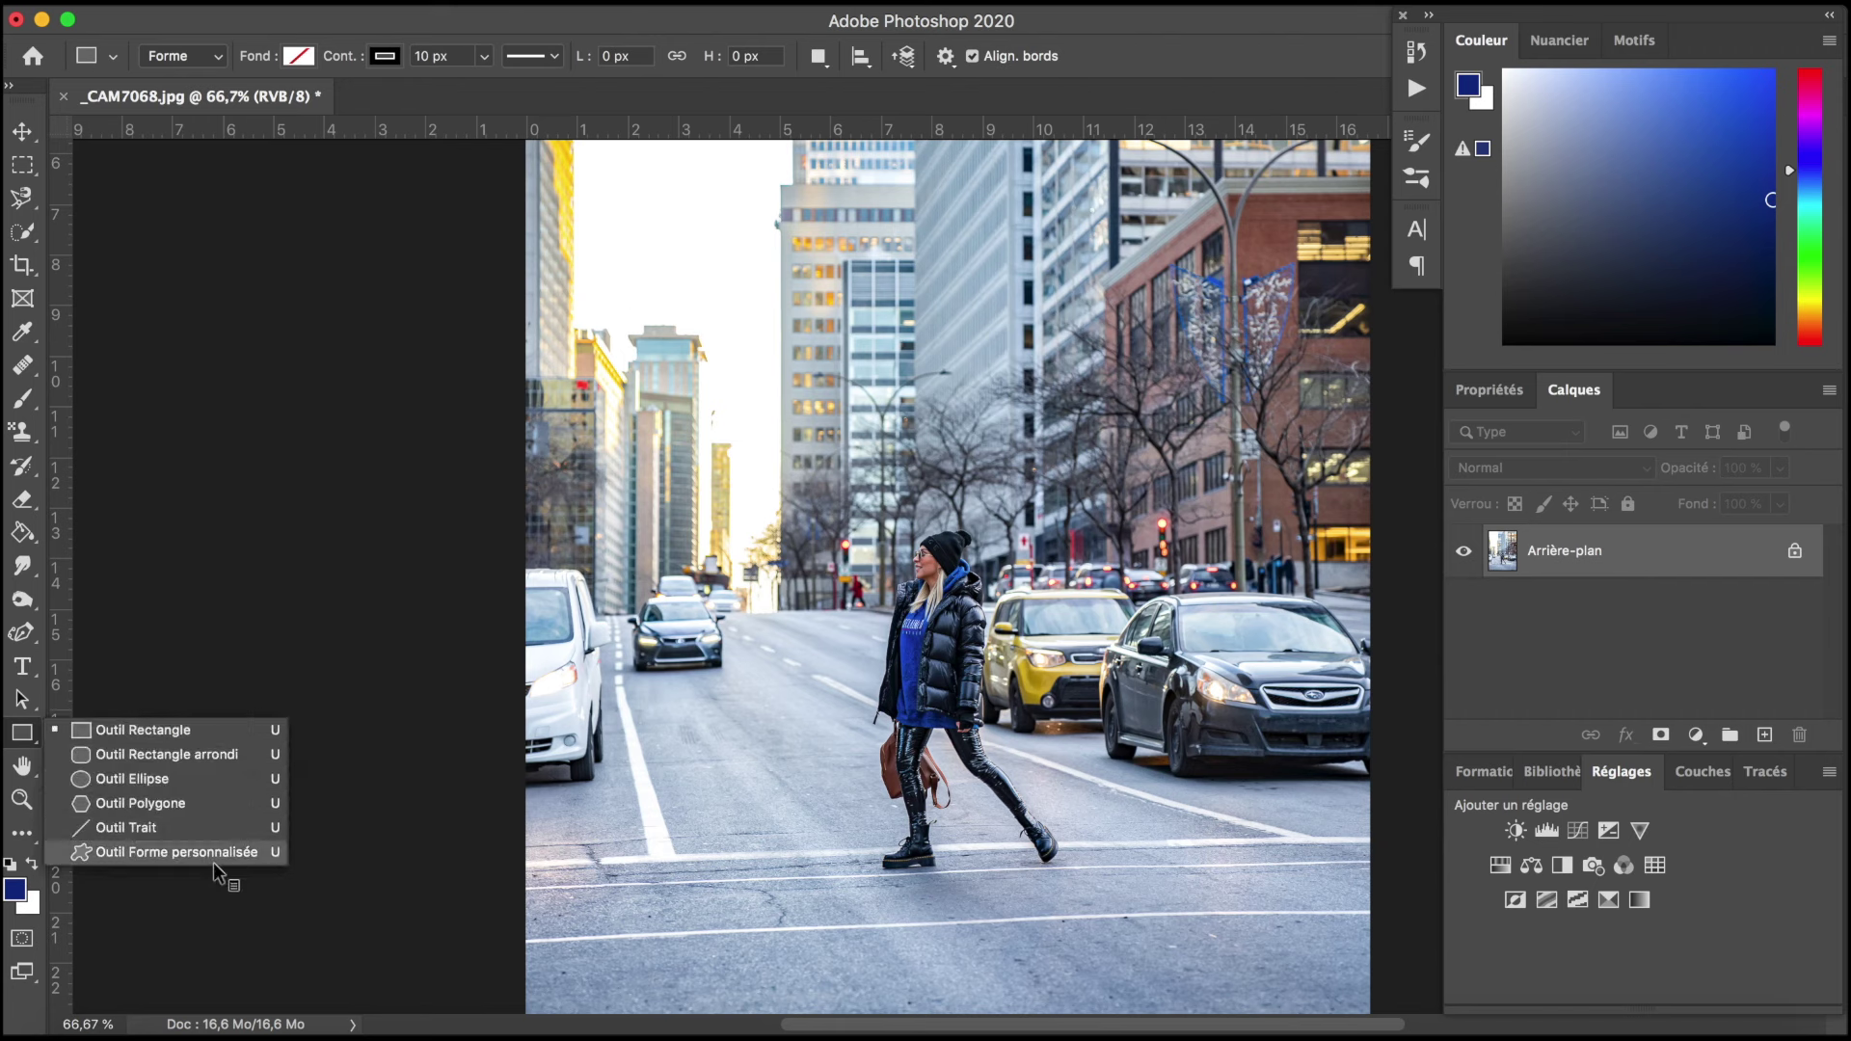
left_click(206, 735)
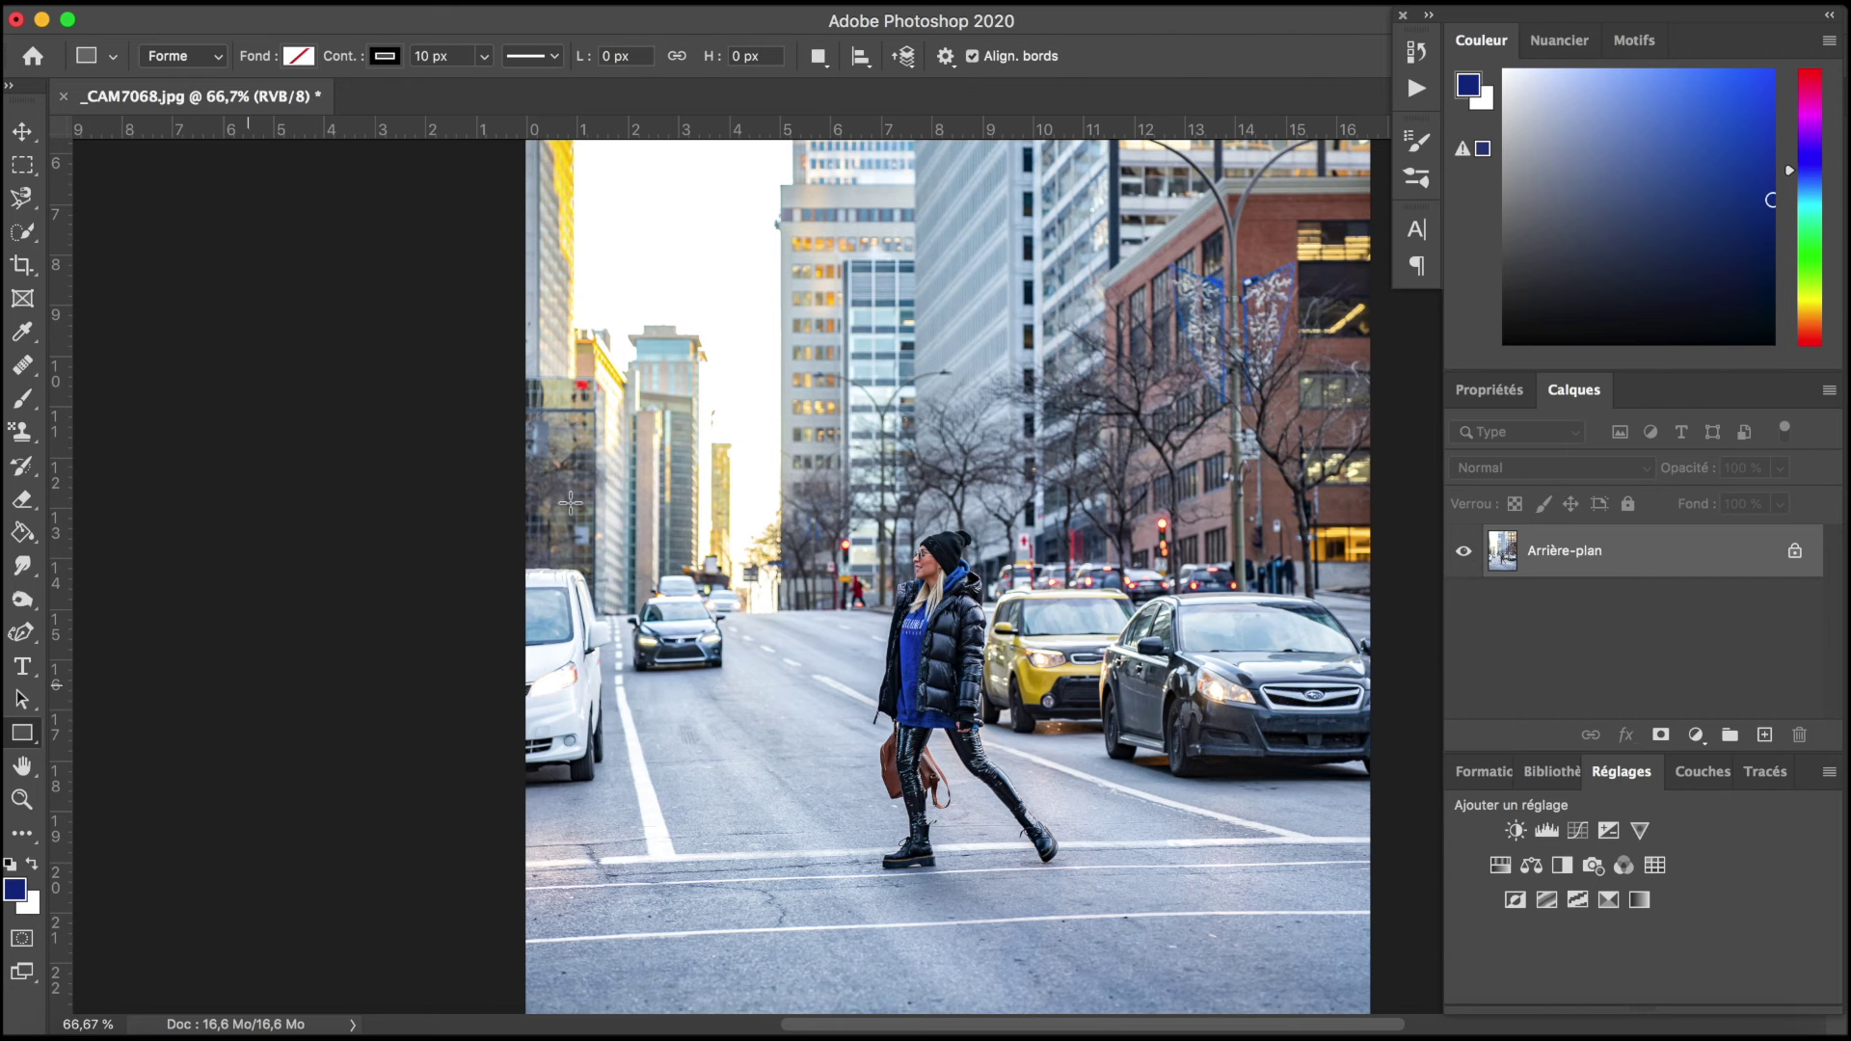
left_click(298, 56)
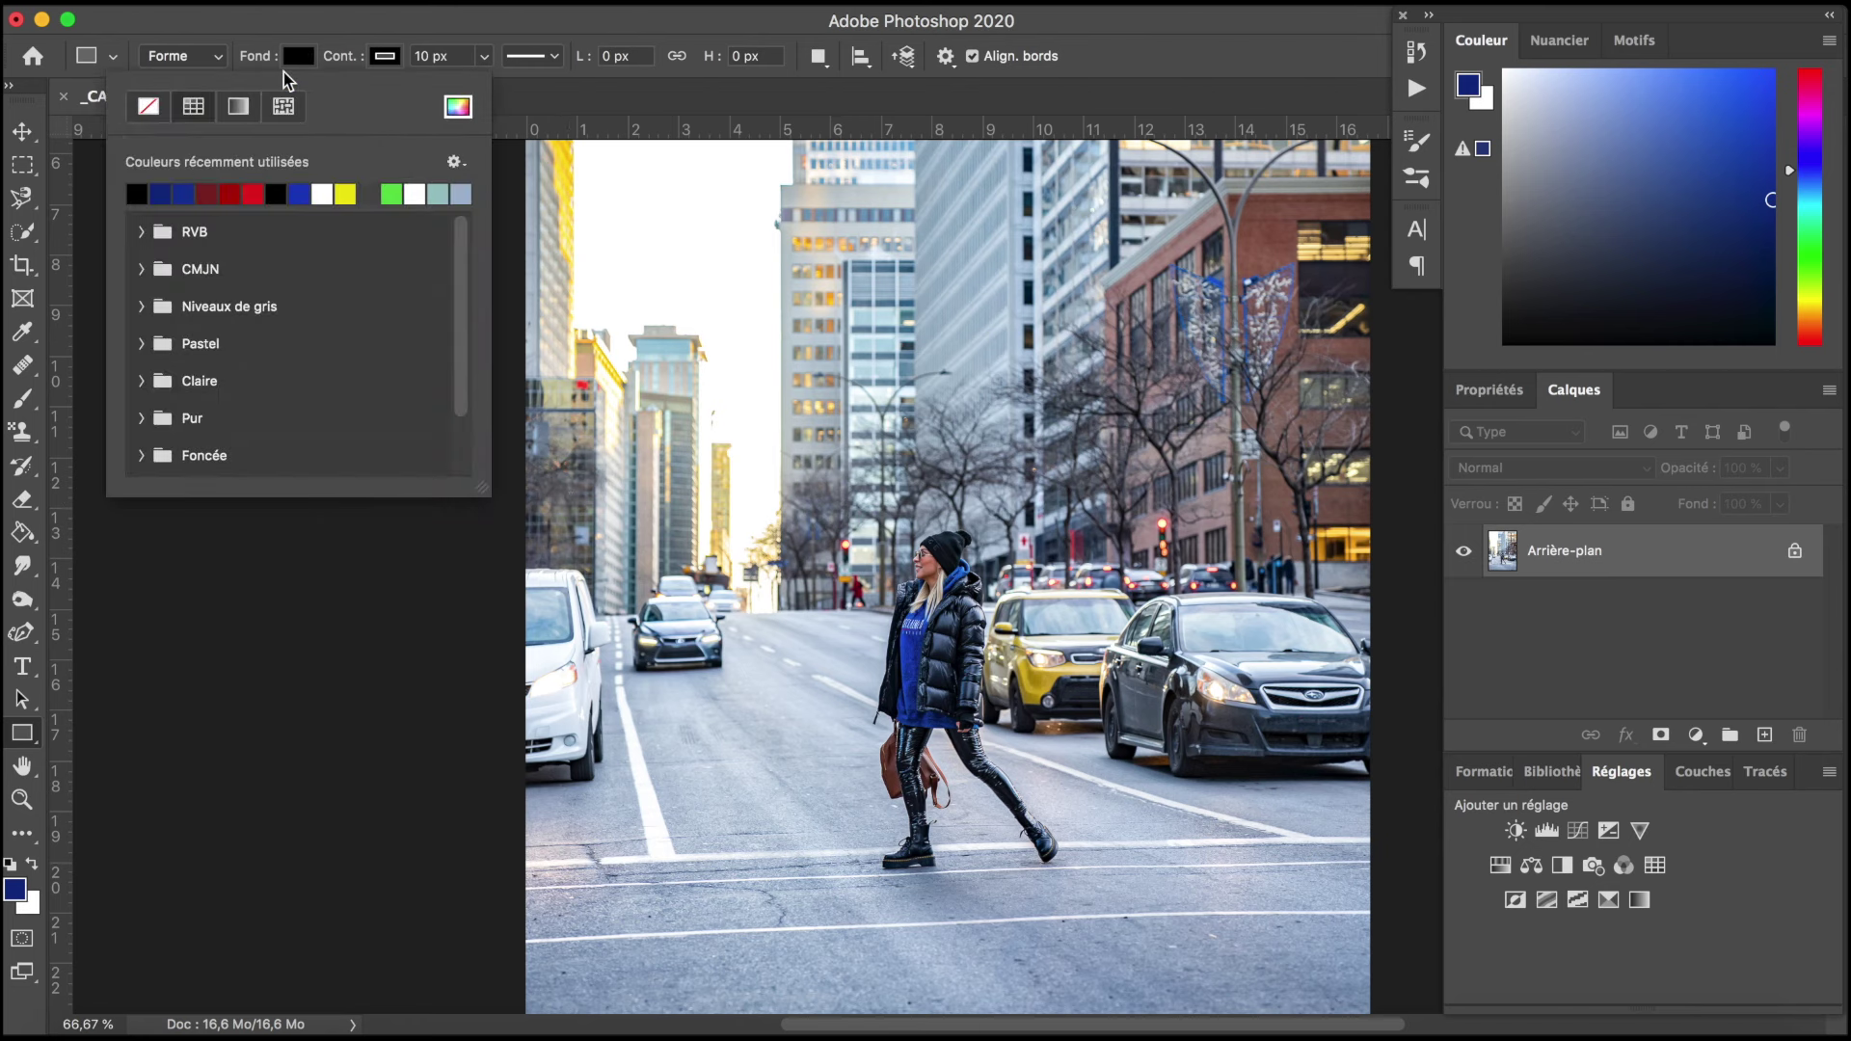
left_click(308, 61)
left_click_drag(688, 510, 1109, 820)
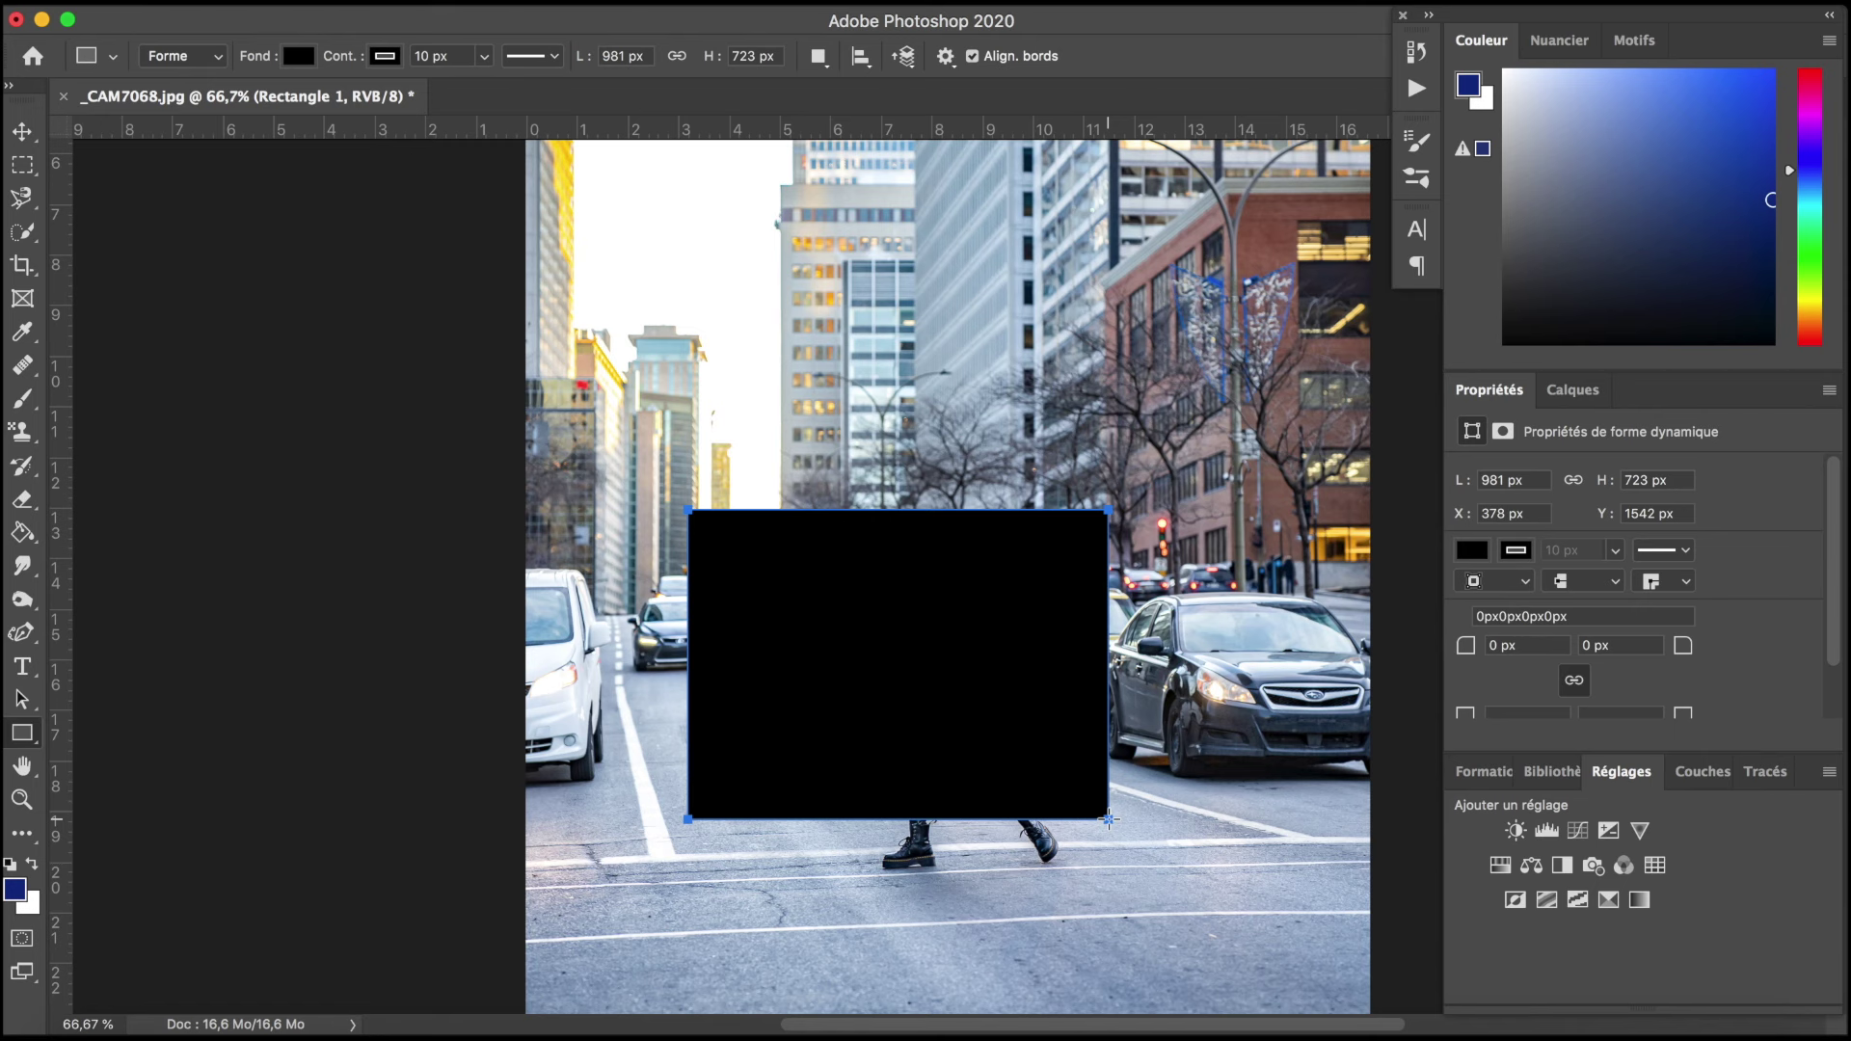
Step: Change that rectangle to no fill with a red outline
left_click(298, 56)
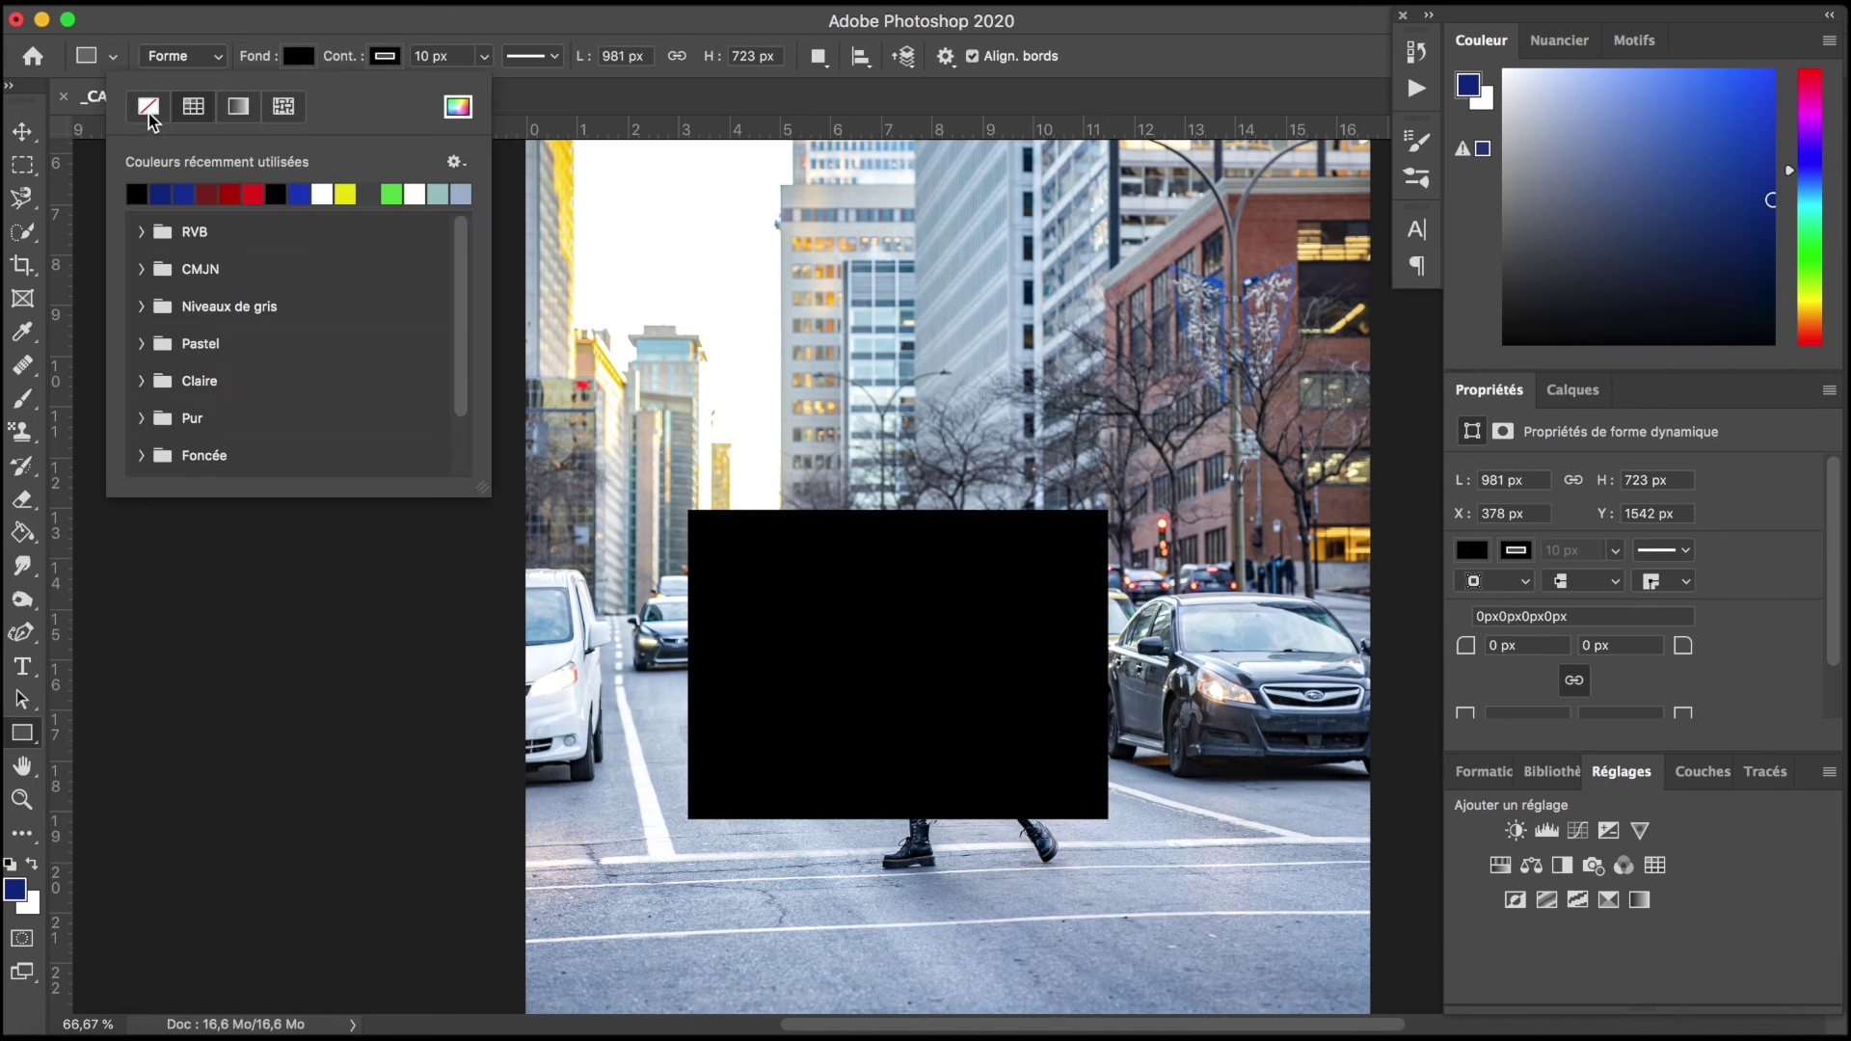
left_click(149, 113)
left_click(385, 56)
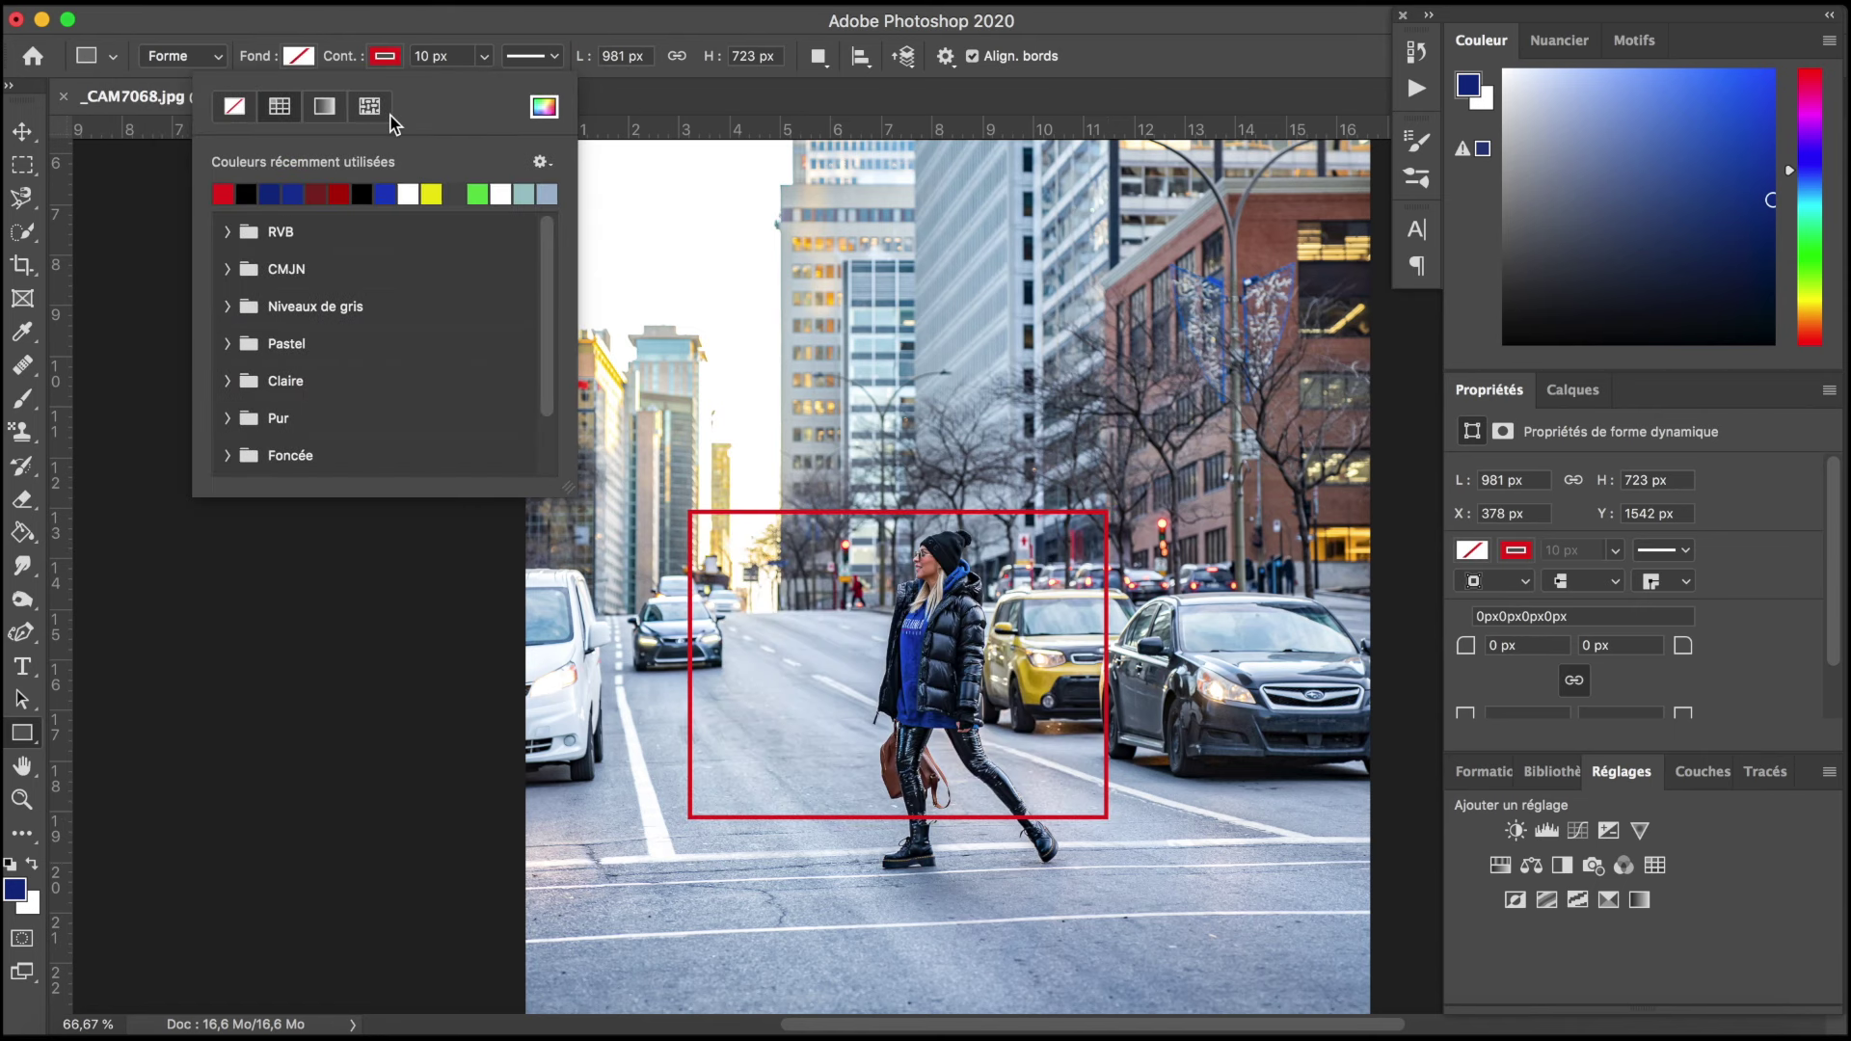
left_click(388, 58)
Step: Draw a second rectangle over the buildings and fill it solid black
left_click_drag(651, 216, 1032, 591)
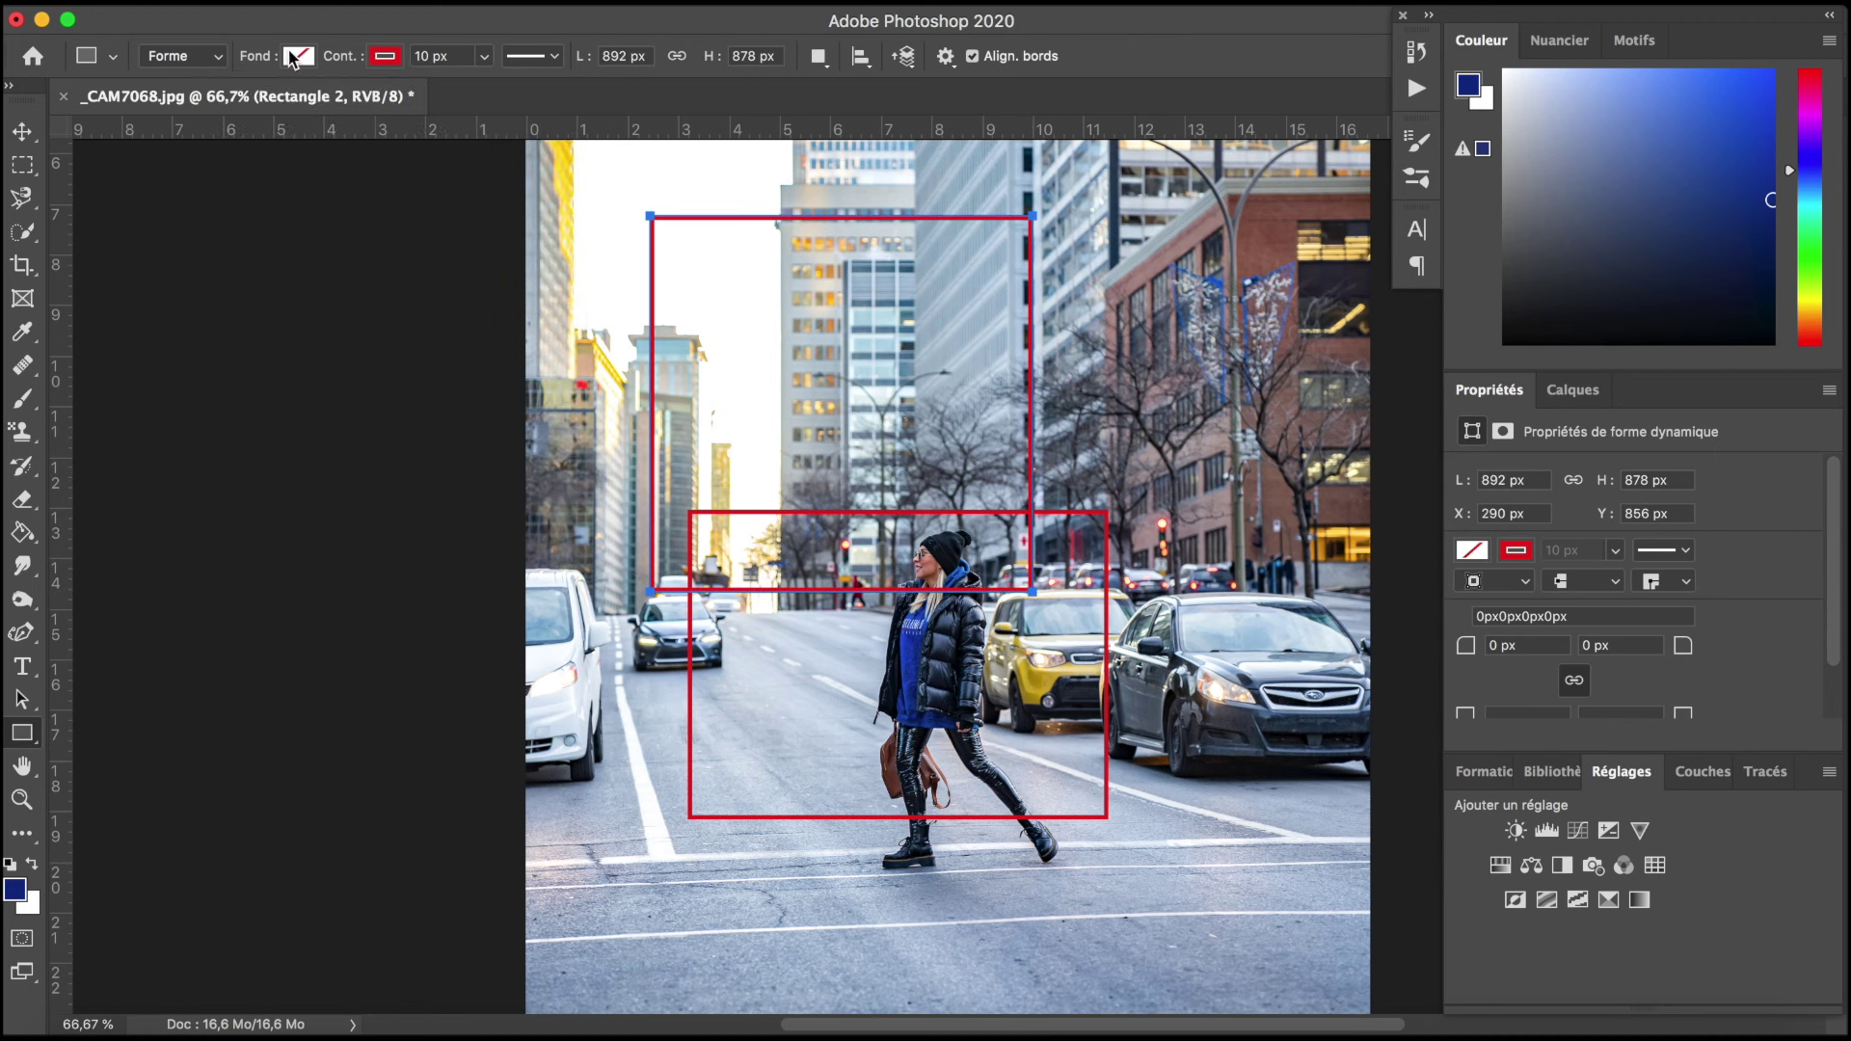
left_click(294, 58)
left_click(276, 194)
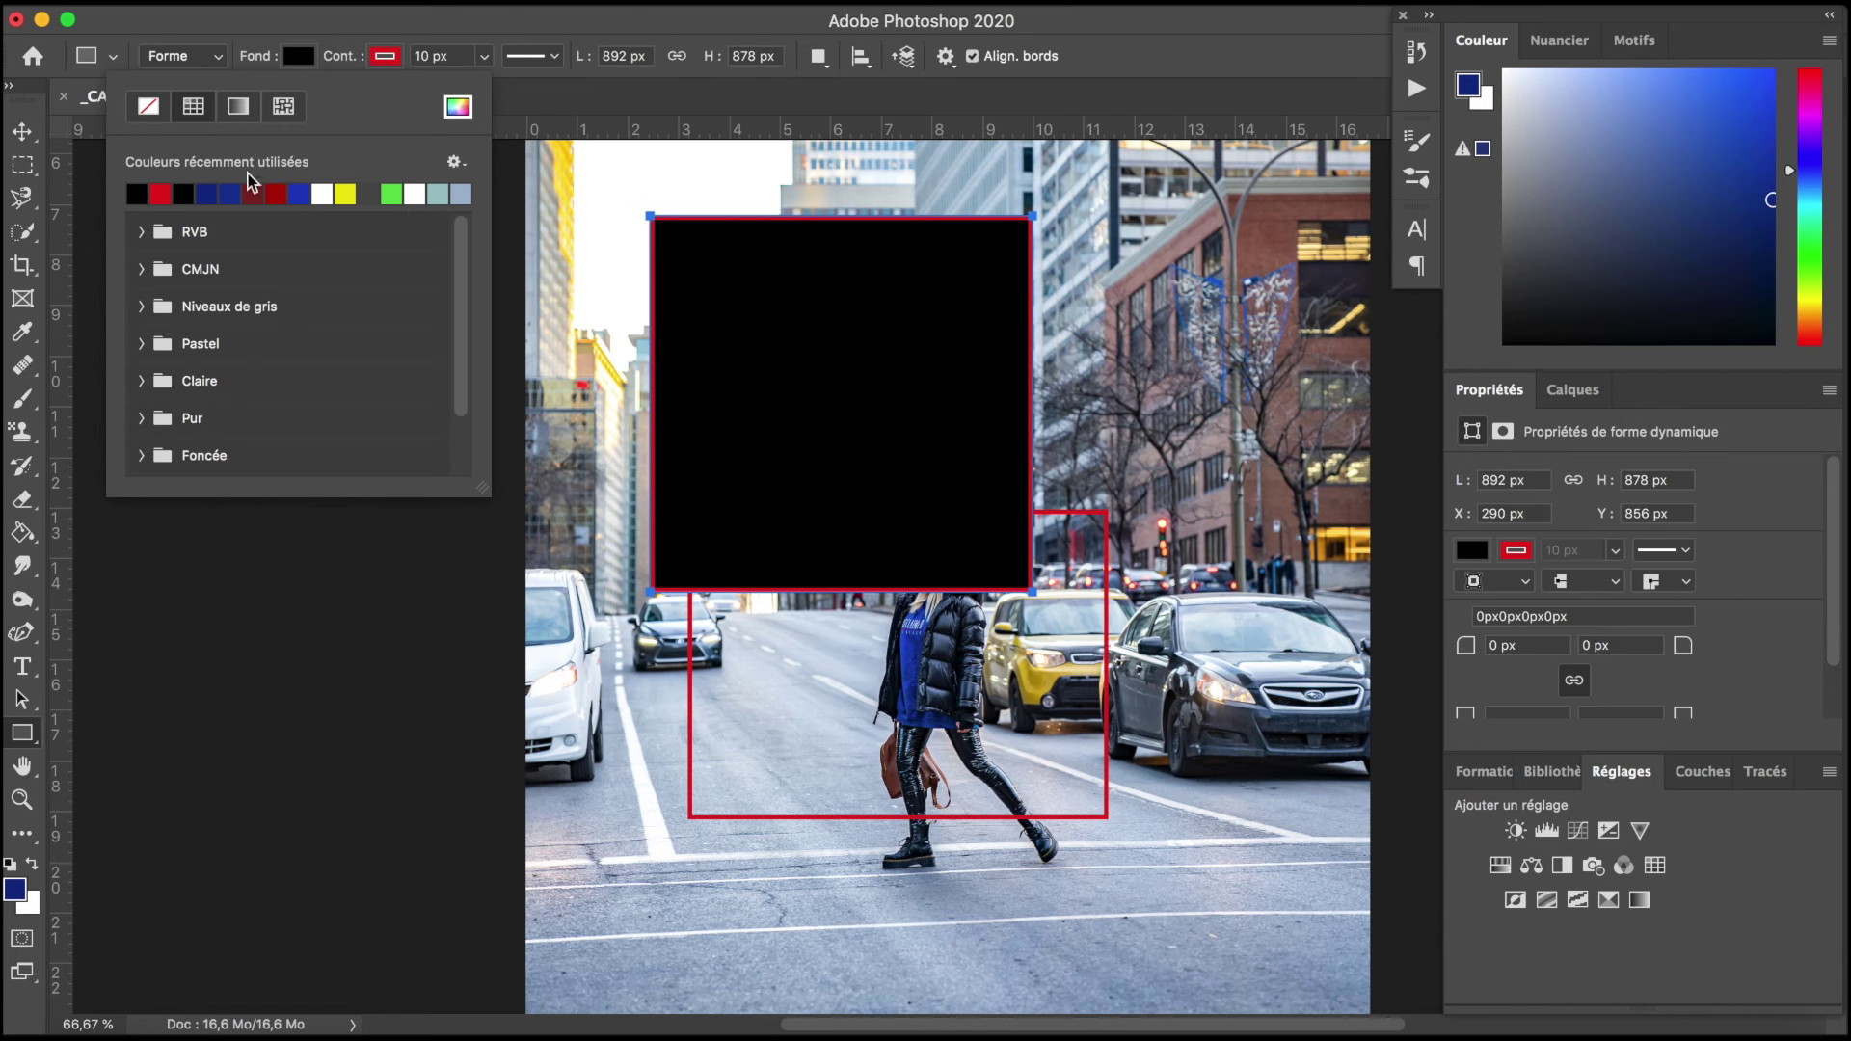
left_click(164, 608)
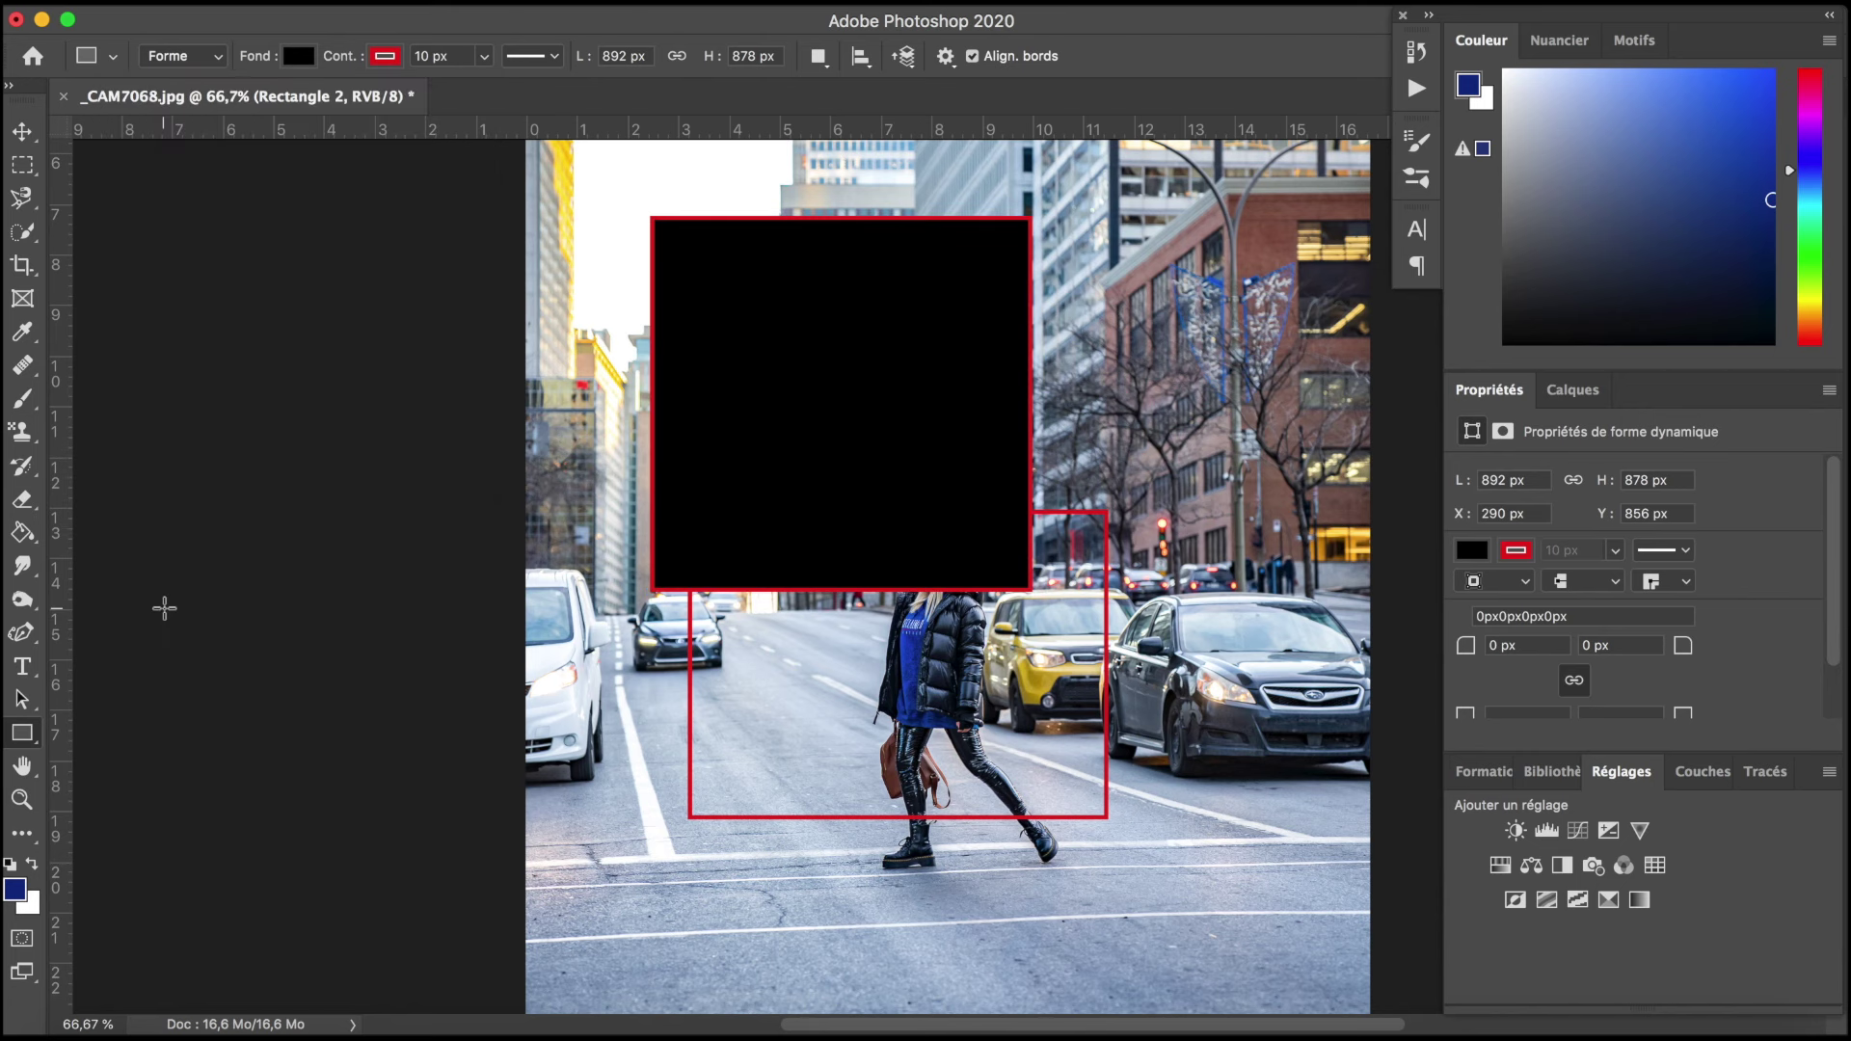
Step: With the Move tool, shift the black square right and down over the woman
left_click(23, 702)
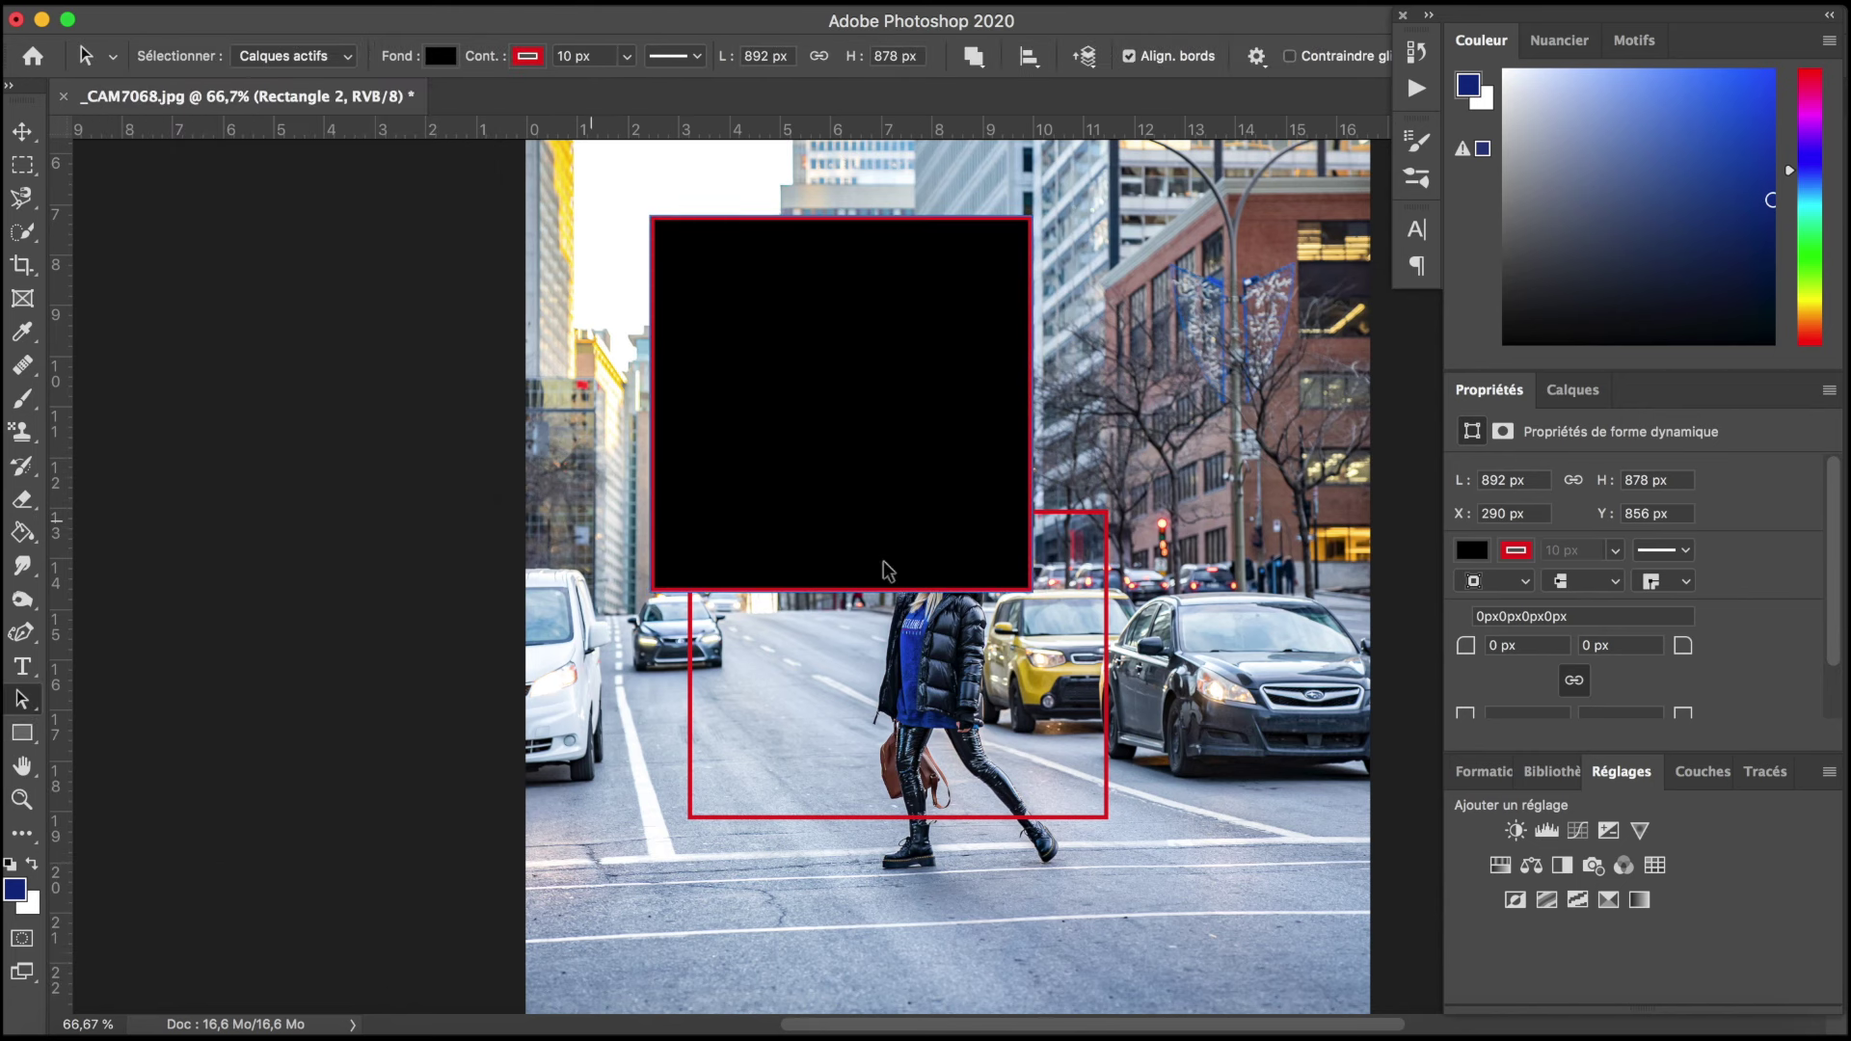
key("super+minus")
key("super+minus")
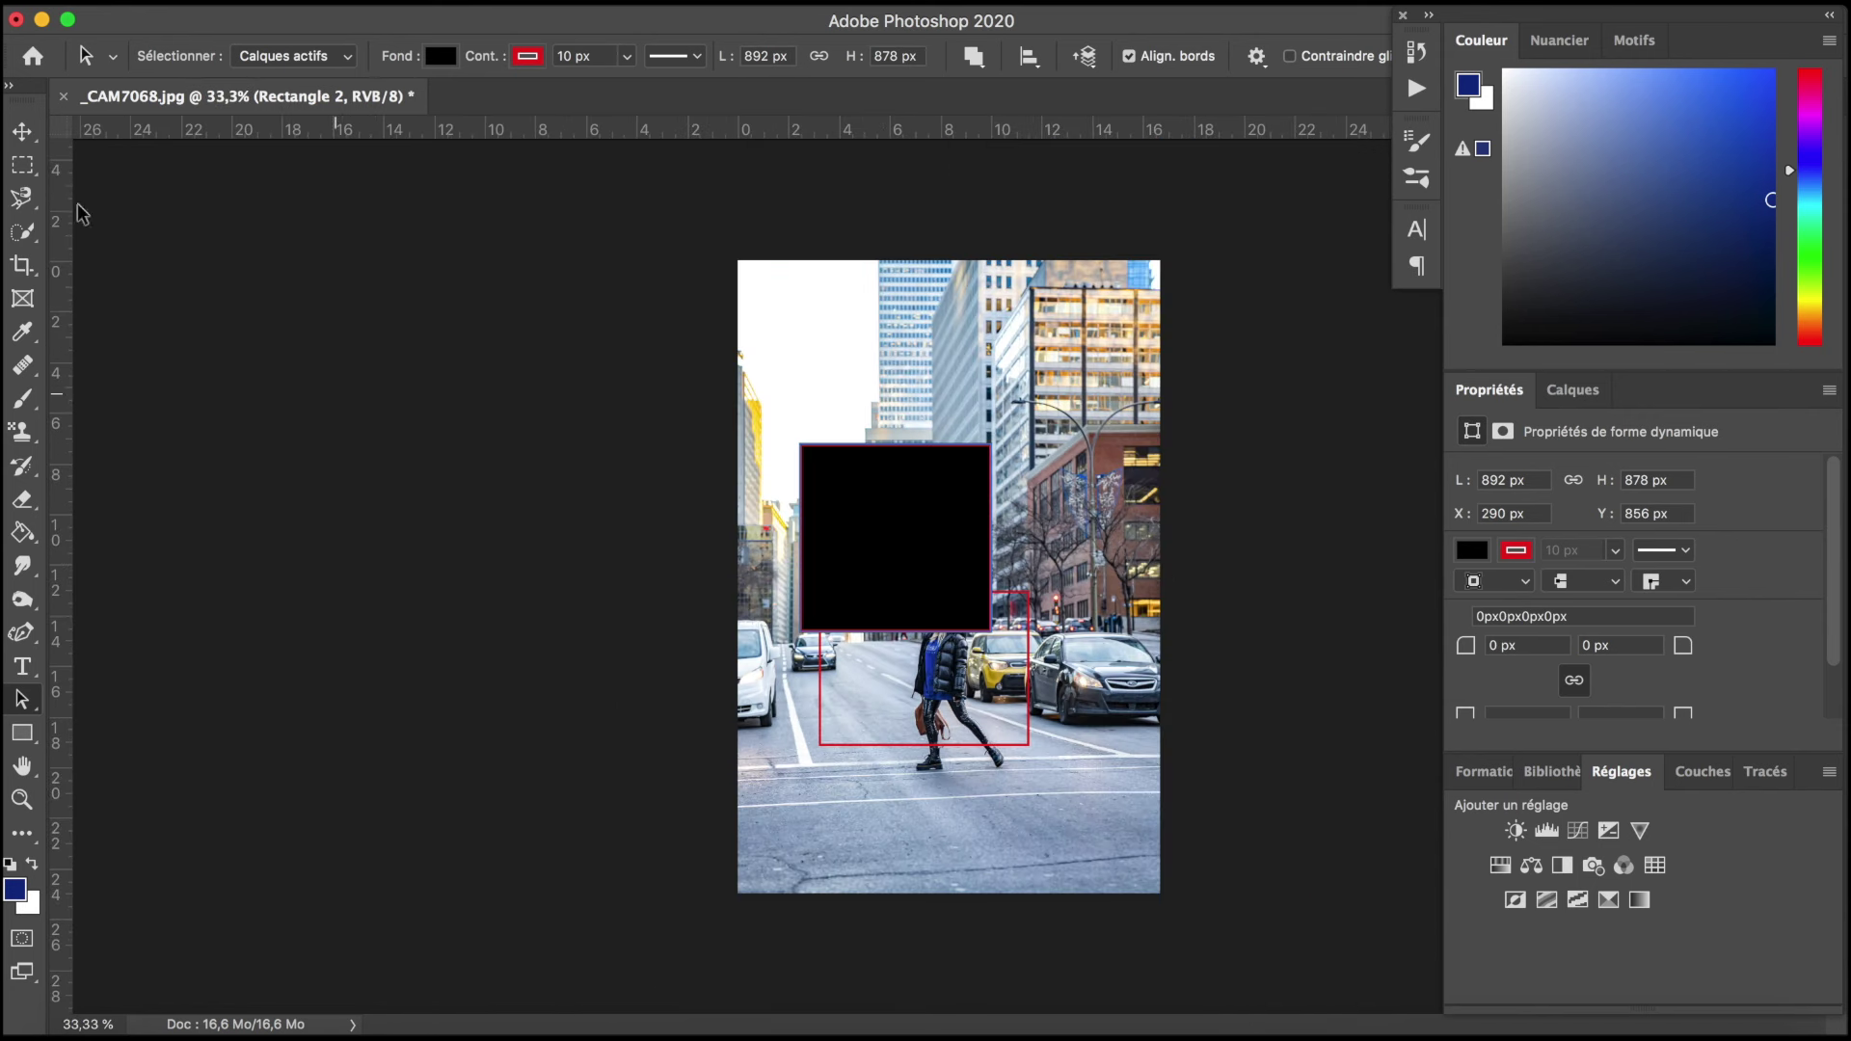
left_click(22, 131)
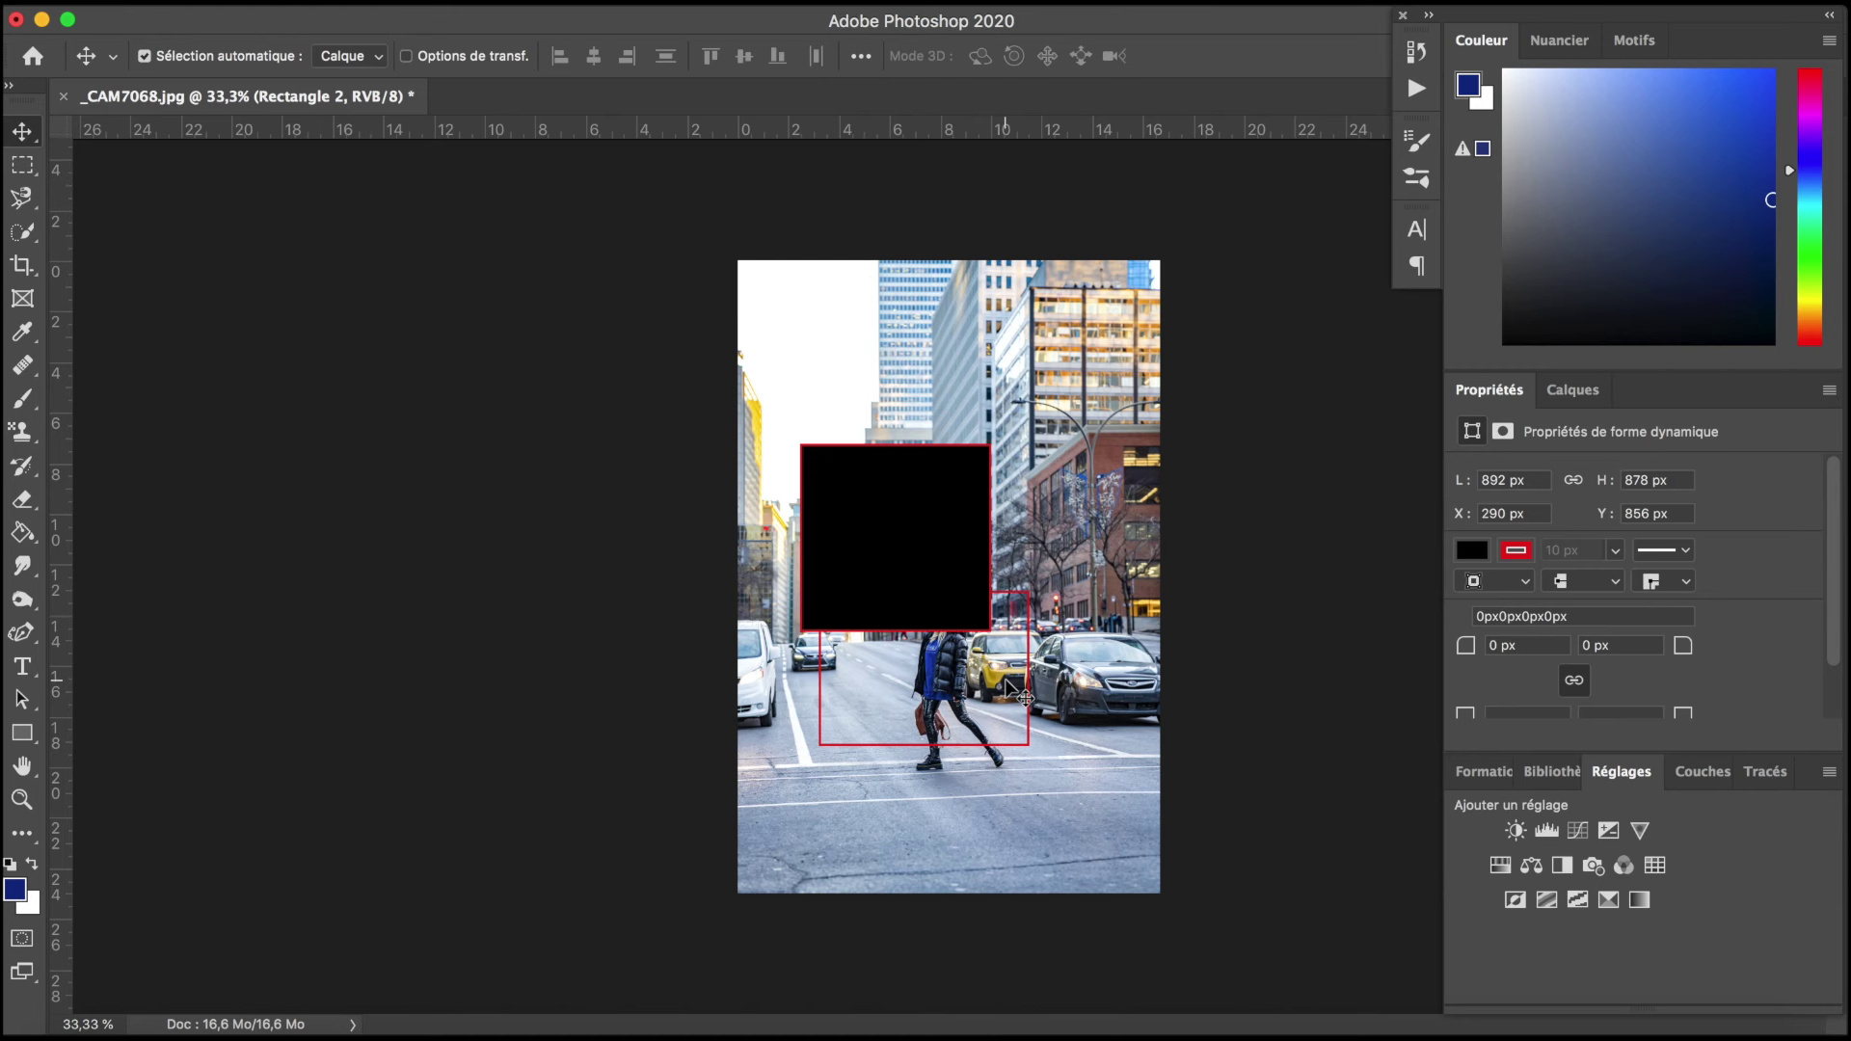
key("super+plus")
key("super+plus")
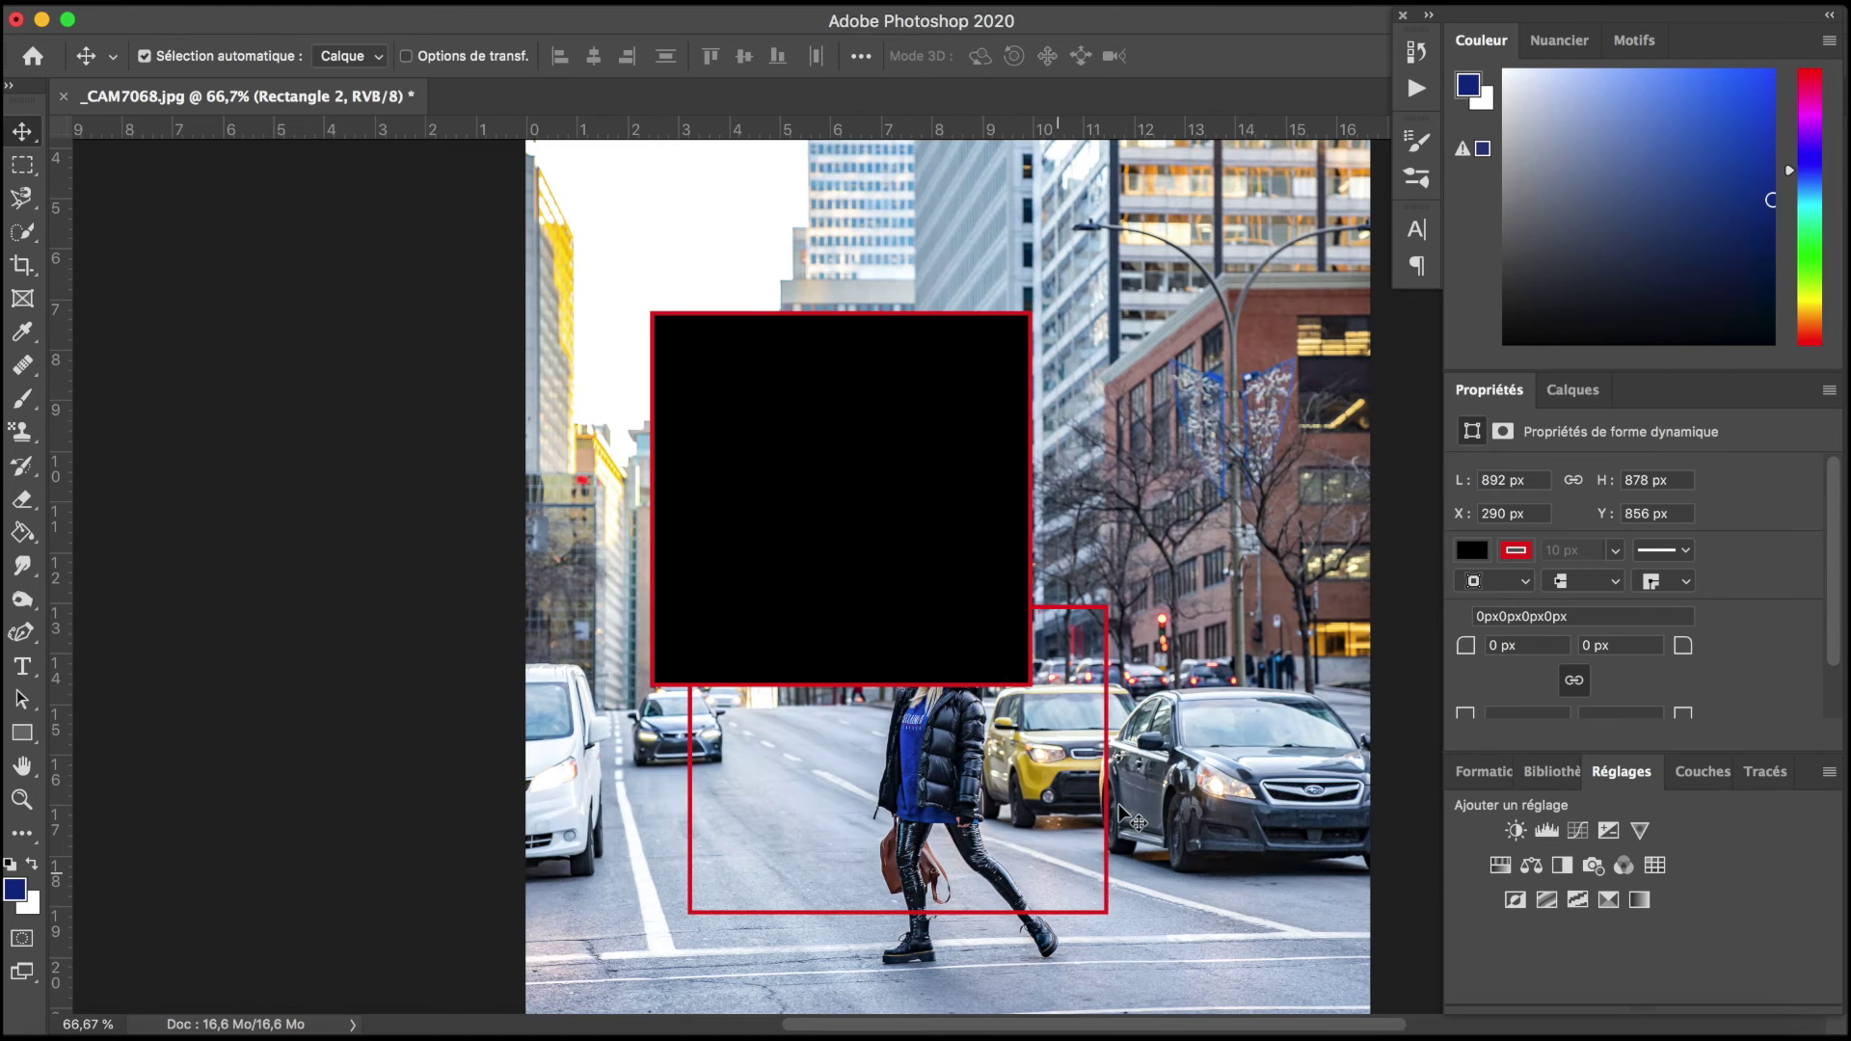
mouse_move(887, 506)
left_mouse_down()
mouse_move(904, 415)
mouse_move(962, 405)
mouse_move(935, 391)
mouse_move(976, 558)
left_mouse_up()
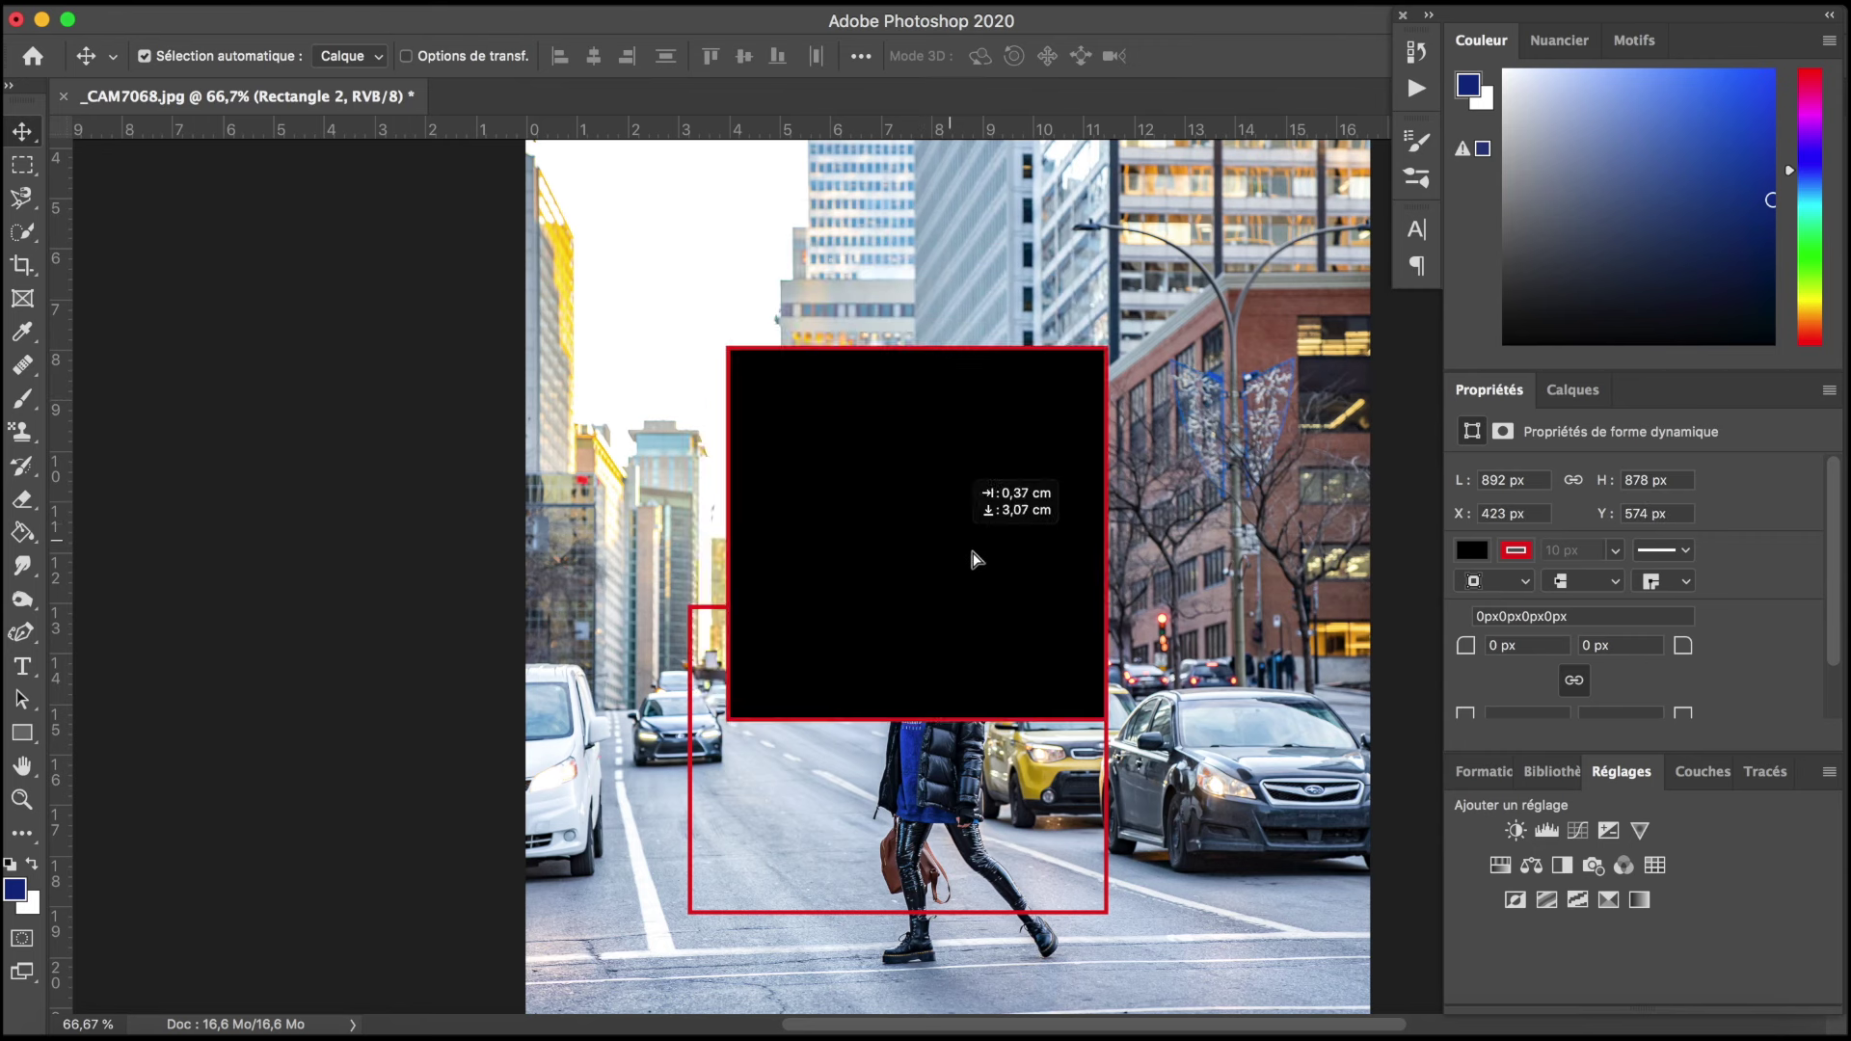
left_click_drag(976, 557, 985, 576)
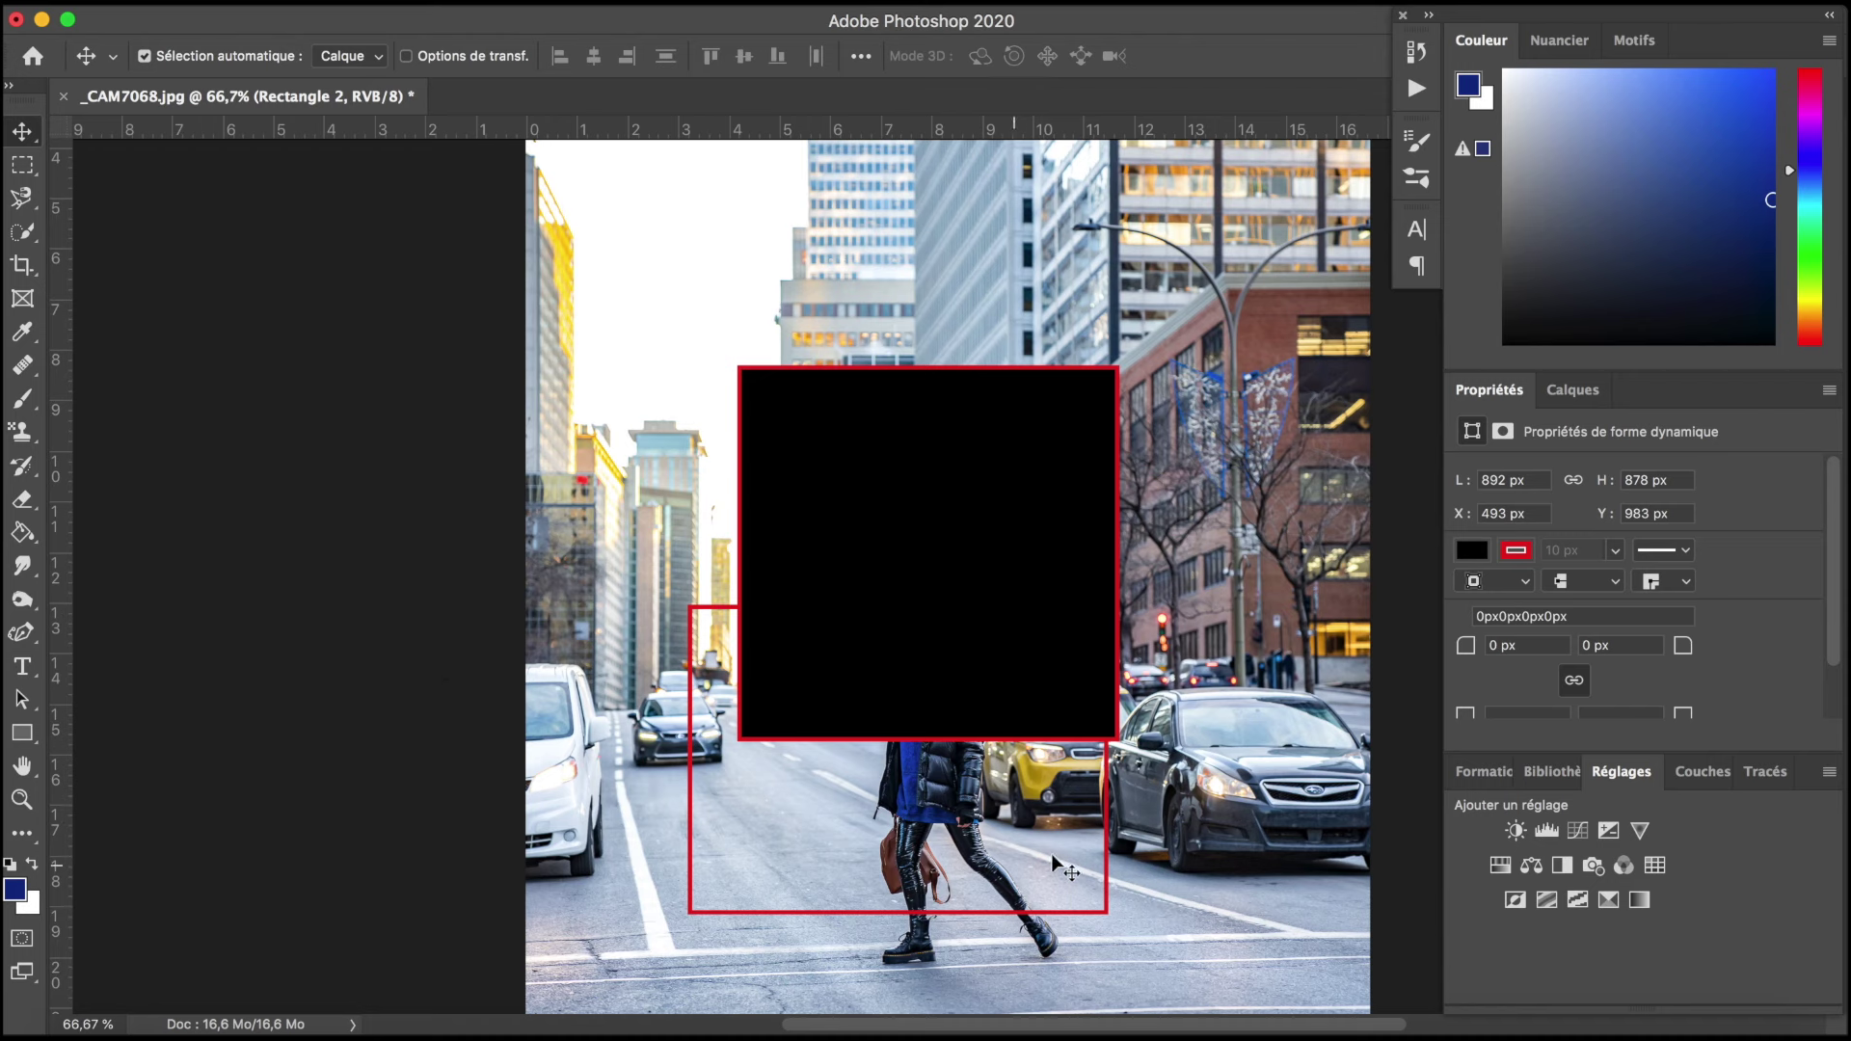
Step: Nudge and resize the red-outlined rectangle, then deselect its path
left_click_drag(1036, 914, 1050, 905)
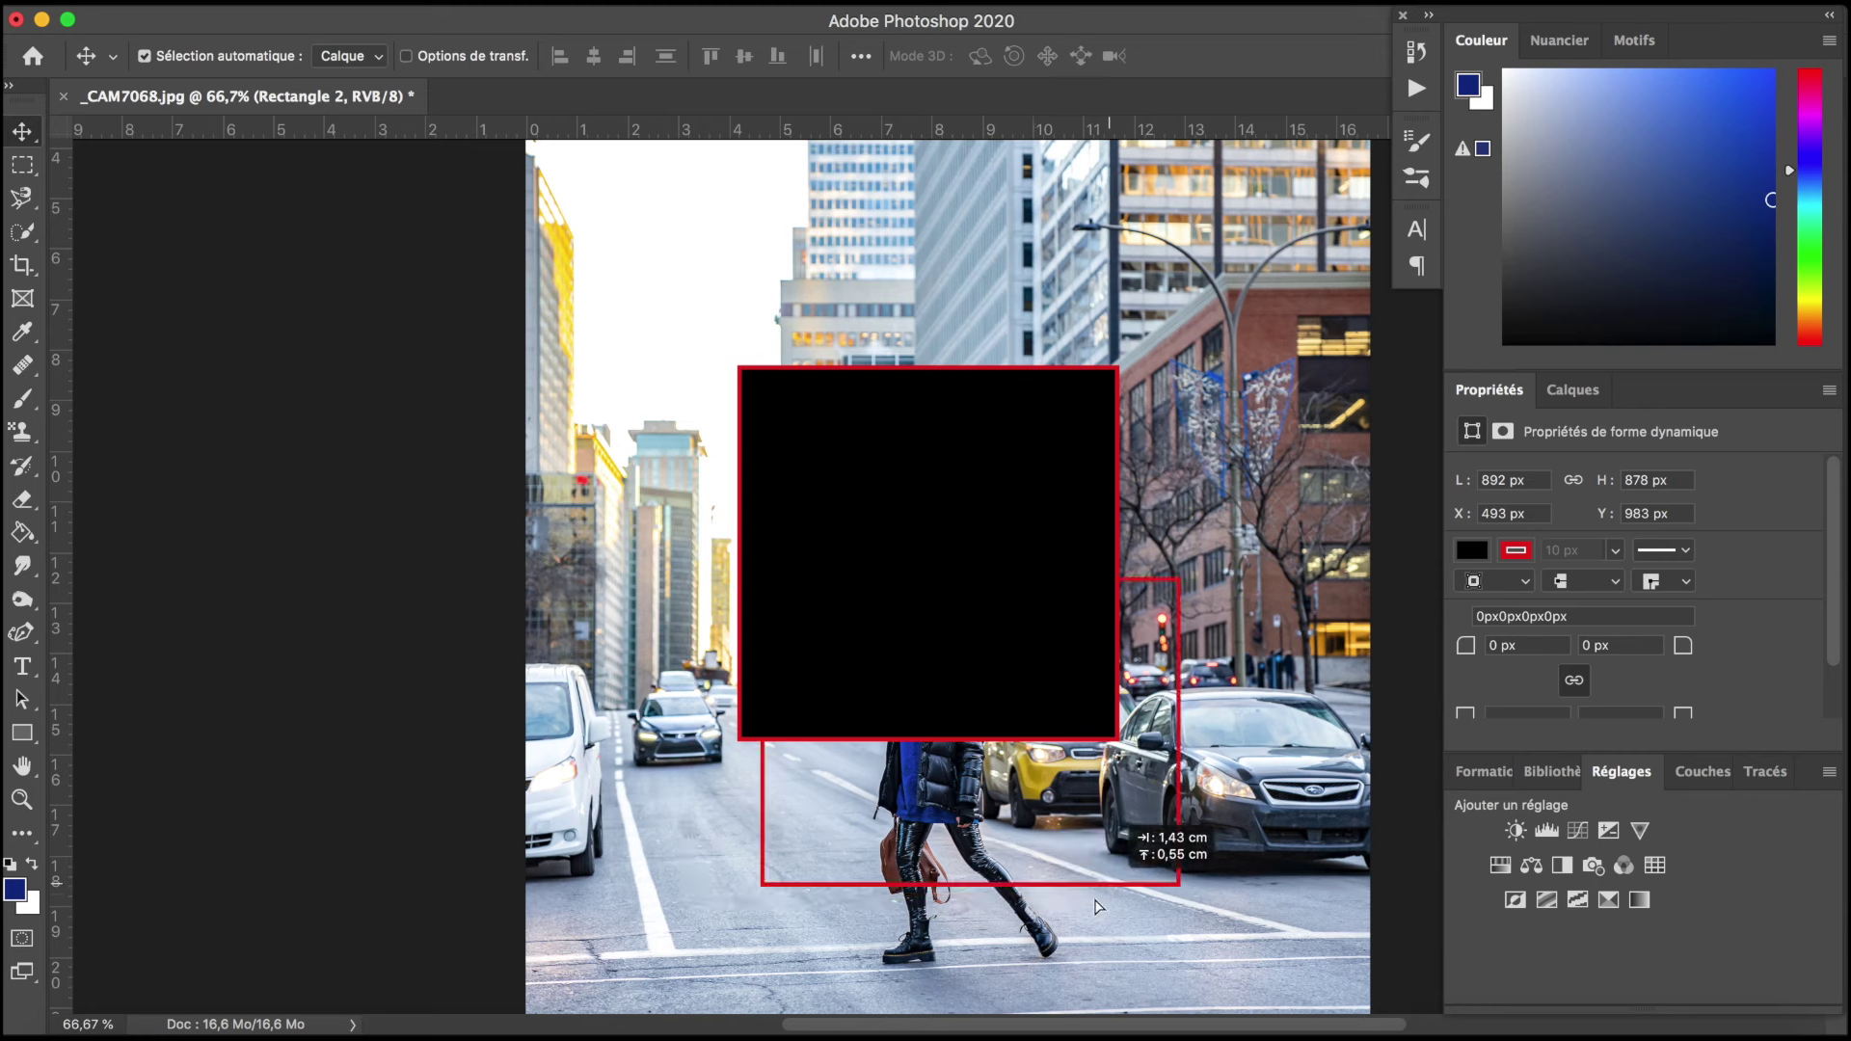
left_click_drag(1064, 893, 1032, 843)
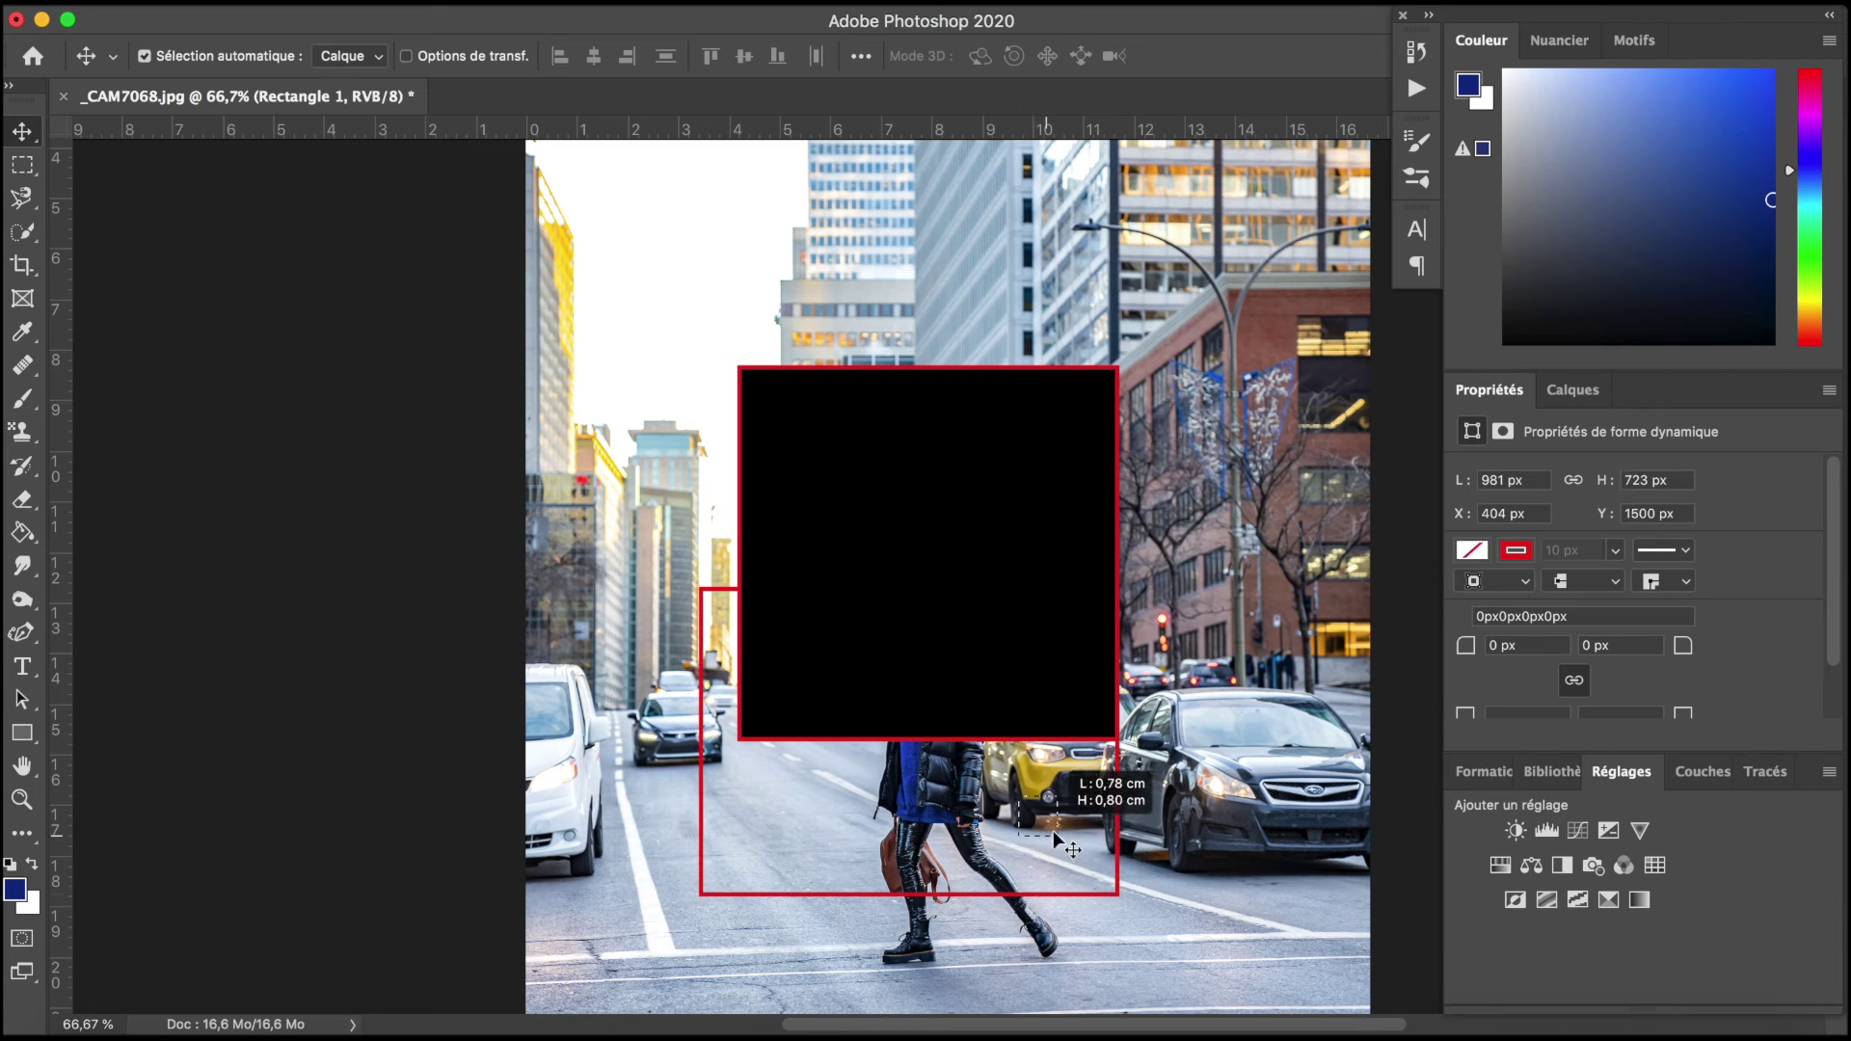
left_click(36, 694)
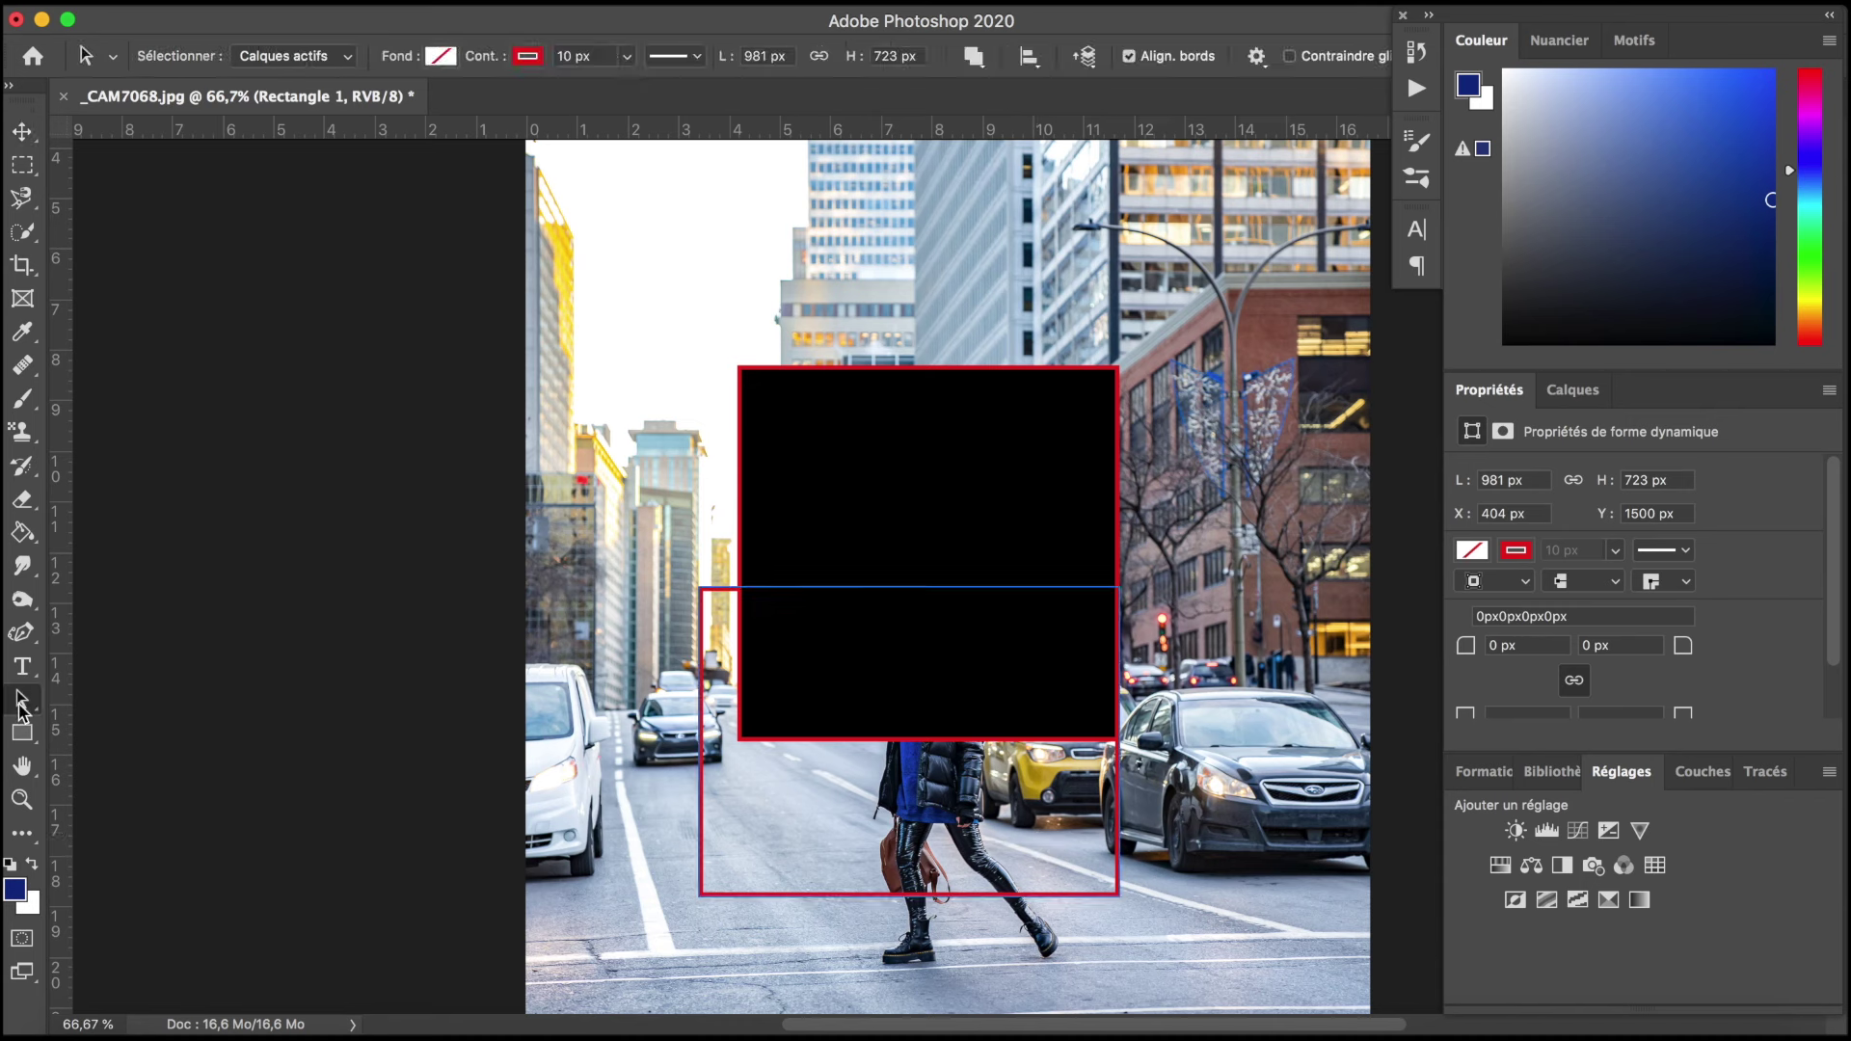
left_click(1022, 808)
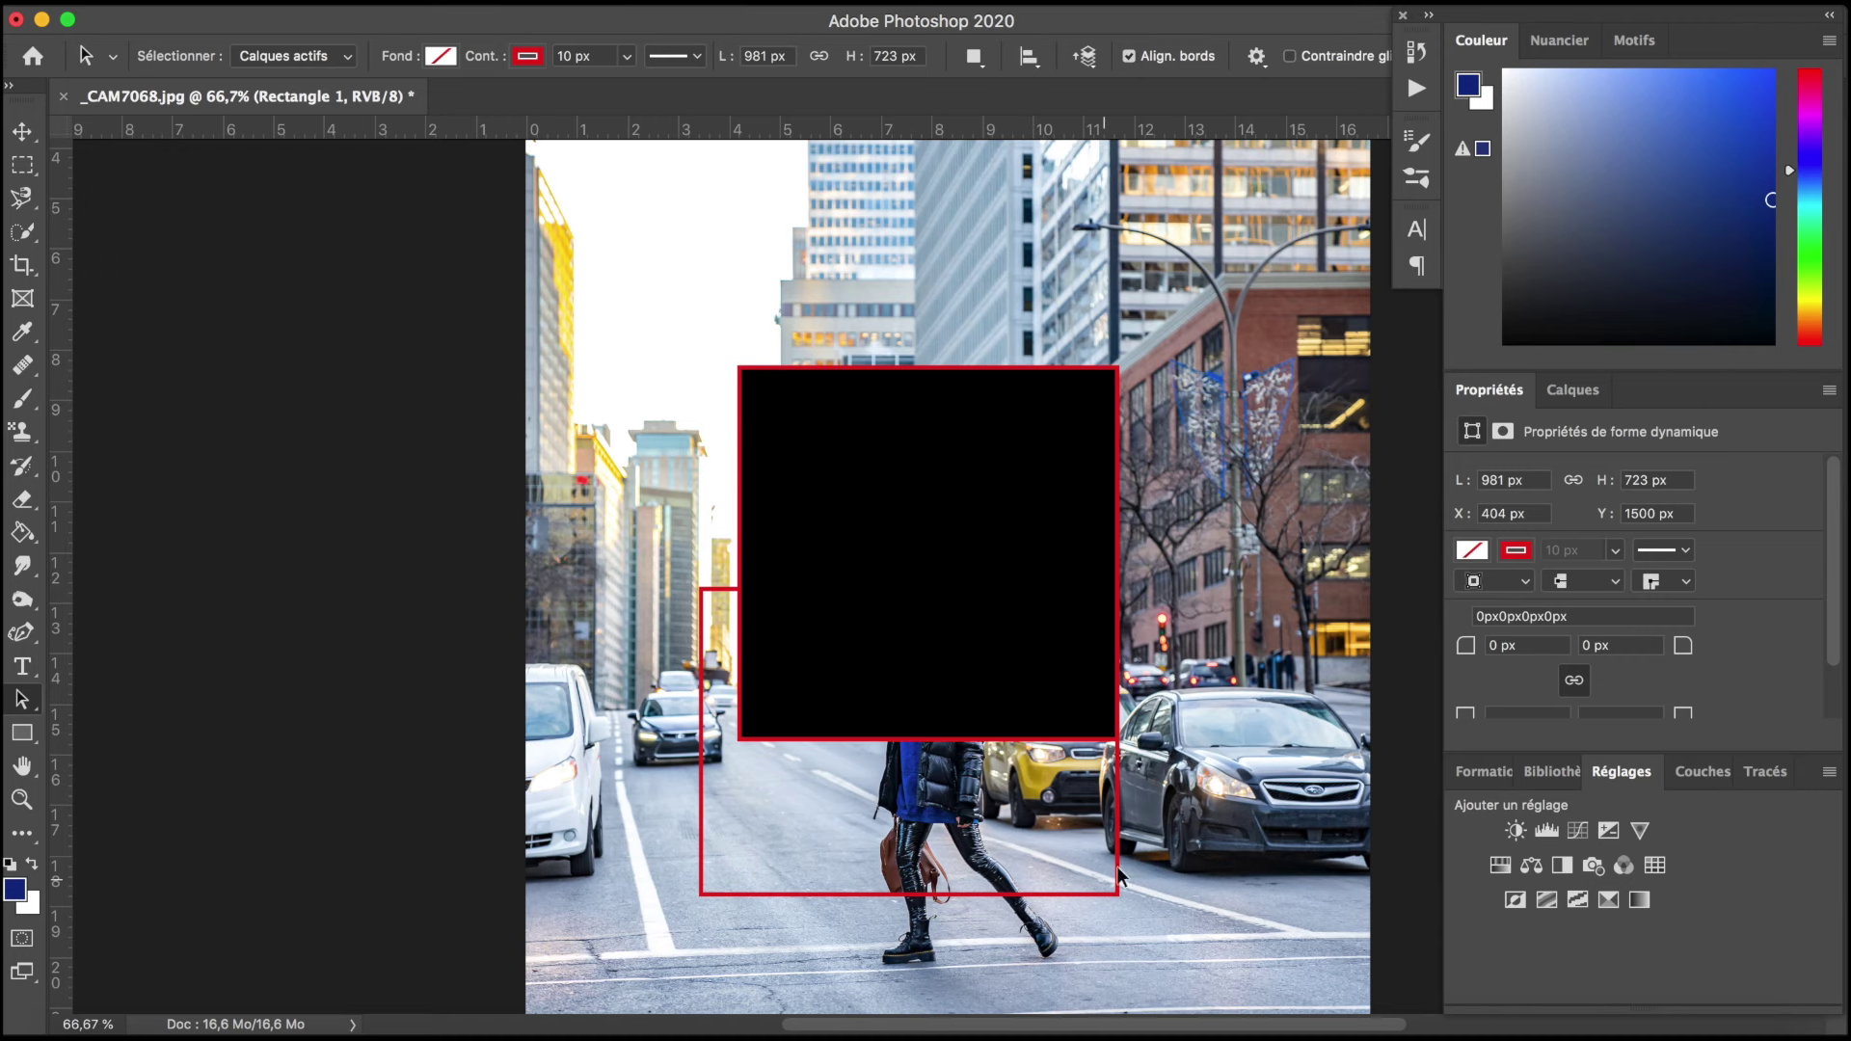
Step: Move the black square up and right into the buildings and sky
left_click(974, 519)
key("super+minus")
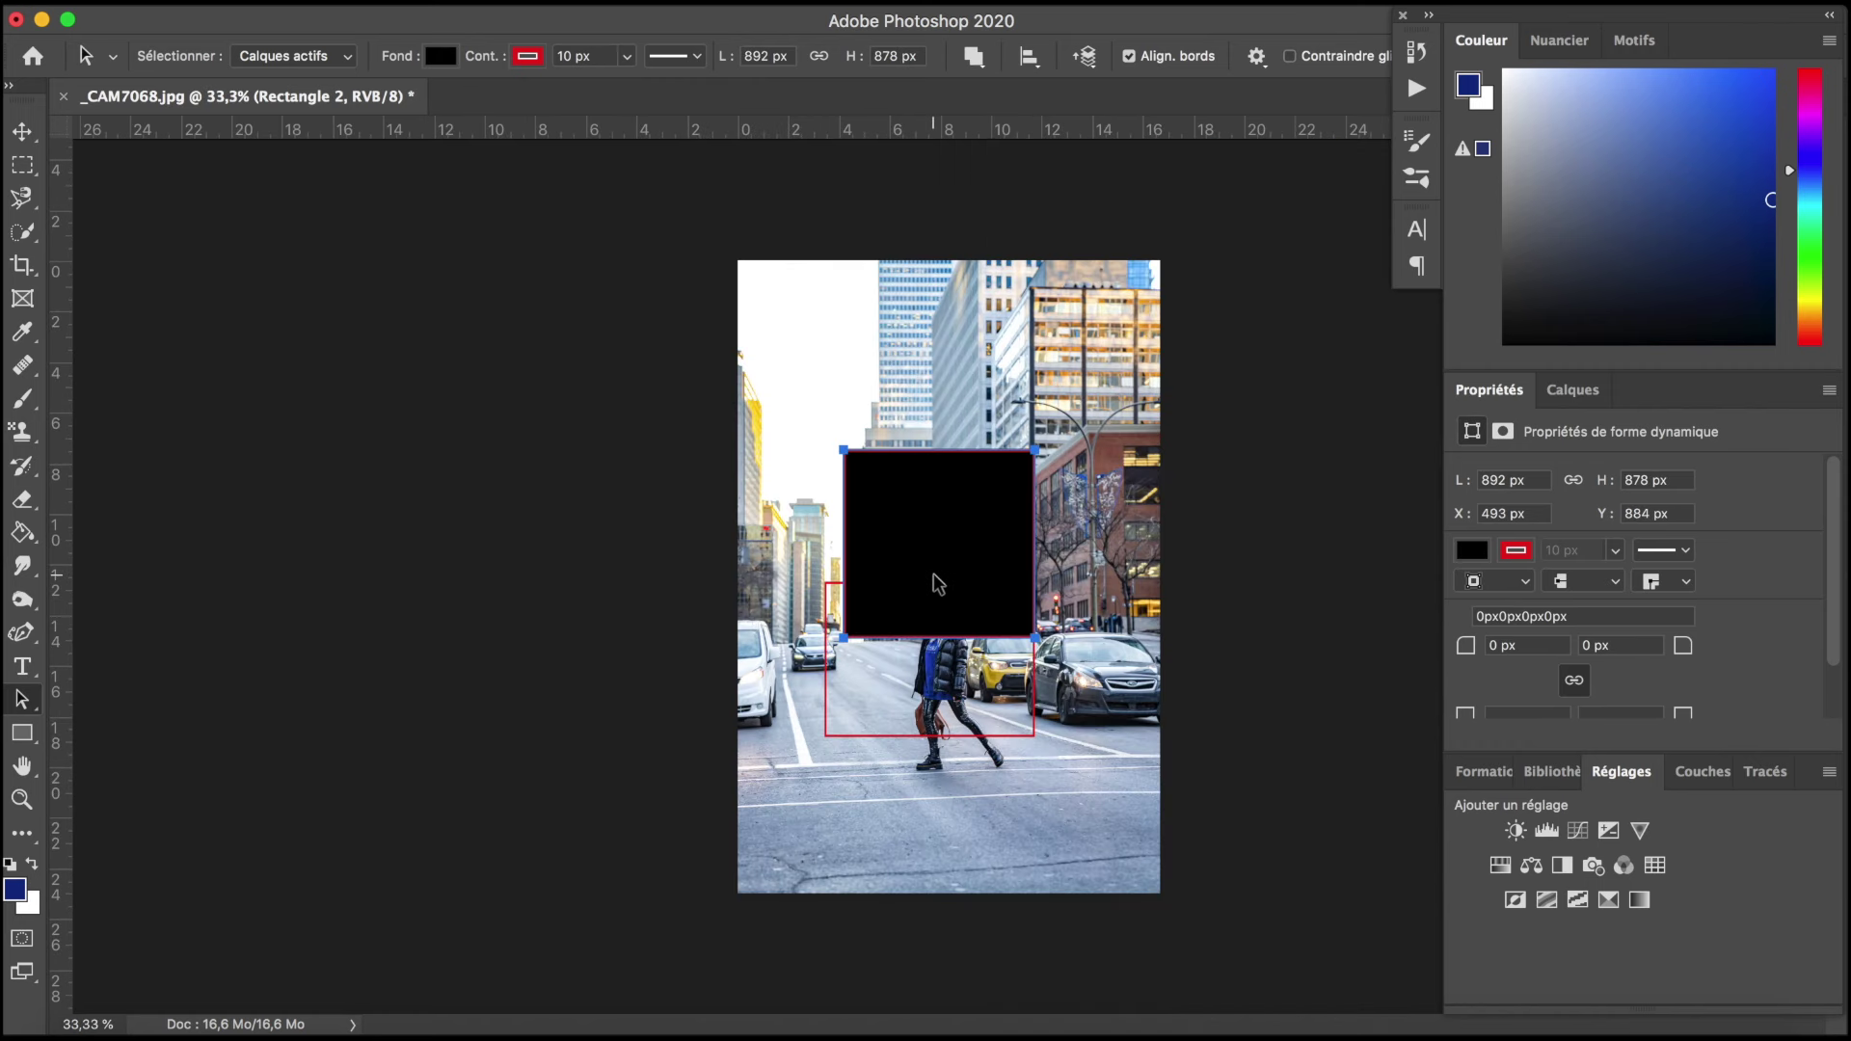
left_click_drag(933, 573, 974, 382)
key("super+plus")
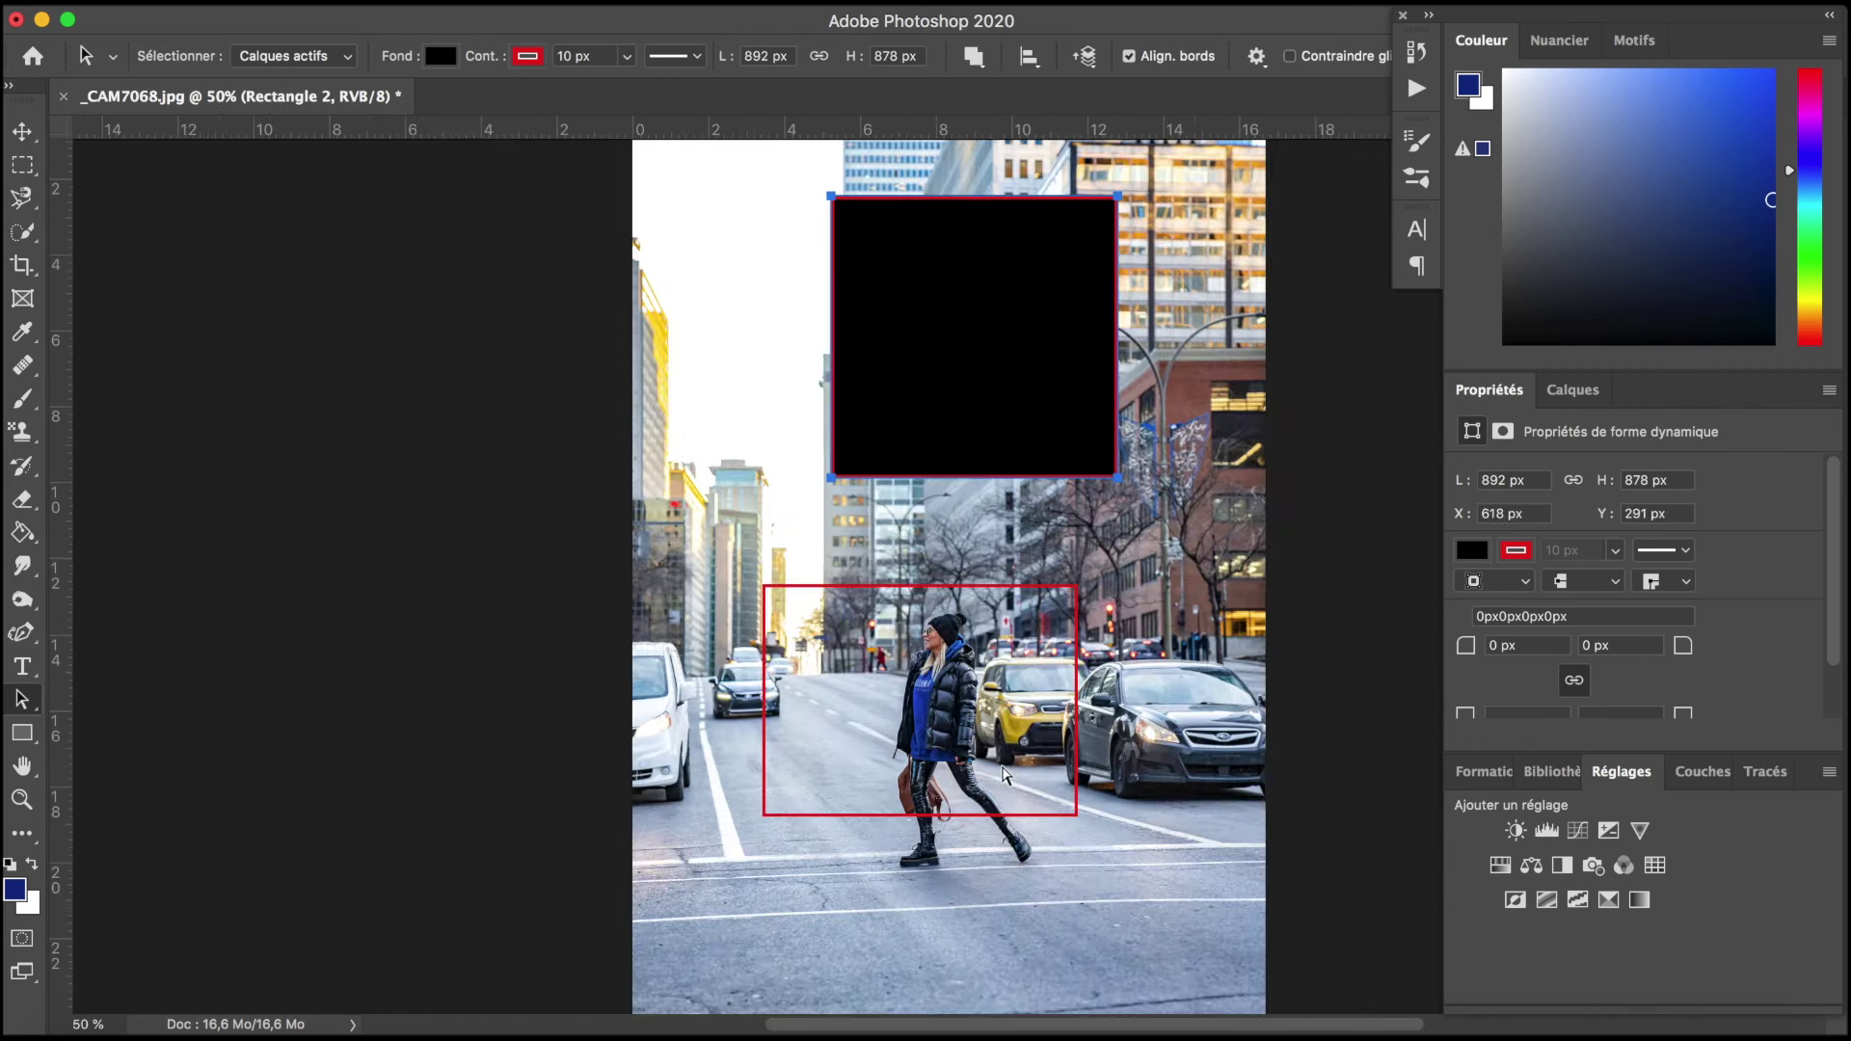
left_click(978, 687)
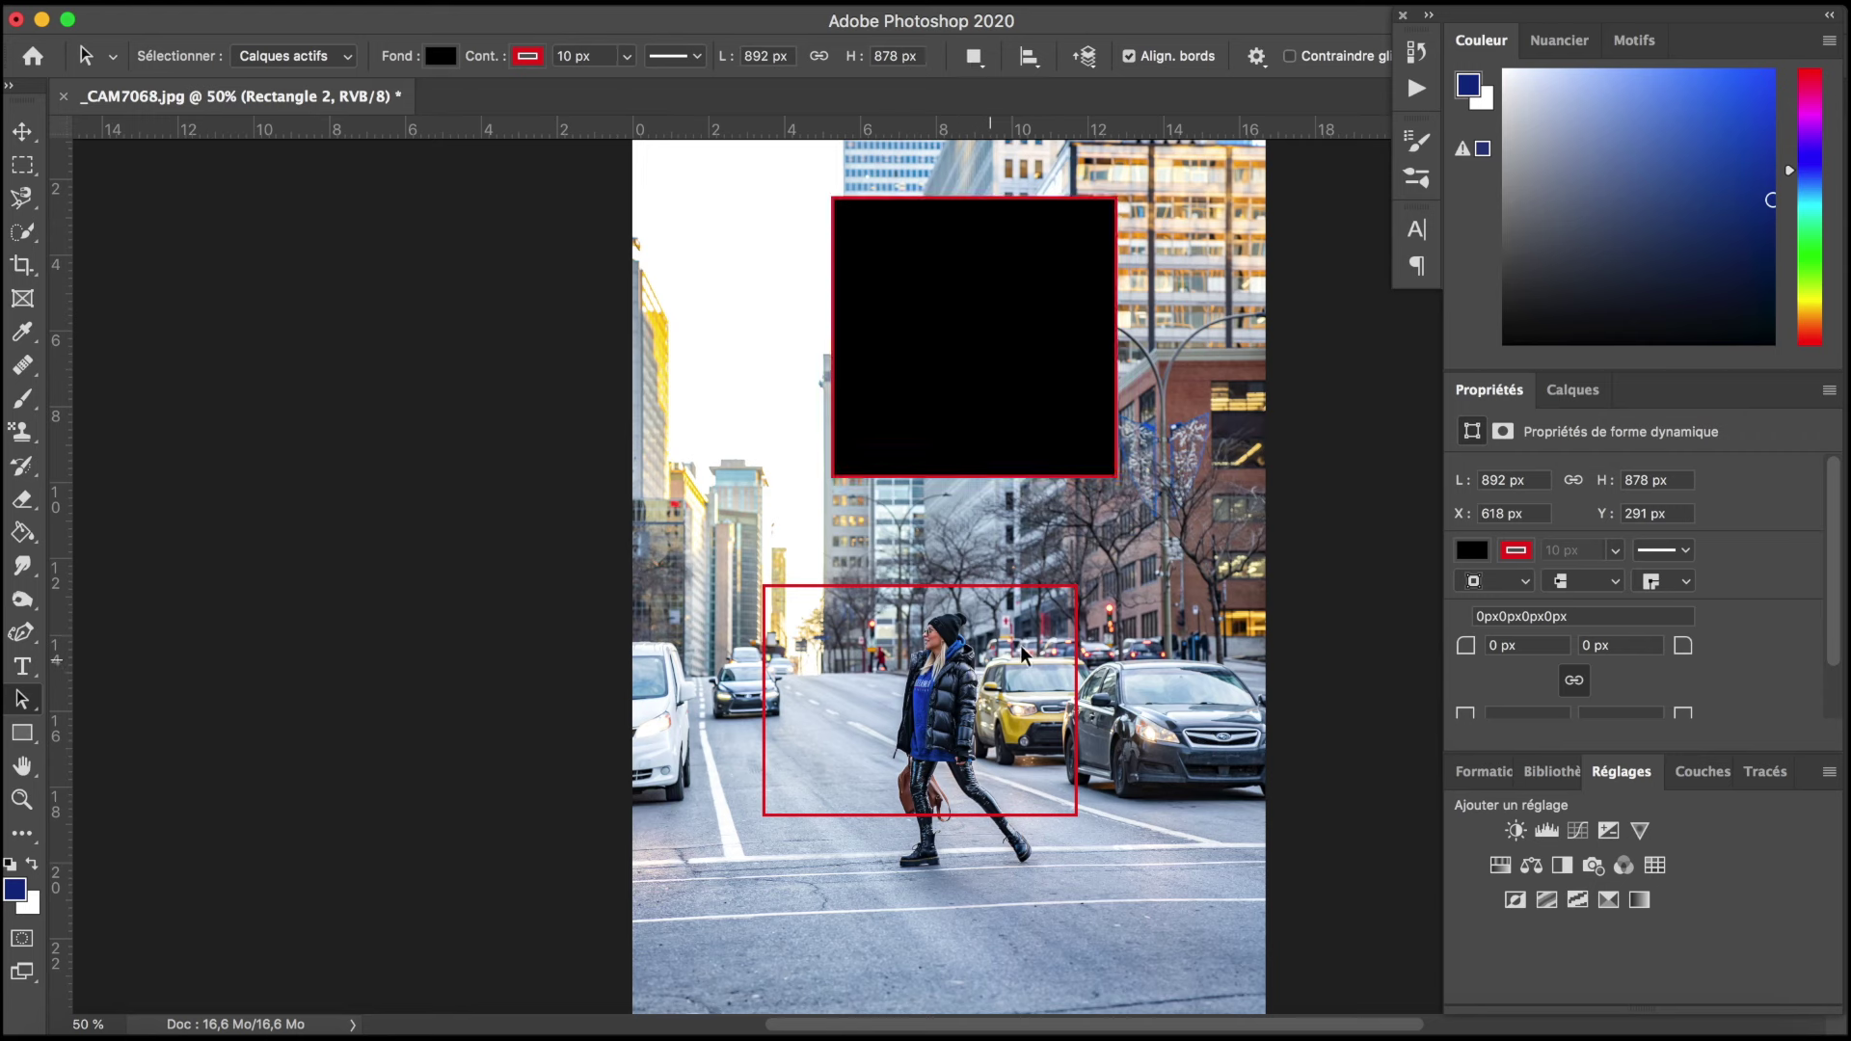
Step: Drag the red-outlined Rectangle 1 down so it frames the walking woman
left_click(961, 685)
left_click(844, 721)
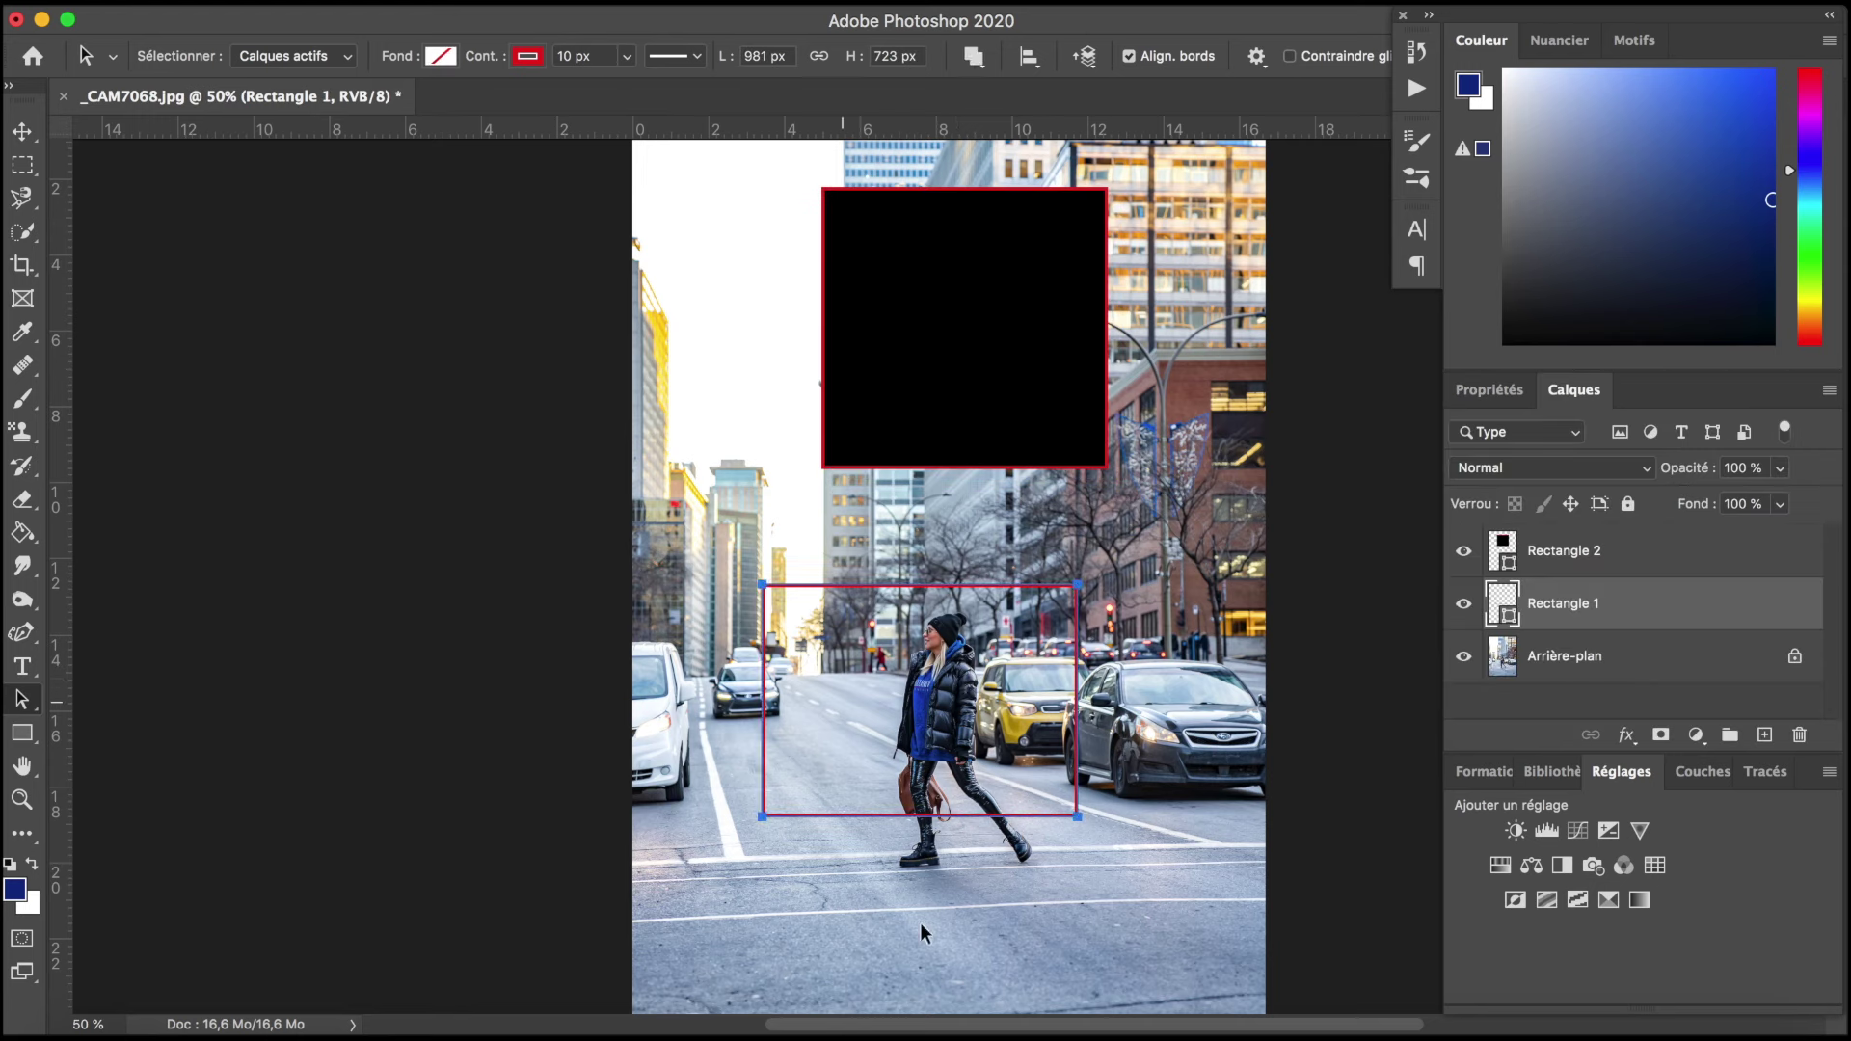
mouse_move(914, 678)
left_mouse_down()
mouse_move(1033, 606)
mouse_move(957, 725)
left_mouse_up()
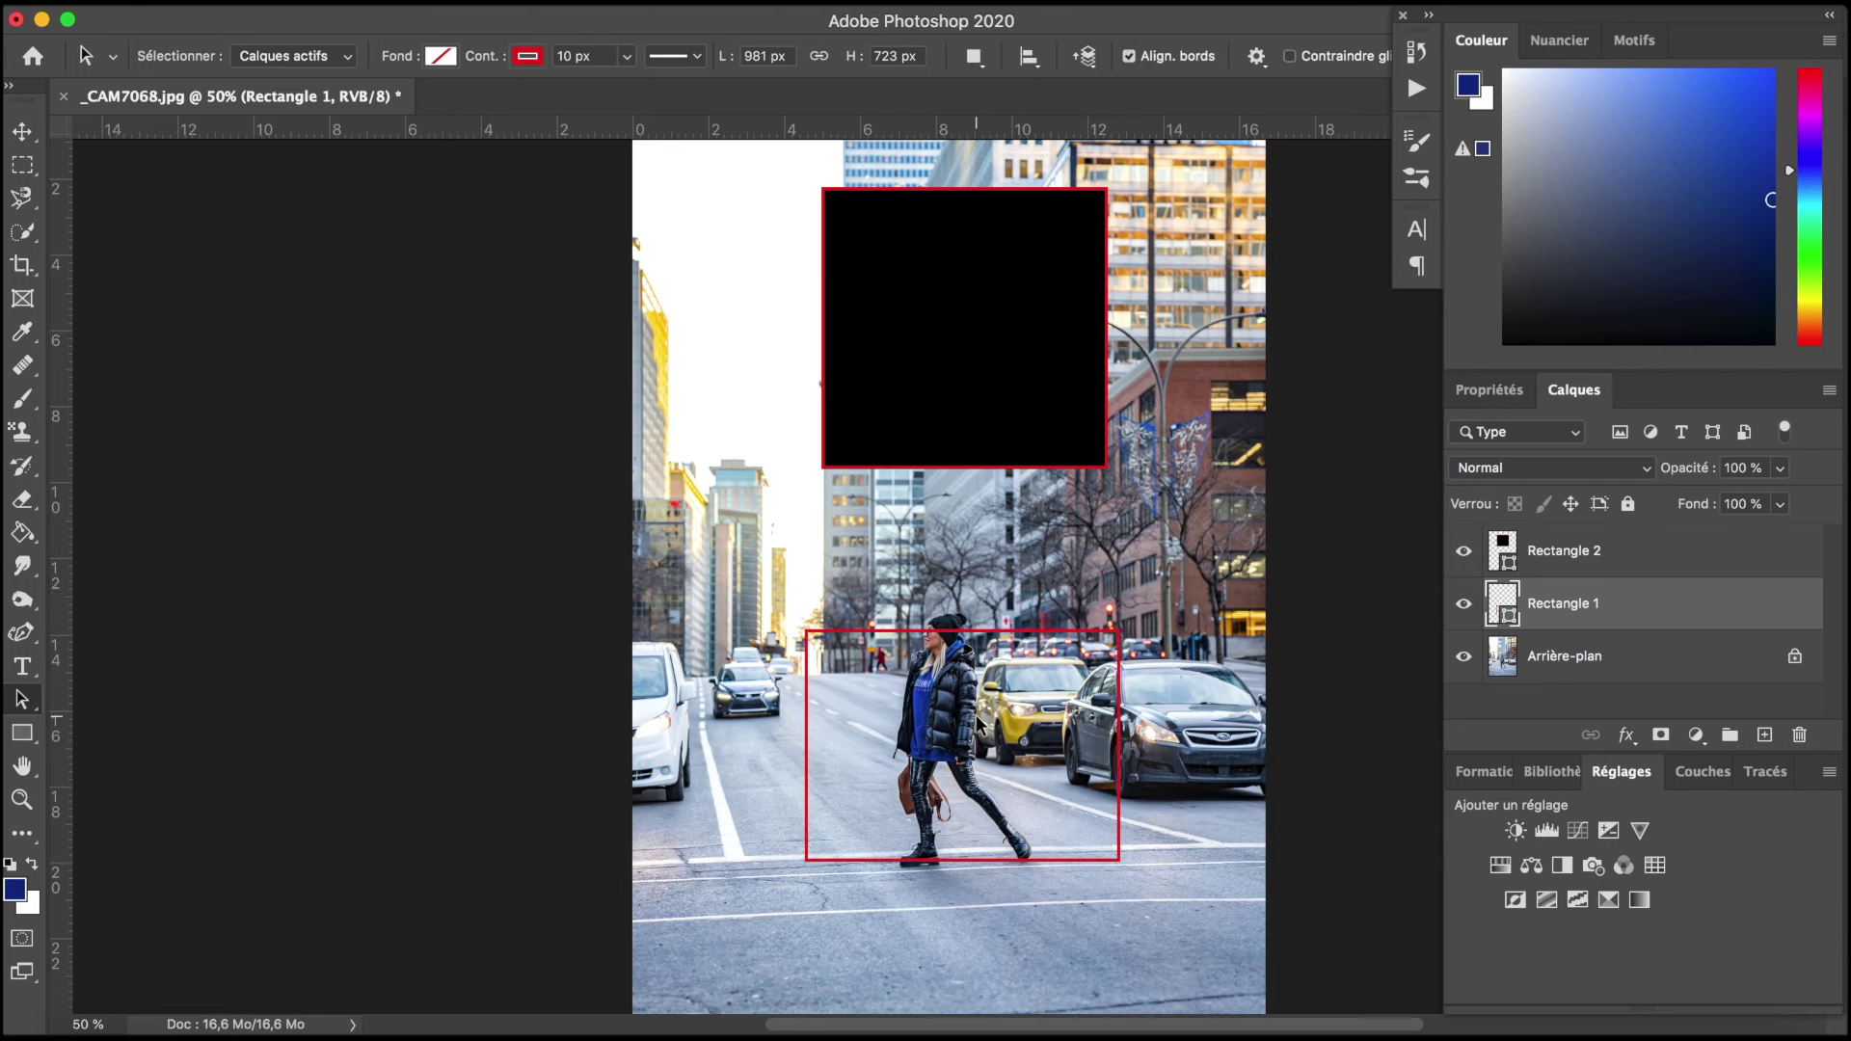
left_click(23, 767)
mouse_move(965, 596)
left_mouse_down()
mouse_move(890, 718)
mouse_move(937, 585)
mouse_move(787, 660)
left_mouse_up()
Step: Zoom out and back in on the photo and pan slightly to review the shapes
key("ctrl+minus")
key("ctrl+r")
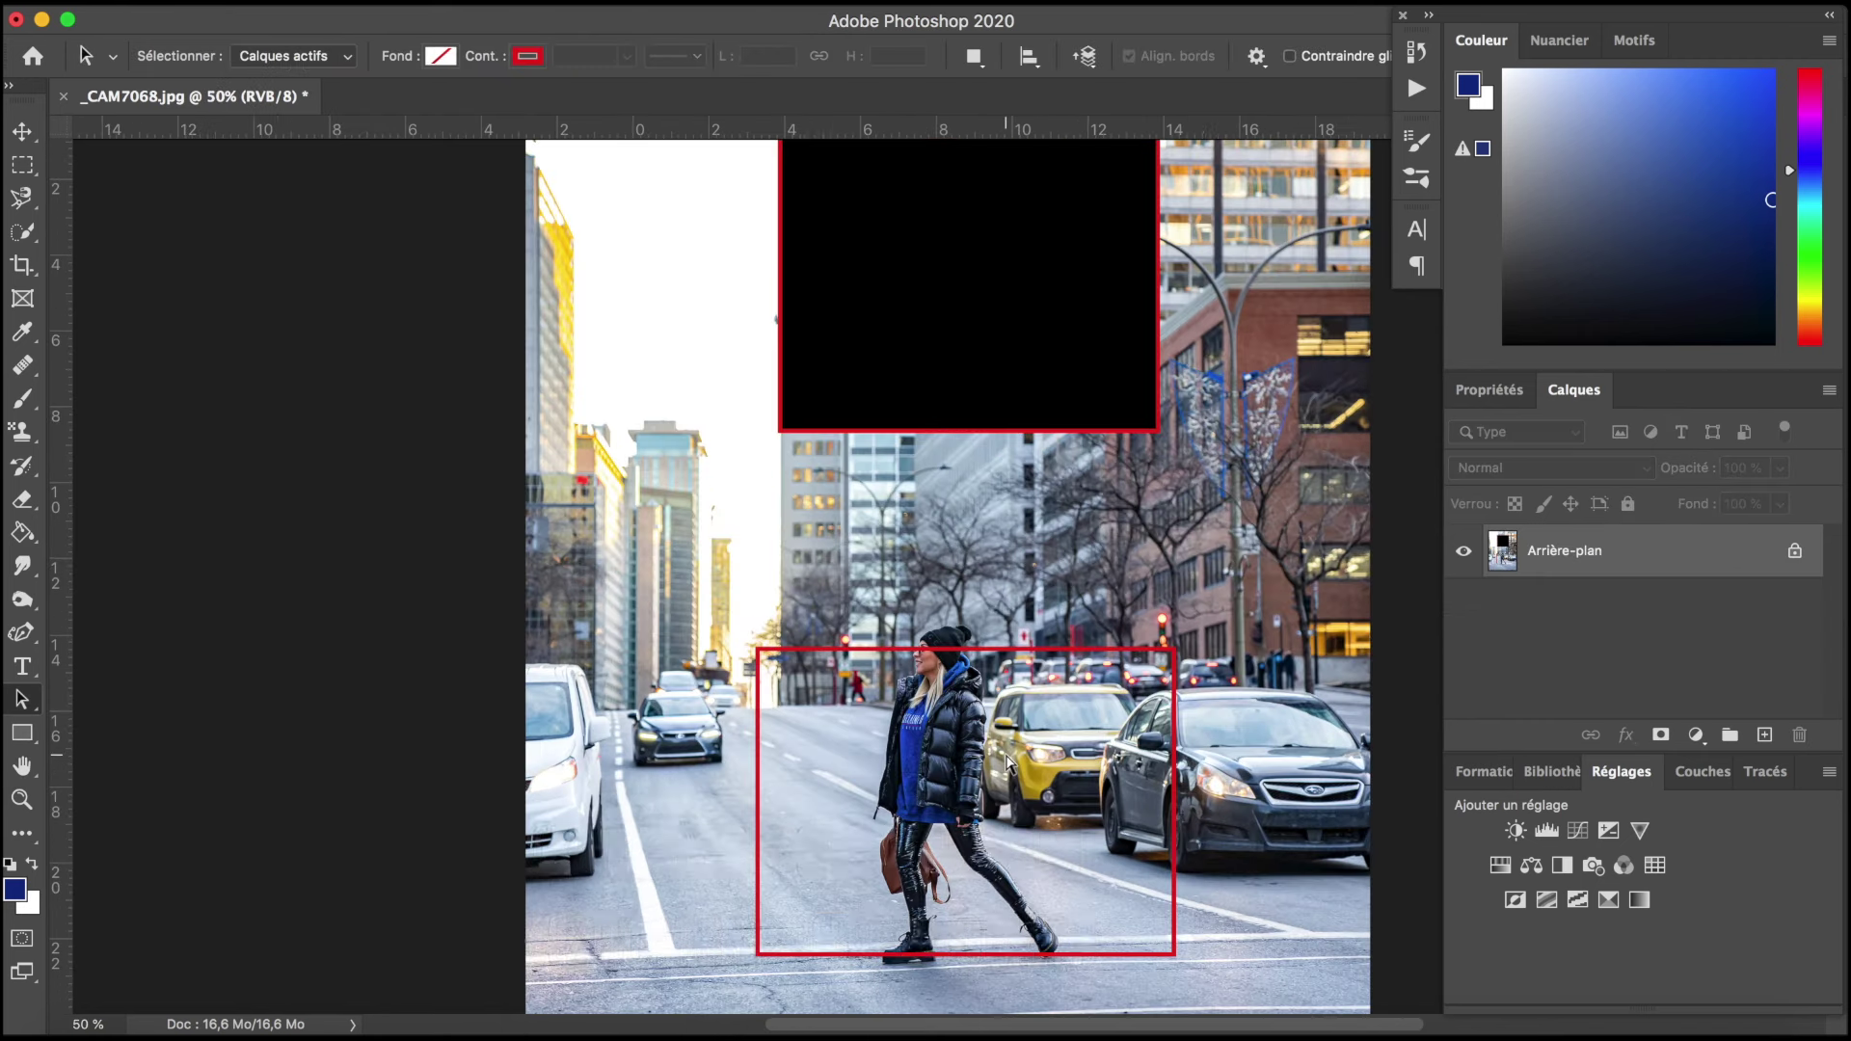
key("ctrl+plus")
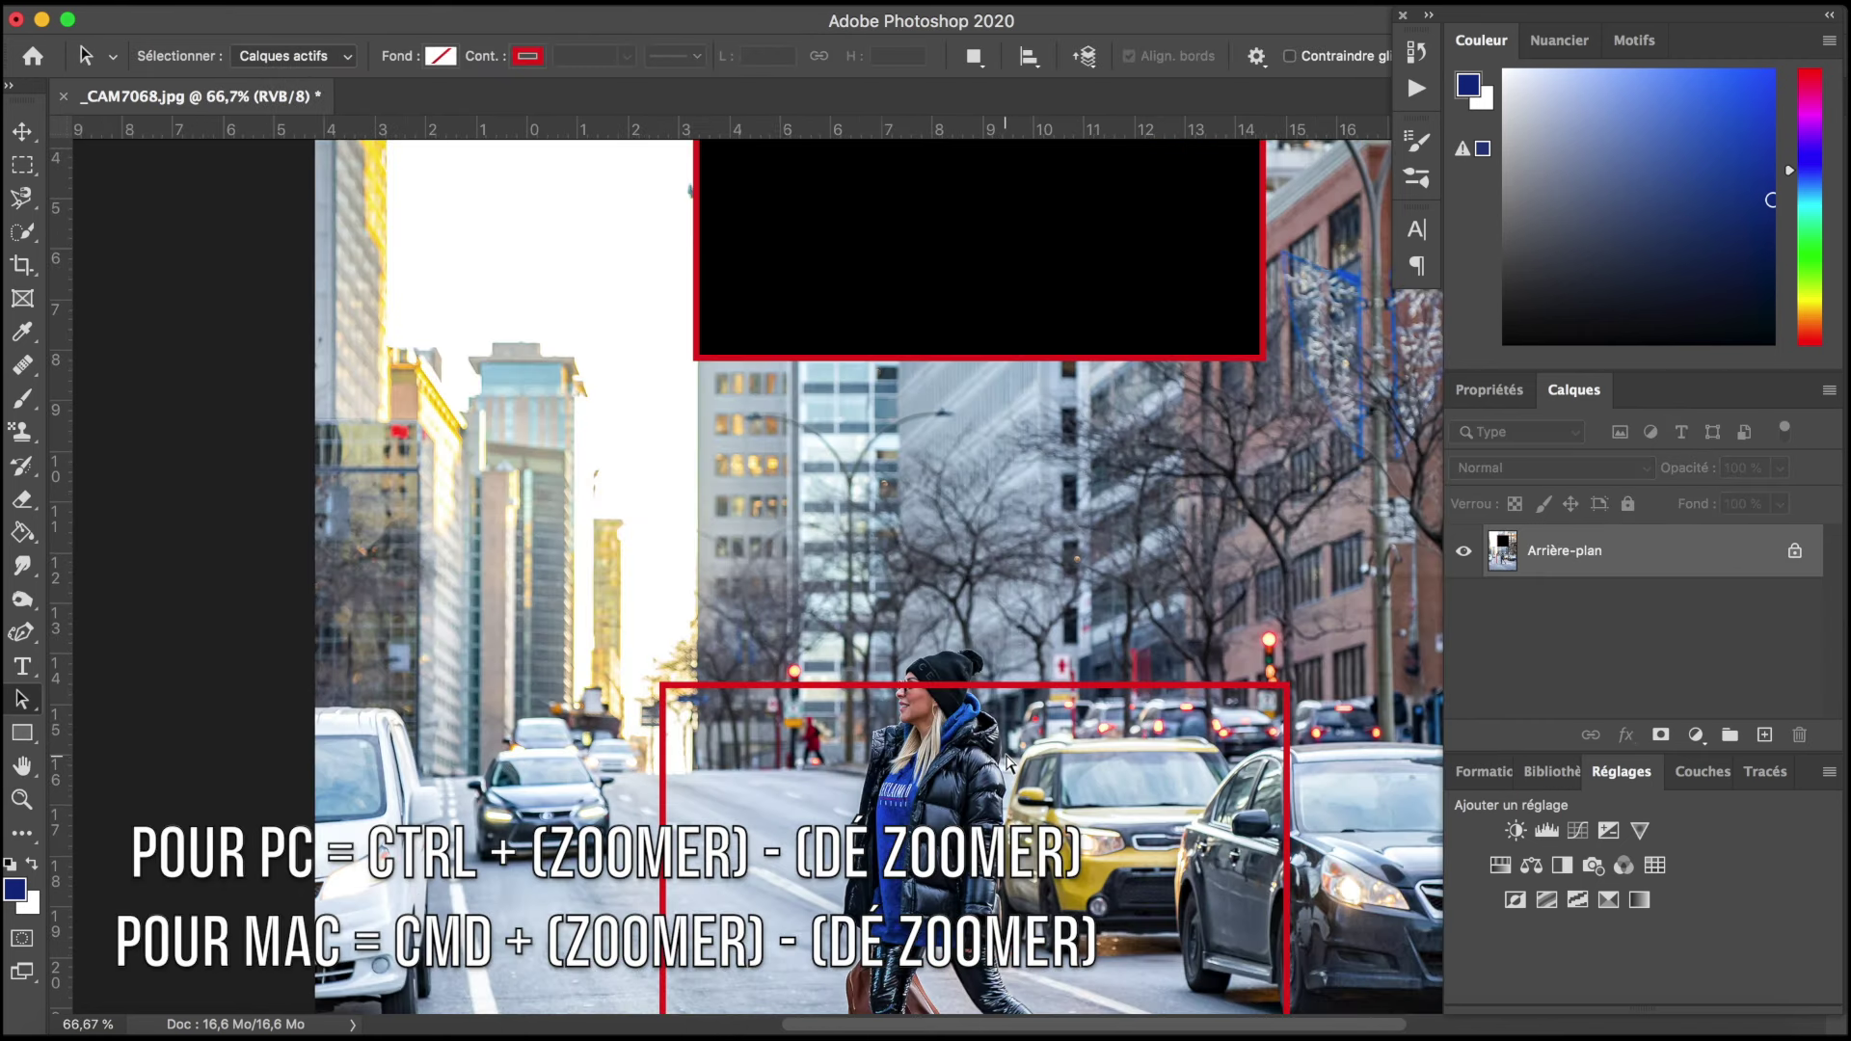
key("ctrl+minus")
key("ctrl+minus")
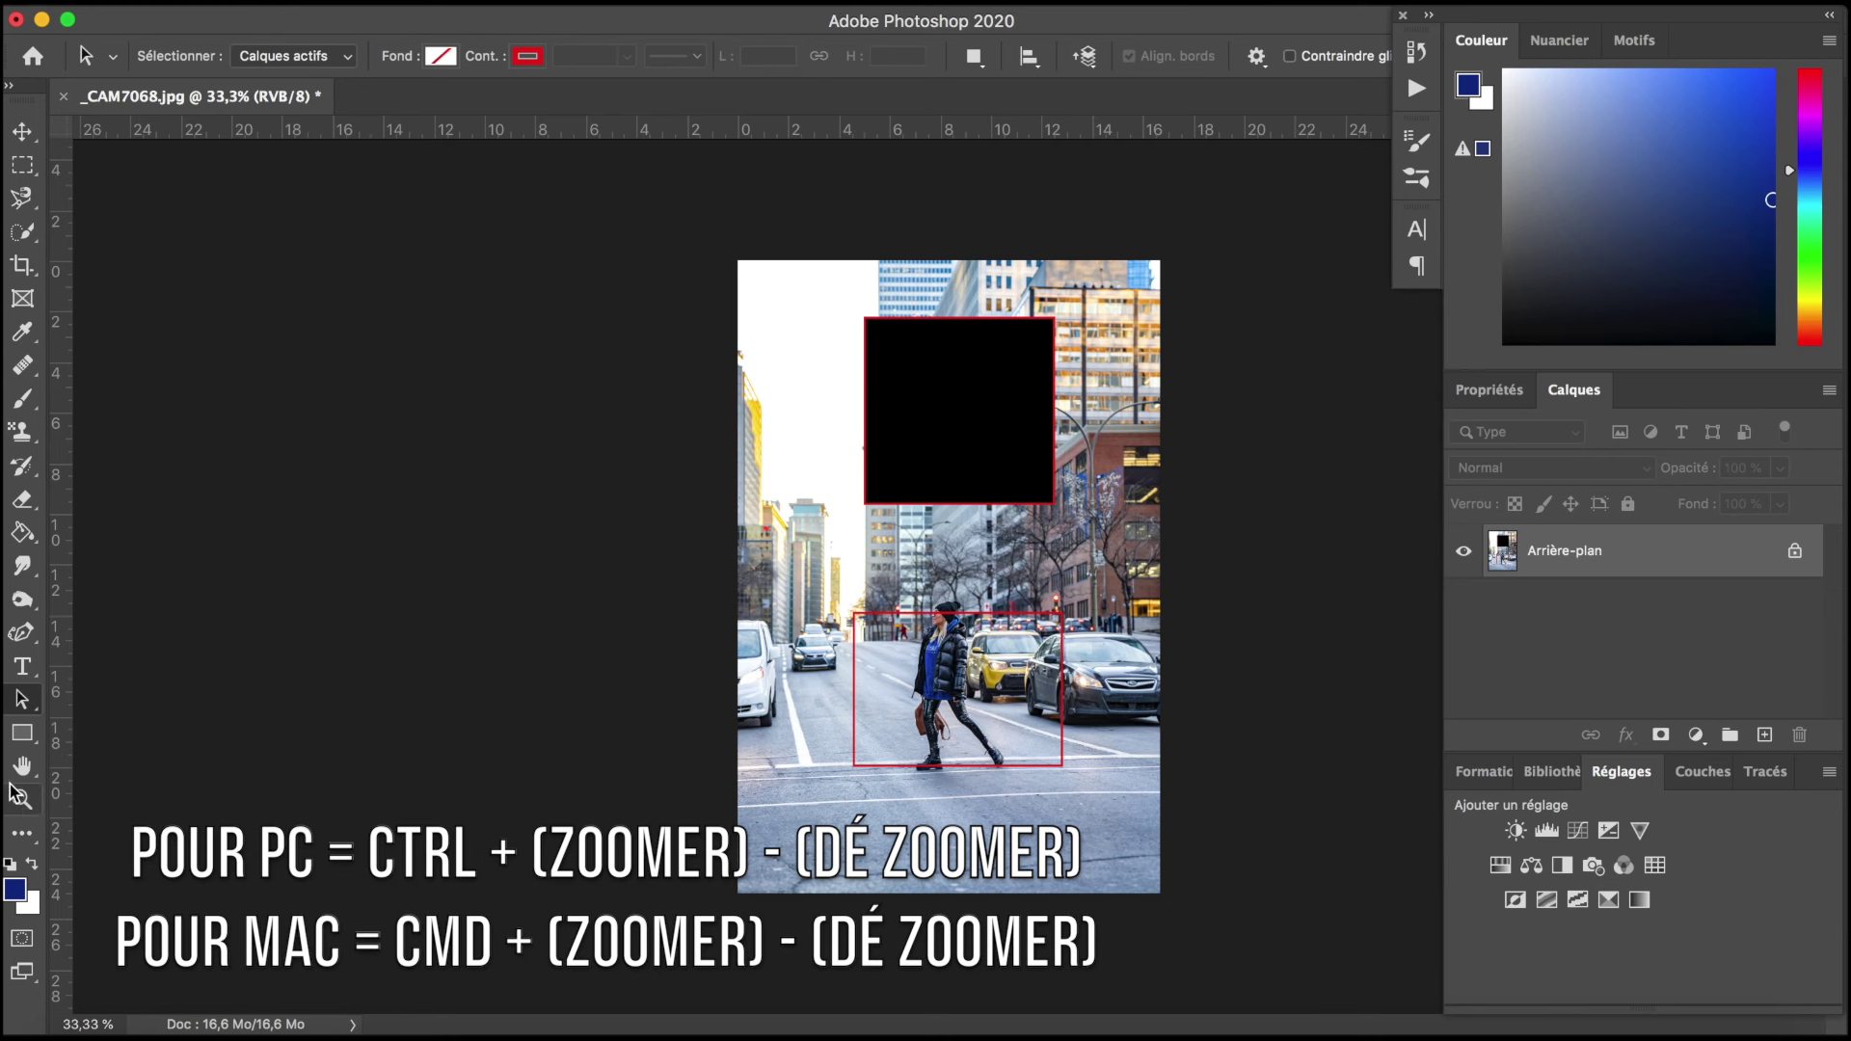
key("ctrl+plus")
key("ctrl+plus")
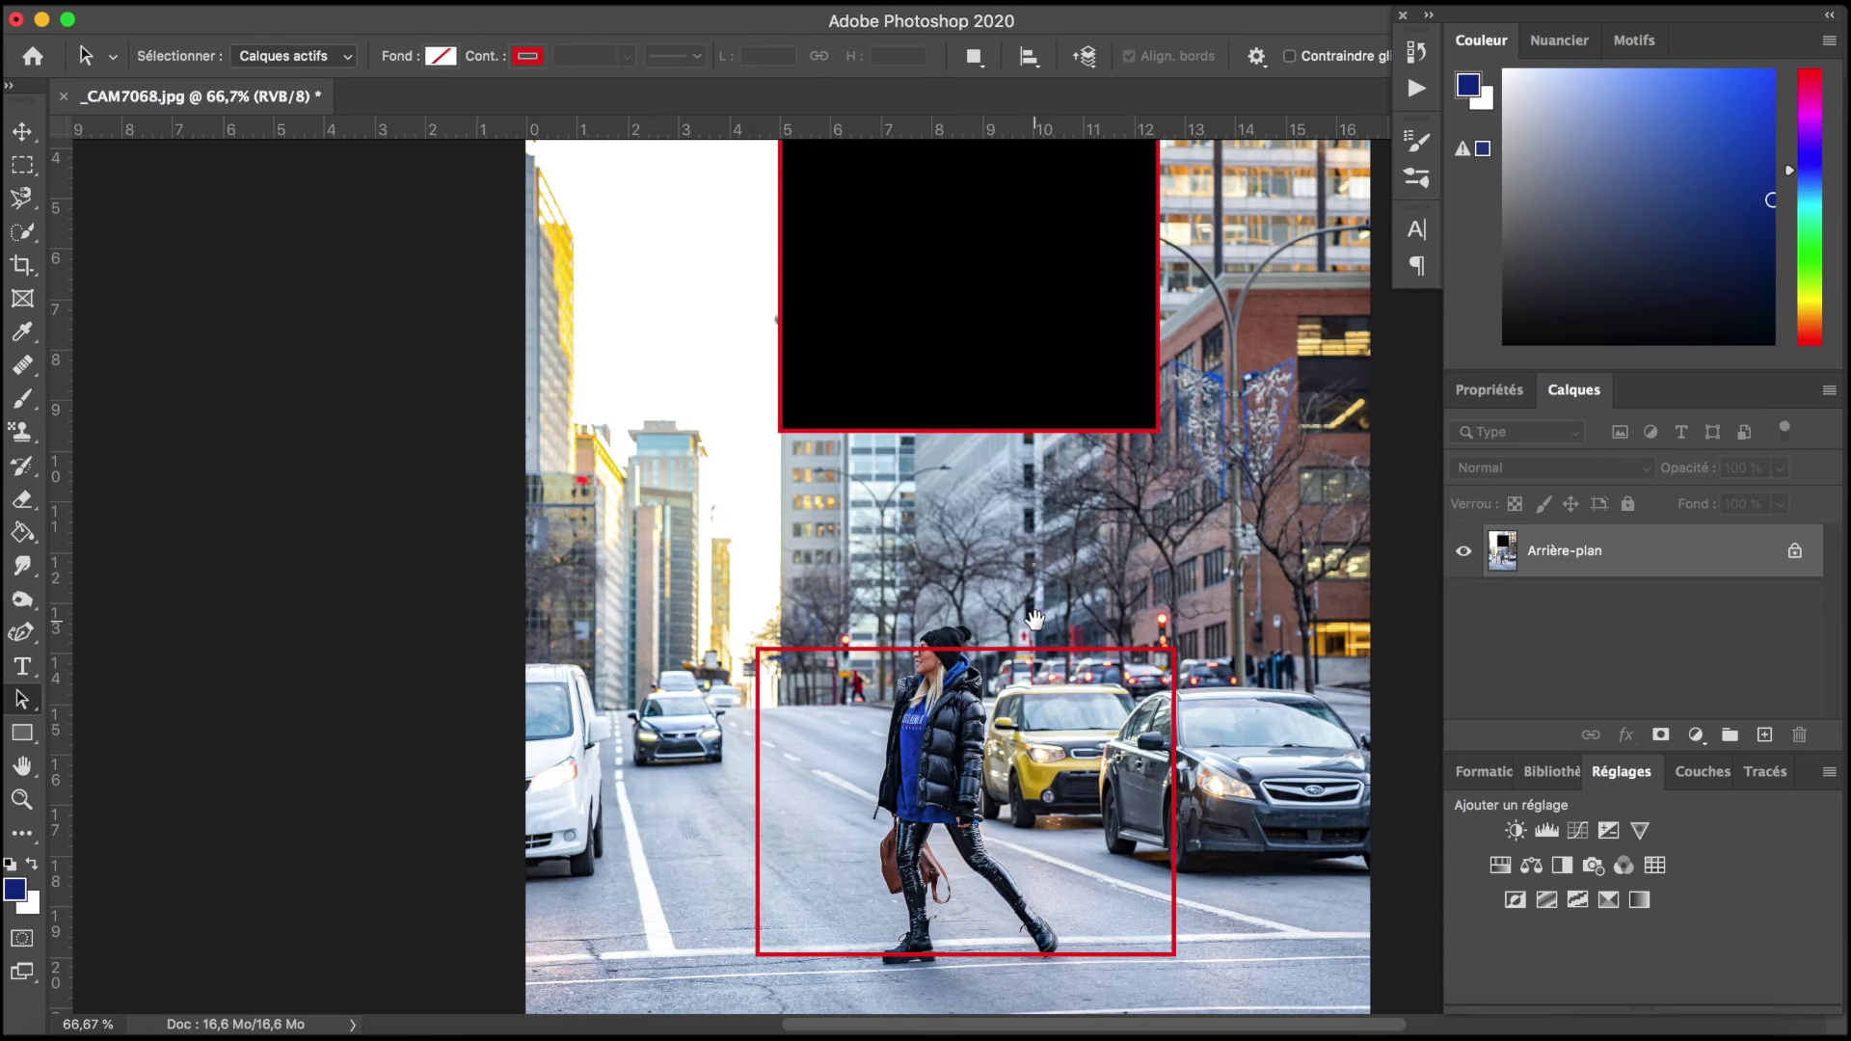
mouse_move(1034, 620)
left_mouse_down()
mouse_move(992, 672)
mouse_move(990, 607)
left_mouse_up()
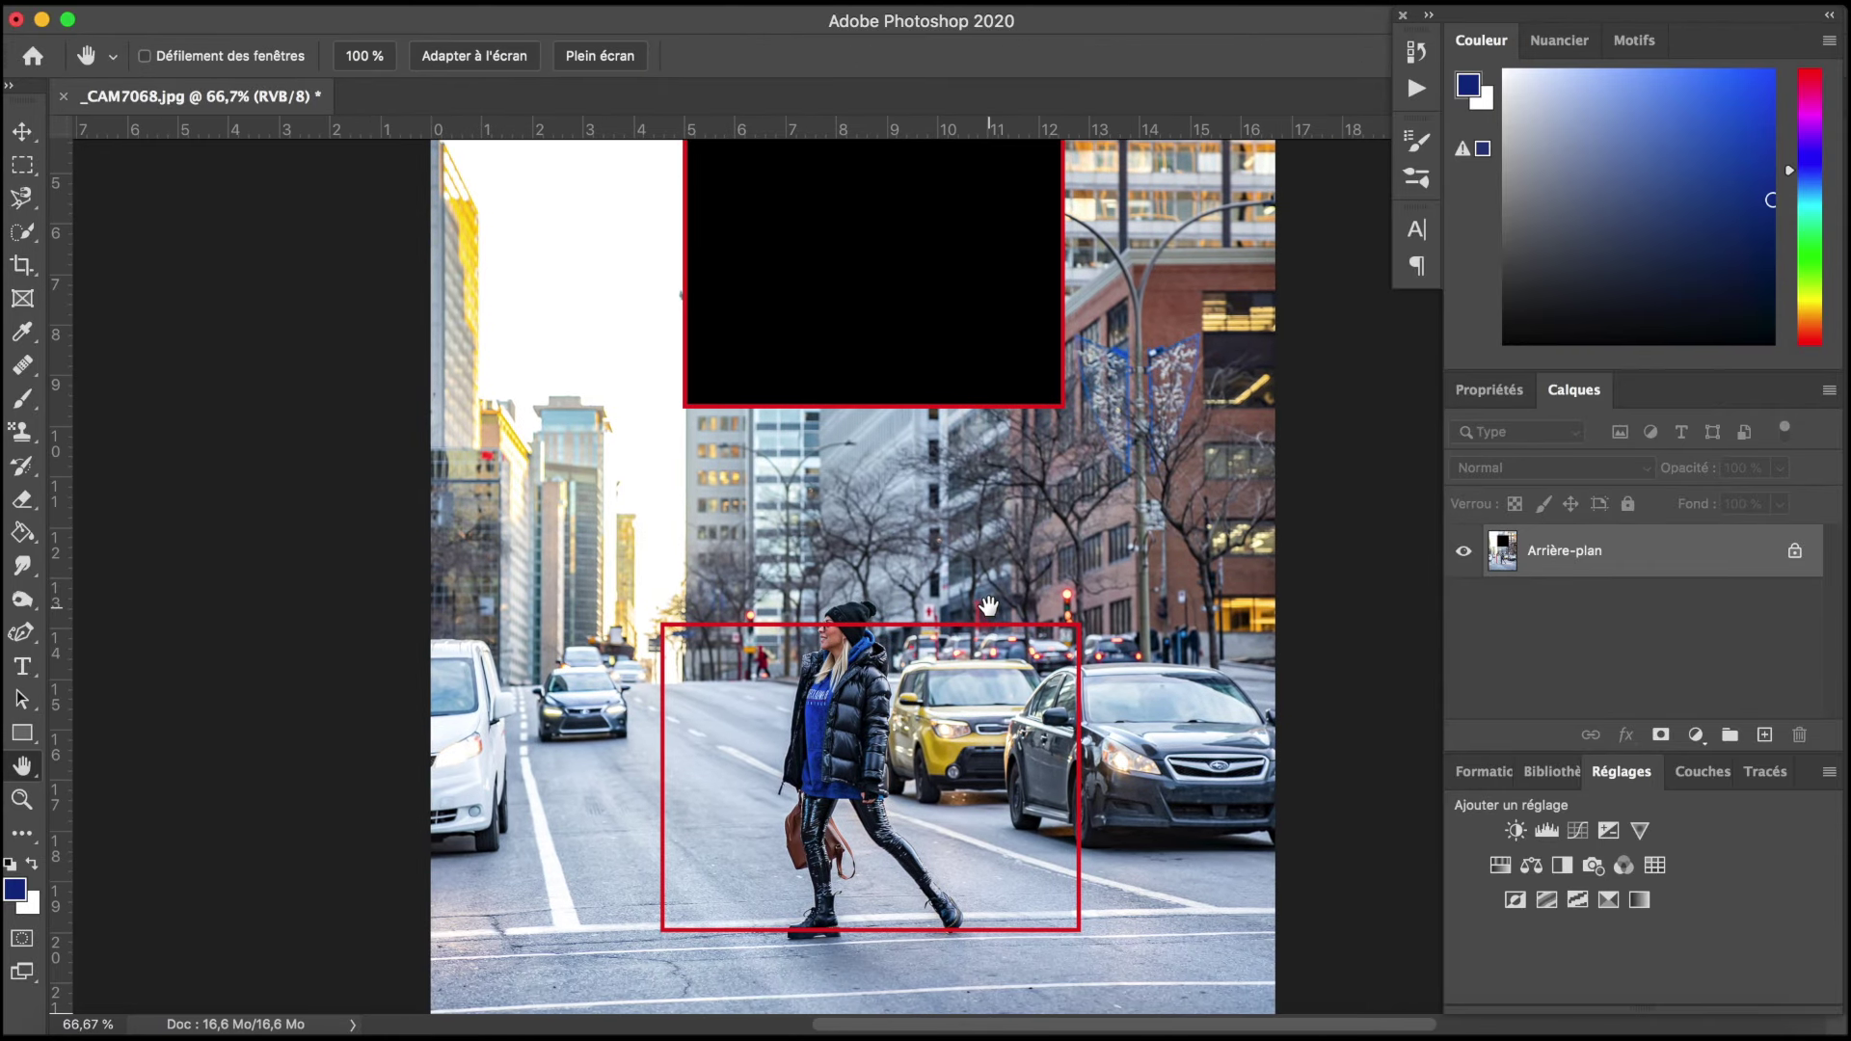
key("space")
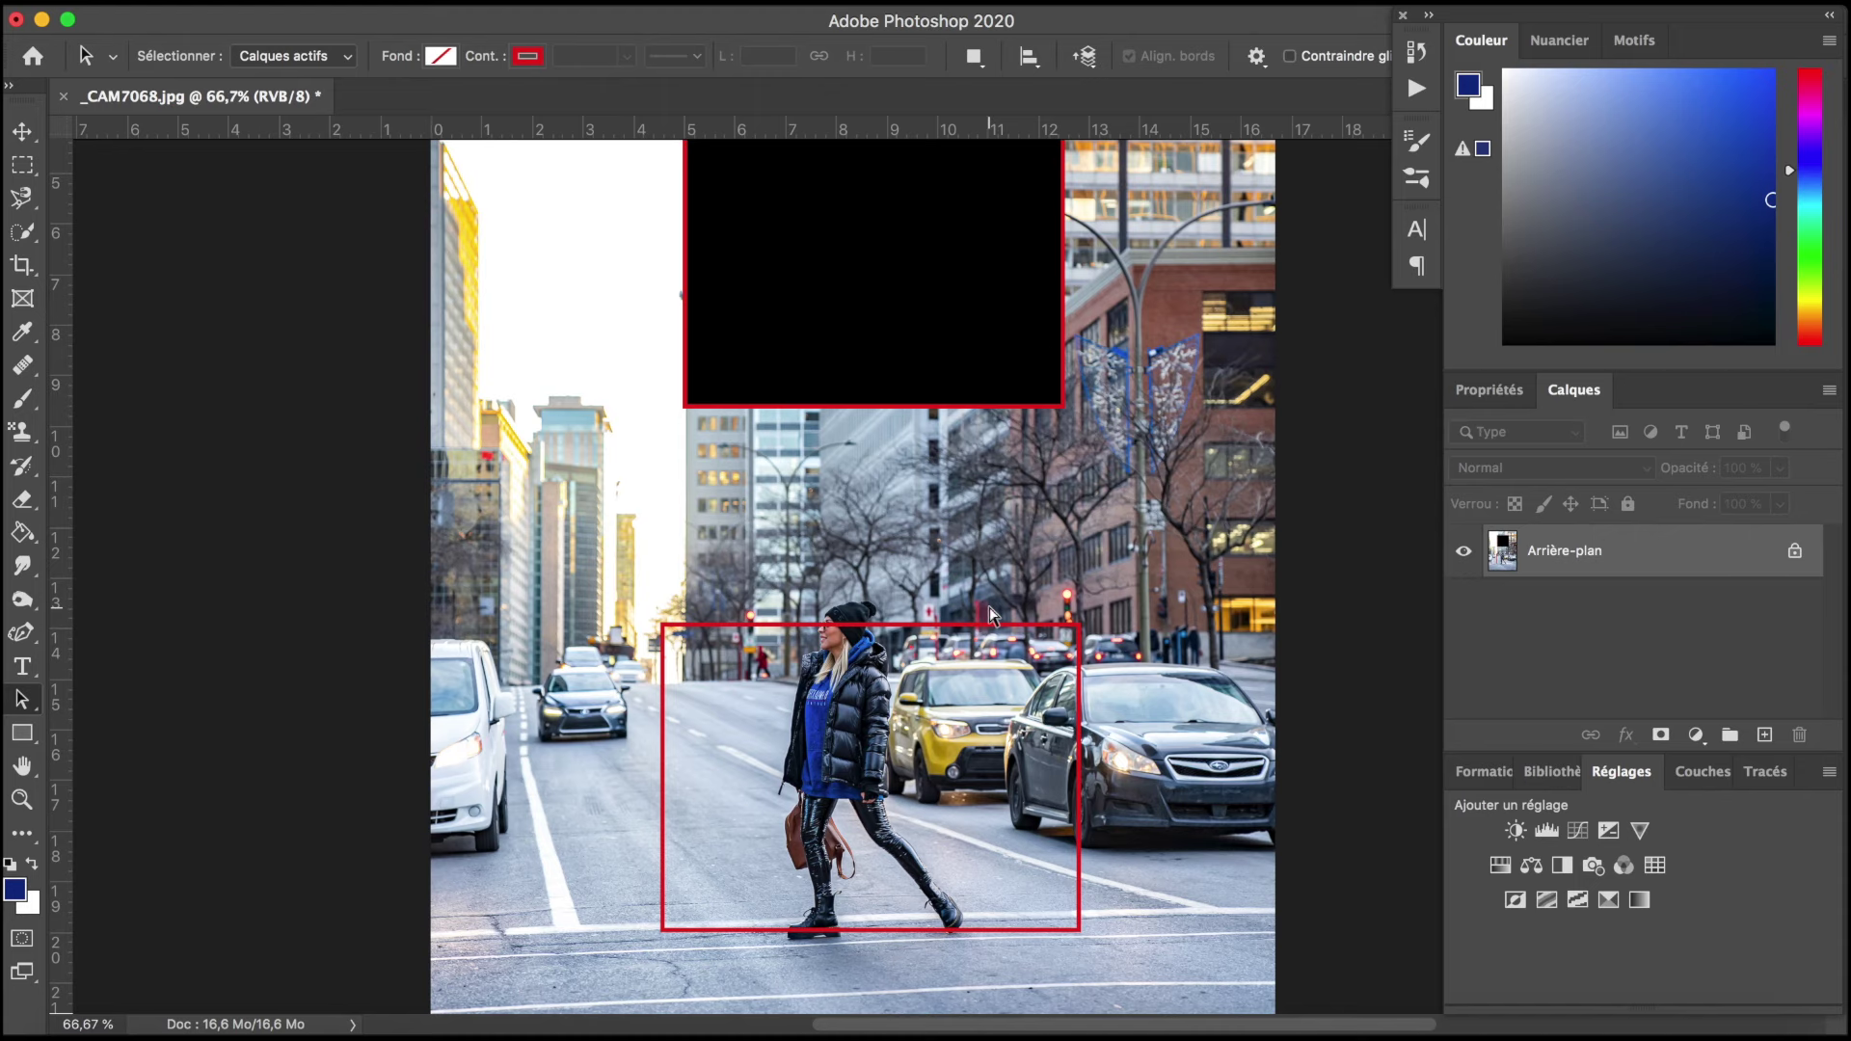
scroll(988, 605, "down", 2)
Step: Zoom in to 100% on the walking woman, then zoom back out to the whole photo
left_click(29, 800)
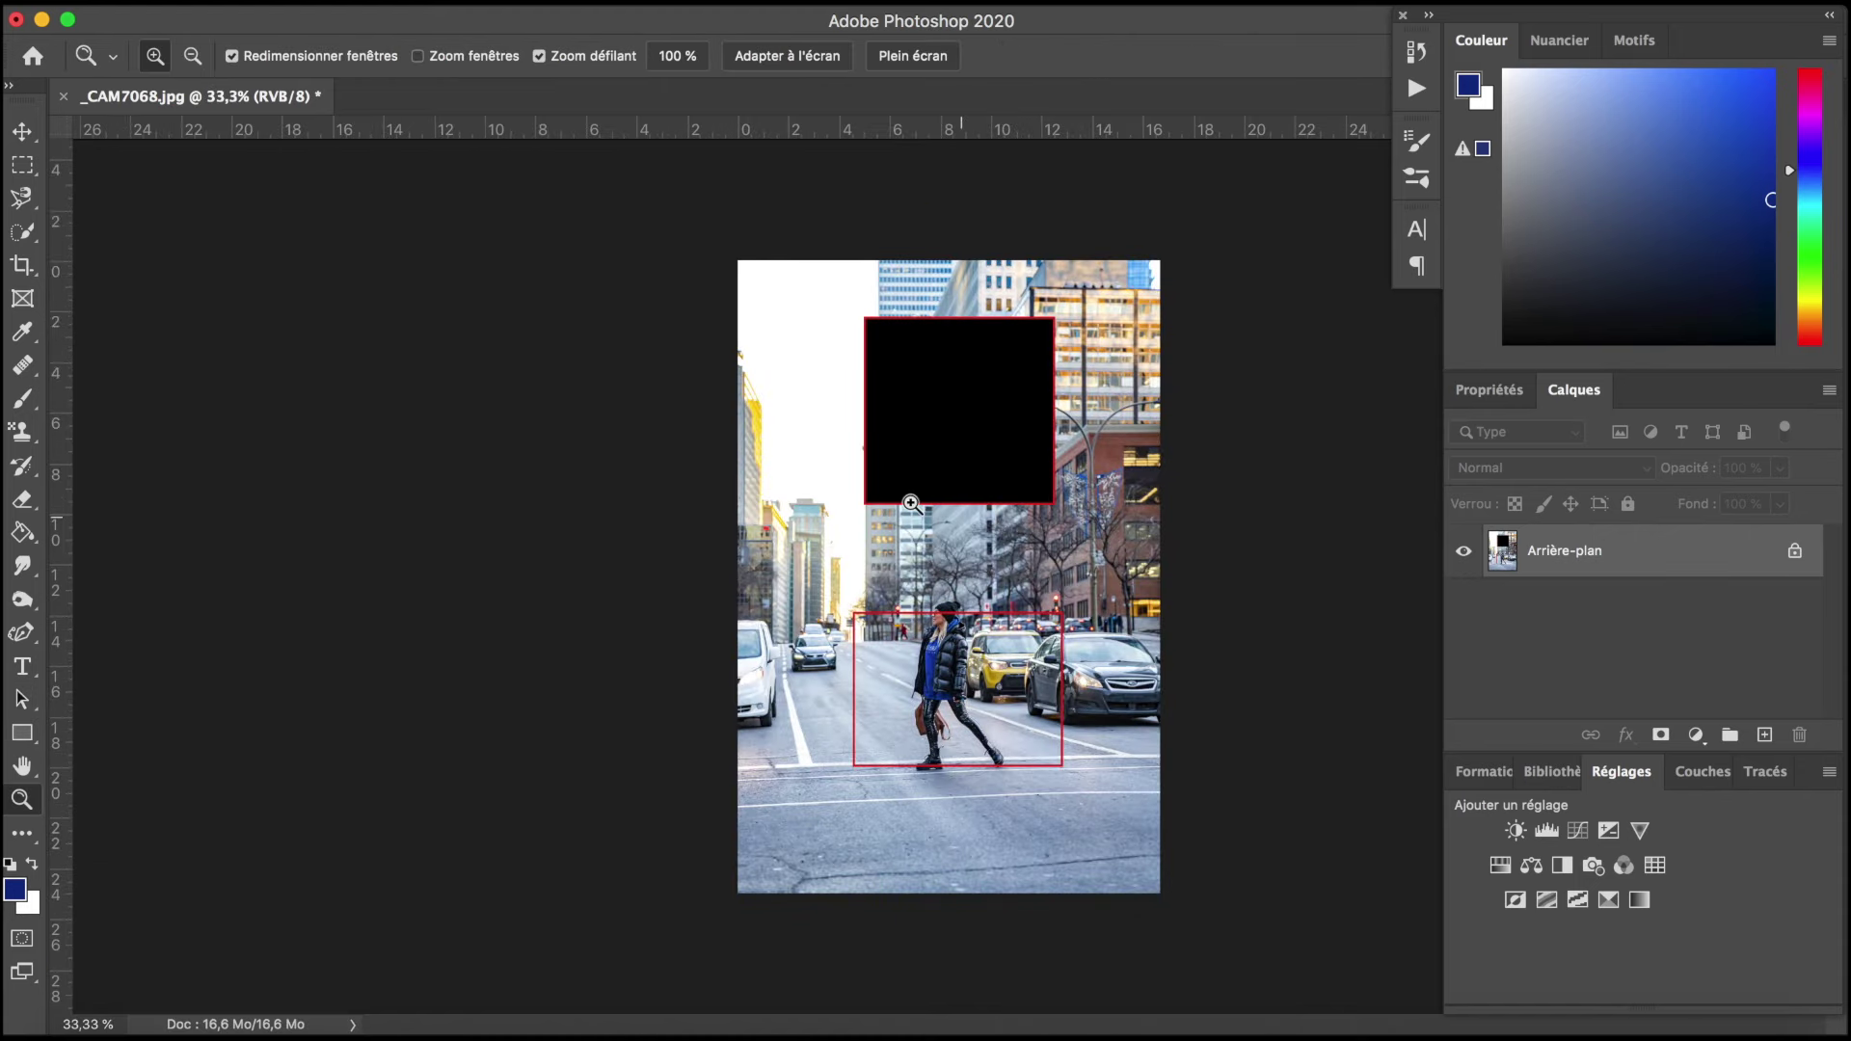
left_click(943, 565)
left_click(943, 565)
left_click(193, 55)
left_click(1205, 602)
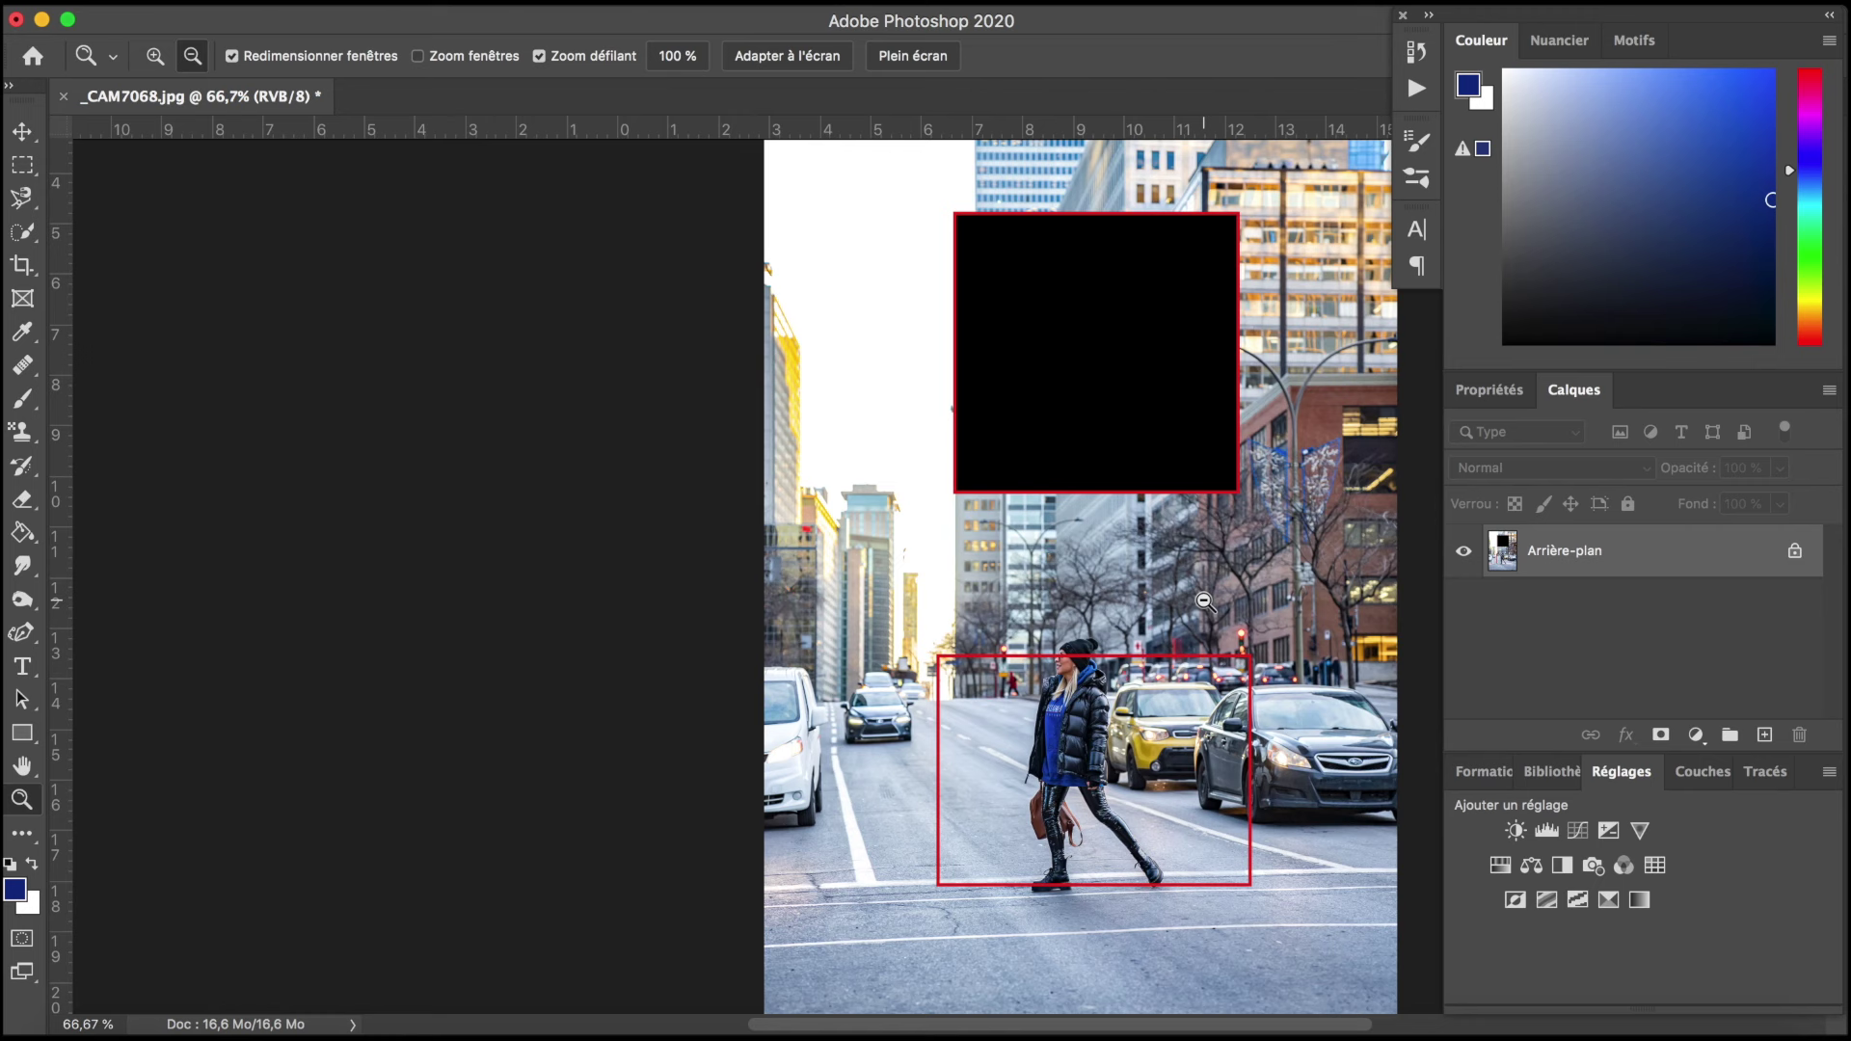
left_click(1205, 602)
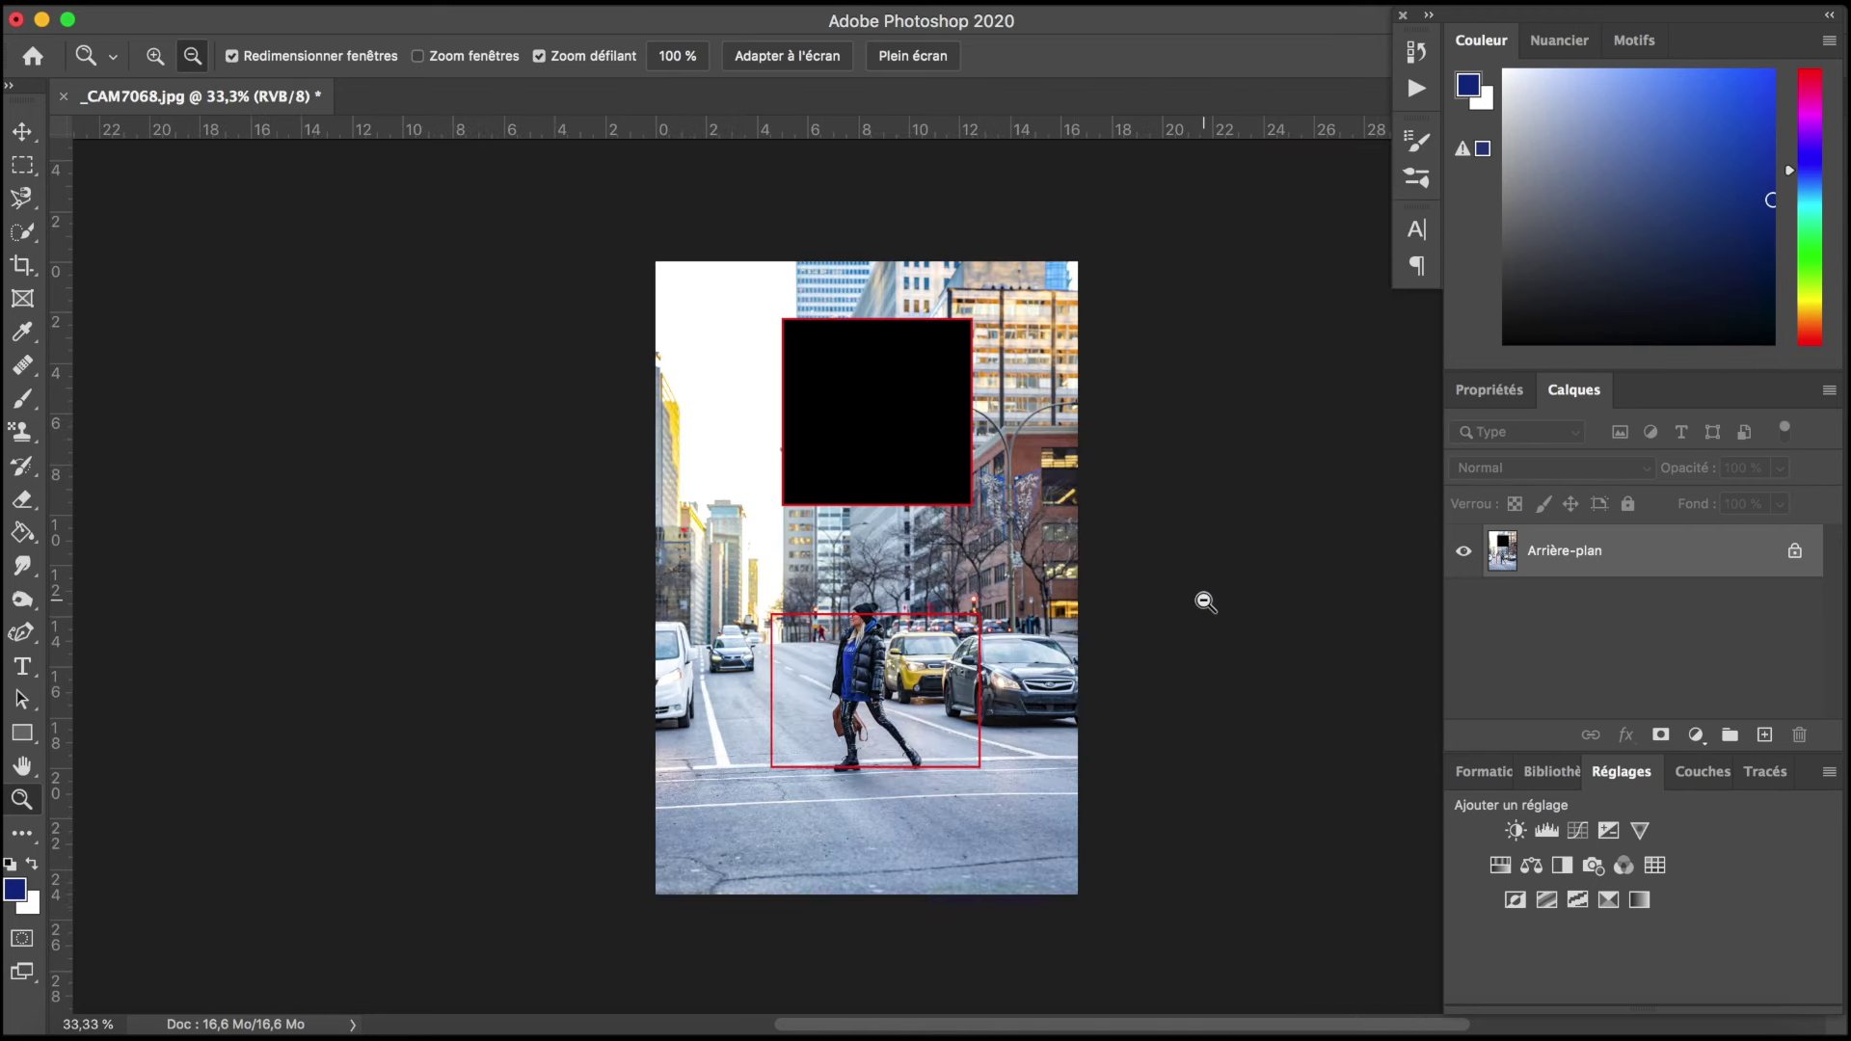
key("ctrl+plus")
key("ctrl+plus")
key("ctrl+minus")
left_click(1205, 602)
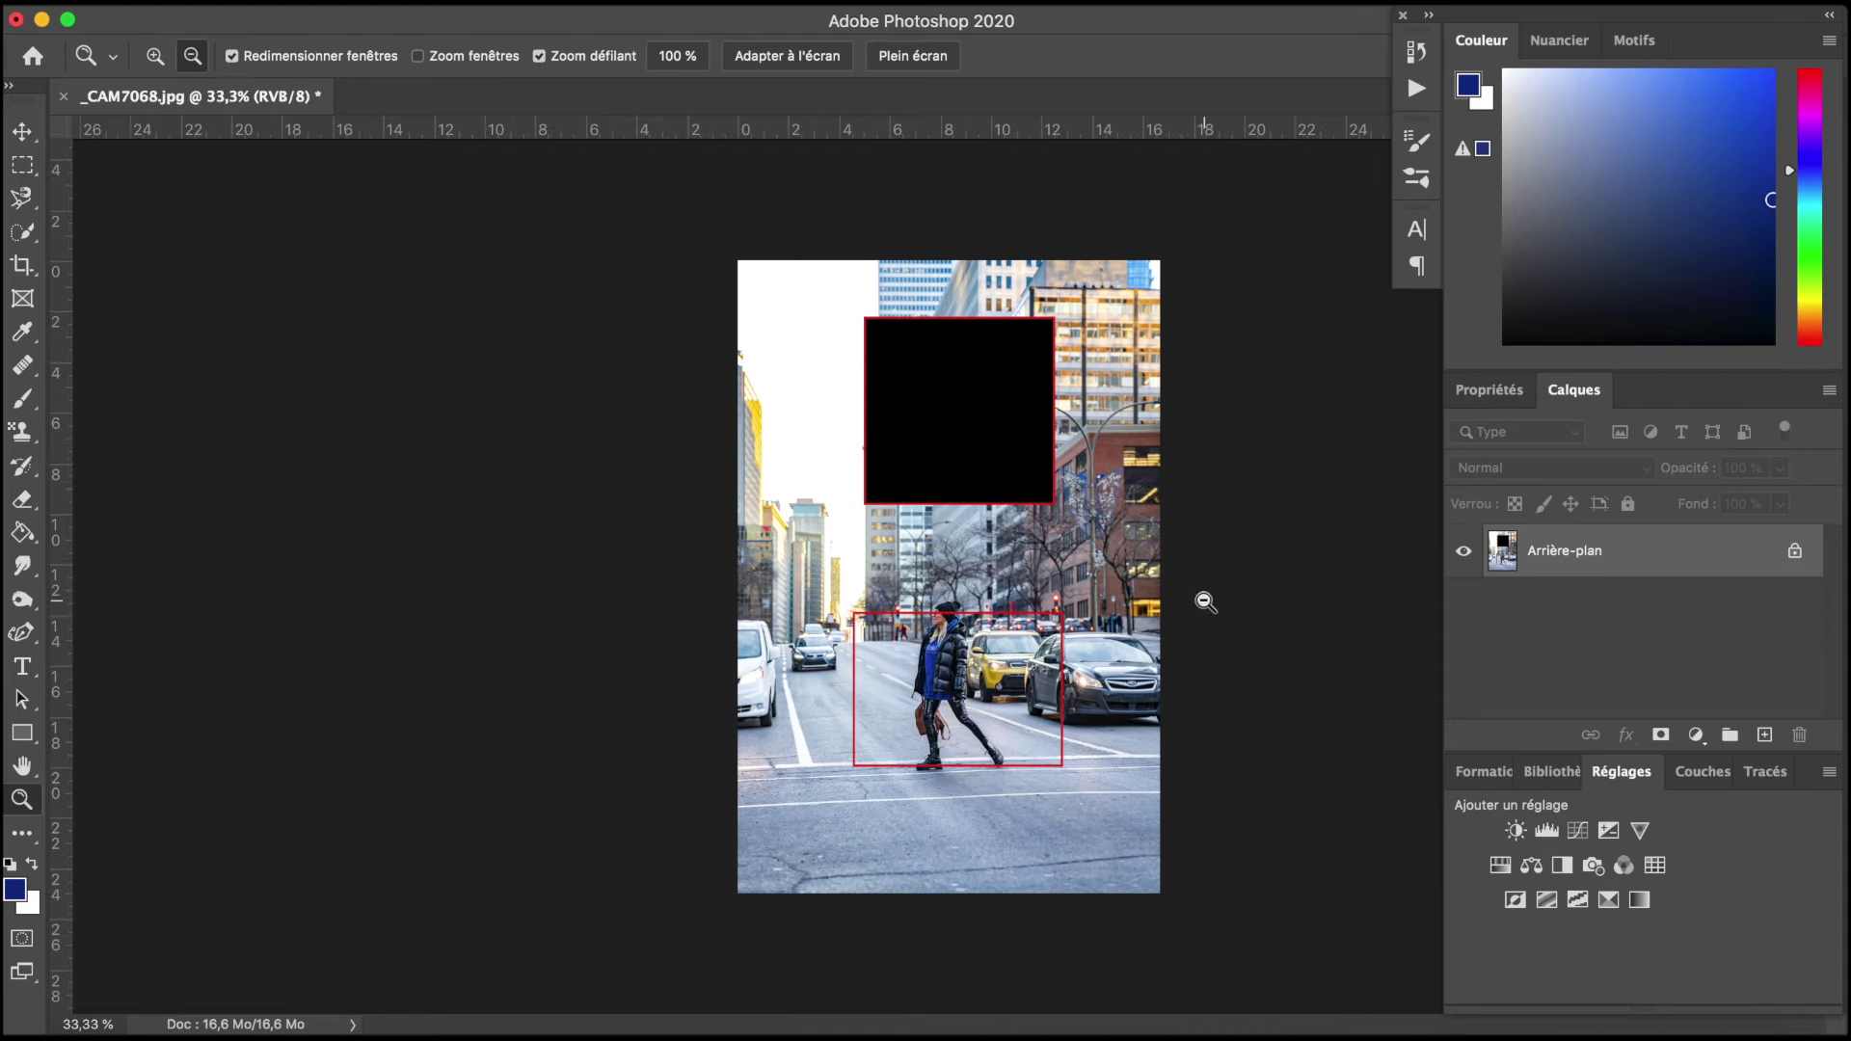